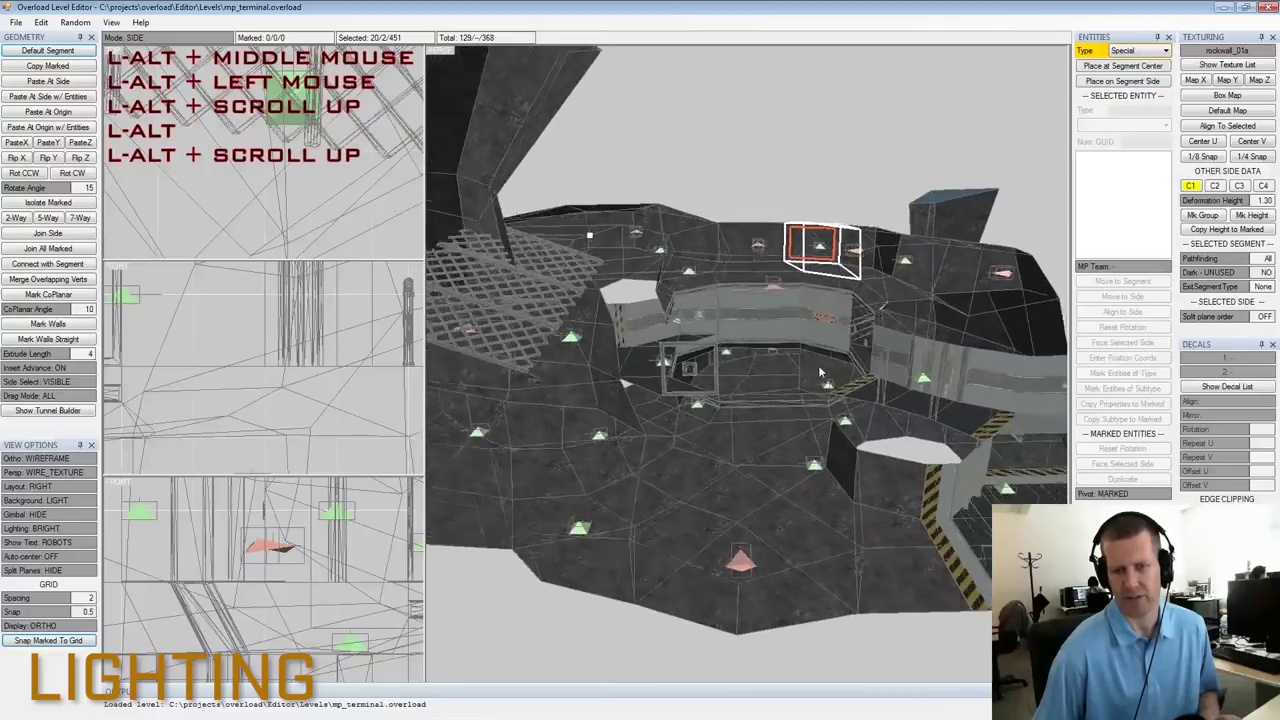
Look over the mp_terminal level's cave and terminal area from several angles and distances
{"action": "scroll", "coordinate": [752, 368], "scroll_direction": "up", "scroll_amount": 3, "text": "alt"}
{"action": "middle_click_drag", "start_coordinate": [703, 345], "coordinate": [731, 318], "text": "alt"}
{"action": "scroll", "coordinate": [731, 318], "scroll_direction": "down", "scroll_amount": 3, "text": "alt"}
{"action": "mouse_move", "coordinate": [731, 318]}
{"action": "left_mouse_down", "text": "alt"}
{"action": "mouse_move", "coordinate": [717, 336]}
{"action": "mouse_move", "coordinate": [748, 305]}
{"action": "left_mouse_up", "text": "alt"}
{"action": "scroll", "coordinate": [730, 322], "scroll_direction": "up", "scroll_amount": 3, "text": "alt"}
{"action": "middle_click_drag", "start_coordinate": [748, 305], "coordinate": [746, 307], "text": "alt"}
{"action": "scroll", "coordinate": [746, 309], "scroll_direction": "down", "scroll_amount": 3, "text": "alt"}
{"action": "left_click_drag", "start_coordinate": [746, 309], "coordinate": [730, 334], "text": "alt"}
{"action": "scroll", "coordinate": [667, 322], "scroll_direction": "up", "scroll_amount": 3, "text": "alt"}
{"action": "middle_click_drag", "start_coordinate": [730, 334], "coordinate": [701, 349], "text": "alt"}
{"action": "scroll", "coordinate": [701, 349], "scroll_direction": "down", "scroll_amount": 3, "text": "alt"}
{"action": "left_click_drag", "start_coordinate": [701, 349], "coordinate": [788, 332], "text": "alt"}
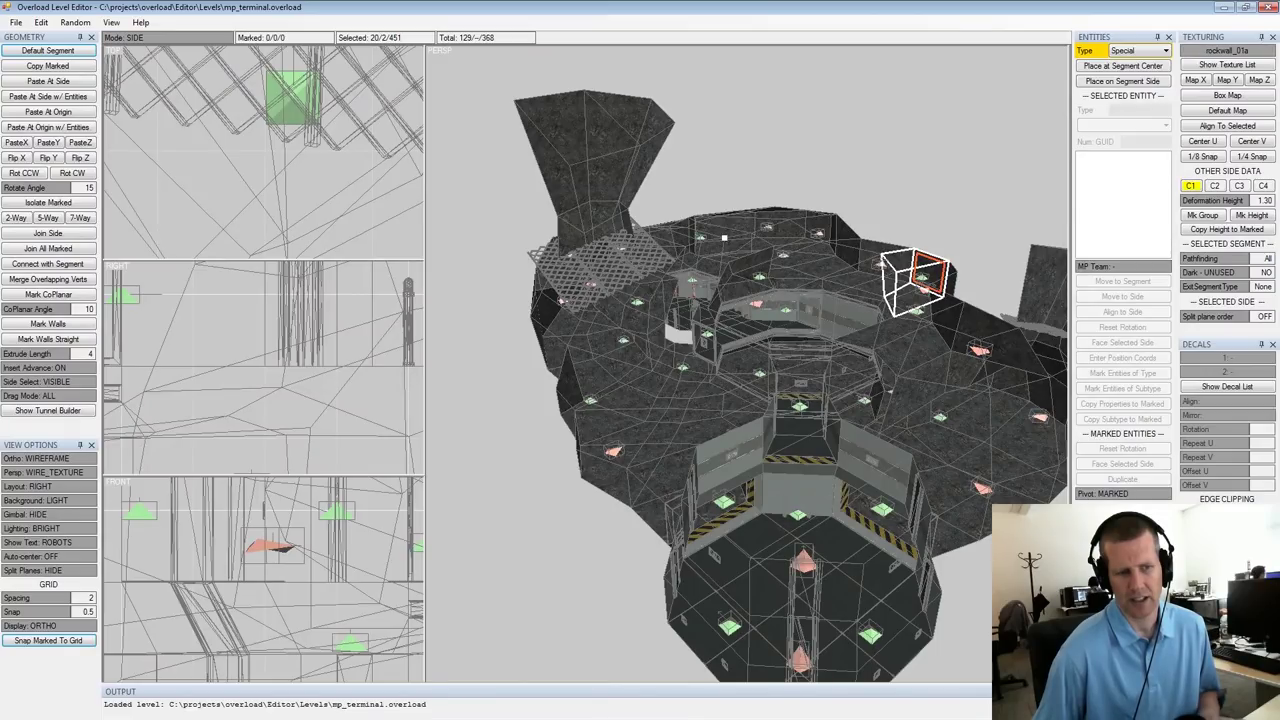
{"action": "left_click_drag", "start_coordinate": [722, 368], "coordinate": [749, 364], "text": "alt"}
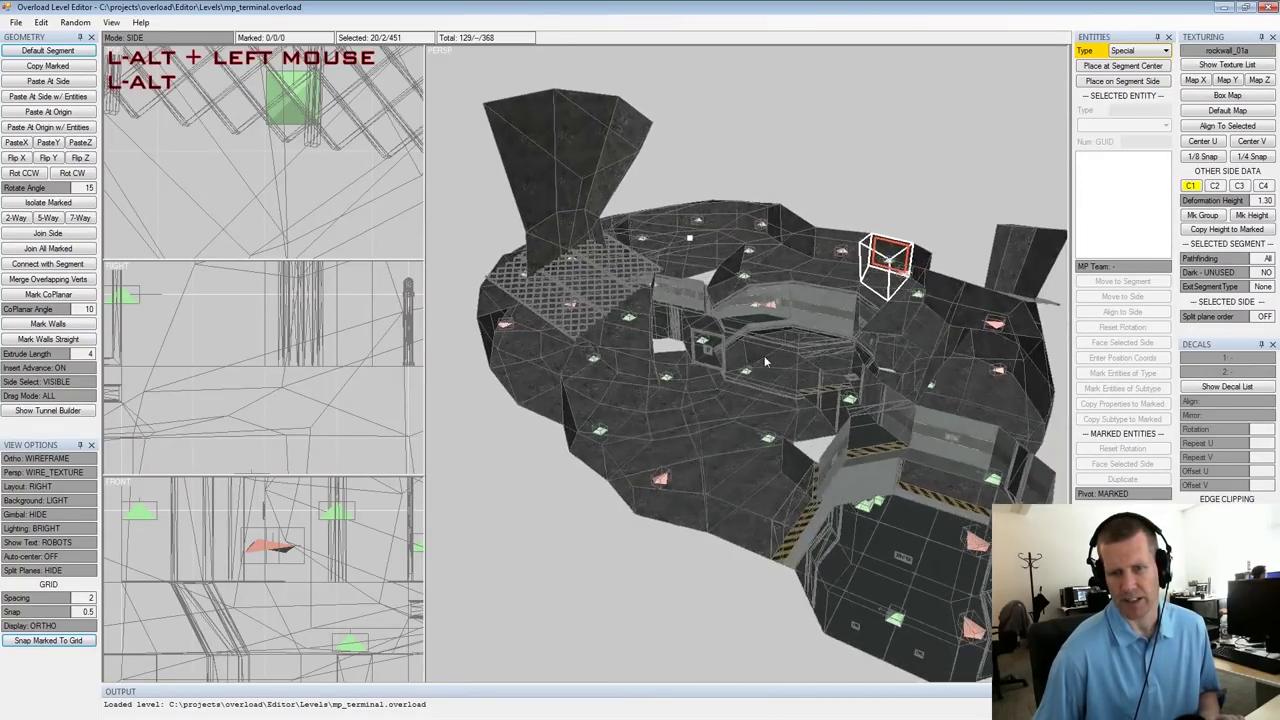
{"action": "scroll", "coordinate": [749, 364], "scroll_direction": "up", "scroll_amount": 3, "text": "alt"}
{"action": "middle_click_drag", "start_coordinate": [749, 364], "coordinate": [744, 389], "text": "alt"}
{"action": "scroll", "coordinate": [744, 389], "scroll_direction": "down", "scroll_amount": 3, "text": "alt"}
{"action": "left_click_drag", "start_coordinate": [744, 389], "coordinate": [754, 394], "text": "alt"}
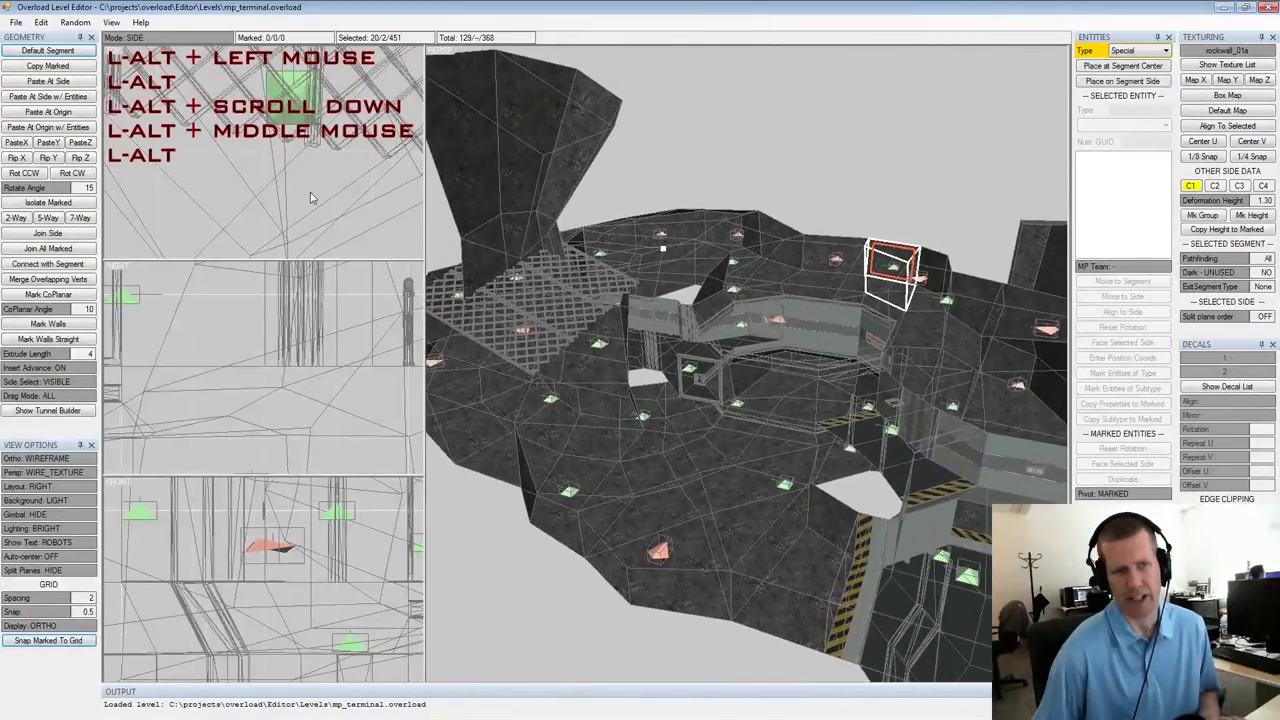
Open the recent level cm_terminal.overload
{"action": "left_click", "coordinate": [15, 22]}
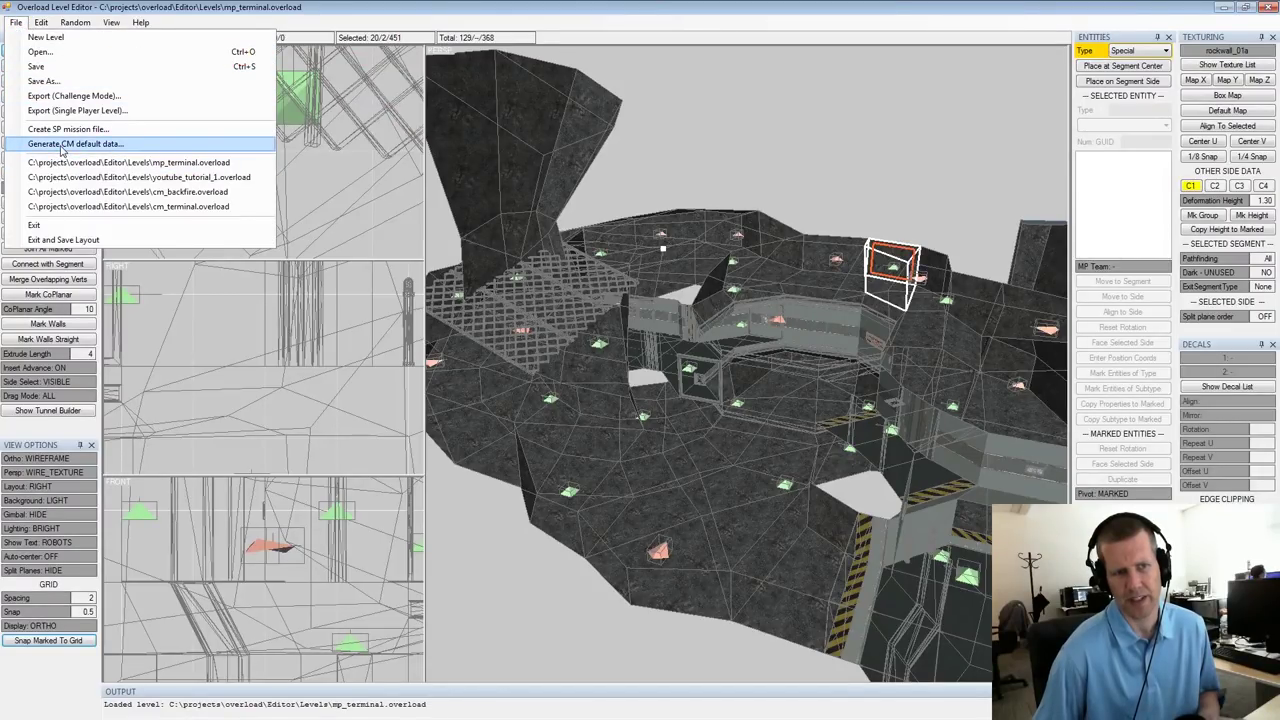
{"action": "left_click", "coordinate": [100, 206]}
Examine the cm_terminal level's layout and its placed entities from several angles
{"action": "left_click_drag", "start_coordinate": [731, 316], "coordinate": [640, 405], "text": "alt"}
{"action": "middle_click_drag", "start_coordinate": [640, 405], "coordinate": [530, 410], "text": "alt"}
{"action": "scroll", "coordinate": [640, 390], "scroll_direction": "down", "scroll_amount": 3, "text": "alt"}
{"action": "mouse_move", "coordinate": [780, 360]}
{"action": "left_mouse_down", "text": "alt"}
{"action": "mouse_move", "coordinate": [728, 244]}
{"action": "mouse_move", "coordinate": [731, 345]}
{"action": "mouse_move", "coordinate": [789, 391]}
{"action": "mouse_move", "coordinate": [797, 375]}
{"action": "left_mouse_up", "text": "alt"}
{"action": "scroll", "coordinate": [731, 349], "scroll_direction": "up", "scroll_amount": 3, "text": "alt"}
{"action": "middle_click_drag", "start_coordinate": [797, 375], "coordinate": [745, 385], "text": "alt"}
{"action": "scroll", "coordinate": [745, 385], "scroll_direction": "down", "scroll_amount": 2, "text": "alt"}
{"action": "left_click_drag", "start_coordinate": [745, 385], "coordinate": [868, 345], "text": "alt"}
{"action": "left_click_drag", "start_coordinate": [760, 360], "coordinate": [677, 351], "text": "alt"}
{"action": "scroll", "coordinate": [863, 341], "scroll_direction": "up", "scroll_amount": 3, "text": "alt"}
{"action": "scroll", "coordinate": [780, 300], "scroll_direction": "down", "scroll_amount": 3, "text": "alt"}
{"action": "scroll", "coordinate": [706, 331], "scroll_direction": "up", "scroll_amount": 3, "text": "alt"}
{"action": "middle_click_drag", "start_coordinate": [677, 351], "coordinate": [762, 344], "text": "alt"}
{"action": "scroll", "coordinate": [762, 341], "scroll_direction": "up", "scroll_amount": 2, "text": "alt"}
{"action": "left_click_drag", "start_coordinate": [762, 341], "coordinate": [739, 332], "text": "alt"}
{"action": "scroll", "coordinate": [739, 332], "scroll_direction": "down", "scroll_amount": 3, "text": "alt"}
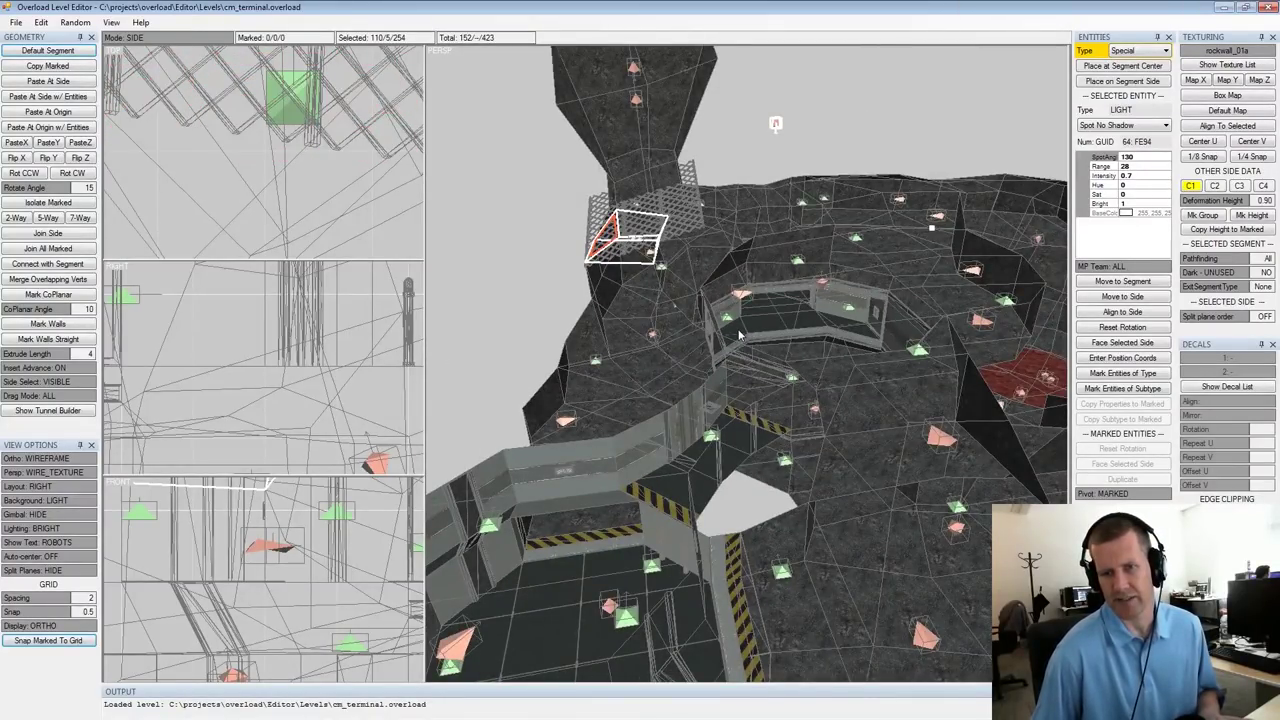
In entity mode, mark all entities of the selected light's type and delete them from the level
{"action": "left_click", "coordinate": [111, 22]}
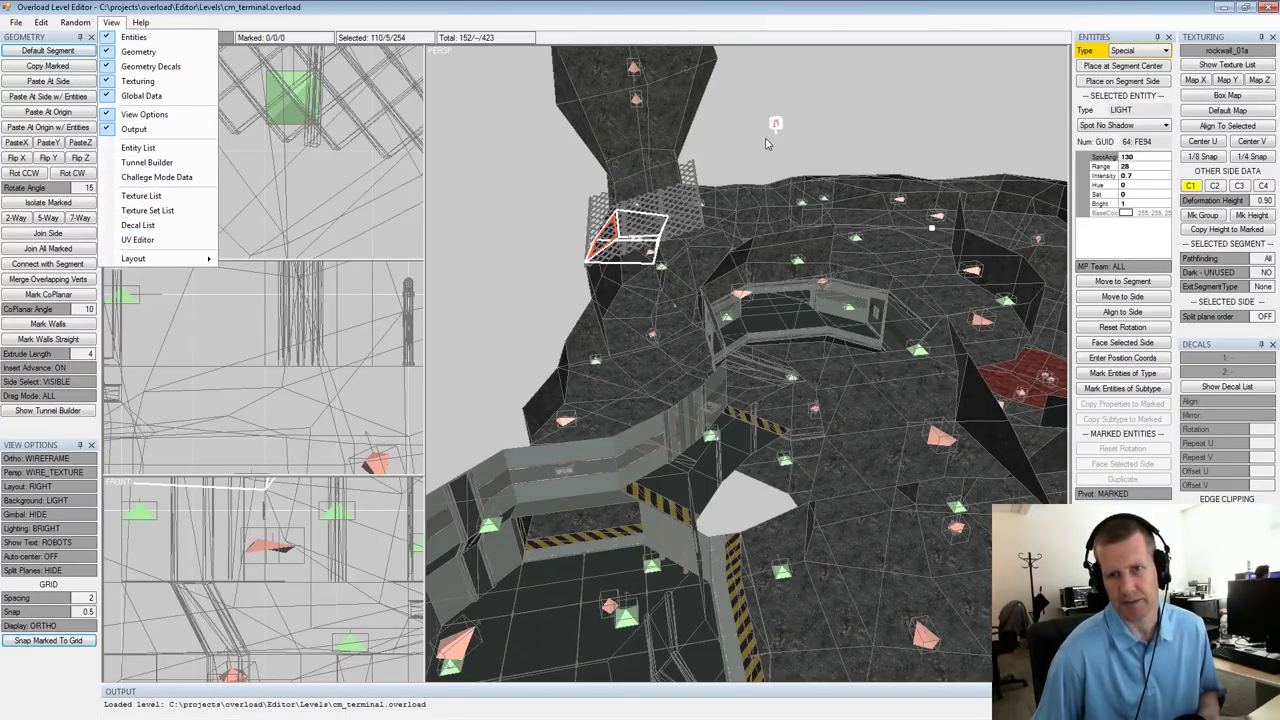
{"action": "left_click_drag", "start_coordinate": [798, 163], "coordinate": [798, 142], "text": "alt"}
{"action": "key", "text": "Tab"}
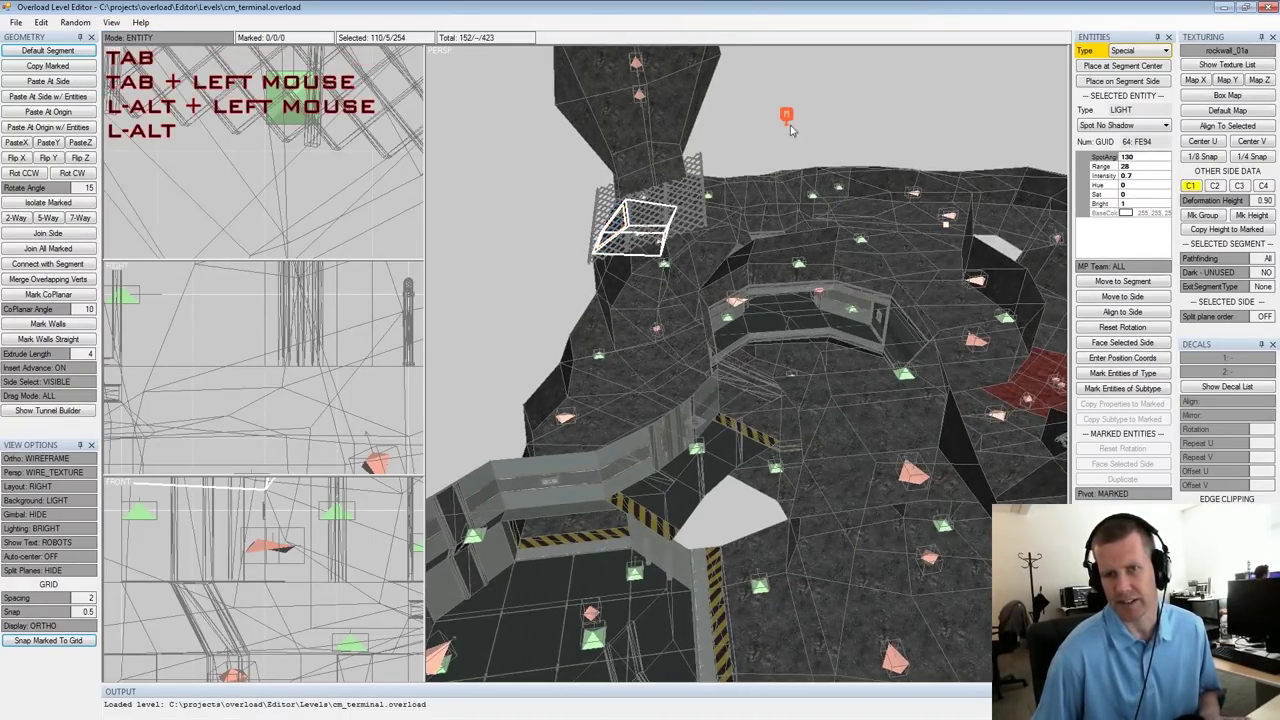
{"action": "left_click", "coordinate": [1115, 377]}
{"action": "middle_click_drag", "start_coordinate": [890, 212], "coordinate": [821, 280], "text": "alt"}
{"action": "scroll", "coordinate": [821, 280], "scroll_direction": "down", "scroll_amount": 3, "text": "alt"}
{"action": "left_click_drag", "start_coordinate": [821, 280], "coordinate": [808, 289], "text": "alt"}
{"action": "left_click", "coordinate": [820, 287]}
{"action": "middle_click_drag", "start_coordinate": [808, 289], "coordinate": [794, 290], "text": "alt"}
{"action": "scroll", "coordinate": [794, 290], "scroll_direction": "up", "scroll_amount": 2, "text": "alt"}
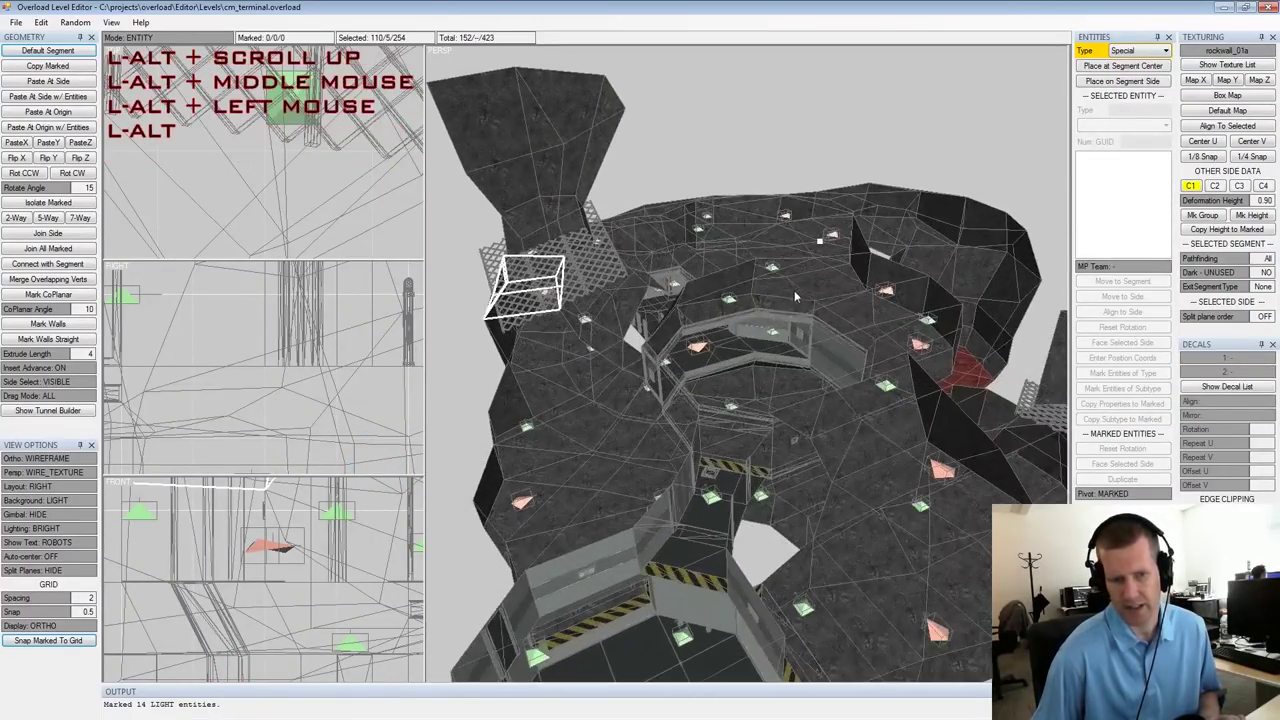
Save the level as a copy named cm_terminal2.overload in the Levels folder
{"action": "left_click", "coordinate": [16, 22]}
{"action": "left_click", "coordinate": [40, 78]}
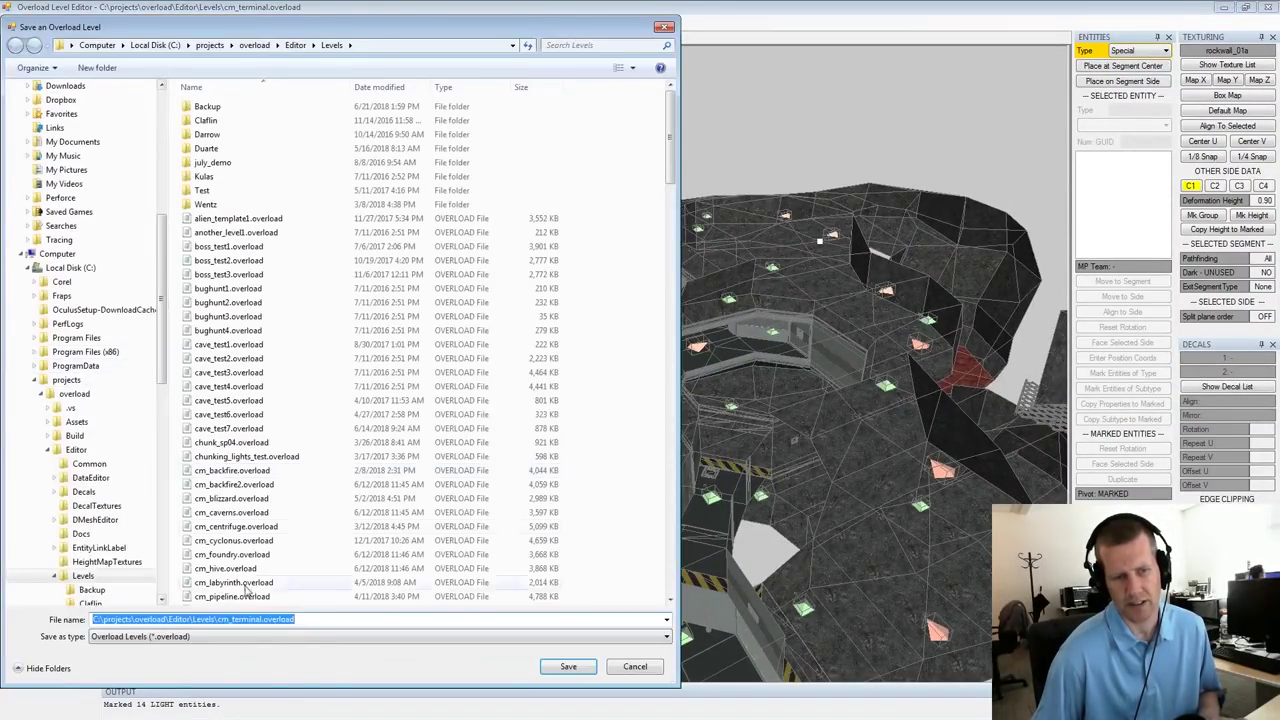
{"action": "left_click", "coordinate": [264, 620]}
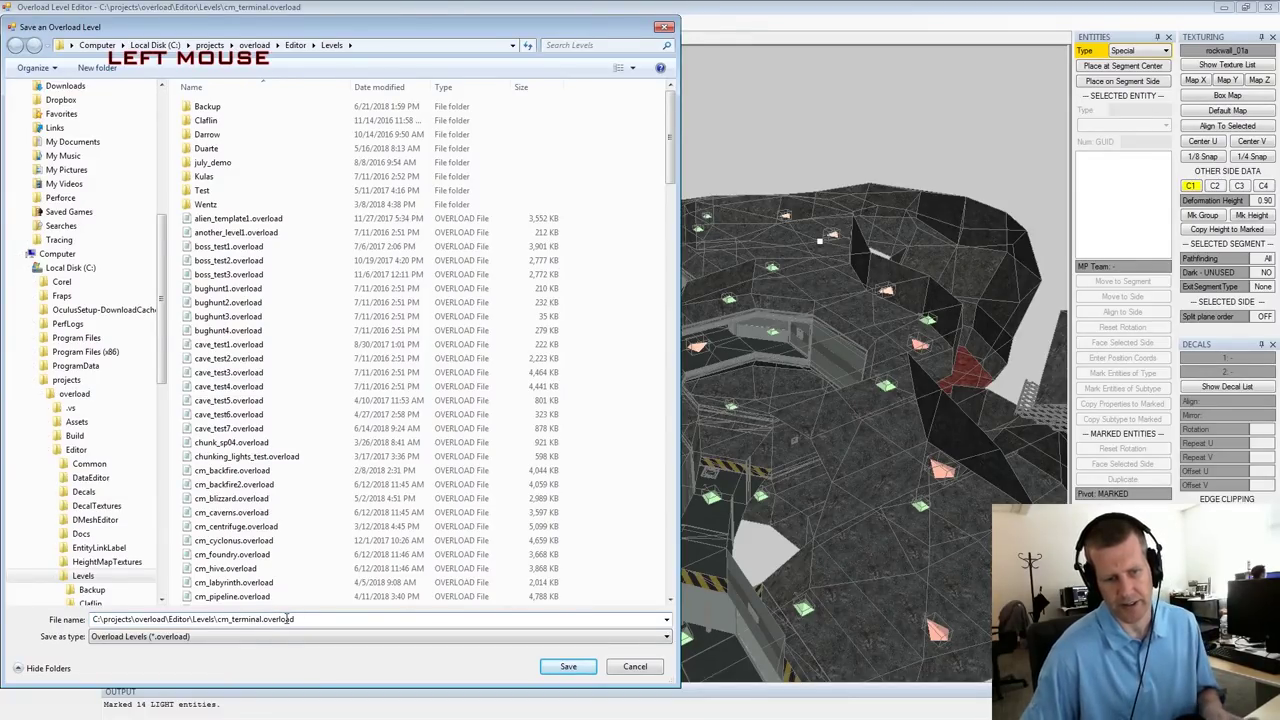
{"action": "key", "text": "Left"}
{"action": "type", "text": "2"}
{"action": "key", "text": "Return"}
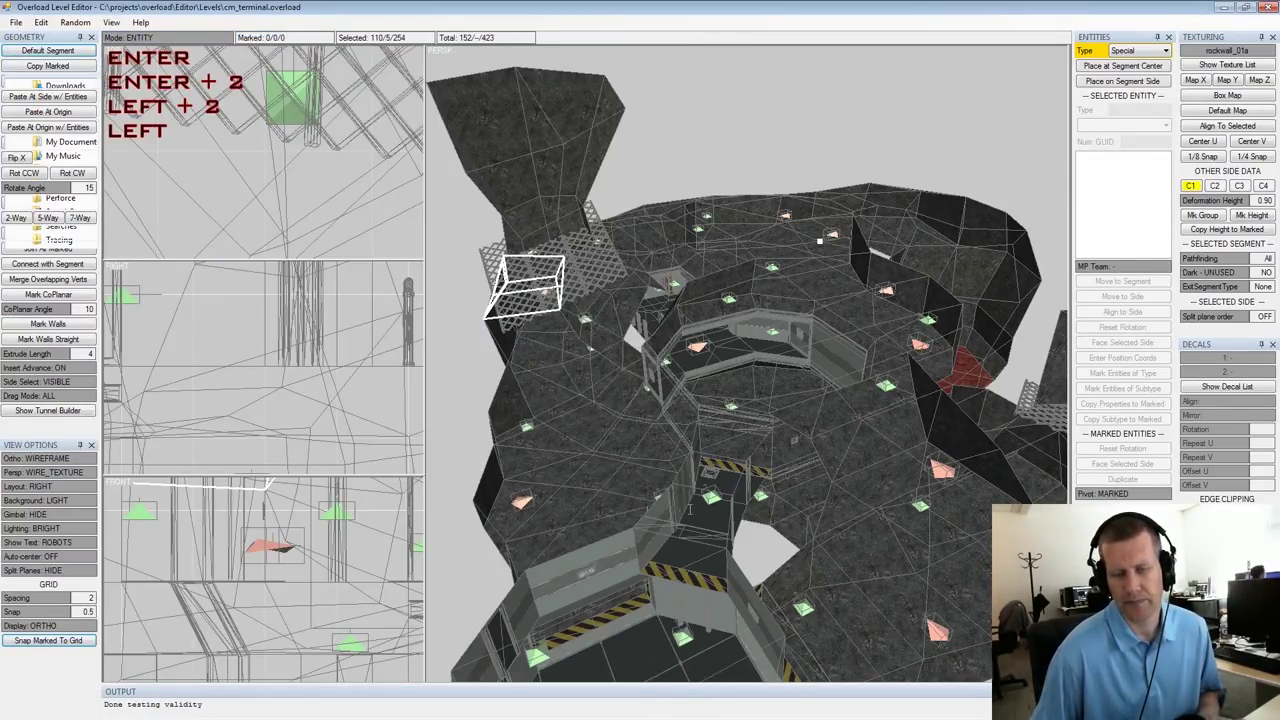
Select the upper metal wall side above the striped trim that carries the tn_light_05f decal
{"action": "left_click_drag", "start_coordinate": [798, 376], "coordinate": [859, 344], "text": "alt"}
{"action": "scroll", "coordinate": [869, 356], "scroll_direction": "up", "scroll_amount": 3, "text": "alt"}
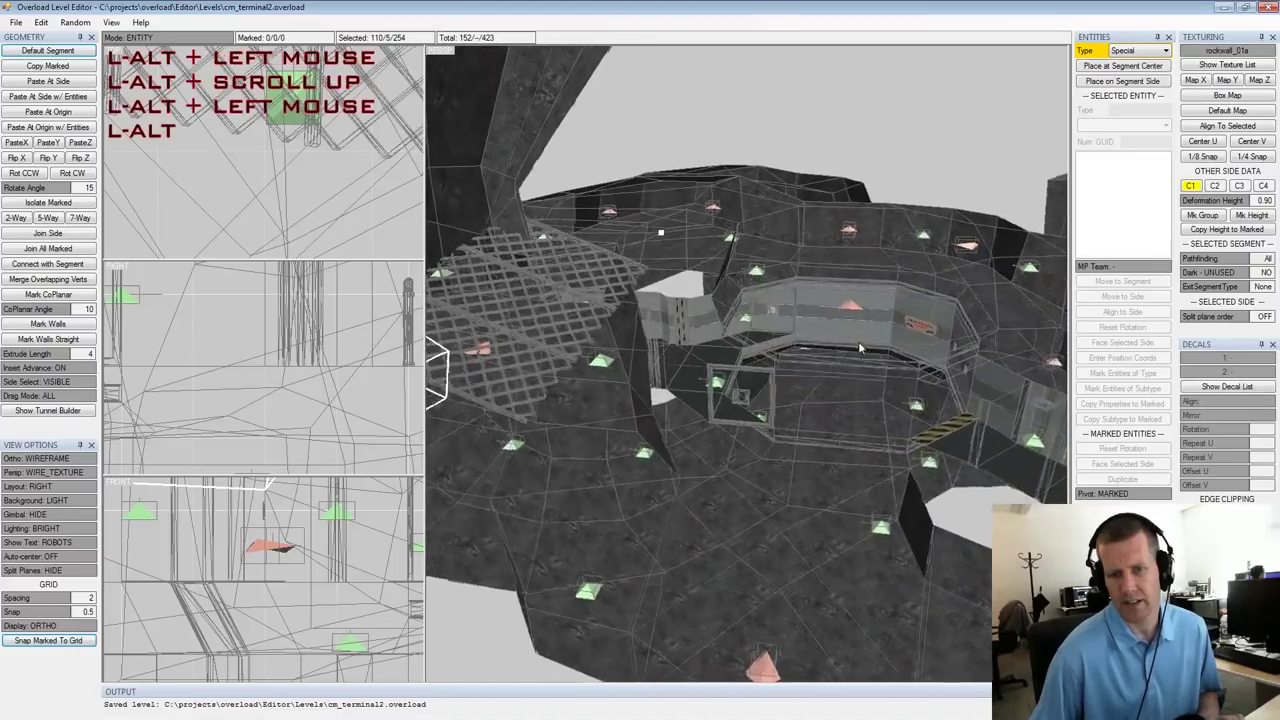
{"action": "middle_click_drag", "start_coordinate": [859, 344], "coordinate": [854, 342], "text": "alt"}
{"action": "scroll", "coordinate": [854, 342], "scroll_direction": "down", "scroll_amount": 3, "text": "alt"}
{"action": "left_click_drag", "start_coordinate": [800, 338], "coordinate": [711, 374], "text": "alt"}
{"action": "scroll", "coordinate": [773, 335], "scroll_direction": "down", "scroll_amount": 3, "text": "alt"}
{"action": "scroll", "coordinate": [762, 342], "scroll_direction": "up", "scroll_amount": 3, "text": "alt"}
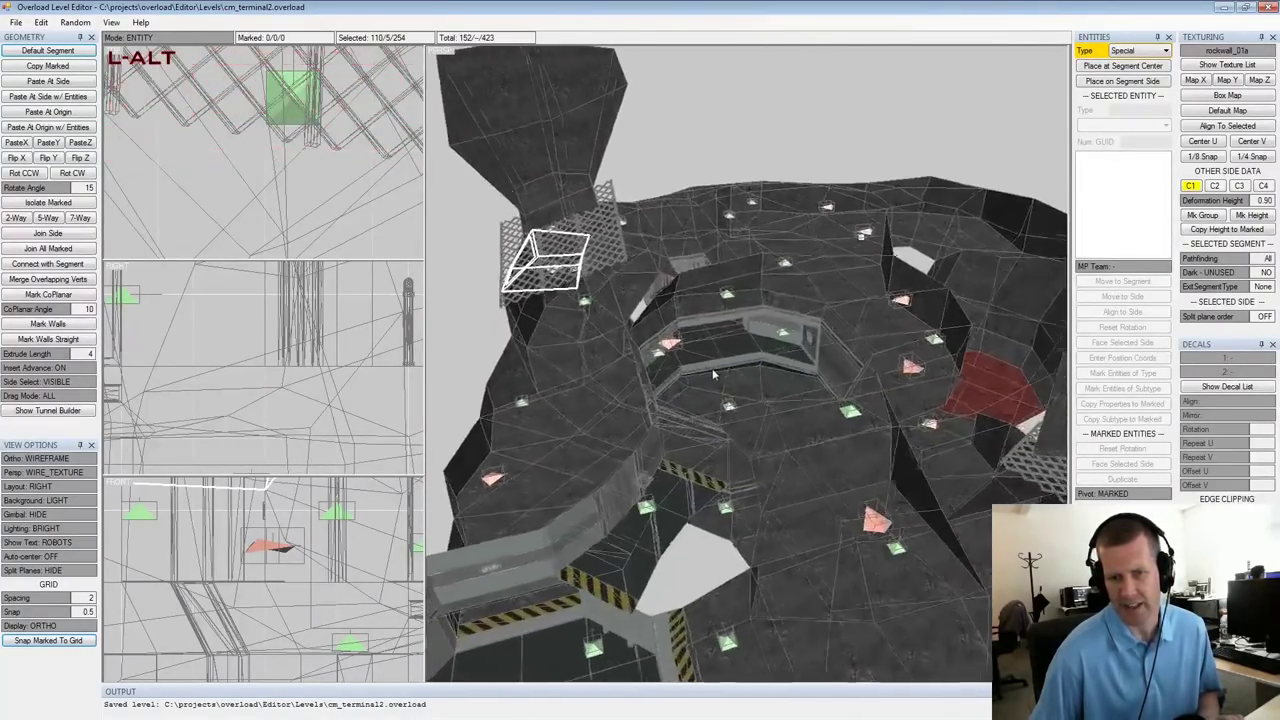
{"action": "middle_click_drag", "start_coordinate": [711, 374], "coordinate": [791, 334], "text": "alt"}
{"action": "scroll", "coordinate": [791, 334], "scroll_direction": "up", "scroll_amount": 3, "text": "alt"}
{"action": "left_click_drag", "start_coordinate": [791, 334], "coordinate": [780, 297], "text": "alt"}
{"action": "left_click", "coordinate": [621, 221]}
{"action": "left_click_drag", "start_coordinate": [621, 222], "coordinate": [774, 260], "text": "alt"}
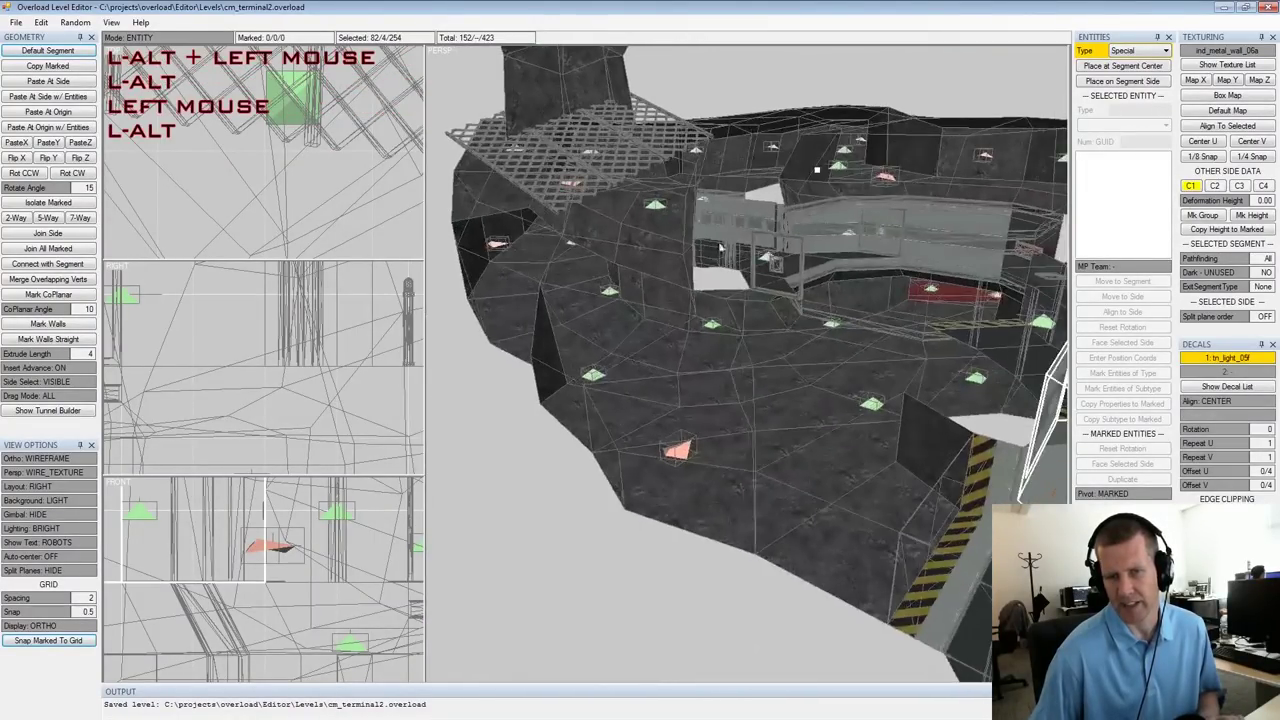
{"action": "middle_click_drag", "start_coordinate": [774, 260], "coordinate": [721, 242], "text": "alt"}
{"action": "left_click_drag", "start_coordinate": [721, 242], "coordinate": [719, 246], "text": "alt"}
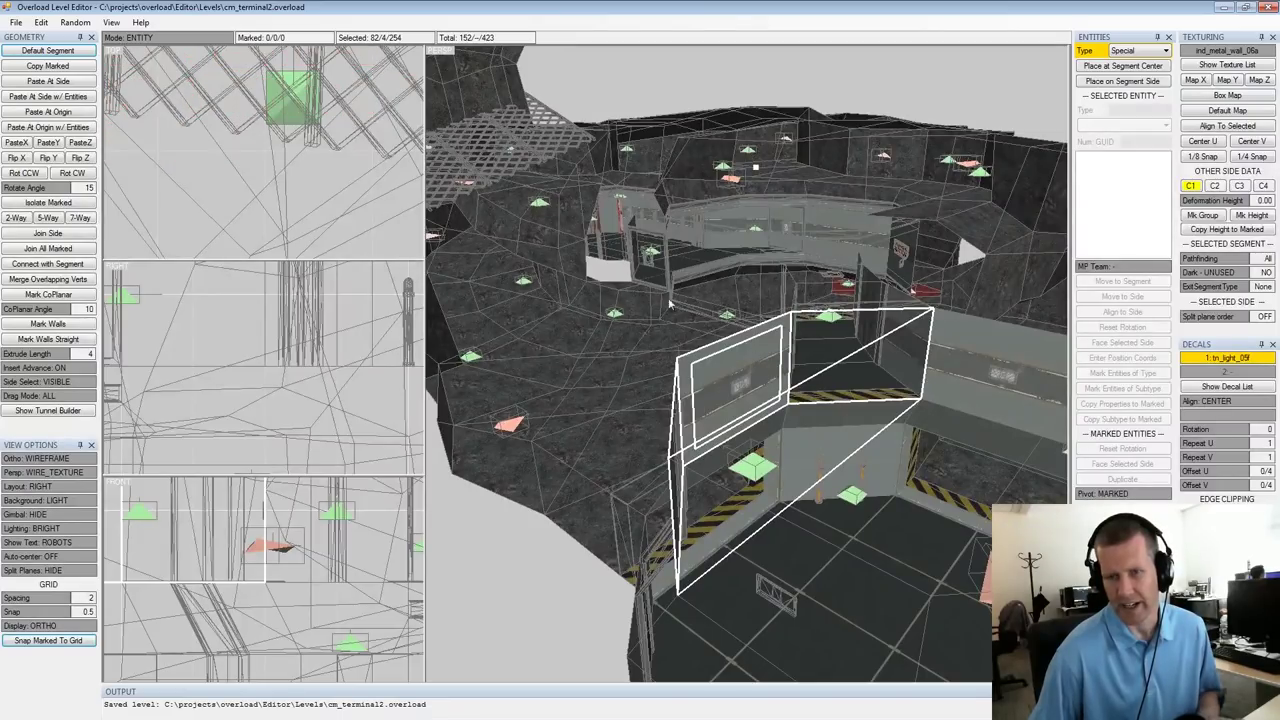
Show the geometry decal list, load the selected side's first decal and preview its light from closer up
{"action": "left_click", "coordinate": [1222, 387]}
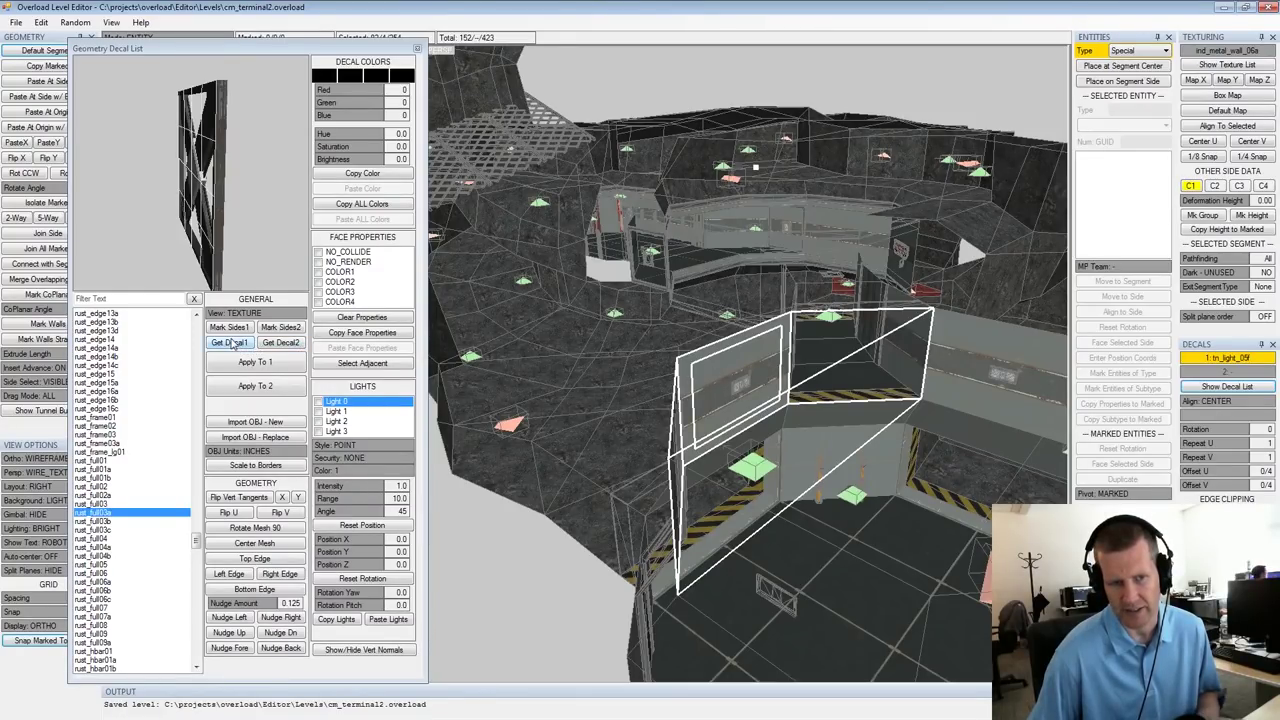
{"action": "left_click", "coordinate": [230, 343]}
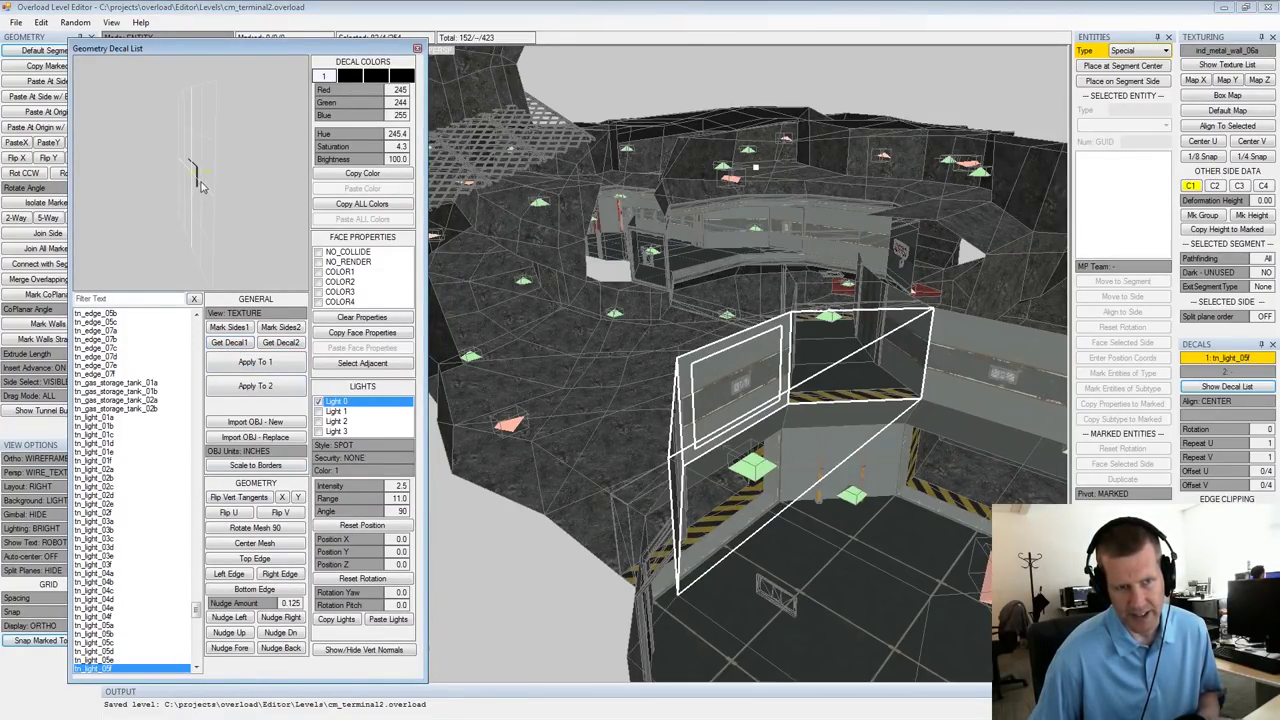
{"action": "left_click_drag", "start_coordinate": [226, 175], "coordinate": [268, 192], "text": "alt"}
{"action": "scroll", "coordinate": [140, 192], "scroll_direction": "up", "scroll_amount": 5}
{"action": "left_click", "coordinate": [238, 140]}
{"action": "mouse_move", "coordinate": [241, 148]}
{"action": "right_mouse_down"}
{"action": "mouse_move", "coordinate": [228, 161]}
{"action": "mouse_move", "coordinate": [220, 152]}
{"action": "right_mouse_up"}
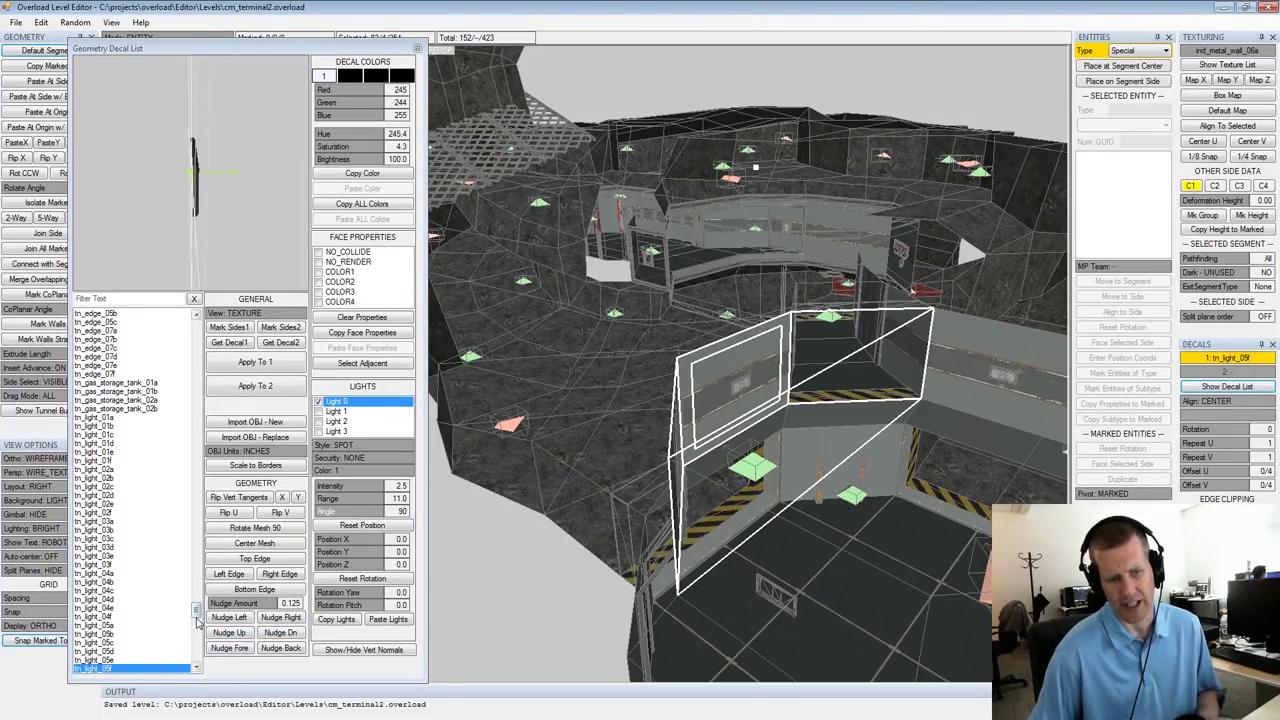
Compare the light colours of decals tn_light_05c, tn_light_05e and tn_light_05f
{"action": "left_click", "coordinate": [108, 643]}
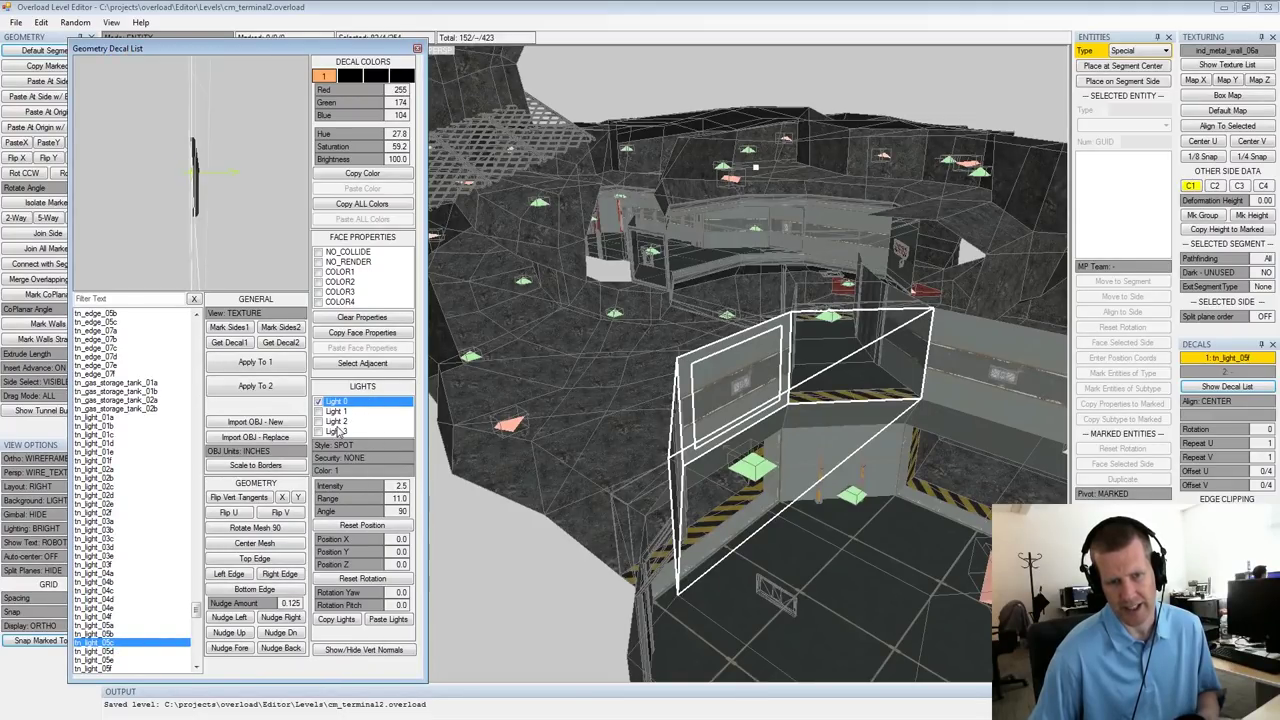
{"action": "left_click", "coordinate": [117, 661]}
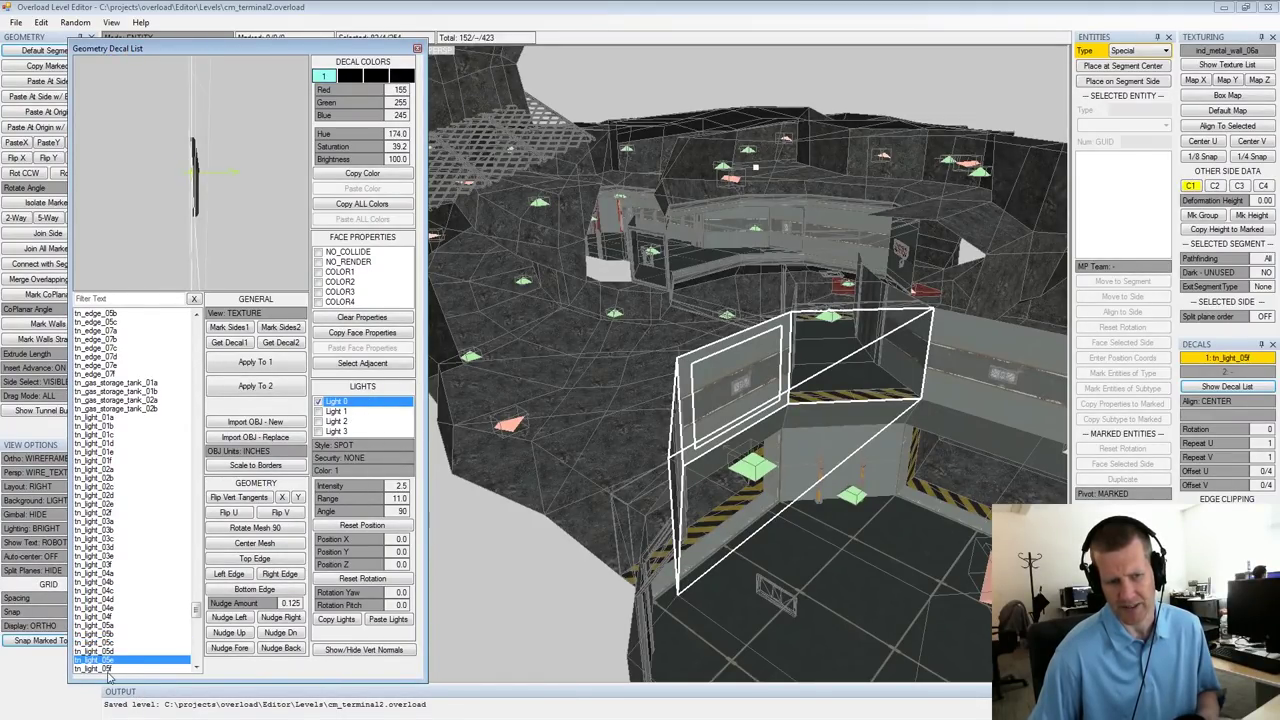
{"action": "left_click", "coordinate": [108, 669]}
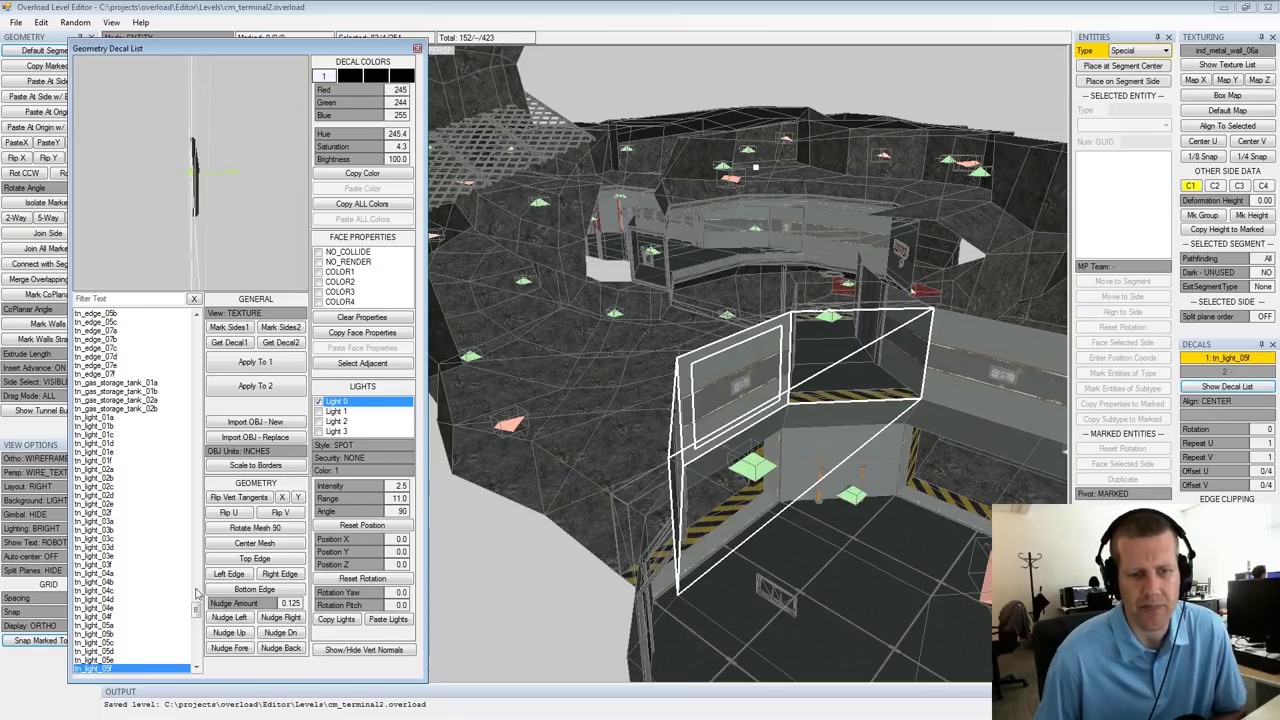
Cycle Light 0 of tn_light_05f through the point, spot and no-shadow styles, returning it to SPOT
{"action": "left_click", "coordinate": [354, 447]}
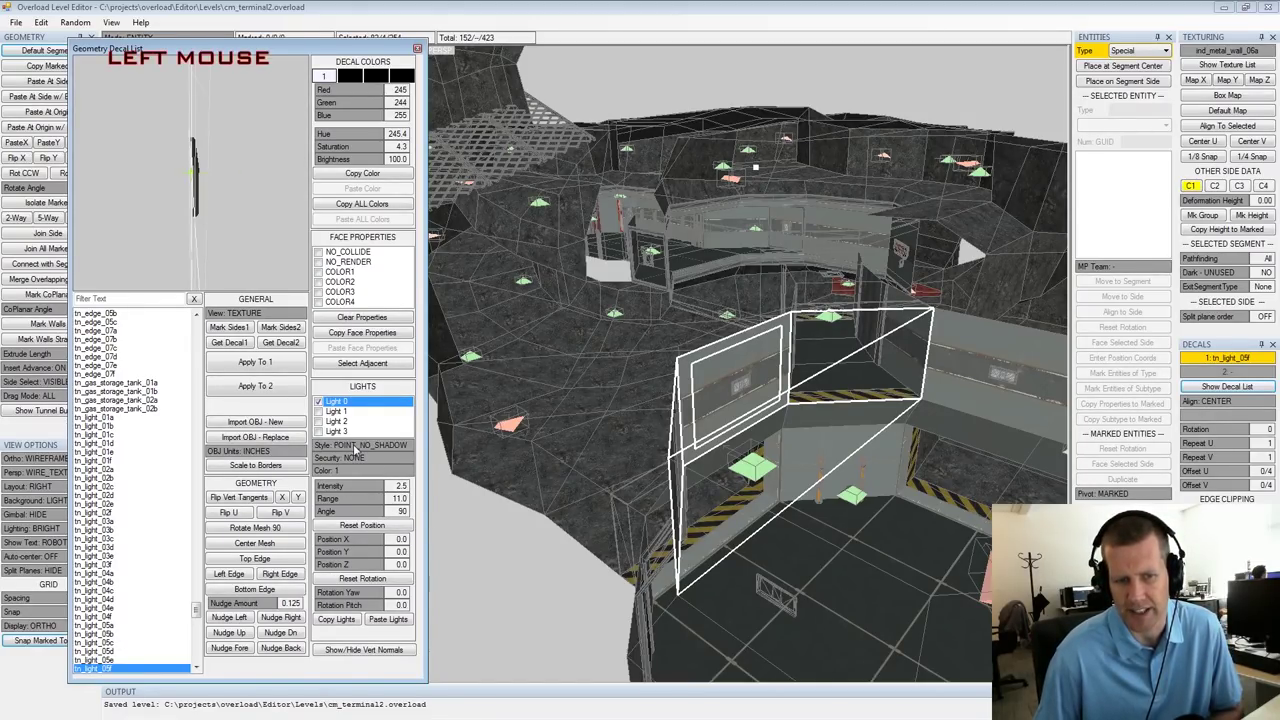
{"action": "left_click", "coordinate": [355, 447]}
{"action": "left_click", "coordinate": [355, 447]}
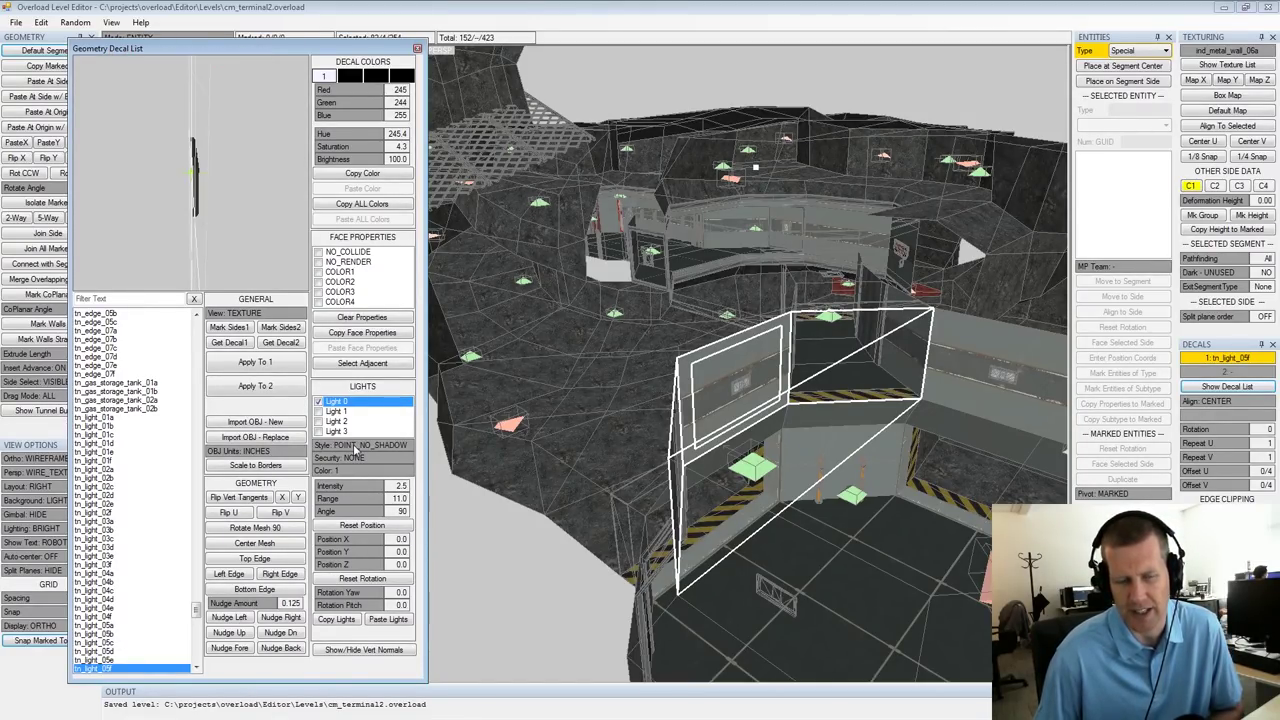
{"action": "left_click", "coordinate": [355, 447]}
{"action": "left_click", "coordinate": [355, 447]}
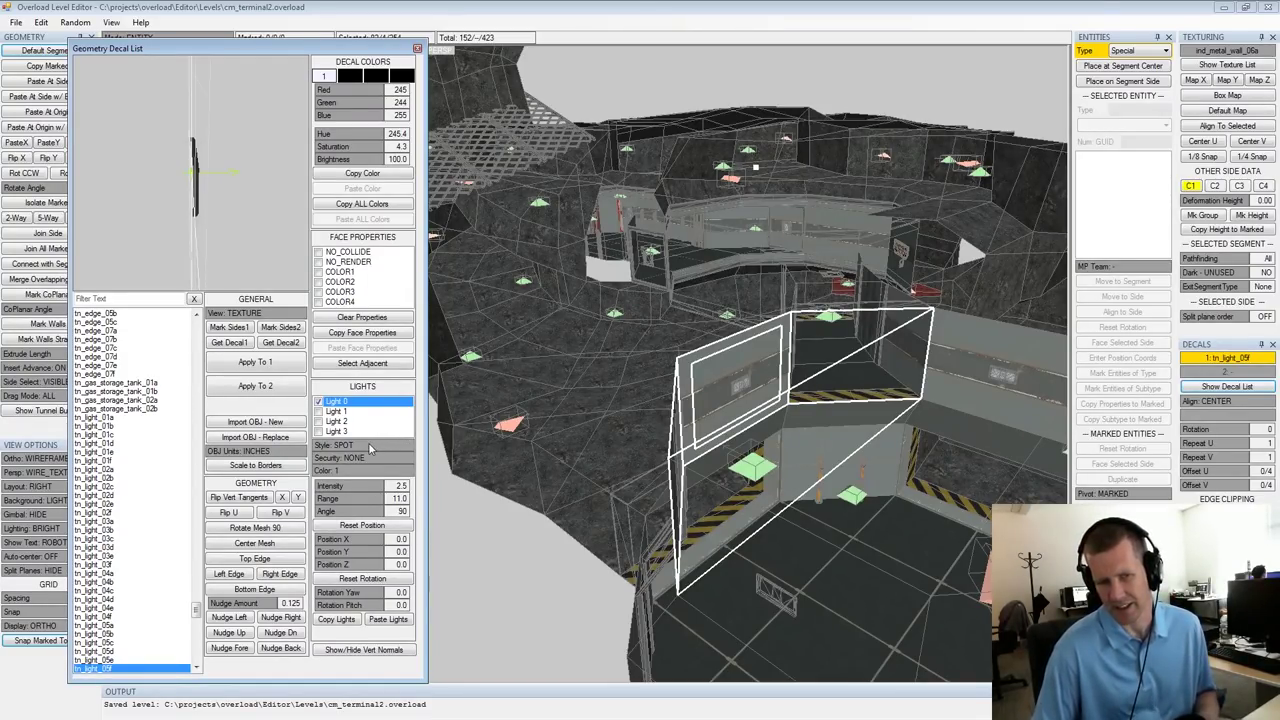
{"action": "left_click", "coordinate": [369, 447]}
{"action": "left_click", "coordinate": [369, 447]}
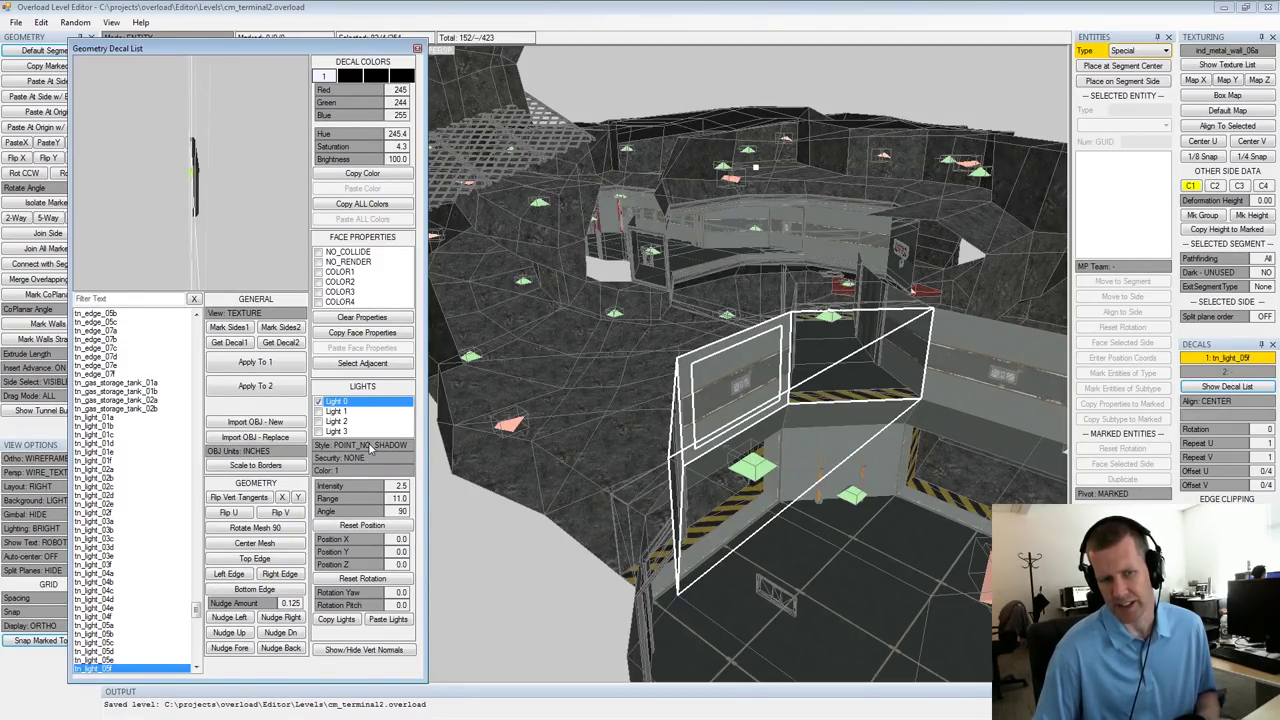
{"action": "left_click", "coordinate": [369, 447]}
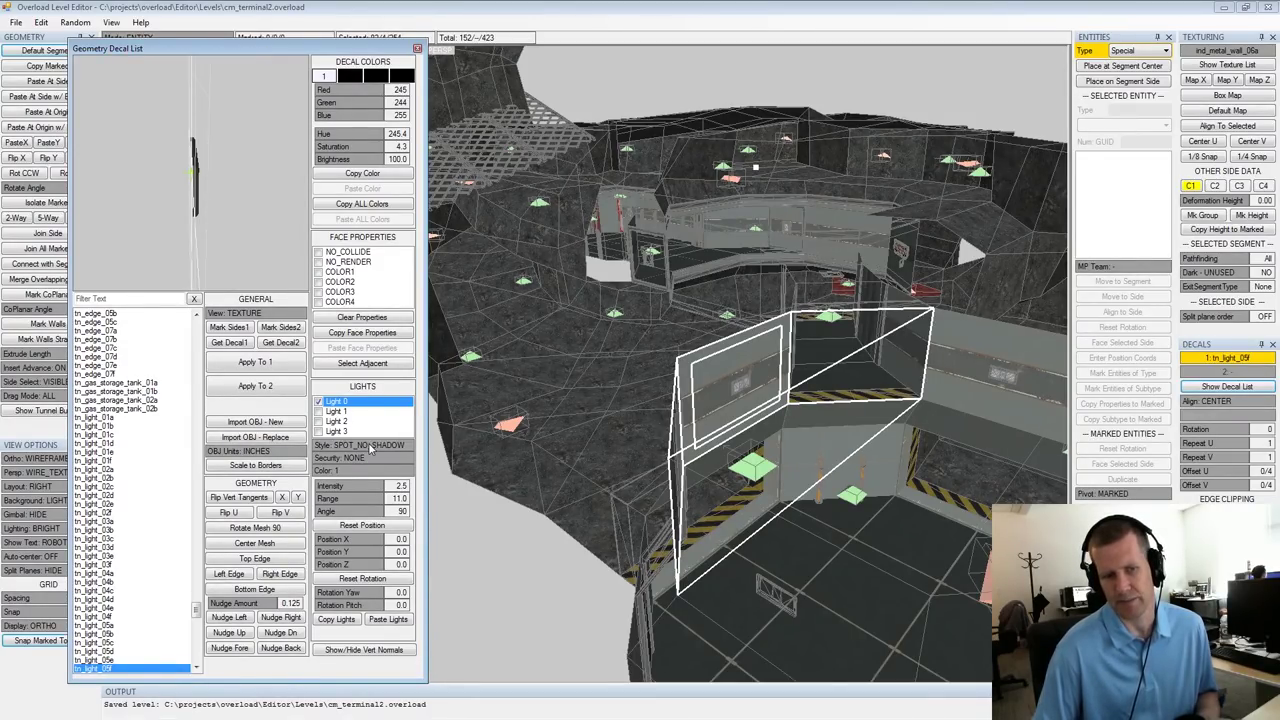
{"action": "left_click", "coordinate": [369, 447]}
{"action": "left_click", "coordinate": [368, 442]}
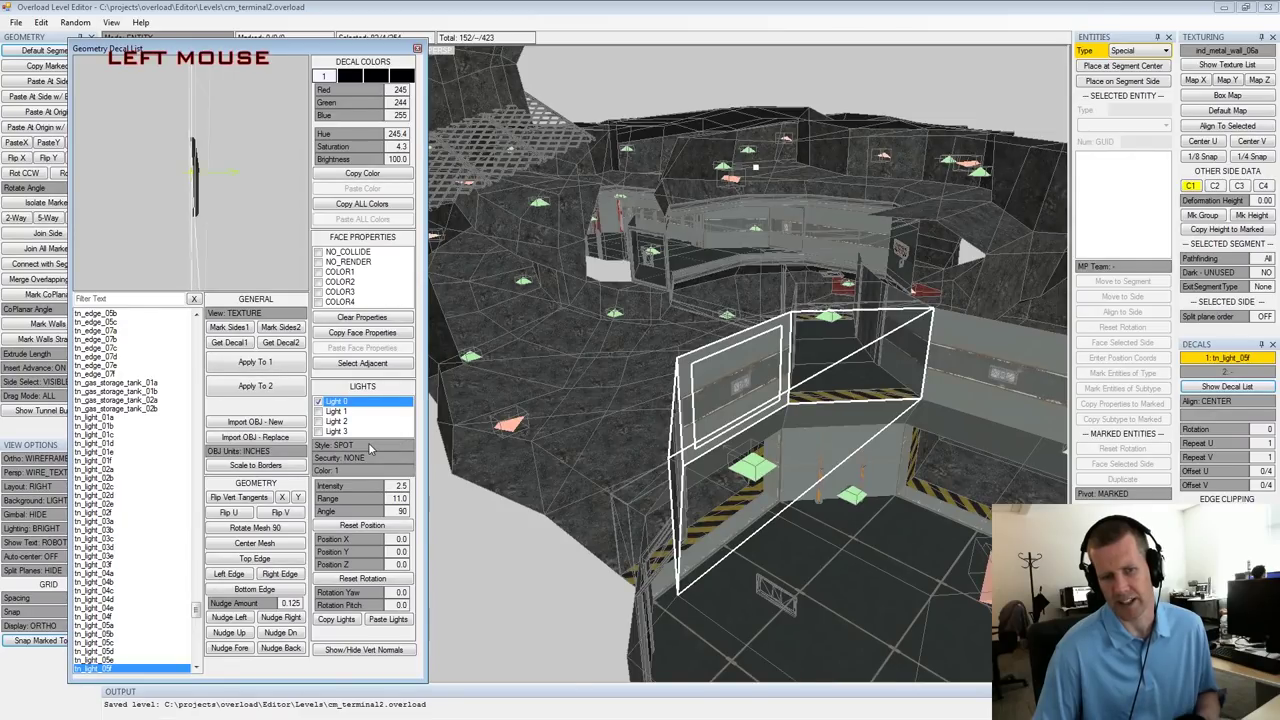
Review the colour variants tn_light_05e, 05d, 05c and 05b in the decal list, finishing on tn_light_05d
{"action": "left_click_drag", "start_coordinate": [804, 383], "coordinate": [872, 374], "text": "alt"}
{"action": "middle_click_drag", "start_coordinate": [872, 374], "coordinate": [860, 378], "text": "alt"}
{"action": "left_click_drag", "start_coordinate": [860, 378], "coordinate": [742, 380], "text": "alt"}
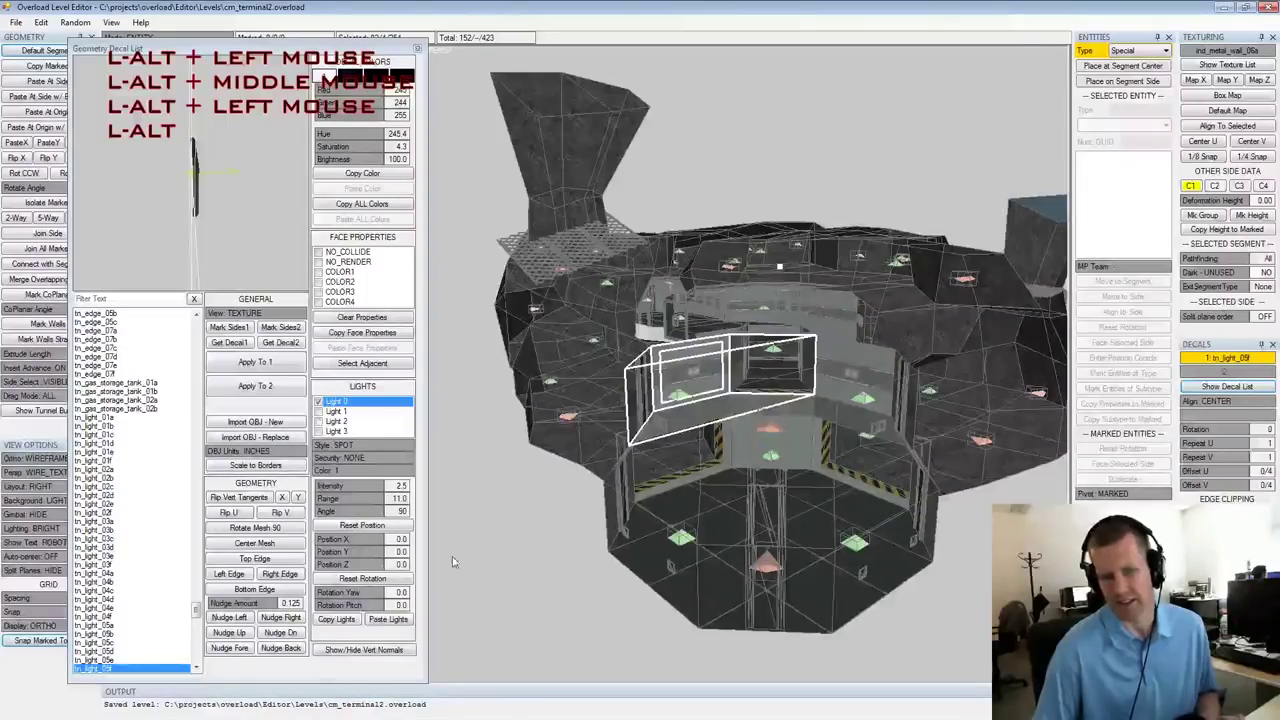
{"action": "left_click", "coordinate": [109, 661]}
{"action": "left_click", "coordinate": [112, 652]}
{"action": "left_click", "coordinate": [114, 643]}
{"action": "left_click", "coordinate": [117, 634]}
{"action": "left_click_drag", "start_coordinate": [117, 636], "coordinate": [118, 652]}
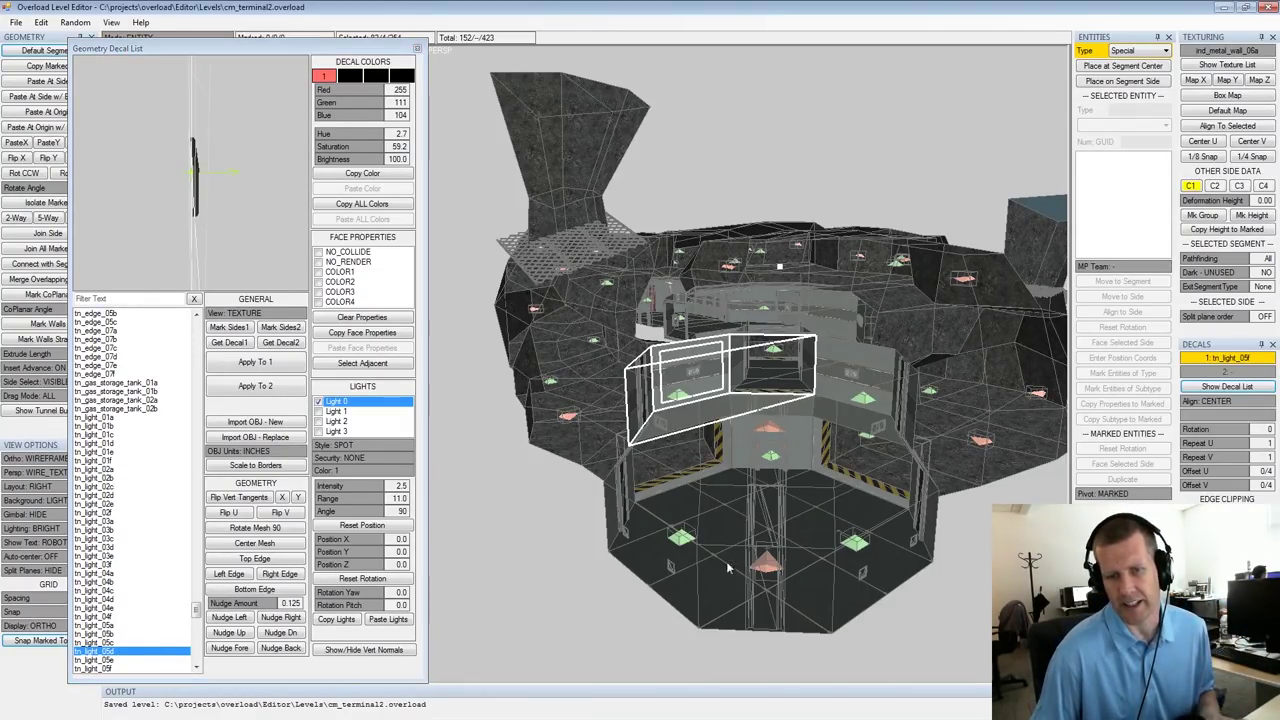
Examine where light decals sit on the walls of the octagonal room, corridor and central structure
{"action": "left_click_drag", "start_coordinate": [812, 370], "coordinate": [786, 415], "text": "alt"}
{"action": "scroll", "coordinate": [818, 416], "scroll_direction": "up", "scroll_amount": 2, "text": "alt"}
{"action": "scroll", "coordinate": [794, 394], "scroll_direction": "up", "scroll_amount": 2, "text": "alt"}
{"action": "scroll", "coordinate": [800, 400], "scroll_direction": "down", "scroll_amount": 2, "text": "alt"}
{"action": "scroll", "coordinate": [797, 424], "scroll_direction": "up", "scroll_amount": 2, "text": "alt"}
{"action": "scroll", "coordinate": [792, 402], "scroll_direction": "down", "scroll_amount": 2, "text": "alt"}
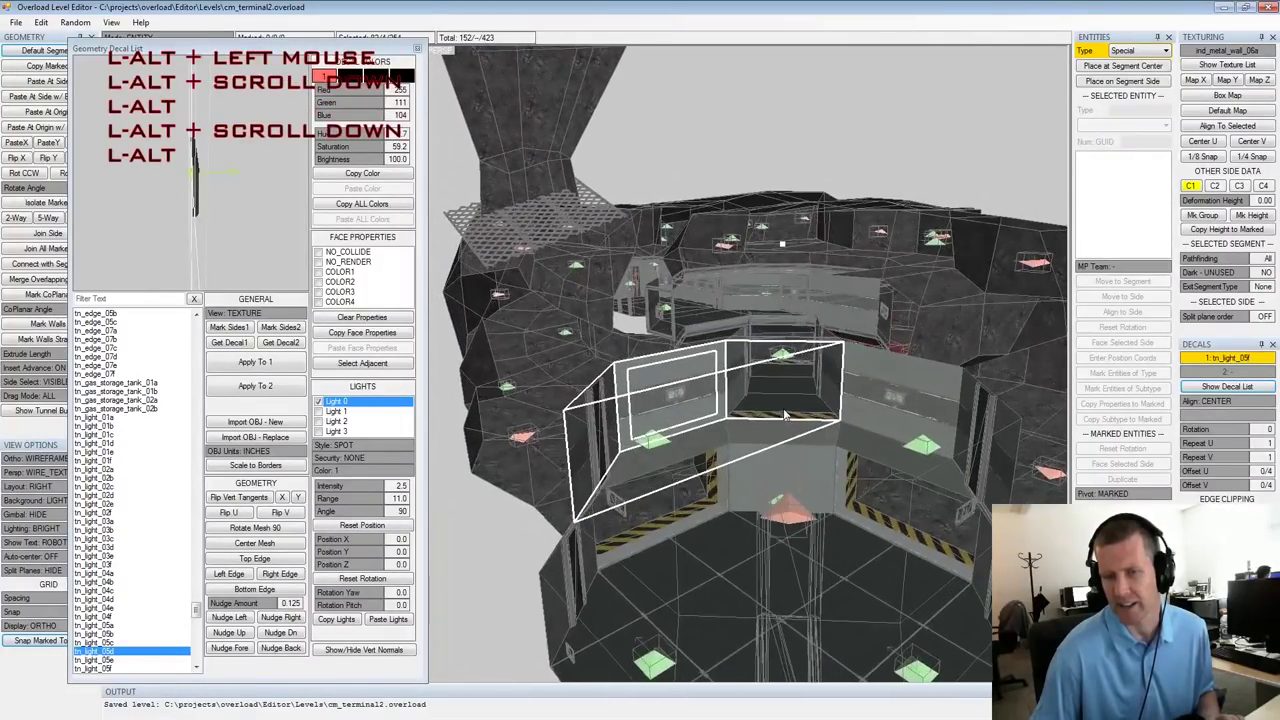
{"action": "scroll", "coordinate": [786, 415], "scroll_direction": "up", "scroll_amount": 2}
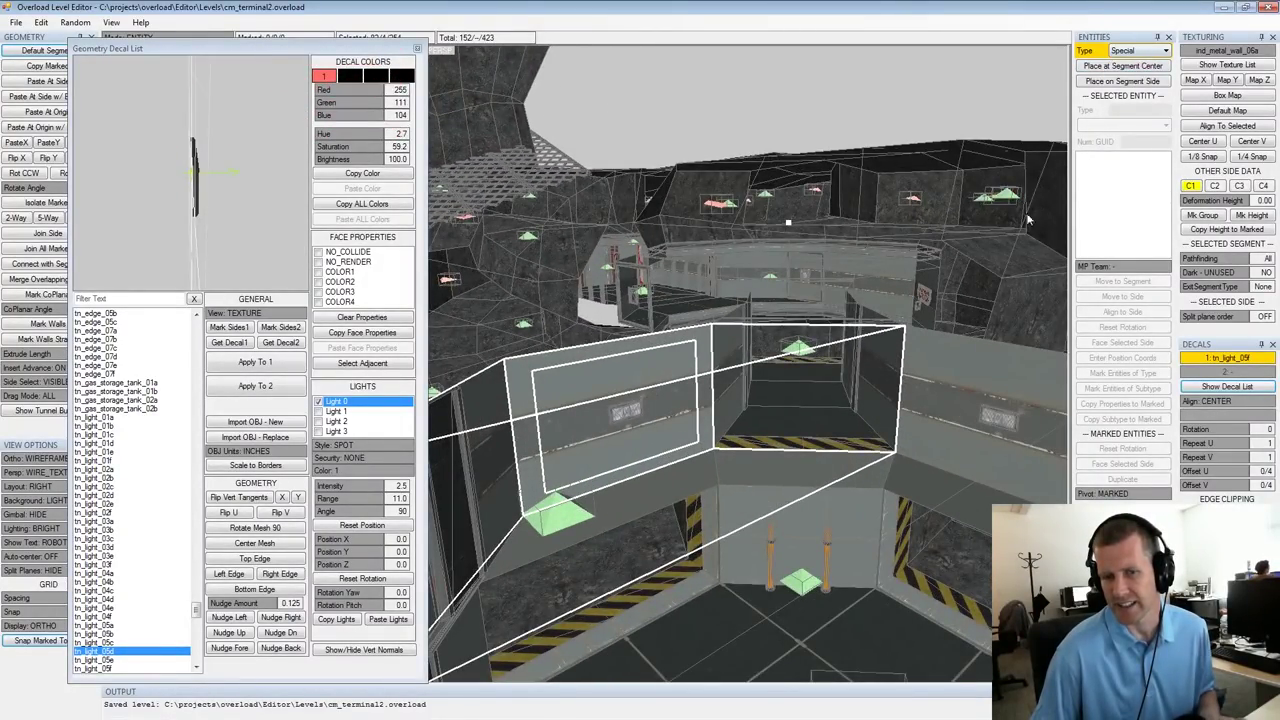
{"action": "left_click_drag", "start_coordinate": [812, 268], "coordinate": [785, 298], "text": "alt"}
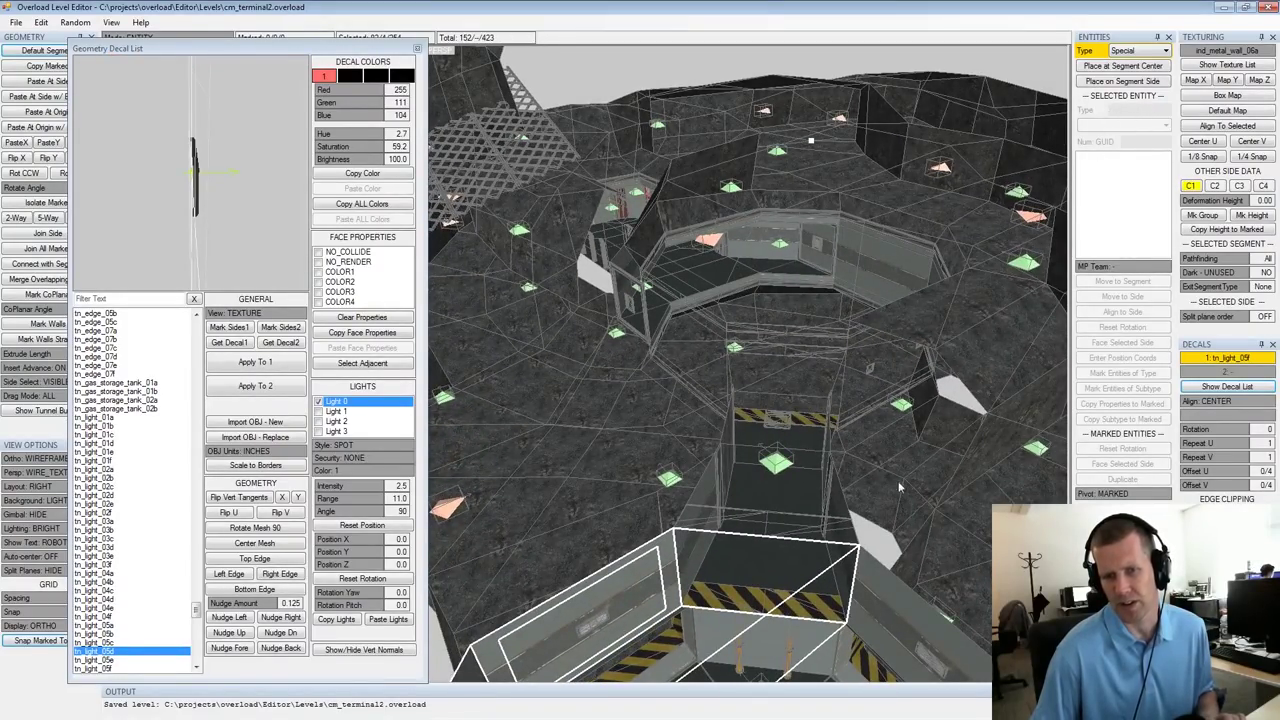
{"action": "left_click_drag", "start_coordinate": [761, 459], "coordinate": [769, 433], "text": "alt"}
{"action": "middle_click_drag", "start_coordinate": [767, 431], "coordinate": [800, 408], "text": "alt"}
{"action": "scroll", "coordinate": [802, 406], "scroll_direction": "down", "scroll_amount": 2, "text": "alt"}
{"action": "mouse_move", "coordinate": [802, 406]}
{"action": "left_mouse_down", "text": "alt"}
{"action": "mouse_move", "coordinate": [862, 378]}
{"action": "mouse_move", "coordinate": [804, 403]}
{"action": "left_mouse_up", "text": "alt"}
Select the octagonal room's lower double-panel wall side that carries the tn_light_08f decal
{"action": "left_click", "coordinate": [923, 363]}
{"action": "middle_click_drag", "start_coordinate": [804, 403], "coordinate": [998, 374], "text": "alt"}
{"action": "scroll", "coordinate": [998, 374], "scroll_direction": "up", "scroll_amount": 2, "text": "alt"}
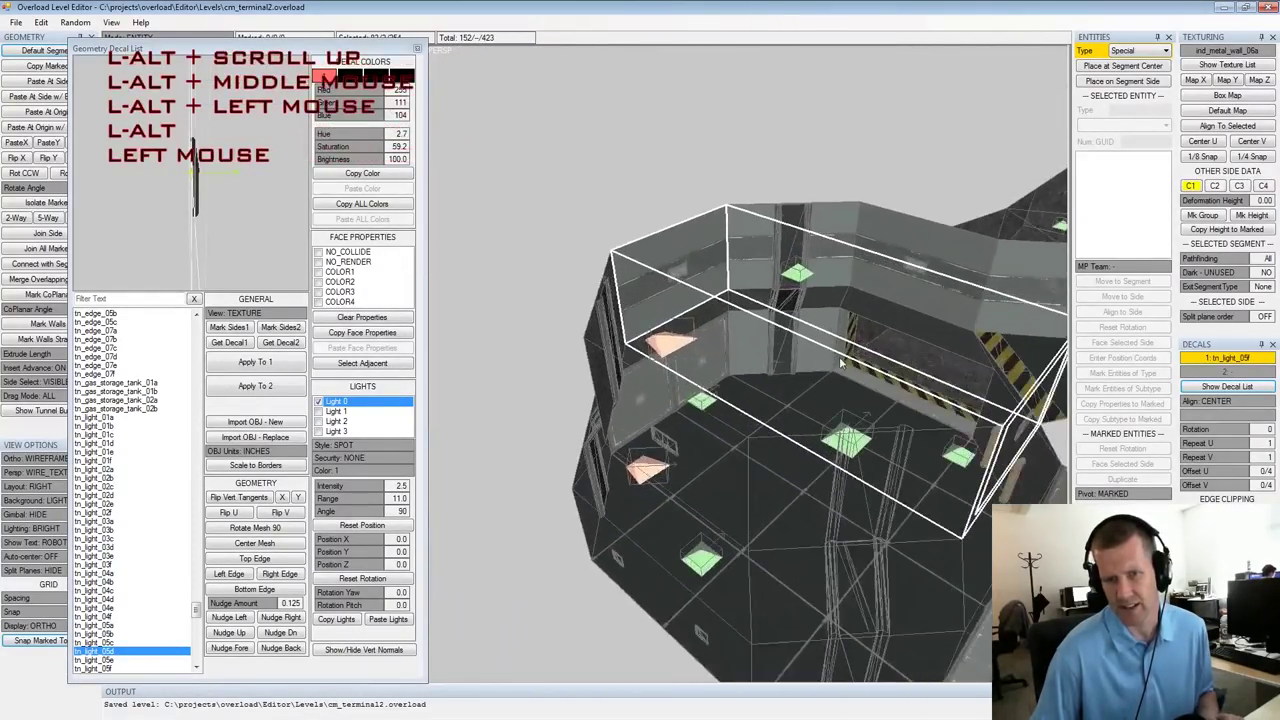
{"action": "left_click_drag", "start_coordinate": [998, 374], "coordinate": [712, 303], "text": "alt"}
{"action": "left_click", "coordinate": [668, 270]}
{"action": "scroll", "coordinate": [681, 299], "scroll_direction": "up", "scroll_amount": 1, "text": "alt"}
{"action": "middle_click_drag", "start_coordinate": [707, 298], "coordinate": [757, 334], "text": "alt"}
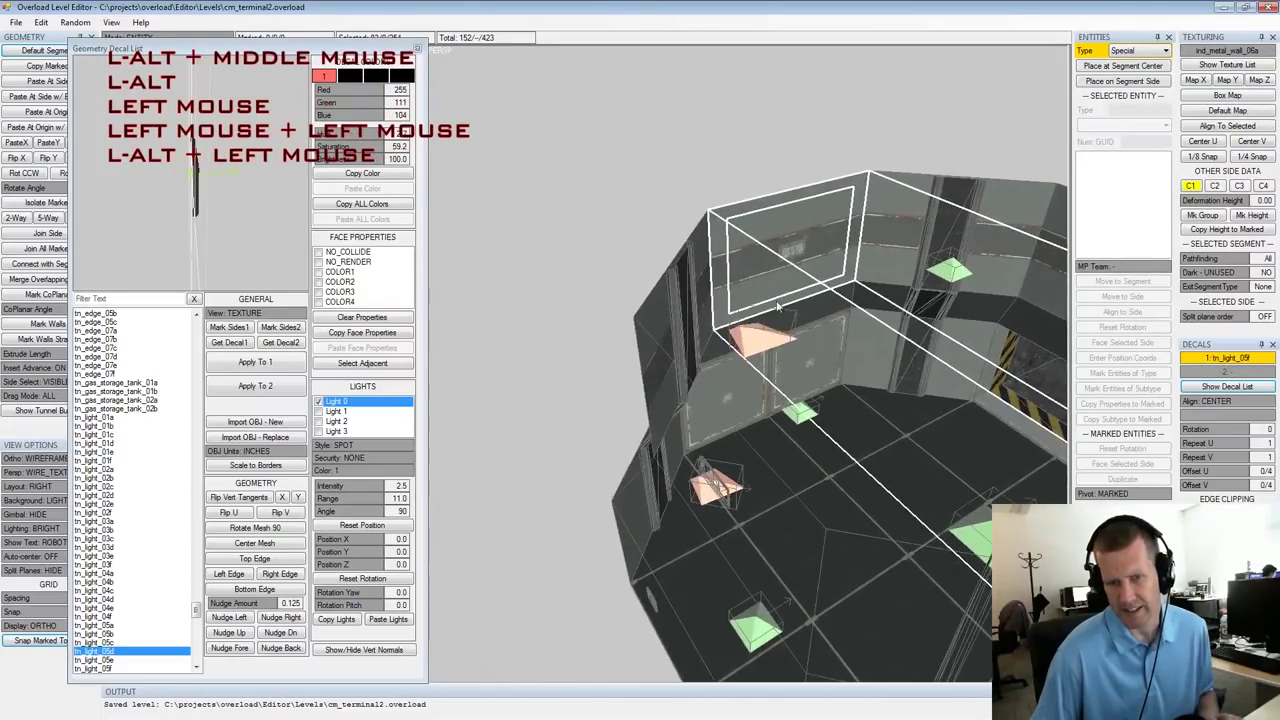
{"action": "scroll", "coordinate": [757, 334], "scroll_direction": "up", "scroll_amount": 2, "text": "alt"}
{"action": "left_click_drag", "start_coordinate": [757, 334], "coordinate": [648, 383], "text": "alt"}
{"action": "left_click", "coordinate": [619, 388]}
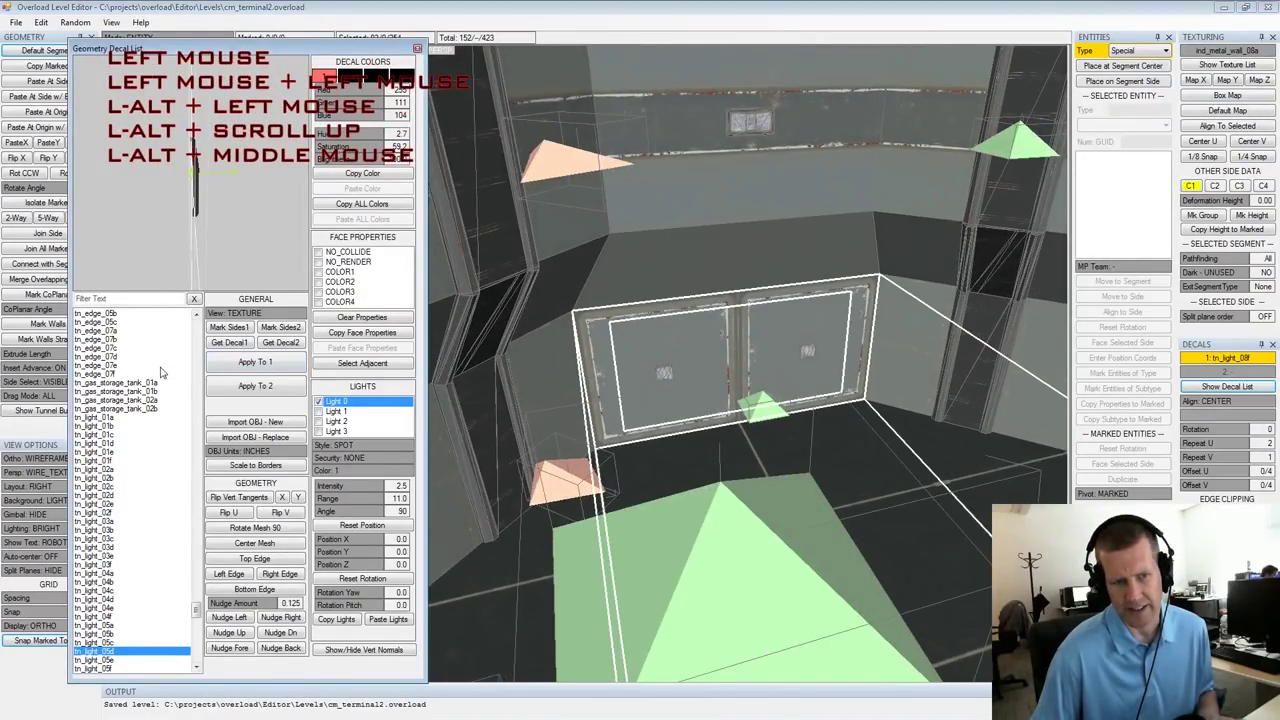
Look up the light settings of the selected wall side's first decal, tn_light_08f, in the decal list
{"action": "left_click", "coordinate": [222, 344]}
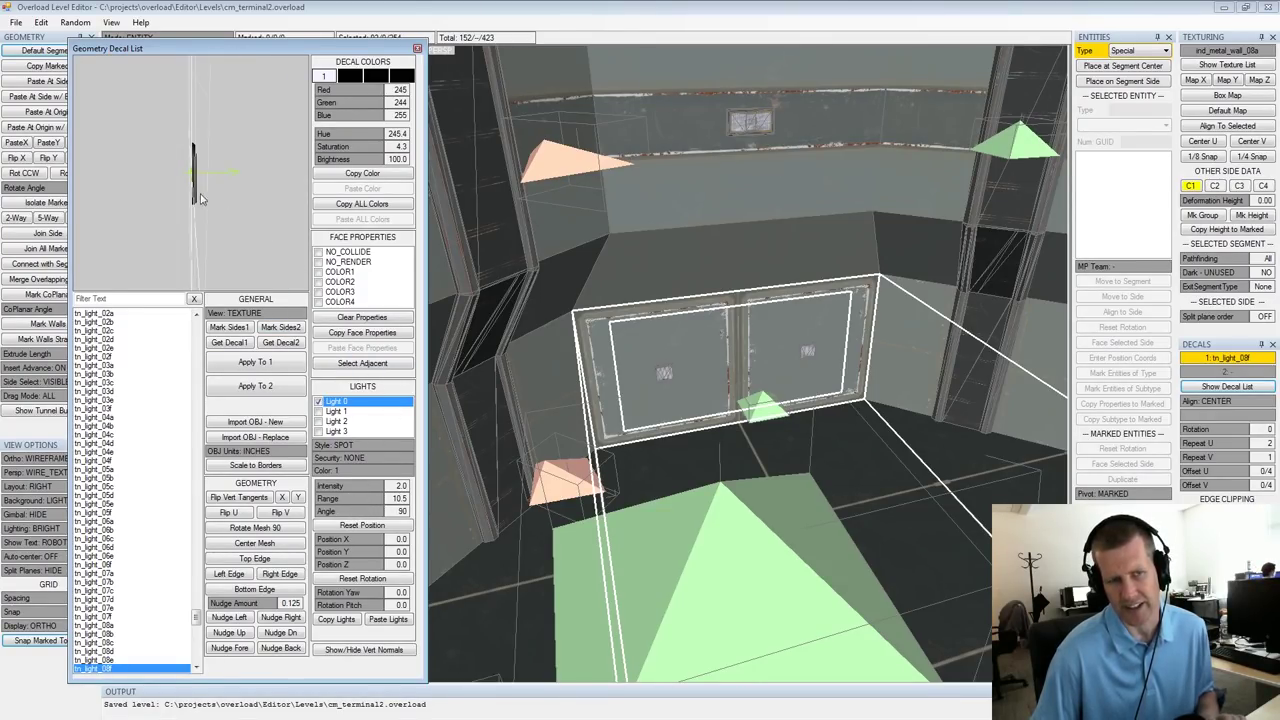
Select the rust-framed wall side by the corridor opening and look up its decals rust_frame01 and tn_light_07f in the decal list
{"action": "left_click_drag", "start_coordinate": [784, 421], "coordinate": [975, 445], "text": "alt"}
{"action": "middle_click_drag", "start_coordinate": [975, 445], "coordinate": [800, 392], "text": "alt"}
{"action": "scroll", "coordinate": [800, 392], "scroll_direction": "down", "scroll_amount": 3, "text": "alt"}
{"action": "middle_click_drag", "start_coordinate": [800, 392], "coordinate": [840, 366], "text": "alt"}
{"action": "scroll", "coordinate": [840, 366], "scroll_direction": "down", "scroll_amount": 3, "text": "alt"}
{"action": "left_click_drag", "start_coordinate": [840, 366], "coordinate": [862, 358], "text": "alt"}
{"action": "middle_click_drag", "start_coordinate": [862, 358], "coordinate": [690, 332], "text": "alt"}
{"action": "left_click_drag", "start_coordinate": [690, 332], "coordinate": [760, 360], "text": "alt"}
{"action": "scroll", "coordinate": [629, 352], "scroll_direction": "up", "scroll_amount": 5, "text": "alt"}
{"action": "middle_click_drag", "start_coordinate": [760, 360], "coordinate": [635, 440], "text": "alt"}
{"action": "scroll", "coordinate": [635, 440], "scroll_direction": "up", "scroll_amount": 3, "text": "alt"}
{"action": "left_click_drag", "start_coordinate": [635, 440], "coordinate": [742, 376], "text": "alt"}
{"action": "left_click", "coordinate": [577, 447]}
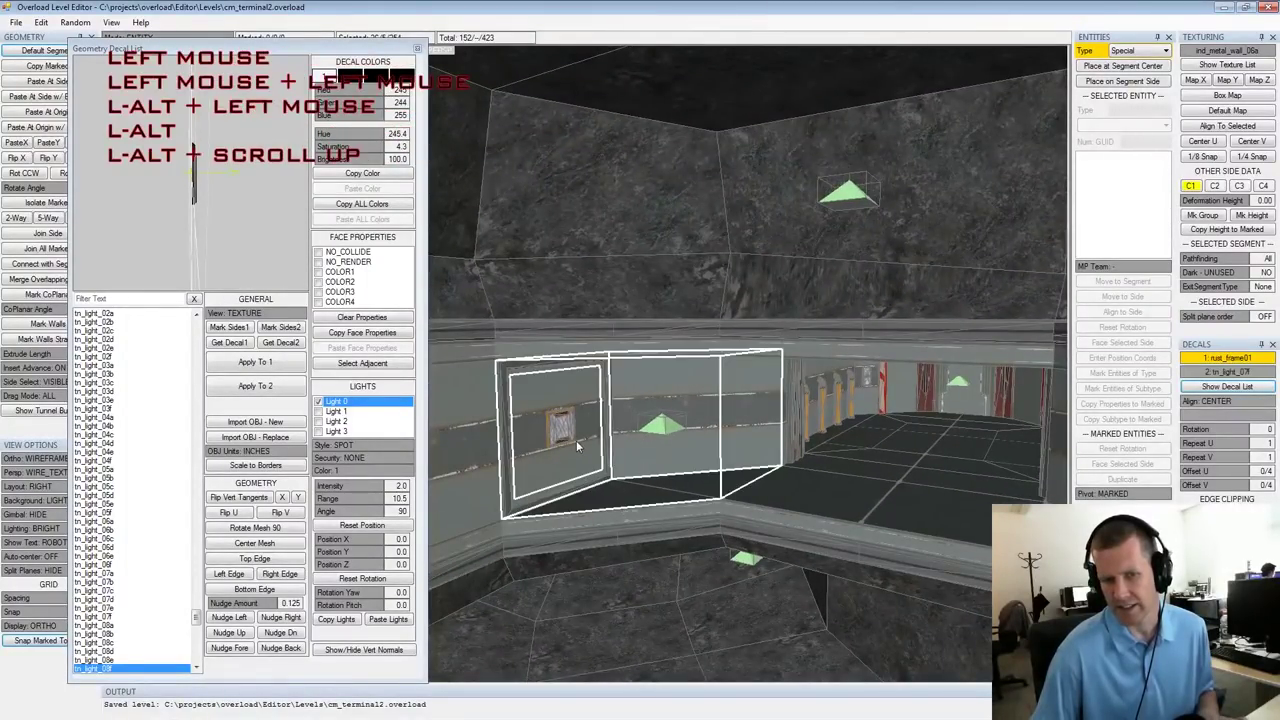
{"action": "left_click", "coordinate": [230, 343]}
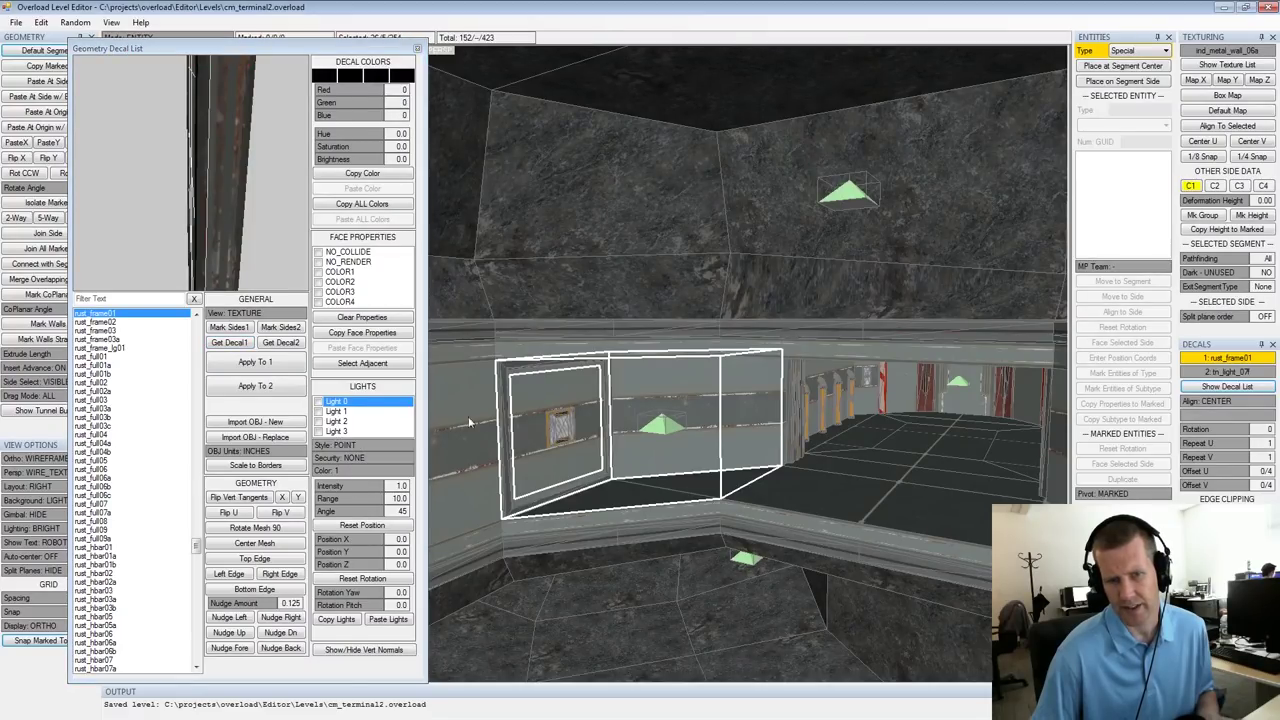
{"action": "left_click", "coordinate": [278, 344]}
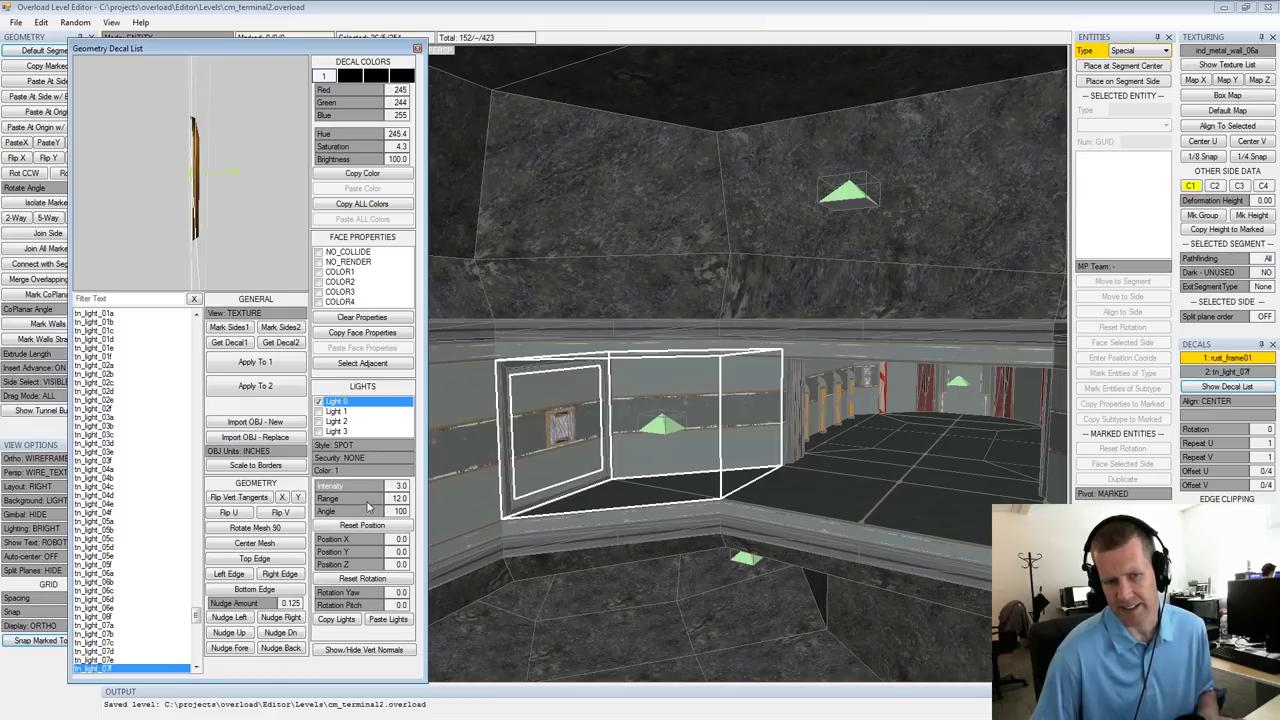
Select the wall side with the matcen_edge_01 decal at the far end of the room lined with yellow pipes
{"action": "middle_click_drag", "start_coordinate": [617, 427], "coordinate": [722, 385]}
{"action": "scroll", "coordinate": [722, 385], "scroll_direction": "down", "scroll_amount": 3}
{"action": "left_click_drag", "start_coordinate": [722, 385], "coordinate": [667, 399], "text": "alt"}
{"action": "middle_click_drag", "start_coordinate": [667, 399], "coordinate": [670, 376], "text": "alt"}
{"action": "scroll", "coordinate": [669, 376], "scroll_direction": "up", "scroll_amount": 3, "text": "alt"}
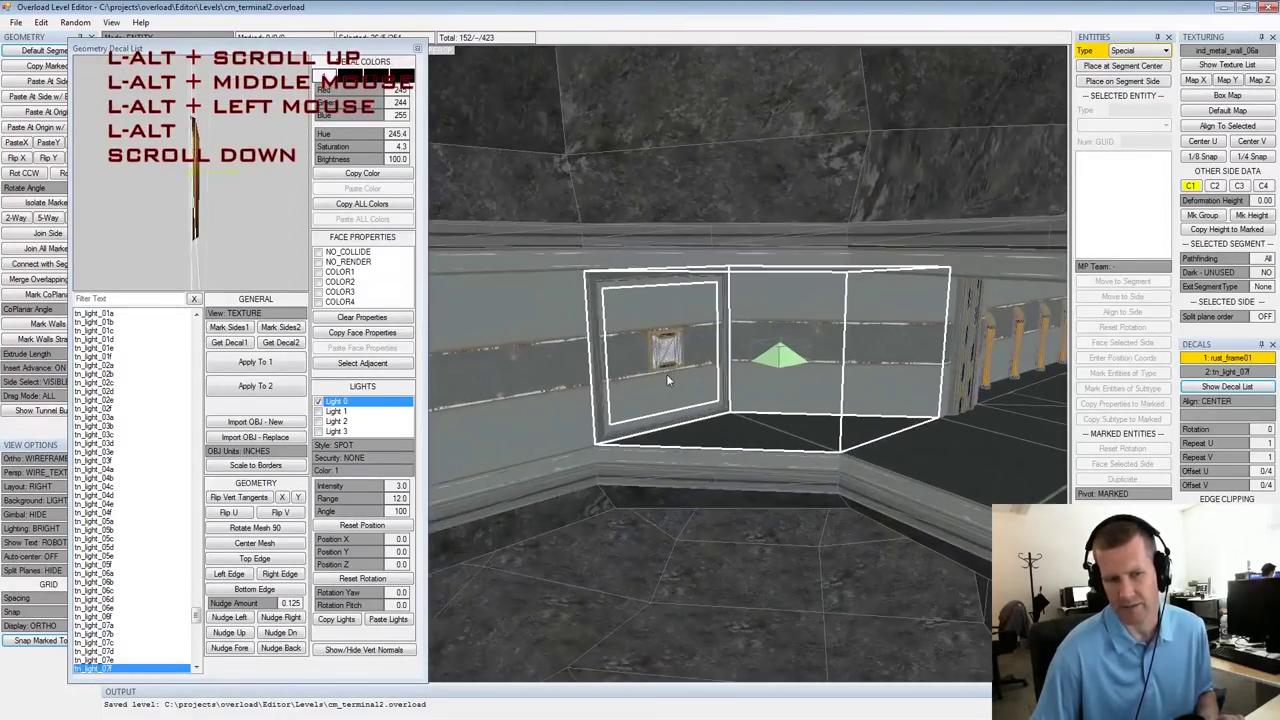
{"action": "left_click_drag", "start_coordinate": [669, 376], "coordinate": [712, 376], "text": "alt"}
{"action": "middle_click_drag", "start_coordinate": [712, 376], "coordinate": [653, 343], "text": "alt"}
{"action": "scroll", "coordinate": [653, 343], "scroll_direction": "down", "scroll_amount": 2, "text": "alt"}
{"action": "left_click_drag", "start_coordinate": [653, 343], "coordinate": [752, 425], "text": "alt"}
{"action": "middle_click_drag", "start_coordinate": [752, 425], "coordinate": [808, 494], "text": "alt"}
{"action": "left_click_drag", "start_coordinate": [808, 494], "coordinate": [722, 352], "text": "alt"}
{"action": "middle_click_drag", "start_coordinate": [722, 352], "coordinate": [712, 318], "text": "alt"}
{"action": "left_click_drag", "start_coordinate": [712, 318], "coordinate": [828, 340], "text": "alt"}
{"action": "left_click", "coordinate": [807, 320]}
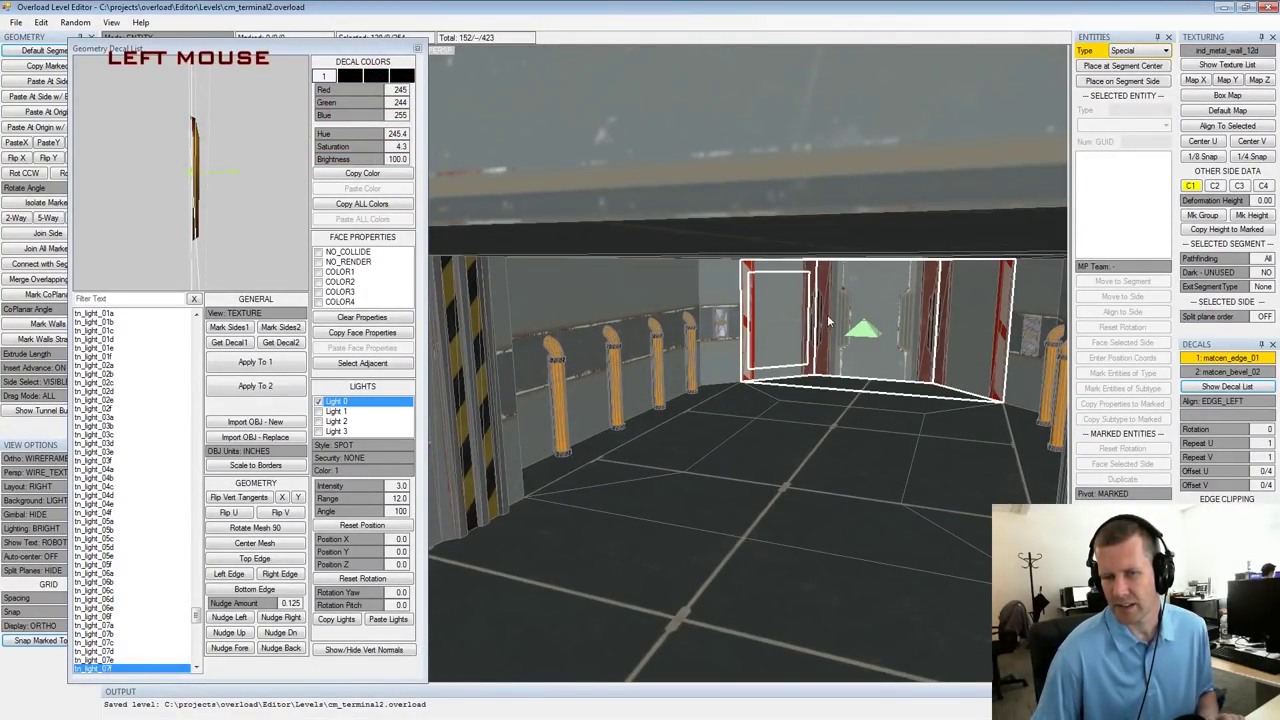
Look up the selected side's decals matcen_edge_01 and matcen_bevel_02 and inspect their geometry in the decal preview
{"action": "scroll", "coordinate": [812, 322], "scroll_direction": "up", "scroll_amount": 4}
{"action": "middle_click_drag", "start_coordinate": [812, 322], "coordinate": [729, 345]}
{"action": "scroll", "coordinate": [728, 343], "scroll_direction": "up", "scroll_amount": 4}
{"action": "left_click_drag", "start_coordinate": [722, 346], "coordinate": [624, 353], "text": "alt"}
{"action": "middle_click_drag", "start_coordinate": [624, 353], "coordinate": [728, 356], "text": "alt"}
{"action": "left_click_drag", "start_coordinate": [728, 356], "coordinate": [690, 355], "text": "alt"}
{"action": "left_click_drag", "start_coordinate": [715, 420], "coordinate": [690, 446], "text": "alt"}
{"action": "middle_click_drag", "start_coordinate": [690, 446], "coordinate": [681, 423], "text": "alt"}
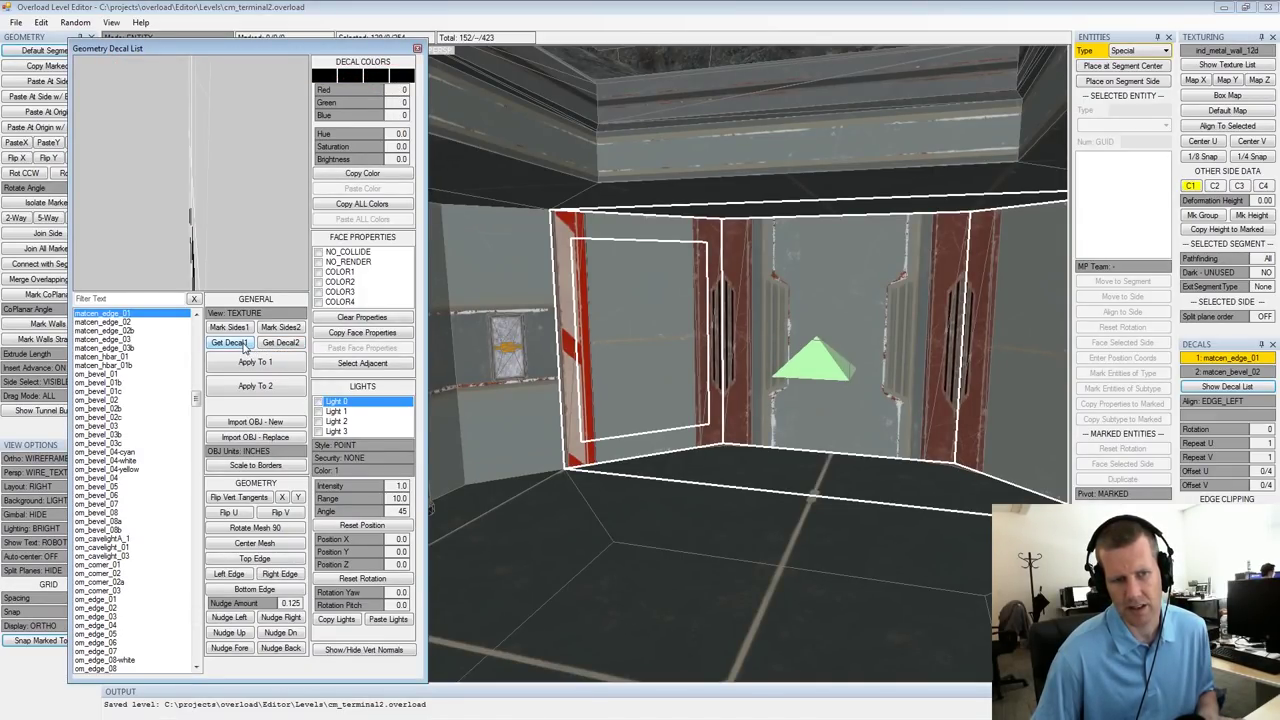
{"action": "left_click_drag", "start_coordinate": [197, 403], "coordinate": [197, 401]}
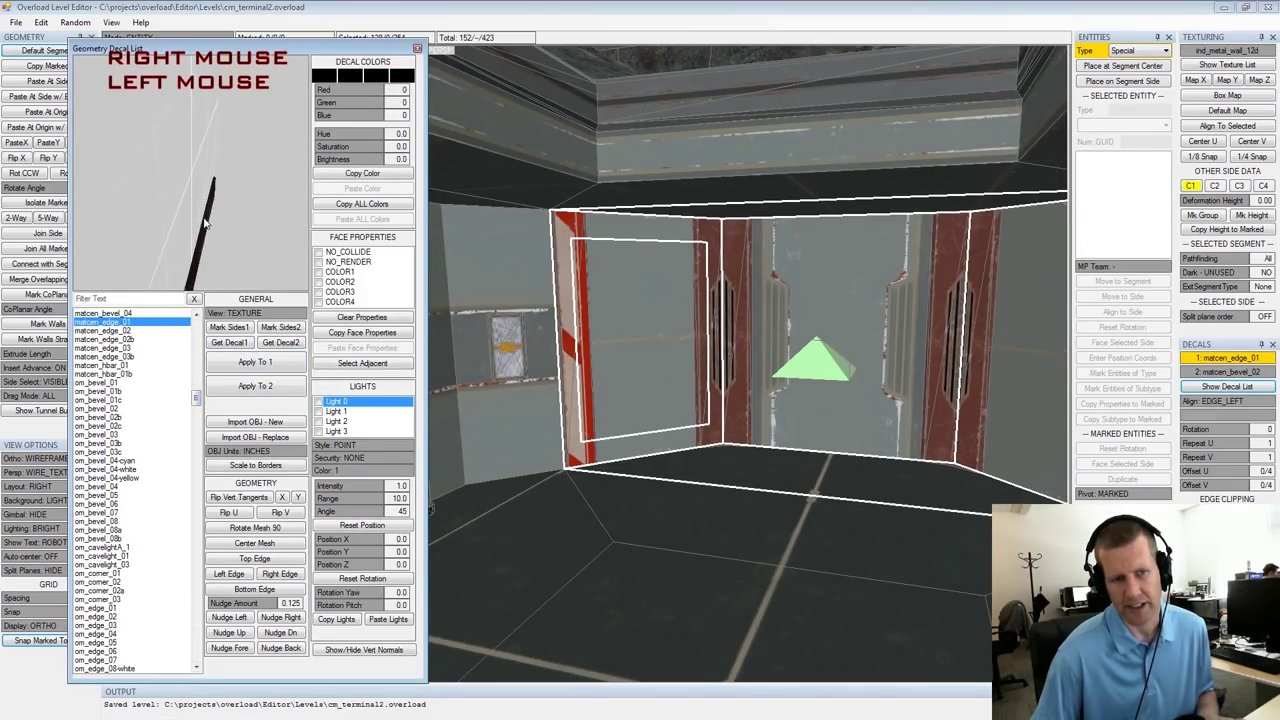
{"action": "scroll", "coordinate": [183, 187], "scroll_direction": "down", "scroll_amount": 3}
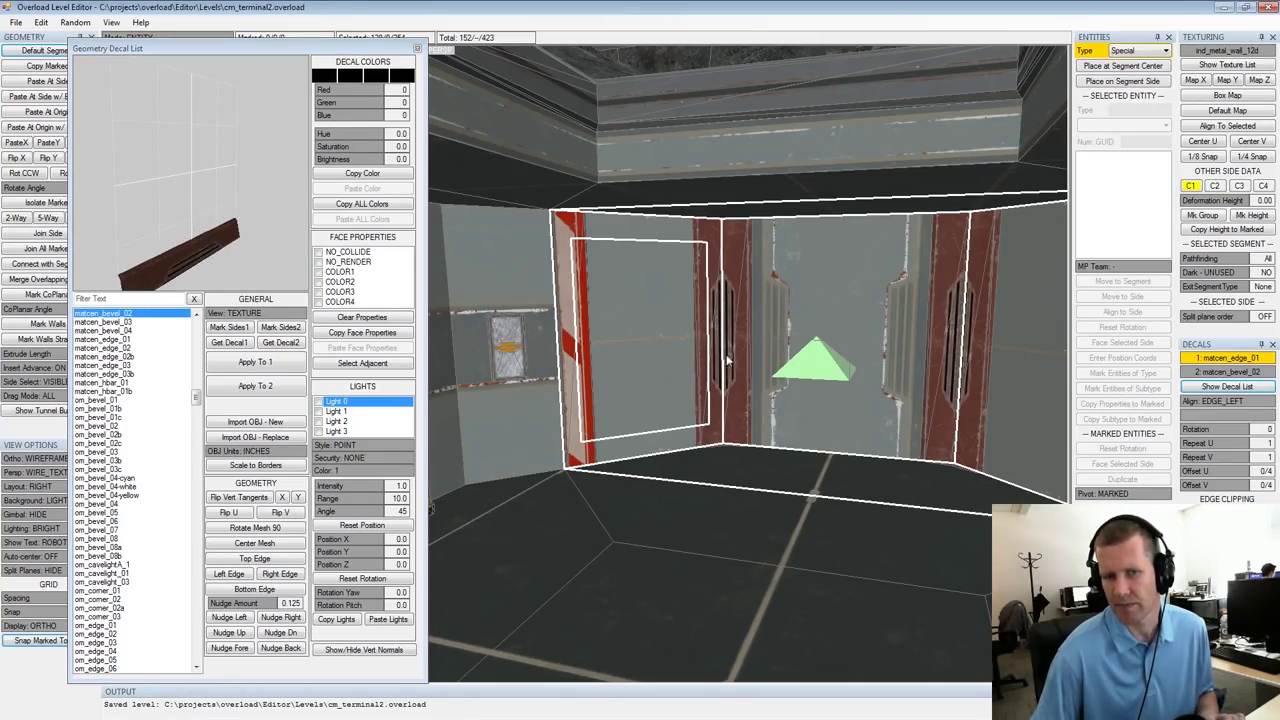
Select the emissive_hdr_sky side at the top of the tall rock shaft
{"action": "mouse_move", "coordinate": [831, 349]}
{"action": "left_mouse_down", "text": "alt"}
{"action": "mouse_move", "coordinate": [867, 327]}
{"action": "mouse_move", "coordinate": [888, 332]}
{"action": "mouse_move", "coordinate": [840, 338]}
{"action": "left_mouse_up", "text": "alt"}
{"action": "scroll", "coordinate": [888, 332], "scroll_direction": "down", "scroll_amount": 6, "text": "alt"}
{"action": "middle_click_drag", "start_coordinate": [839, 338], "coordinate": [858, 308], "text": "alt"}
{"action": "scroll", "coordinate": [858, 308], "scroll_direction": "down", "scroll_amount": 5, "text": "alt"}
{"action": "left_click_drag", "start_coordinate": [858, 308], "coordinate": [809, 221], "text": "alt"}
{"action": "middle_click_drag", "start_coordinate": [811, 226], "coordinate": [773, 420], "text": "alt"}
{"action": "scroll", "coordinate": [773, 420], "scroll_direction": "up", "scroll_amount": 5, "text": "alt"}
{"action": "left_click_drag", "start_coordinate": [773, 420], "coordinate": [829, 288], "text": "alt"}
{"action": "left_click", "coordinate": [855, 331]}
{"action": "left_click_drag", "start_coordinate": [867, 343], "coordinate": [857, 373], "text": "alt"}
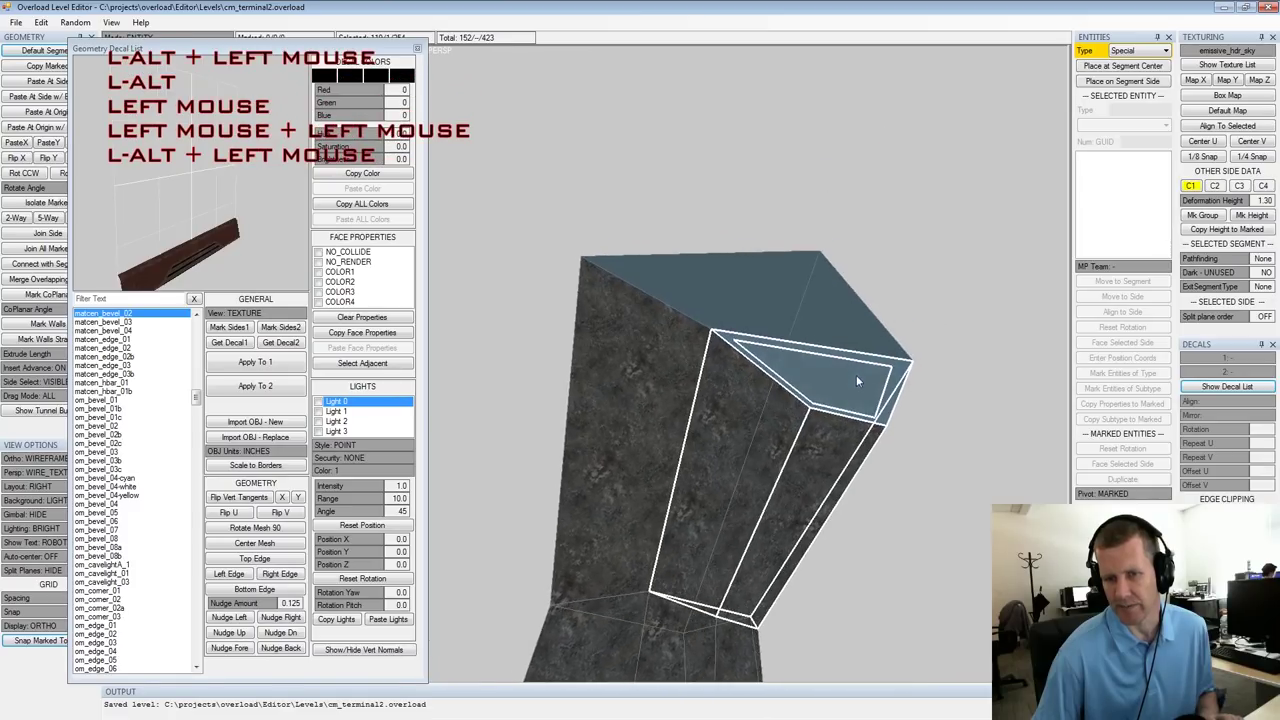
Examine the metal grating at the base of the rock shaft and close the decal list
{"action": "middle_click_drag", "start_coordinate": [857, 373], "coordinate": [857, 312], "text": "alt"}
{"action": "scroll", "coordinate": [857, 312], "scroll_direction": "down", "scroll_amount": 5, "text": "alt"}
{"action": "left_click_drag", "start_coordinate": [857, 312], "coordinate": [846, 345], "text": "alt"}
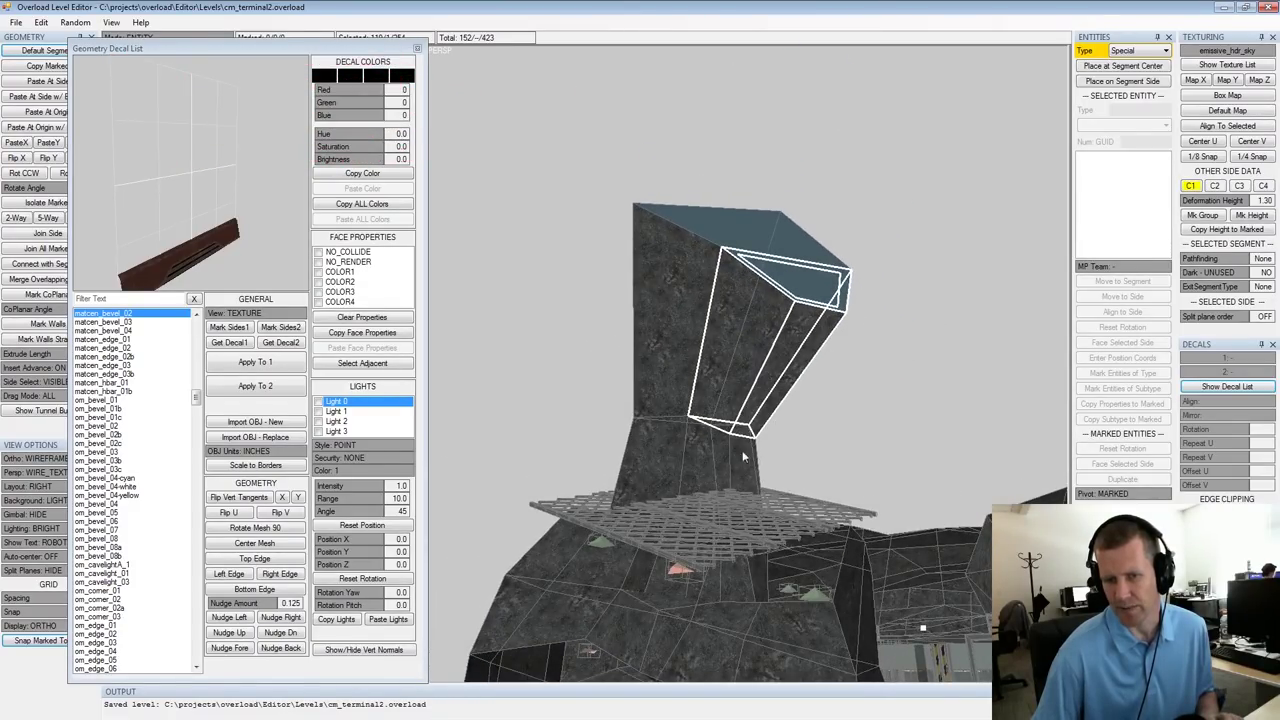
{"action": "middle_click_drag", "start_coordinate": [757, 510], "coordinate": [752, 441]}
{"action": "left_click_drag", "start_coordinate": [752, 441], "coordinate": [755, 458], "text": "alt"}
{"action": "scroll", "coordinate": [755, 458], "scroll_direction": "up", "scroll_amount": 5, "text": "alt"}
{"action": "middle_click_drag", "start_coordinate": [755, 458], "coordinate": [779, 400], "text": "alt"}
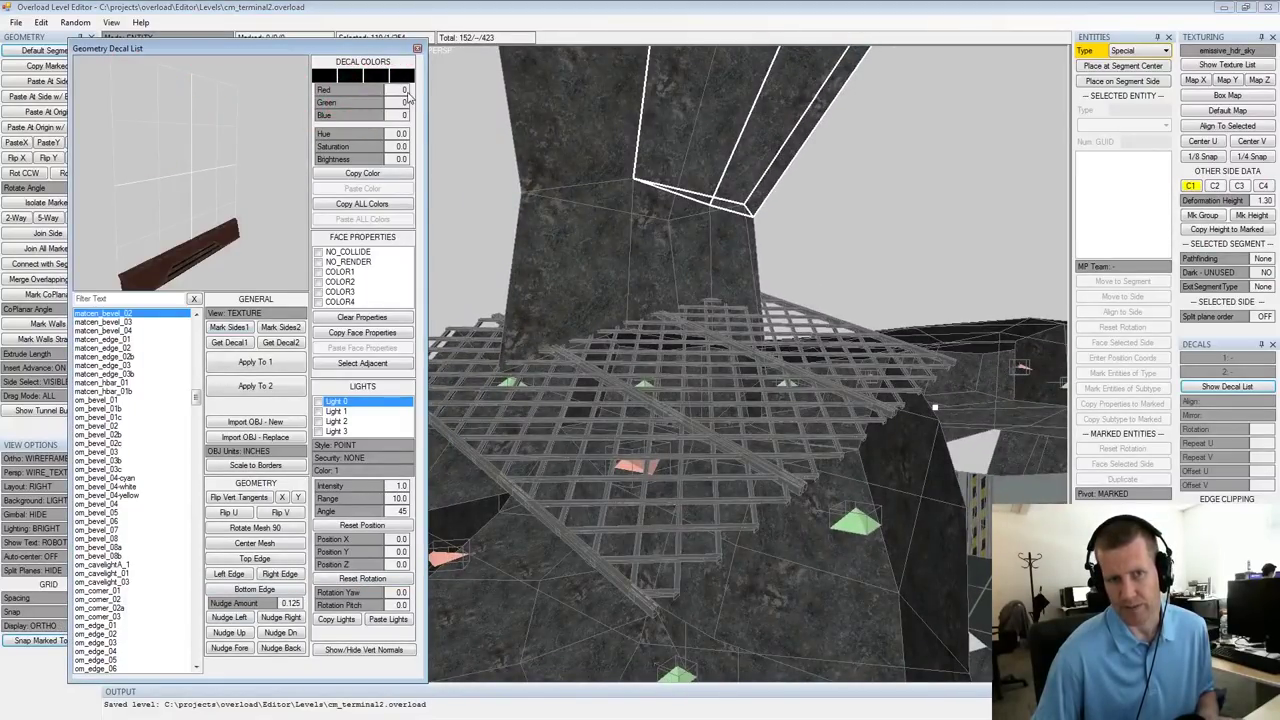
{"action": "left_click", "coordinate": [418, 49]}
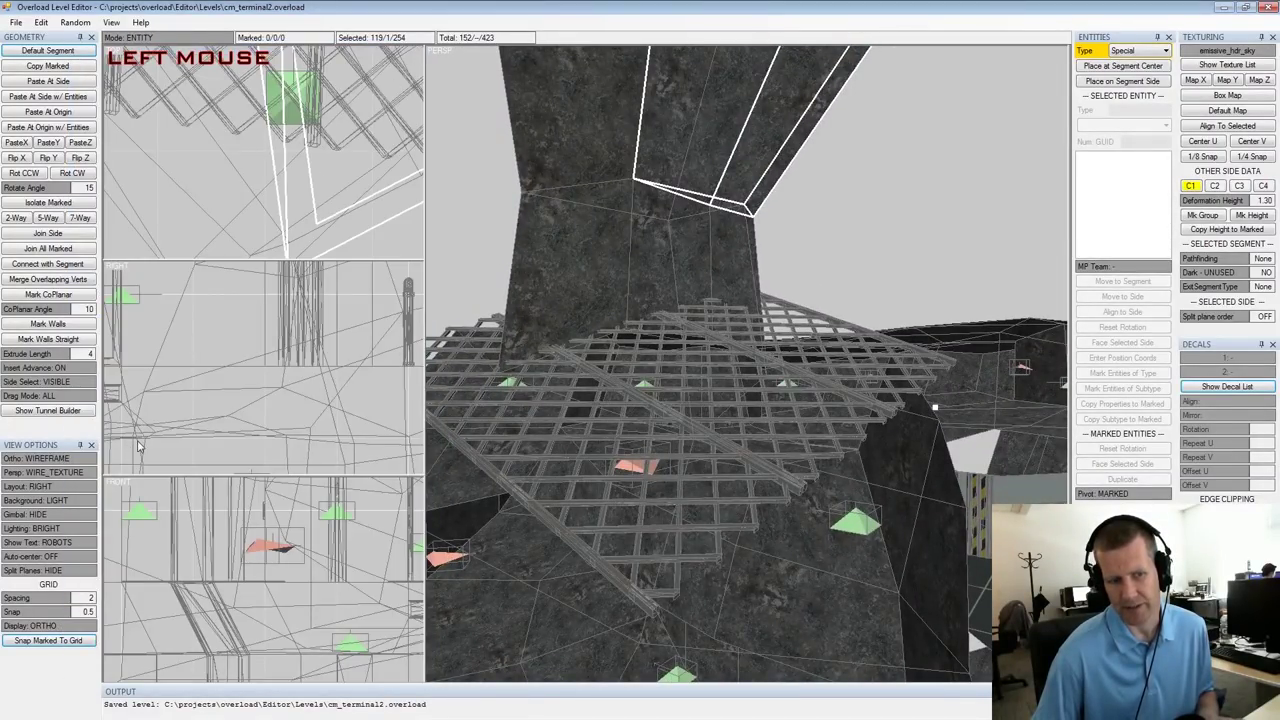
Show the split planes and set the perspective view's display mode to CHUNKS
{"action": "left_click_drag", "start_coordinate": [715, 275], "coordinate": [772, 340], "text": "alt"}
{"action": "middle_click_drag", "start_coordinate": [772, 340], "coordinate": [714, 297], "text": "alt"}
{"action": "scroll", "coordinate": [720, 300], "scroll_direction": "down", "scroll_amount": 3, "text": "alt"}
{"action": "left_click_drag", "start_coordinate": [800, 340], "coordinate": [915, 385], "text": "alt"}
{"action": "middle_click_drag", "start_coordinate": [915, 385], "coordinate": [800, 323], "text": "alt"}
{"action": "scroll", "coordinate": [800, 323], "scroll_direction": "down", "scroll_amount": 3, "text": "alt"}
{"action": "left_click_drag", "start_coordinate": [800, 323], "coordinate": [890, 362], "text": "alt"}
{"action": "scroll", "coordinate": [742, 346], "scroll_direction": "up", "scroll_amount": 4, "text": "alt"}
{"action": "middle_click_drag", "start_coordinate": [890, 362], "coordinate": [850, 335], "text": "alt"}
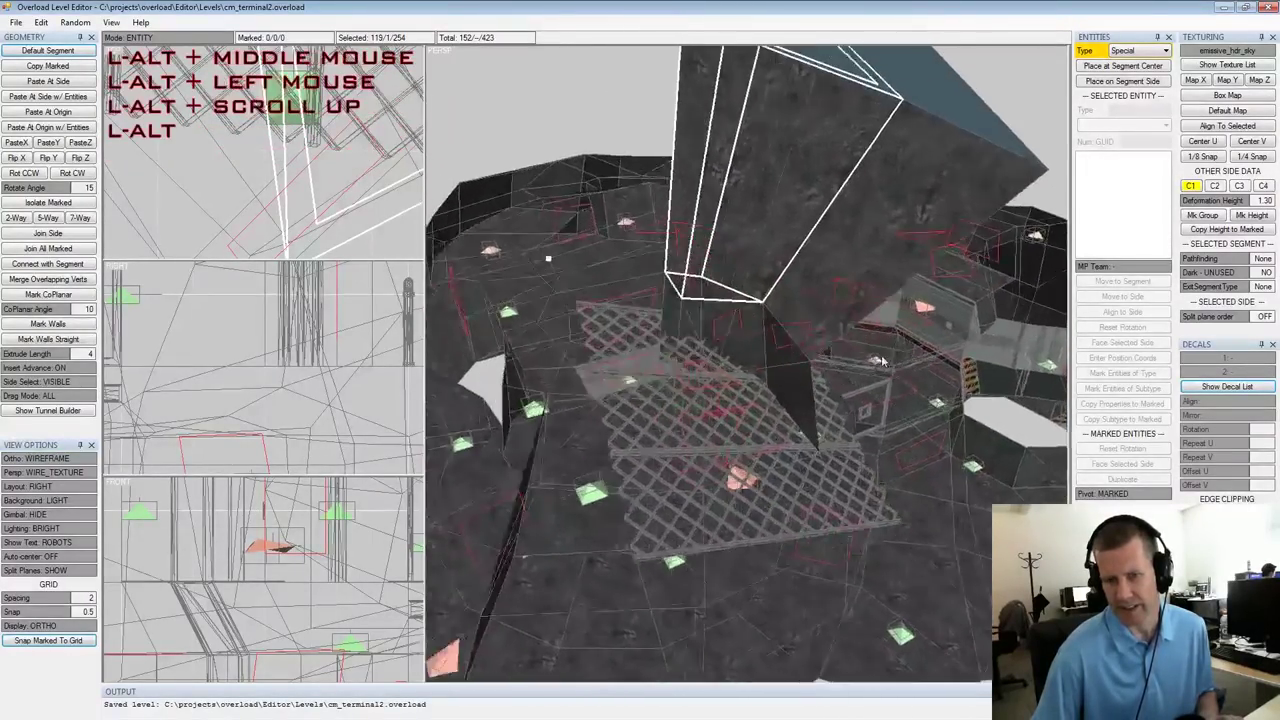
{"action": "scroll", "coordinate": [850, 335], "scroll_direction": "down", "scroll_amount": 4, "text": "alt"}
{"action": "left_click", "coordinate": [111, 22]}
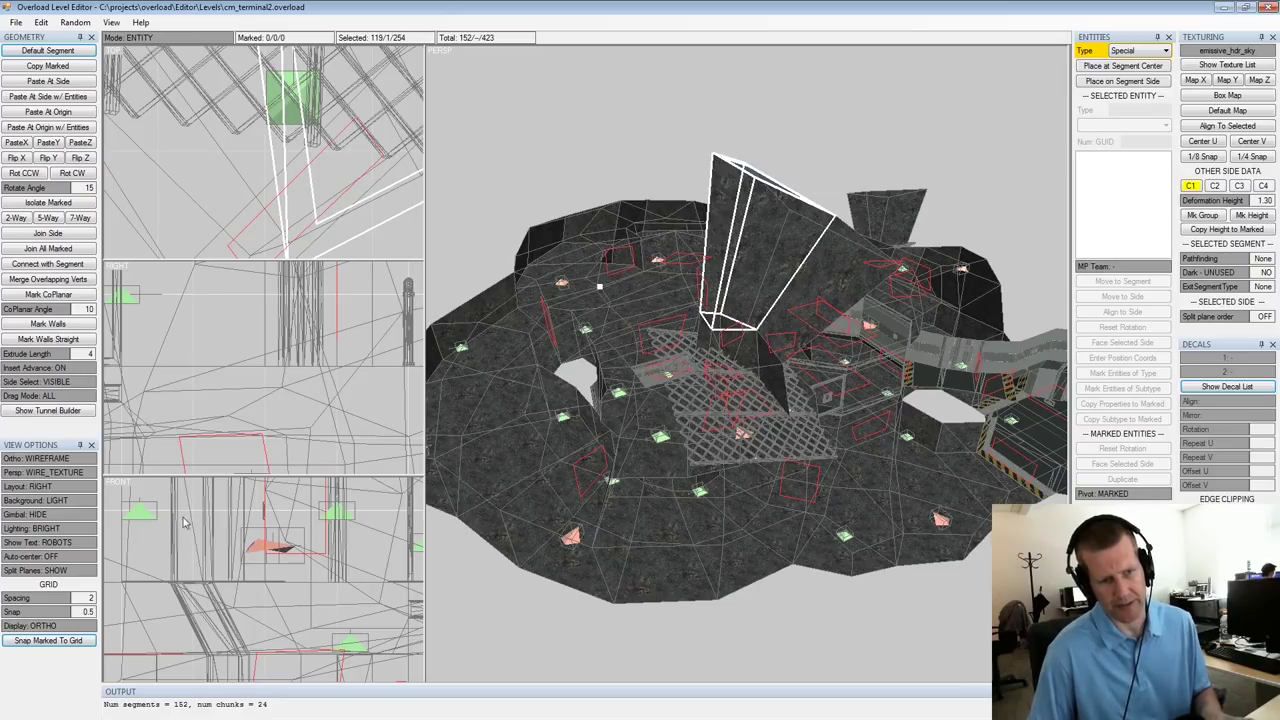
{"action": "left_click", "coordinate": [64, 472]}
Examine how the octagonal room and the surrounding cave are divided into coloured chunks by the split planes
{"action": "left_click_drag", "start_coordinate": [770, 366], "coordinate": [728, 336], "text": "alt"}
{"action": "middle_click_drag", "start_coordinate": [727, 336], "coordinate": [738, 303], "text": "alt"}
{"action": "scroll", "coordinate": [738, 303], "scroll_direction": "down", "scroll_amount": 5, "text": "alt"}
{"action": "left_click_drag", "start_coordinate": [738, 303], "coordinate": [757, 261], "text": "alt"}
{"action": "scroll", "coordinate": [715, 287], "scroll_direction": "up", "scroll_amount": 4, "text": "alt"}
{"action": "middle_click_drag", "start_coordinate": [757, 260], "coordinate": [607, 404], "text": "alt"}
{"action": "left_click_drag", "start_coordinate": [612, 404], "coordinate": [772, 404], "text": "alt"}
{"action": "middle_click_drag", "start_coordinate": [772, 404], "coordinate": [746, 514], "text": "alt"}
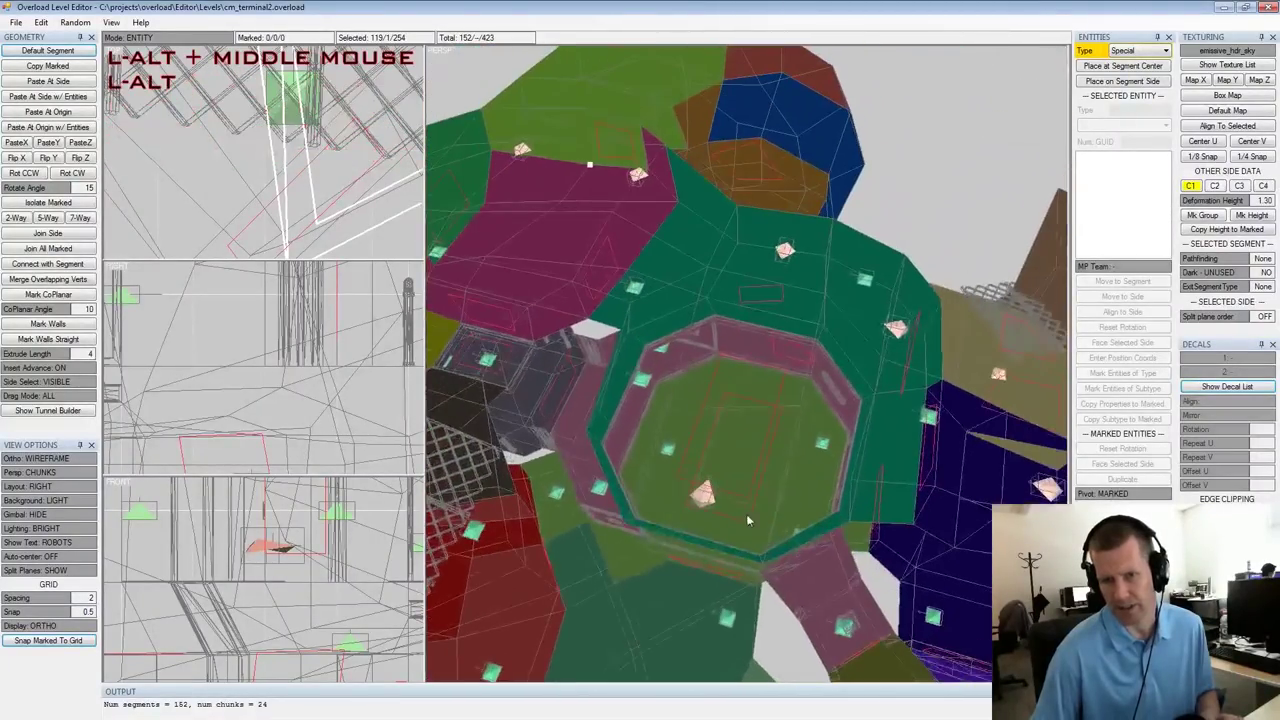
{"action": "scroll", "coordinate": [725, 468], "scroll_direction": "up", "scroll_amount": 5, "text": "alt"}
{"action": "left_click_drag", "start_coordinate": [723, 466], "coordinate": [728, 389], "text": "alt"}
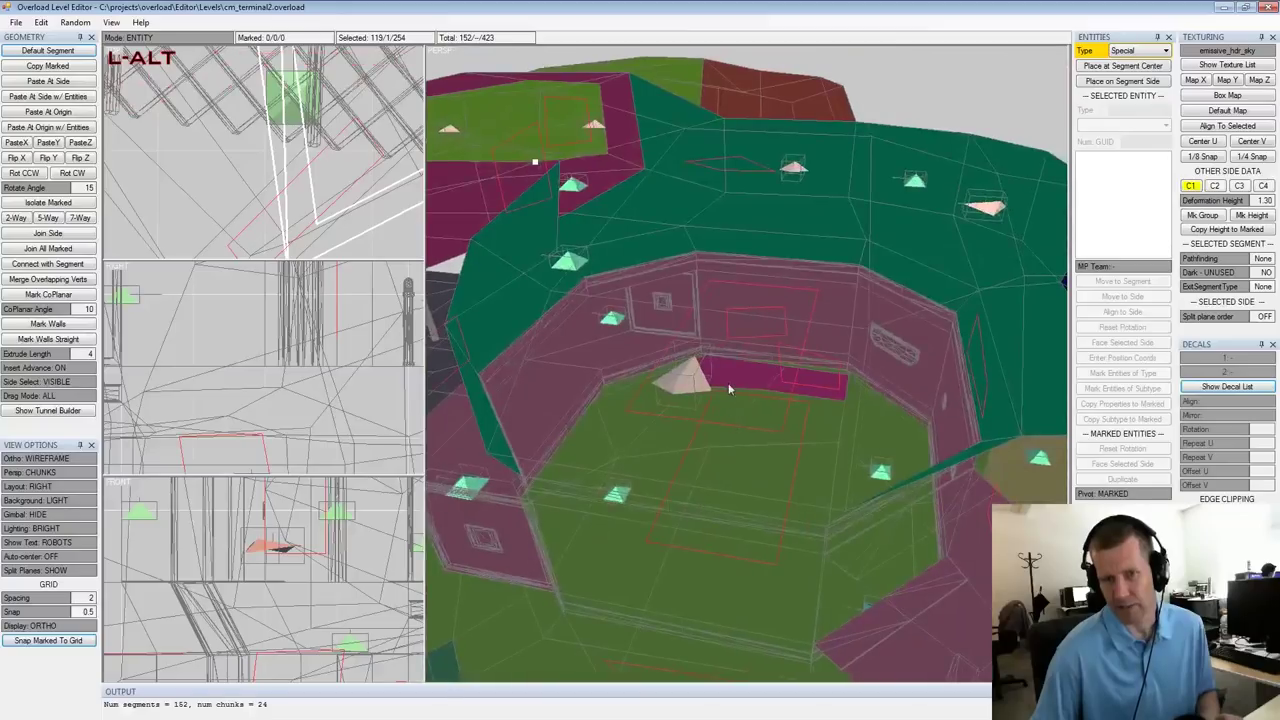
{"action": "middle_click_drag", "start_coordinate": [728, 389], "coordinate": [710, 416], "text": "alt"}
{"action": "scroll", "coordinate": [710, 414], "scroll_direction": "down", "scroll_amount": 4, "text": "alt"}
{"action": "left_click_drag", "start_coordinate": [710, 410], "coordinate": [742, 307], "text": "alt"}
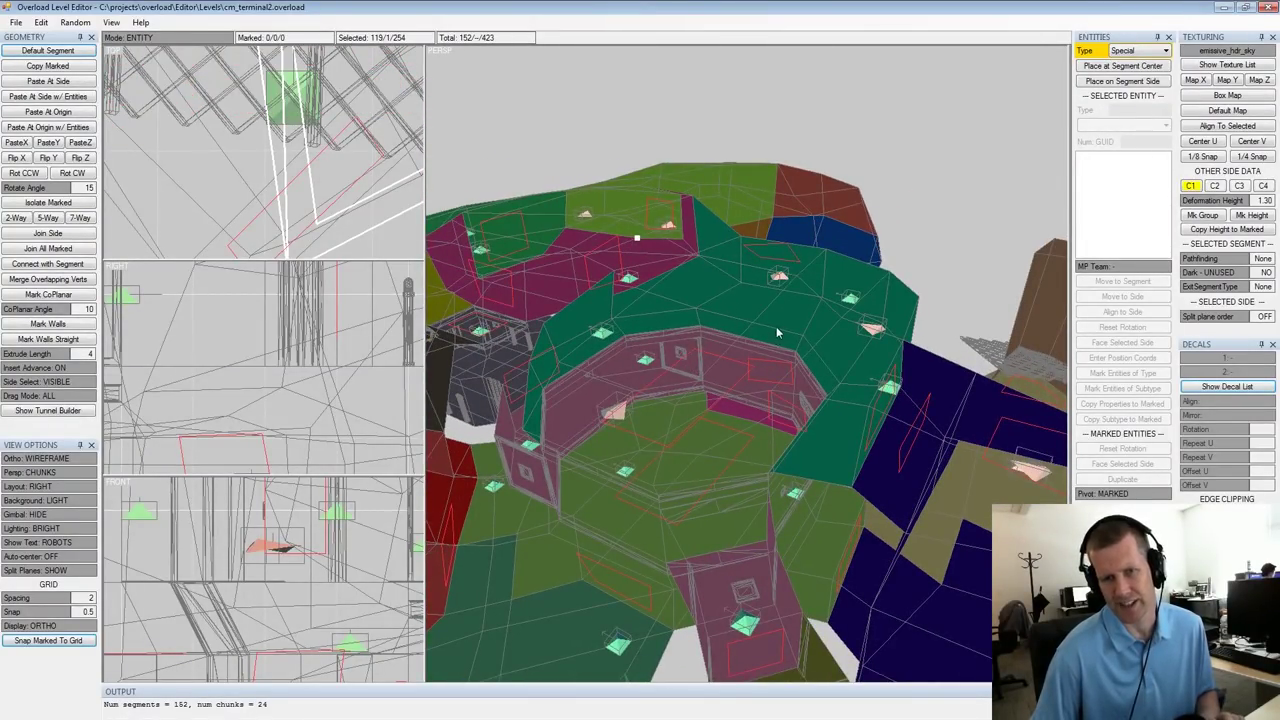
Examine the chunk boundaries and split planes around the magenta cave area and the neighbouring small passage
{"action": "left_click_drag", "start_coordinate": [733, 306], "coordinate": [896, 250], "text": "alt"}
{"action": "middle_click_drag", "start_coordinate": [896, 250], "coordinate": [900, 285], "text": "alt"}
{"action": "left_click_drag", "start_coordinate": [900, 285], "coordinate": [847, 312], "text": "alt"}
{"action": "scroll", "coordinate": [847, 312], "scroll_direction": "up", "scroll_amount": 4, "text": "alt"}
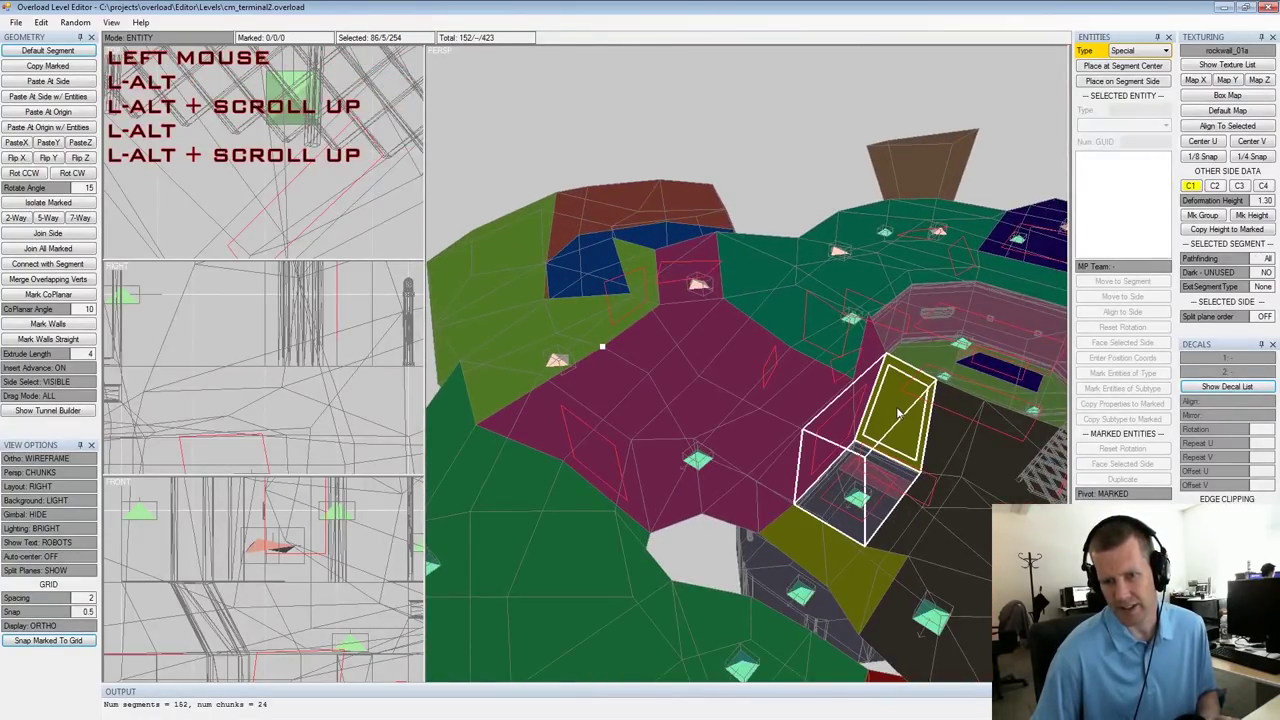
{"action": "left_click_drag", "start_coordinate": [875, 420], "coordinate": [828, 379], "text": "alt"}
{"action": "scroll", "coordinate": [706, 331], "scroll_direction": "up", "scroll_amount": 3, "text": "alt"}
{"action": "left_click_drag", "start_coordinate": [706, 331], "coordinate": [837, 323], "text": "alt"}
{"action": "scroll", "coordinate": [751, 318], "scroll_direction": "down", "scroll_amount": 3, "text": "alt"}
{"action": "scroll", "coordinate": [751, 319], "scroll_direction": "down", "scroll_amount": 3, "text": "alt"}
{"action": "middle_click_drag", "start_coordinate": [837, 323], "coordinate": [785, 290], "text": "alt"}
{"action": "scroll", "coordinate": [785, 290], "scroll_direction": "down", "scroll_amount": 3, "text": "alt"}
{"action": "left_click_drag", "start_coordinate": [785, 290], "coordinate": [688, 314], "text": "alt"}
{"action": "scroll", "coordinate": [746, 283], "scroll_direction": "up", "scroll_amount": 3, "text": "alt"}
{"action": "middle_click_drag", "start_coordinate": [688, 314], "coordinate": [731, 257], "text": "alt"}
{"action": "scroll", "coordinate": [731, 257], "scroll_direction": "down", "scroll_amount": 3, "text": "alt"}
{"action": "left_click_drag", "start_coordinate": [731, 257], "coordinate": [844, 342], "text": "alt"}
{"action": "scroll", "coordinate": [732, 310], "scroll_direction": "up", "scroll_amount": 3, "text": "alt"}
{"action": "scroll", "coordinate": [834, 318], "scroll_direction": "down", "scroll_amount": 3, "text": "alt"}
{"action": "middle_click_drag", "start_coordinate": [844, 342], "coordinate": [752, 320], "text": "alt"}
{"action": "scroll", "coordinate": [752, 320], "scroll_direction": "down", "scroll_amount": 3, "text": "alt"}
{"action": "left_click_drag", "start_coordinate": [752, 320], "coordinate": [857, 290], "text": "alt"}
{"action": "scroll", "coordinate": [781, 334], "scroll_direction": "up", "scroll_amount": 3, "text": "alt"}
{"action": "scroll", "coordinate": [768, 311], "scroll_direction": "up", "scroll_amount": 3, "text": "alt"}
{"action": "middle_click_drag", "start_coordinate": [857, 290], "coordinate": [834, 290], "text": "alt"}
{"action": "scroll", "coordinate": [834, 290], "scroll_direction": "down", "scroll_amount": 4, "text": "alt"}
{"action": "left_click_drag", "start_coordinate": [834, 290], "coordinate": [800, 330], "text": "alt"}
{"action": "middle_click_drag", "start_coordinate": [800, 330], "coordinate": [792, 338], "text": "alt"}
{"action": "scroll", "coordinate": [792, 342], "scroll_direction": "down", "scroll_amount": 5, "text": "alt"}
{"action": "mouse_move", "coordinate": [792, 342]}
{"action": "left_mouse_down", "text": "alt"}
{"action": "mouse_move", "coordinate": [728, 348]}
{"action": "mouse_move", "coordinate": [775, 345]}
{"action": "left_mouse_up", "text": "alt"}
{"action": "scroll", "coordinate": [728, 348], "scroll_direction": "up", "scroll_amount": 4, "text": "alt"}
Select the metal wall side in the bright green chunk, followed by the adjacent rock side, and examine the chunk boundary there
{"action": "scroll", "coordinate": [775, 345], "scroll_direction": "up", "scroll_amount": 3}
{"action": "left_click", "coordinate": [850, 498]}
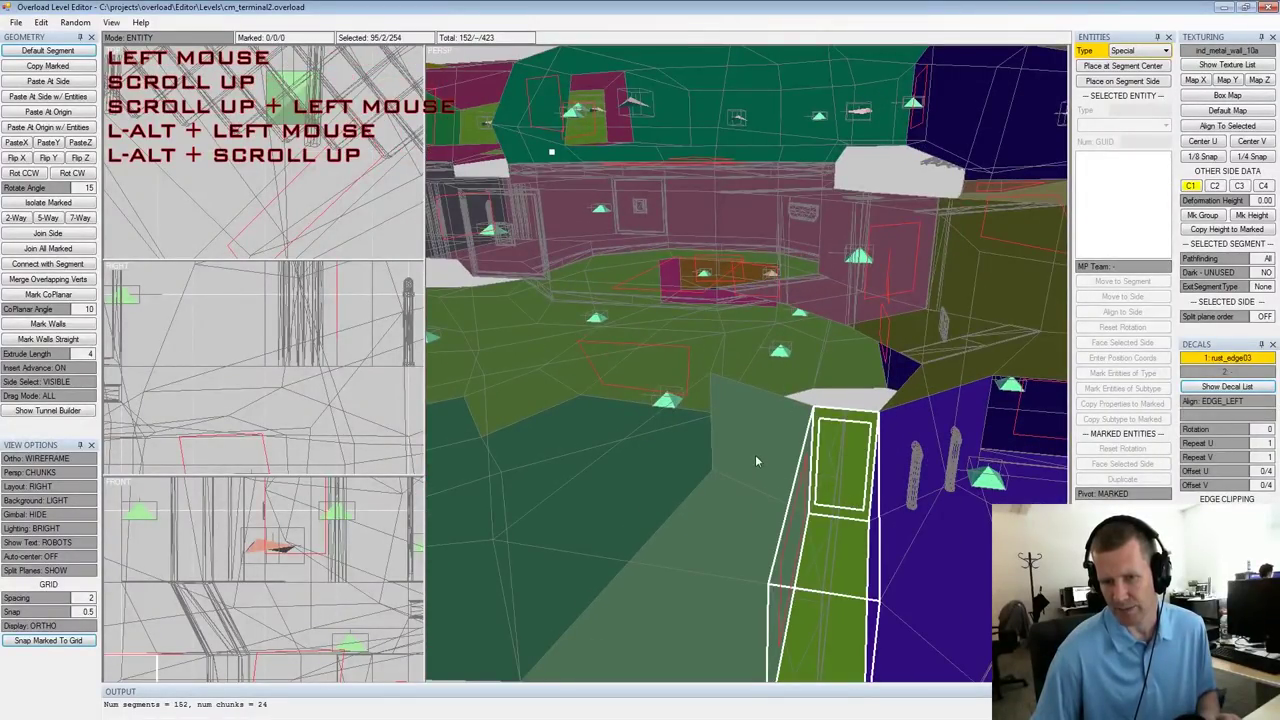
{"action": "left_click", "coordinate": [762, 460]}
{"action": "left_click_drag", "start_coordinate": [654, 442], "coordinate": [738, 412], "text": "alt"}
{"action": "middle_click_drag", "start_coordinate": [738, 412], "coordinate": [776, 368], "text": "alt"}
{"action": "scroll", "coordinate": [776, 368], "scroll_direction": "down", "scroll_amount": 4, "text": "alt"}
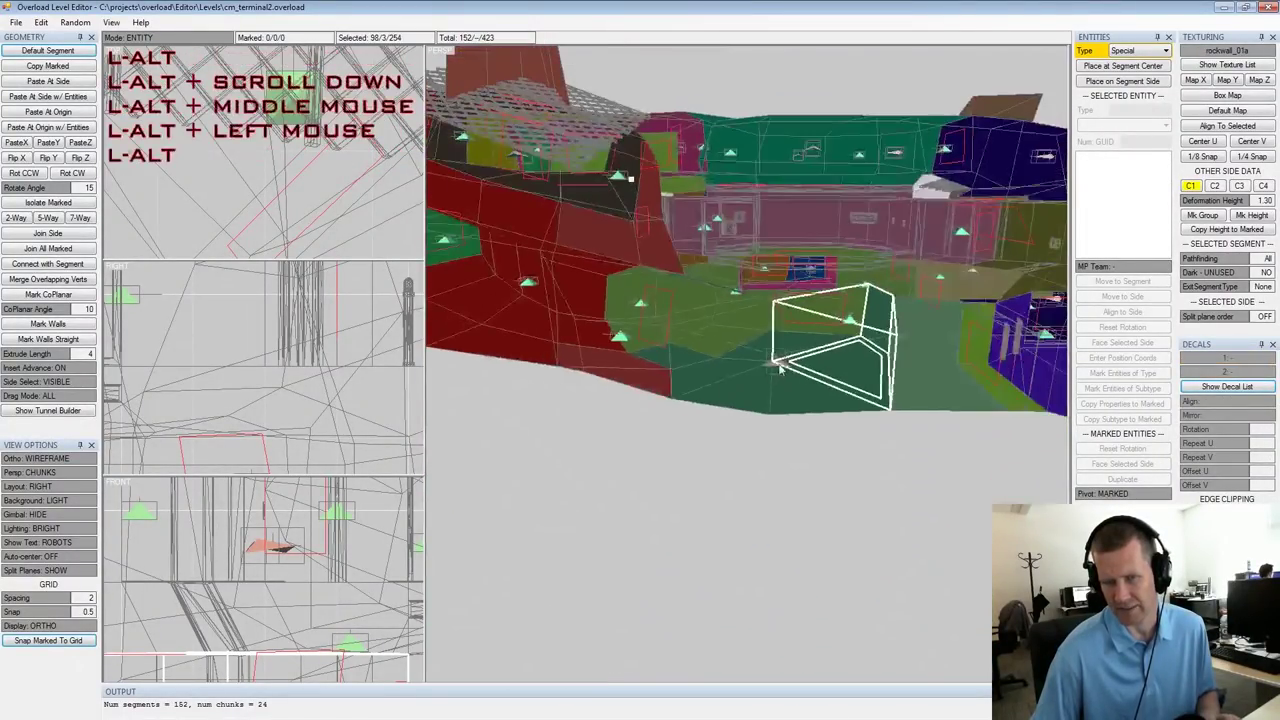
{"action": "left_click_drag", "start_coordinate": [776, 368], "coordinate": [748, 384], "text": "alt"}
{"action": "left_click_drag", "start_coordinate": [857, 397], "coordinate": [876, 396], "text": "alt"}
{"action": "middle_click_drag", "start_coordinate": [876, 396], "coordinate": [847, 384], "text": "alt"}
{"action": "scroll", "coordinate": [847, 384], "scroll_direction": "up", "scroll_amount": 4, "text": "alt"}
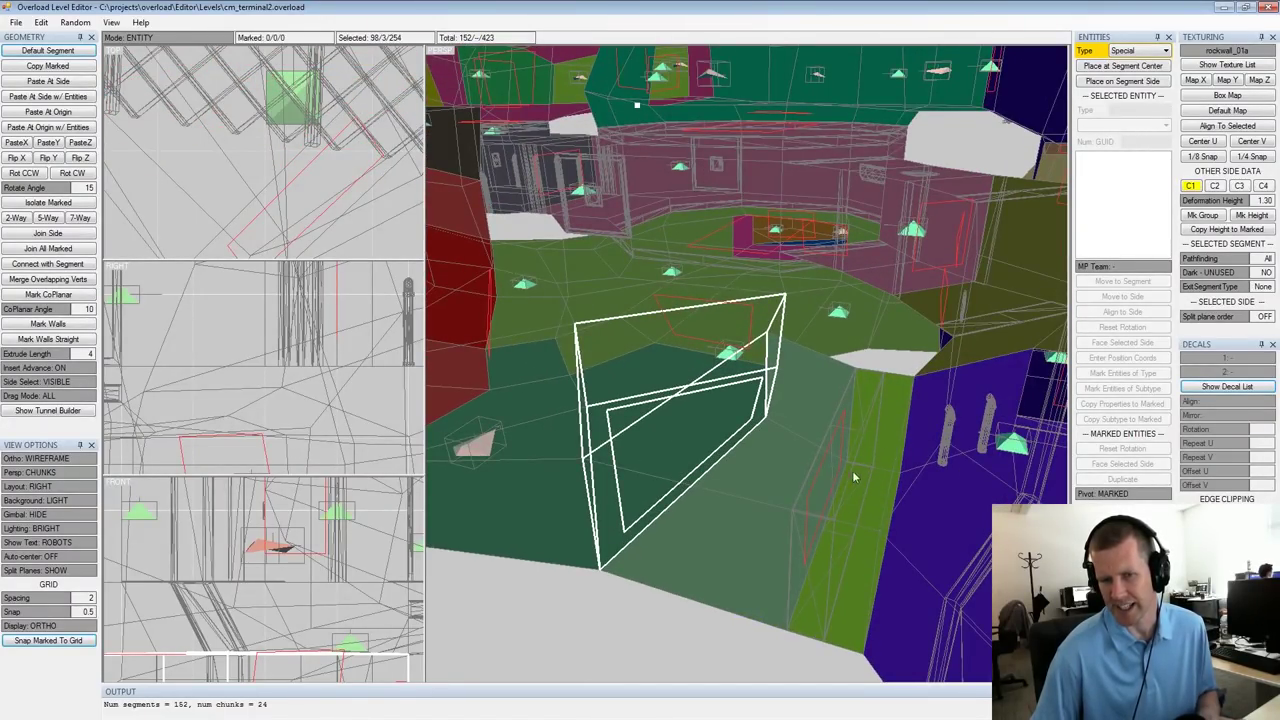
{"action": "left_click_drag", "start_coordinate": [846, 459], "coordinate": [887, 402], "text": "alt"}
{"action": "middle_click_drag", "start_coordinate": [887, 402], "coordinate": [884, 388], "text": "alt"}
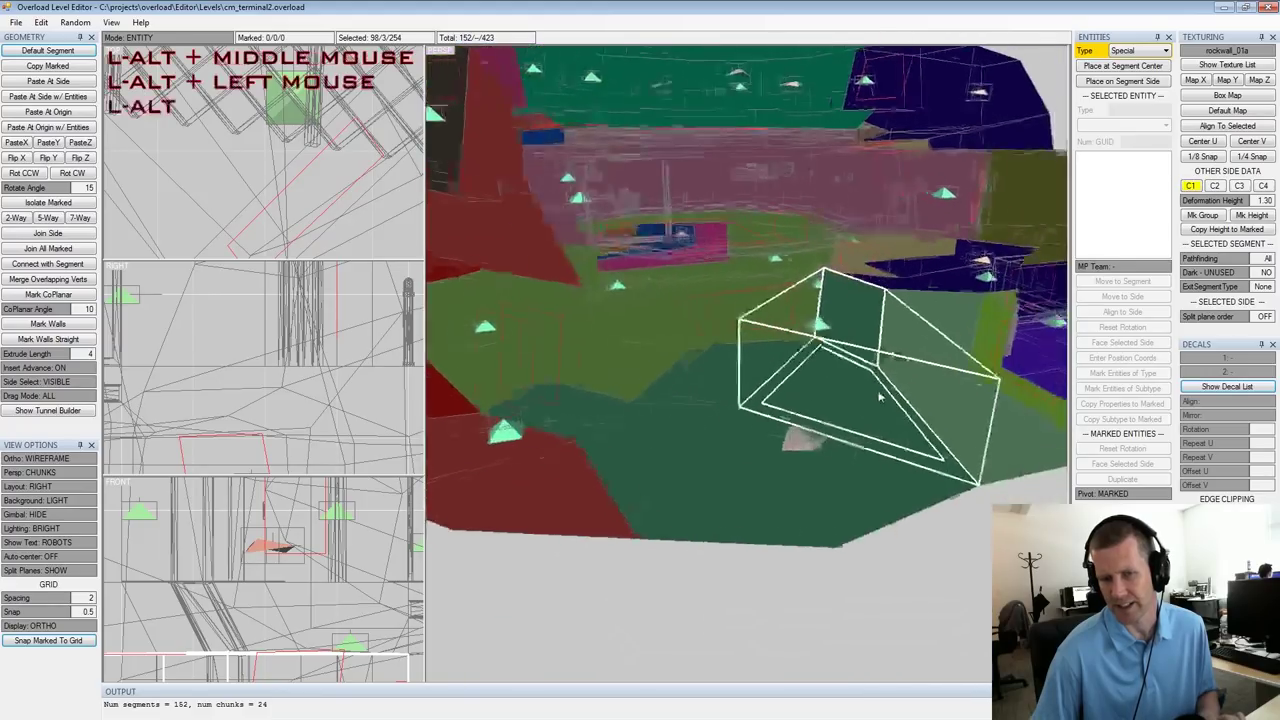
Examine the chunk layout of the whole level from above
{"action": "scroll", "coordinate": [782, 418], "scroll_direction": "up", "scroll_amount": 3, "text": "alt"}
{"action": "left_click_drag", "start_coordinate": [782, 418], "coordinate": [720, 377], "text": "alt"}
{"action": "scroll", "coordinate": [794, 375], "scroll_direction": "down", "scroll_amount": 5, "text": "alt"}
{"action": "middle_click_drag", "start_coordinate": [732, 377], "coordinate": [786, 369], "text": "alt"}
{"action": "scroll", "coordinate": [788, 370], "scroll_direction": "down", "scroll_amount": 4, "text": "alt"}
{"action": "left_click_drag", "start_coordinate": [788, 370], "coordinate": [762, 405], "text": "alt"}
{"action": "scroll", "coordinate": [722, 391], "scroll_direction": "up", "scroll_amount": 3, "text": "alt"}
{"action": "scroll", "coordinate": [757, 362], "scroll_direction": "down", "scroll_amount": 2, "text": "alt"}
{"action": "middle_click_drag", "start_coordinate": [722, 391], "coordinate": [822, 356], "text": "alt"}
{"action": "scroll", "coordinate": [822, 356], "scroll_direction": "down", "scroll_amount": 2}
{"action": "left_click_drag", "start_coordinate": [822, 356], "coordinate": [795, 334], "text": "alt"}
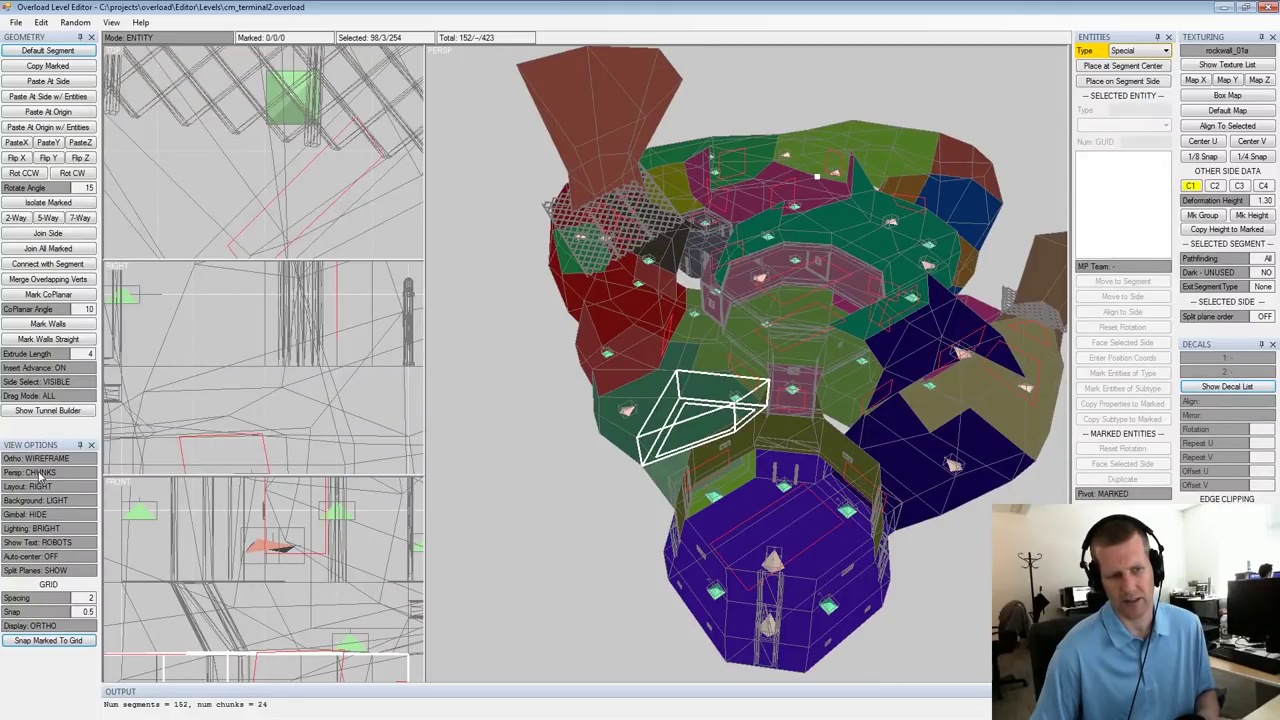
Set the perspective view's display mode back to WIRE_TEXTURE and hide the split planes
{"action": "right_click", "coordinate": [41, 474]}
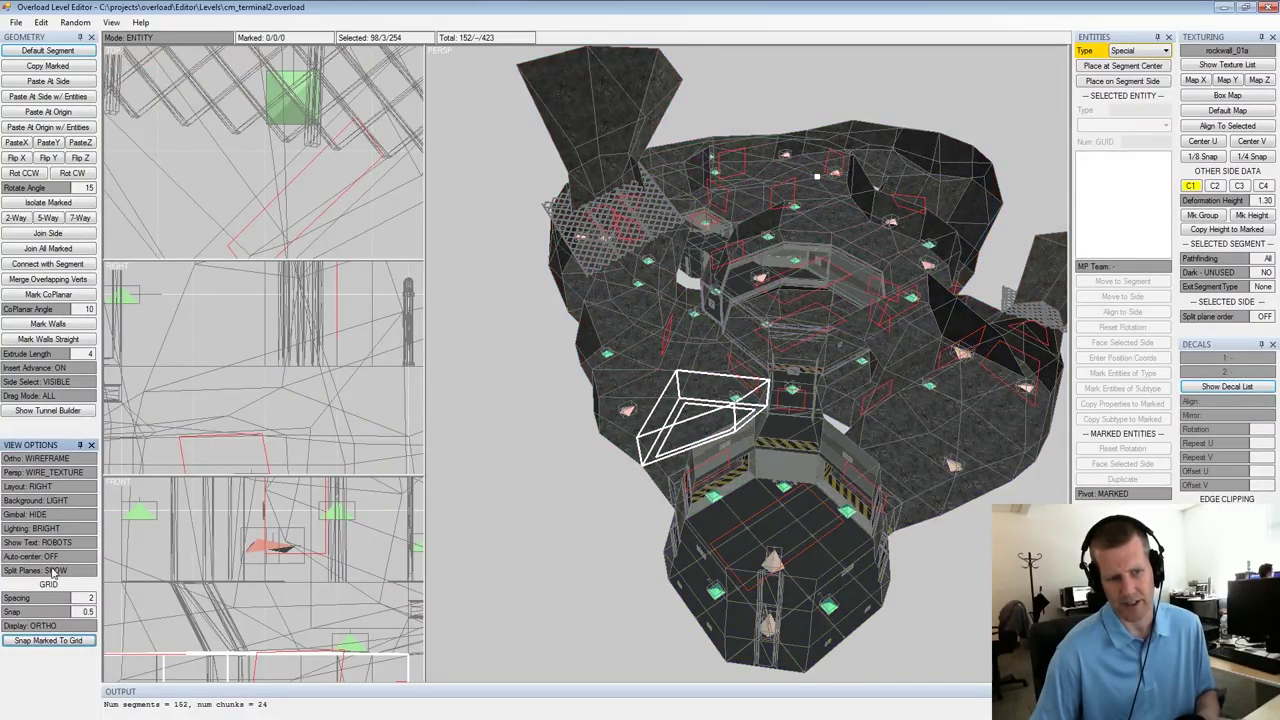
{"action": "left_click_drag", "start_coordinate": [706, 336], "coordinate": [797, 300], "text": "alt"}
{"action": "middle_click_drag", "start_coordinate": [799, 294], "coordinate": [785, 316], "text": "alt"}
{"action": "scroll", "coordinate": [777, 324], "scroll_direction": "up", "scroll_amount": 3, "text": "alt"}
{"action": "mouse_move", "coordinate": [777, 324]}
{"action": "left_mouse_down", "text": "alt"}
{"action": "mouse_move", "coordinate": [786, 332]}
{"action": "mouse_move", "coordinate": [770, 323]}
{"action": "left_mouse_up", "text": "alt"}
{"action": "left_click", "coordinate": [16, 22]}
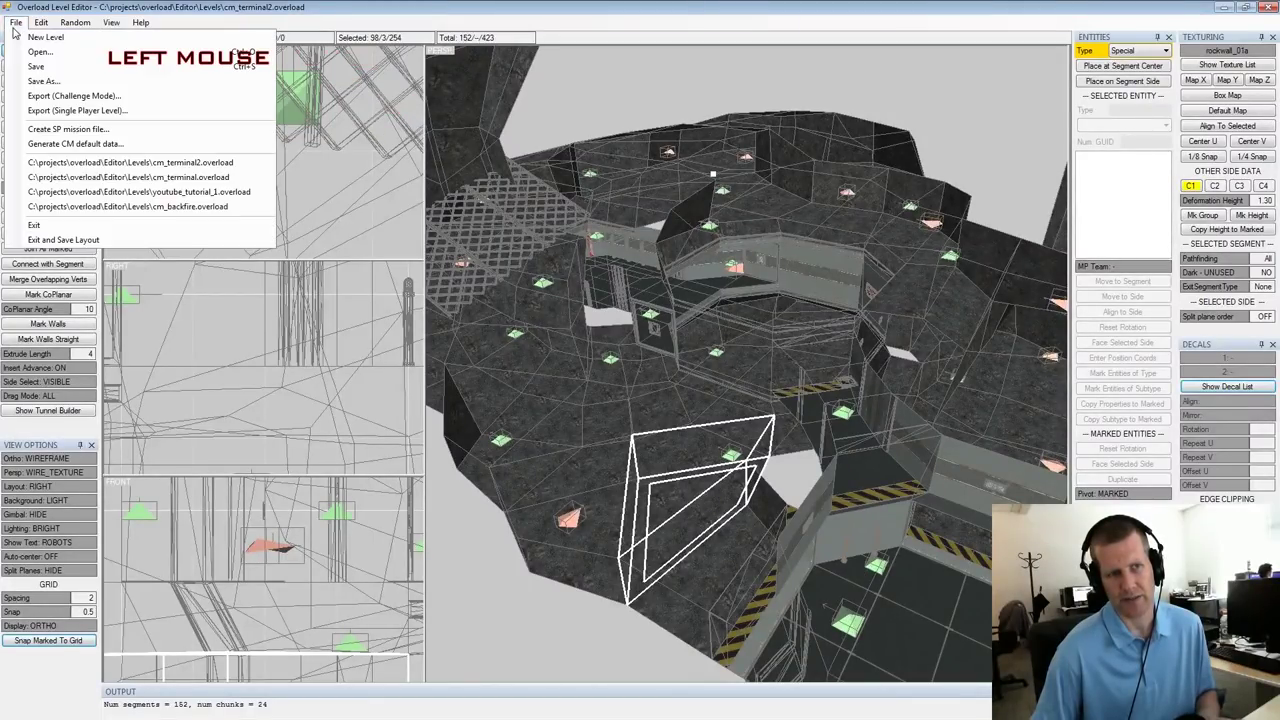
{"action": "left_click", "coordinate": [60, 110]}
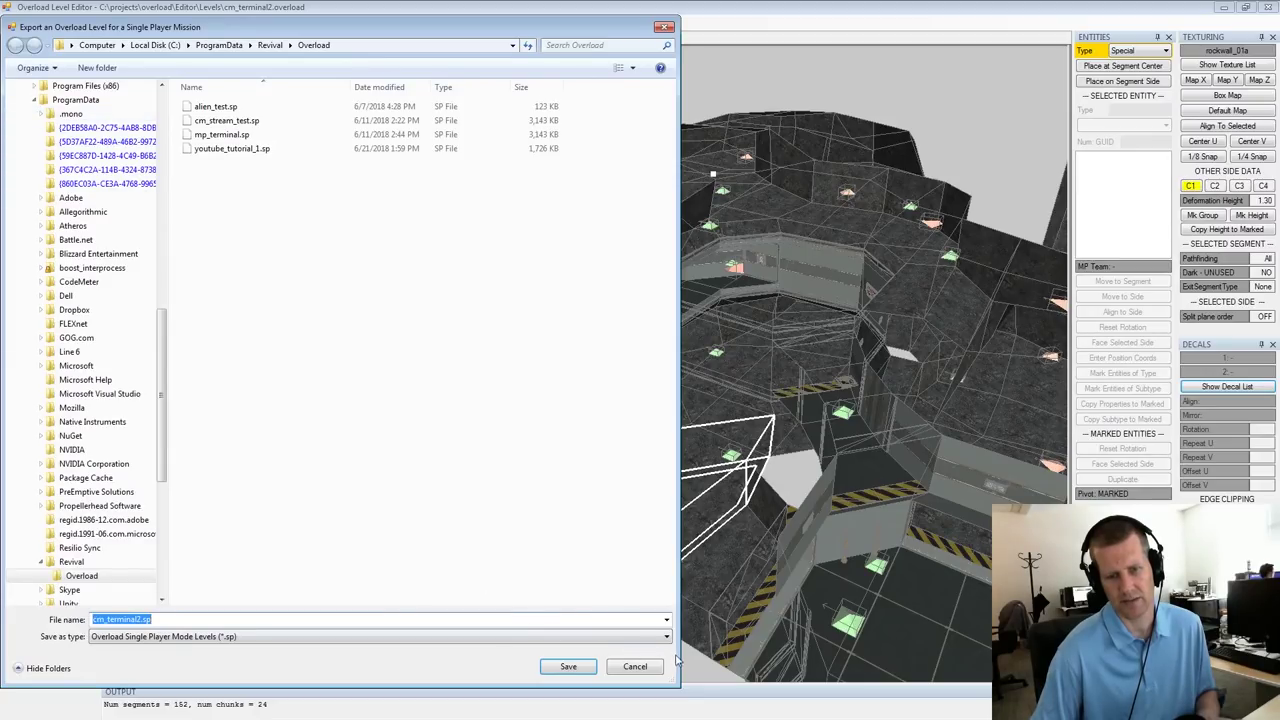
{"action": "left_click", "coordinate": [636, 667]}
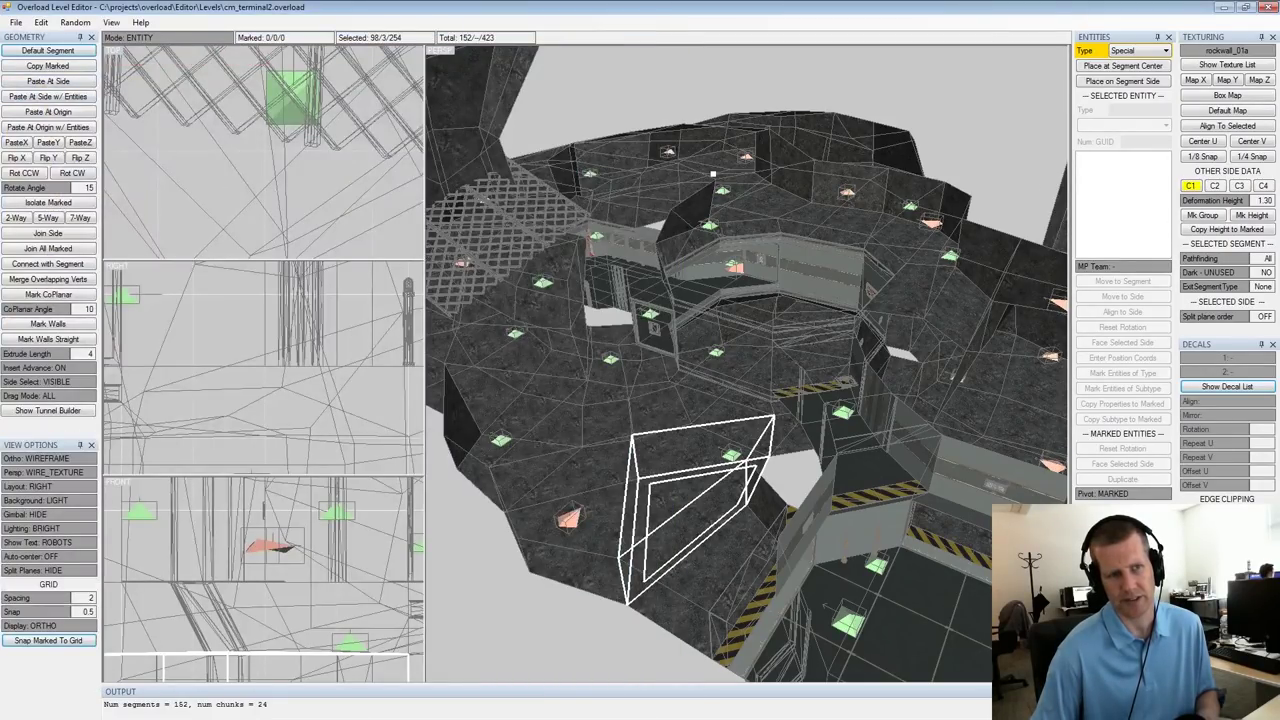
Export the level for Challenge Mode as cm_terminal2.cm in the Revival Overload folder
{"action": "left_click", "coordinate": [16, 22]}
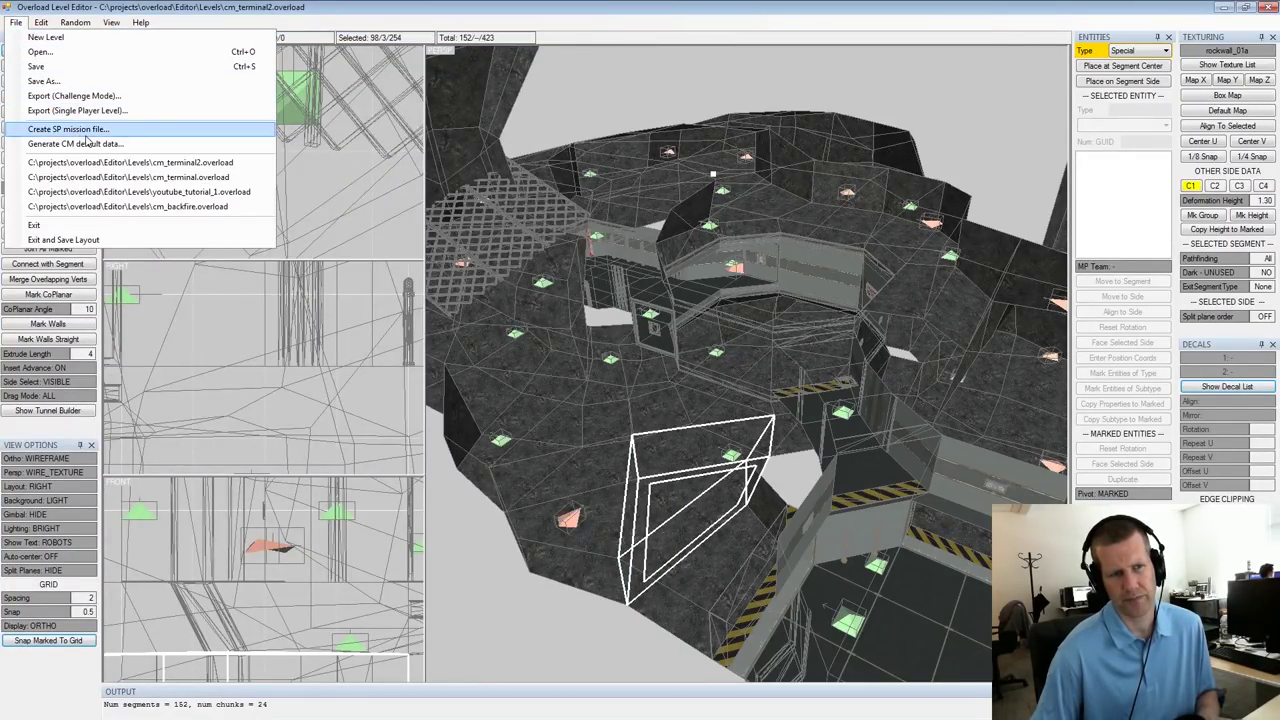
{"action": "left_click", "coordinate": [76, 96]}
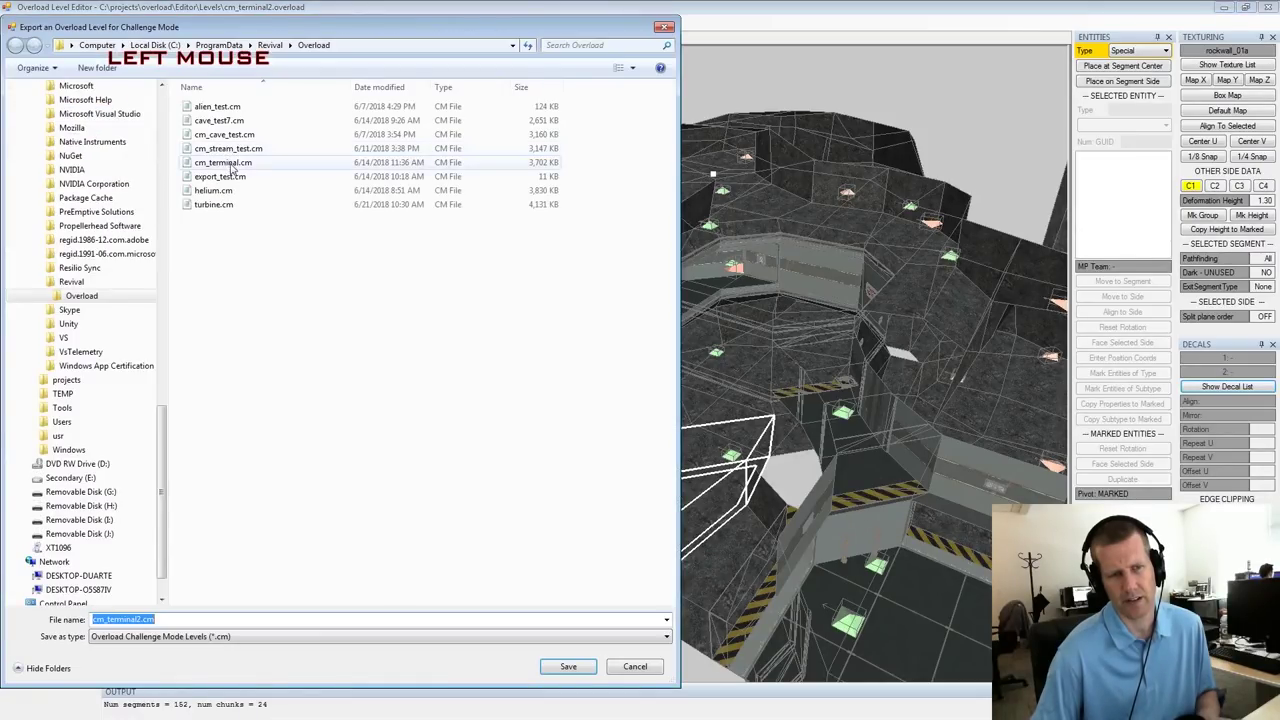
{"action": "left_click", "coordinate": [566, 667]}
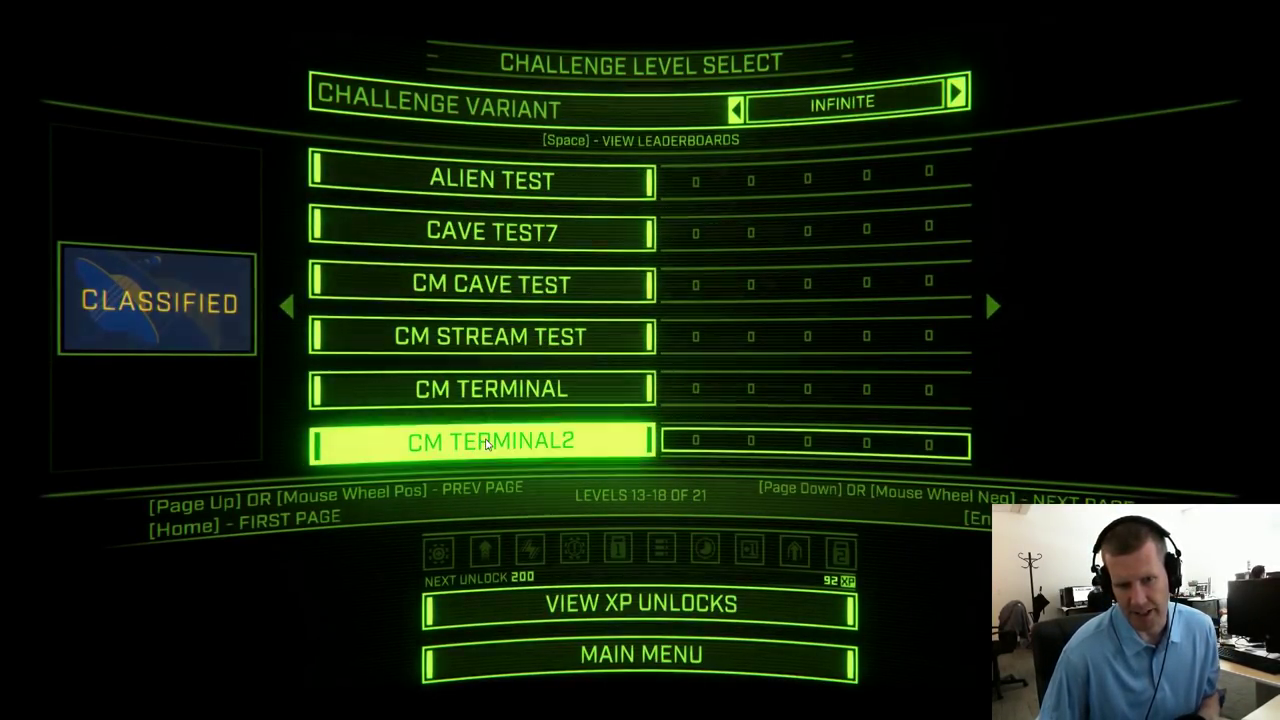
Switch to the Overload game and start the challenge level CM TERMINAL2 with the INFINITE variant
{"action": "left_click", "coordinate": [476, 440]}
{"action": "left_click", "coordinate": [638, 262]}
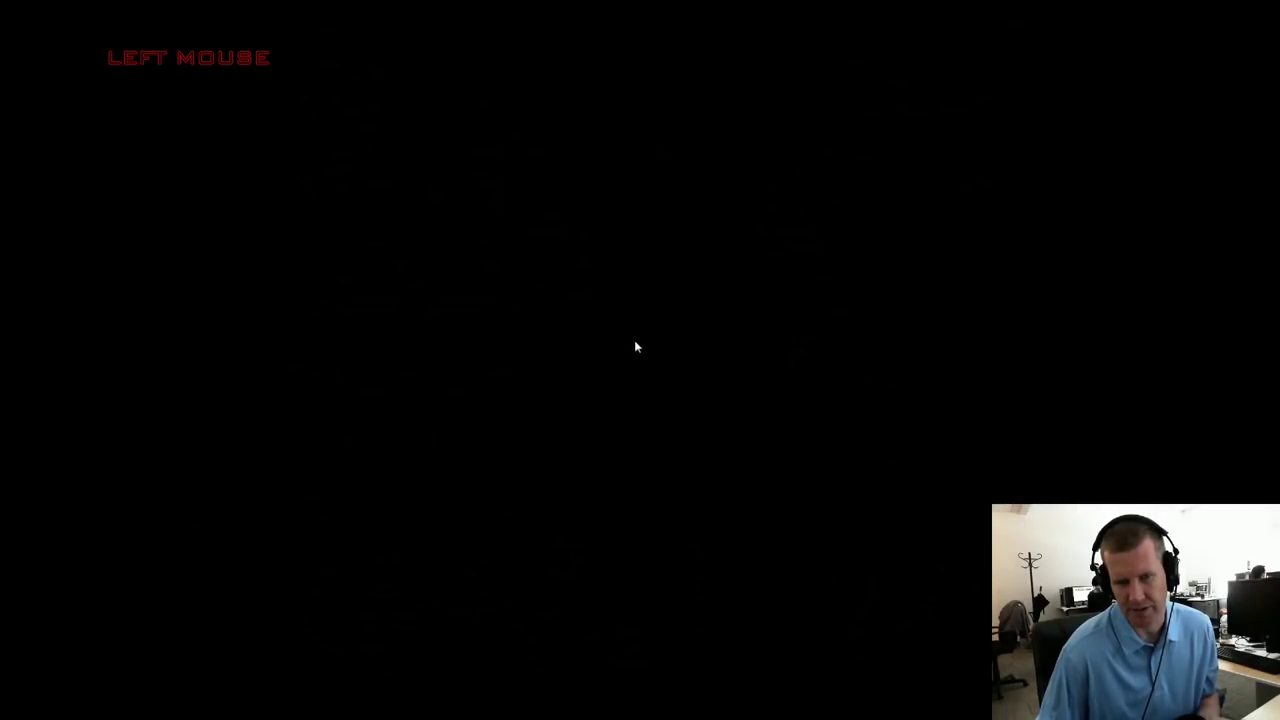
{"action": "left_click", "coordinate": [623, 612]}
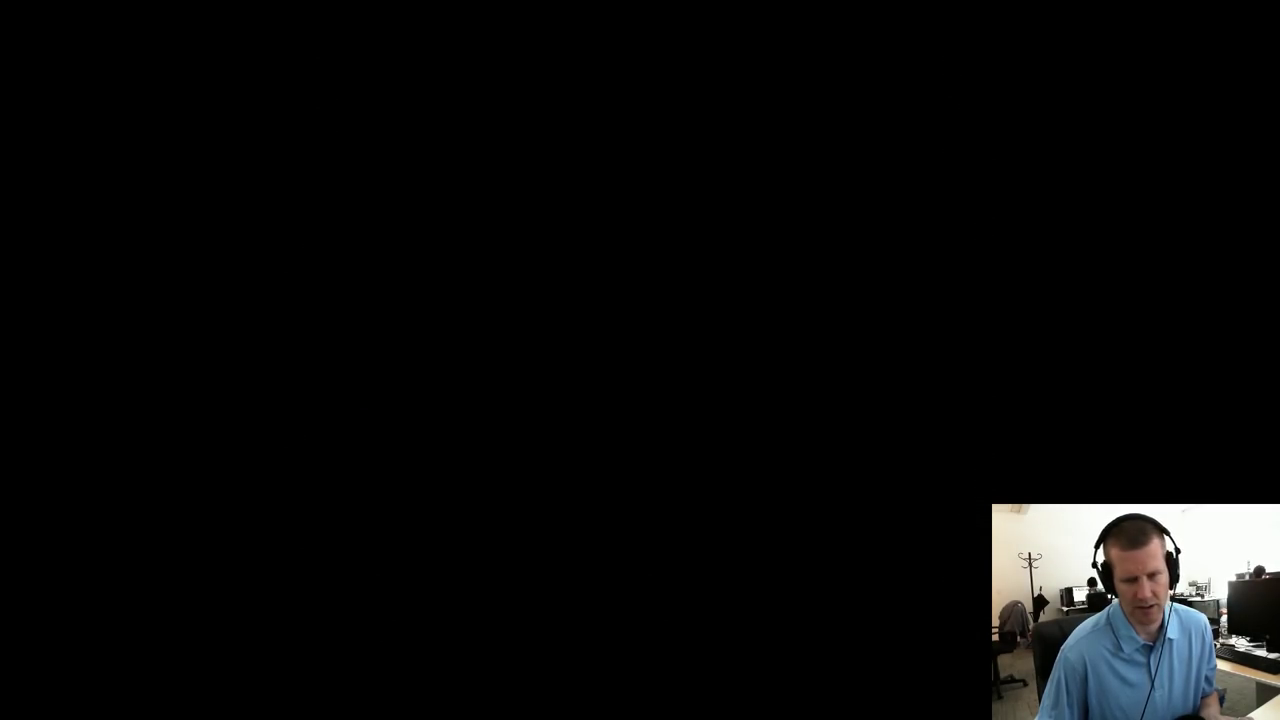
Fly through the dark caves from the start point past the grated skylight to examine the level's lighting
{"action": "key", "text": "w"}
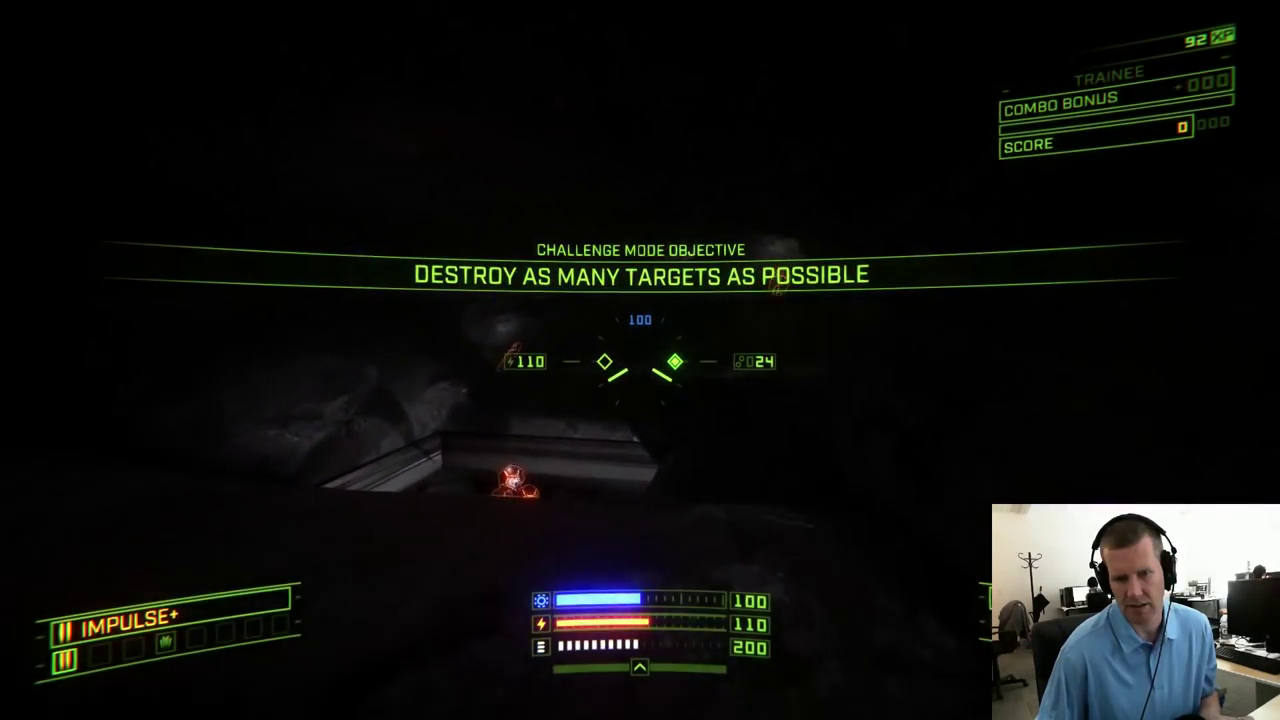
{"action": "key", "text": "d"}
{"action": "key", "text": "w"}
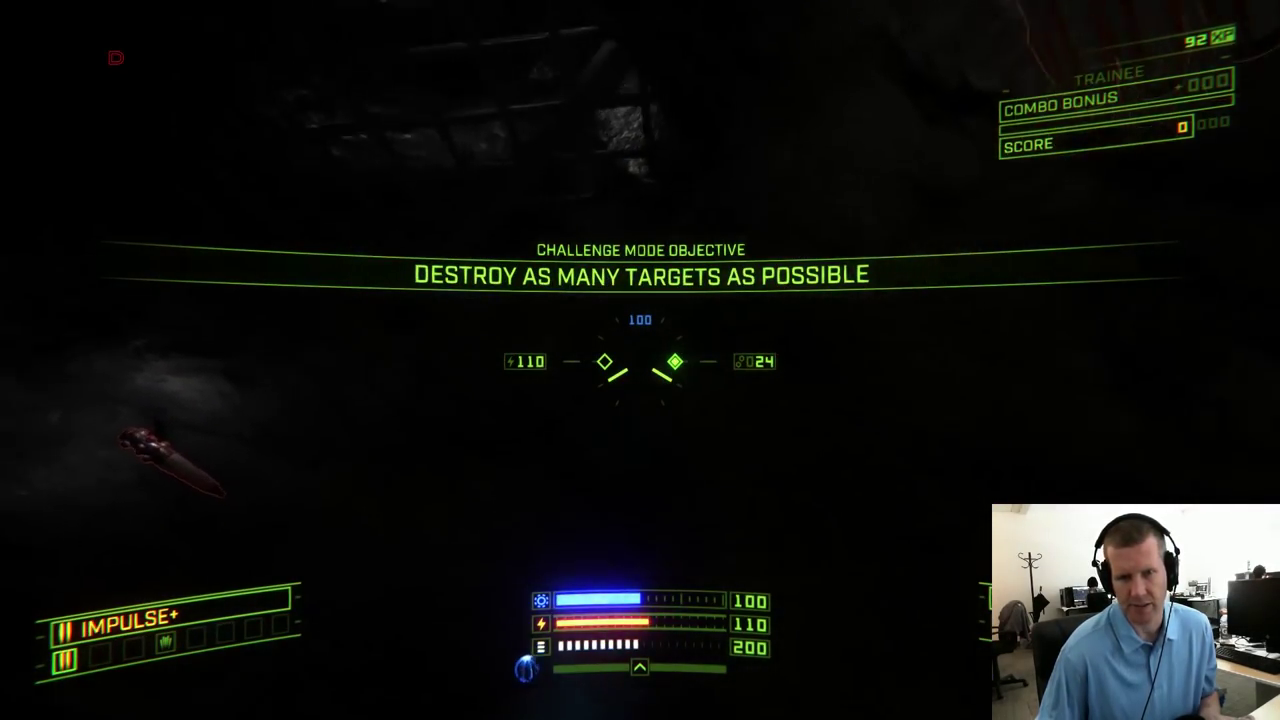
{"action": "key", "text": "d"}
{"action": "key", "text": "w"}
{"action": "key", "text": "a"}
{"action": "key", "text": "s"}
{"action": "key", "text": "a"}
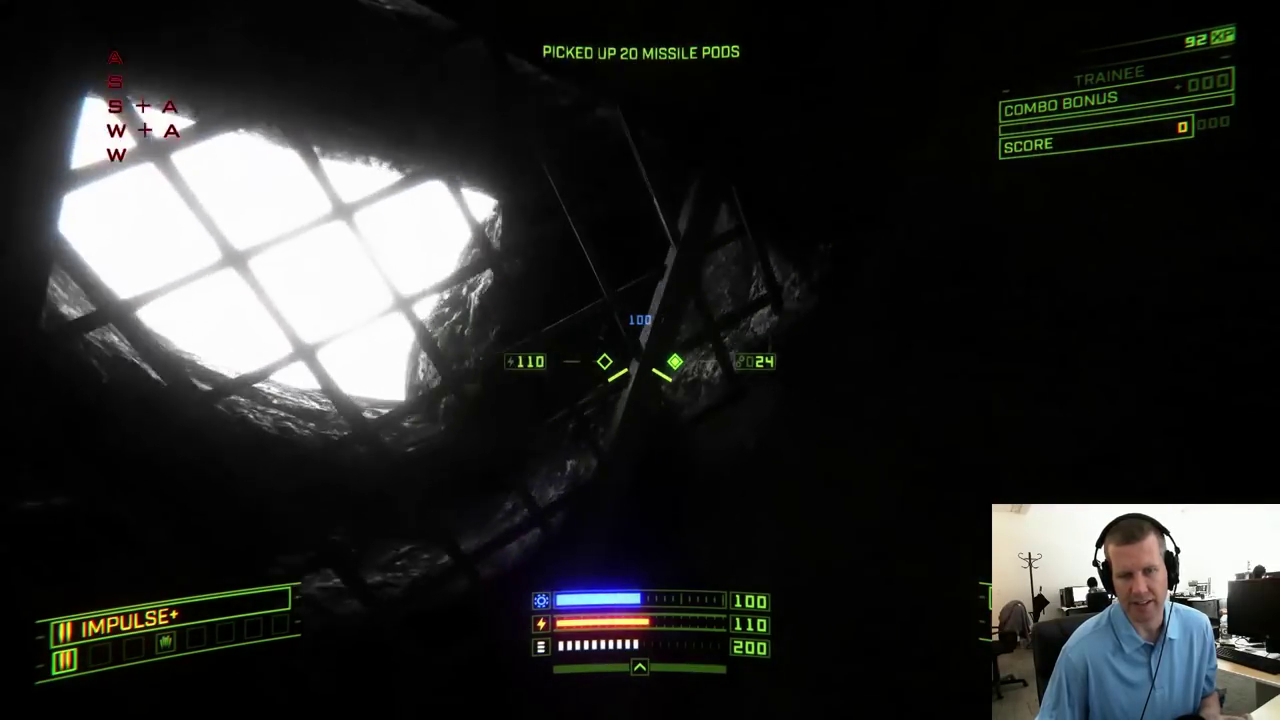
{"action": "key", "text": "d"}
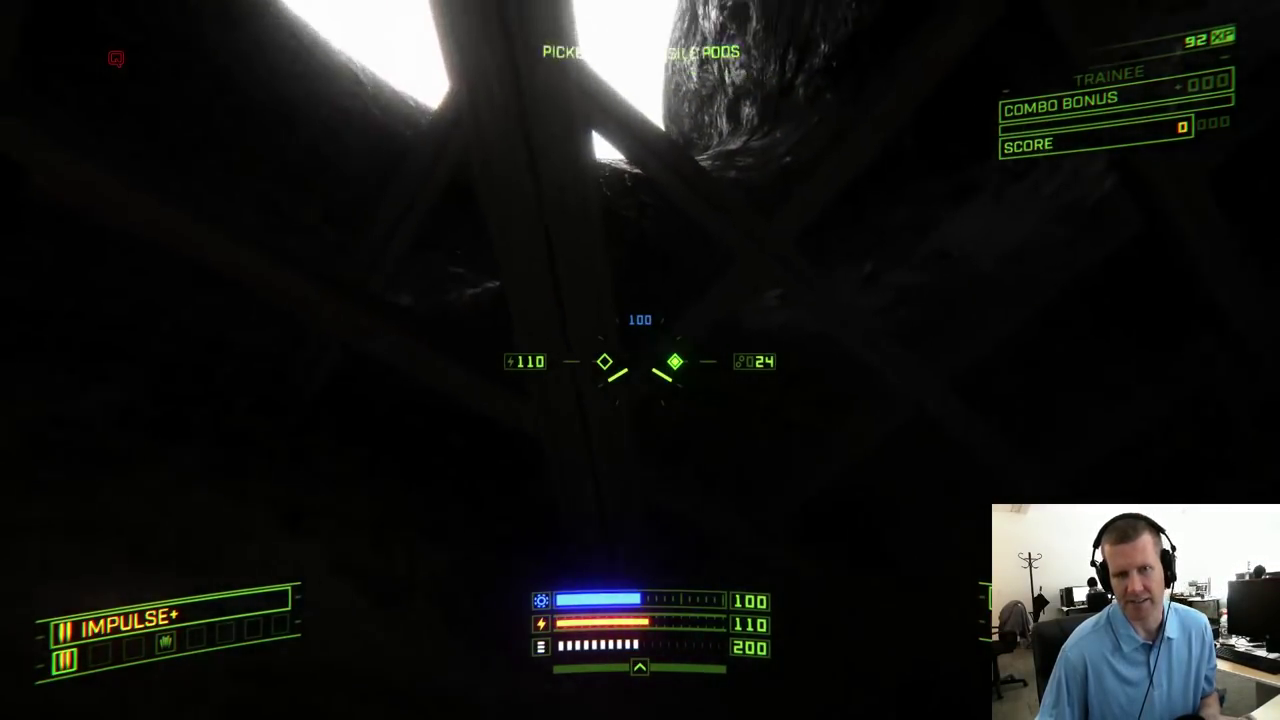
{"action": "key", "text": "e"}
{"action": "key", "text": "w"}
Fight off the attacking robots with the Impulse+ weapon and missiles
{"action": "left_click", "coordinate": [640, 361]}
{"action": "key", "text": "a"}
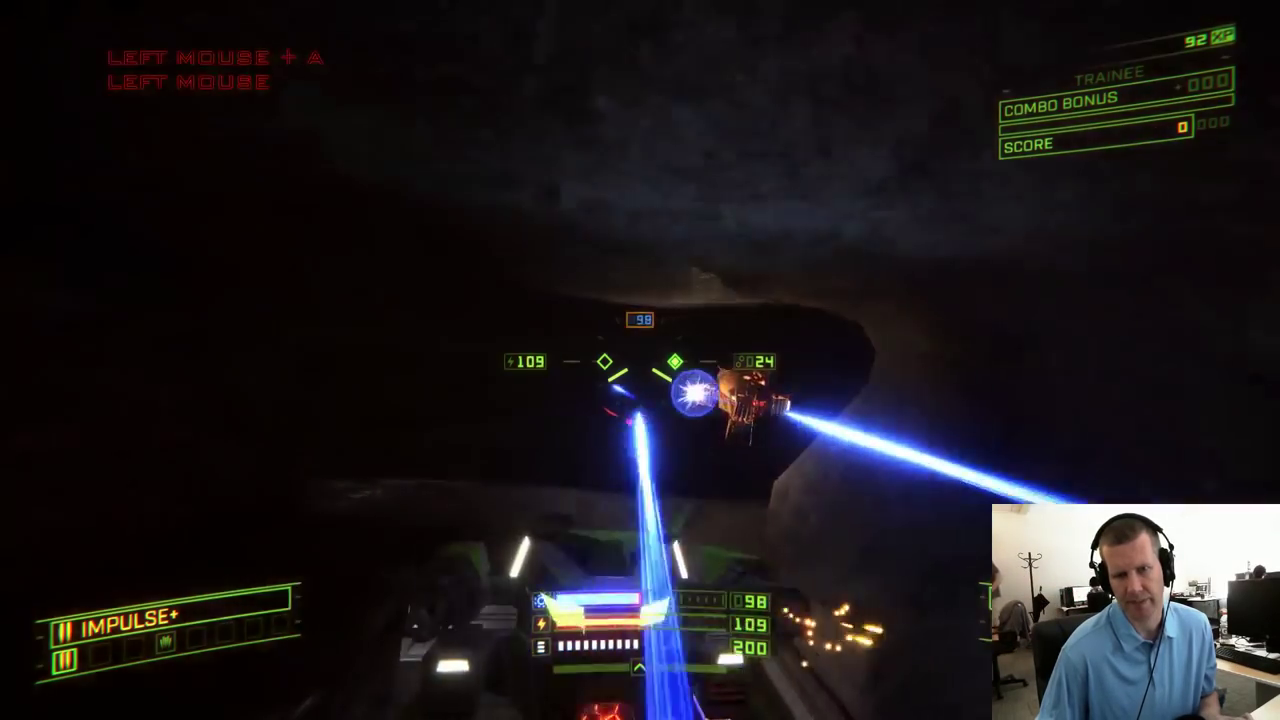
{"action": "key", "text": "s"}
{"action": "right_click", "coordinate": [640, 361]}
{"action": "key", "text": "d"}
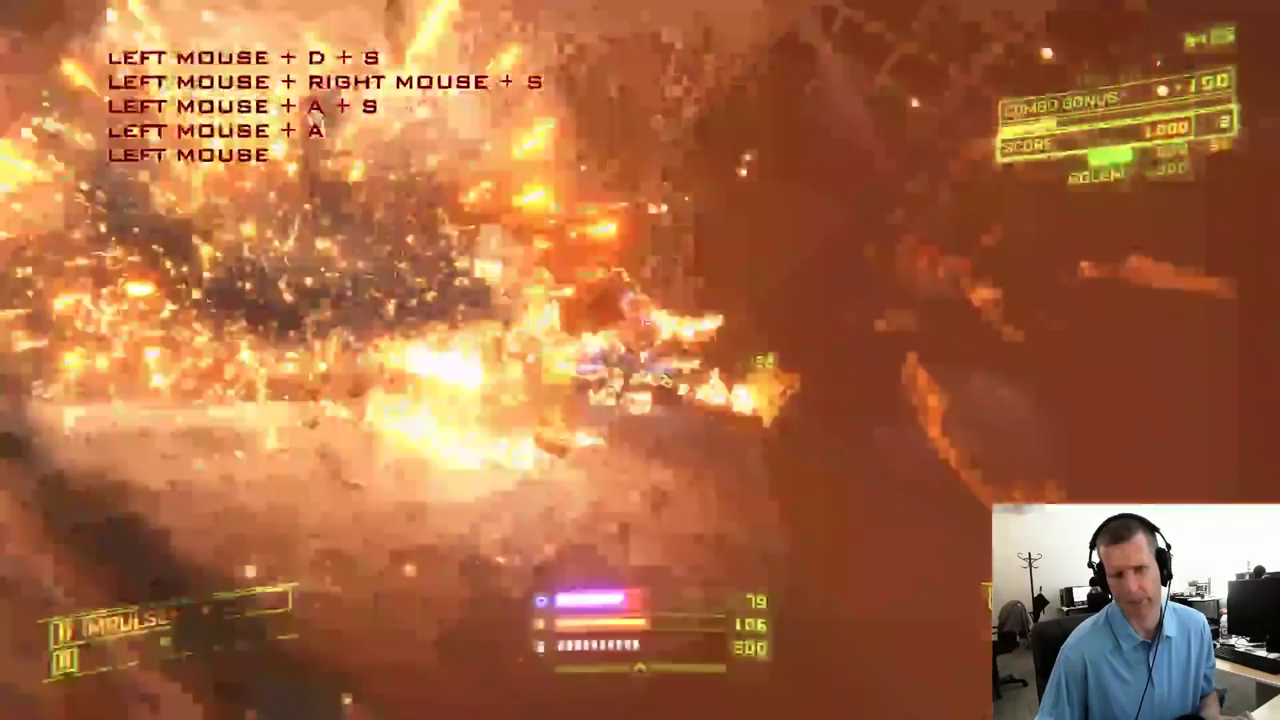
{"action": "right_click", "coordinate": [640, 361]}
{"action": "type", "text": "d"}
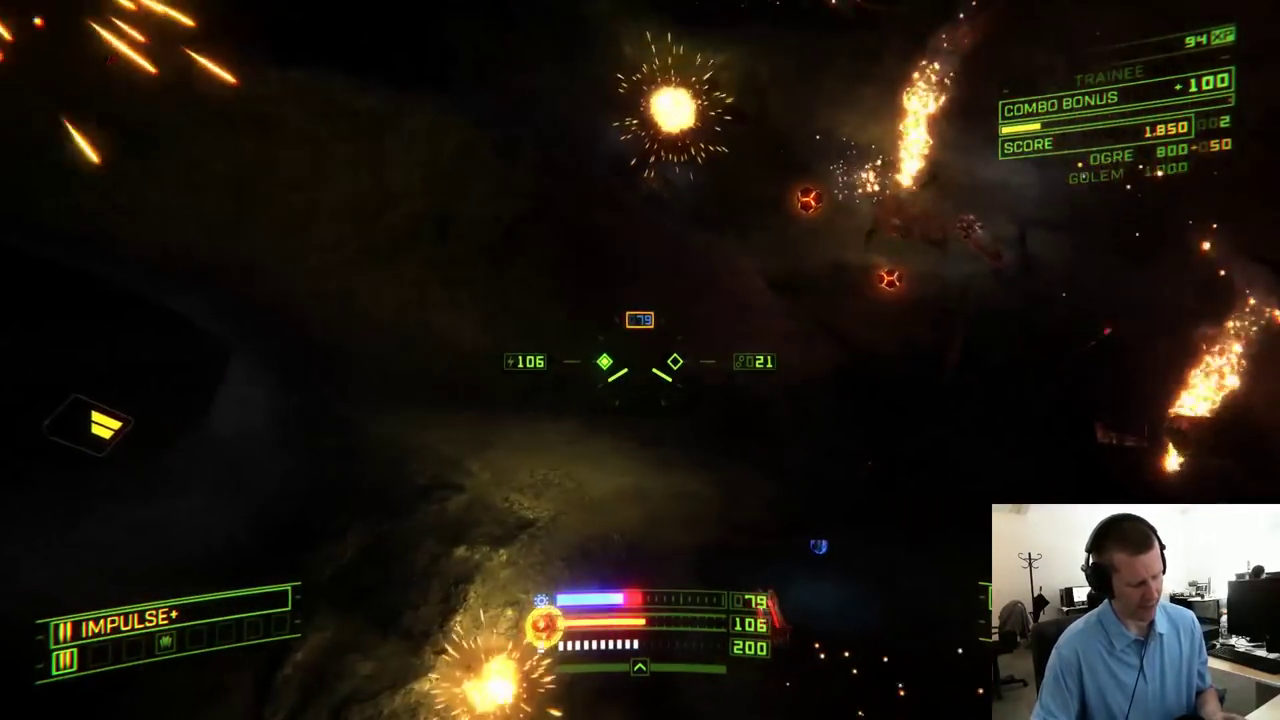
Disable level collisions with the astral cheat and fly through the decal-lit industrial rooms
{"action": "type", "text": "astralwdw"}
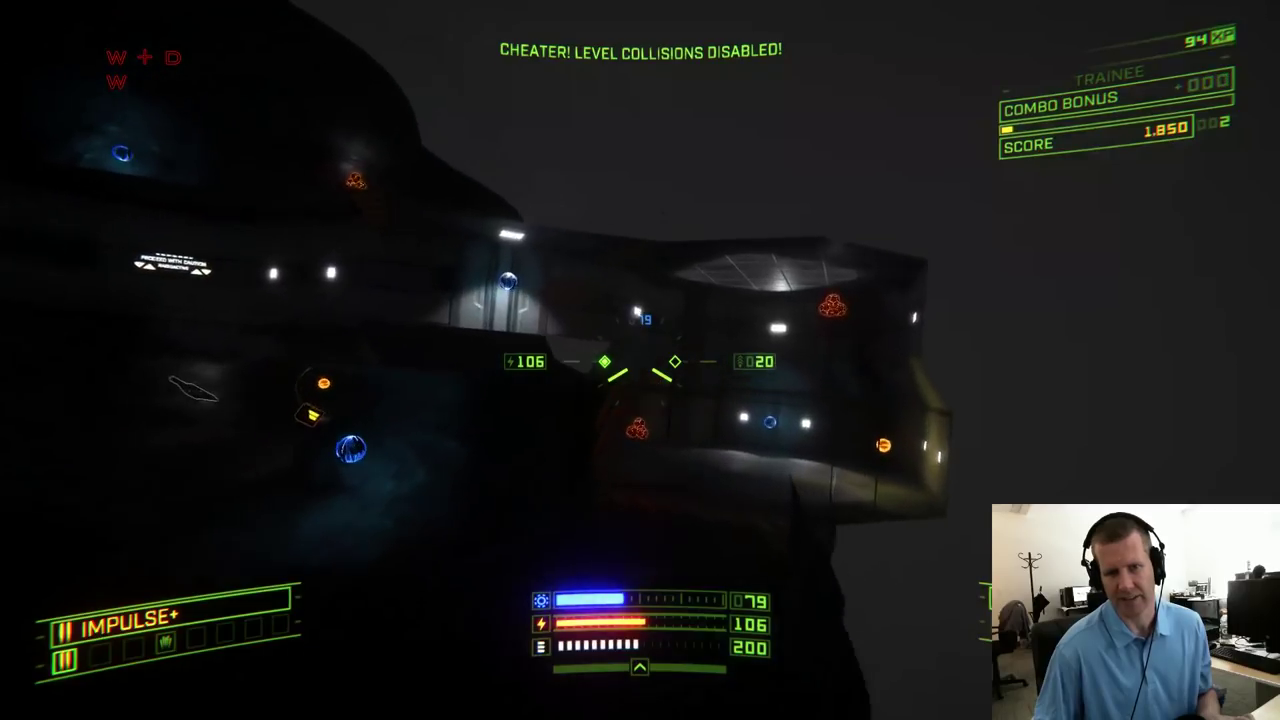
{"action": "type", "text": "dw"}
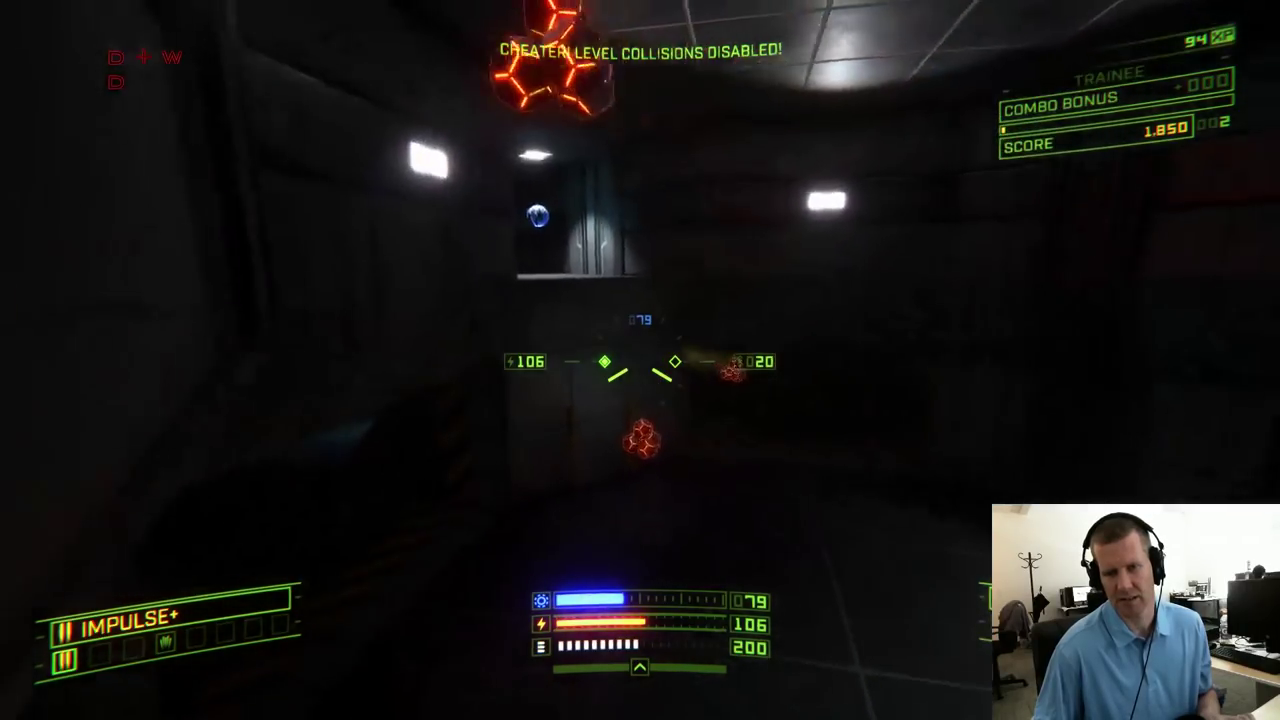
{"action": "type", "text": "dw"}
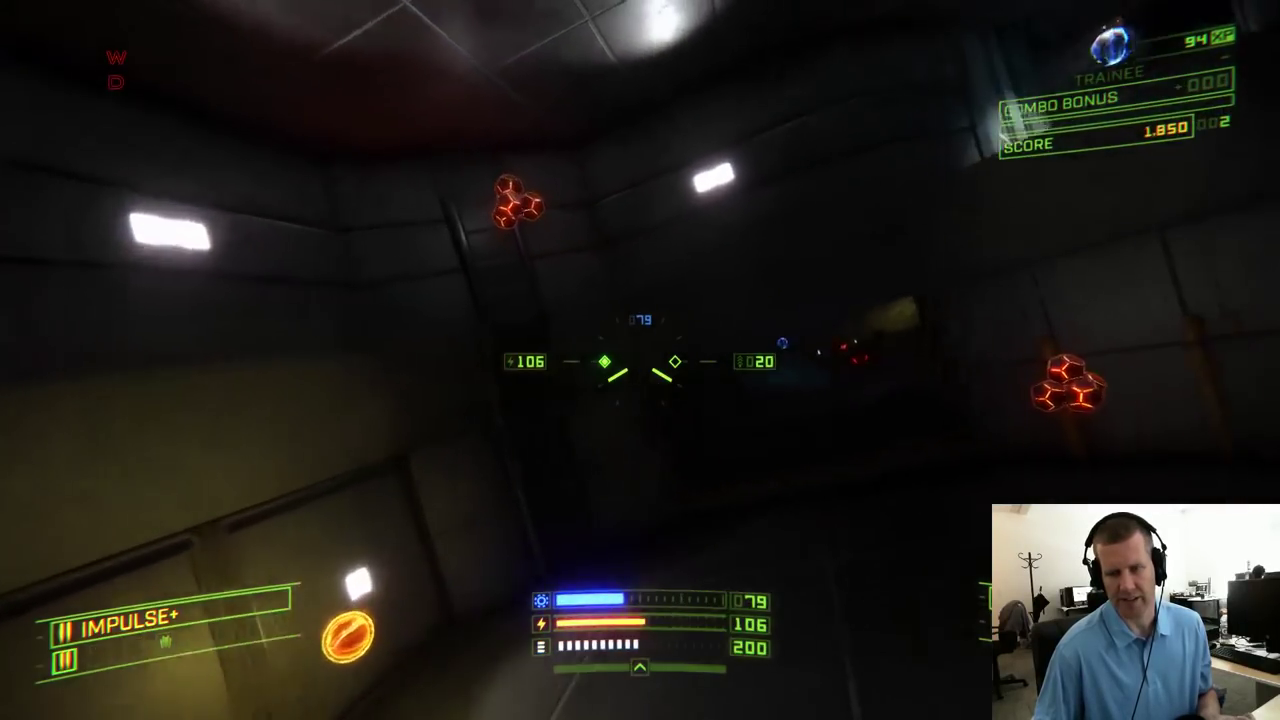
{"action": "type", "text": "wdw"}
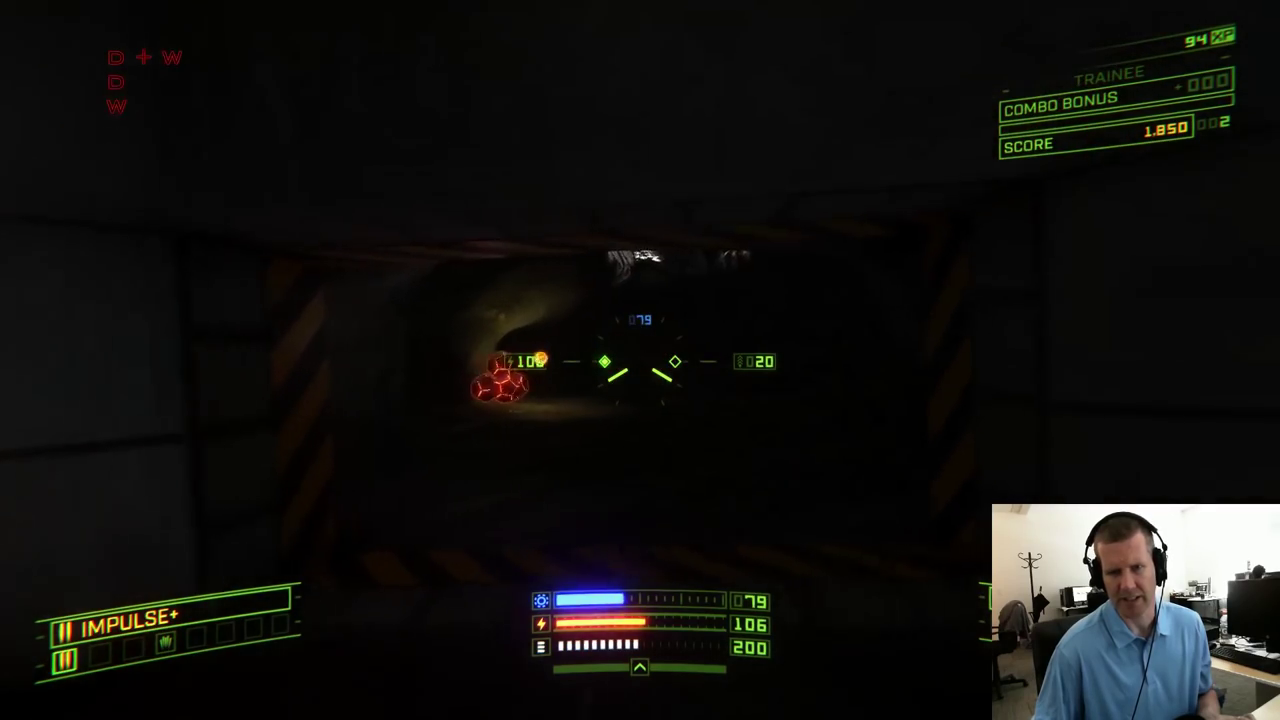
Examine the lighting of the grated skylight shaft and the dark lava caves, passing through the level walls
{"action": "type", "text": "wdw"}
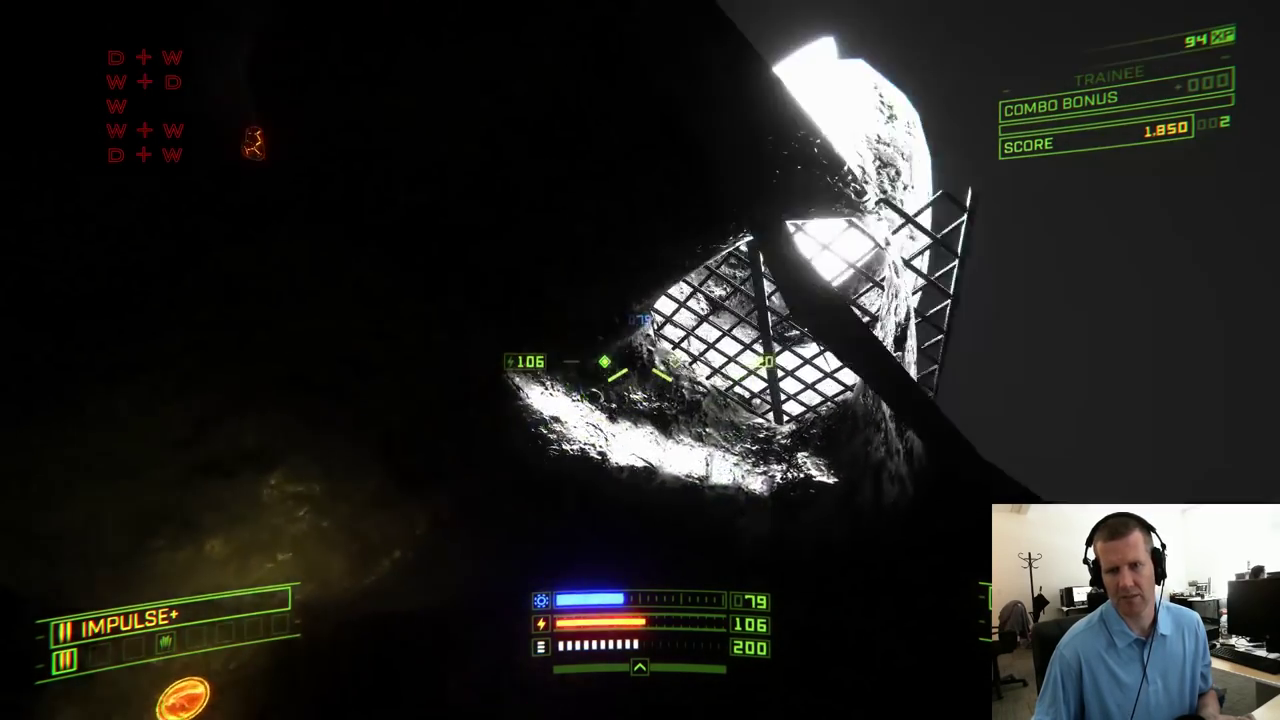
{"action": "type", "text": "wd"}
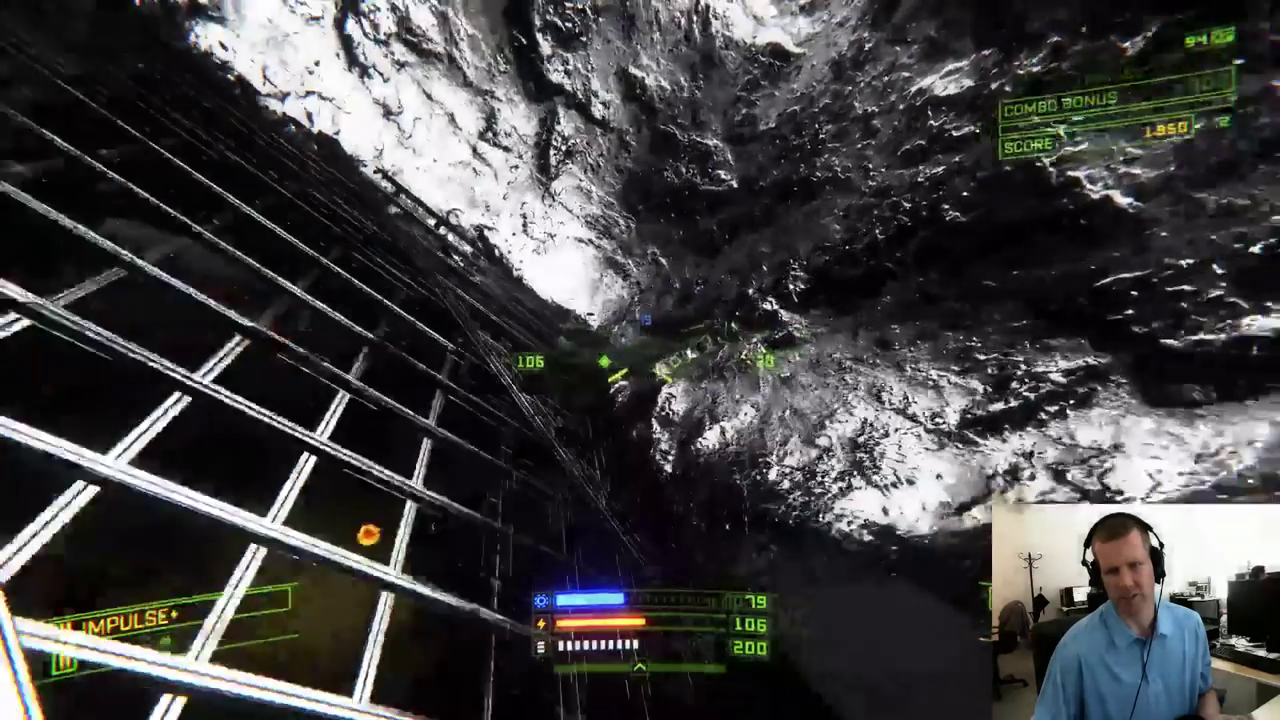
{"action": "type", "text": "awew"}
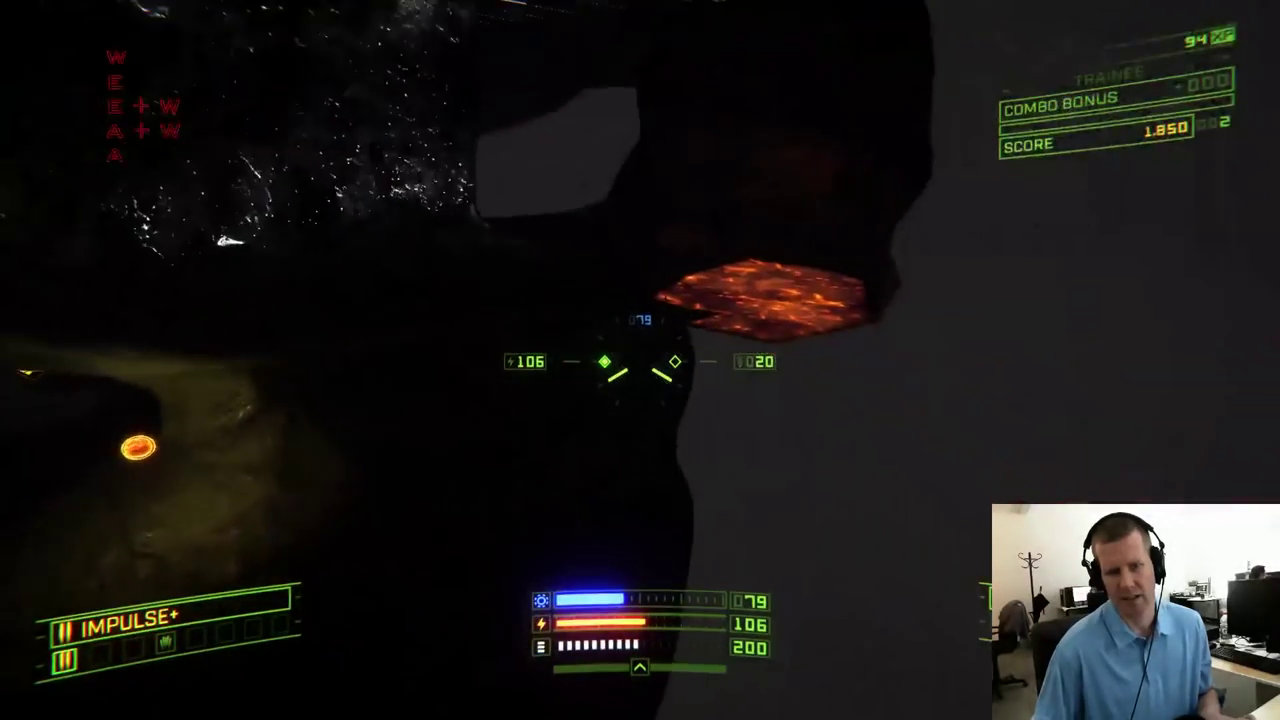
{"action": "type", "text": "wdq"}
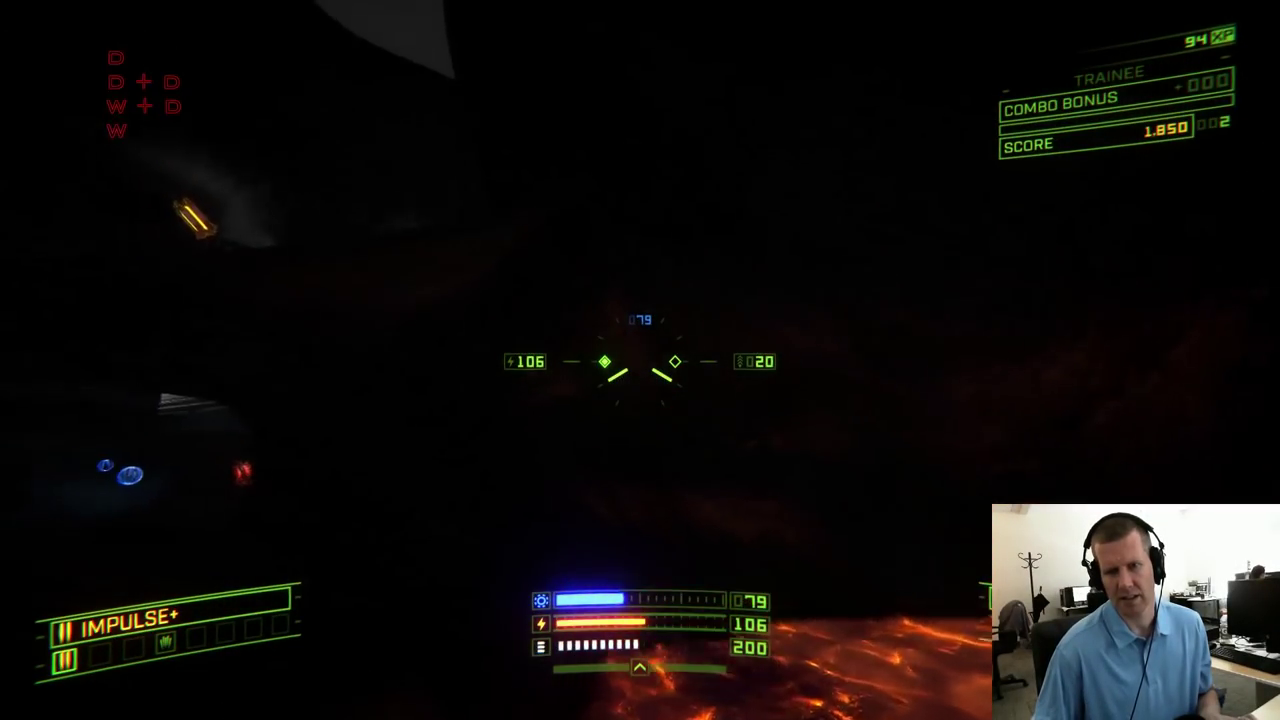
{"action": "type", "text": "ws"}
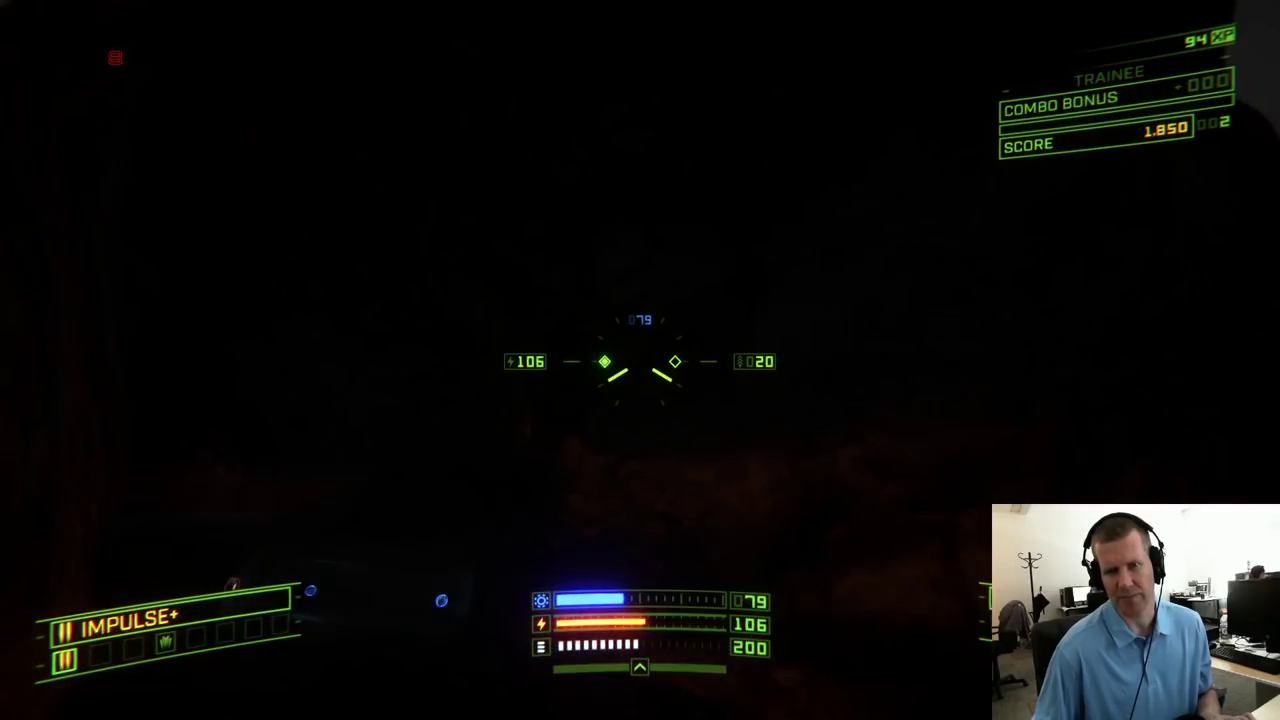
{"action": "type", "text": "wd"}
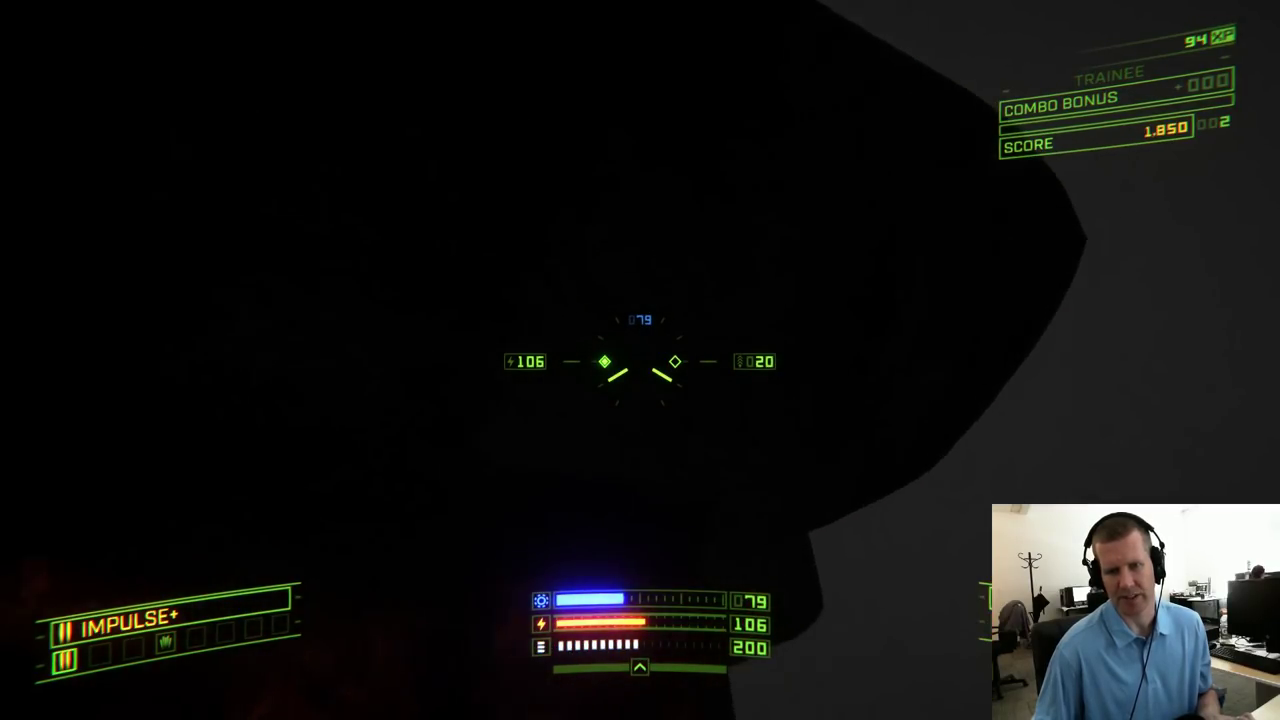
{"action": "type", "text": "a"}
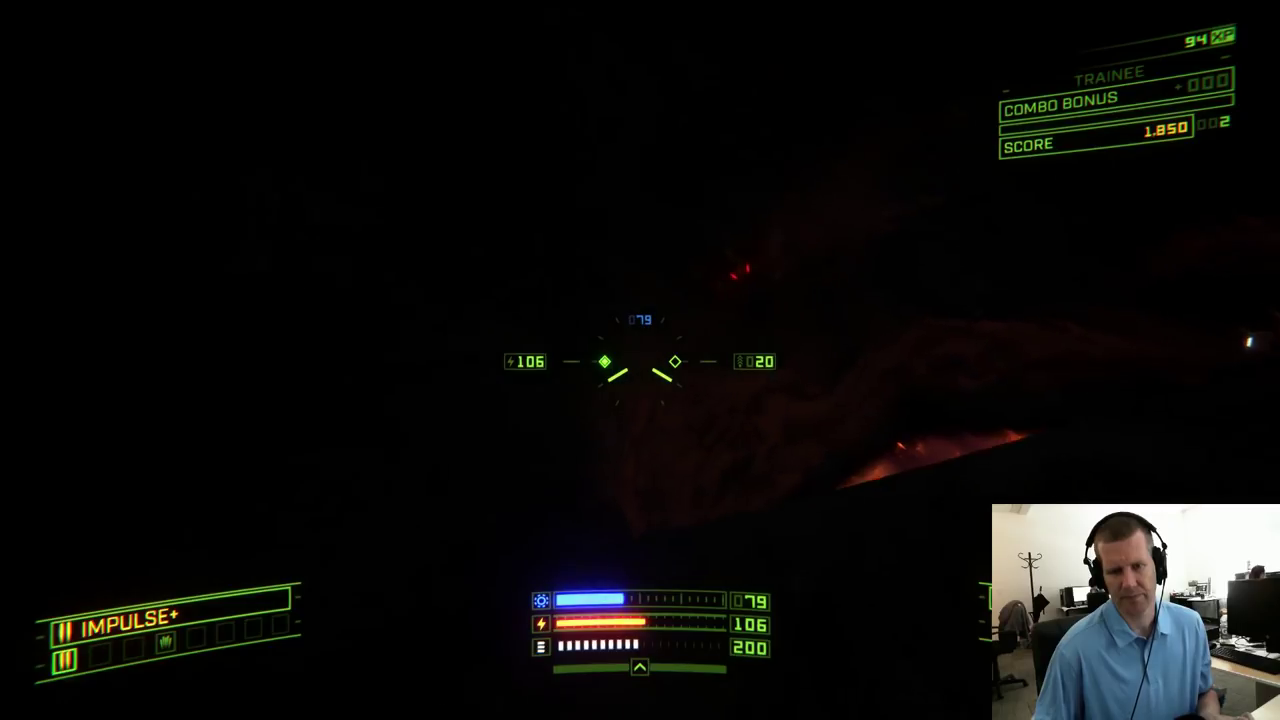
{"action": "type", "text": "wa"}
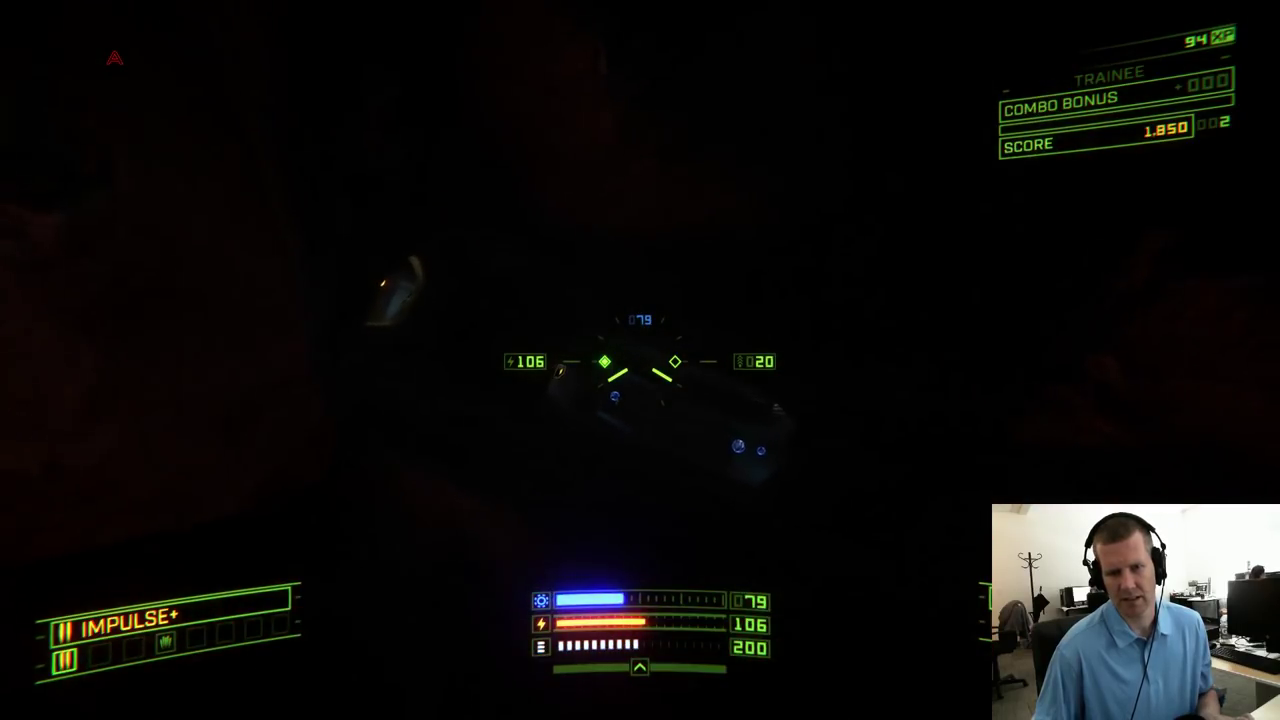
Examine how the wall decal lights illuminate the rooms around the radioactive caution sign
{"action": "type", "text": "w"}
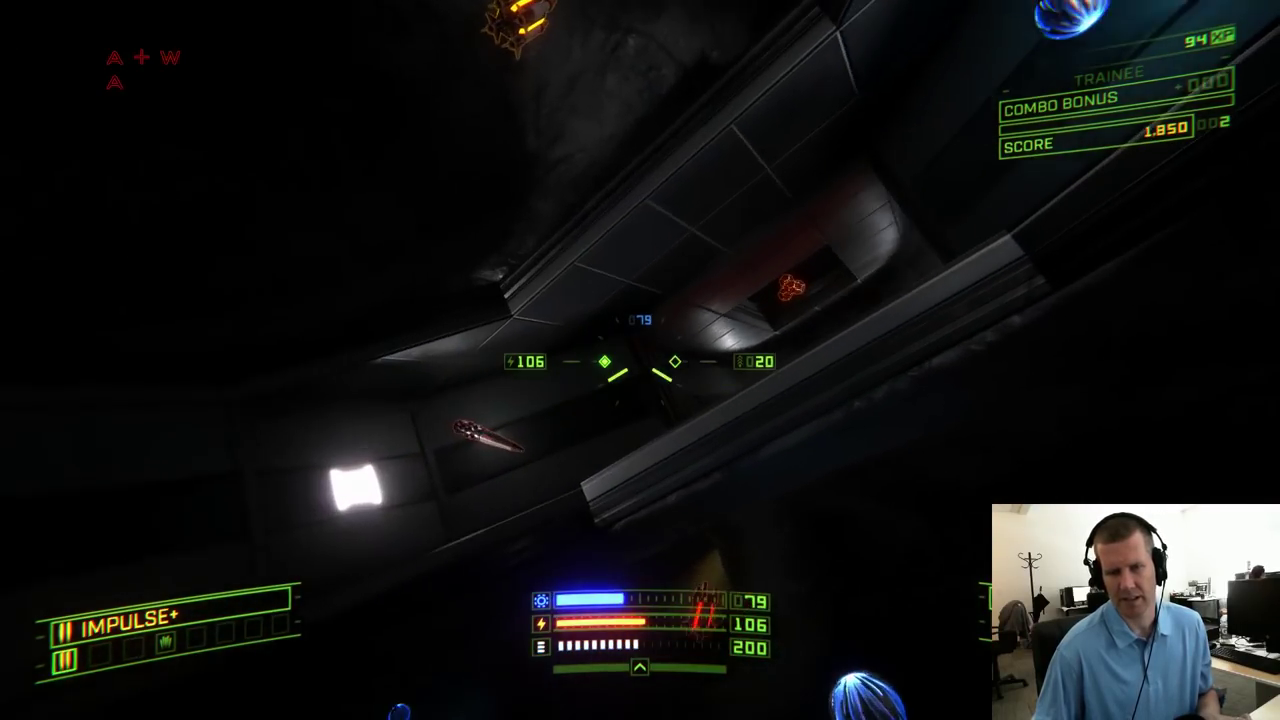
{"action": "type", "text": "q"}
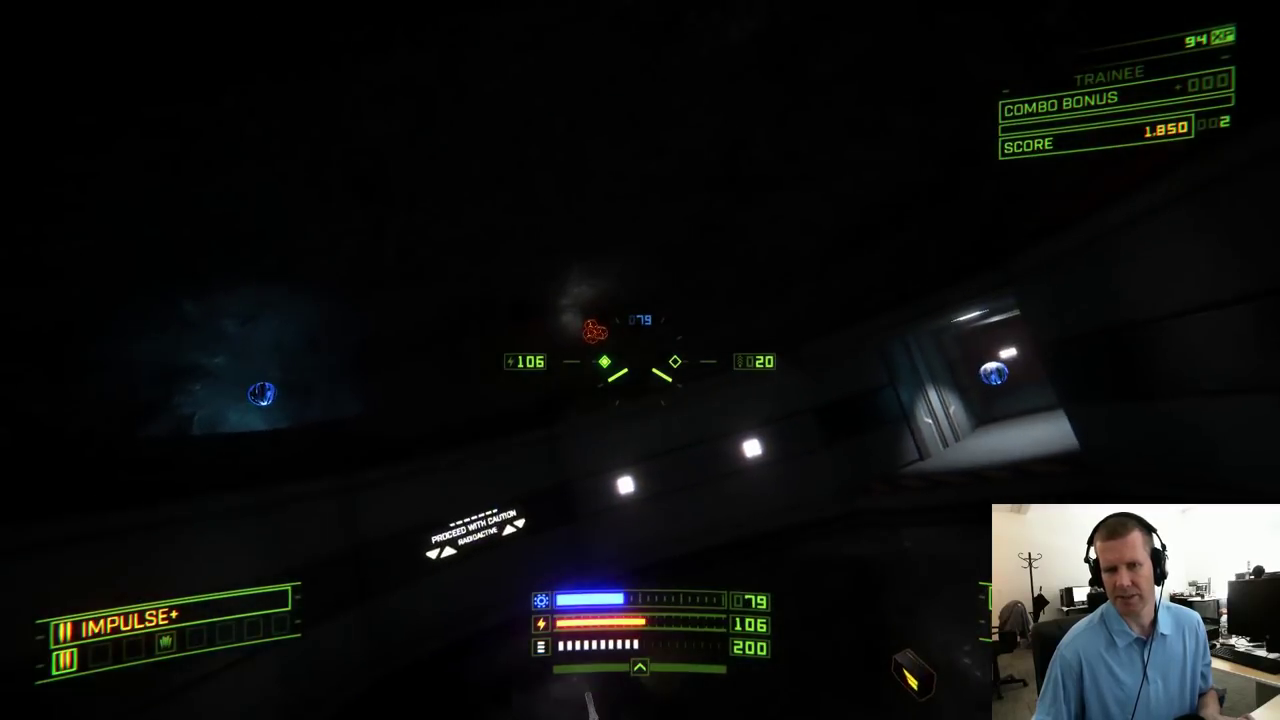
{"action": "type", "text": "waw"}
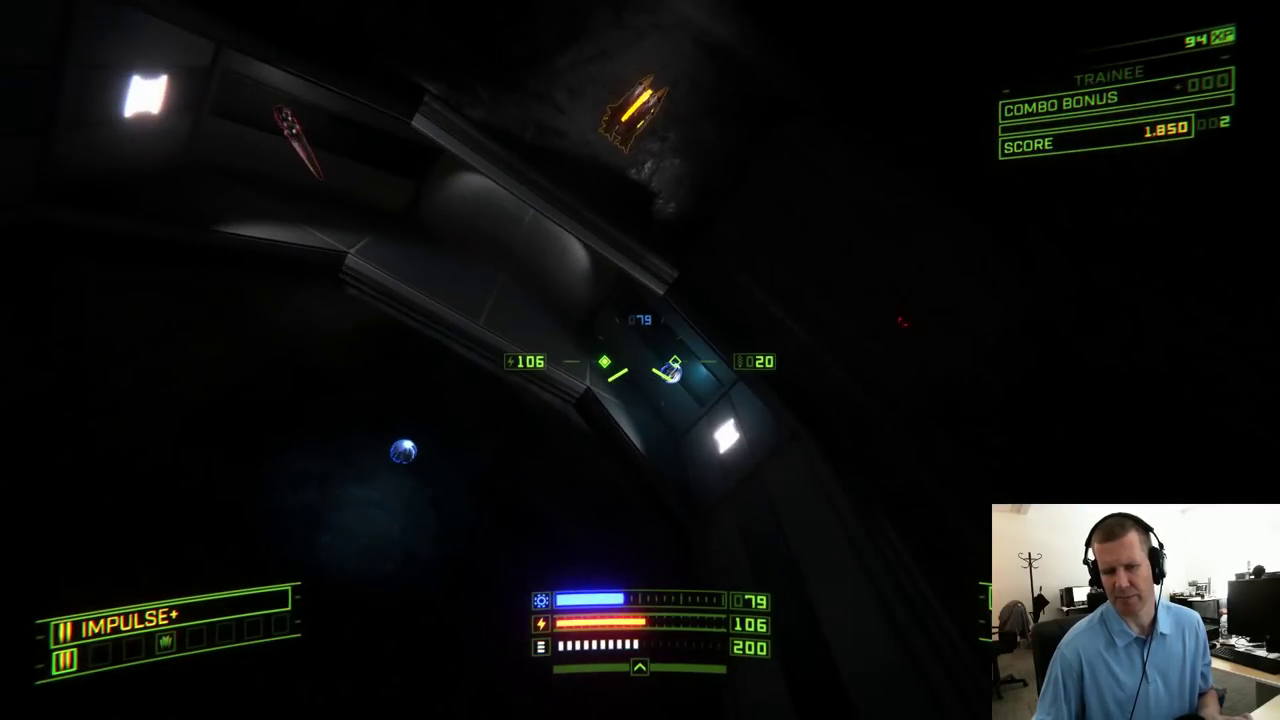
{"action": "type", "text": "awd"}
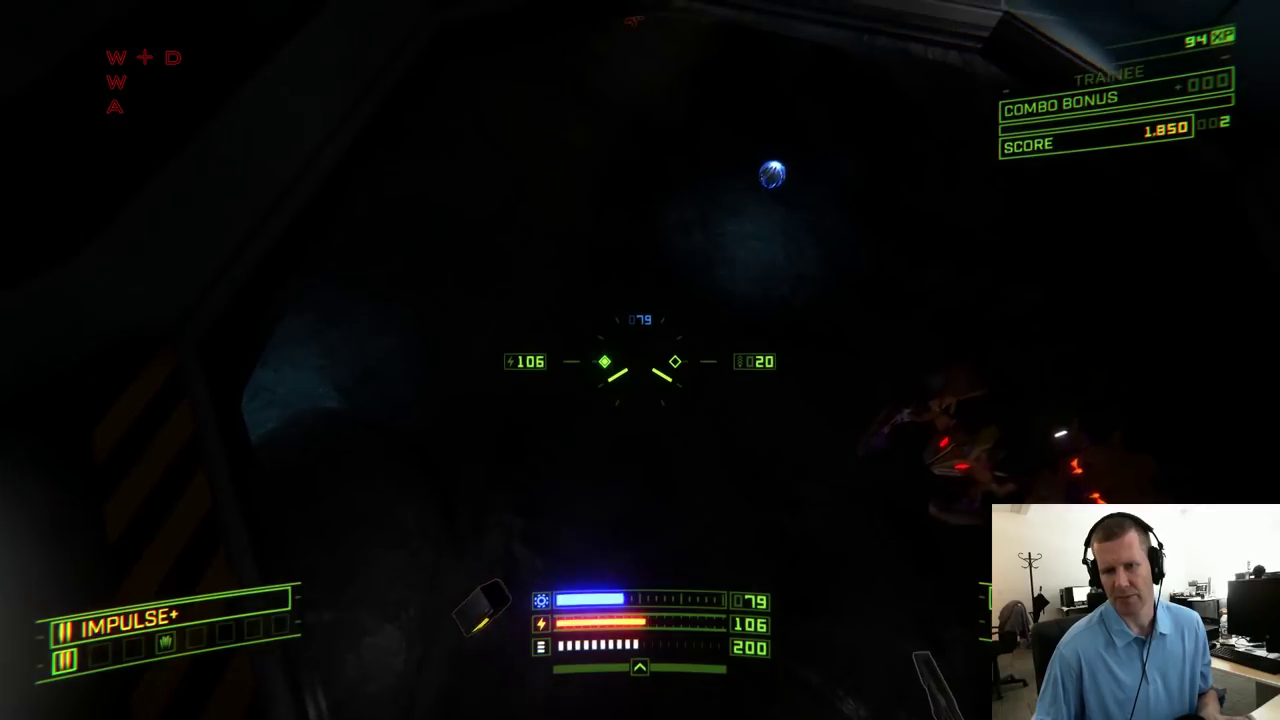
{"action": "type", "text": "sdqd"}
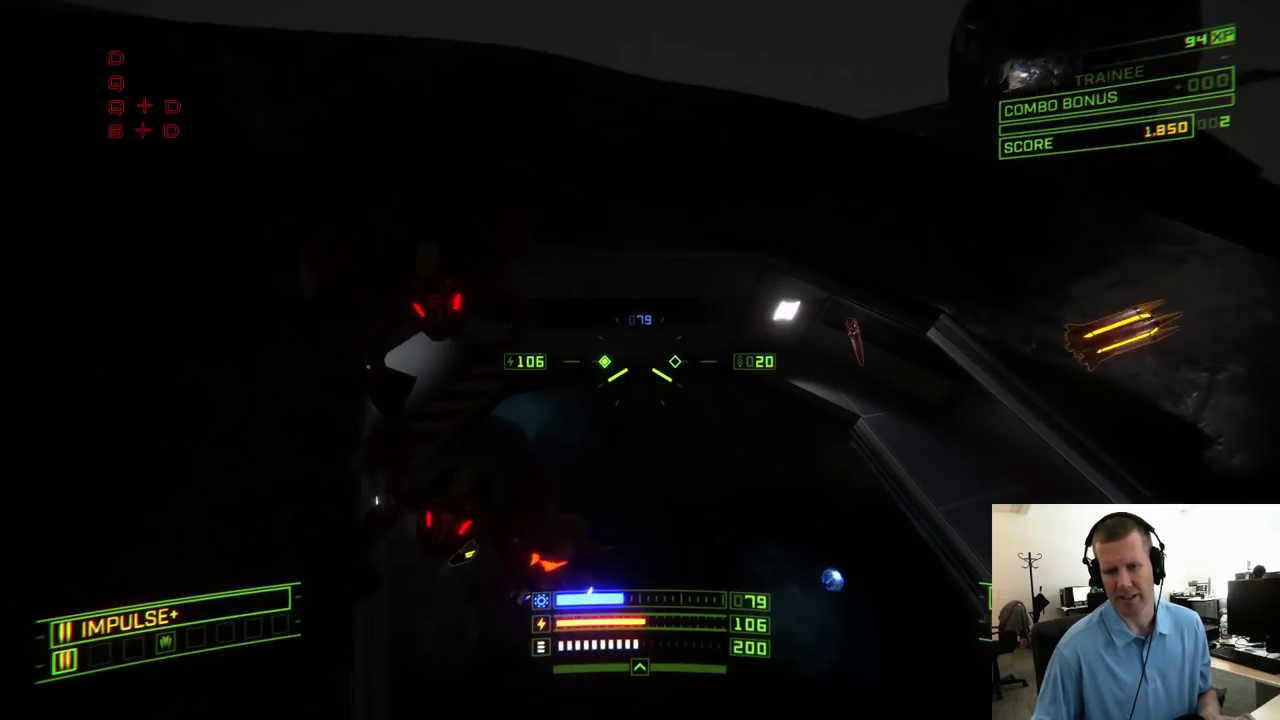
{"action": "type", "text": "wqwd"}
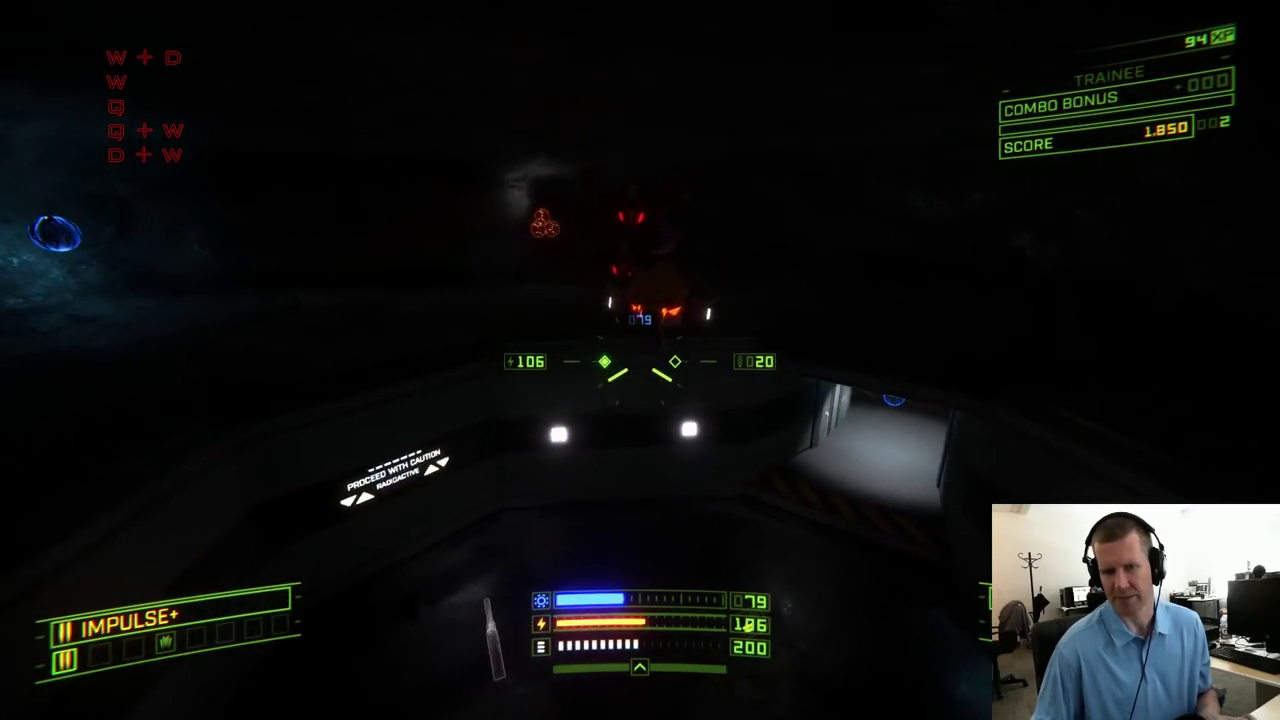
{"action": "type", "text": "d"}
Turn on the ship's headlight and fly through the unlit cave passages with it
{"action": "key", "text": "h"}
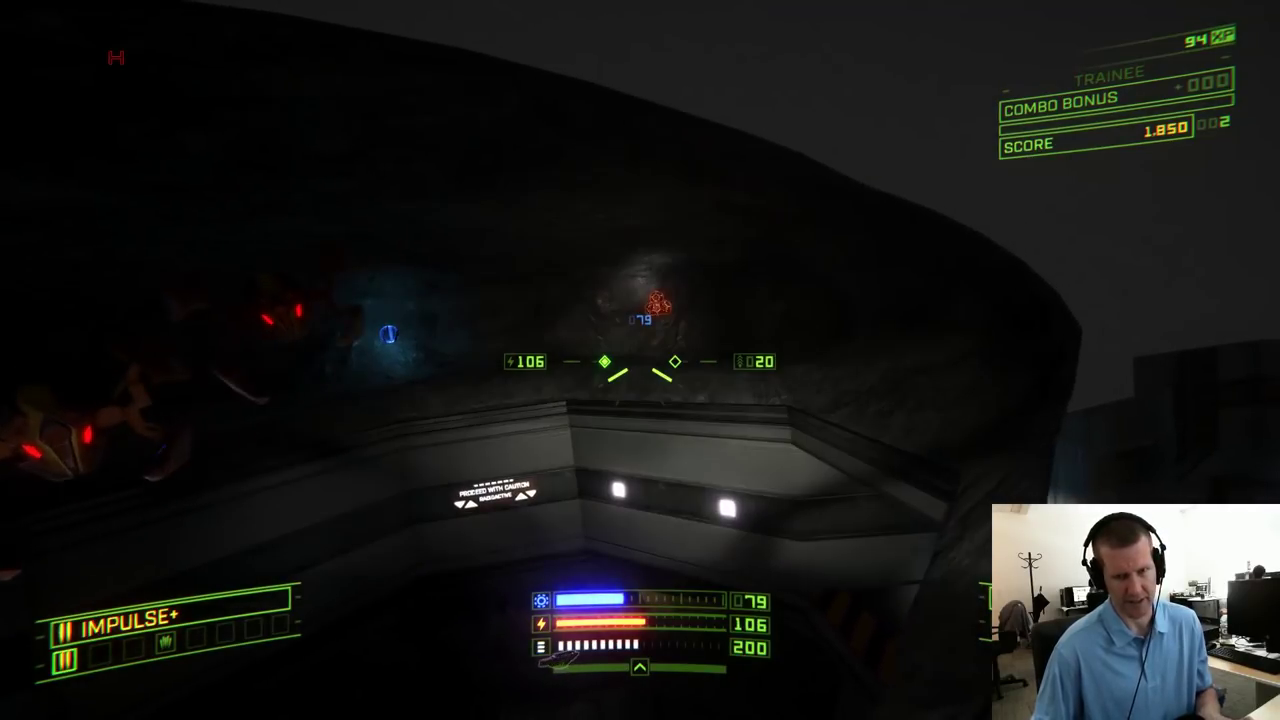
{"action": "key", "text": "d"}
{"action": "key", "text": "w"}
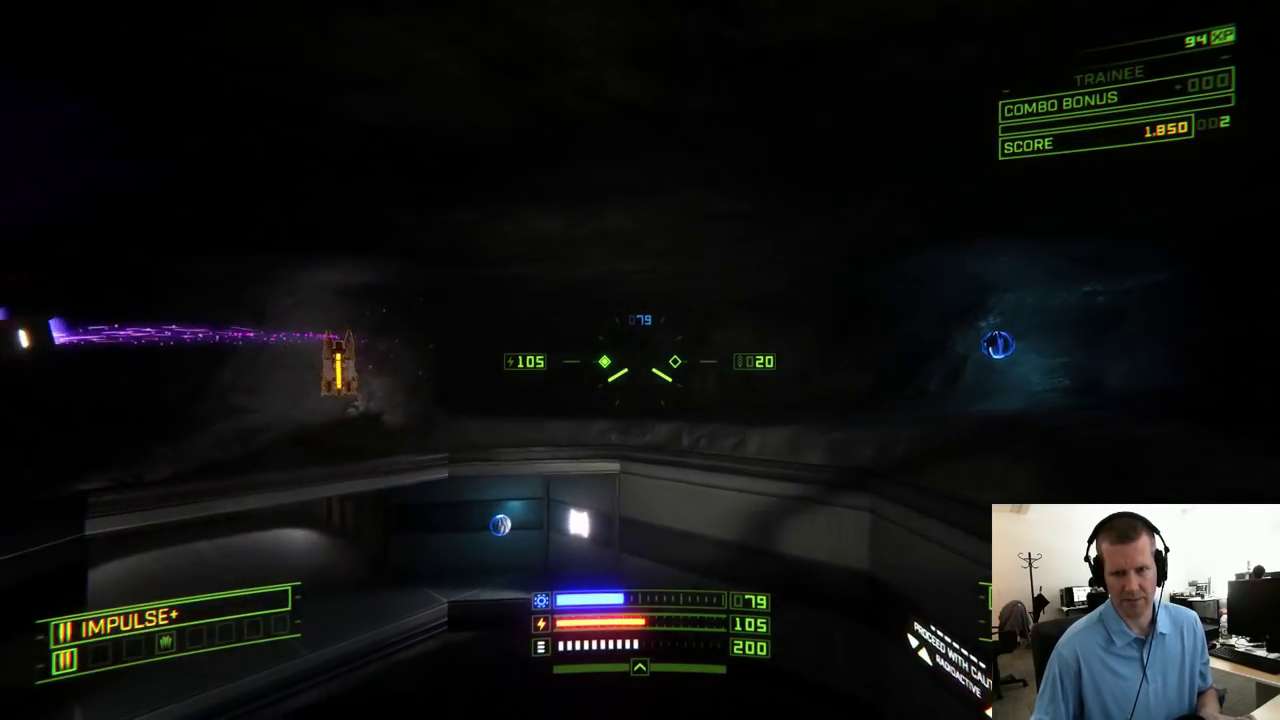
{"action": "key", "text": "d"}
{"action": "key", "text": "a"}
{"action": "key", "text": "d"}
{"action": "key", "text": "d"}
{"action": "key", "text": "a"}
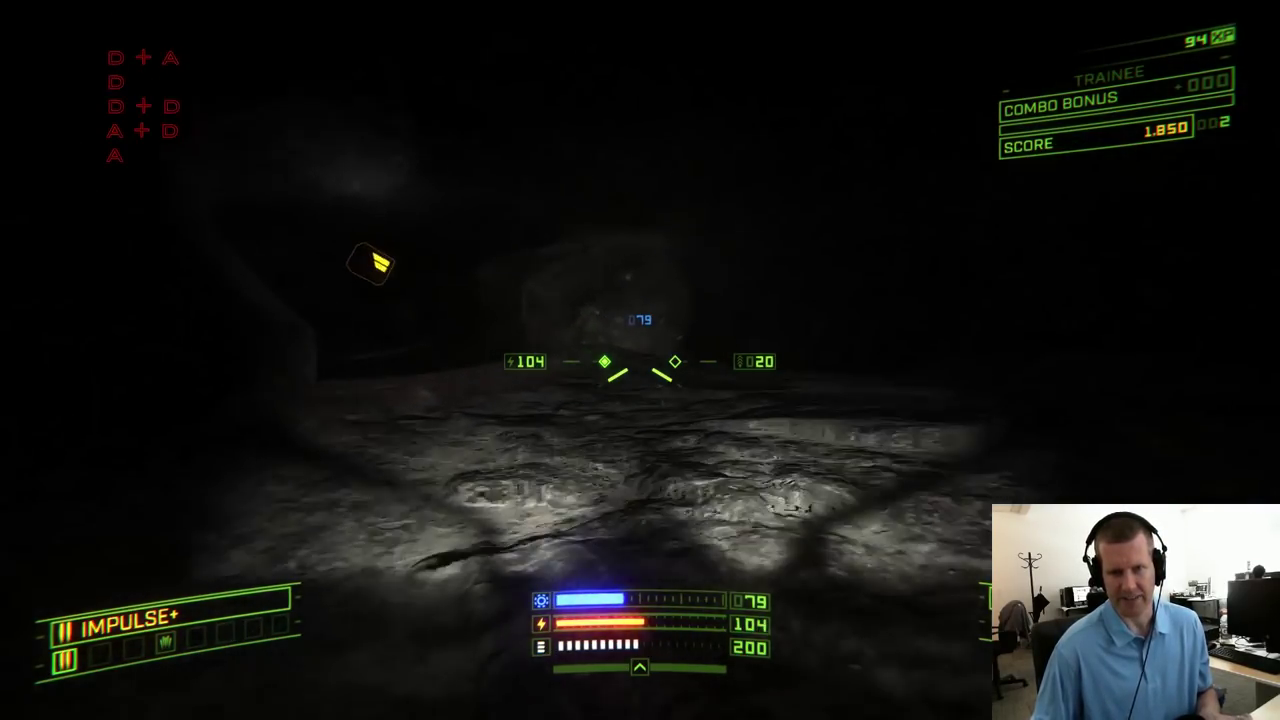
{"action": "key", "text": "d+q"}
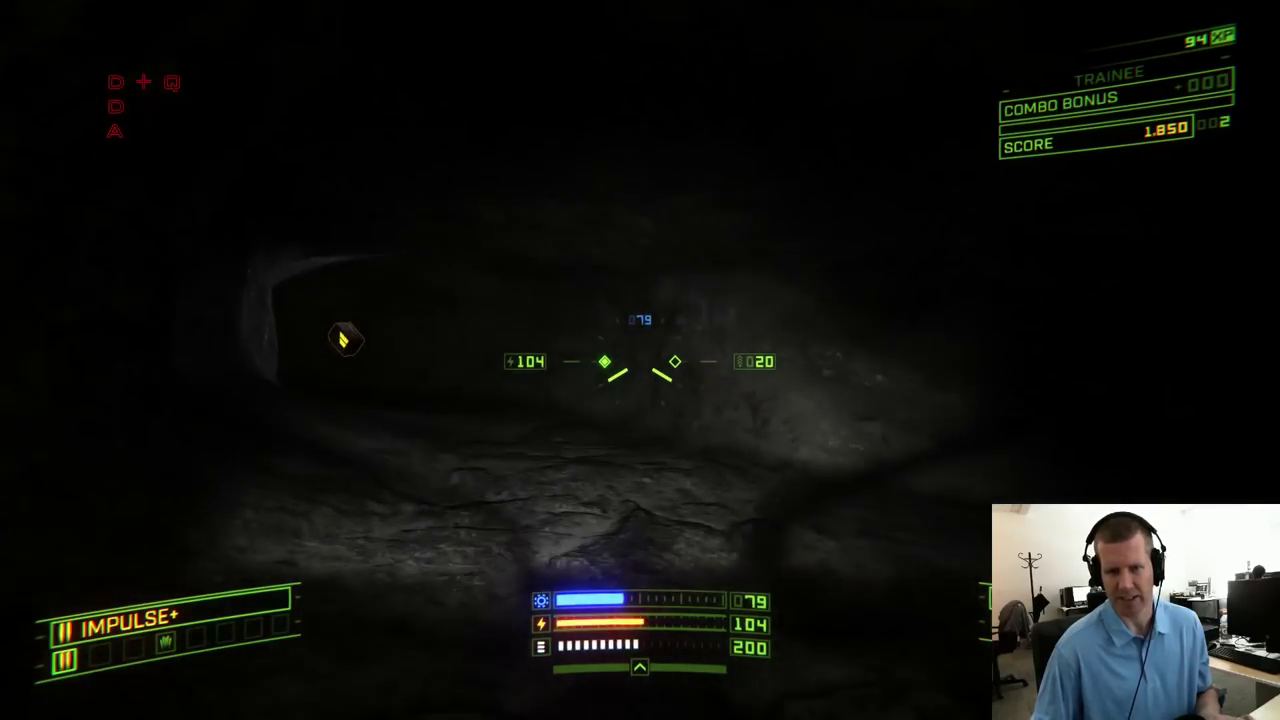
{"action": "key", "text": "q"}
{"action": "key", "text": "w"}
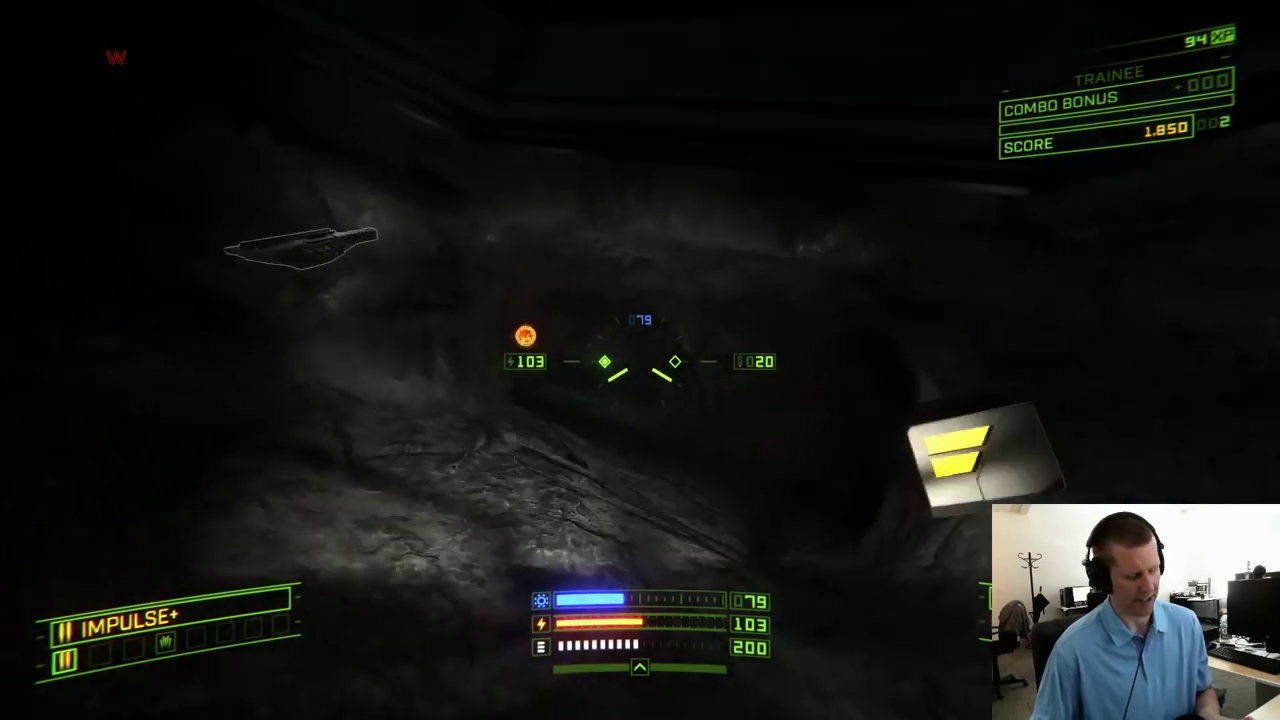
{"action": "key", "text": "a"}
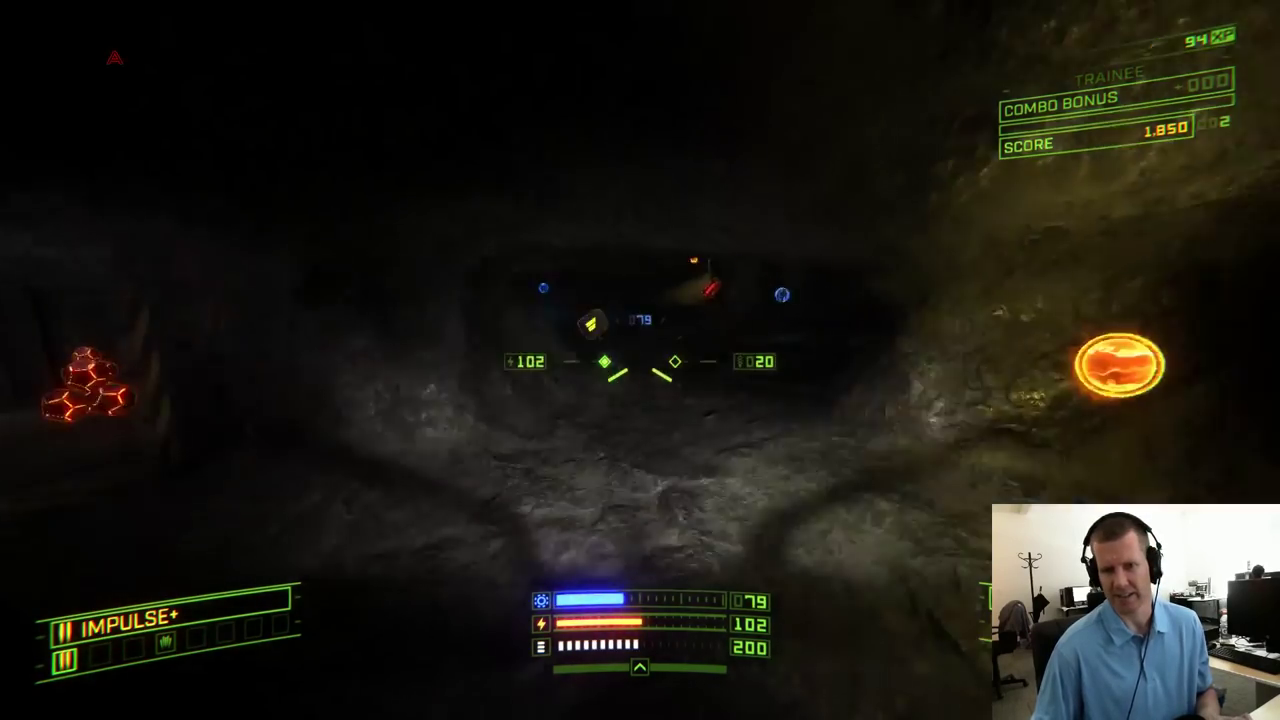
Examine the brightly lit skylight shaft and its grating from inside and outside the level
{"action": "key", "text": "s"}
{"action": "key", "text": "w"}
{"action": "key", "text": "d"}
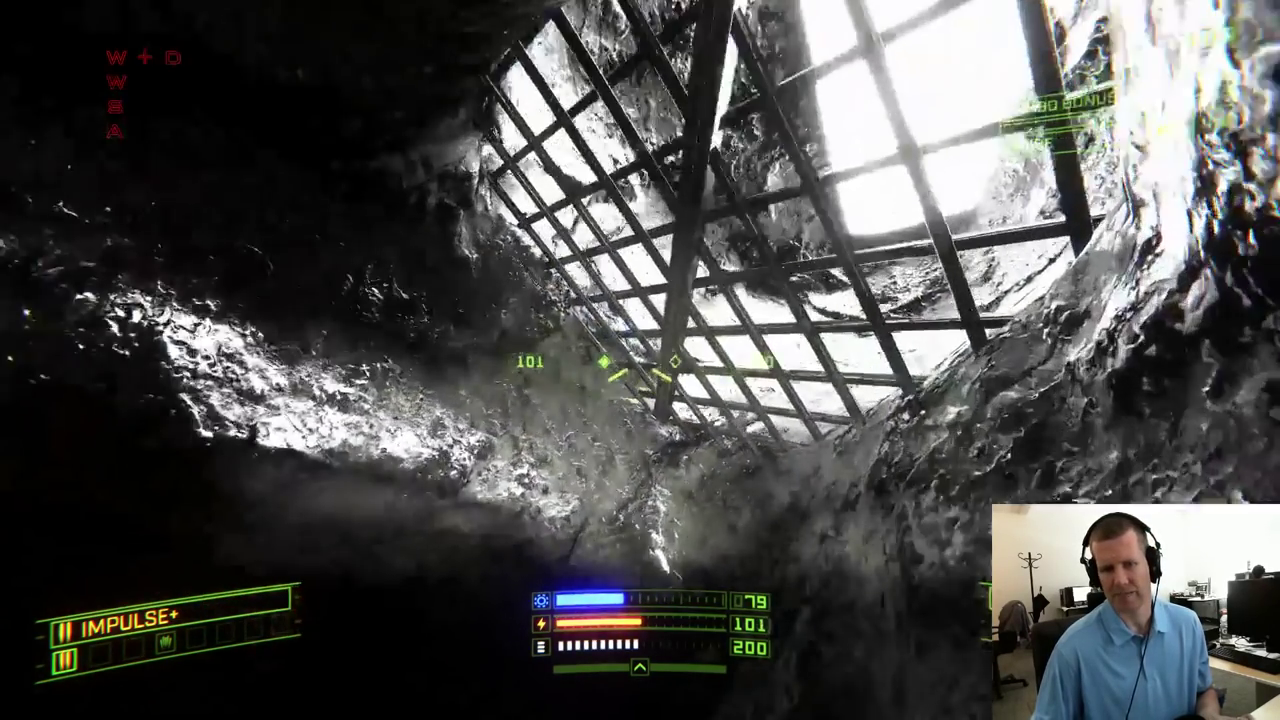
{"action": "key", "text": "d"}
{"action": "key", "text": "s"}
{"action": "key", "text": "w"}
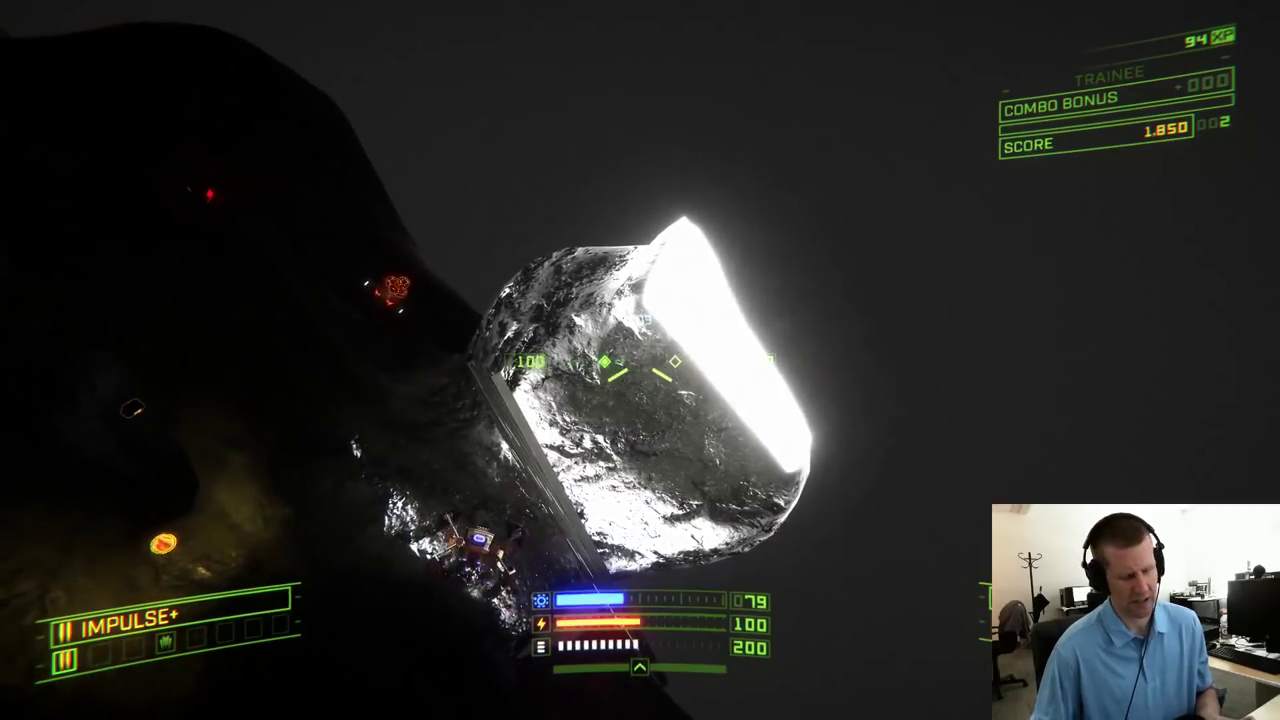
{"action": "key", "text": "e"}
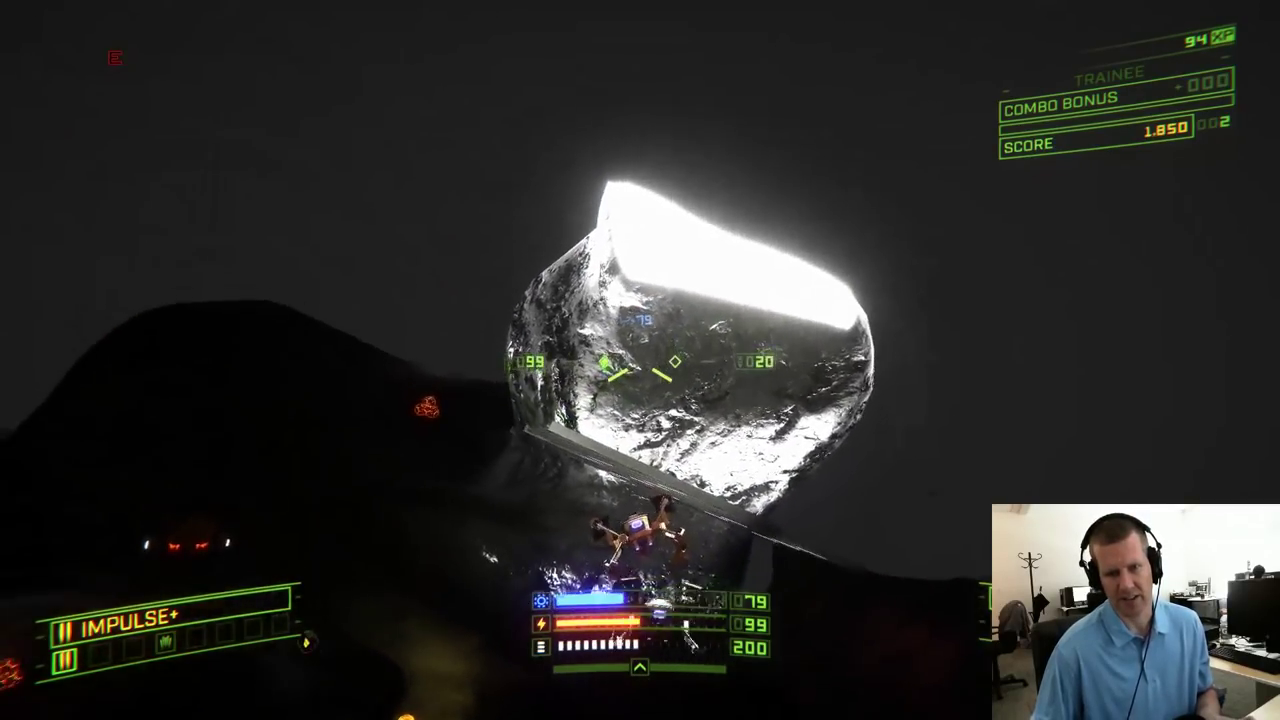
{"action": "key", "text": "a"}
{"action": "key", "text": "w"}
{"action": "key", "text": "w"}
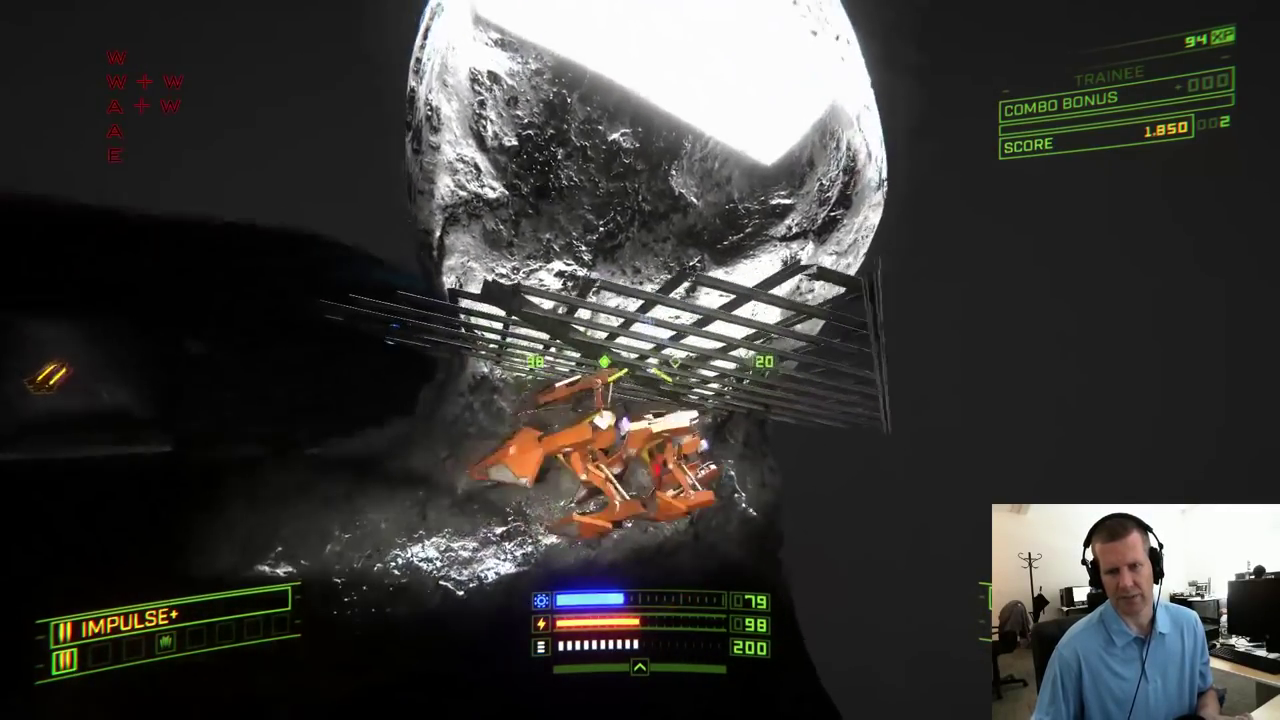
Fly beneath the grated skylight shaft and examine how its light falls on the surrounding dark cave
{"action": "key", "text": "w"}
{"action": "key", "text": "s"}
{"action": "key", "text": "a"}
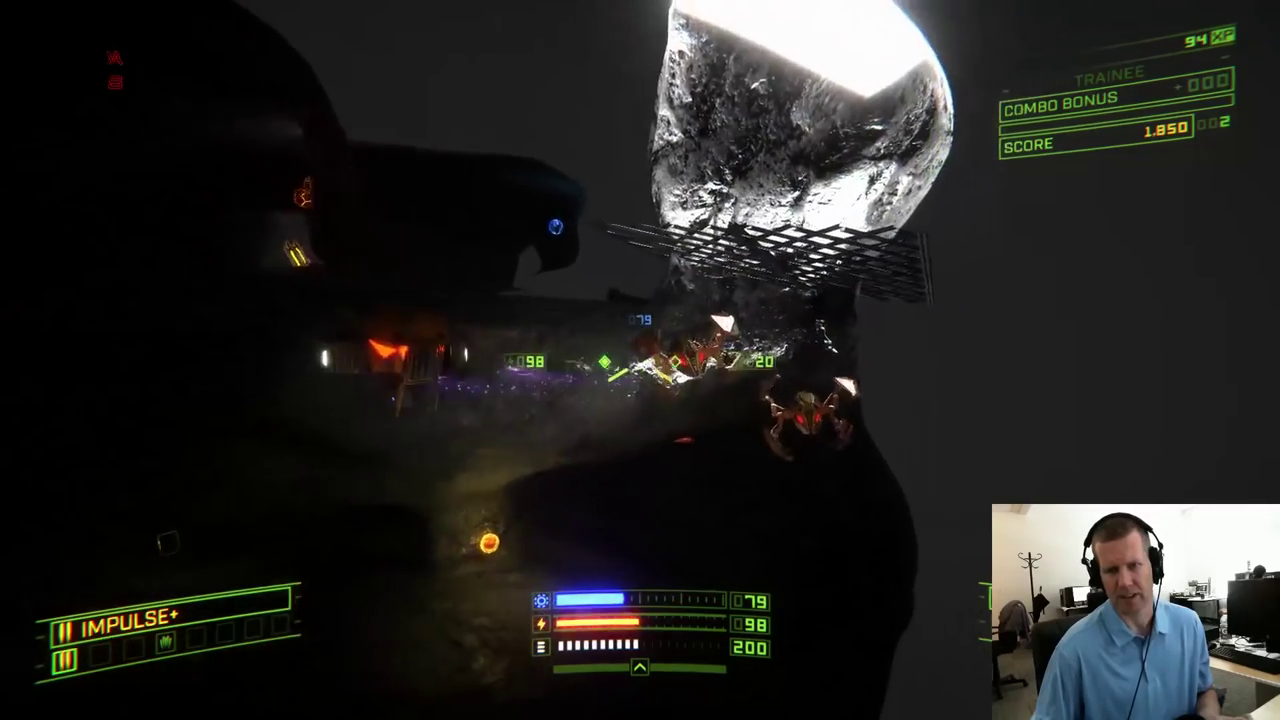
{"action": "key", "text": "w"}
{"action": "key", "text": "a"}
{"action": "key", "text": "d"}
{"action": "key", "text": "w"}
{"action": "key", "text": "w"}
{"action": "key", "text": "d"}
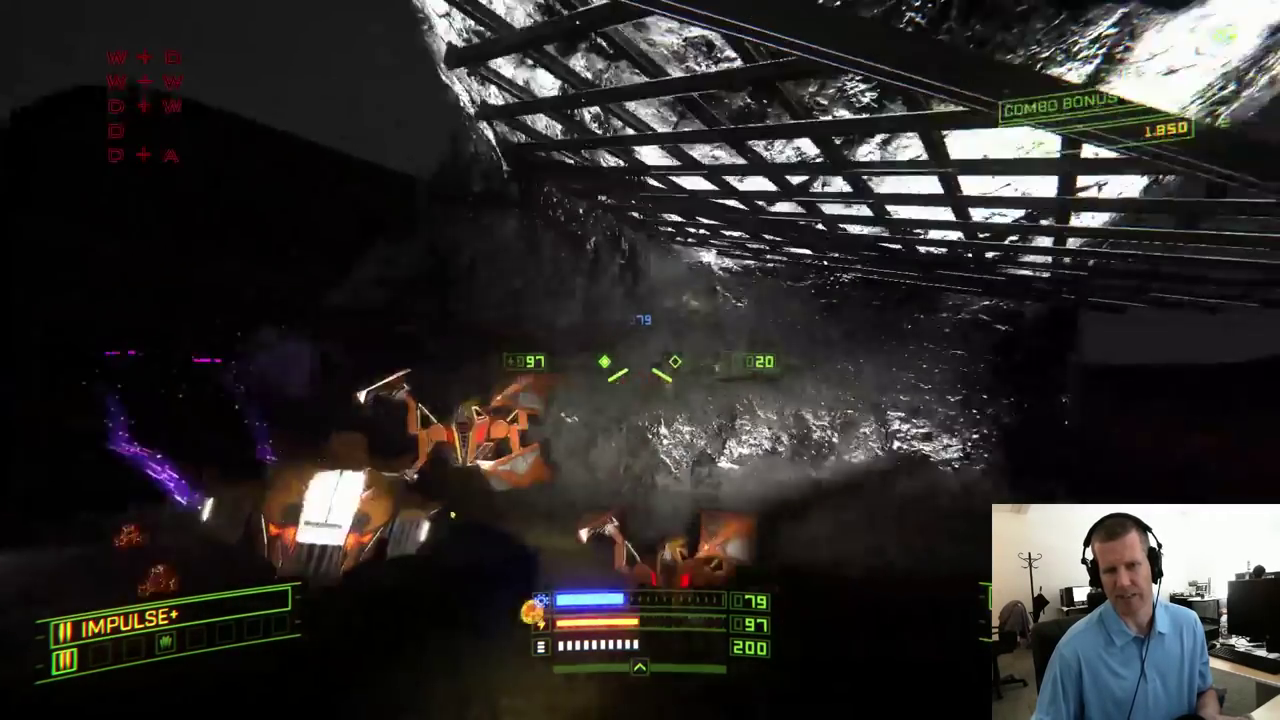
{"action": "key", "text": "a"}
{"action": "key", "text": "e"}
{"action": "key", "text": "s"}
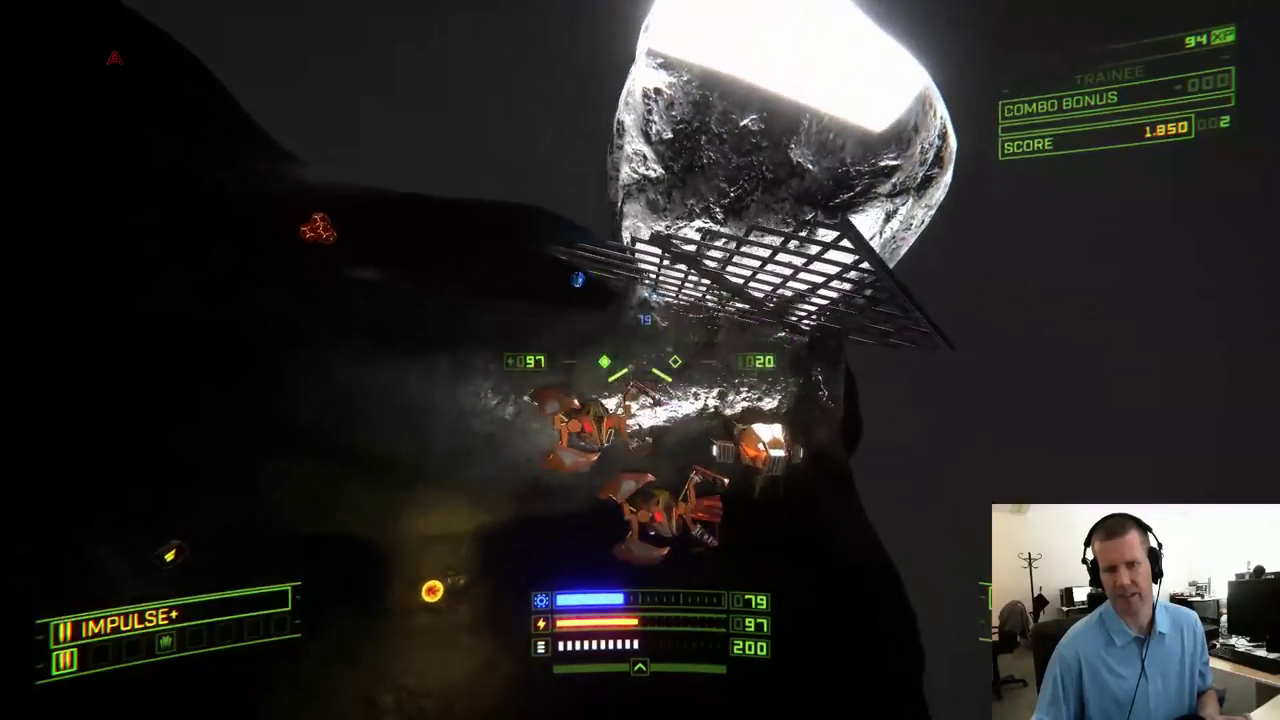
{"action": "key", "text": "a"}
{"action": "key", "text": "w"}
{"action": "key", "text": "d"}
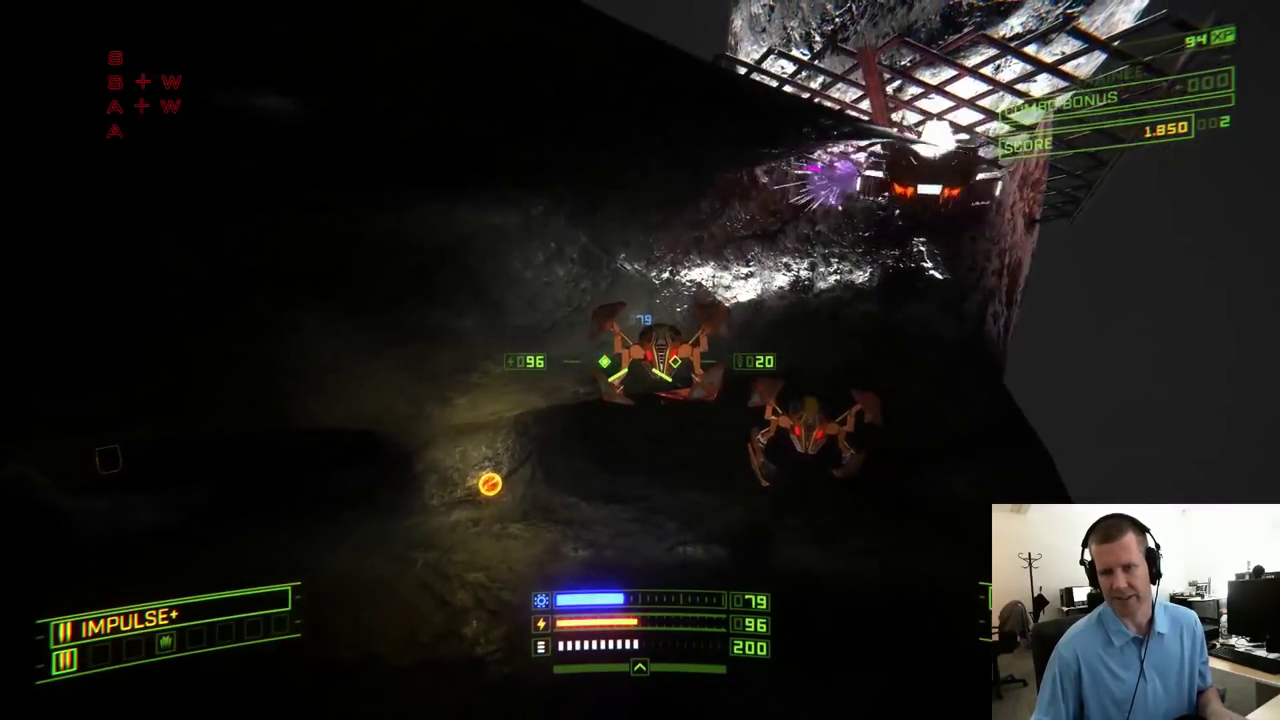
Quit the challenge run, confirm leaving the level and return to the level editor
{"action": "key", "text": "Escape"}
{"action": "left_click", "coordinate": [668, 452]}
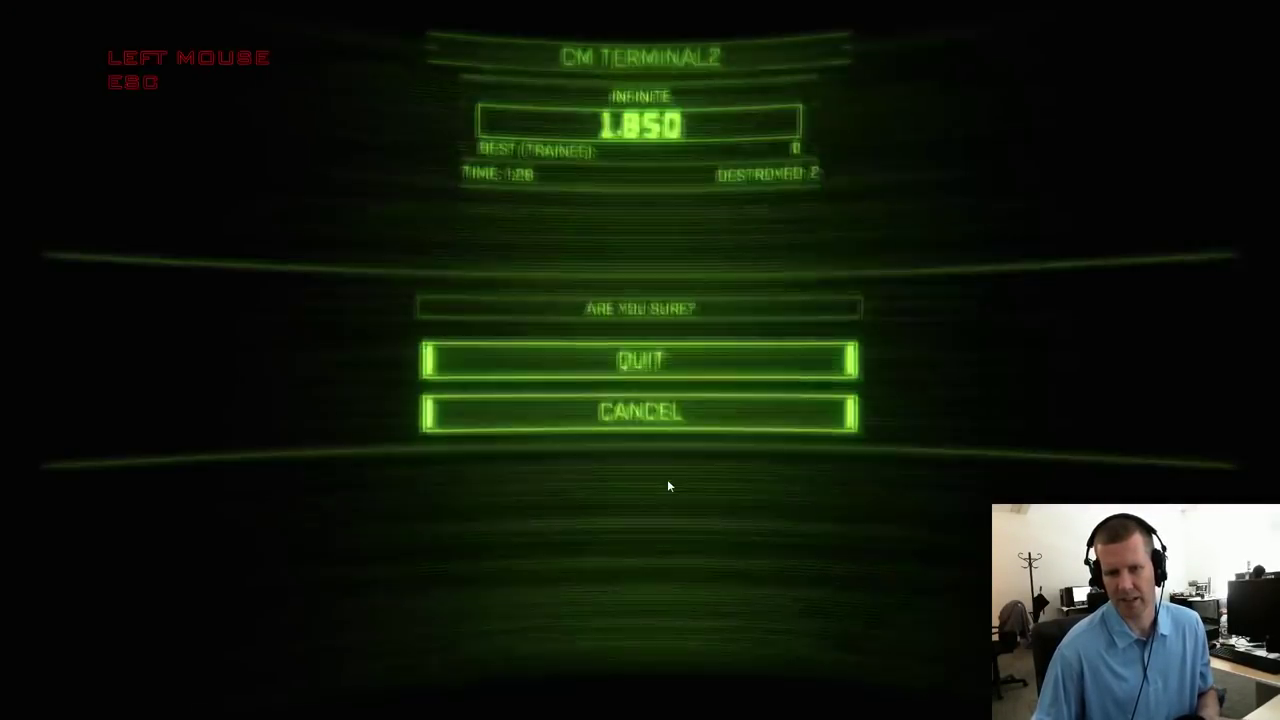
{"action": "left_click", "coordinate": [660, 370]}
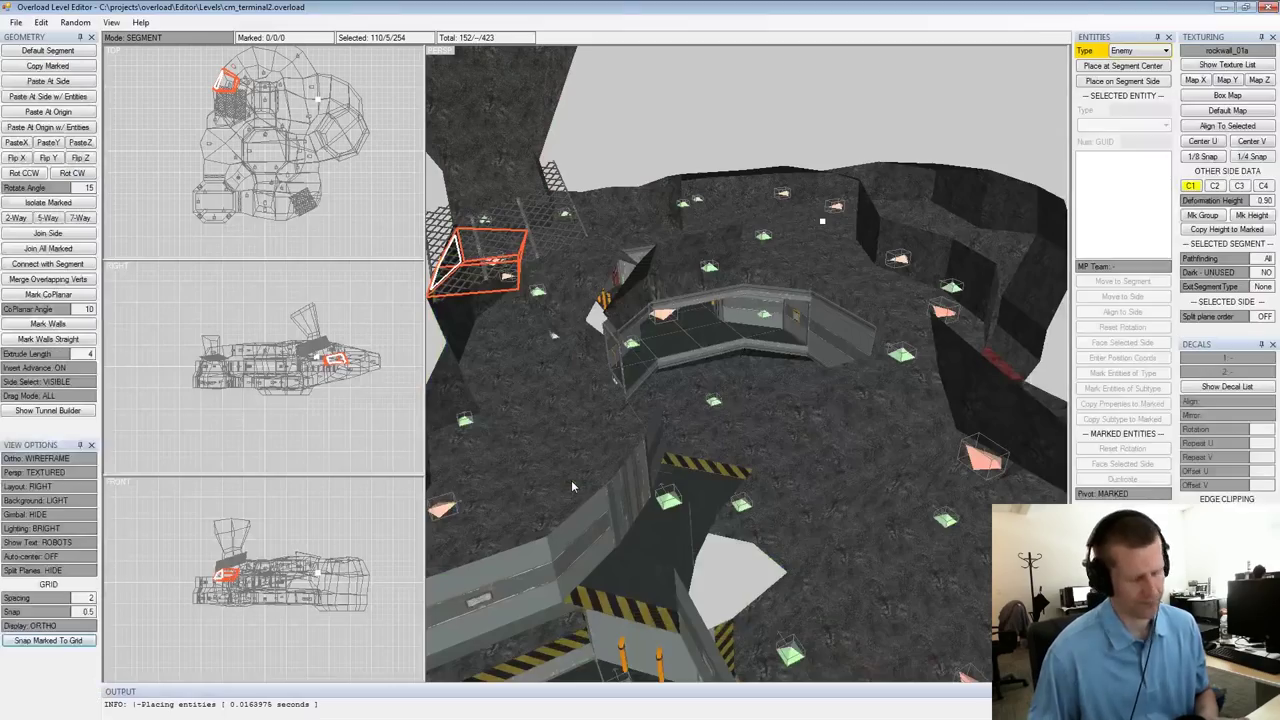
Insert a new segment on the sky-textured top side of the smaller skylight shaft
{"action": "left_click_drag", "start_coordinate": [601, 299], "coordinate": [665, 262], "text": "alt"}
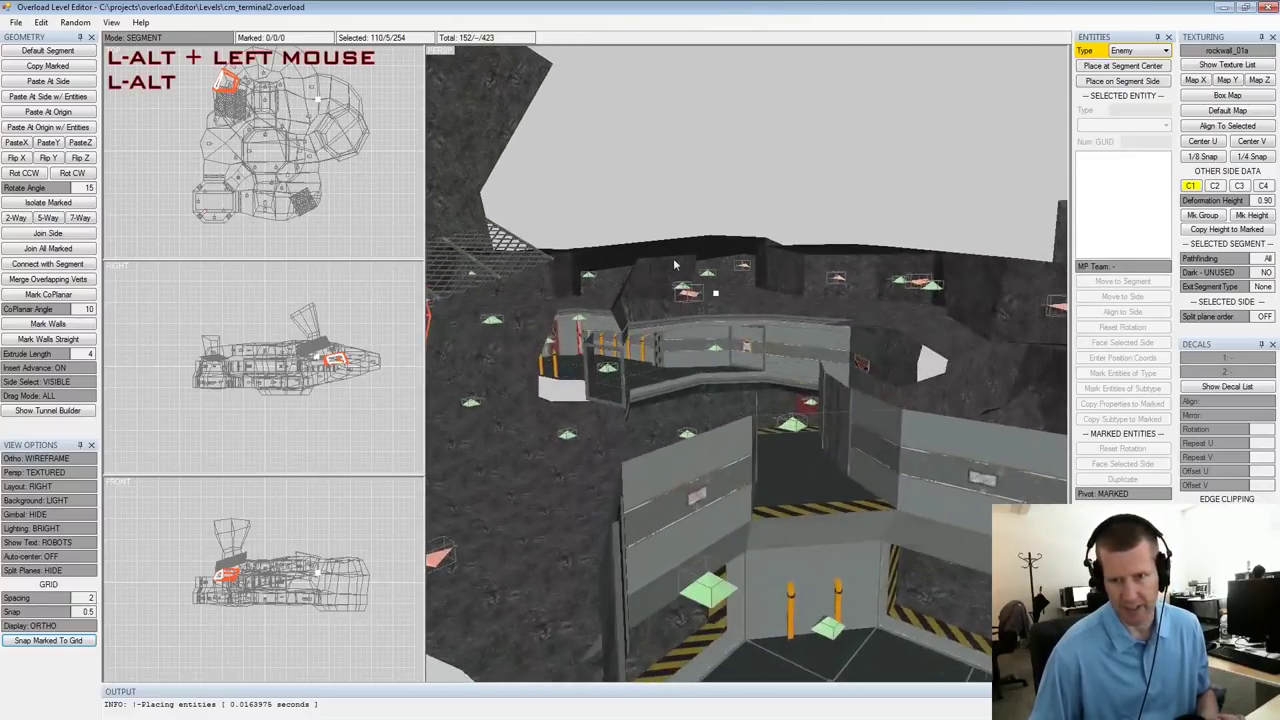
{"action": "middle_click_drag", "start_coordinate": [665, 262], "coordinate": [636, 304], "text": "alt"}
{"action": "left_click_drag", "start_coordinate": [636, 304], "coordinate": [785, 268], "text": "alt"}
{"action": "scroll", "coordinate": [748, 266], "scroll_direction": "up", "scroll_amount": 3, "text": "alt"}
{"action": "middle_click_drag", "start_coordinate": [785, 268], "coordinate": [720, 331], "text": "alt"}
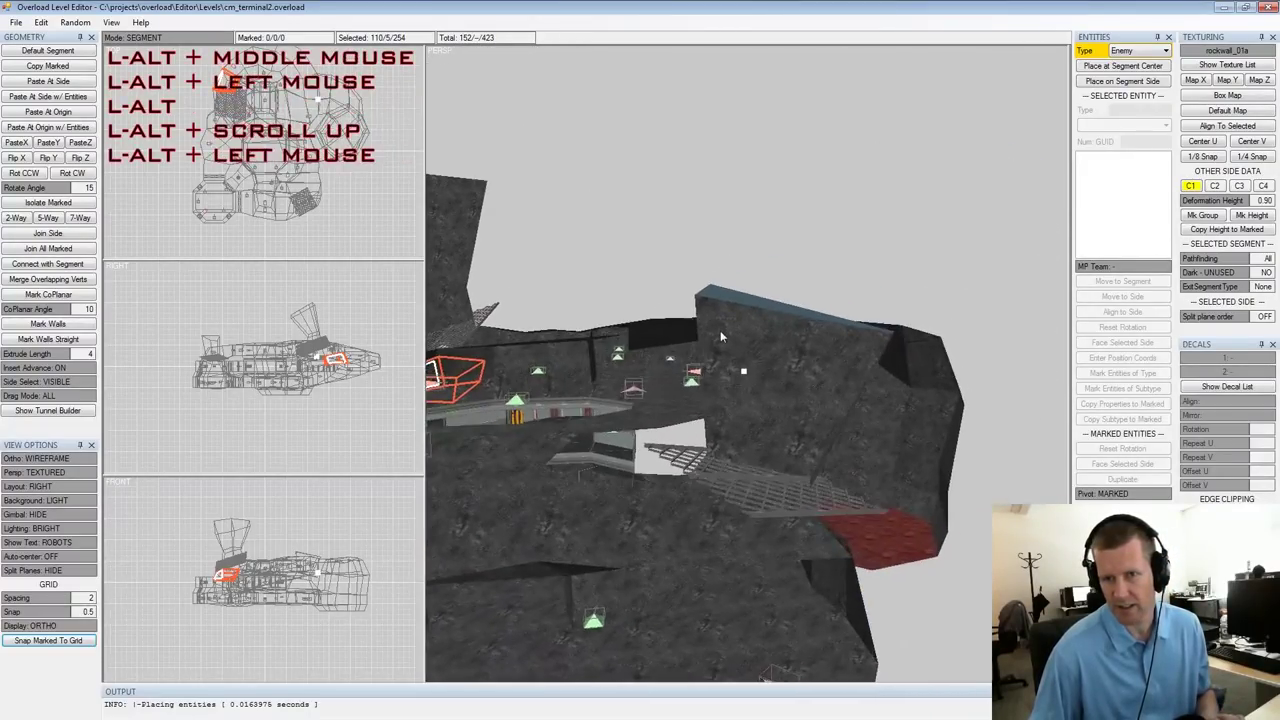
{"action": "left_click_drag", "start_coordinate": [720, 331], "coordinate": [756, 287], "text": "alt"}
{"action": "left_click", "coordinate": [780, 268]}
{"action": "key", "text": "Tab"}
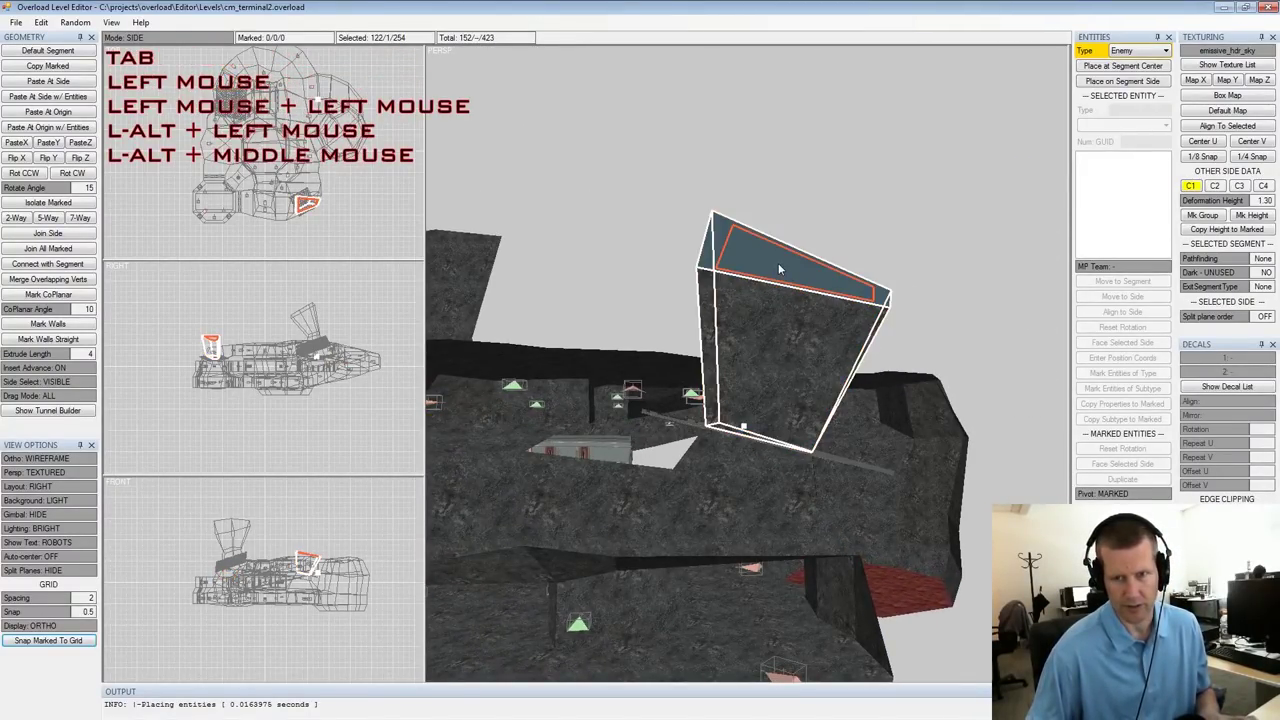
{"action": "key", "text": "Insert"}
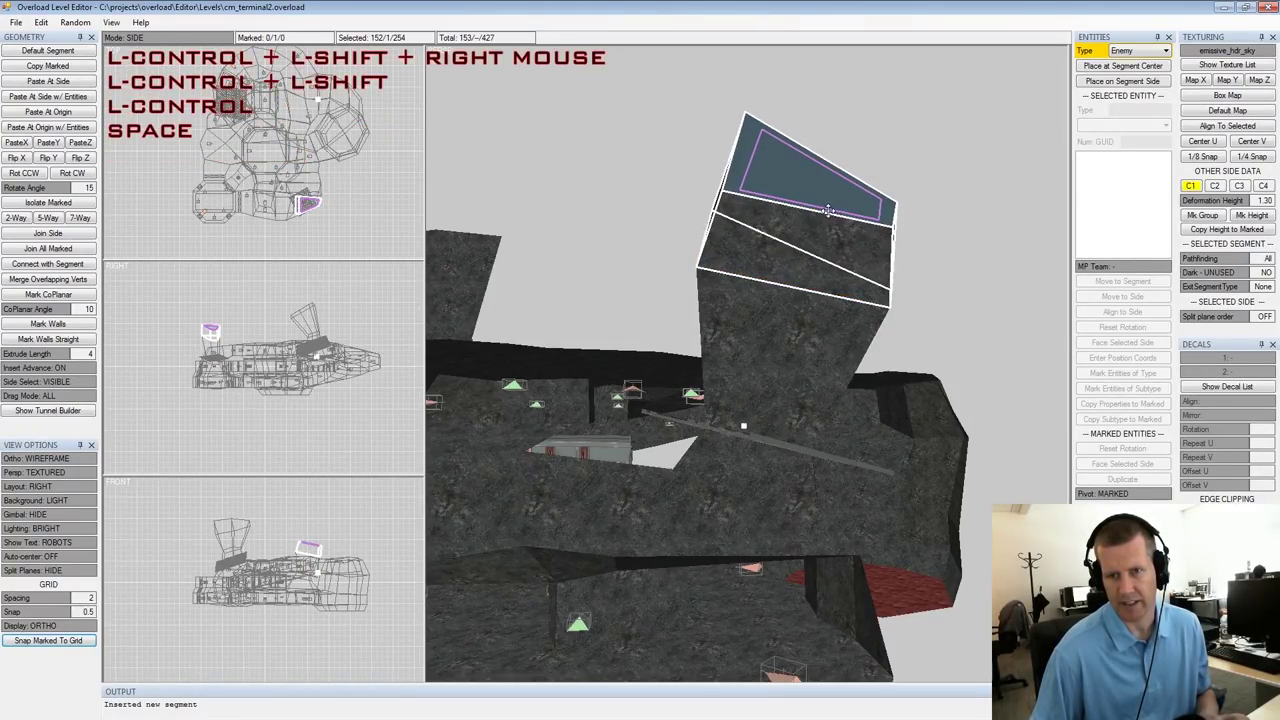
Raise the marked sky side of the new segment to make the smaller skylight shaft taller
{"action": "left_click_drag", "start_coordinate": [818, 235], "coordinate": [930, 238], "text": "alt"}
{"action": "middle_click_drag", "start_coordinate": [930, 238], "coordinate": [846, 314], "text": "alt"}
{"action": "scroll", "coordinate": [835, 319], "scroll_direction": "up", "scroll_amount": 2, "text": "alt"}
{"action": "left_click", "coordinate": [824, 338], "text": "ctrl"}
{"action": "left_click_drag", "start_coordinate": [809, 329], "coordinate": [693, 393], "text": "alt"}
{"action": "right_click_drag", "start_coordinate": [737, 401], "coordinate": [753, 332], "text": "shift"}
{"action": "middle_click_drag", "start_coordinate": [753, 333], "coordinate": [774, 287]}
{"action": "scroll", "coordinate": [774, 287], "scroll_direction": "down", "scroll_amount": 2}
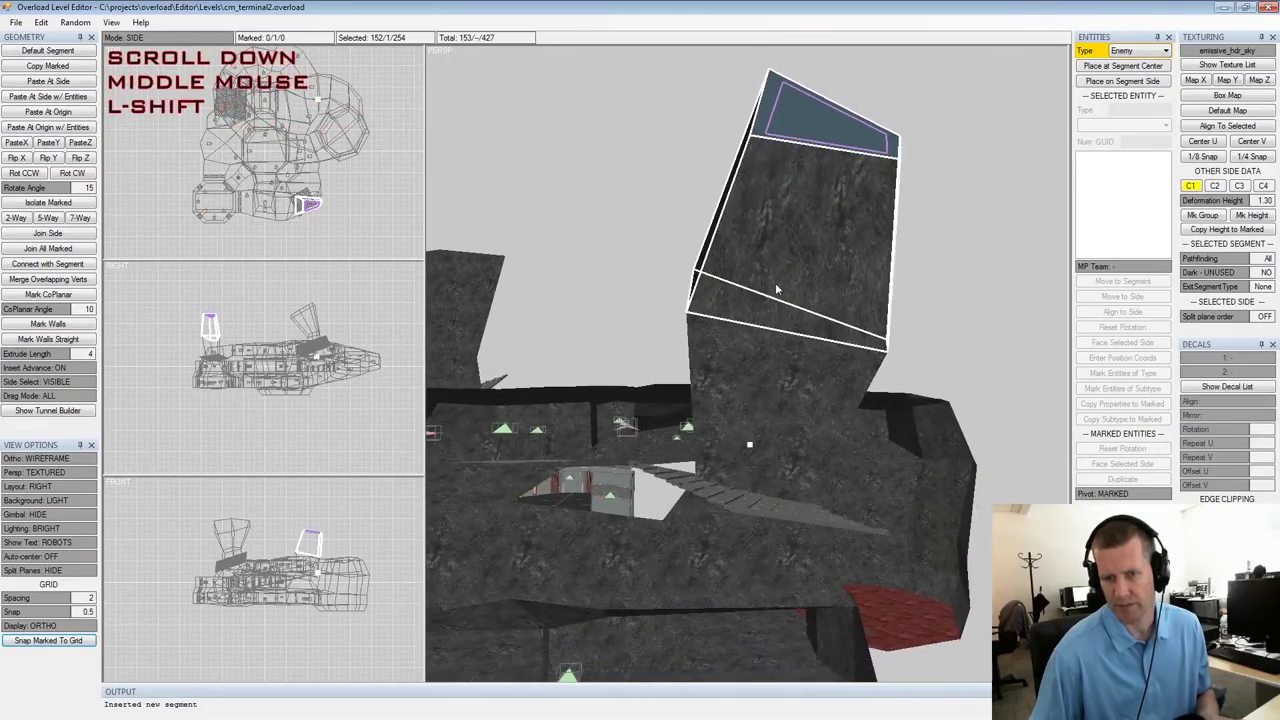
Select the side of the segment below the smaller shaft and show the level's split planes
{"action": "left_click_drag", "start_coordinate": [842, 306], "coordinate": [826, 315], "text": "alt"}
{"action": "scroll", "coordinate": [826, 315], "scroll_direction": "up", "scroll_amount": 2, "text": "alt"}
{"action": "middle_click_drag", "start_coordinate": [826, 315], "coordinate": [792, 301], "text": "alt"}
{"action": "left_click_drag", "start_coordinate": [792, 300], "coordinate": [797, 276], "text": "alt"}
{"action": "middle_click_drag", "start_coordinate": [797, 276], "coordinate": [786, 281], "text": "alt"}
{"action": "scroll", "coordinate": [786, 281], "scroll_direction": "down", "scroll_amount": 1, "text": "alt"}
{"action": "left_click_drag", "start_coordinate": [786, 281], "coordinate": [736, 388], "text": "alt"}
{"action": "scroll", "coordinate": [770, 335], "scroll_direction": "up", "scroll_amount": 1, "text": "alt"}
{"action": "left_click", "coordinate": [737, 428]}
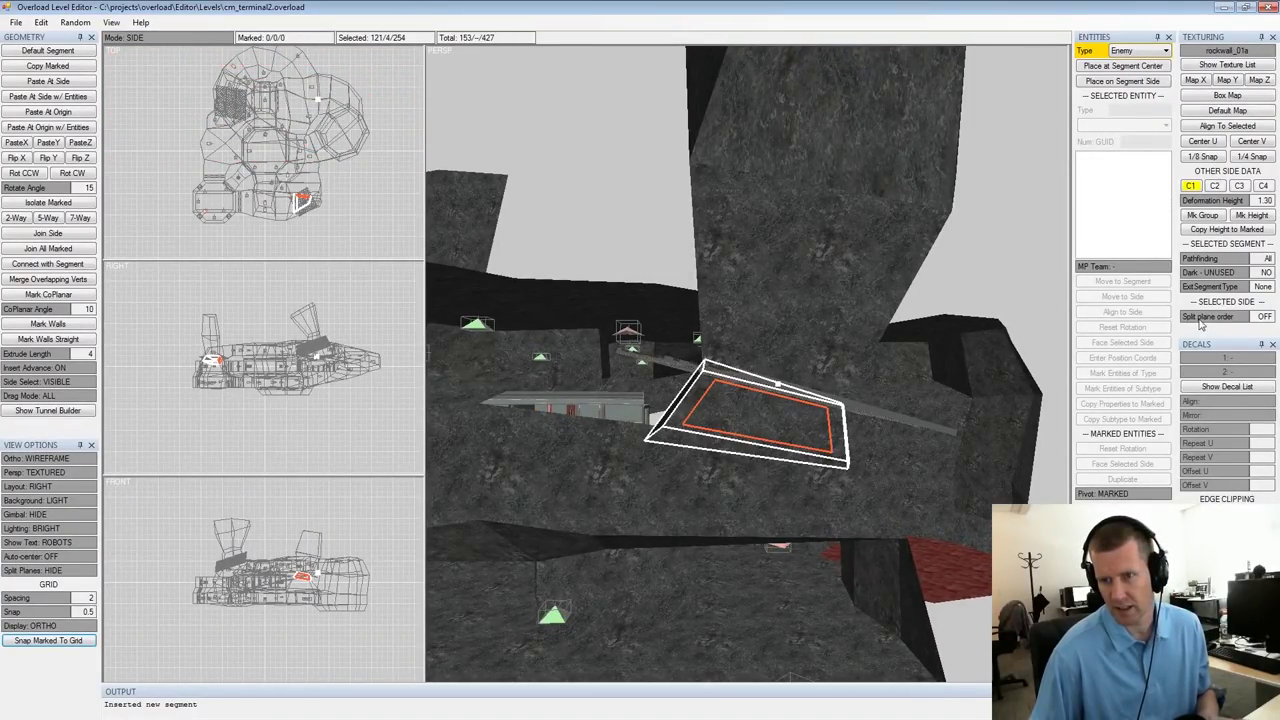
{"action": "left_click_drag", "start_coordinate": [837, 491], "coordinate": [826, 455], "text": "alt"}
{"action": "middle_click_drag", "start_coordinate": [826, 455], "coordinate": [818, 402], "text": "alt"}
{"action": "scroll", "coordinate": [818, 402], "scroll_direction": "down", "scroll_amount": 1, "text": "alt"}
{"action": "mouse_move", "coordinate": [818, 402]}
{"action": "left_mouse_down", "text": "alt"}
{"action": "mouse_move", "coordinate": [811, 434]}
{"action": "mouse_move", "coordinate": [812, 399]}
{"action": "mouse_move", "coordinate": [810, 411]}
{"action": "left_mouse_up", "text": "alt"}
{"action": "scroll", "coordinate": [805, 409], "scroll_direction": "up", "scroll_amount": 1, "text": "alt"}
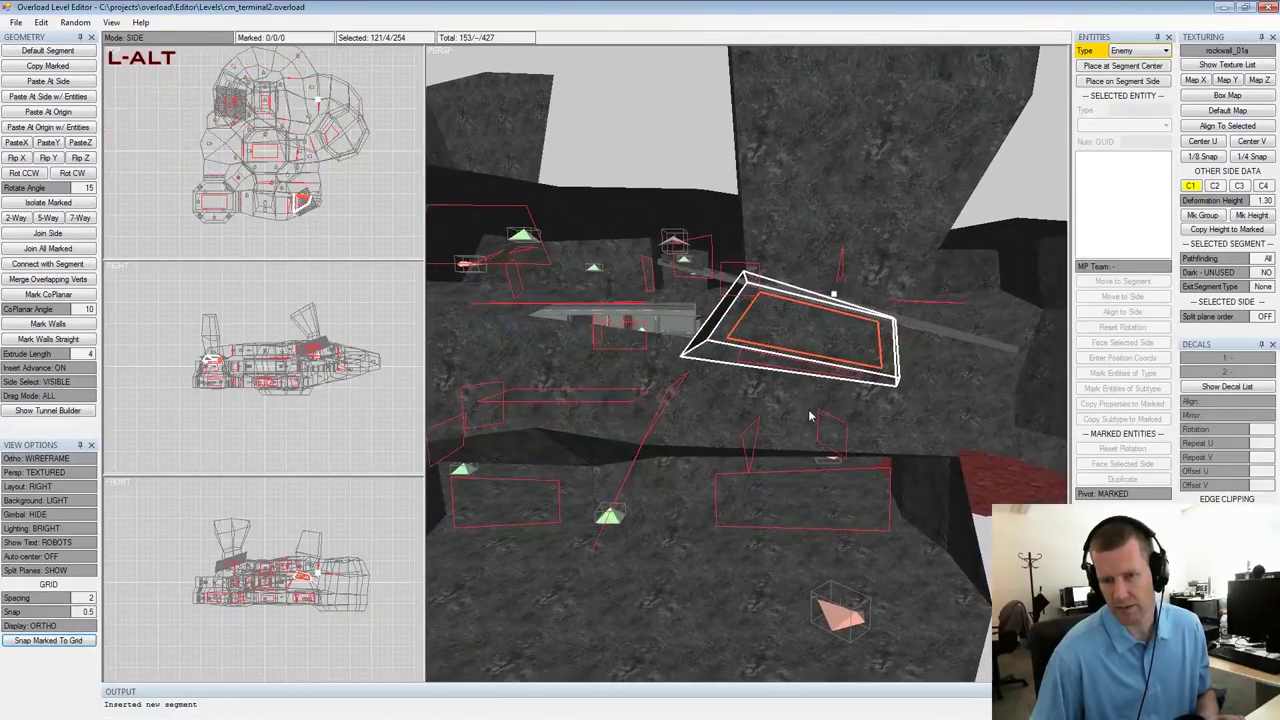
Examine the split planes around the smaller shaft, hide them again and select the new shaft segment
{"action": "middle_click_drag", "start_coordinate": [810, 412], "coordinate": [765, 480], "text": "alt"}
{"action": "scroll", "coordinate": [762, 482], "scroll_direction": "down", "scroll_amount": 1, "text": "alt"}
{"action": "left_click_drag", "start_coordinate": [761, 390], "coordinate": [775, 378], "text": "alt"}
{"action": "middle_click_drag", "start_coordinate": [775, 378], "coordinate": [767, 392], "text": "alt"}
{"action": "left_click_drag", "start_coordinate": [767, 391], "coordinate": [793, 356], "text": "alt"}
{"action": "middle_click_drag", "start_coordinate": [793, 356], "coordinate": [830, 304], "text": "alt"}
{"action": "scroll", "coordinate": [830, 304], "scroll_direction": "down", "scroll_amount": 1, "text": "alt"}
{"action": "left_click_drag", "start_coordinate": [830, 304], "coordinate": [764, 427], "text": "alt"}
{"action": "scroll", "coordinate": [764, 427], "scroll_direction": "up", "scroll_amount": 2, "text": "alt"}
{"action": "middle_click_drag", "start_coordinate": [765, 431], "coordinate": [720, 486], "text": "alt"}
{"action": "scroll", "coordinate": [720, 486], "scroll_direction": "down", "scroll_amount": 2, "text": "alt"}
{"action": "left_click_drag", "start_coordinate": [720, 486], "coordinate": [775, 390], "text": "alt"}
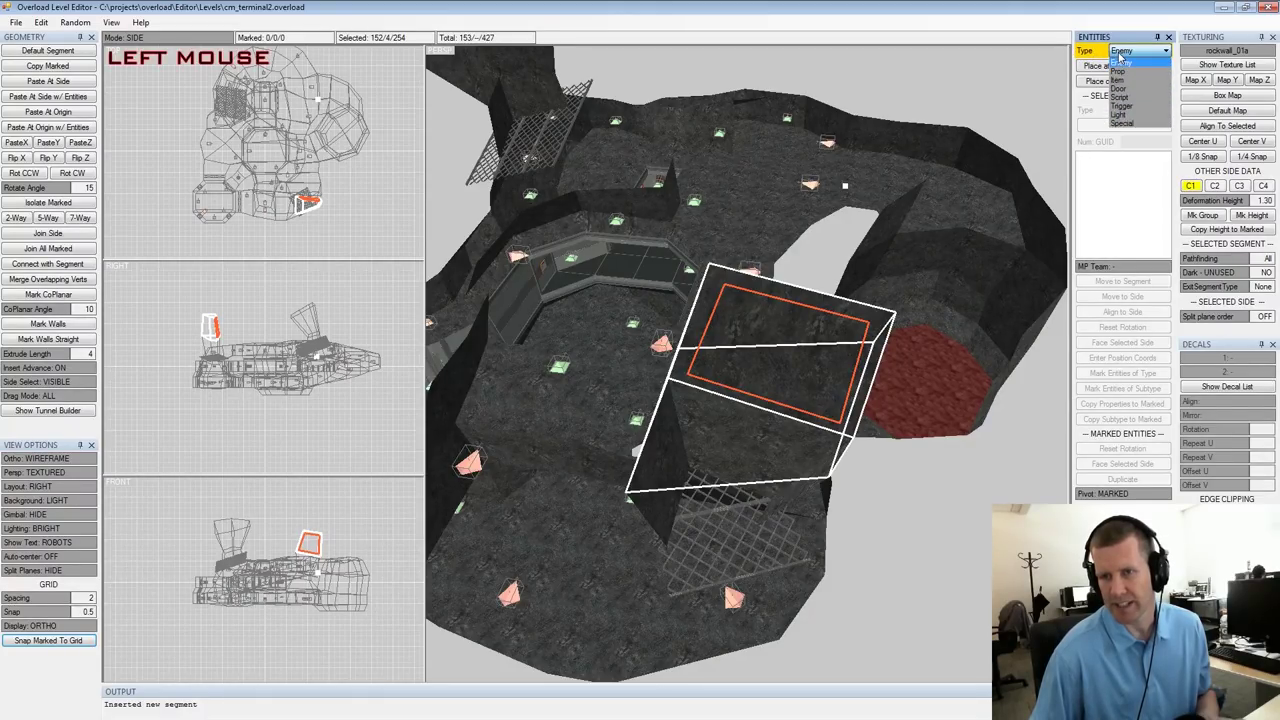
Select the bottom side of the new shaft segment and place a light entity at the segment's center
{"action": "left_click_drag", "start_coordinate": [911, 333], "coordinate": [850, 310], "text": "alt"}
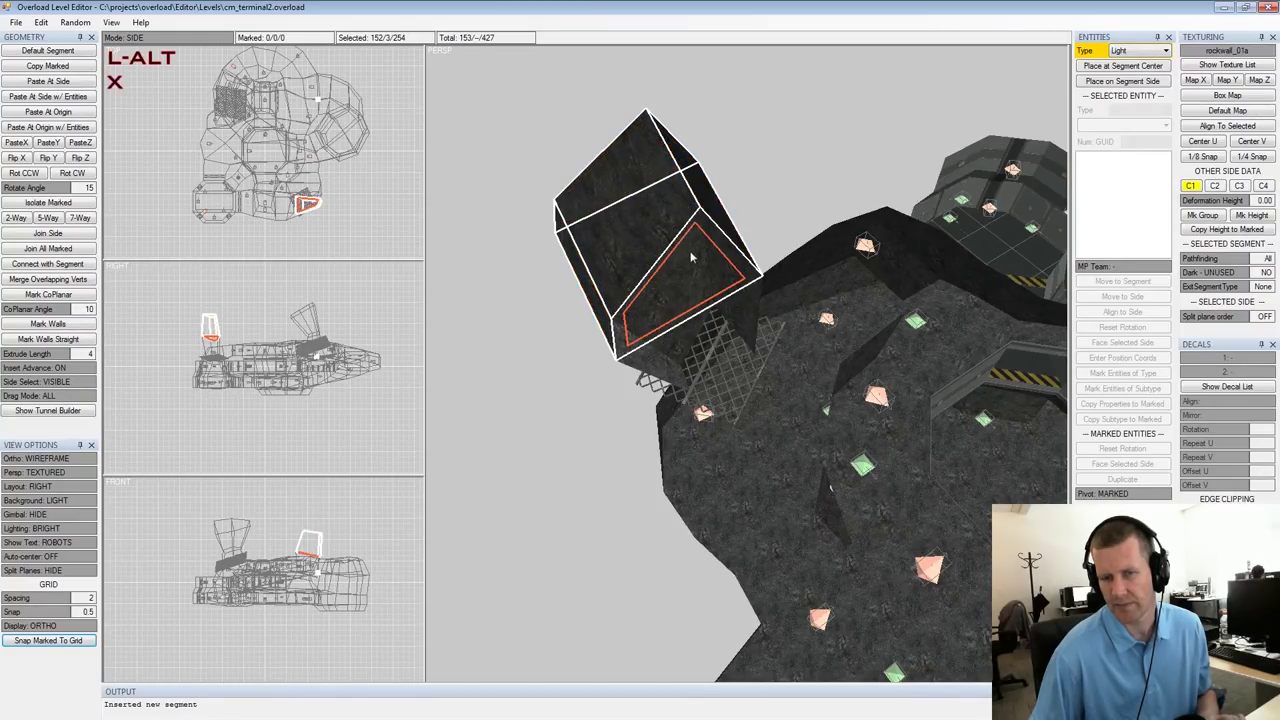
{"action": "left_click_drag", "start_coordinate": [688, 257], "coordinate": [893, 210], "text": "alt"}
{"action": "scroll", "coordinate": [841, 257], "scroll_direction": "up", "scroll_amount": 3, "text": "alt"}
{"action": "middle_click_drag", "start_coordinate": [808, 280], "coordinate": [802, 318], "text": "alt"}
{"action": "left_click_drag", "start_coordinate": [802, 318], "coordinate": [905, 290], "text": "alt"}
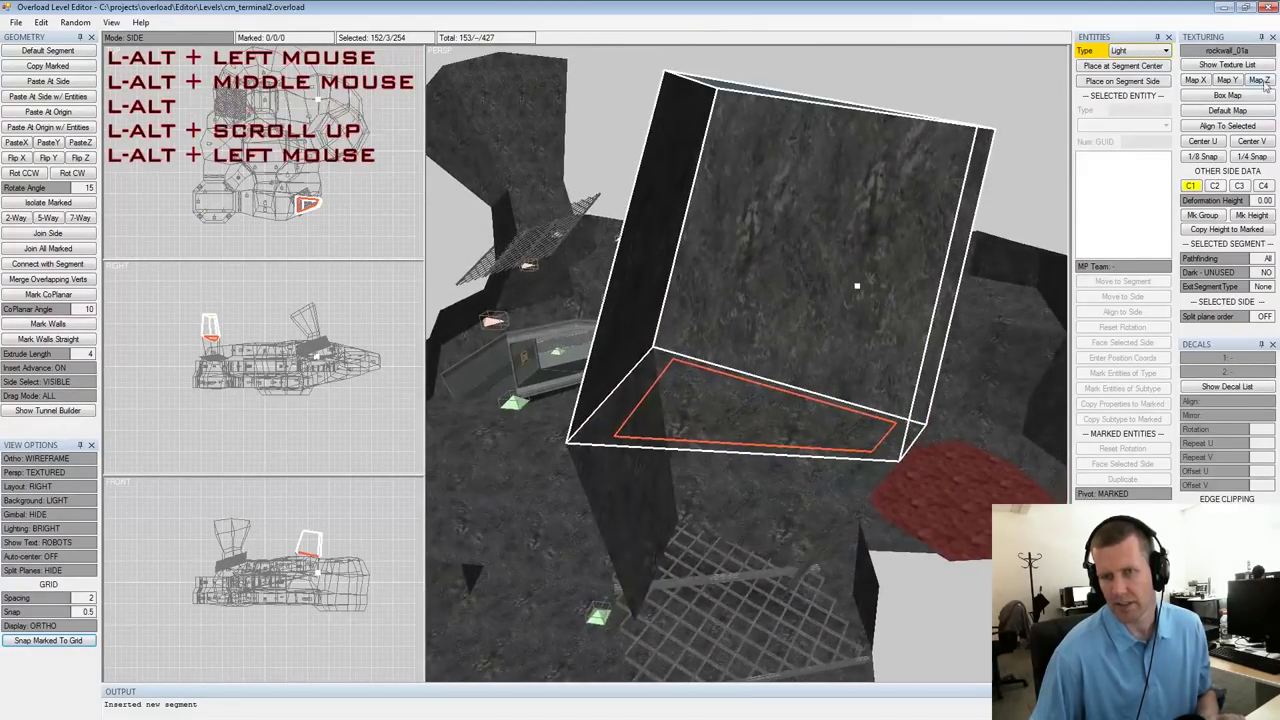
{"action": "key", "text": "Tab"}
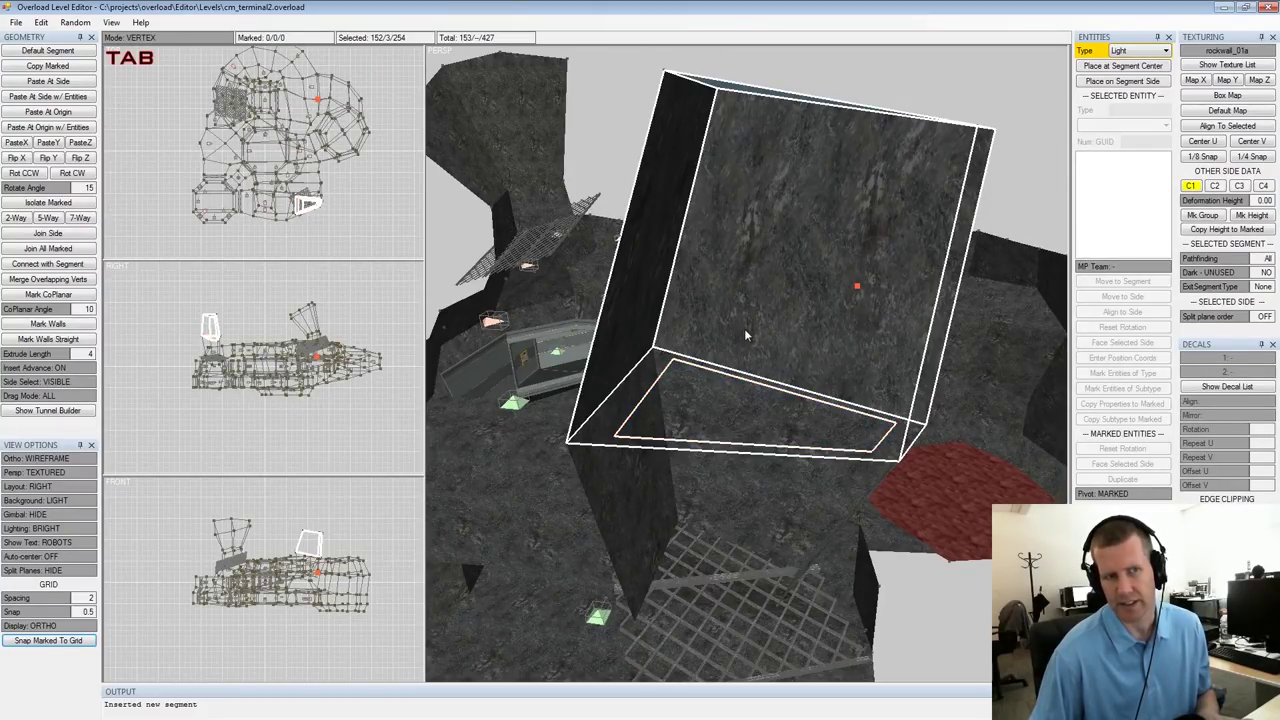
{"action": "left_click", "coordinate": [1125, 69]}
Examine the position and direction of the new light inside the shaft segment from several angles
{"action": "left_click_drag", "start_coordinate": [835, 245], "coordinate": [737, 249], "text": "alt"}
{"action": "scroll", "coordinate": [737, 249], "scroll_direction": "down", "scroll_amount": 3, "text": "alt"}
{"action": "middle_click_drag", "start_coordinate": [737, 249], "coordinate": [759, 230], "text": "alt"}
{"action": "left_click_drag", "start_coordinate": [759, 230], "coordinate": [702, 410], "text": "alt"}
{"action": "scroll", "coordinate": [698, 425], "scroll_direction": "up", "scroll_amount": 3, "text": "alt"}
{"action": "middle_click_drag", "start_coordinate": [692, 435], "coordinate": [726, 376], "text": "alt"}
{"action": "left_click_drag", "start_coordinate": [726, 376], "coordinate": [800, 288], "text": "alt"}
{"action": "middle_click_drag", "start_coordinate": [799, 282], "coordinate": [774, 290], "text": "alt"}
{"action": "mouse_move", "coordinate": [774, 290]}
{"action": "left_mouse_down", "text": "alt"}
{"action": "mouse_move", "coordinate": [787, 257]}
{"action": "mouse_move", "coordinate": [790, 278]}
{"action": "left_mouse_up", "text": "alt"}
{"action": "middle_click_drag", "start_coordinate": [790, 278], "coordinate": [792, 350], "text": "alt"}
{"action": "scroll", "coordinate": [792, 350], "scroll_direction": "down", "scroll_amount": 4, "text": "alt"}
{"action": "left_click_drag", "start_coordinate": [792, 350], "coordinate": [748, 347], "text": "alt"}
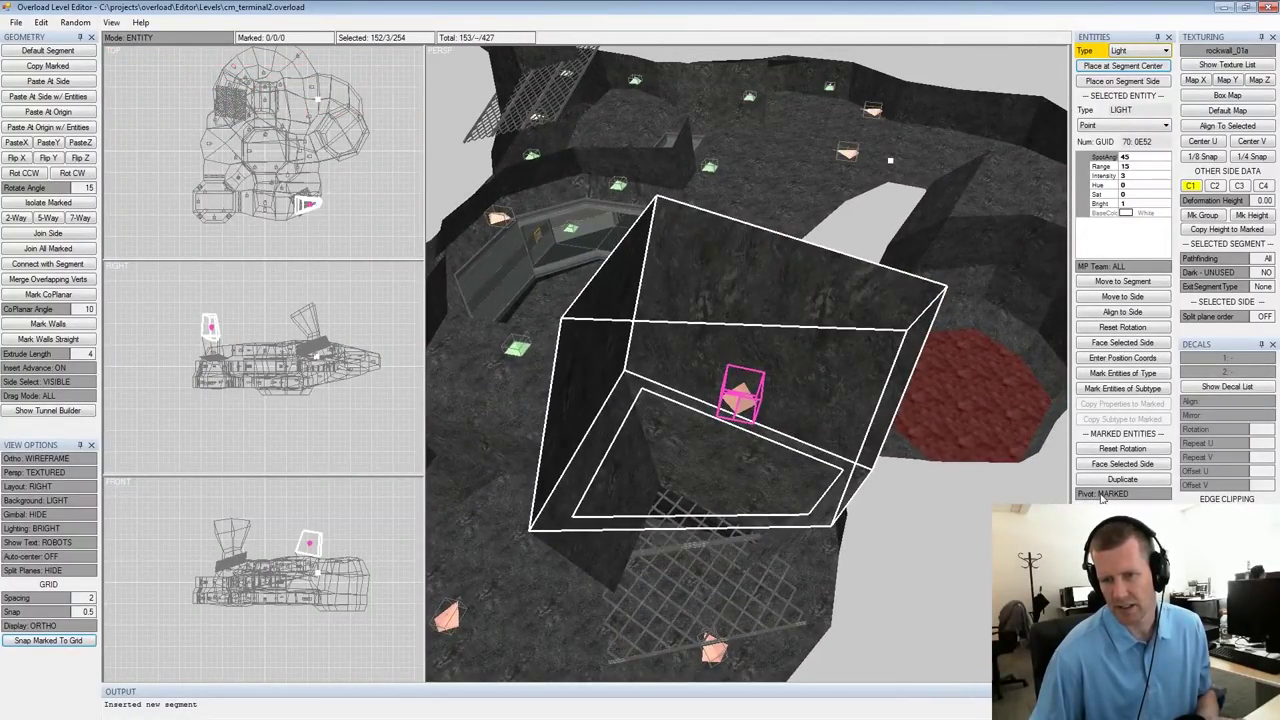
Move the light up toward the sky-textured top of the smaller shaft
{"action": "left_click_drag", "start_coordinate": [793, 443], "coordinate": [796, 392], "text": "alt"}
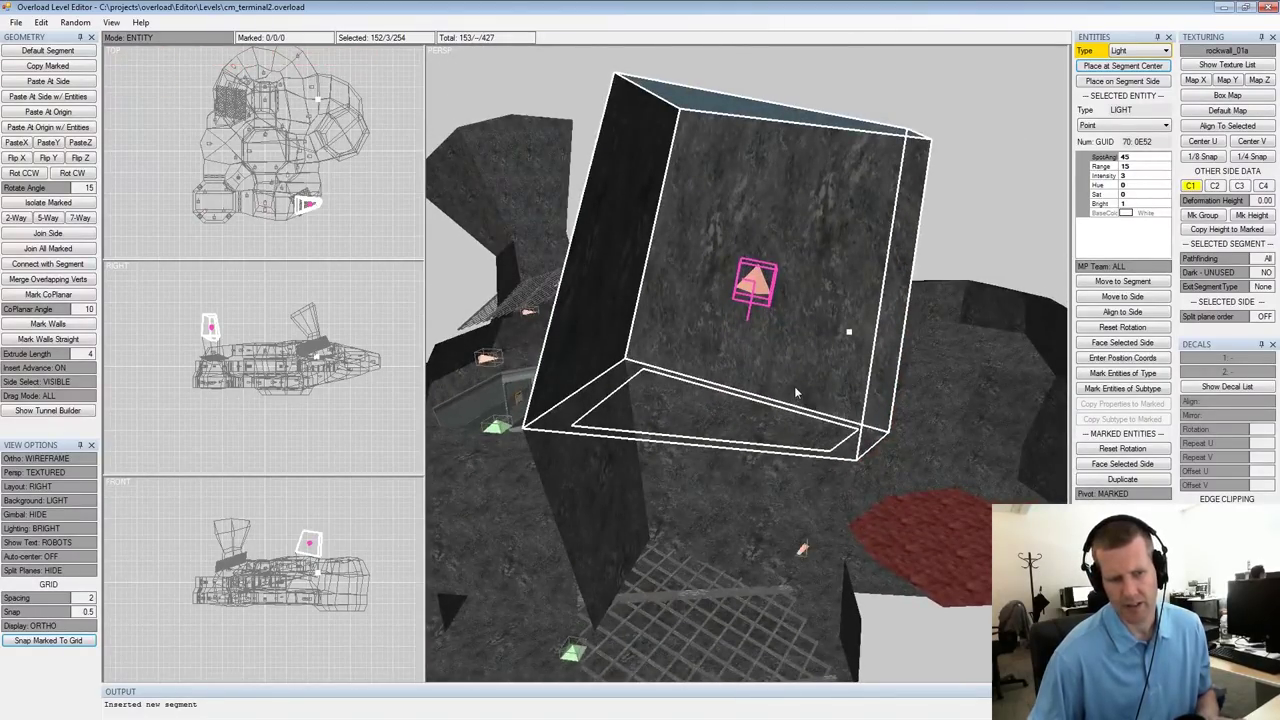
{"action": "key", "text": "KP_8"}
{"action": "key", "text": "KP_8"}
{"action": "key", "text": "KP_8"}
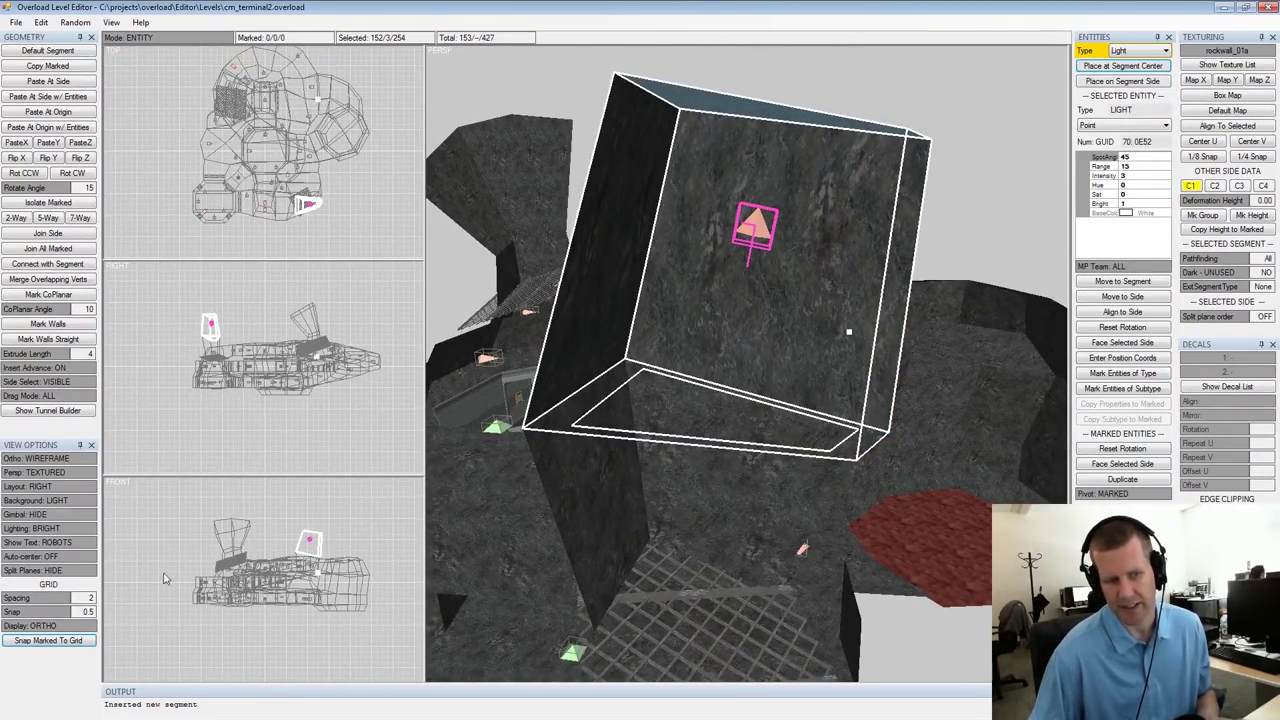
{"action": "mouse_move", "coordinate": [730, 340]}
{"action": "left_mouse_down", "text": "alt"}
{"action": "mouse_move", "coordinate": [822, 326]}
{"action": "mouse_move", "coordinate": [740, 325]}
{"action": "left_mouse_up", "text": "alt"}
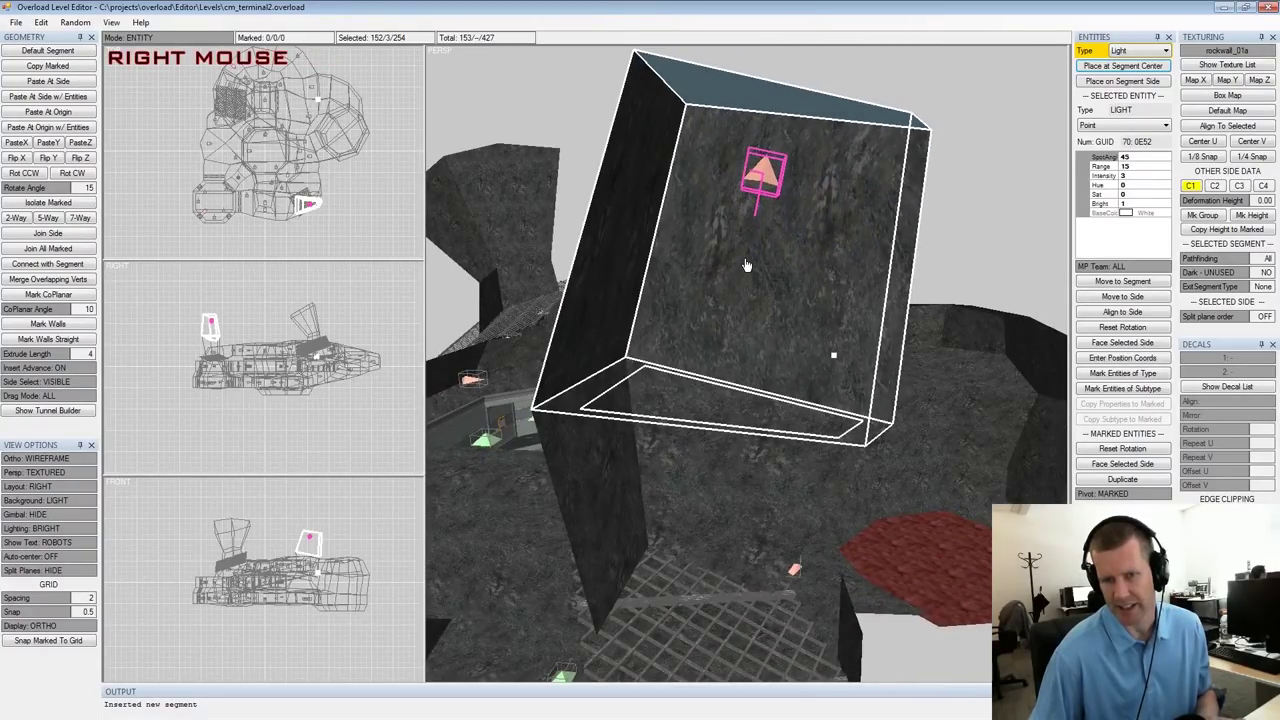
{"action": "key", "text": "KP_8"}
{"action": "key", "text": "KP_2"}
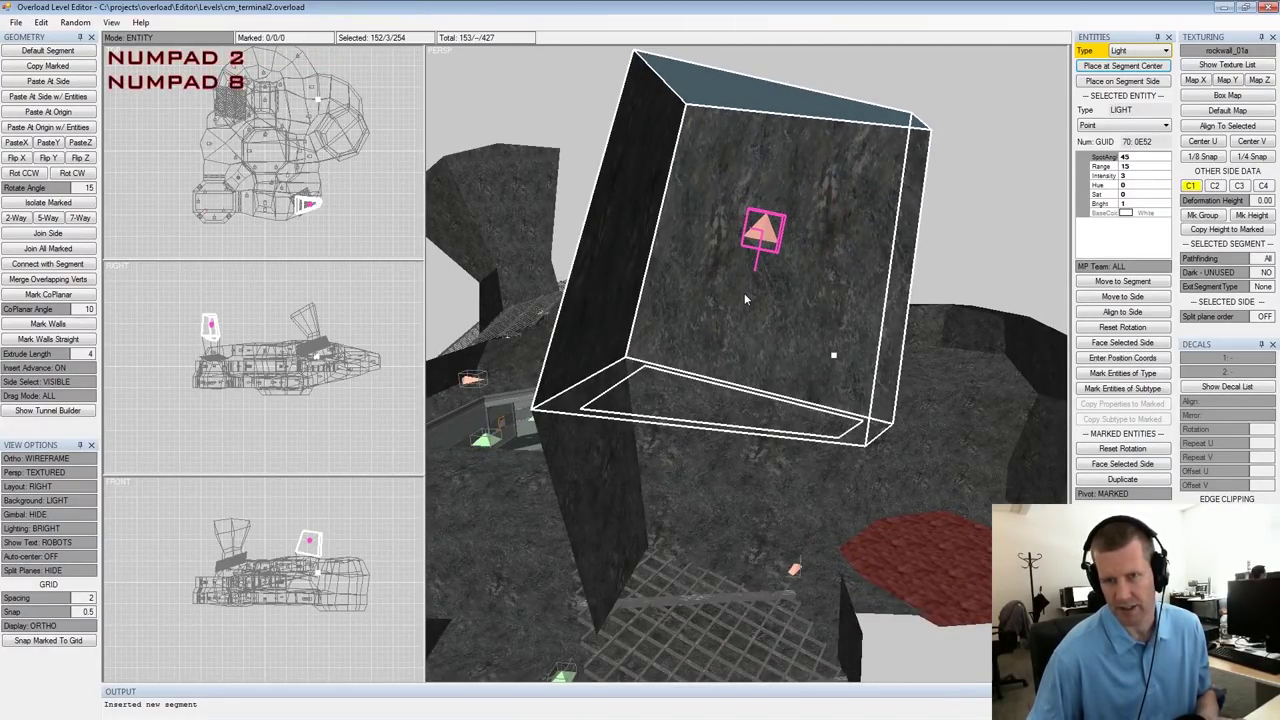
{"action": "key", "text": "KP_8"}
{"action": "key", "text": "KP_8"}
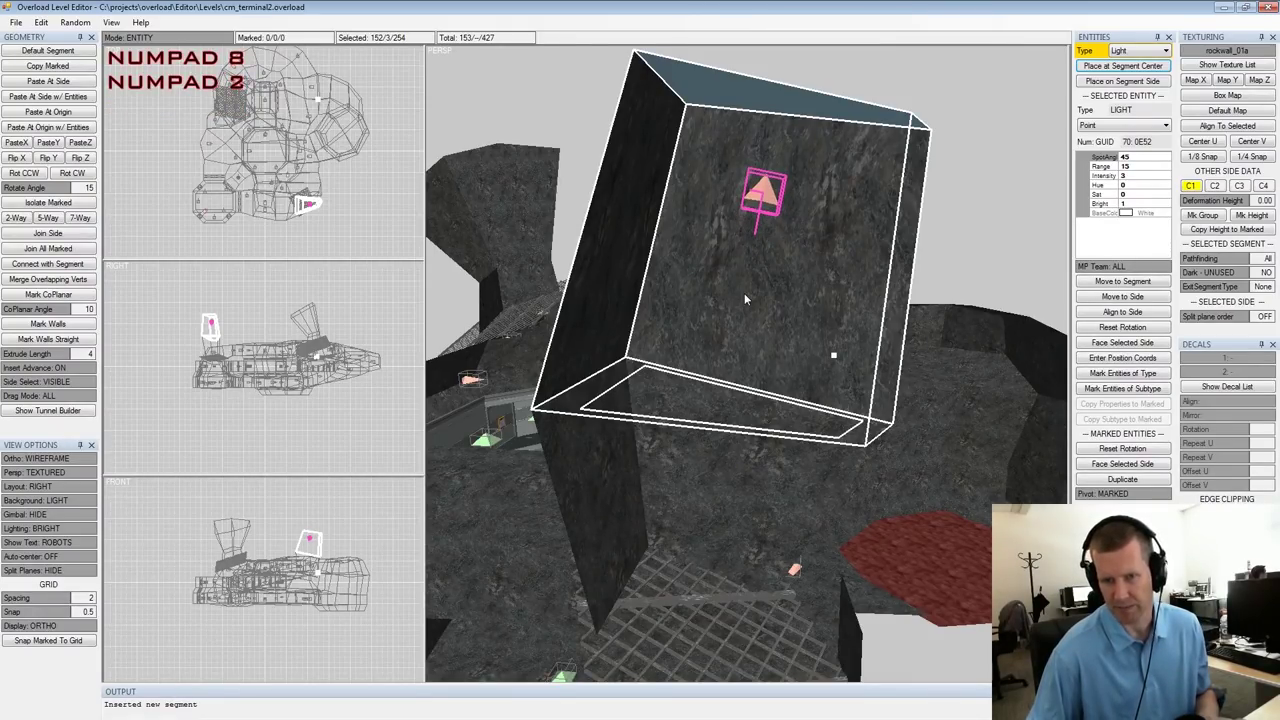
Set the smaller shaft light's spot angle to 70, range to 30 and intensity to 4
{"action": "left_click_drag", "start_coordinate": [744, 293], "coordinate": [784, 298], "text": "alt"}
{"action": "scroll", "coordinate": [784, 298], "scroll_direction": "down", "scroll_amount": 1, "text": "alt"}
{"action": "middle_click_drag", "start_coordinate": [784, 298], "coordinate": [796, 273], "text": "alt"}
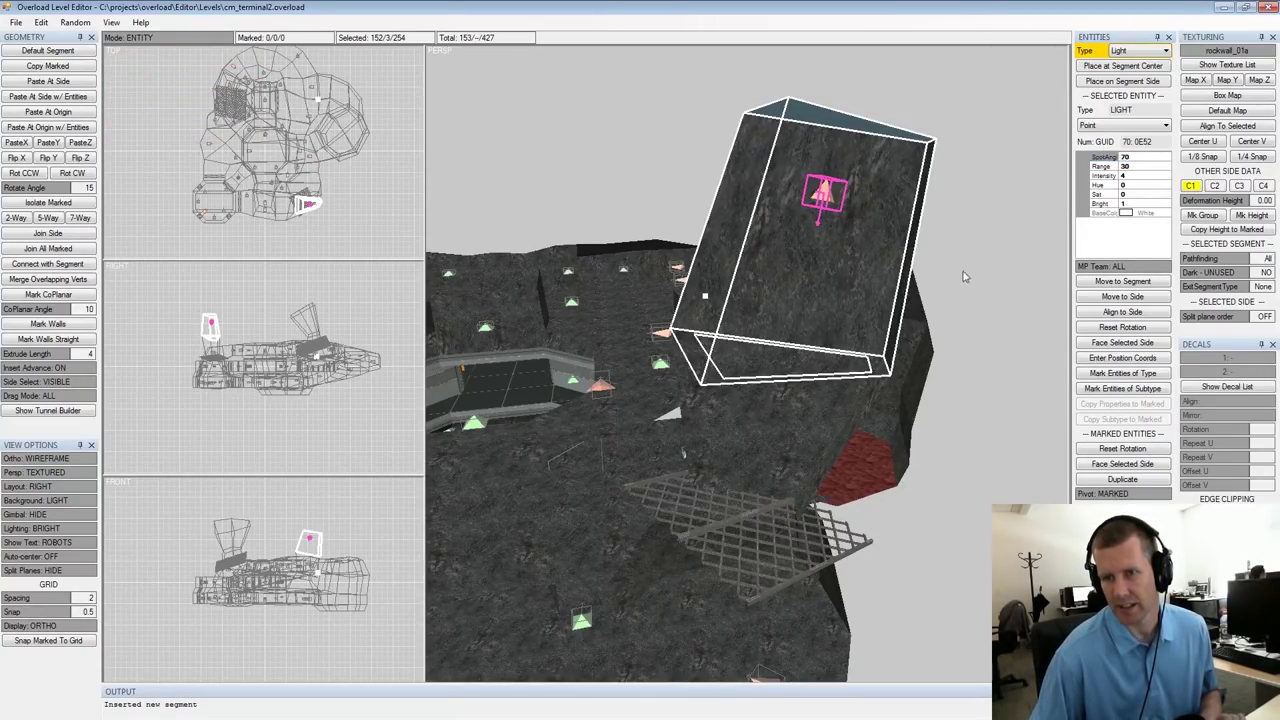
Inspect the smaller shaft's light placement and the larger skylight shaft above the grating from several sides
{"action": "left_click_drag", "start_coordinate": [968, 280], "coordinate": [803, 306], "text": "alt"}
{"action": "middle_click_drag", "start_coordinate": [803, 306], "coordinate": [820, 251], "text": "alt"}
{"action": "mouse_move", "coordinate": [820, 251]}
{"action": "left_mouse_down", "text": "alt"}
{"action": "mouse_move", "coordinate": [904, 214]}
{"action": "mouse_move", "coordinate": [828, 254]}
{"action": "left_mouse_up", "text": "alt"}
{"action": "middle_click_drag", "start_coordinate": [828, 254], "coordinate": [868, 229], "text": "alt"}
{"action": "scroll", "coordinate": [868, 229], "scroll_direction": "down", "scroll_amount": 1, "text": "alt"}
{"action": "left_click_drag", "start_coordinate": [868, 229], "coordinate": [900, 257], "text": "alt"}
{"action": "middle_click_drag", "start_coordinate": [900, 257], "coordinate": [917, 234], "text": "alt"}
{"action": "scroll", "coordinate": [917, 234], "scroll_direction": "down", "scroll_amount": 1, "text": "alt"}
{"action": "left_click_drag", "start_coordinate": [917, 234], "coordinate": [950, 268], "text": "alt"}
{"action": "middle_click_drag", "start_coordinate": [950, 268], "coordinate": [925, 259], "text": "alt"}
{"action": "left_click_drag", "start_coordinate": [925, 259], "coordinate": [790, 256], "text": "alt"}
{"action": "scroll", "coordinate": [641, 261], "scroll_direction": "up", "scroll_amount": 3, "text": "alt"}
{"action": "middle_click_drag", "start_coordinate": [790, 256], "coordinate": [812, 279], "text": "alt"}
{"action": "left_click_drag", "start_coordinate": [813, 285], "coordinate": [708, 254], "text": "alt"}
{"action": "middle_click_drag", "start_coordinate": [708, 254], "coordinate": [802, 260], "text": "alt"}
{"action": "left_click_drag", "start_coordinate": [802, 260], "coordinate": [731, 260], "text": "alt"}
{"action": "middle_click_drag", "start_coordinate": [731, 260], "coordinate": [731, 308], "text": "alt"}
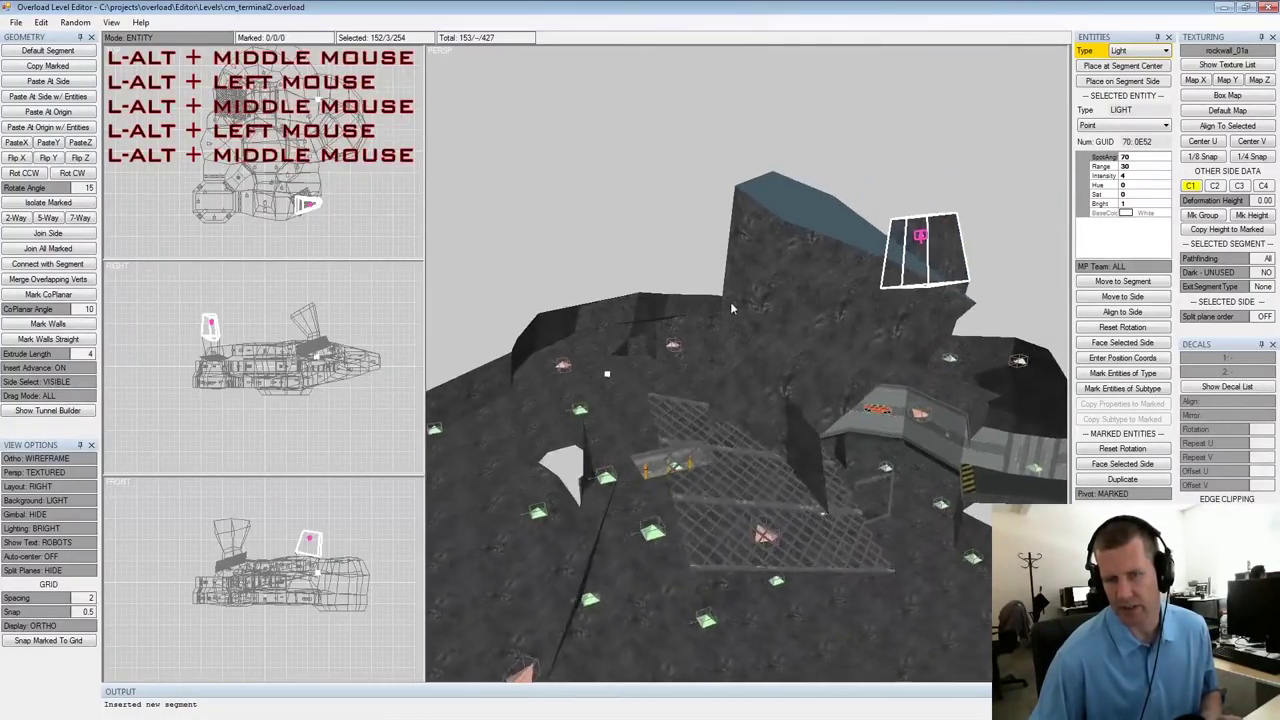
Select a side of the larger skylight shaft and place a light entity on it
{"action": "scroll", "coordinate": [732, 308], "scroll_direction": "up", "scroll_amount": 3, "text": "alt"}
{"action": "left_click_drag", "start_coordinate": [772, 290], "coordinate": [885, 274], "text": "alt"}
{"action": "left_click", "coordinate": [862, 195]}
{"action": "key", "text": "x"}
{"action": "key", "text": "x"}
{"action": "key", "text": "x"}
{"action": "key", "text": "x"}
{"action": "key", "text": "x"}
{"action": "middle_click_drag", "start_coordinate": [885, 274], "coordinate": [868, 250], "text": "alt"}
{"action": "scroll", "coordinate": [868, 250], "scroll_direction": "up", "scroll_amount": 2, "text": "alt"}
{"action": "left_click_drag", "start_coordinate": [868, 250], "coordinate": [916, 252], "text": "alt"}
{"action": "left_click", "coordinate": [1121, 86]}
Select the cave floor side below the larger skylight shaft and turn the new light to face it
{"action": "middle_click_drag", "start_coordinate": [916, 252], "coordinate": [890, 246], "text": "alt"}
{"action": "left_click_drag", "start_coordinate": [890, 246], "coordinate": [820, 268], "text": "alt"}
{"action": "middle_click_drag", "start_coordinate": [820, 268], "coordinate": [872, 191], "text": "alt"}
{"action": "left_click_drag", "start_coordinate": [872, 191], "coordinate": [752, 345], "text": "alt"}
{"action": "left_click", "coordinate": [728, 437]}
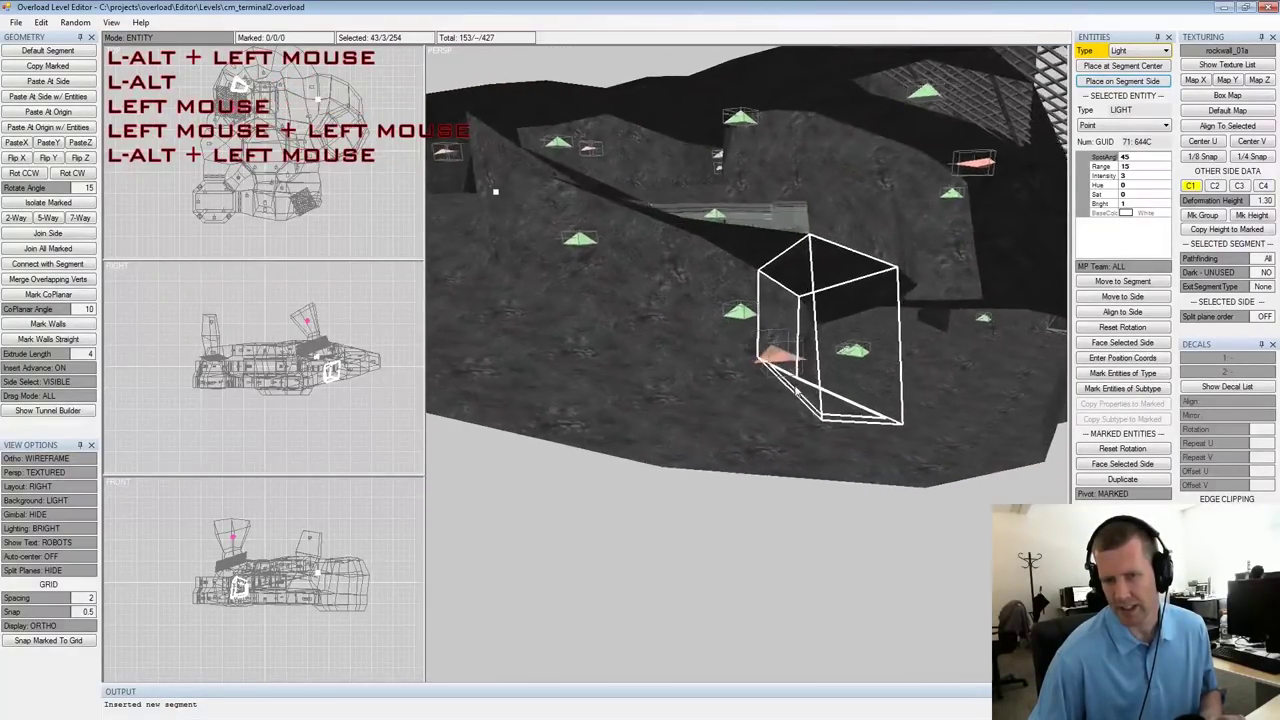
{"action": "middle_click_drag", "start_coordinate": [752, 345], "coordinate": [763, 423], "text": "alt"}
{"action": "scroll", "coordinate": [763, 423], "scroll_direction": "down", "scroll_amount": 2, "text": "alt"}
{"action": "left_click_drag", "start_coordinate": [763, 423], "coordinate": [798, 385], "text": "alt"}
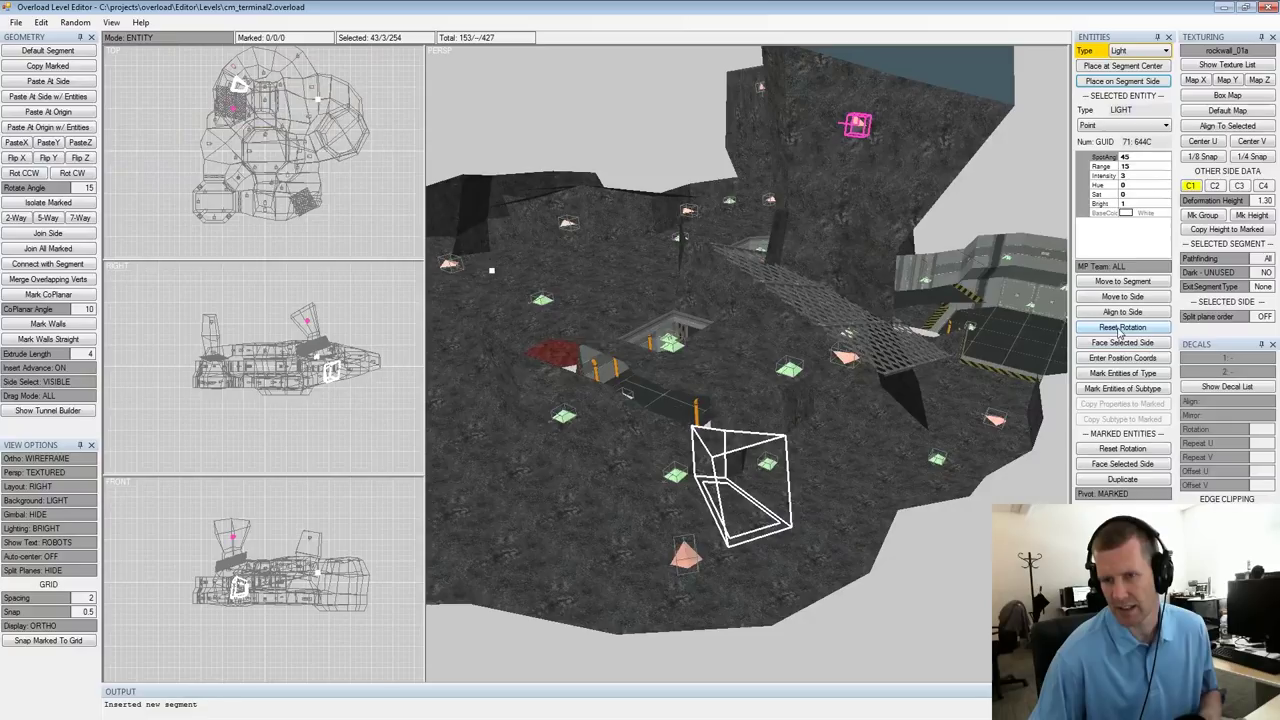
{"action": "left_click_drag", "start_coordinate": [881, 253], "coordinate": [836, 274], "text": "alt"}
{"action": "middle_click_drag", "start_coordinate": [837, 277], "coordinate": [785, 395], "text": "alt"}
{"action": "scroll", "coordinate": [785, 395], "scroll_direction": "up", "scroll_amount": 2, "text": "alt"}
{"action": "left_click_drag", "start_coordinate": [785, 395], "coordinate": [748, 290], "text": "alt"}
{"action": "middle_click_drag", "start_coordinate": [748, 290], "coordinate": [781, 333], "text": "alt"}
{"action": "scroll", "coordinate": [781, 333], "scroll_direction": "down", "scroll_amount": 1, "text": "alt"}
{"action": "left_click_drag", "start_coordinate": [781, 333], "coordinate": [762, 302], "text": "alt"}
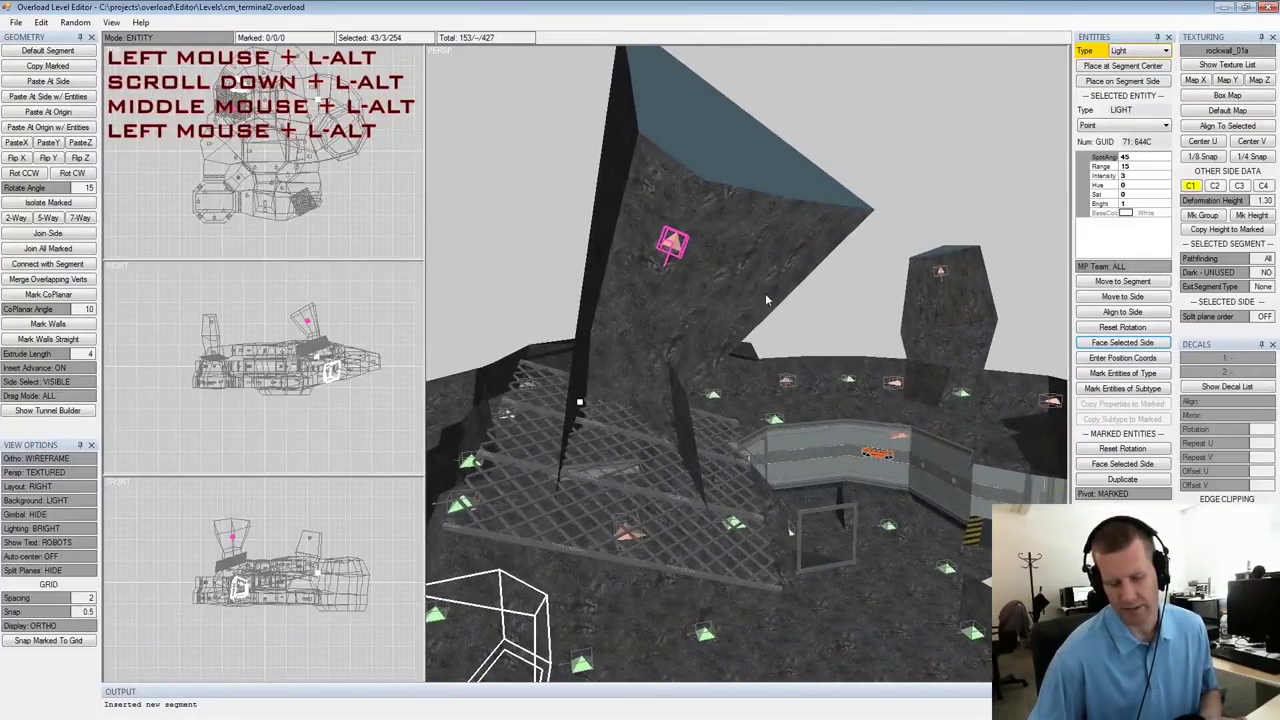
Shift the light upward and sideways within the larger skylight shaft and set its range to 30
{"action": "key", "text": "alt+KP_8"}
{"action": "key", "text": "KP_8"}
{"action": "key", "text": "KP_8"}
{"action": "key", "text": "KP_6"}
{"action": "key", "text": "KP_6"}
{"action": "key", "text": "KP_6"}
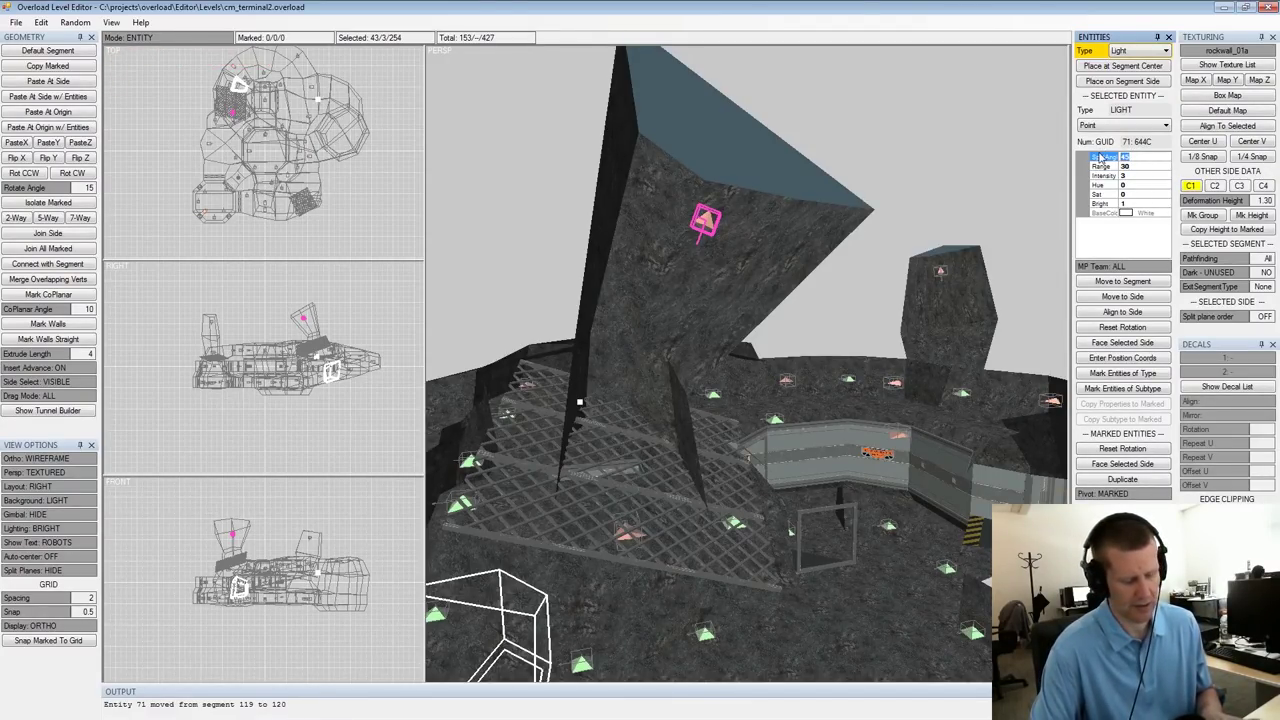
Set the larger skylight shaft light's spot angle to 100 and its intensity to 5
{"action": "left_click_drag", "start_coordinate": [732, 227], "coordinate": [868, 281], "text": "alt"}
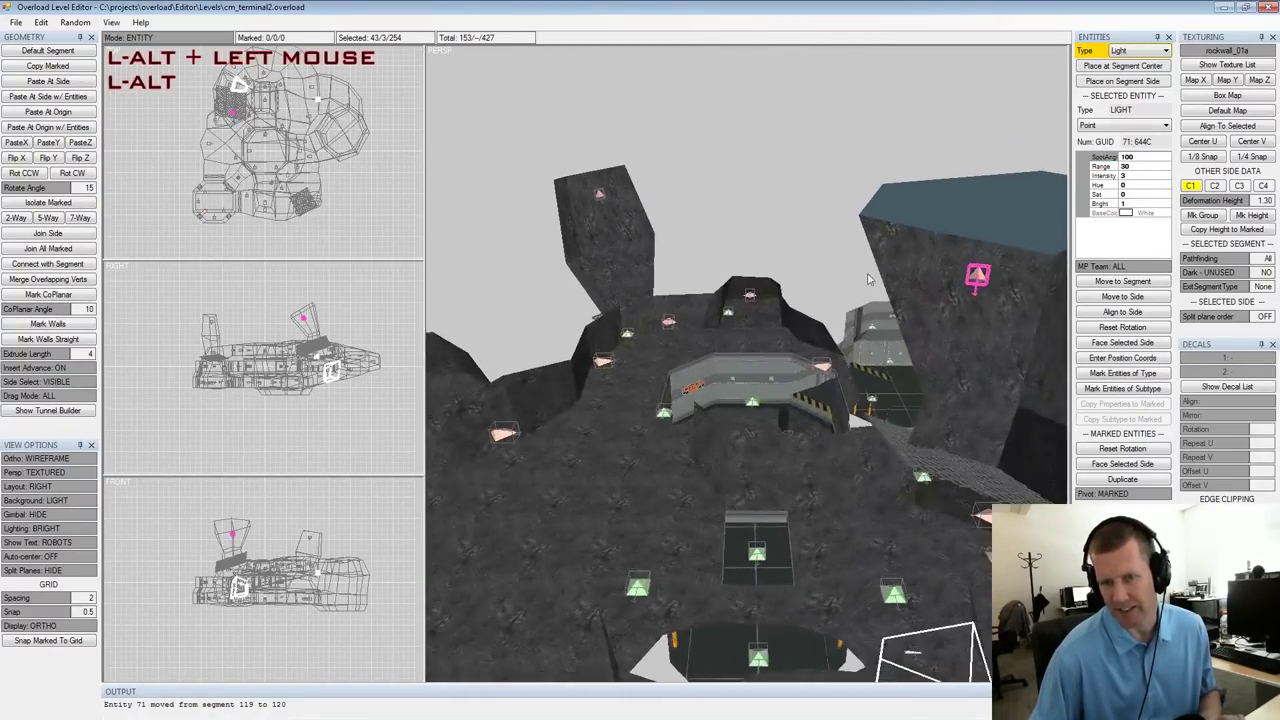
{"action": "middle_click_drag", "start_coordinate": [866, 279], "coordinate": [893, 277], "text": "alt"}
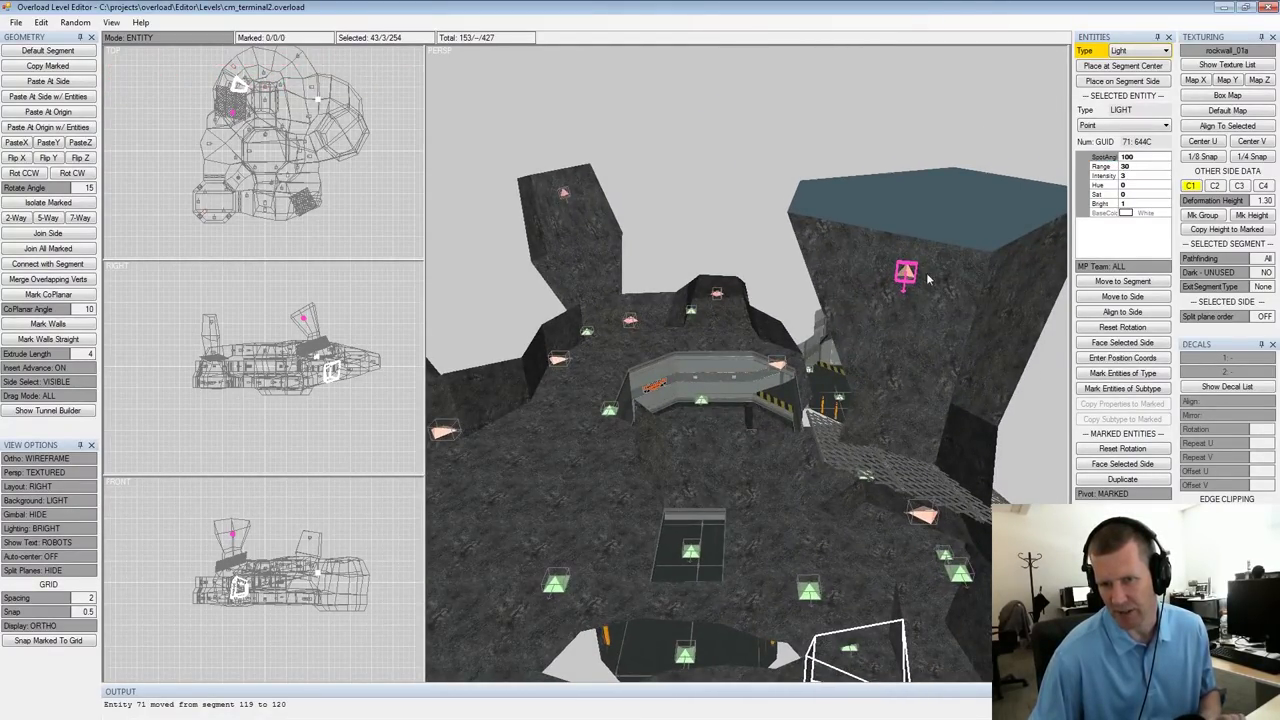
{"action": "left_click_drag", "start_coordinate": [926, 320], "coordinate": [738, 284], "text": "alt"}
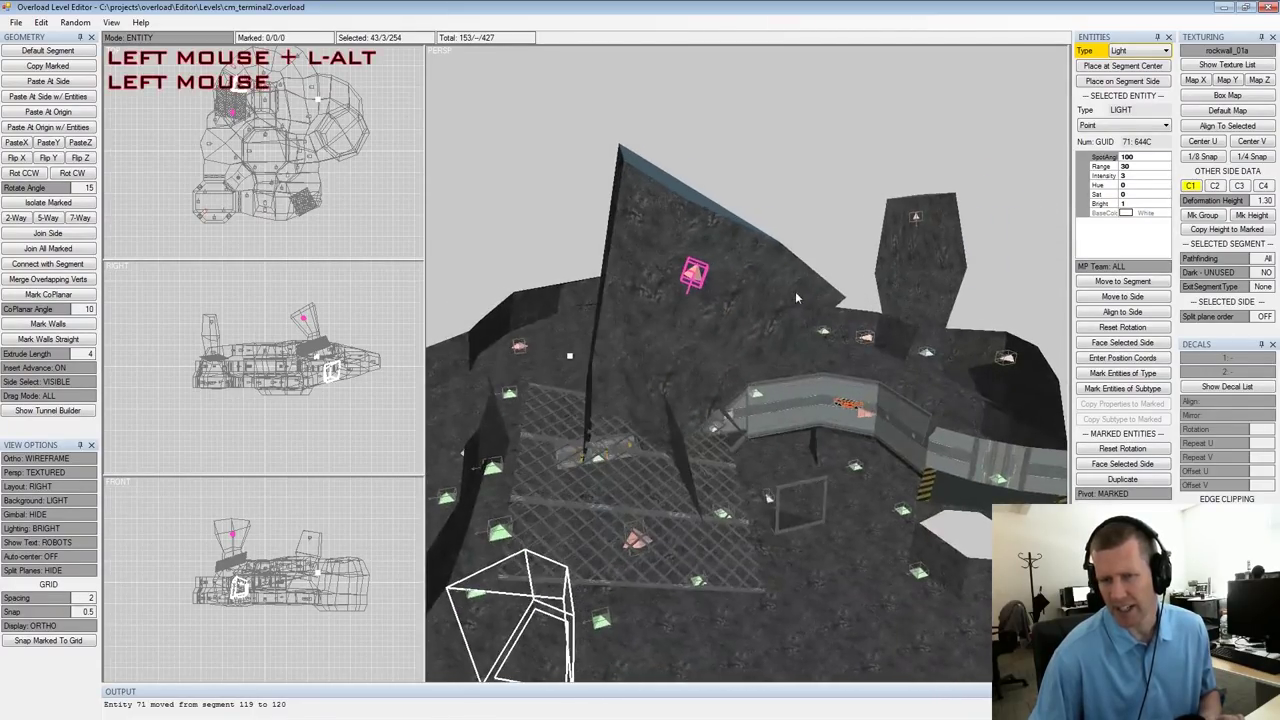
{"action": "middle_click_drag", "start_coordinate": [738, 284], "coordinate": [811, 275], "text": "alt"}
{"action": "mouse_move", "coordinate": [811, 275]}
{"action": "left_mouse_down", "text": "alt"}
{"action": "mouse_move", "coordinate": [800, 283]}
{"action": "mouse_move", "coordinate": [791, 264]}
{"action": "left_mouse_up", "text": "alt"}
{"action": "scroll", "coordinate": [800, 283], "scroll_direction": "up", "scroll_amount": 2, "text": "alt"}
{"action": "scroll", "coordinate": [803, 286], "scroll_direction": "up", "scroll_amount": 3, "text": "alt"}
{"action": "middle_click_drag", "start_coordinate": [791, 264], "coordinate": [793, 278], "text": "alt"}
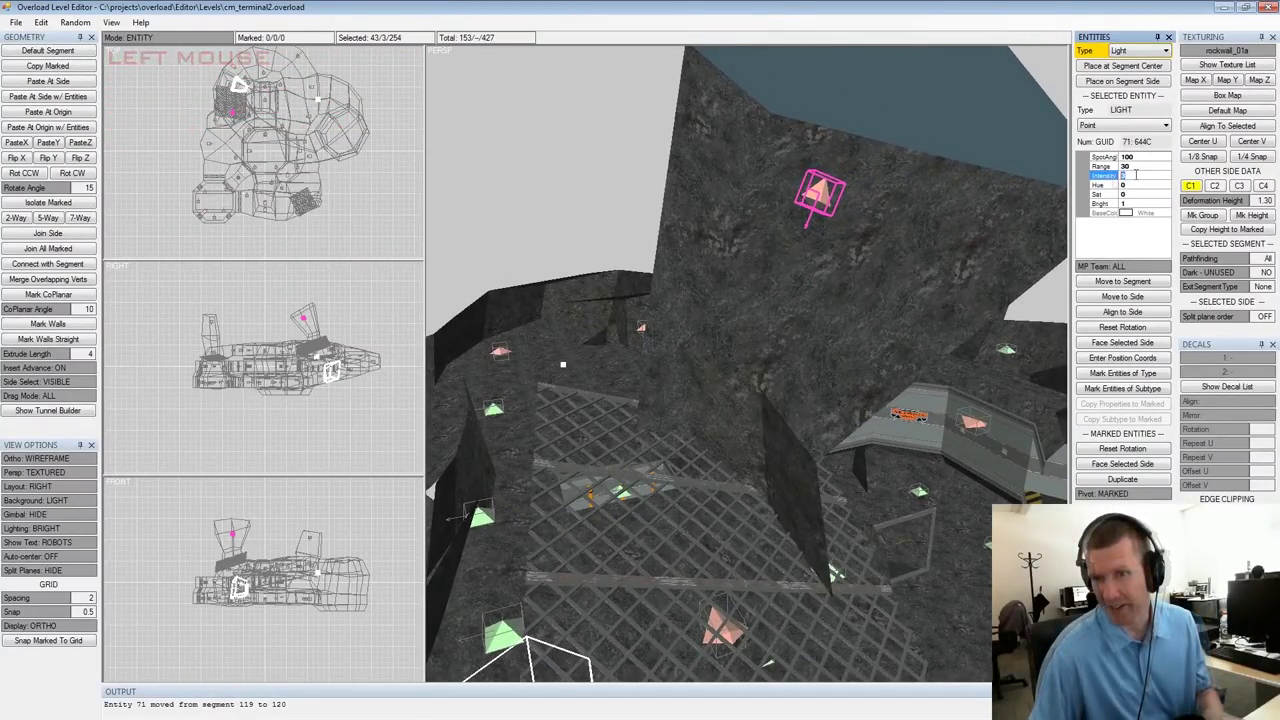
Inspect the larger skylight shaft's light and the cave area below it from several sides
{"action": "left_click_drag", "start_coordinate": [910, 230], "coordinate": [878, 224], "text": "alt"}
{"action": "middle_click_drag", "start_coordinate": [878, 224], "coordinate": [885, 218], "text": "alt"}
{"action": "scroll", "coordinate": [885, 218], "scroll_direction": "down", "scroll_amount": 2, "text": "alt"}
{"action": "left_click_drag", "start_coordinate": [885, 218], "coordinate": [817, 228], "text": "alt"}
{"action": "middle_click_drag", "start_coordinate": [815, 228], "coordinate": [834, 237], "text": "alt"}
{"action": "left_click_drag", "start_coordinate": [834, 237], "coordinate": [877, 250], "text": "alt"}
{"action": "scroll", "coordinate": [806, 233], "scroll_direction": "up", "scroll_amount": 2, "text": "alt"}
{"action": "middle_click_drag", "start_coordinate": [905, 244], "coordinate": [903, 228], "text": "alt"}
{"action": "scroll", "coordinate": [903, 228], "scroll_direction": "down", "scroll_amount": 2, "text": "alt"}
{"action": "left_click_drag", "start_coordinate": [903, 228], "coordinate": [792, 256], "text": "alt"}
{"action": "scroll", "coordinate": [806, 231], "scroll_direction": "up", "scroll_amount": 3, "text": "alt"}
{"action": "middle_click_drag", "start_coordinate": [792, 256], "coordinate": [787, 279], "text": "alt"}
{"action": "scroll", "coordinate": [787, 279], "scroll_direction": "down", "scroll_amount": 3, "text": "alt"}
{"action": "left_click_drag", "start_coordinate": [787, 276], "coordinate": [869, 249], "text": "alt"}
{"action": "middle_click_drag", "start_coordinate": [869, 249], "coordinate": [868, 270], "text": "alt"}
{"action": "scroll", "coordinate": [868, 274], "scroll_direction": "down", "scroll_amount": 2, "text": "alt"}
{"action": "left_click_drag", "start_coordinate": [868, 275], "coordinate": [773, 304], "text": "alt"}
{"action": "middle_click_drag", "start_coordinate": [773, 304], "coordinate": [781, 256], "text": "alt"}
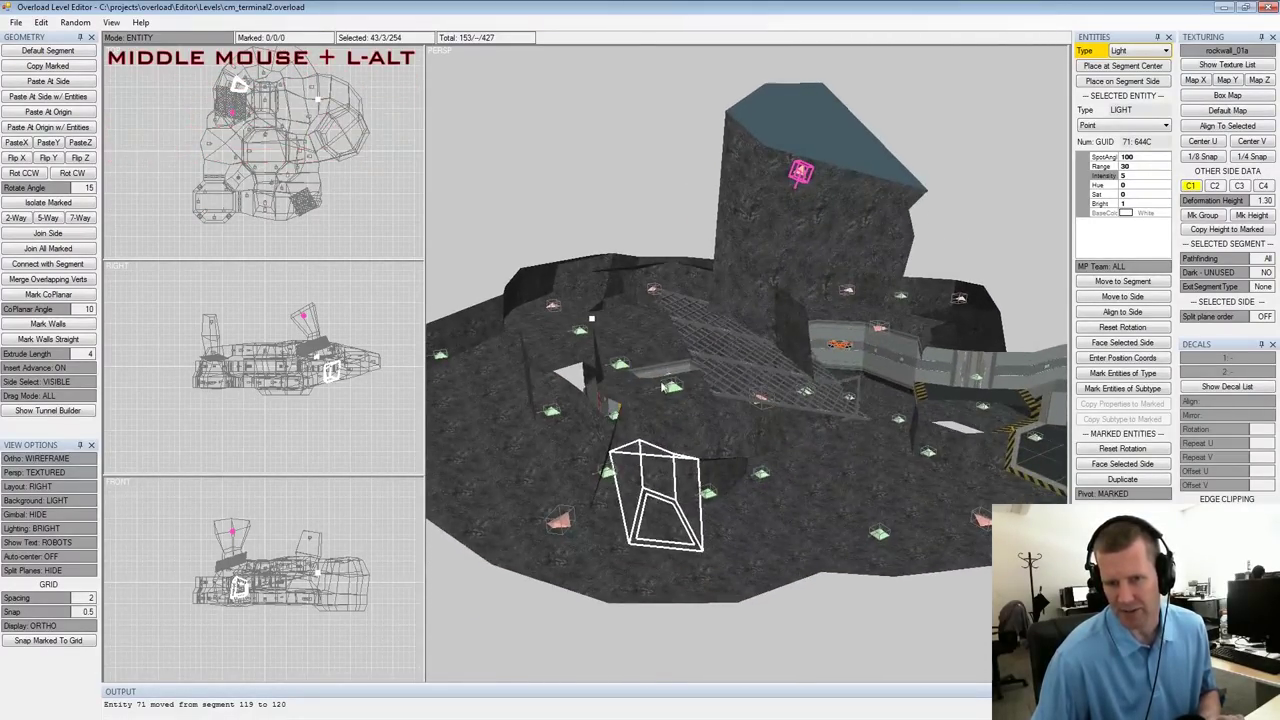
{"action": "left_click_drag", "start_coordinate": [829, 284], "coordinate": [879, 312], "text": "alt"}
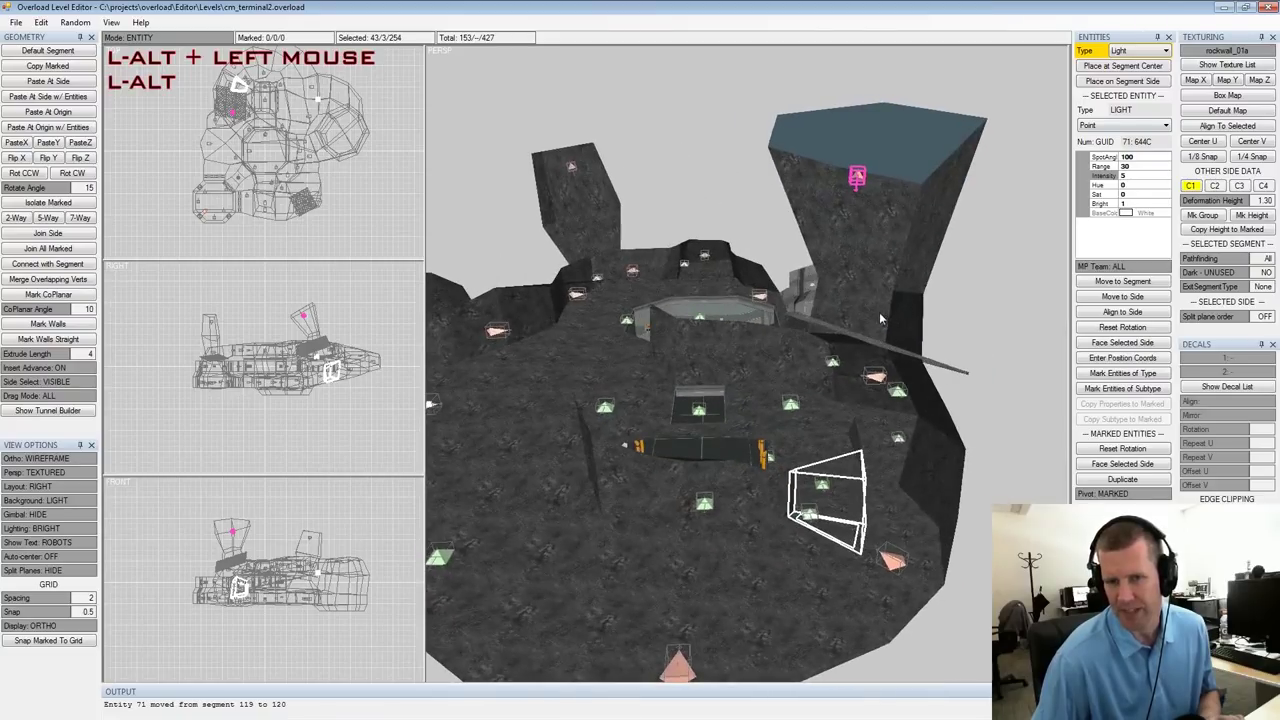
{"action": "middle_click_drag", "start_coordinate": [879, 312], "coordinate": [900, 283], "text": "alt"}
{"action": "left_click_drag", "start_coordinate": [900, 283], "coordinate": [787, 286], "text": "alt"}
{"action": "scroll", "coordinate": [797, 270], "scroll_direction": "up", "scroll_amount": 2, "text": "alt"}
{"action": "scroll", "coordinate": [777, 261], "scroll_direction": "down", "scroll_amount": 1, "text": "alt"}
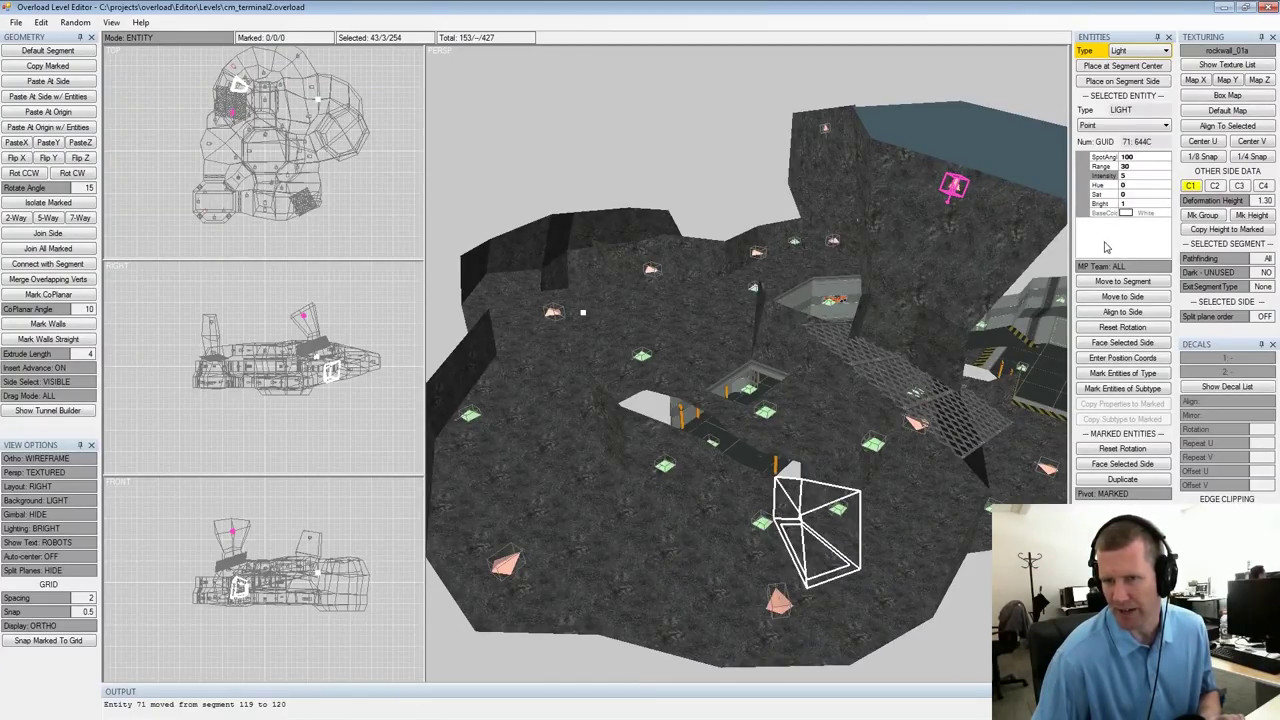
Select a lava floor side in the pit and place a light entity on it
{"action": "left_click_drag", "start_coordinate": [813, 246], "coordinate": [915, 215], "text": "alt"}
{"action": "mouse_move", "coordinate": [915, 215]}
{"action": "middle_mouse_down", "text": "alt"}
{"action": "mouse_move", "coordinate": [955, 190]}
{"action": "mouse_move", "coordinate": [900, 225]}
{"action": "middle_mouse_up", "text": "alt"}
{"action": "scroll", "coordinate": [900, 225], "scroll_direction": "down", "scroll_amount": 3, "text": "alt"}
{"action": "left_click_drag", "start_coordinate": [900, 225], "coordinate": [837, 304], "text": "alt"}
{"action": "scroll", "coordinate": [818, 268], "scroll_direction": "up", "scroll_amount": 2, "text": "alt"}
{"action": "middle_click_drag", "start_coordinate": [837, 304], "coordinate": [822, 290], "text": "alt"}
{"action": "left_click_drag", "start_coordinate": [822, 290], "coordinate": [785, 328], "text": "alt"}
{"action": "left_click", "coordinate": [794, 461]}
{"action": "left_click_drag", "start_coordinate": [765, 471], "coordinate": [938, 404], "text": "alt"}
{"action": "left_click", "coordinate": [1121, 84]}
Shift the new light sideways from its segment side toward the middle of the lava pool
{"action": "middle_click_drag", "start_coordinate": [938, 404], "coordinate": [848, 391], "text": "alt"}
{"action": "scroll", "coordinate": [848, 391], "scroll_direction": "up", "scroll_amount": 3}
{"action": "left_click_drag", "start_coordinate": [848, 393], "coordinate": [832, 440], "text": "alt"}
{"action": "middle_click_drag", "start_coordinate": [832, 440], "coordinate": [823, 420], "text": "alt"}
{"action": "left_click_drag", "start_coordinate": [823, 420], "coordinate": [813, 424], "text": "alt"}
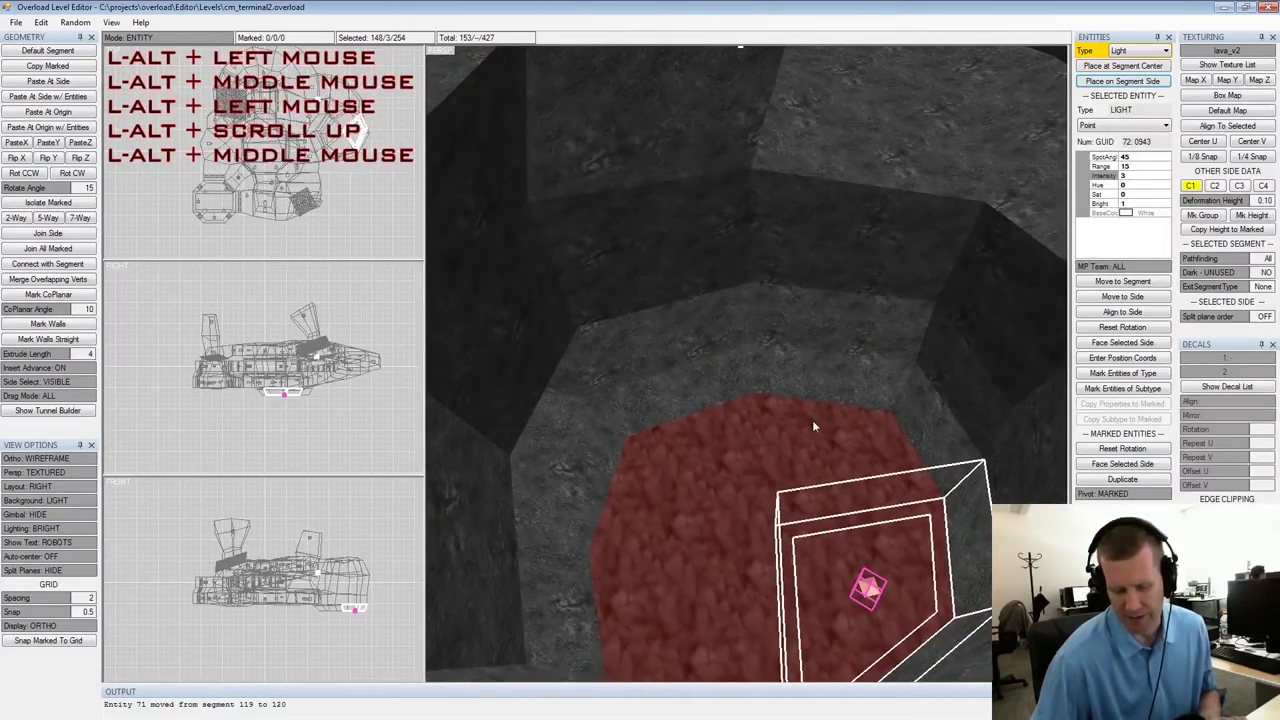
{"action": "key", "text": "KP_4"}
{"action": "key", "text": "KP_4"}
{"action": "key", "text": "KP_4"}
{"action": "key", "text": "KP_4"}
{"action": "key", "text": "KP_4"}
{"action": "key", "text": "KP_4"}
{"action": "key", "text": "KP_4"}
{"action": "key", "text": "KP_4"}
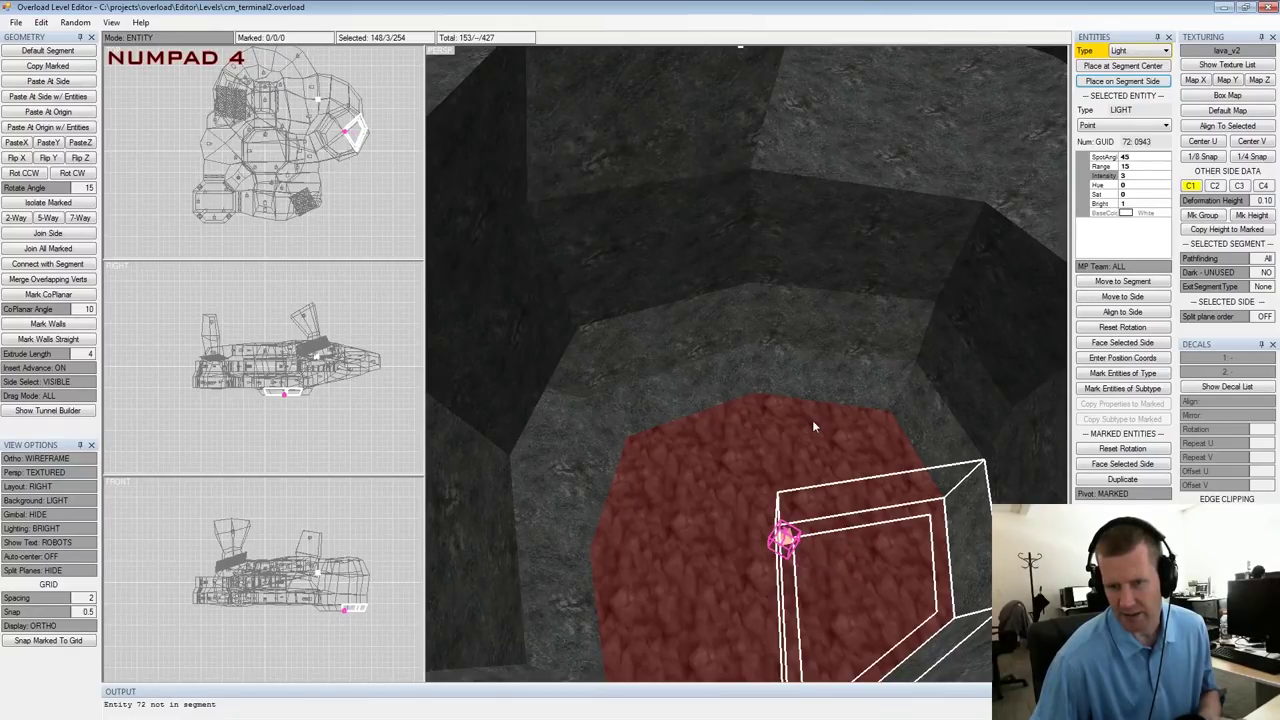
Set the lava light's spot angle to 100, range to 25, intensity to 2, hue to 0.03 and saturation to 0.95
{"action": "left_click_drag", "start_coordinate": [812, 420], "coordinate": [718, 387], "text": "alt"}
{"action": "middle_click_drag", "start_coordinate": [718, 387], "coordinate": [708, 419], "text": "alt"}
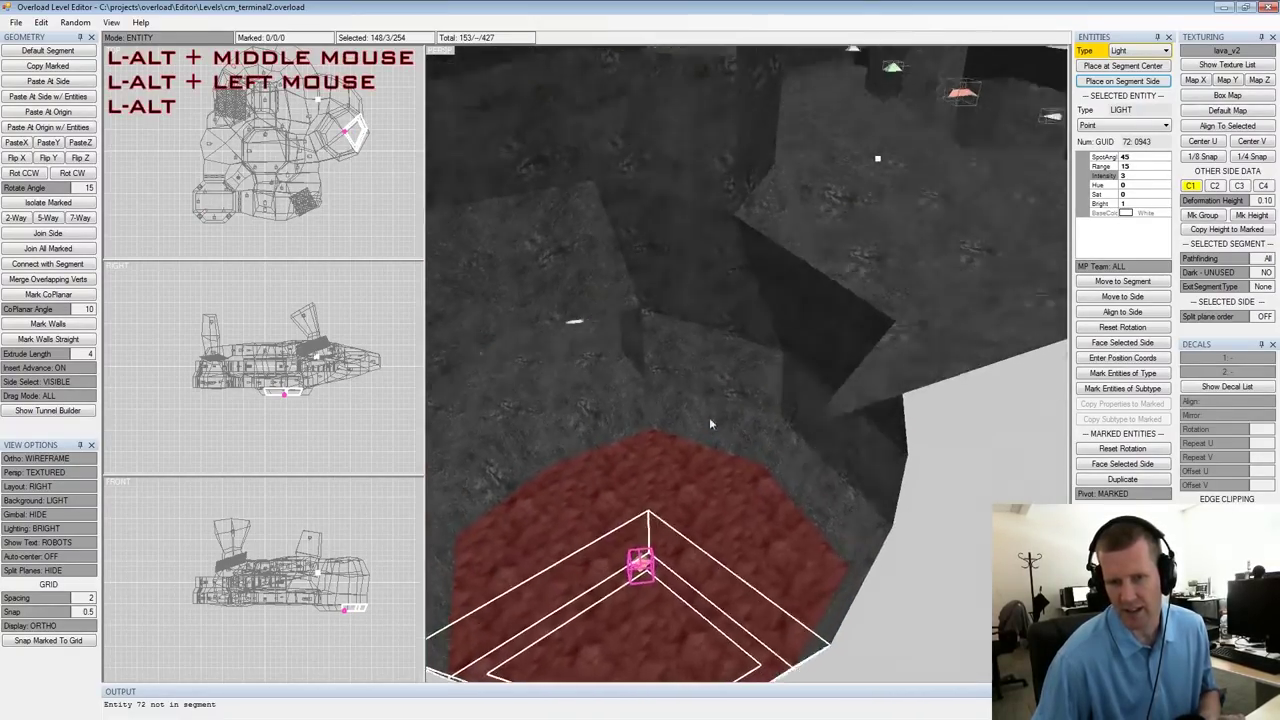
{"action": "left_click_drag", "start_coordinate": [709, 425], "coordinate": [734, 363], "text": "alt"}
{"action": "middle_click_drag", "start_coordinate": [734, 363], "coordinate": [756, 407], "text": "alt"}
{"action": "left_click_drag", "start_coordinate": [756, 407], "coordinate": [753, 384], "text": "alt"}
{"action": "middle_click_drag", "start_coordinate": [753, 384], "coordinate": [750, 405], "text": "alt"}
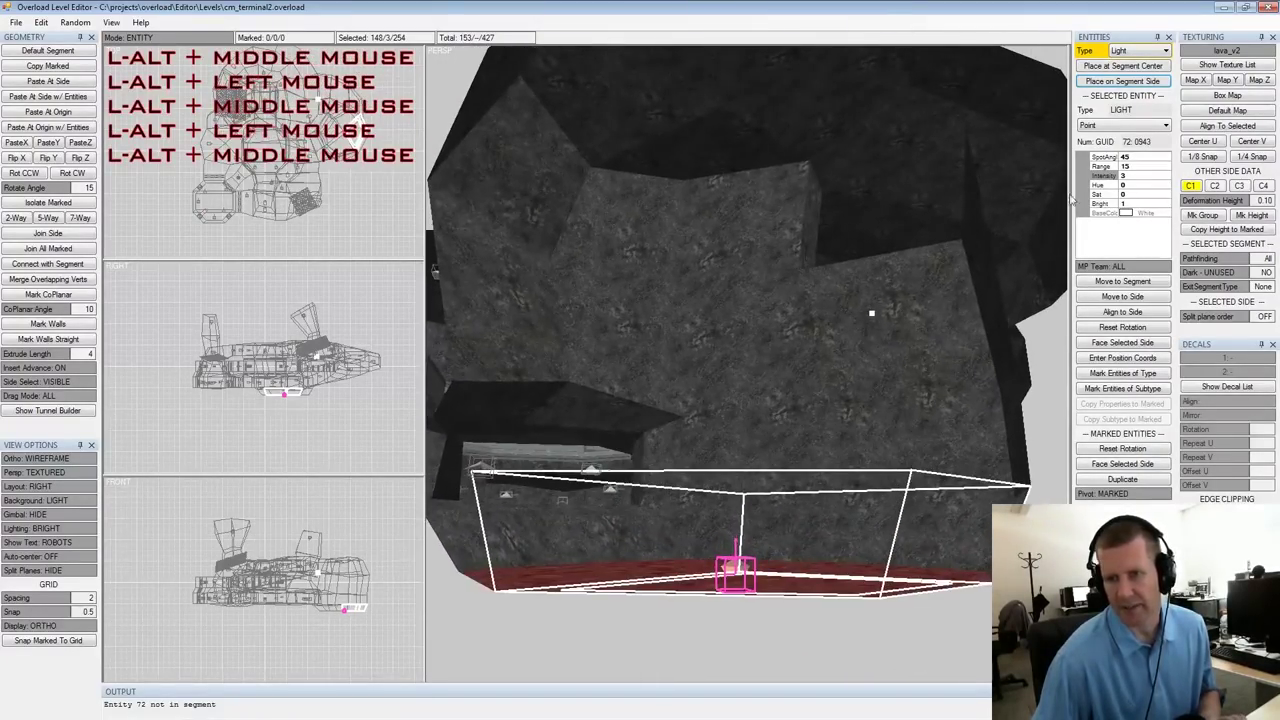
{"action": "left_click", "coordinate": [1138, 157]}
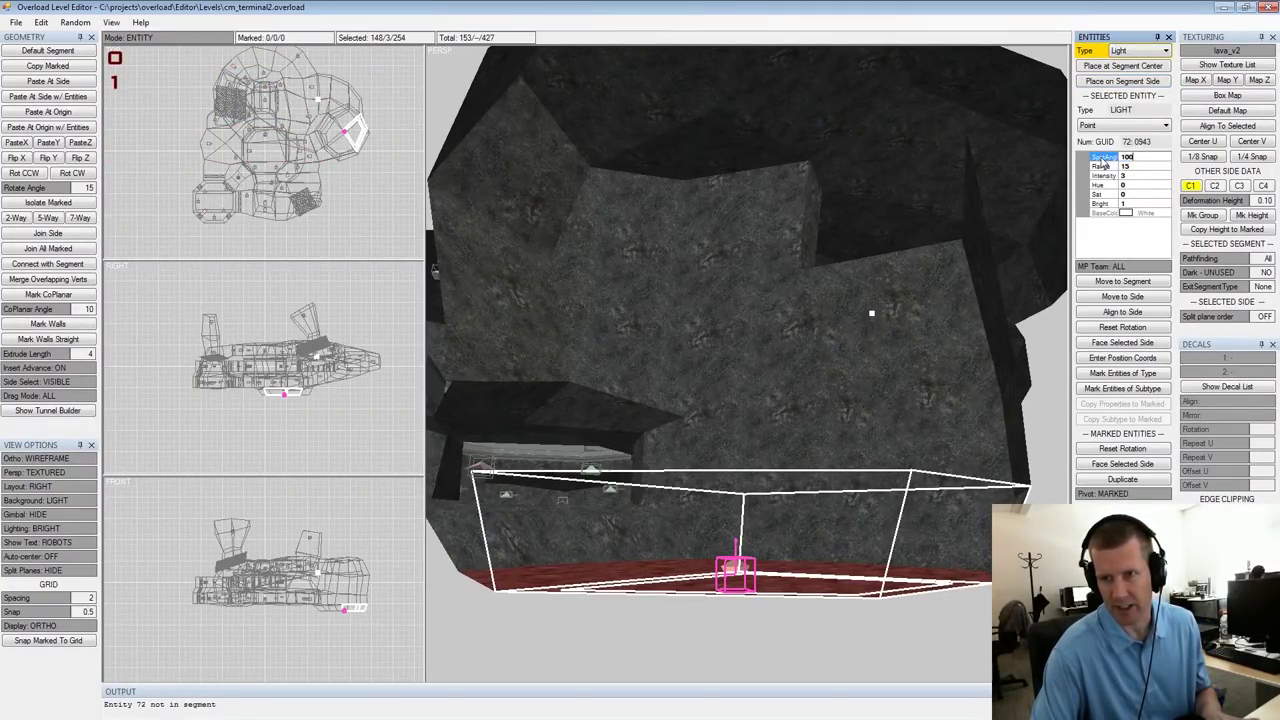
{"action": "left_click", "coordinate": [1136, 167]}
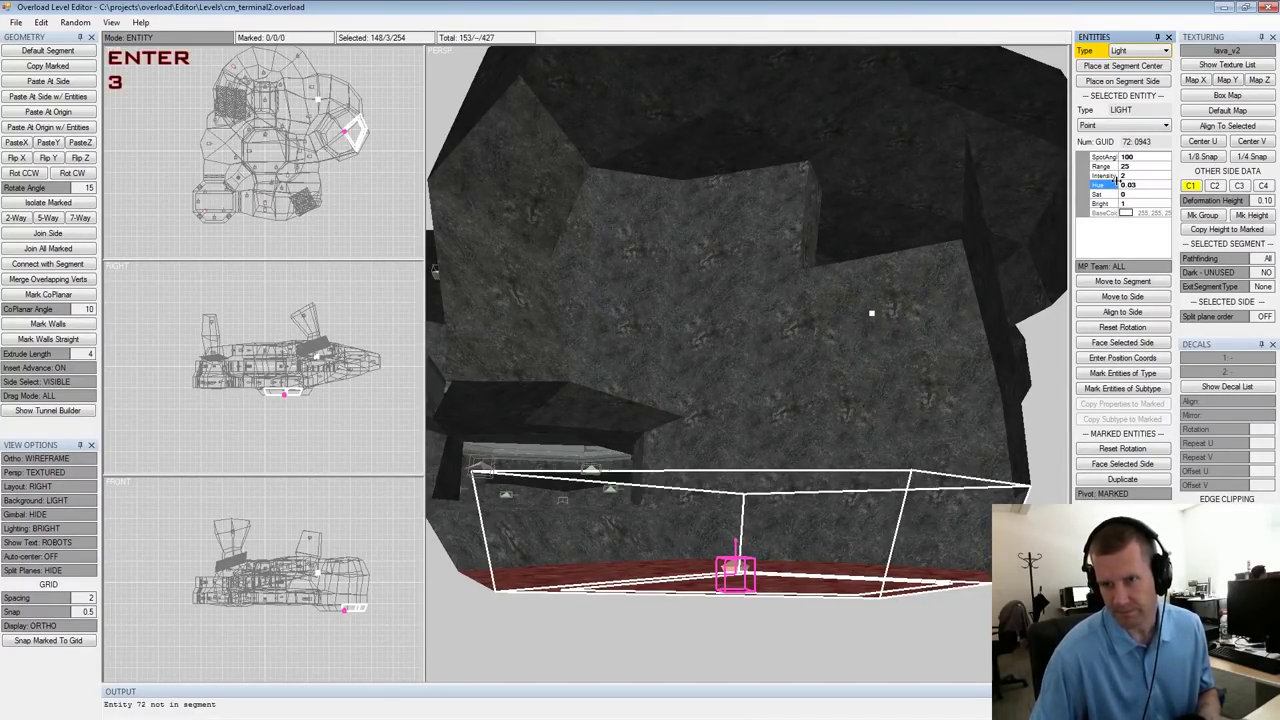
{"action": "key", "text": "BackSpace"}
{"action": "type", "text": "0.95"}
{"action": "key", "text": "Return"}
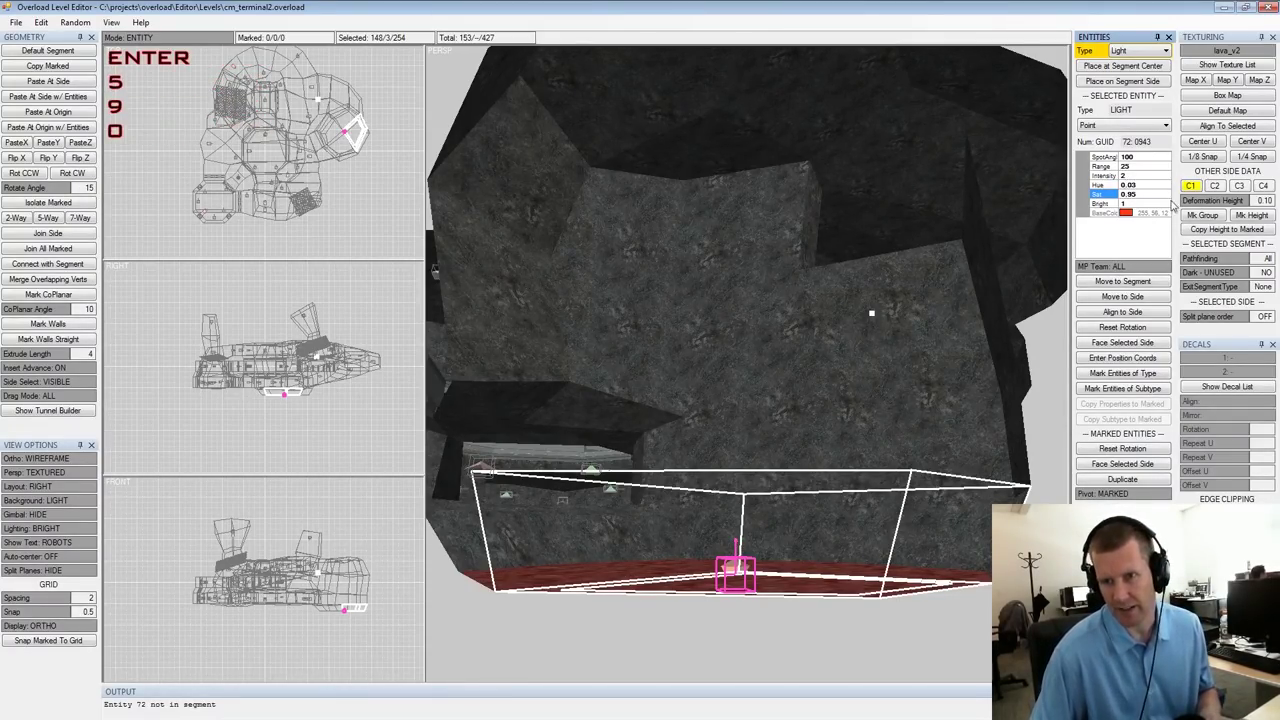
Raise the lava light slightly above the lava surface so it sits inside the pit segment
{"action": "left_click_drag", "start_coordinate": [908, 356], "coordinate": [852, 399], "text": "alt"}
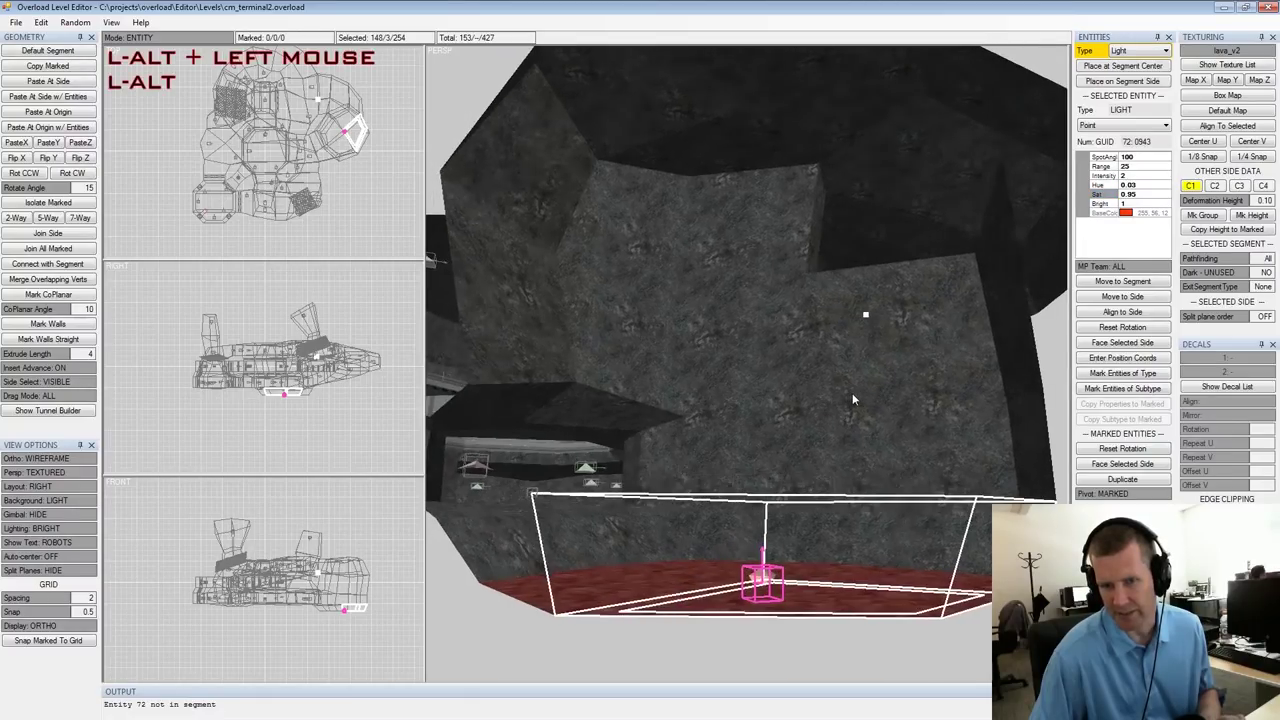
{"action": "key", "text": "KP_8"}
{"action": "left_click_drag", "start_coordinate": [767, 536], "coordinate": [804, 560], "text": "alt"}
{"action": "middle_click_drag", "start_coordinate": [824, 514], "coordinate": [813, 434], "text": "alt"}
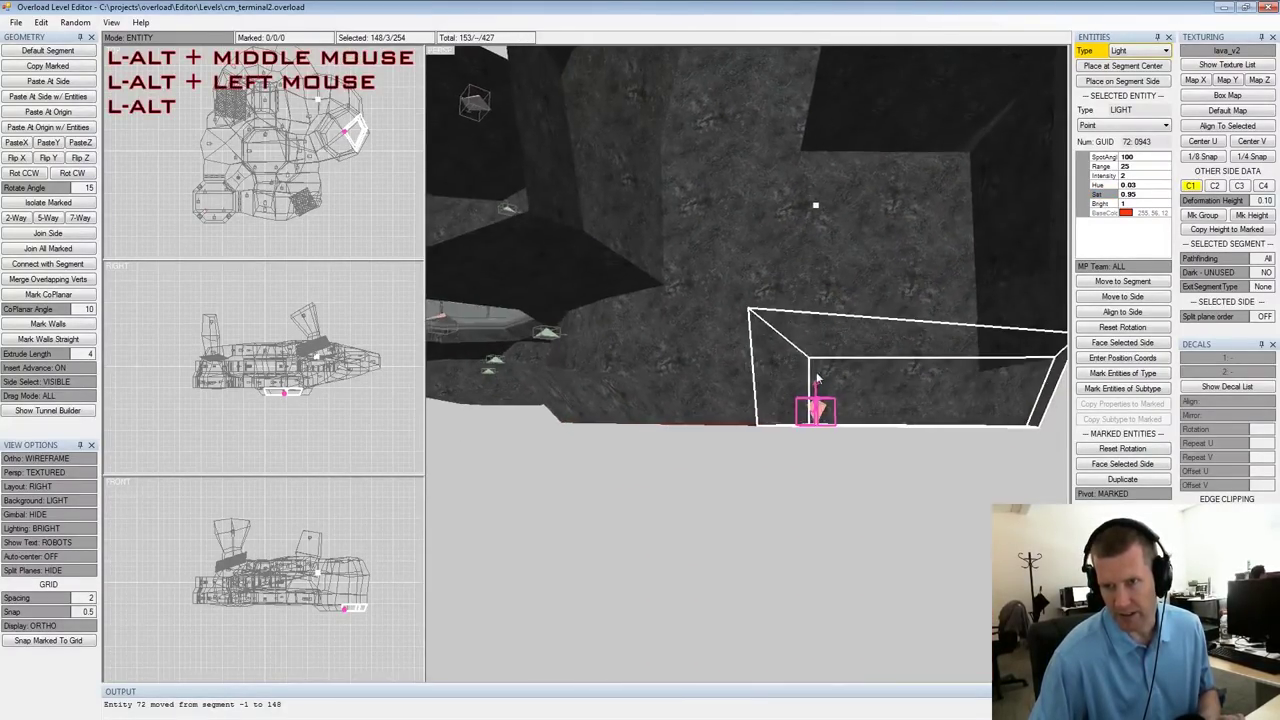
Change the lava light's type from Point to Spot
{"action": "left_click_drag", "start_coordinate": [818, 376], "coordinate": [768, 390], "text": "alt"}
{"action": "middle_click_drag", "start_coordinate": [768, 392], "coordinate": [817, 389], "text": "alt"}
{"action": "scroll", "coordinate": [817, 389], "scroll_direction": "down", "scroll_amount": 4}
{"action": "mouse_move", "coordinate": [773, 357]}
{"action": "left_mouse_down", "text": "alt"}
{"action": "mouse_move", "coordinate": [817, 374]}
{"action": "mouse_move", "coordinate": [786, 373]}
{"action": "left_mouse_up", "text": "alt"}
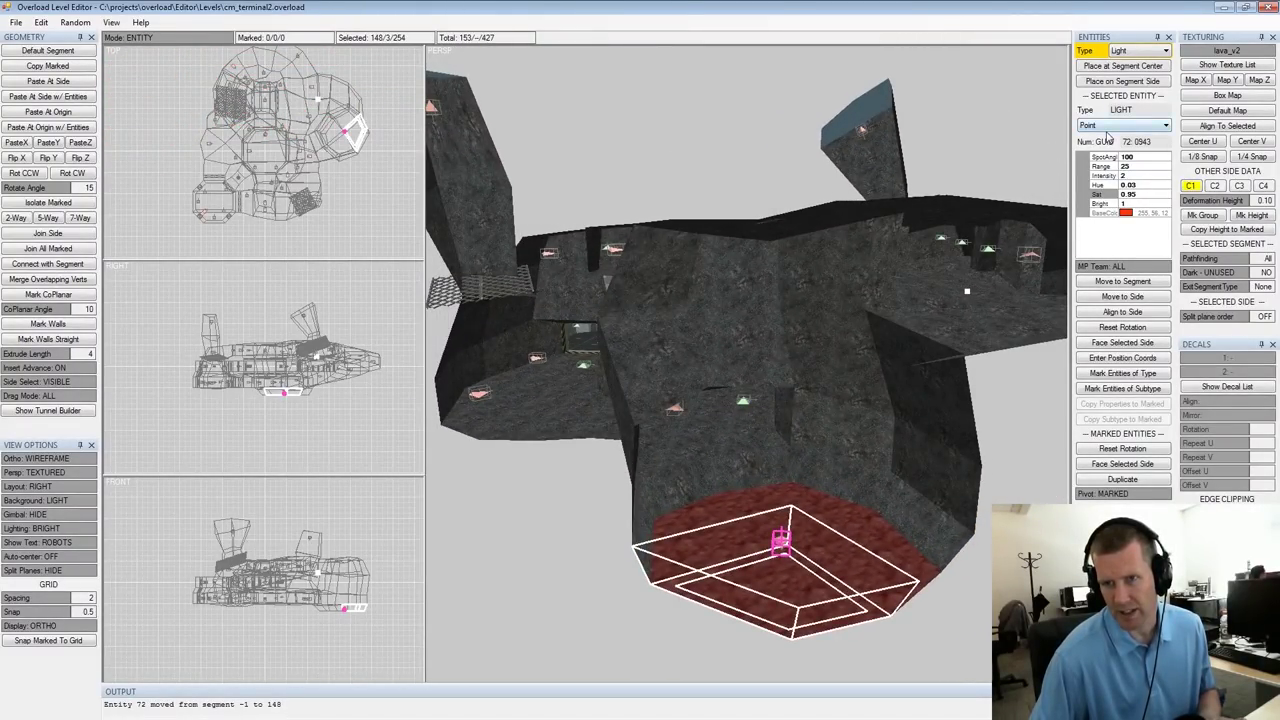
{"action": "left_click", "coordinate": [1107, 126]}
{"action": "left_click", "coordinate": [1109, 148]}
Select the light in the larger skylight shaft and change its type to Spot
{"action": "left_click_drag", "start_coordinate": [957, 402], "coordinate": [846, 420], "text": "alt"}
{"action": "middle_click_drag", "start_coordinate": [846, 420], "coordinate": [815, 389], "text": "alt"}
{"action": "scroll", "coordinate": [815, 389], "scroll_direction": "down", "scroll_amount": 4, "text": "alt"}
{"action": "left_click_drag", "start_coordinate": [808, 386], "coordinate": [751, 370], "text": "alt"}
{"action": "scroll", "coordinate": [752, 345], "scroll_direction": "up", "scroll_amount": 3, "text": "alt"}
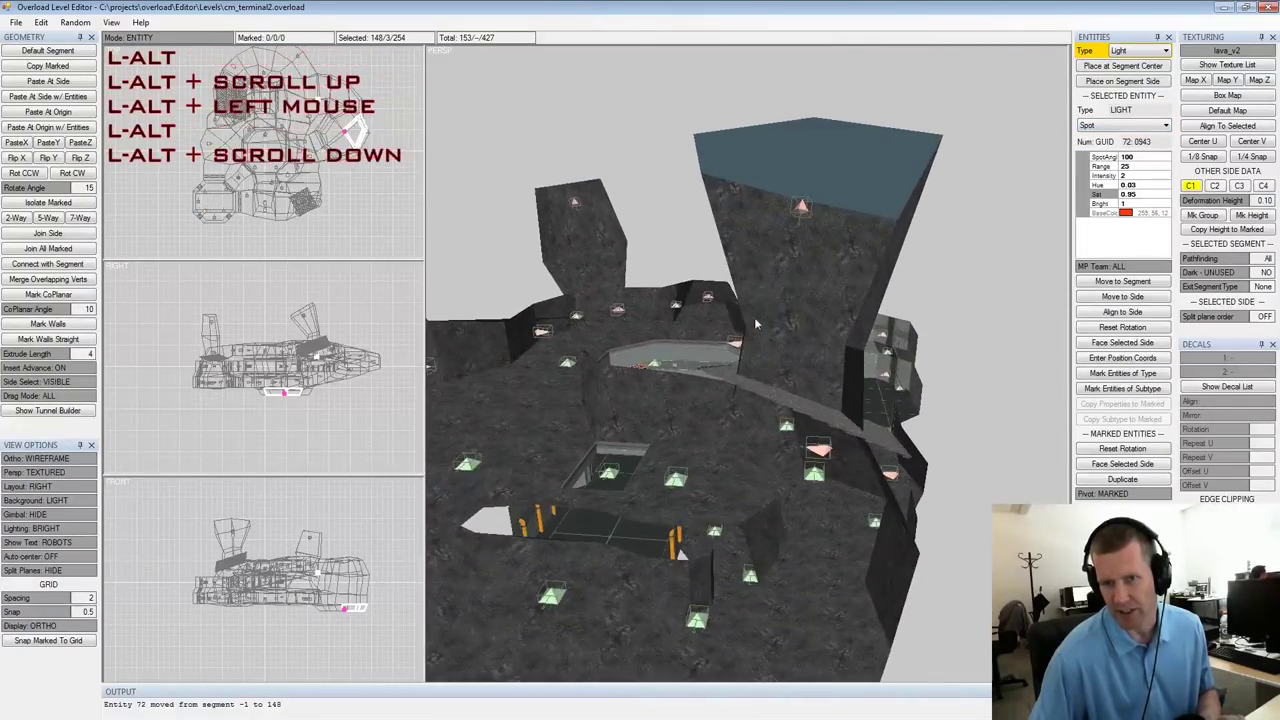
{"action": "left_click", "coordinate": [800, 208]}
{"action": "left_click", "coordinate": [1094, 148]}
Select the light in the smaller skylight shaft and change its type to Spot
{"action": "left_click_drag", "start_coordinate": [930, 345], "coordinate": [802, 360], "text": "alt"}
{"action": "middle_click_drag", "start_coordinate": [802, 360], "coordinate": [904, 333], "text": "alt"}
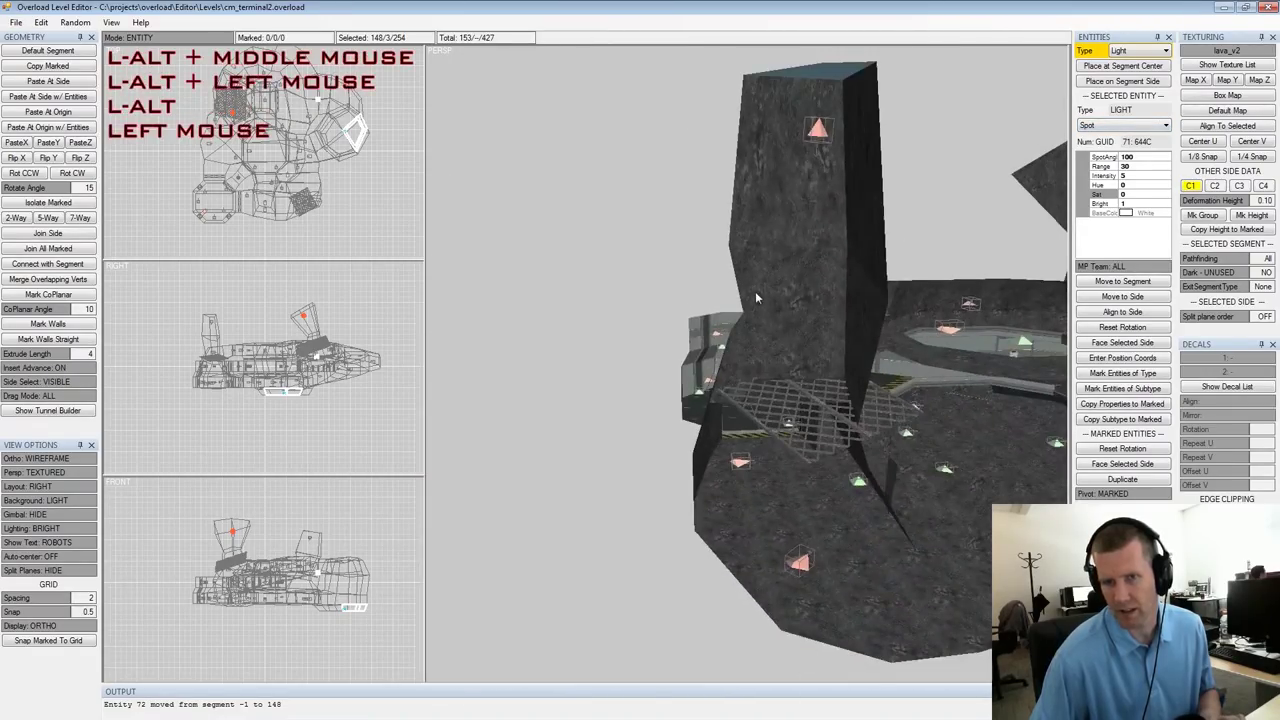
{"action": "left_click_drag", "start_coordinate": [755, 298], "coordinate": [715, 282], "text": "alt"}
{"action": "left_click", "coordinate": [848, 179]}
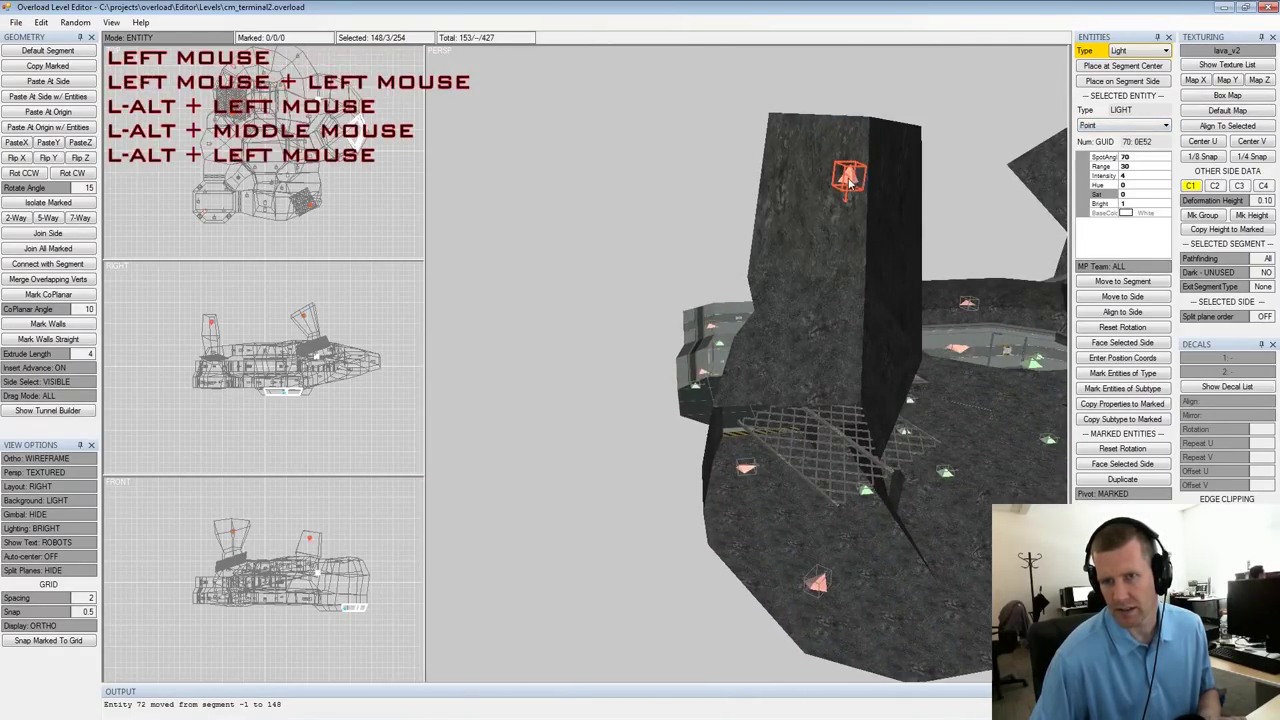
{"action": "left_click", "coordinate": [1110, 125]}
{"action": "left_click", "coordinate": [1107, 149]}
Select the rock ceiling segment in the middle of the level and place a light entity at its centre
{"action": "middle_click_drag", "start_coordinate": [1020, 230], "coordinate": [909, 246], "text": "alt"}
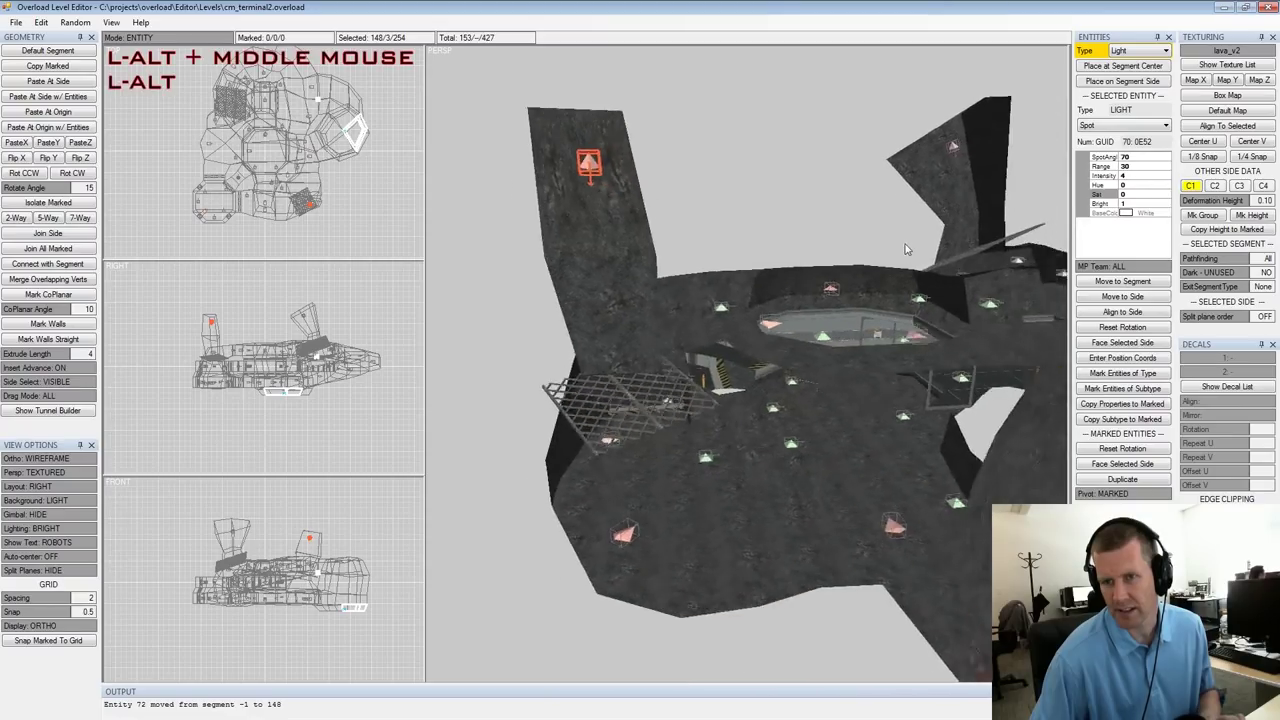
{"action": "scroll", "coordinate": [909, 246], "scroll_direction": "down", "scroll_amount": 1, "text": "alt"}
{"action": "left_click_drag", "start_coordinate": [909, 246], "coordinate": [912, 212], "text": "alt"}
{"action": "middle_click_drag", "start_coordinate": [912, 212], "coordinate": [856, 218], "text": "alt"}
{"action": "scroll", "coordinate": [855, 218], "scroll_direction": "down", "scroll_amount": 2, "text": "alt"}
{"action": "left_click_drag", "start_coordinate": [855, 218], "coordinate": [980, 293], "text": "alt"}
{"action": "scroll", "coordinate": [785, 276], "scroll_direction": "up", "scroll_amount": 2, "text": "alt"}
{"action": "scroll", "coordinate": [903, 293], "scroll_direction": "up", "scroll_amount": 2, "text": "alt"}
{"action": "left_click_drag", "start_coordinate": [903, 290], "coordinate": [716, 276], "text": "alt"}
{"action": "middle_click_drag", "start_coordinate": [716, 276], "coordinate": [742, 375], "text": "alt"}
{"action": "left_click_drag", "start_coordinate": [742, 375], "coordinate": [774, 339], "text": "alt"}
{"action": "scroll", "coordinate": [769, 349], "scroll_direction": "up", "scroll_amount": 2, "text": "alt"}
{"action": "left_click", "coordinate": [786, 333]}
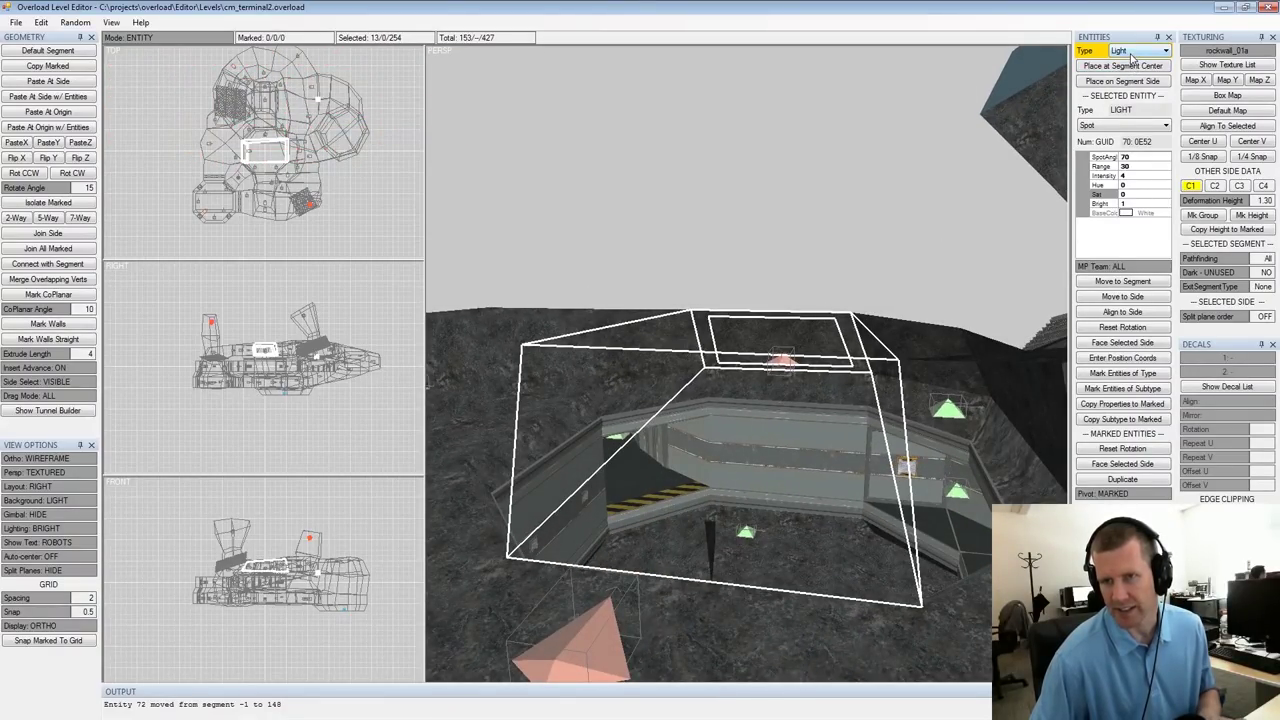
{"action": "left_click", "coordinate": [1132, 57]}
{"action": "left_click", "coordinate": [1132, 57]}
{"action": "left_click", "coordinate": [1118, 70]}
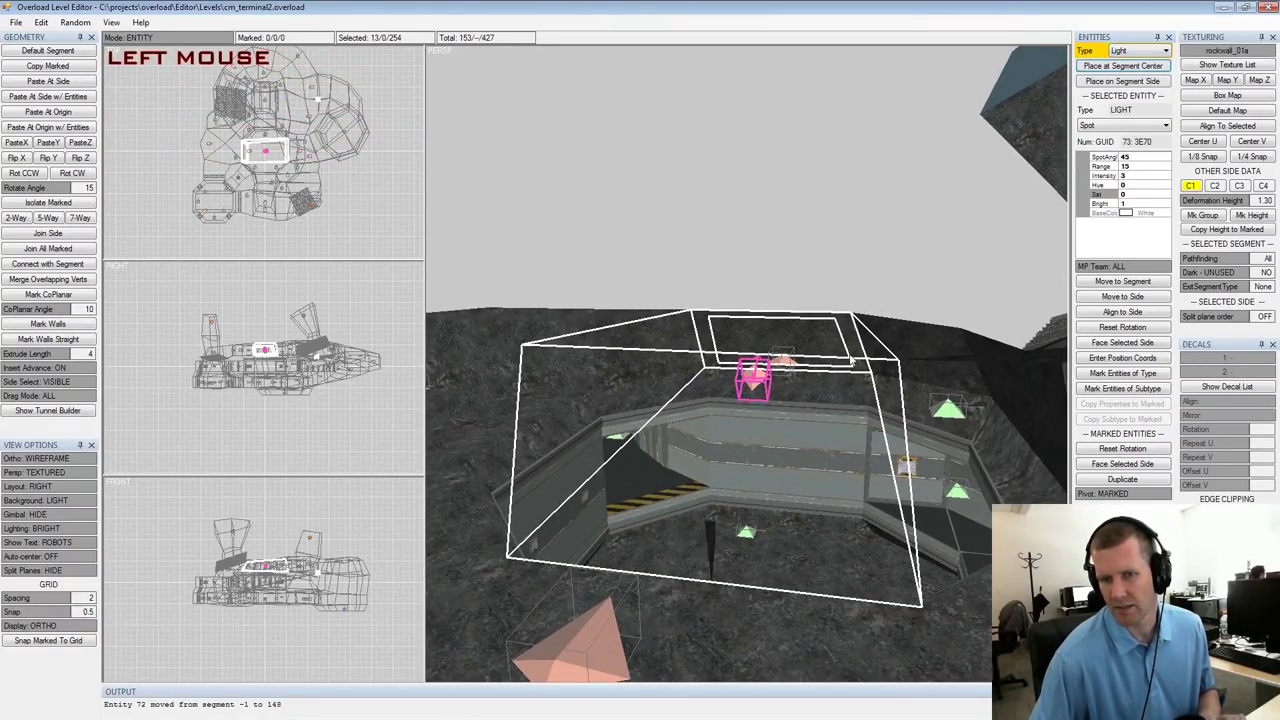
Change the ceiling segment light's type to No Shadow and try to reset the marked entities' rotation
{"action": "left_click_drag", "start_coordinate": [880, 350], "coordinate": [846, 359], "text": "alt"}
{"action": "left_click", "coordinate": [1100, 126]}
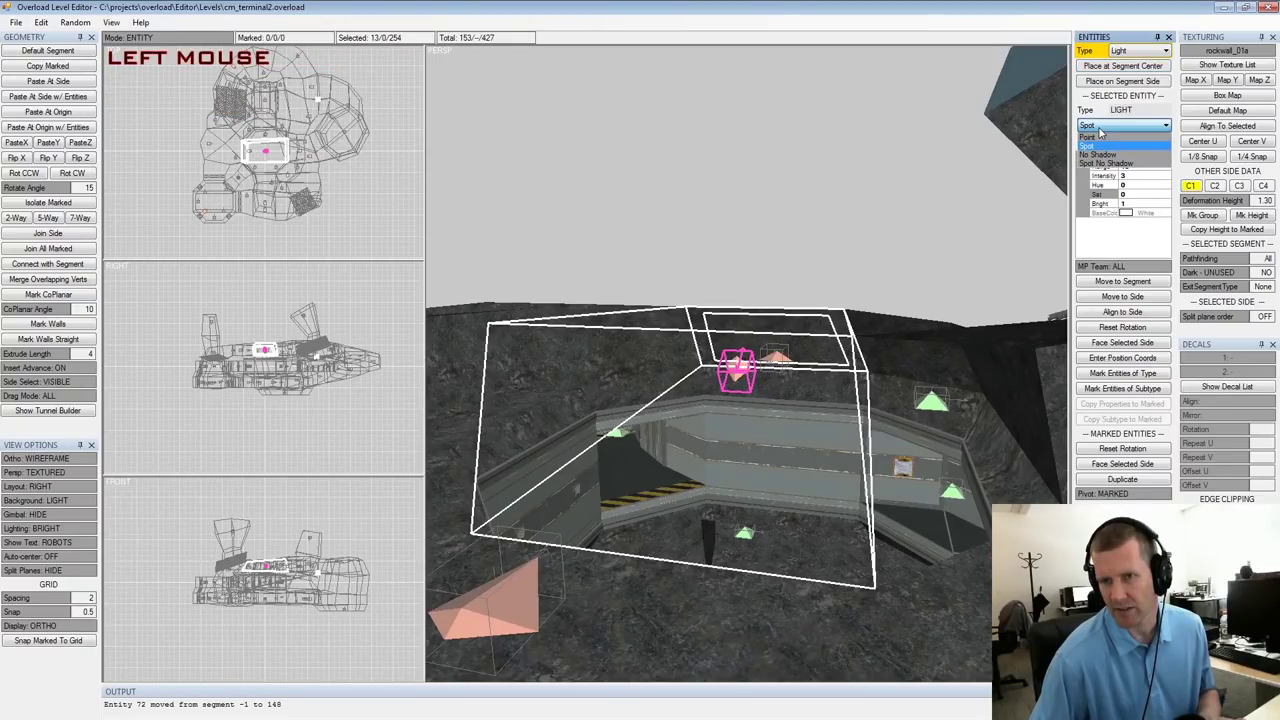
{"action": "left_click", "coordinate": [1106, 138]}
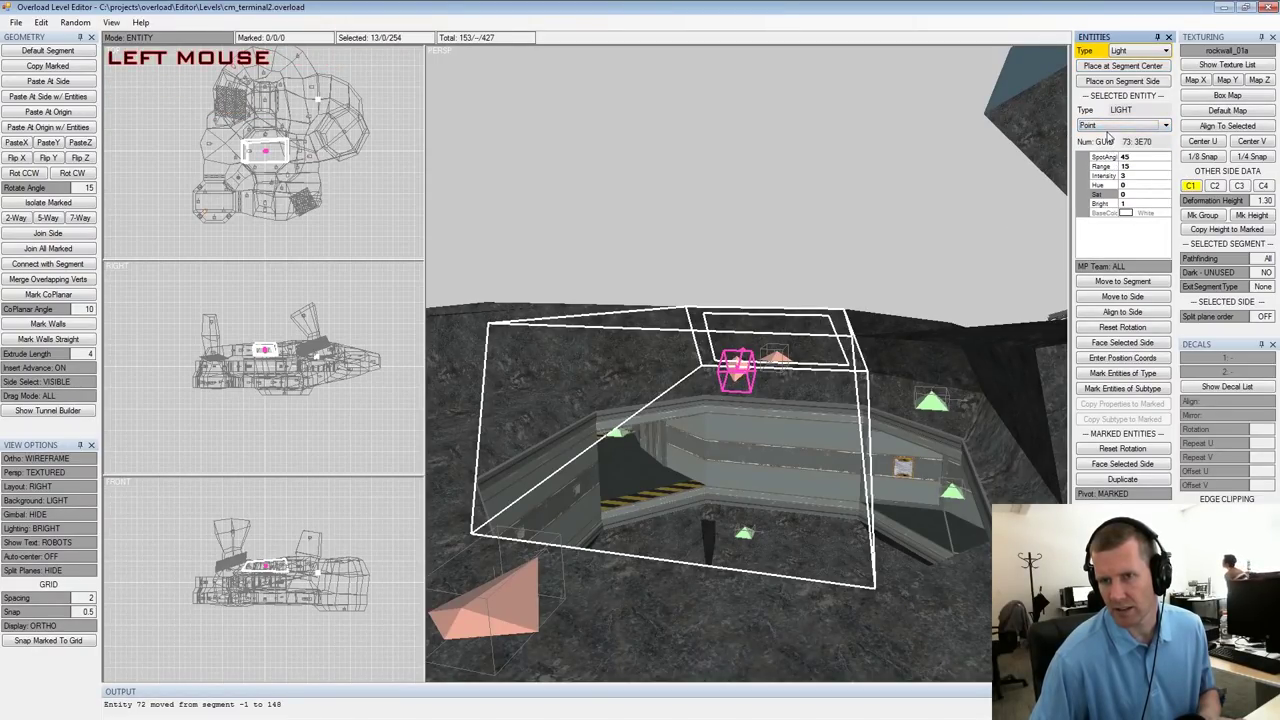
{"action": "left_click", "coordinate": [1107, 130]}
{"action": "left_click", "coordinate": [1110, 156]}
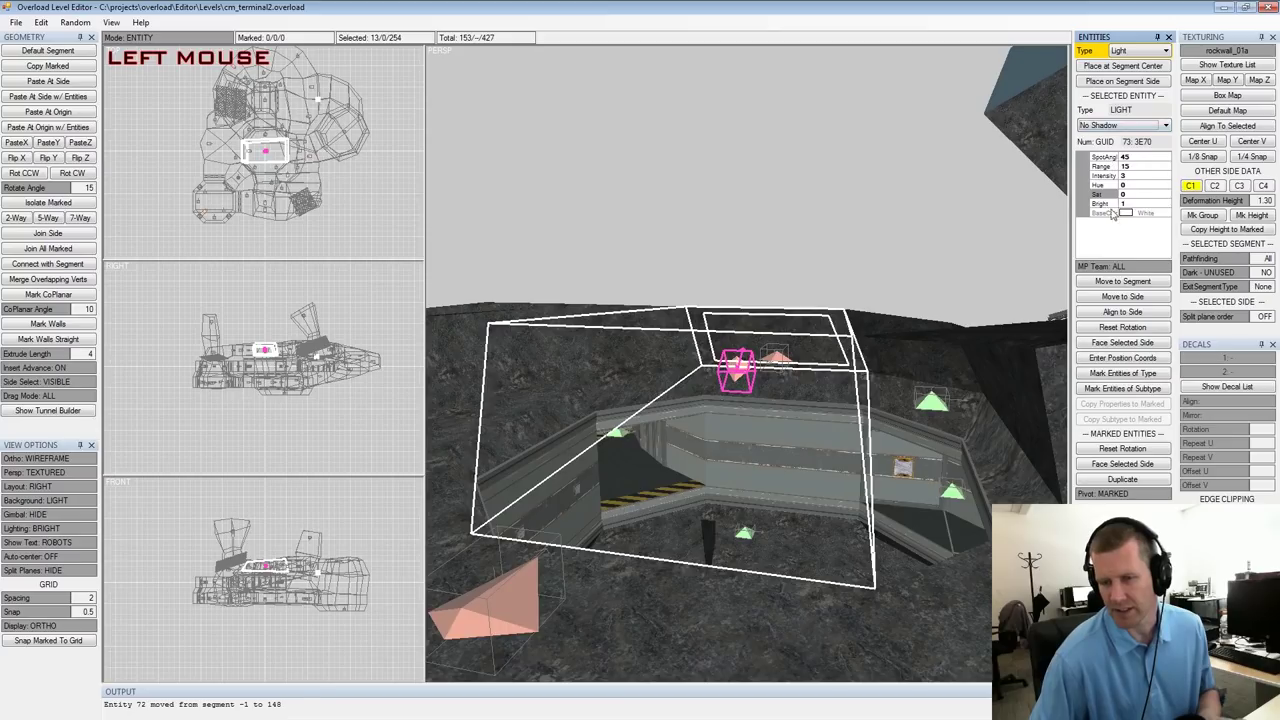
{"action": "left_click", "coordinate": [1116, 452]}
Set the ceiling segment light's range to 25 and its intensity to 0.5
{"action": "left_click_drag", "start_coordinate": [888, 338], "coordinate": [814, 351], "text": "alt"}
{"action": "middle_click_drag", "start_coordinate": [814, 351], "coordinate": [795, 331], "text": "alt"}
{"action": "left_click_drag", "start_coordinate": [793, 326], "coordinate": [793, 309], "text": "alt"}
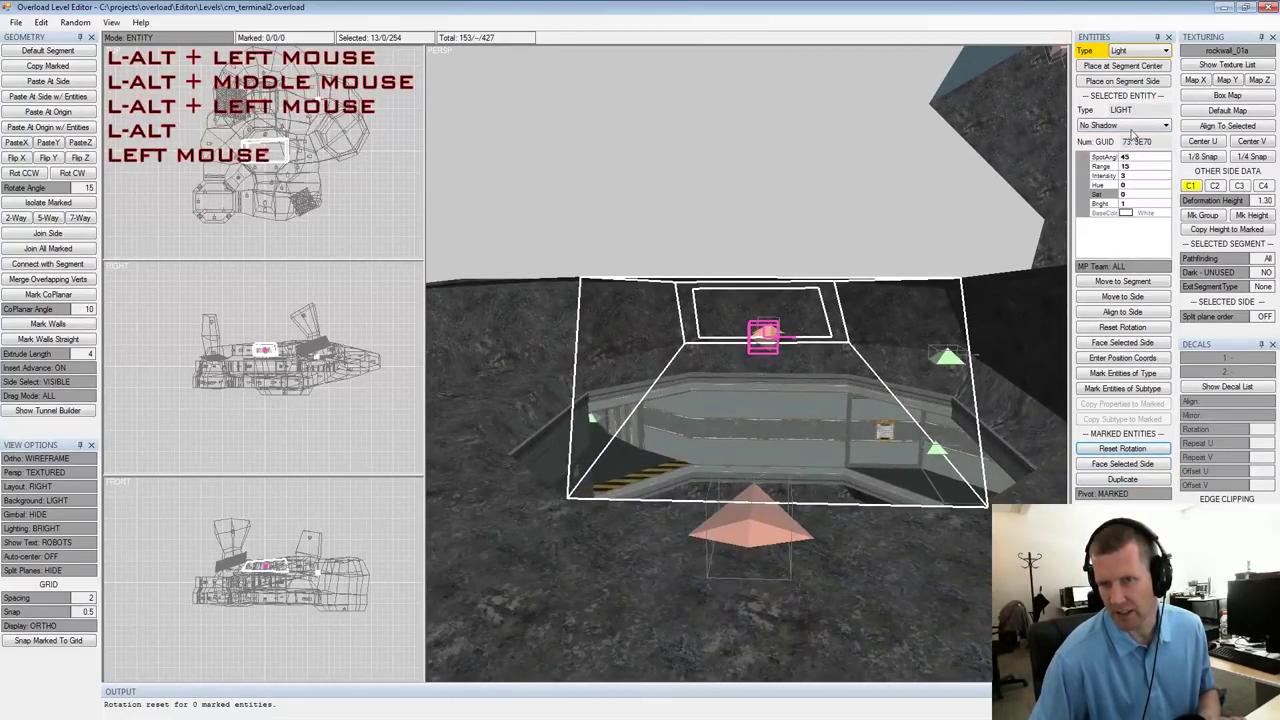
{"action": "left_click", "coordinate": [1135, 166]}
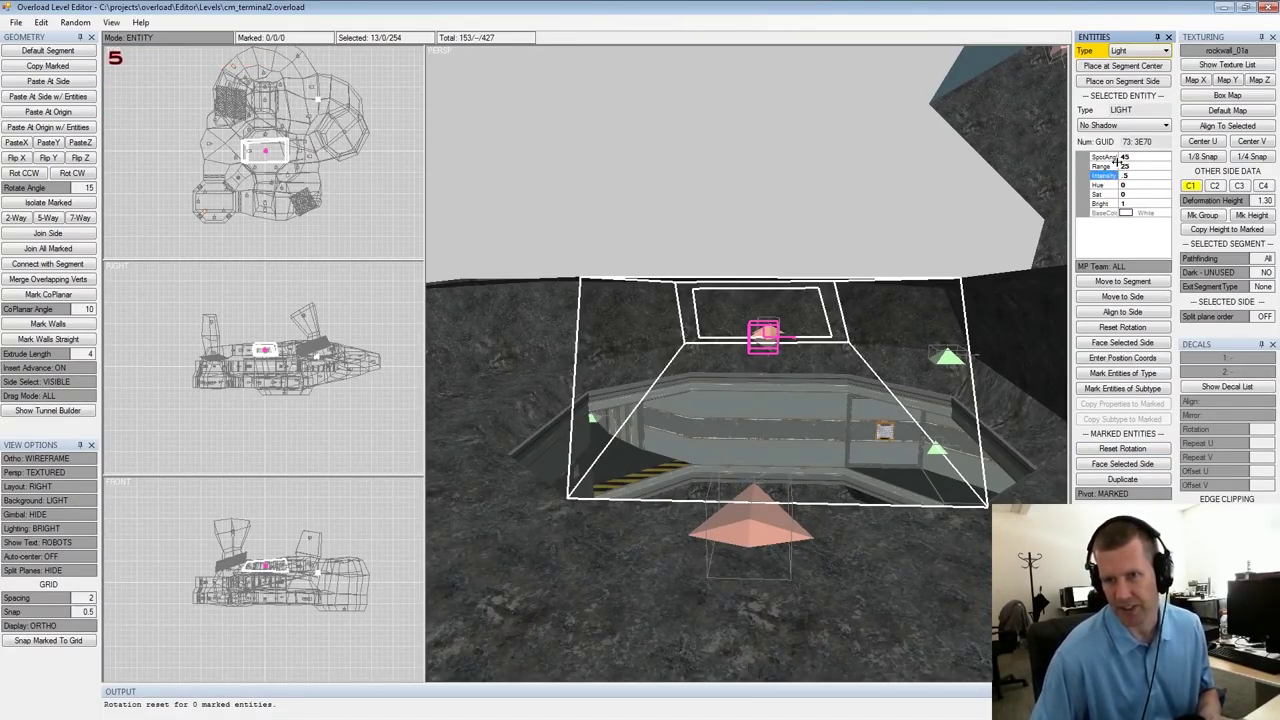
{"action": "left_click_drag", "start_coordinate": [996, 211], "coordinate": [1013, 216], "text": "alt"}
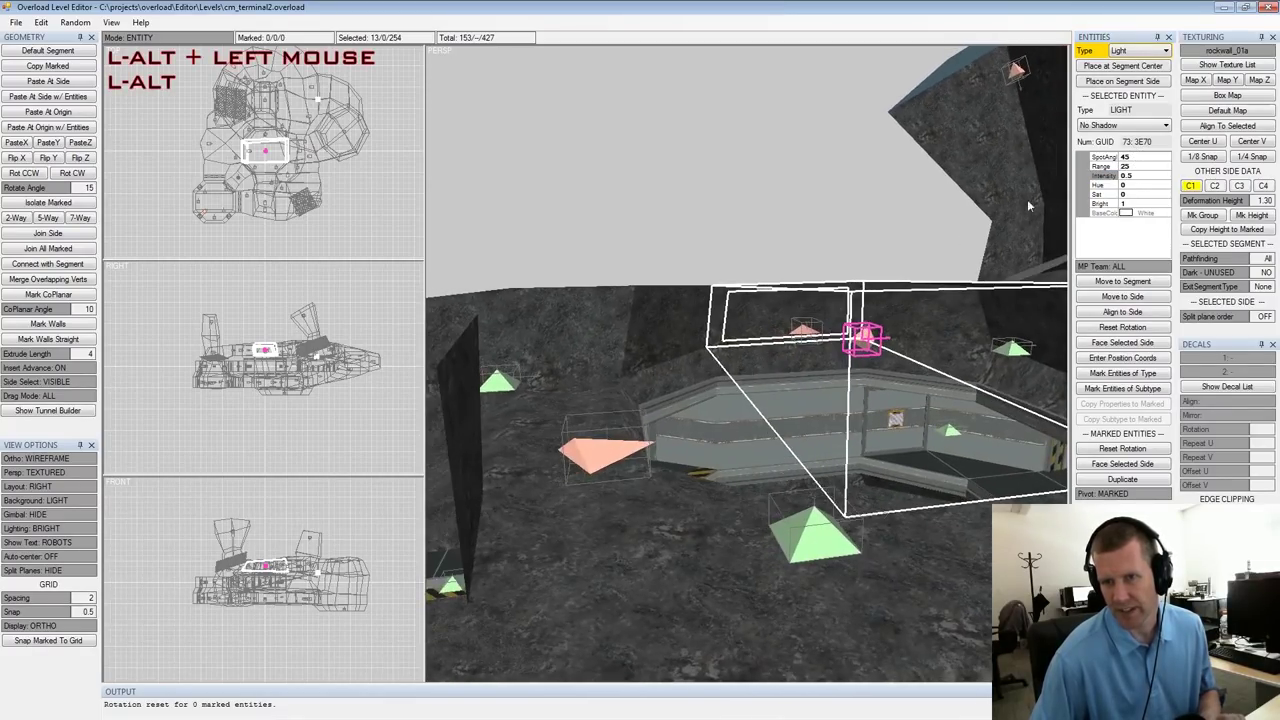
Check the light type options, then examine the ceiling segment light's position relative to the rooms and skylight shafts
{"action": "left_click", "coordinate": [1123, 127]}
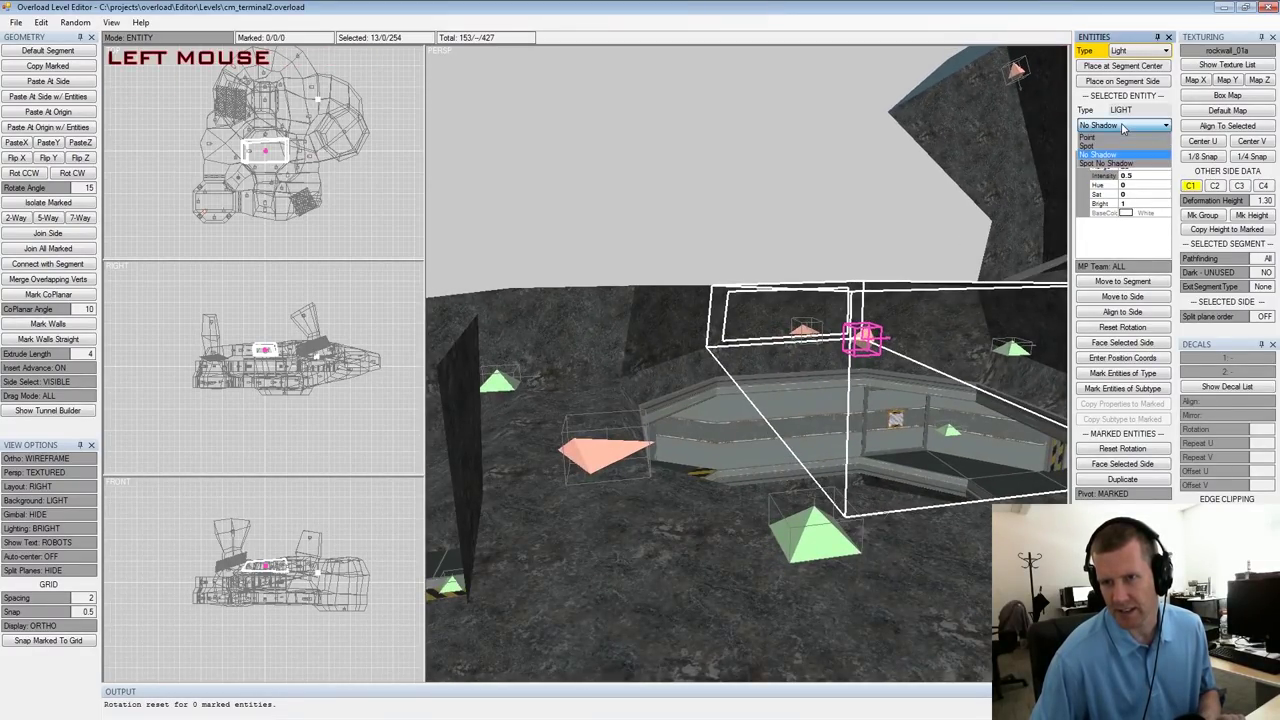
{"action": "left_click", "coordinate": [1119, 131]}
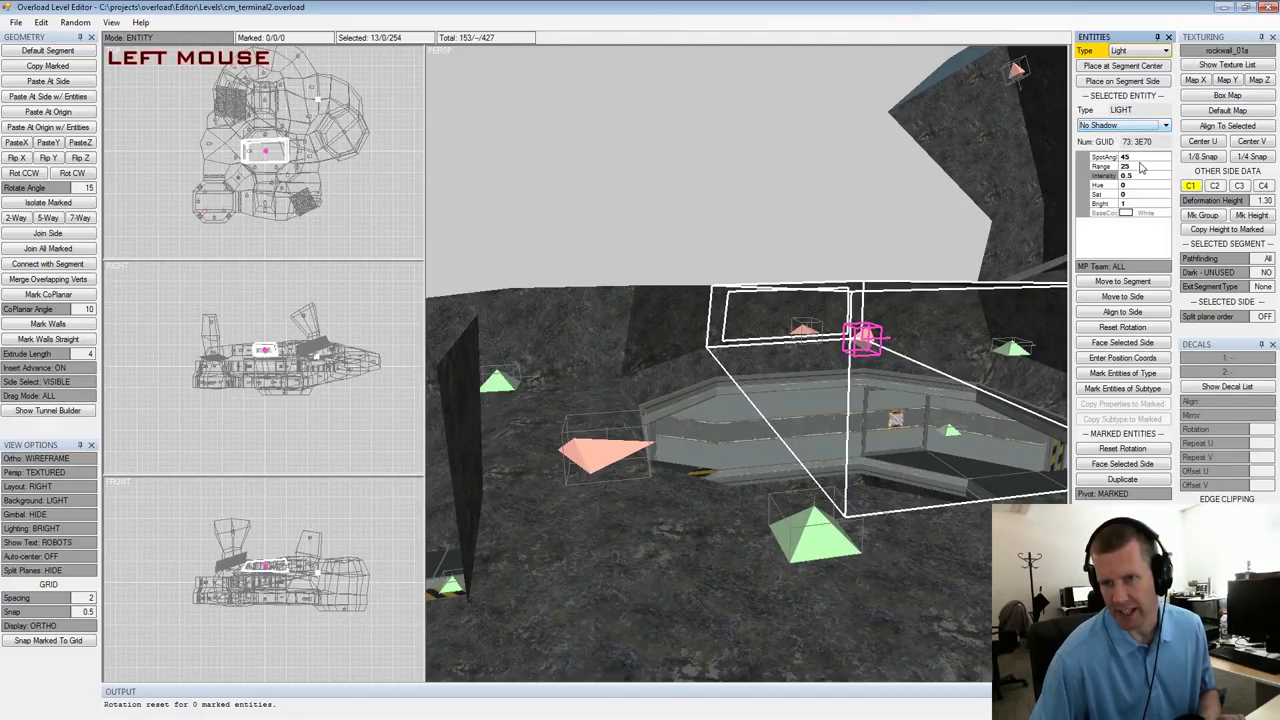
{"action": "left_click_drag", "start_coordinate": [955, 300], "coordinate": [828, 345], "text": "alt"}
{"action": "middle_click_drag", "start_coordinate": [828, 345], "coordinate": [812, 294], "text": "alt"}
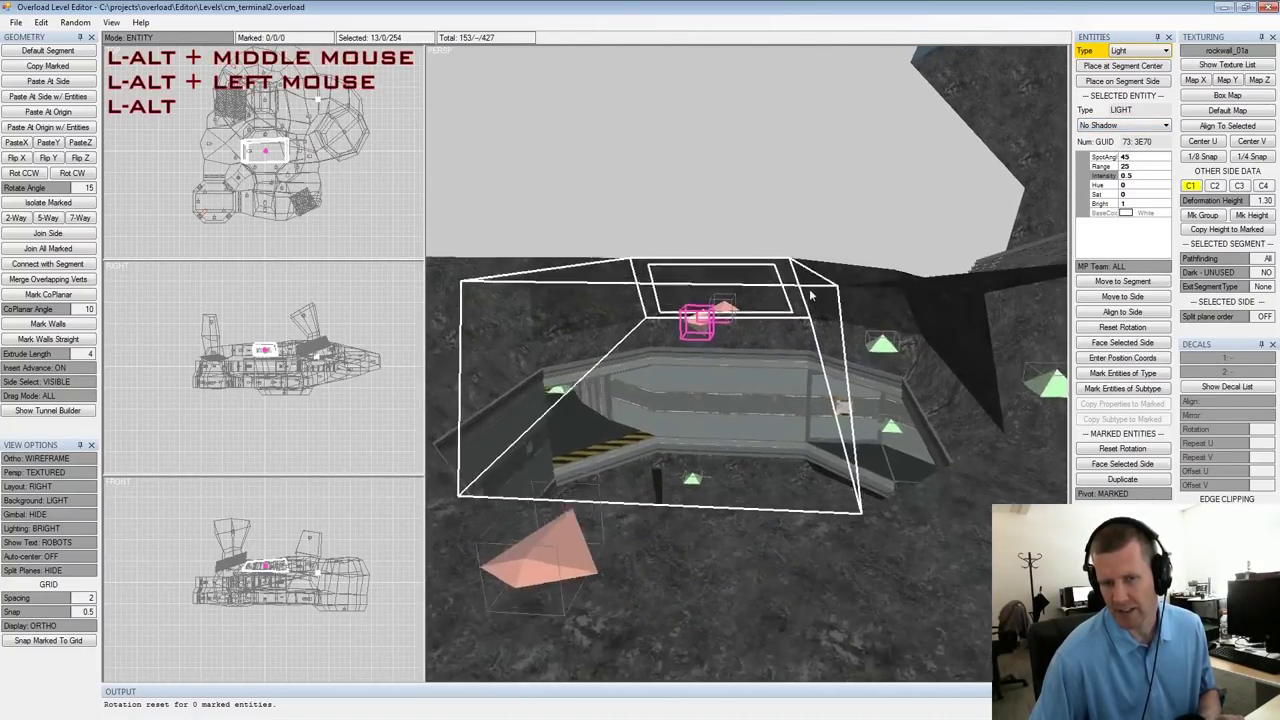
{"action": "left_click_drag", "start_coordinate": [812, 294], "coordinate": [930, 335], "text": "alt"}
{"action": "middle_click_drag", "start_coordinate": [930, 335], "coordinate": [829, 296], "text": "alt"}
{"action": "scroll", "coordinate": [829, 296], "scroll_direction": "up", "scroll_amount": 1, "text": "alt"}
{"action": "left_click_drag", "start_coordinate": [829, 296], "coordinate": [738, 254], "text": "alt"}
{"action": "scroll", "coordinate": [790, 254], "scroll_direction": "down", "scroll_amount": 2}
{"action": "middle_click_drag", "start_coordinate": [738, 254], "coordinate": [784, 228], "text": "alt"}
{"action": "scroll", "coordinate": [784, 228], "scroll_direction": "down", "scroll_amount": 2, "text": "alt"}
{"action": "left_click_drag", "start_coordinate": [784, 228], "coordinate": [820, 310], "text": "alt"}
{"action": "middle_click_drag", "start_coordinate": [820, 310], "coordinate": [765, 248], "text": "alt"}
{"action": "scroll", "coordinate": [765, 248], "scroll_direction": "down", "scroll_amount": 2, "text": "alt"}
{"action": "left_click_drag", "start_coordinate": [762, 248], "coordinate": [882, 256], "text": "alt"}
{"action": "middle_click_drag", "start_coordinate": [882, 256], "coordinate": [900, 322], "text": "alt"}
{"action": "scroll", "coordinate": [900, 322], "scroll_direction": "up", "scroll_amount": 2, "text": "alt"}
{"action": "left_click_drag", "start_coordinate": [900, 322], "coordinate": [908, 240], "text": "alt"}
{"action": "middle_click_drag", "start_coordinate": [908, 240], "coordinate": [877, 307], "text": "alt"}
{"action": "left_click_drag", "start_coordinate": [876, 305], "coordinate": [793, 250], "text": "alt"}
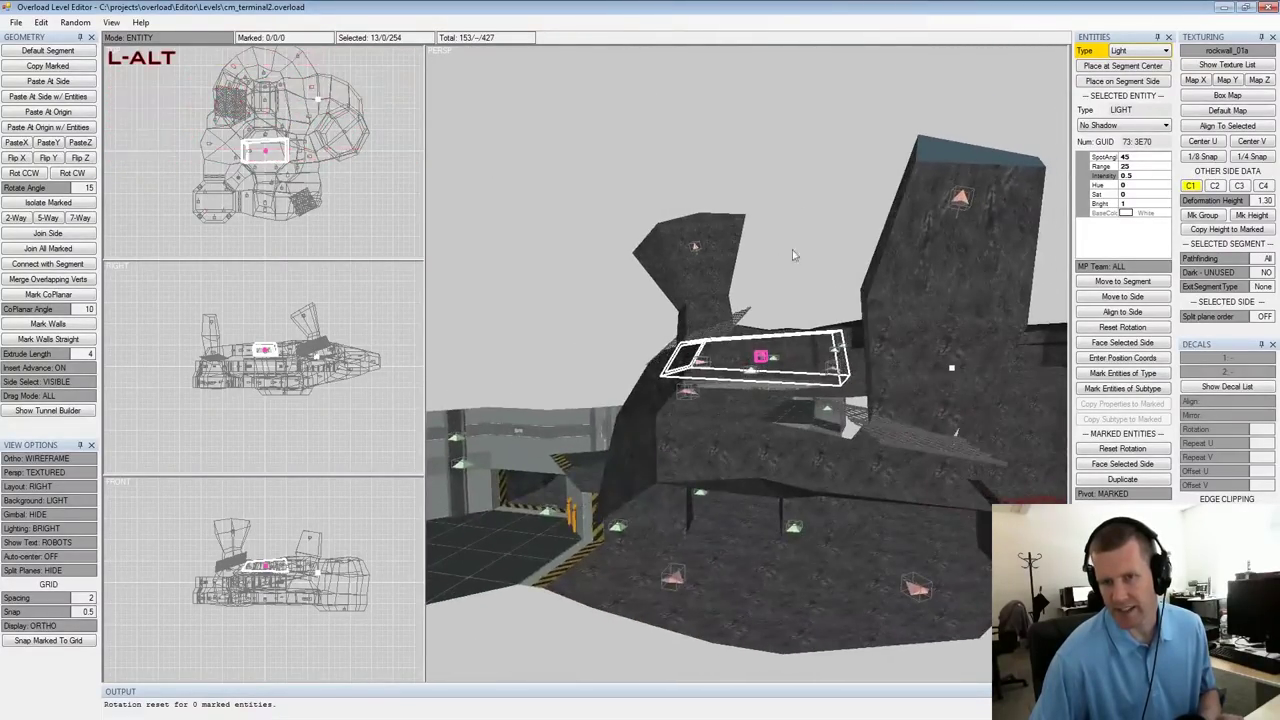
Review the lights placed in the skylight shafts, the lava pit and the central ceiling segment from several sides
{"action": "left_click", "coordinate": [945, 207]}
{"action": "left_click_drag", "start_coordinate": [945, 207], "coordinate": [860, 305], "text": "alt"}
{"action": "left_click", "coordinate": [690, 228]}
{"action": "middle_click_drag", "start_coordinate": [860, 305], "coordinate": [776, 274], "text": "alt"}
{"action": "left_click", "coordinate": [939, 451]}
{"action": "left_click_drag", "start_coordinate": [777, 383], "coordinate": [820, 330], "text": "alt"}
{"action": "scroll", "coordinate": [790, 320], "scroll_direction": "up", "scroll_amount": 3, "text": "alt"}
{"action": "left_click", "coordinate": [744, 306]}
{"action": "left_click_drag", "start_coordinate": [744, 306], "coordinate": [925, 385], "text": "alt"}
{"action": "left_click_drag", "start_coordinate": [835, 370], "coordinate": [866, 357], "text": "alt"}
{"action": "scroll", "coordinate": [850, 365], "scroll_direction": "down", "scroll_amount": 4, "text": "alt"}
{"action": "middle_click_drag", "start_coordinate": [845, 374], "coordinate": [843, 357], "text": "alt"}
{"action": "left_click_drag", "start_coordinate": [843, 357], "coordinate": [876, 322], "text": "alt"}
{"action": "middle_click_drag", "start_coordinate": [876, 322], "coordinate": [829, 366], "text": "alt"}
{"action": "scroll", "coordinate": [829, 366], "scroll_direction": "up", "scroll_amount": 3, "text": "alt"}
{"action": "left_click_drag", "start_coordinate": [829, 366], "coordinate": [793, 360], "text": "alt"}
{"action": "middle_click_drag", "start_coordinate": [791, 360], "coordinate": [800, 355], "text": "alt"}
{"action": "scroll", "coordinate": [800, 355], "scroll_direction": "down", "scroll_amount": 2, "text": "alt"}
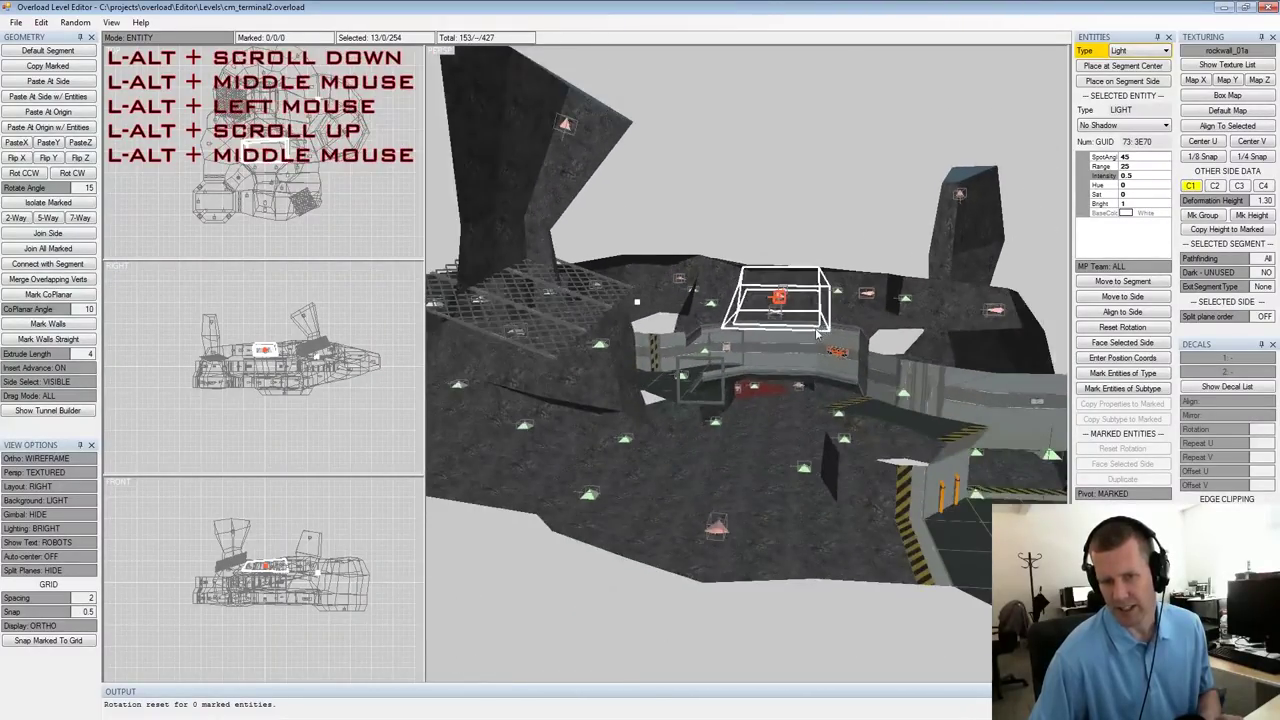
{"action": "left_click_drag", "start_coordinate": [800, 355], "coordinate": [827, 341], "text": "alt"}
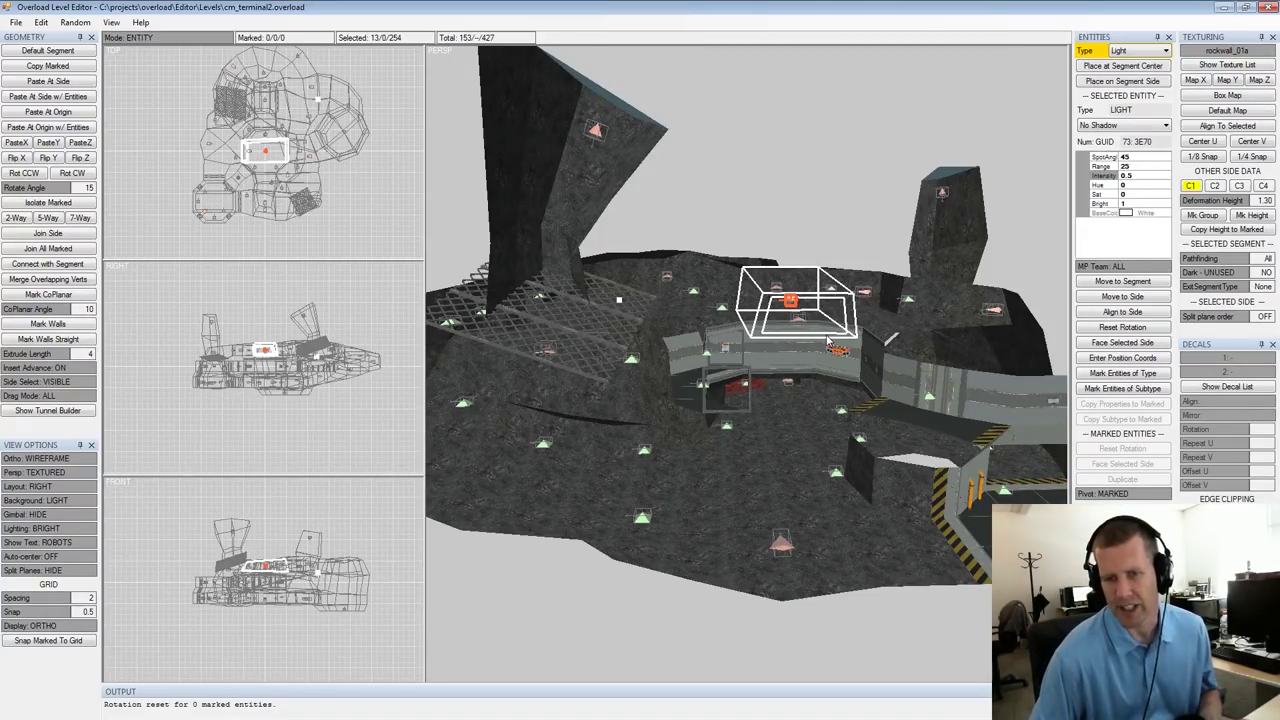
Examine the No Shadow light in the ceiling segment against the grates, skylight shafts and cave rooms around it
{"action": "left_click_drag", "start_coordinate": [840, 320], "coordinate": [530, 248], "text": "alt"}
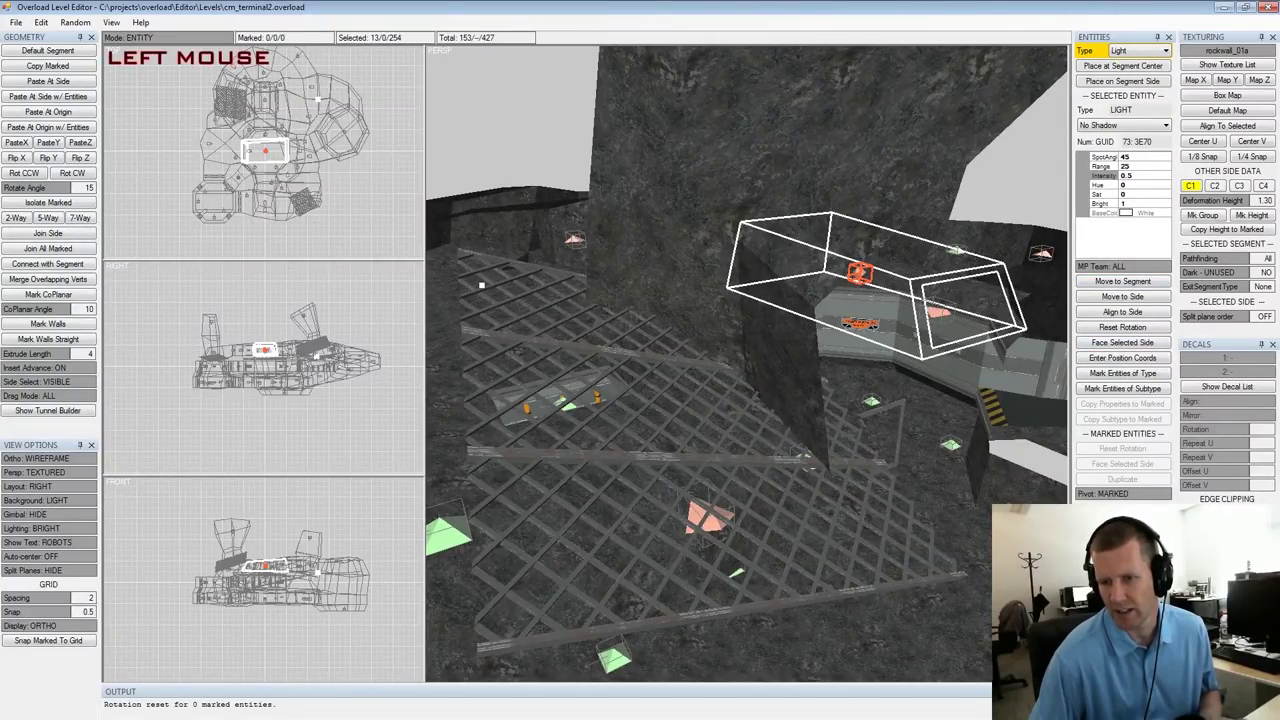
{"action": "right_click", "coordinate": [860, 273]}
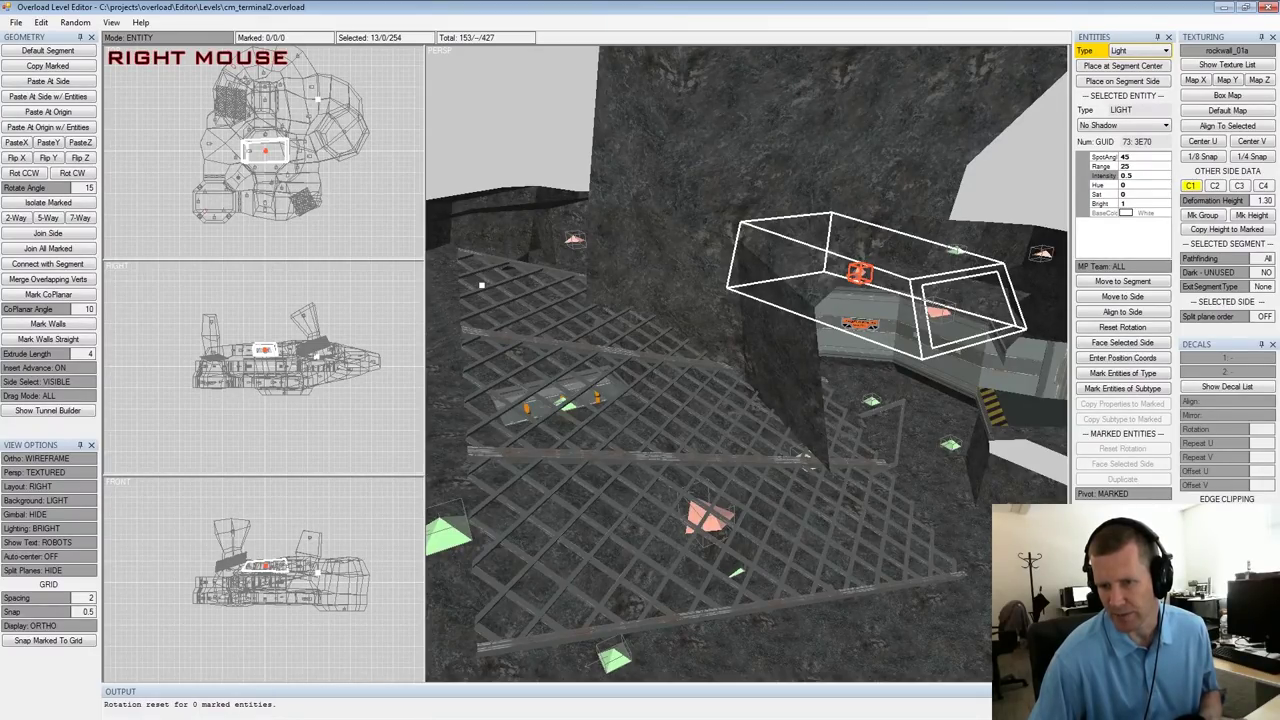
{"action": "left_click_drag", "start_coordinate": [860, 300], "coordinate": [860, 350], "text": "alt"}
{"action": "middle_click_drag", "start_coordinate": [860, 350], "coordinate": [850, 425], "text": "alt"}
{"action": "scroll", "coordinate": [850, 425], "scroll_direction": "down", "scroll_amount": 3, "text": "alt"}
{"action": "left_click_drag", "start_coordinate": [850, 425], "coordinate": [880, 402], "text": "alt"}
{"action": "middle_click_drag", "start_coordinate": [880, 402], "coordinate": [877, 410], "text": "alt"}
{"action": "scroll", "coordinate": [877, 410], "scroll_direction": "up", "scroll_amount": 3, "text": "alt"}
{"action": "left_click_drag", "start_coordinate": [877, 410], "coordinate": [908, 372], "text": "alt"}
{"action": "middle_click_drag", "start_coordinate": [908, 372], "coordinate": [900, 396], "text": "alt"}
{"action": "left_click_drag", "start_coordinate": [900, 396], "coordinate": [850, 399], "text": "alt"}
{"action": "middle_click_drag", "start_coordinate": [850, 399], "coordinate": [842, 402], "text": "alt"}
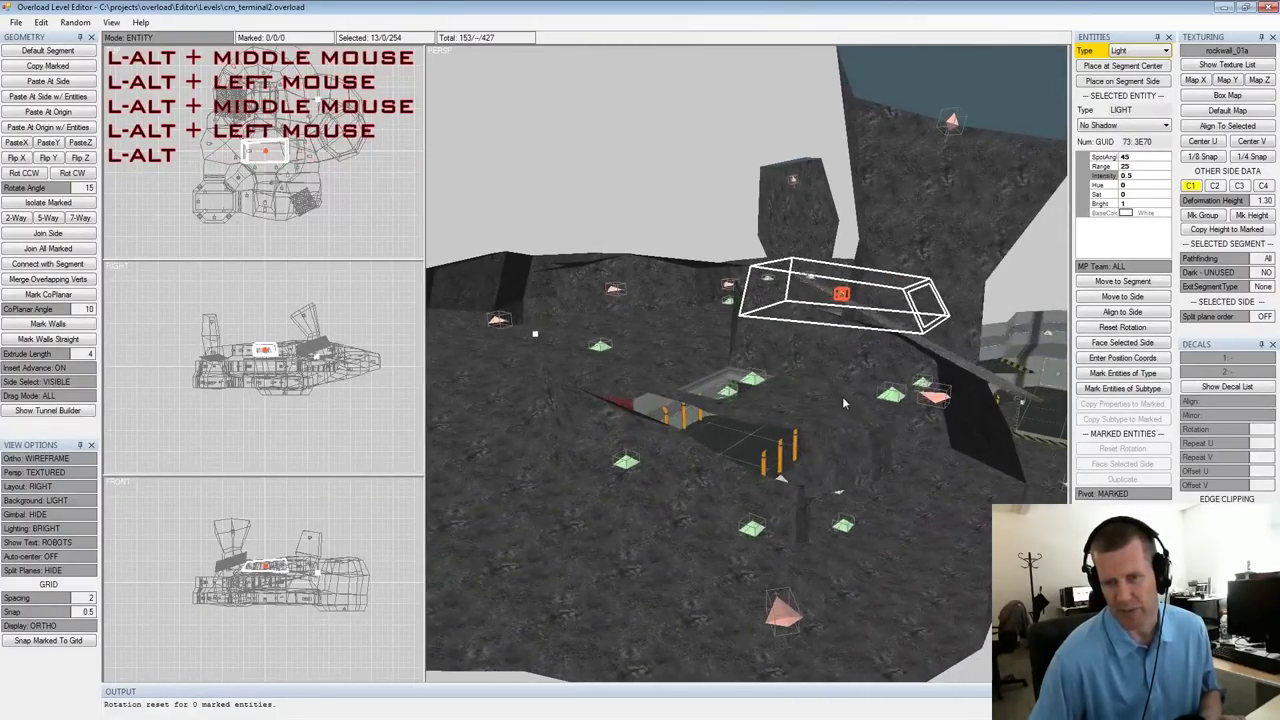
{"action": "left_click_drag", "start_coordinate": [842, 402], "coordinate": [804, 390], "text": "alt"}
{"action": "middle_click_drag", "start_coordinate": [804, 390], "coordinate": [863, 382], "text": "alt"}
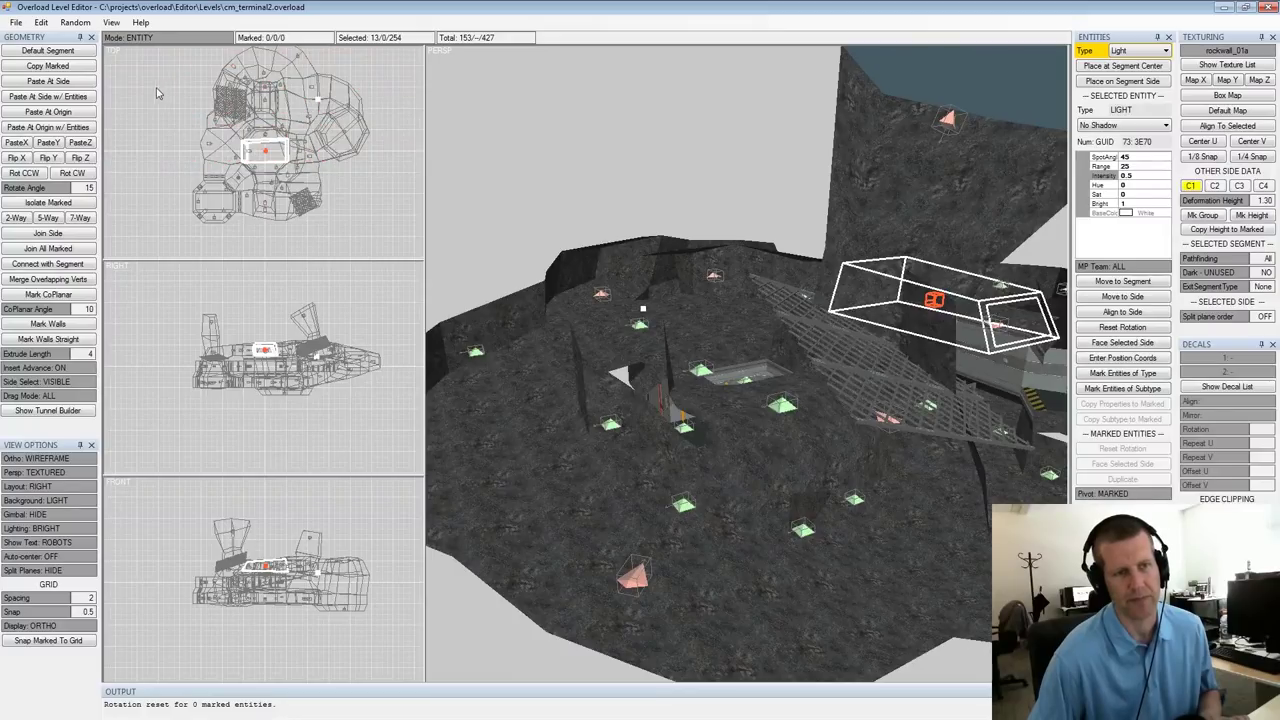
Save the level and export it for Challenge Mode as cm_terminal2.cm, overwriting the existing file
{"action": "left_click", "coordinate": [15, 23]}
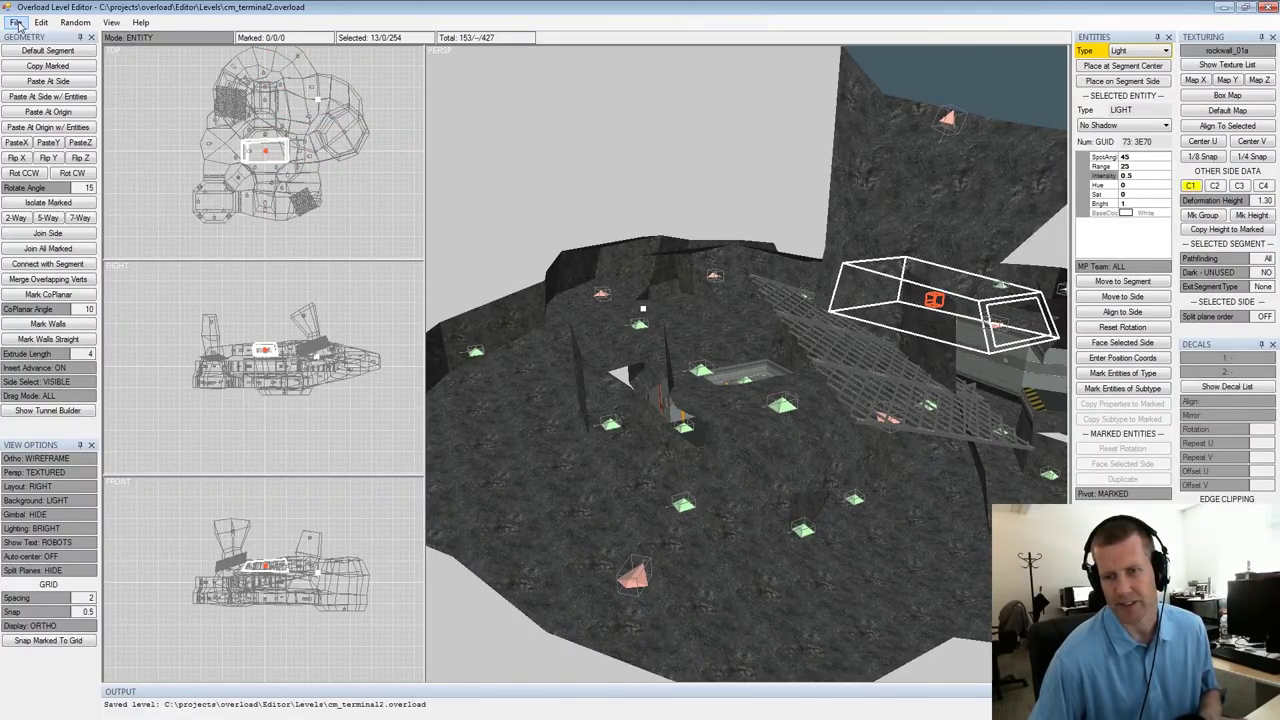
{"action": "left_click", "coordinate": [18, 25]}
{"action": "left_click", "coordinate": [80, 96]}
{"action": "key", "text": "Return"}
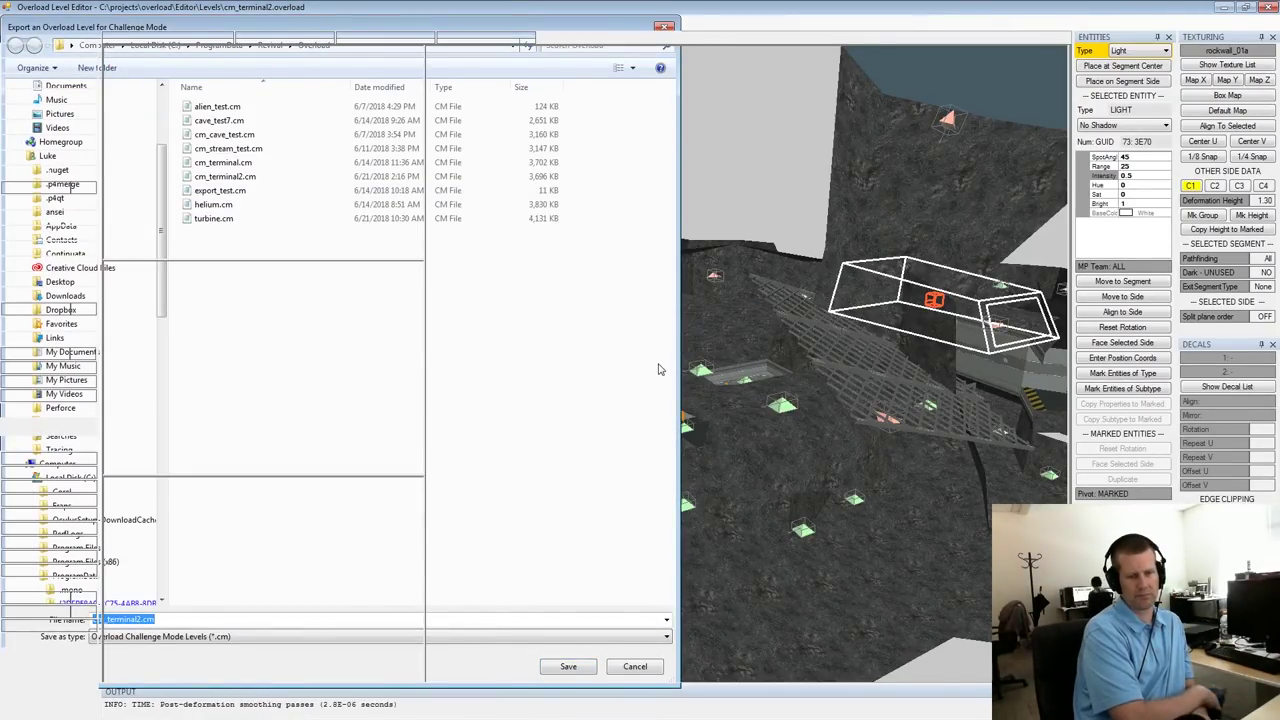
{"action": "key", "text": "Return"}
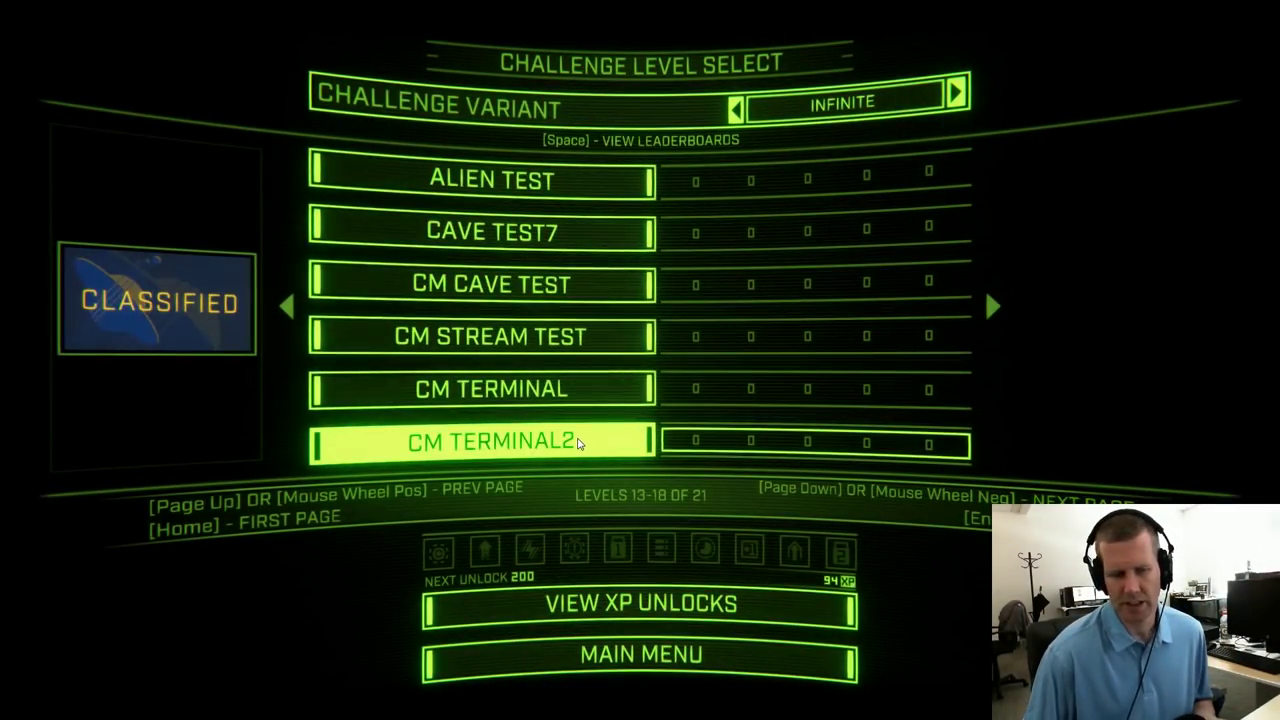
Switch to the Overload game and start the CM Terminal2 challenge level on Trainee difficulty
{"action": "left_click", "coordinate": [578, 443]}
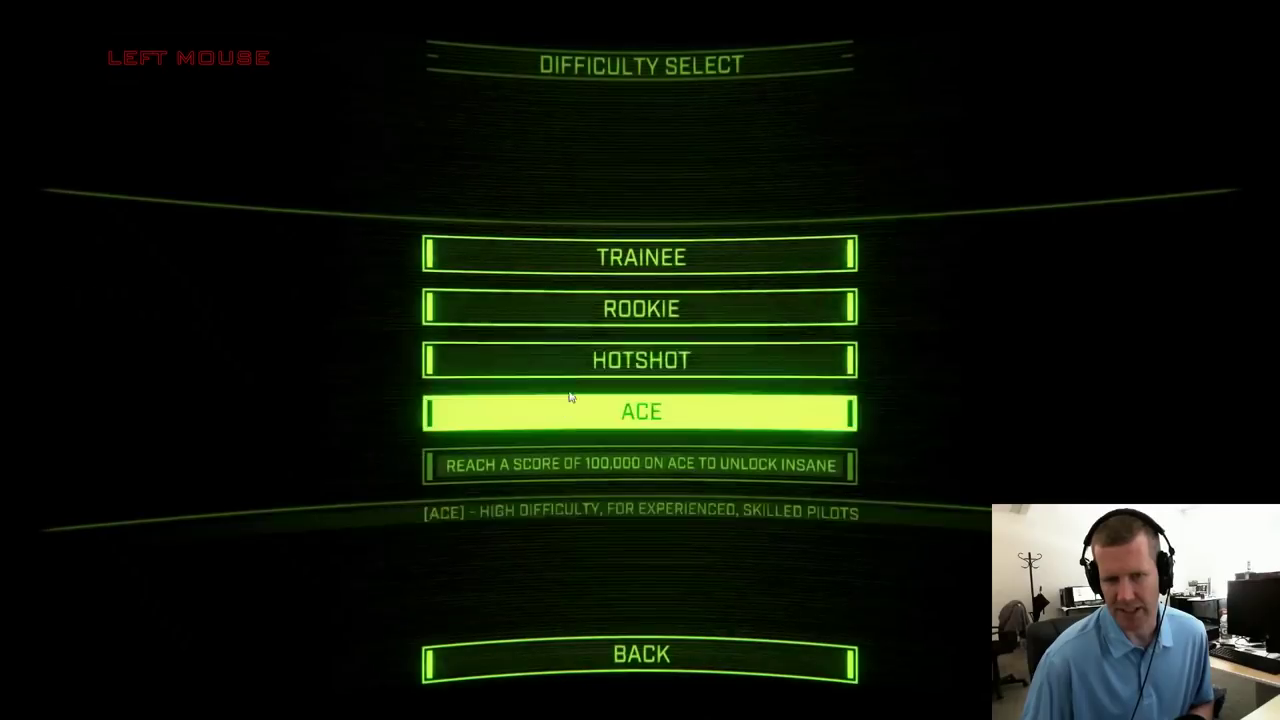
{"action": "left_click", "coordinate": [612, 260]}
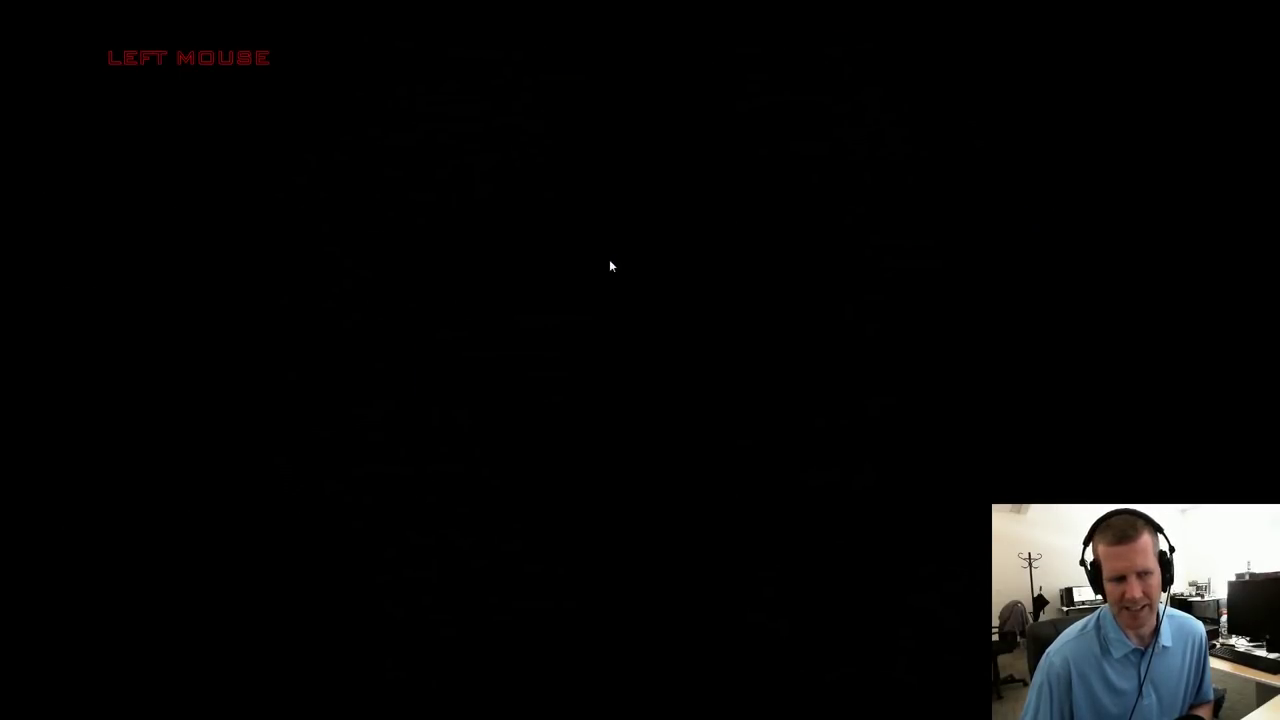
{"action": "left_click", "coordinate": [615, 590]}
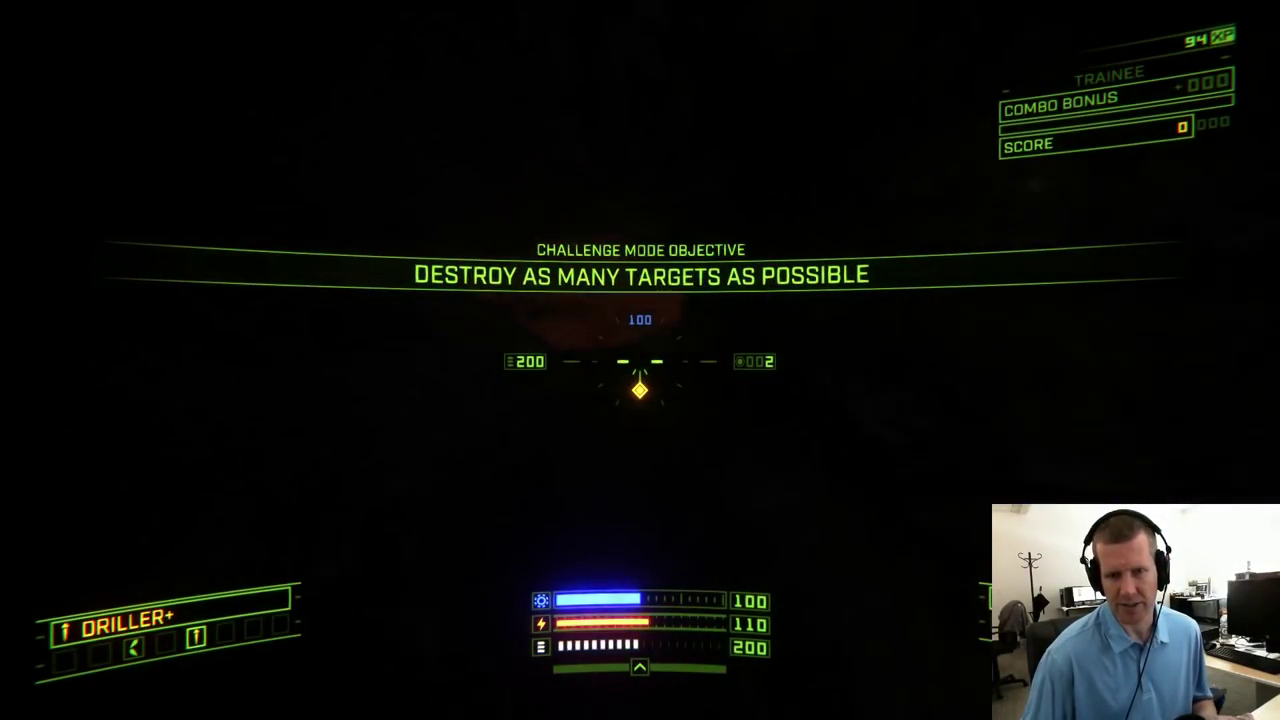
Fly from the dark starting cave into the central room and inspect the fill light on its rock ceiling and walls
{"action": "key", "text": "w"}
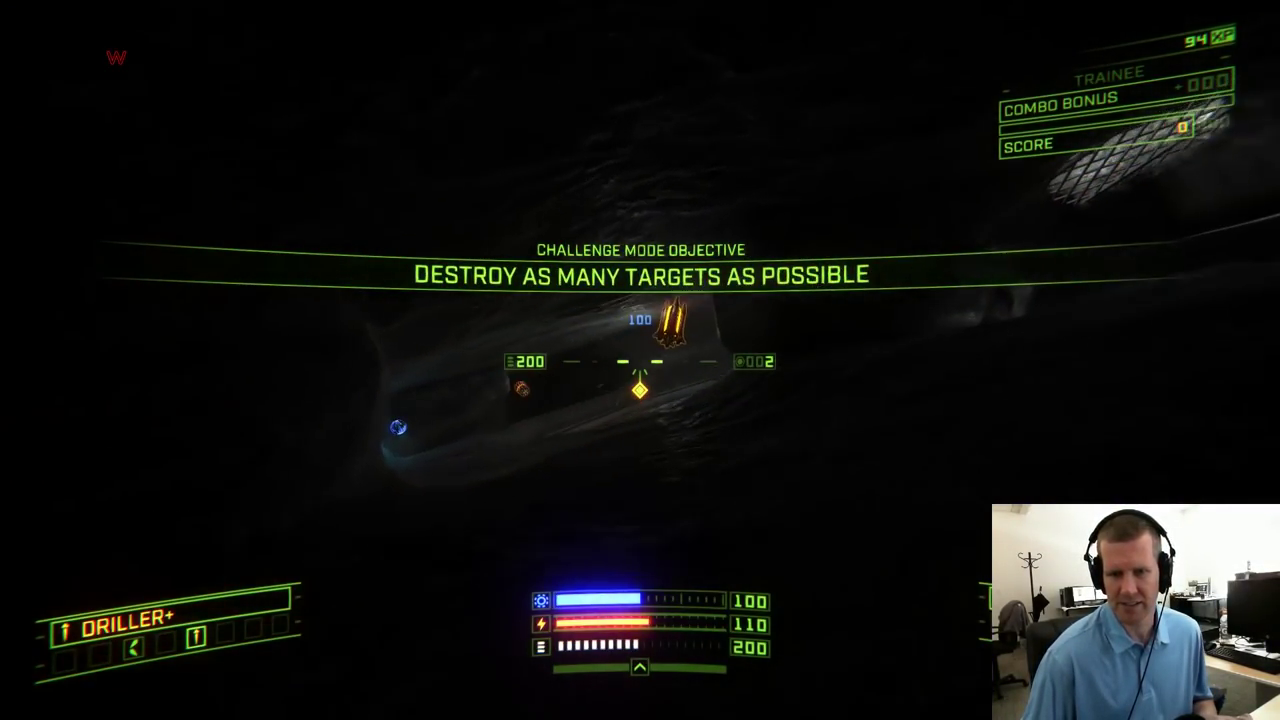
{"action": "key", "text": "q"}
{"action": "key", "text": "d"}
{"action": "key", "text": "w"}
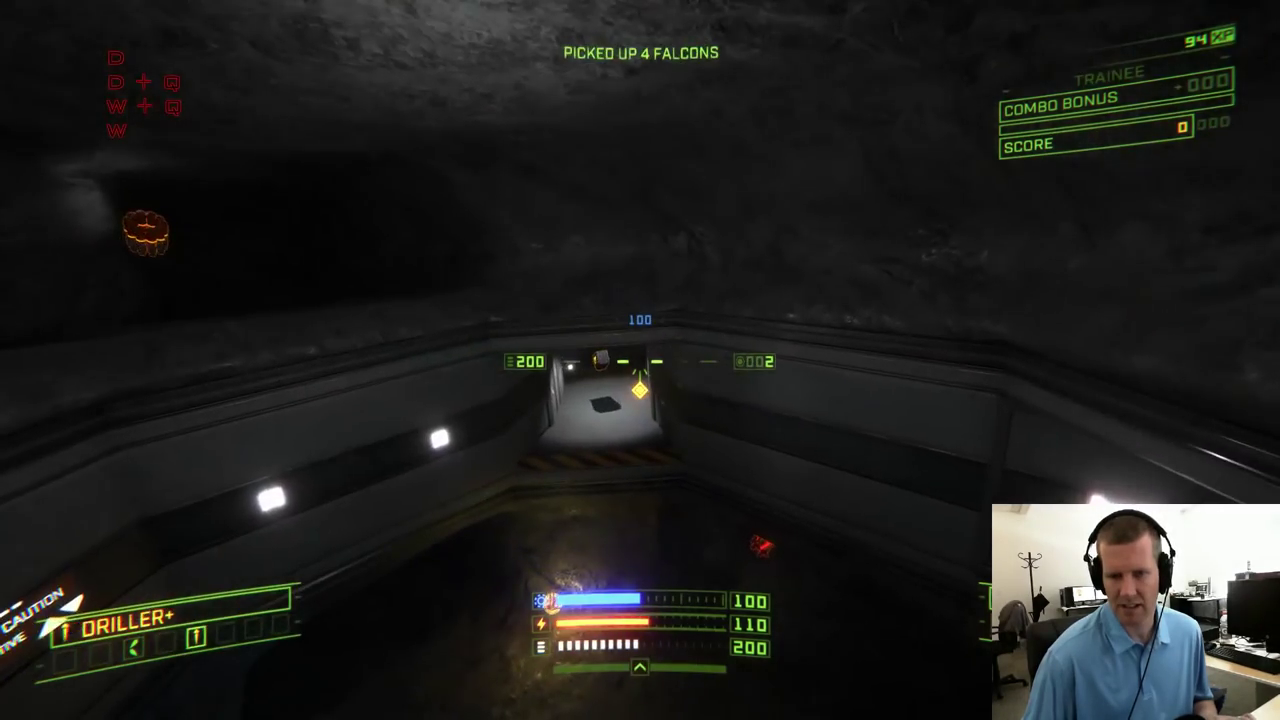
{"action": "key", "text": "q"}
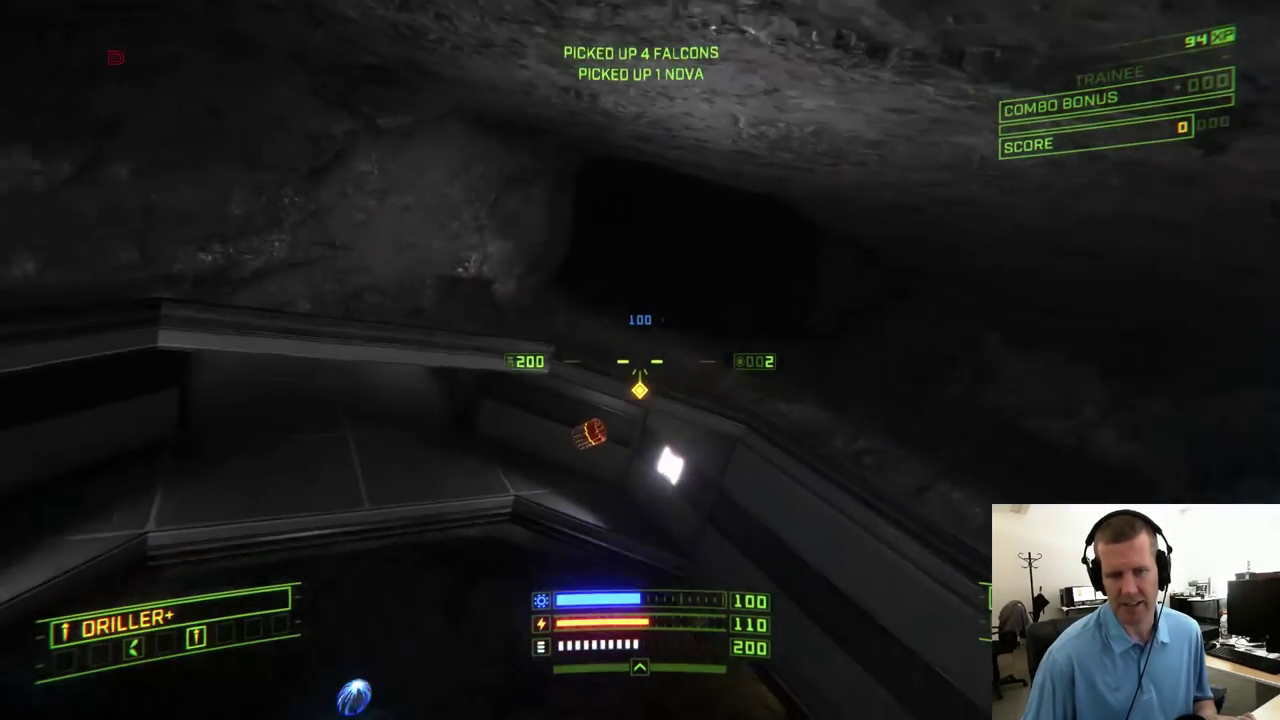
{"action": "key", "text": "d"}
{"action": "key", "text": "w"}
{"action": "key", "text": "s"}
{"action": "key", "text": "w"}
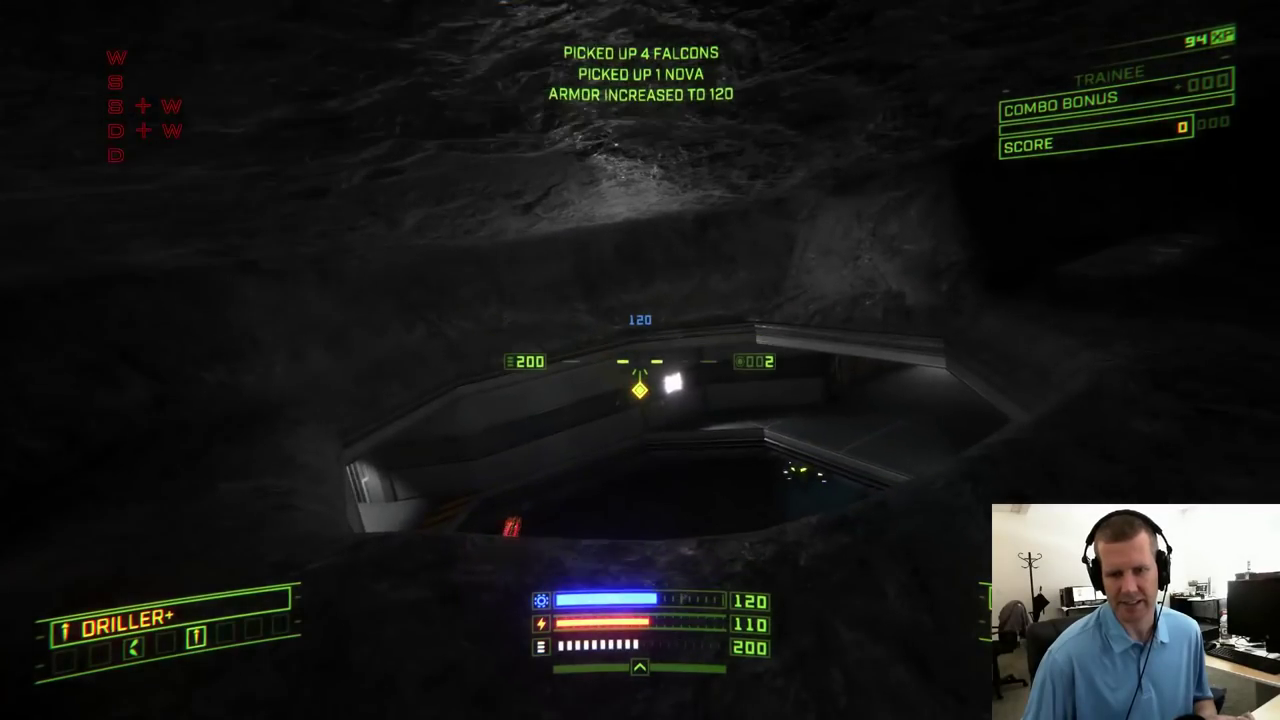
Fight off the robots attacking in the central room while checking how its ceiling is lit
{"action": "key", "text": "w+a"}
{"action": "left_click", "coordinate": [640, 361]}
{"action": "key", "text": "d"}
{"action": "key", "text": "s"}
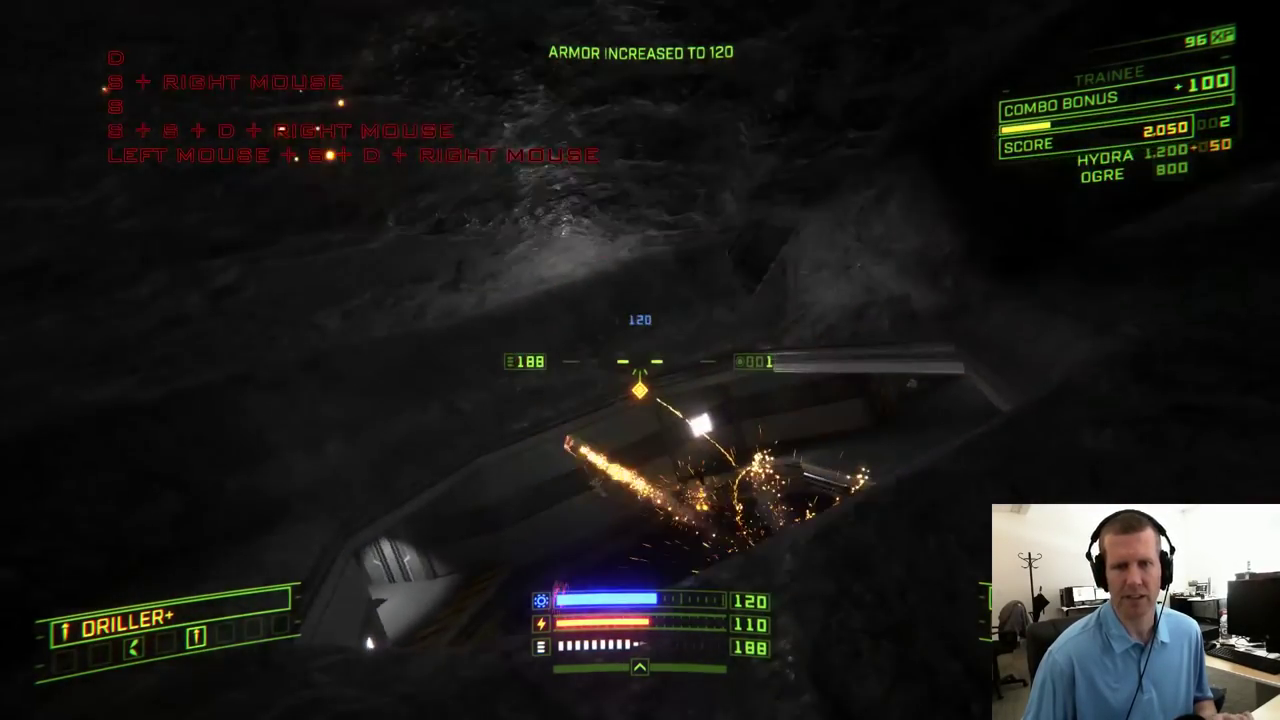
{"action": "key", "text": "s"}
{"action": "key", "text": "q"}
{"action": "key", "text": "w"}
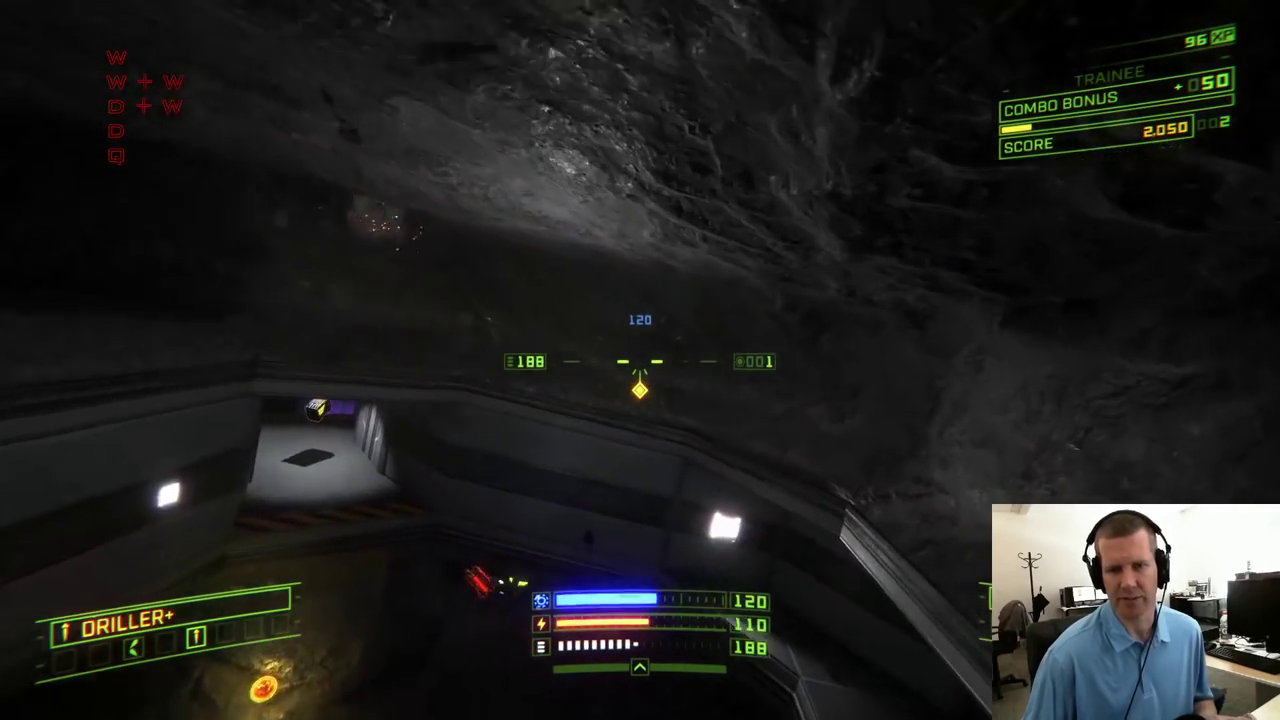
{"action": "key", "text": "e"}
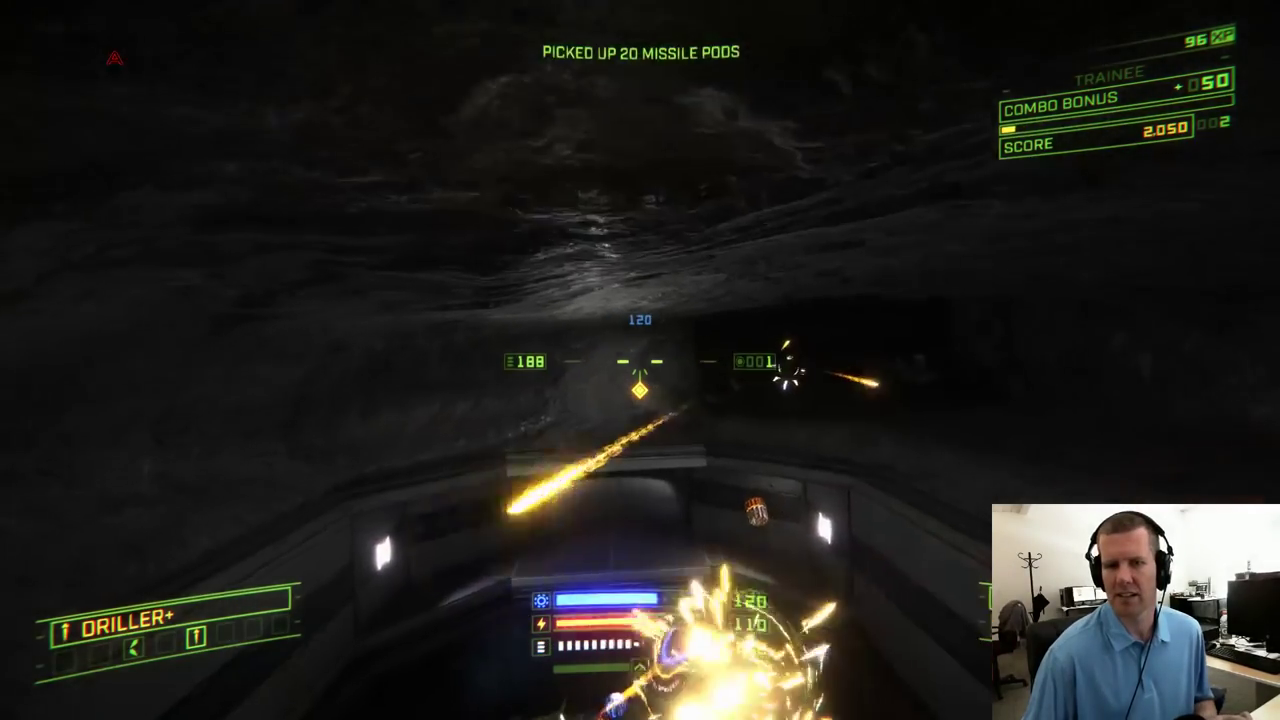
{"action": "right_click", "coordinate": [640, 361]}
{"action": "key", "text": "a"}
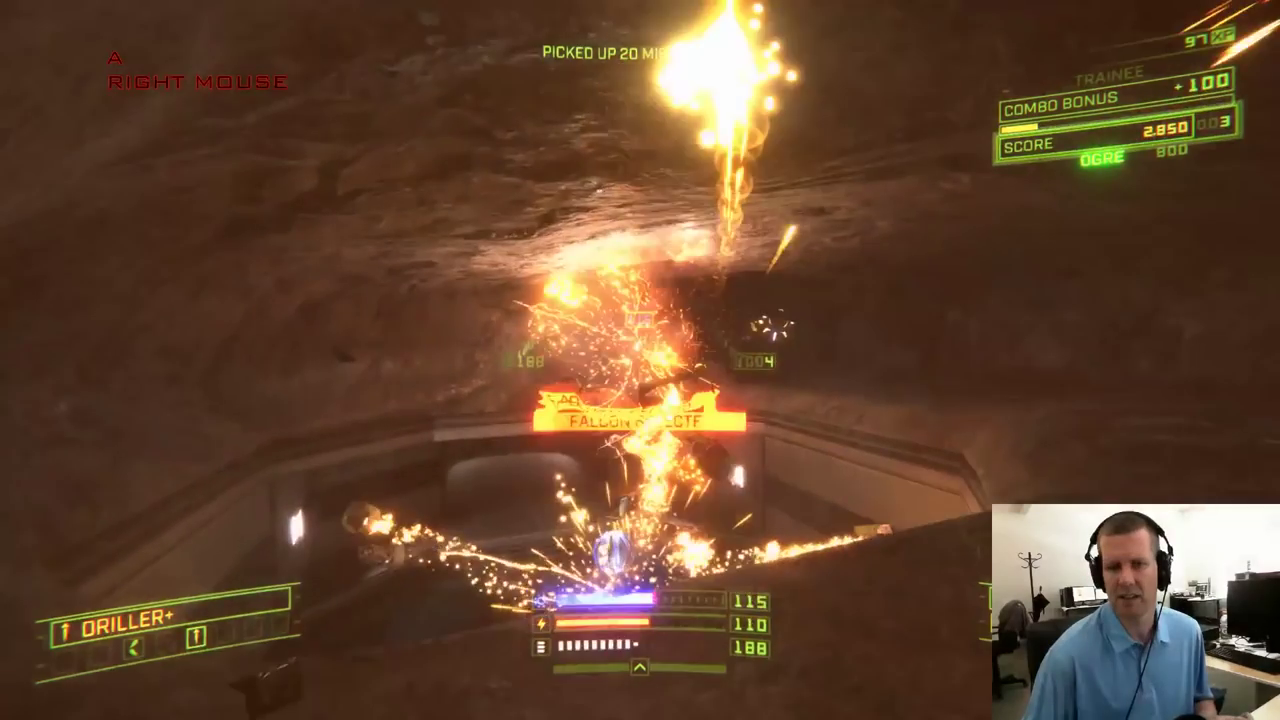
{"action": "key", "text": "w"}
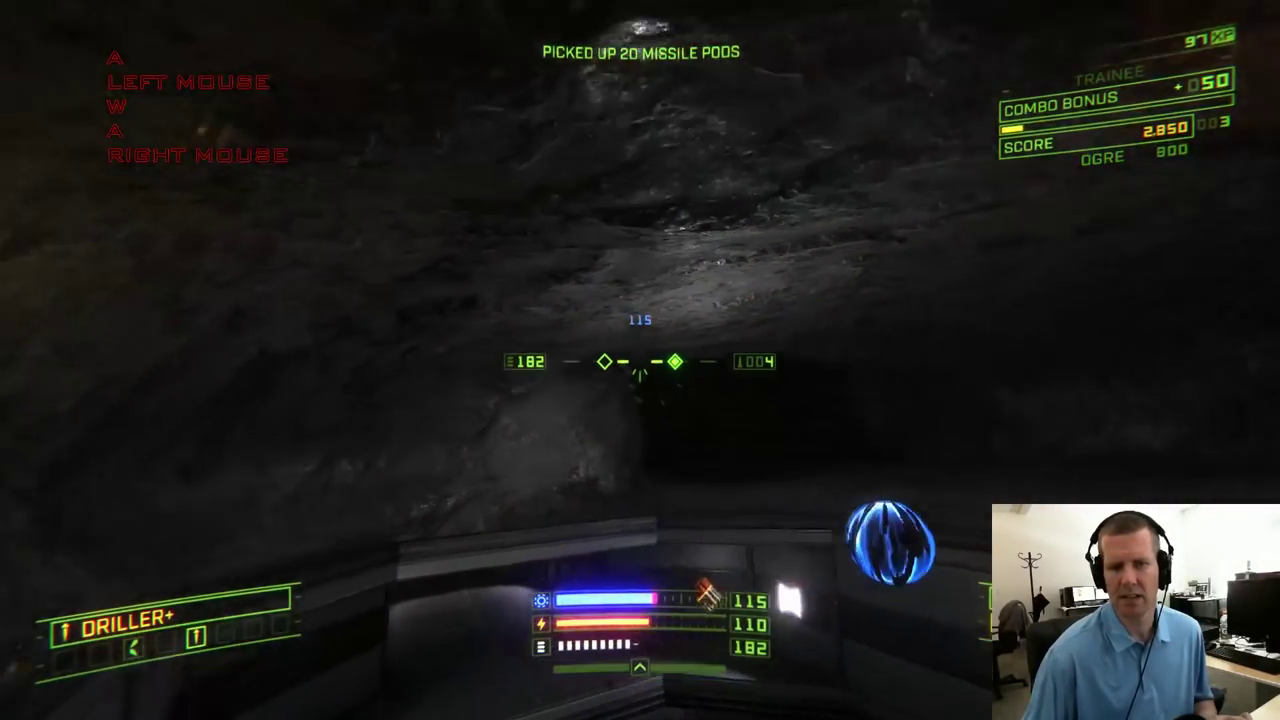
Fly to the grated skylight shaft, inspect its spot light and the grate's shadows, and shoot the robot there
{"action": "key", "text": "d"}
{"action": "key", "text": "w"}
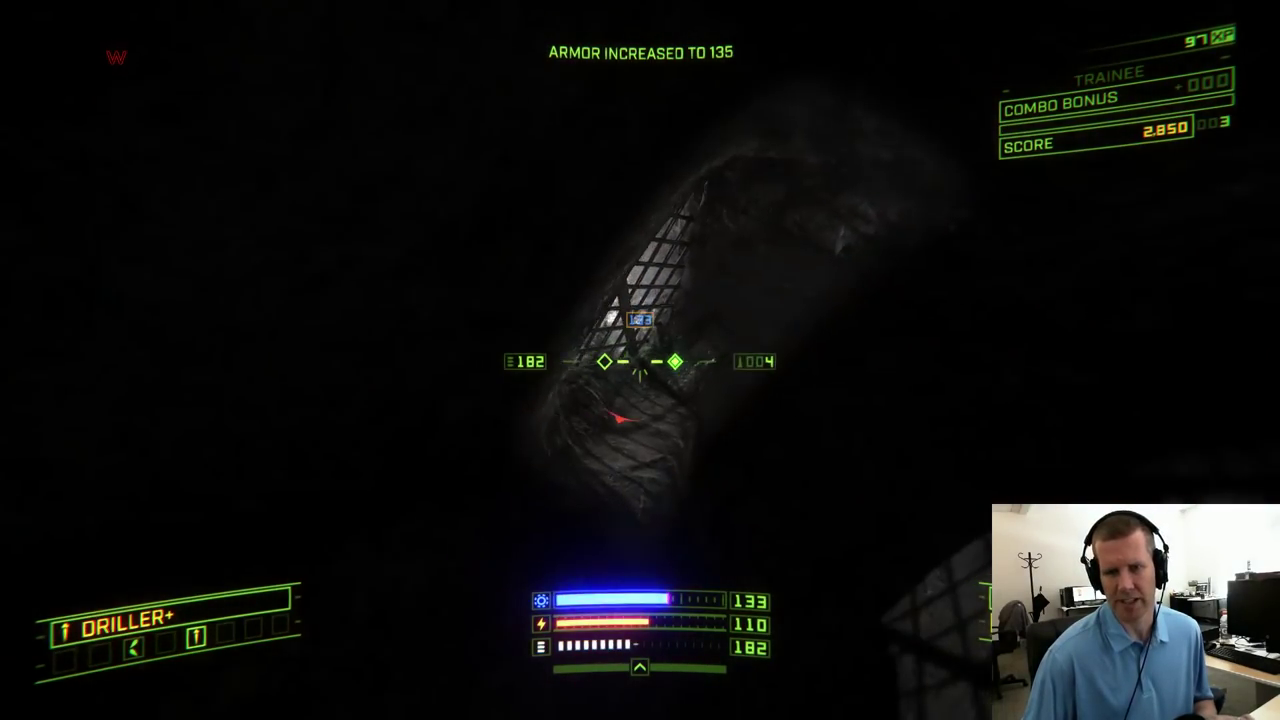
{"action": "key", "text": "d"}
{"action": "key", "text": "s"}
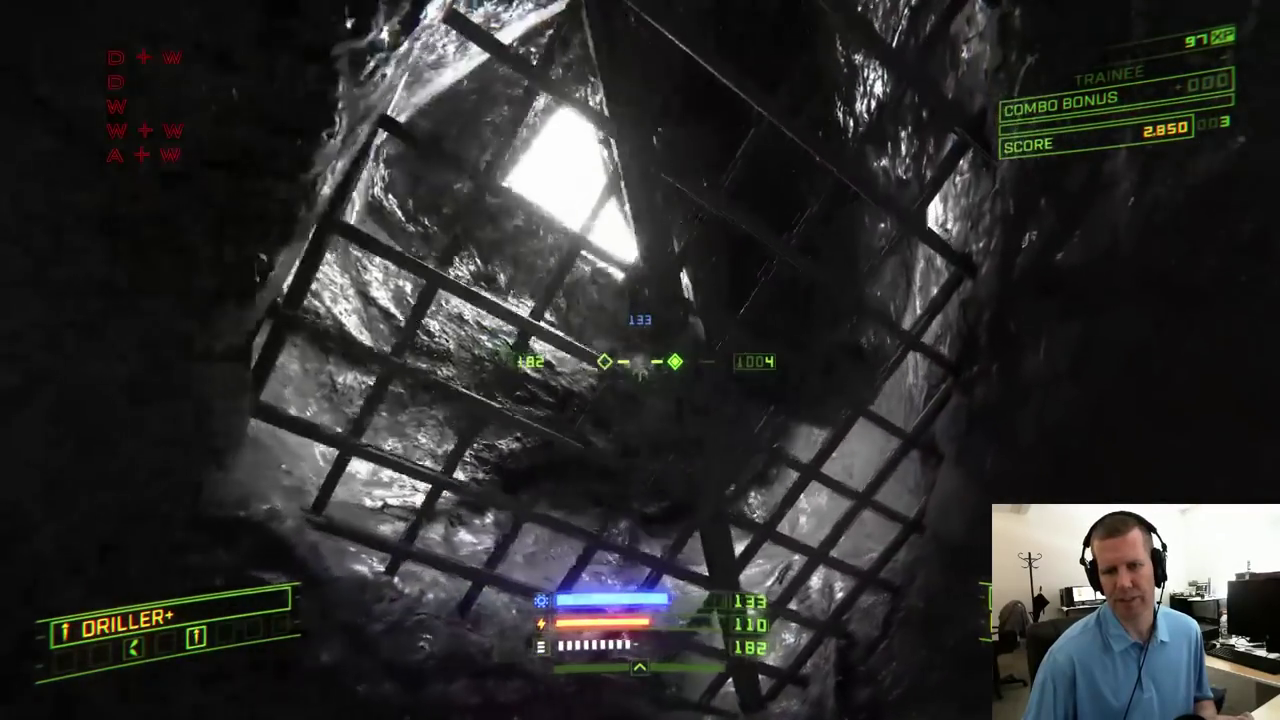
{"action": "key", "text": "s"}
{"action": "key", "text": "a"}
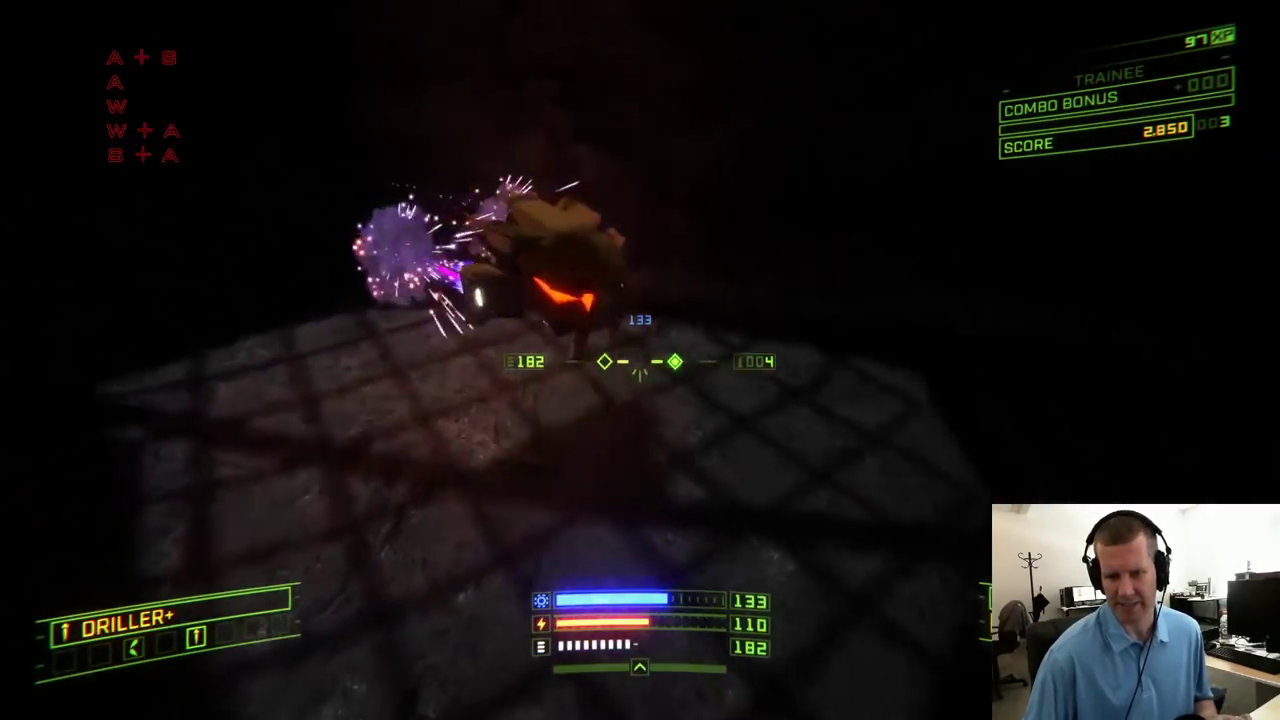
{"action": "left_click", "coordinate": [640, 361]}
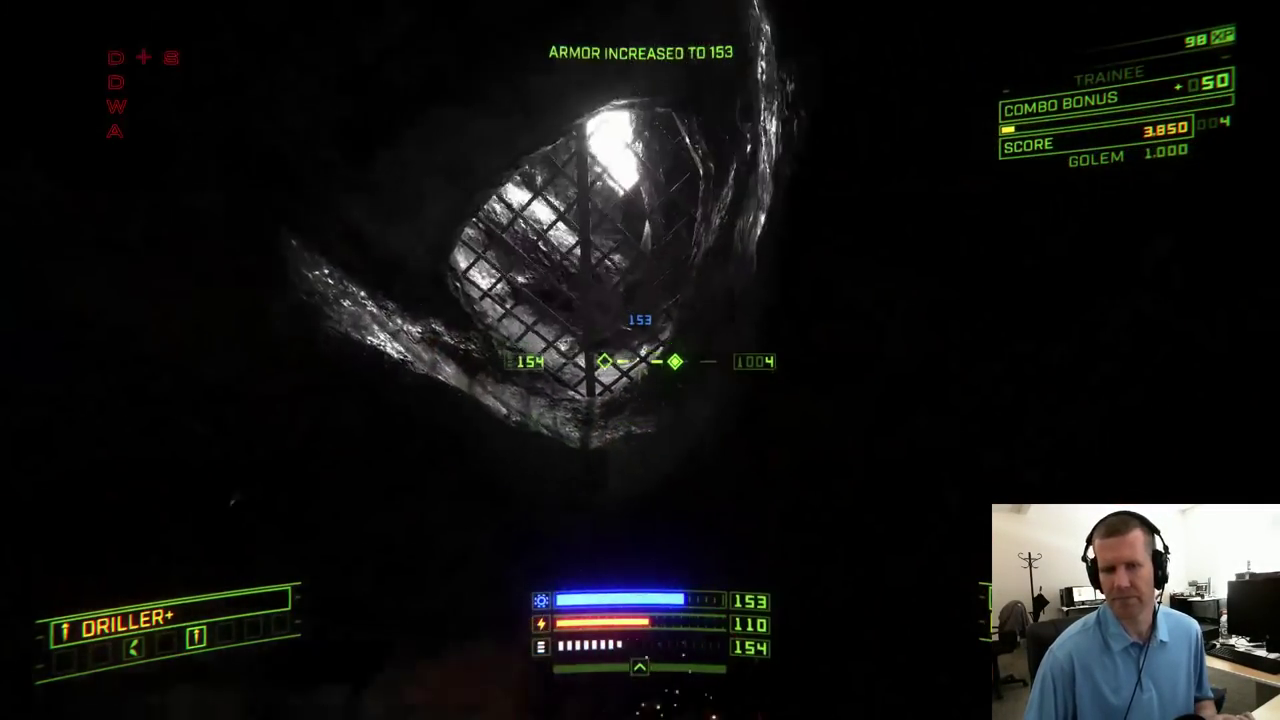
Circle below the skylight grate to examine the light and shadow pattern on the floor and the darkness around it
{"action": "key", "text": "d"}
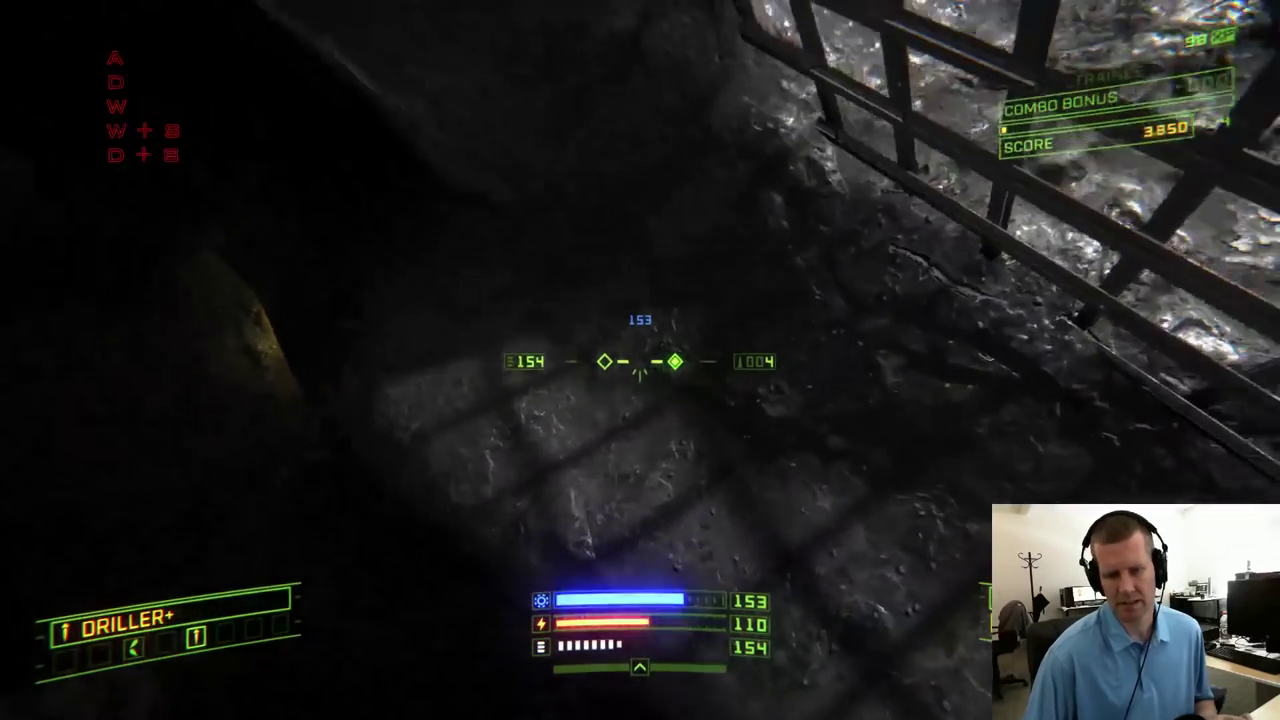
{"action": "key", "text": "s"}
{"action": "key", "text": "a"}
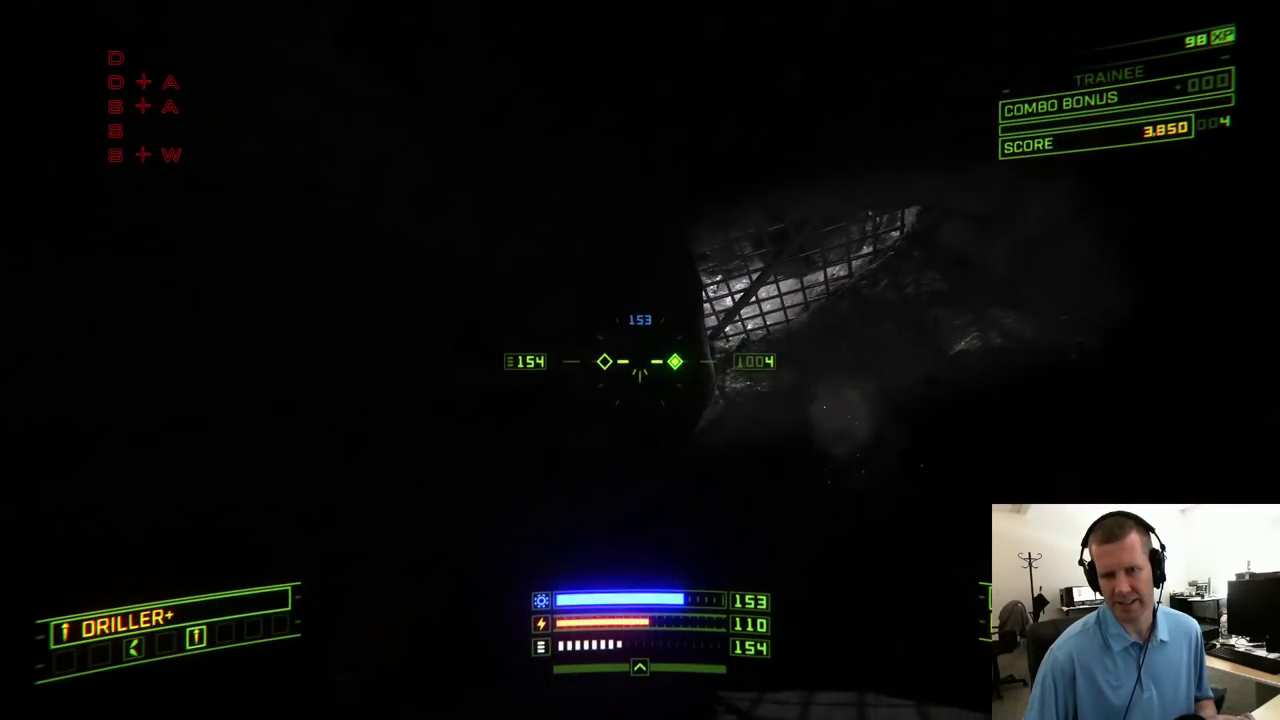
{"action": "key", "text": "d"}
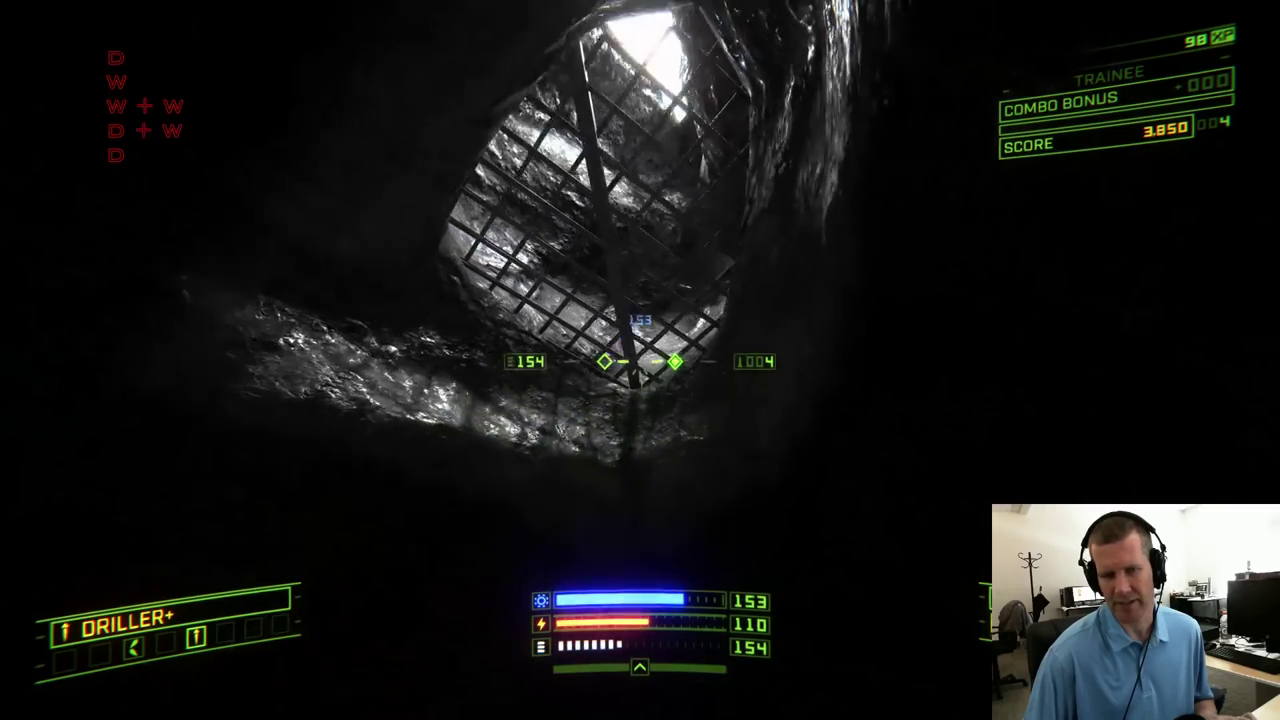
{"action": "key", "text": "w"}
{"action": "key", "text": "a"}
{"action": "key", "text": "s"}
{"action": "key", "text": "s"}
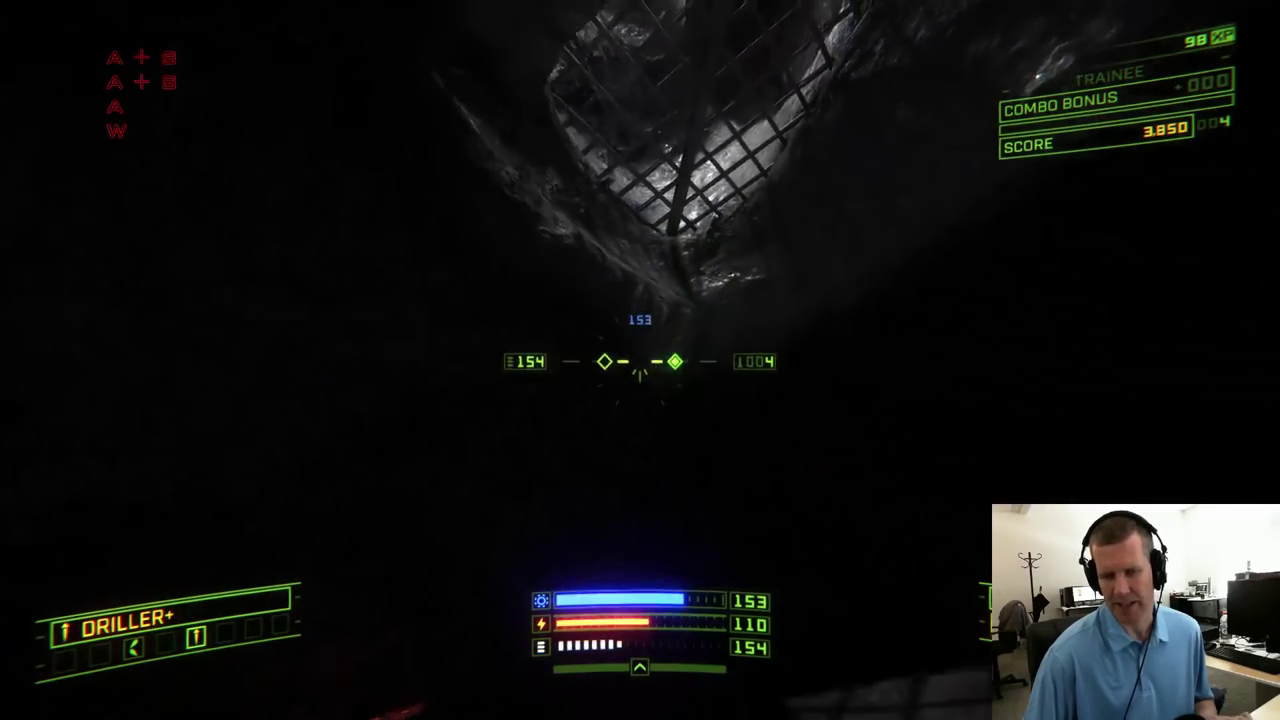
{"action": "key", "text": "q"}
{"action": "key", "text": "w"}
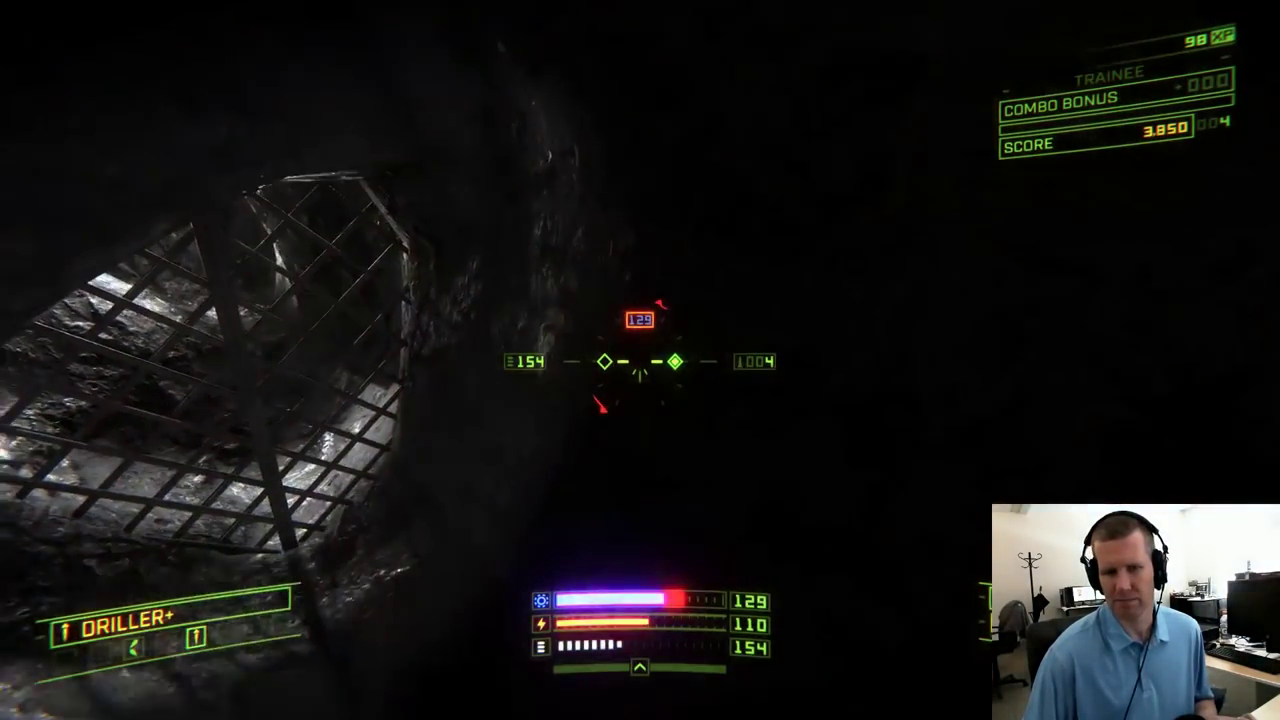
{"action": "key", "text": "q"}
{"action": "key", "text": "w"}
{"action": "key", "text": "s"}
{"action": "key", "text": "a"}
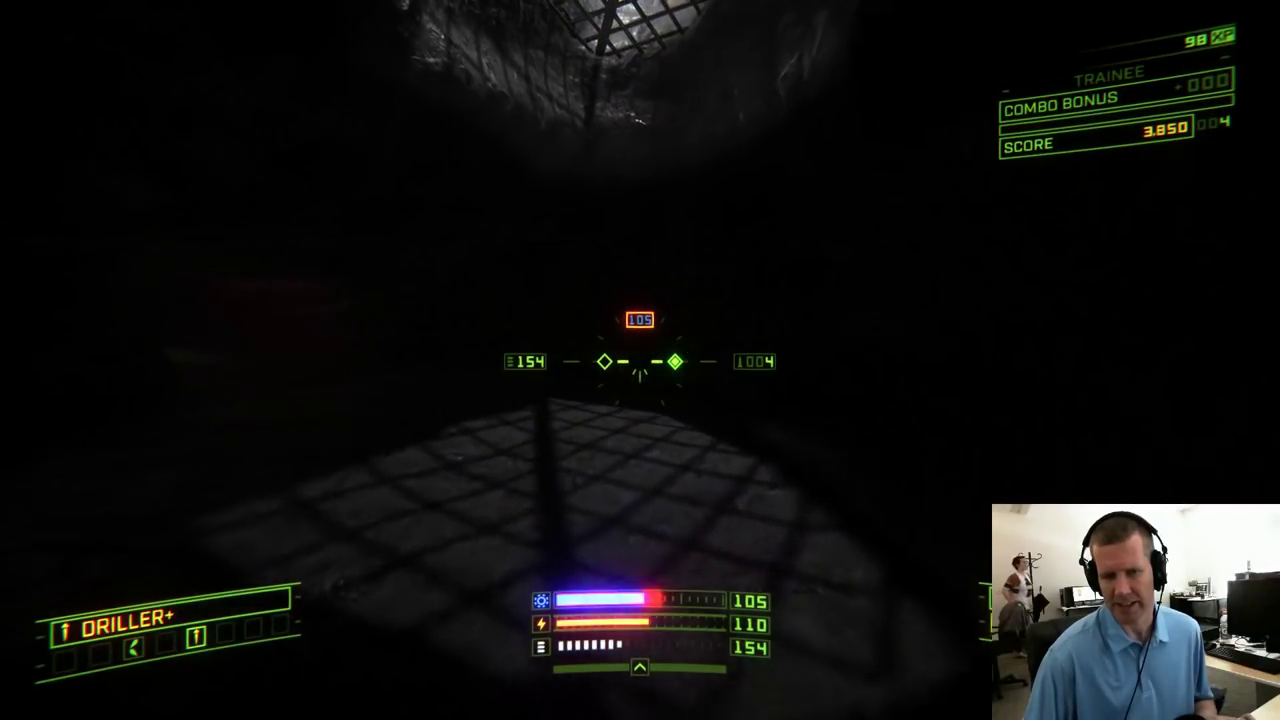
Fly through the lava pit area and inspect the red light on the surrounding cave walls and ceiling
{"action": "key", "text": "w"}
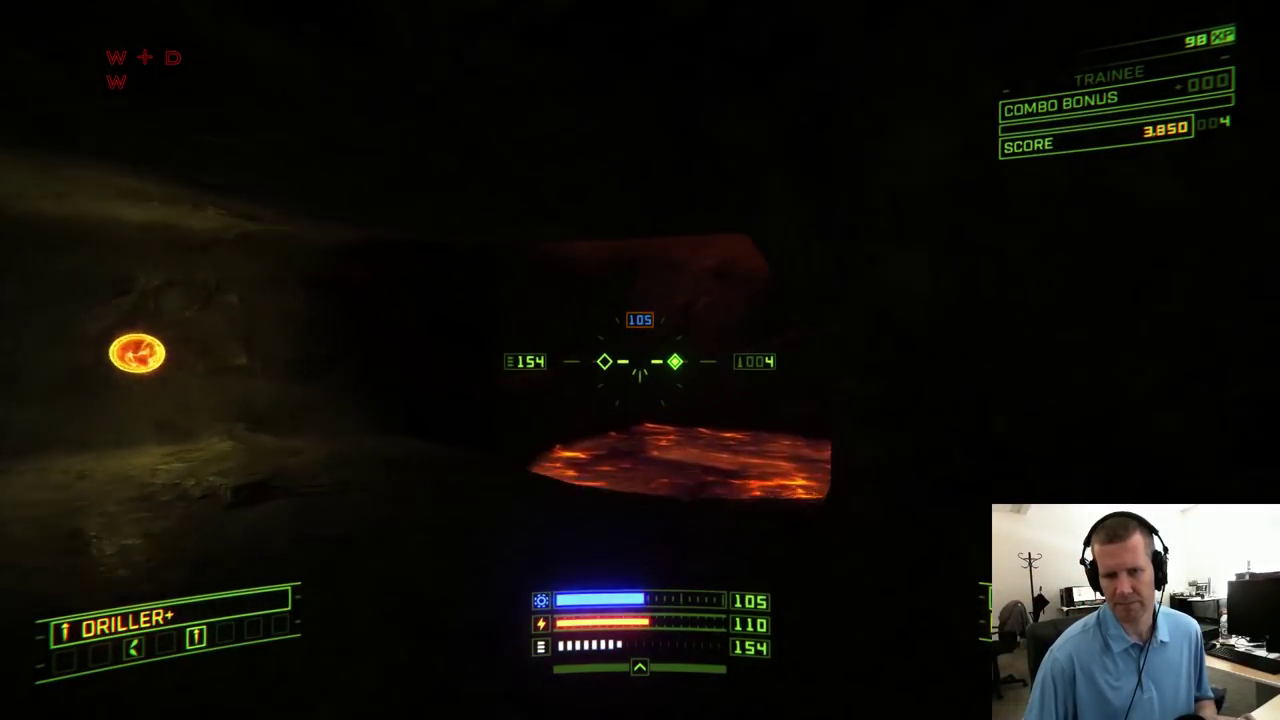
{"action": "key", "text": "q"}
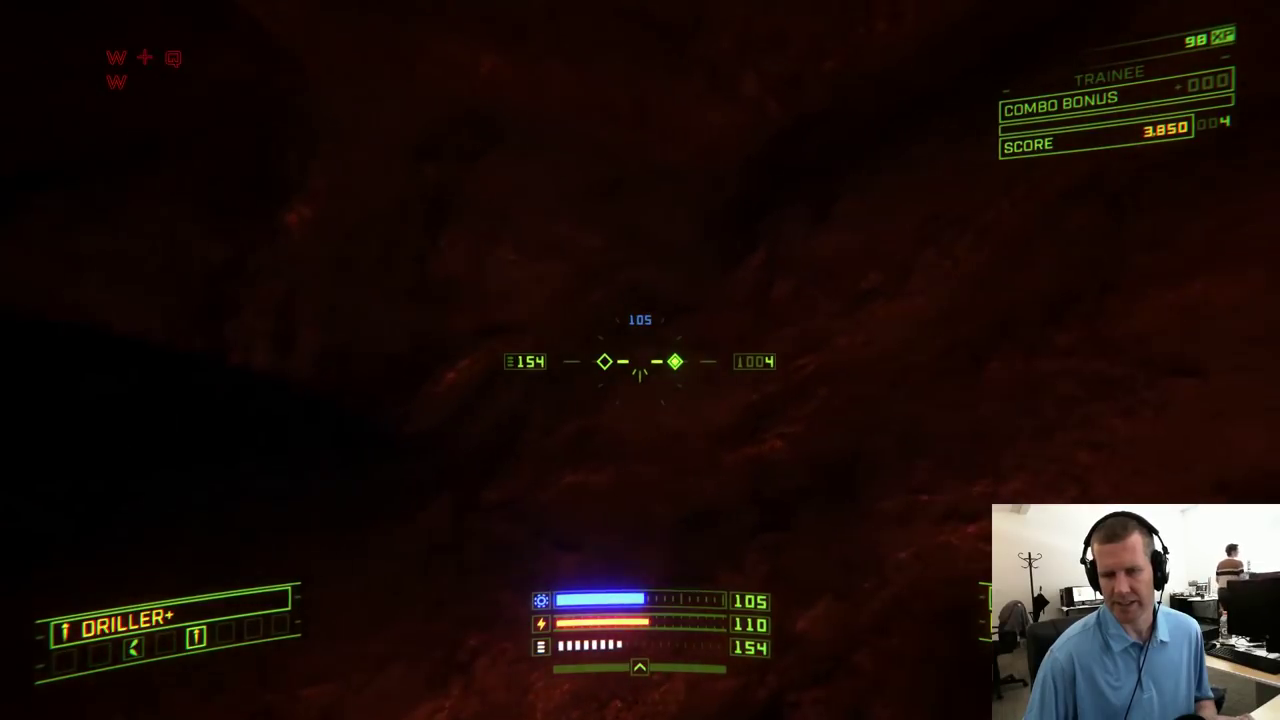
{"action": "key", "text": "a"}
{"action": "key", "text": "w"}
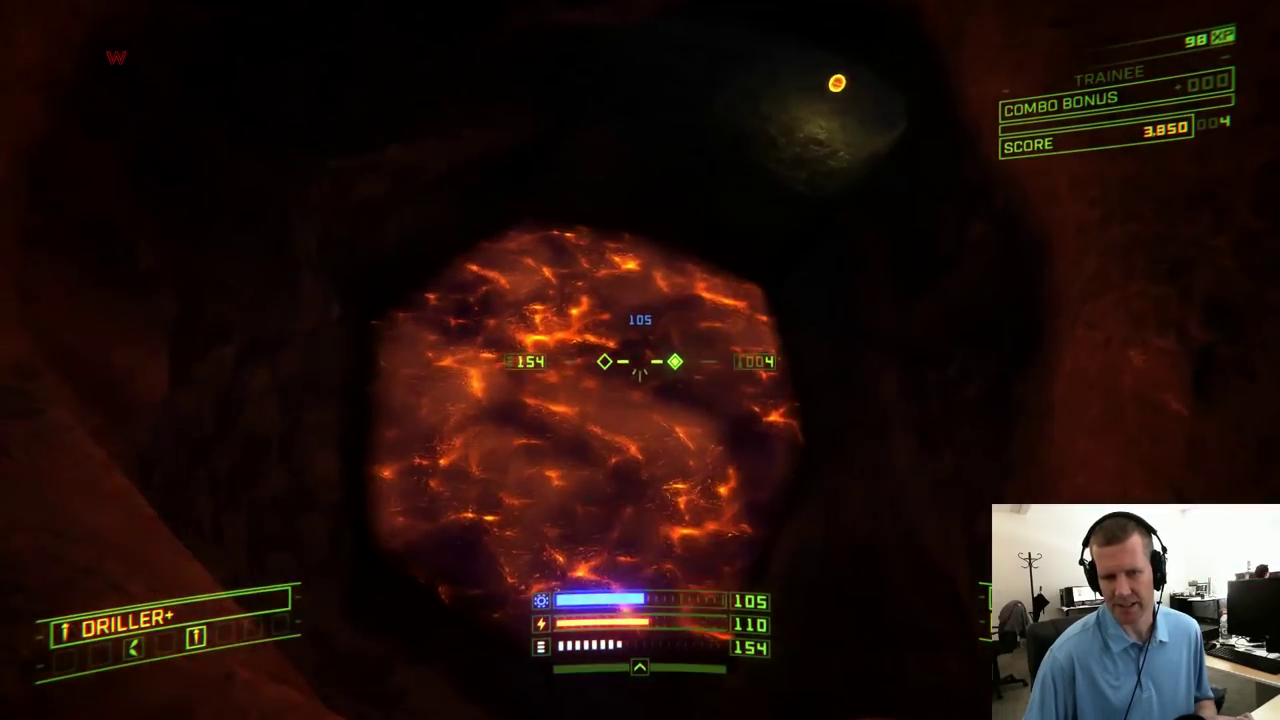
{"action": "key", "text": "e"}
{"action": "key", "text": "a"}
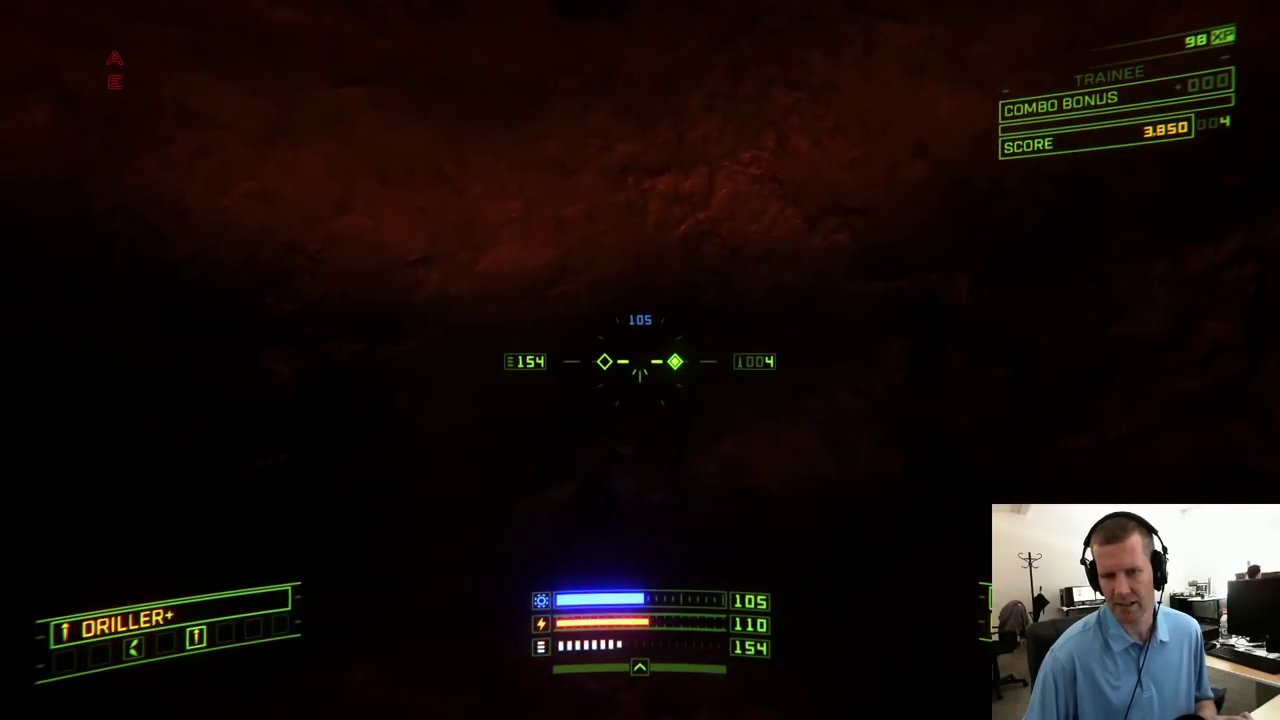
{"action": "key", "text": "s"}
{"action": "key", "text": "d"}
{"action": "key", "text": "w"}
{"action": "key", "text": "d"}
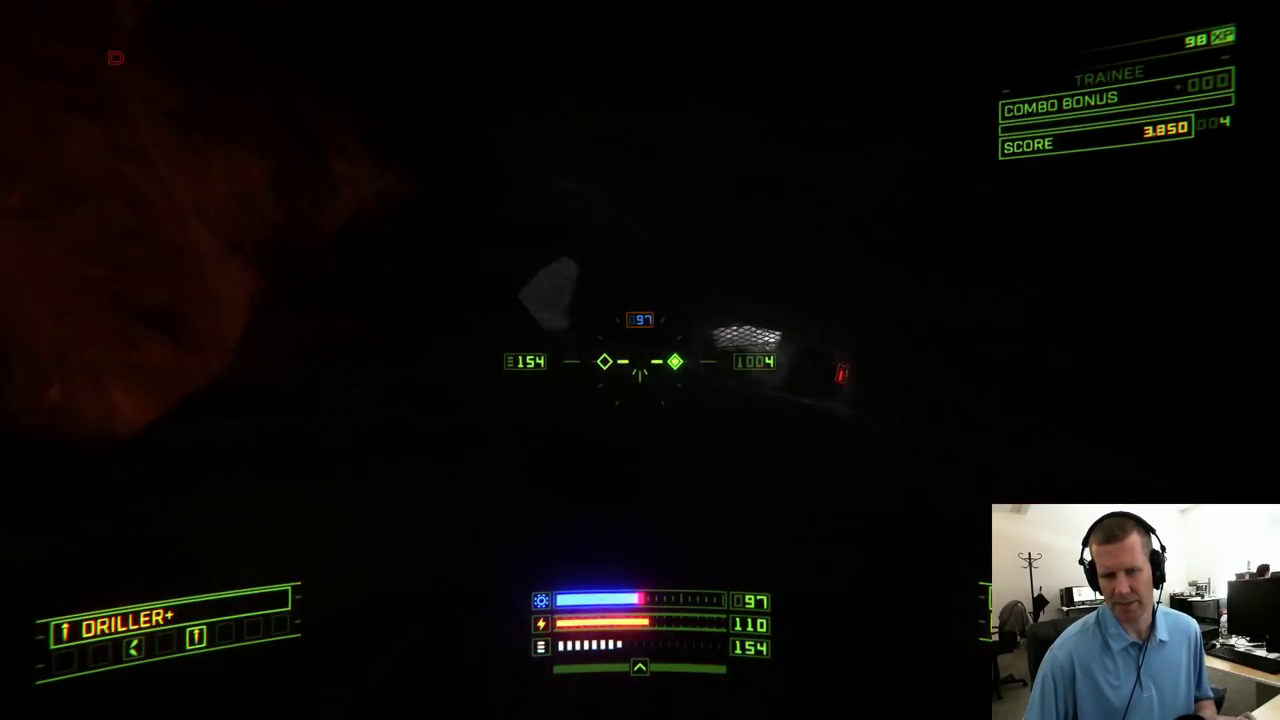
{"action": "key", "text": "d"}
{"action": "key", "text": "w"}
{"action": "key", "text": "q"}
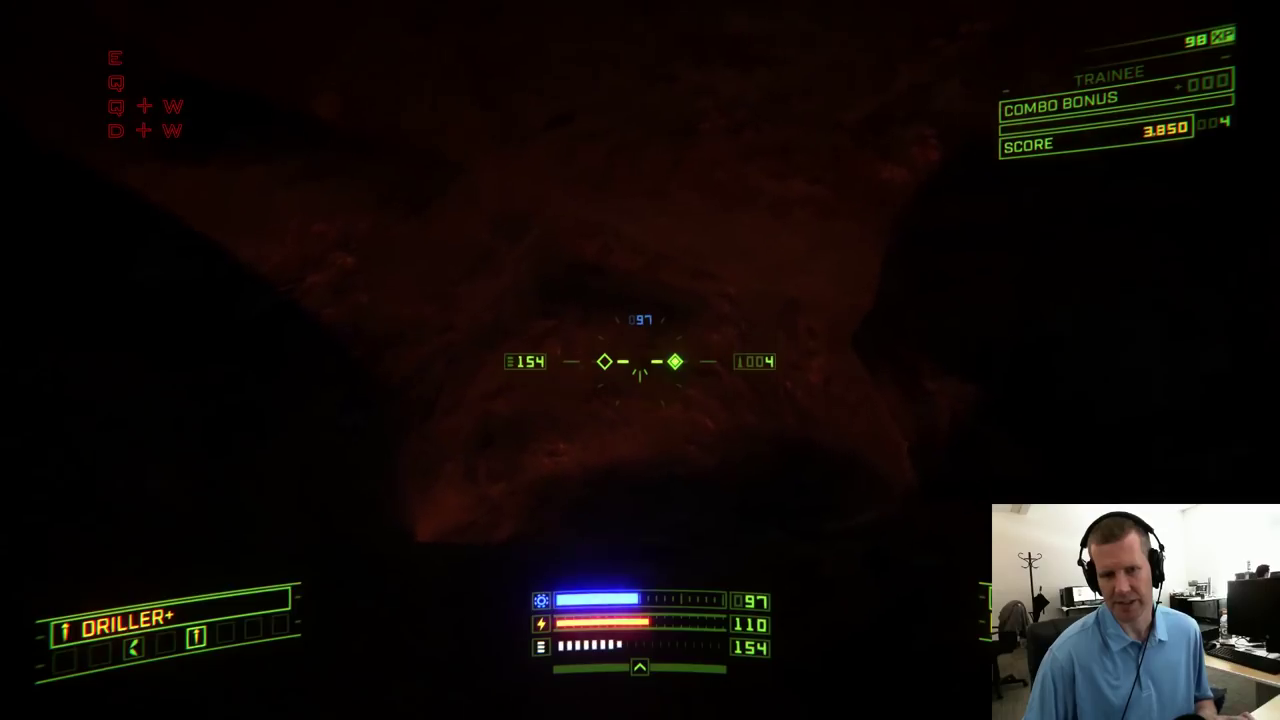
Look over the red-lit rock above the lava pit and shoot the robot attacking there
{"action": "key", "text": "a"}
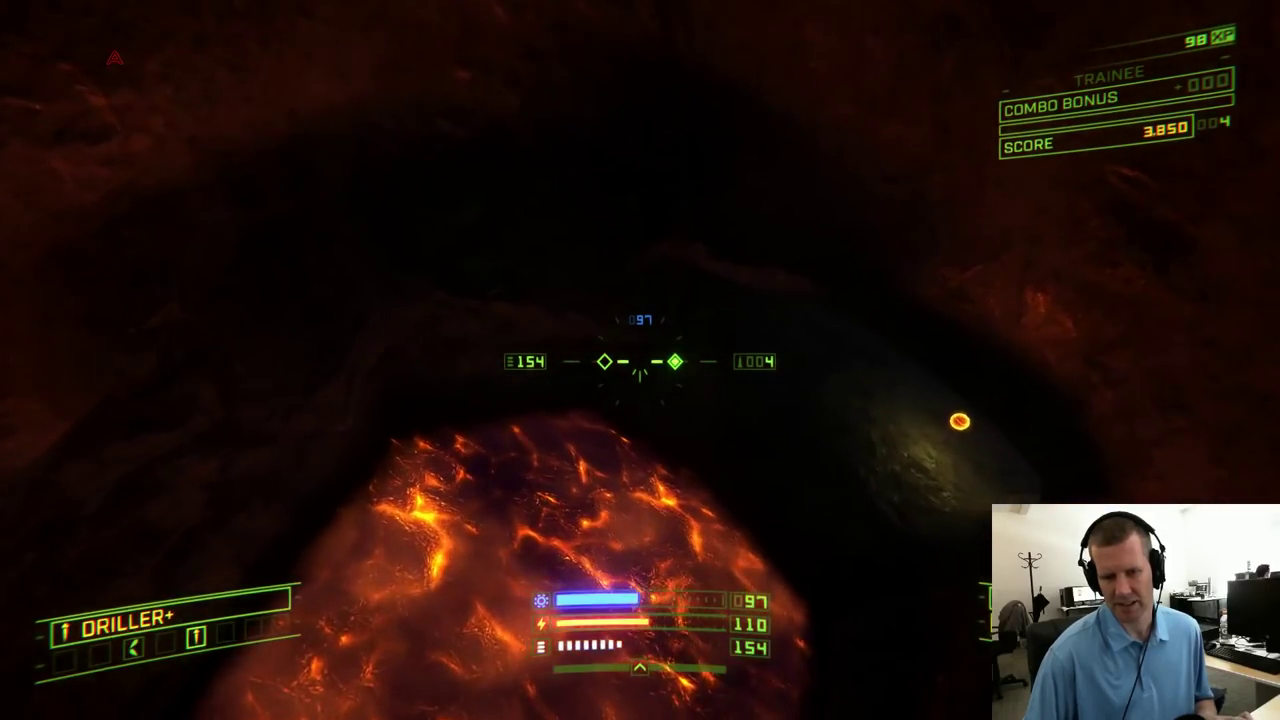
{"action": "key", "text": "a"}
{"action": "key", "text": "e"}
{"action": "key", "text": "a"}
{"action": "left_click", "coordinate": [640, 361]}
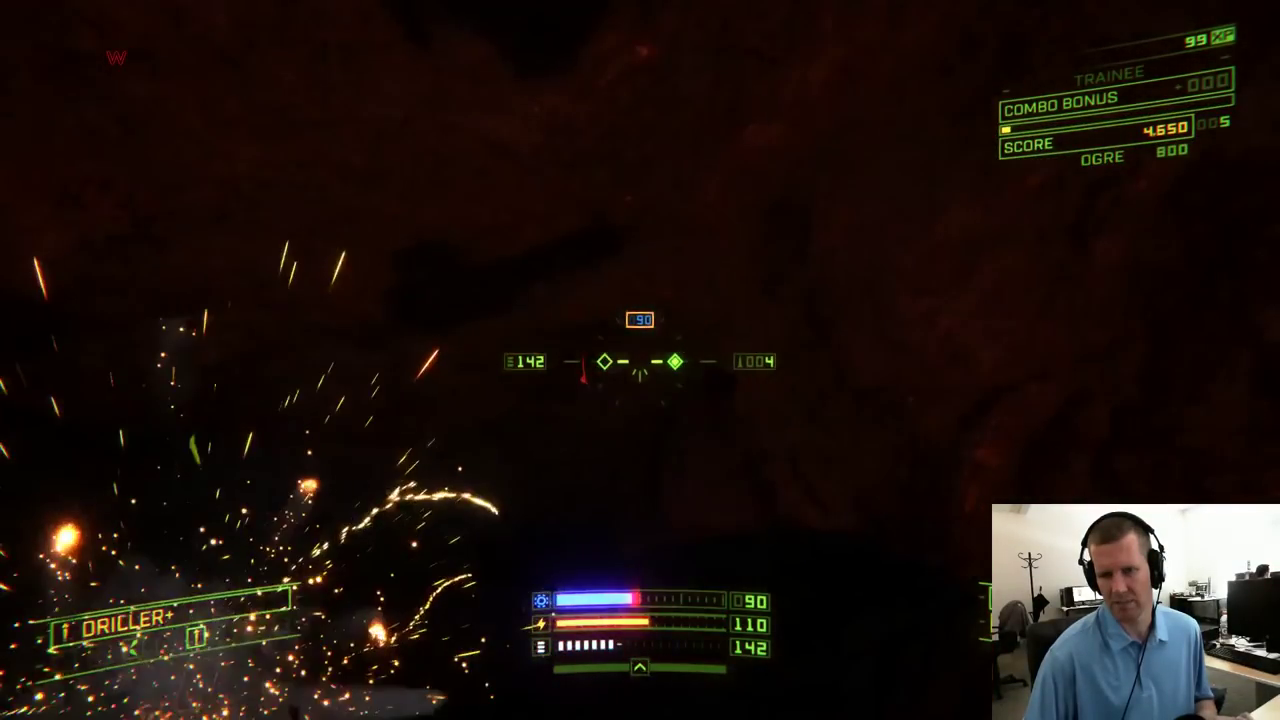
{"action": "key", "text": "a"}
{"action": "key", "text": "w"}
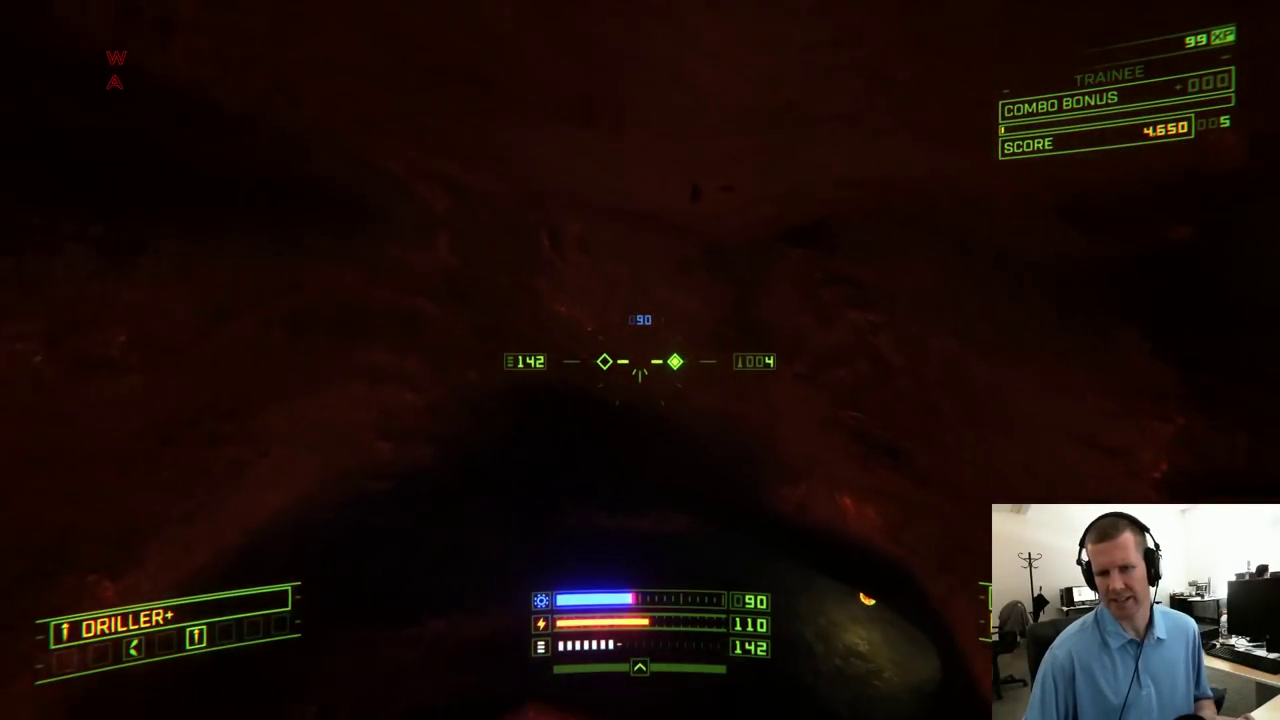
Leave the lava pit and check the dark cavern and the light falling on the rock walls near the skylight
{"action": "key", "text": "e"}
{"action": "key", "text": "w"}
{"action": "key", "text": "d"}
{"action": "key", "text": "d"}
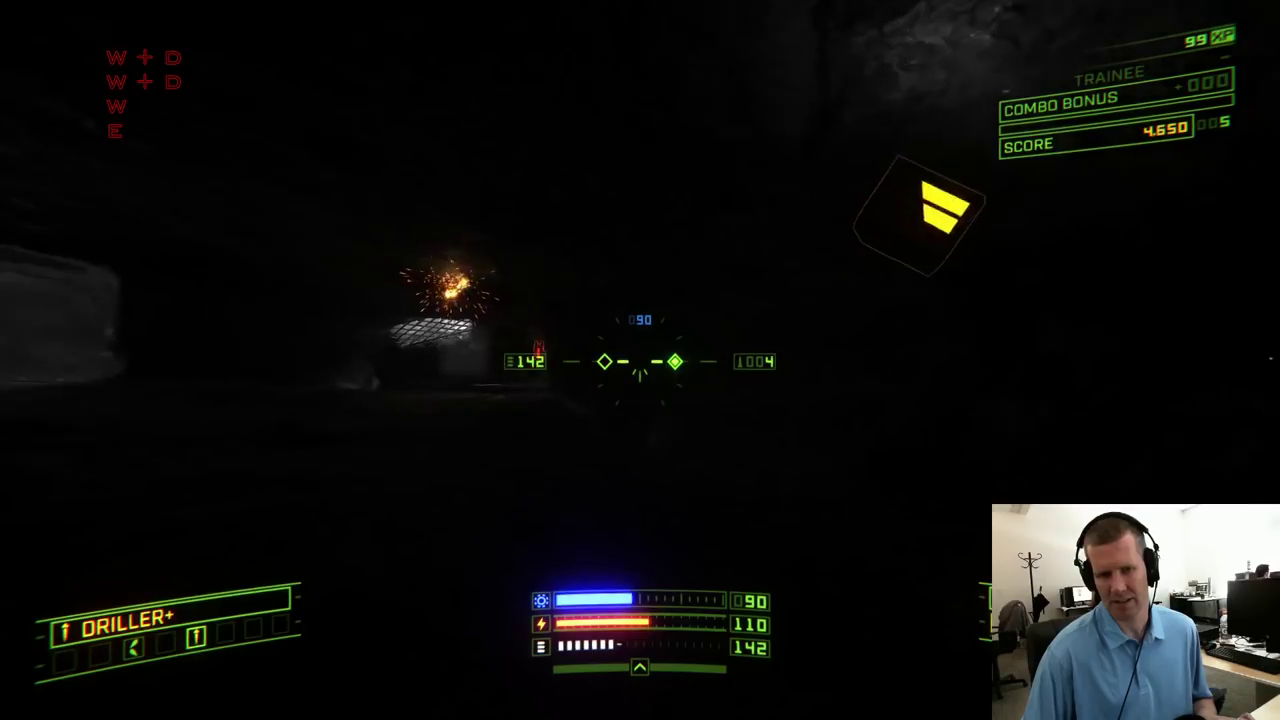
{"action": "key", "text": "w"}
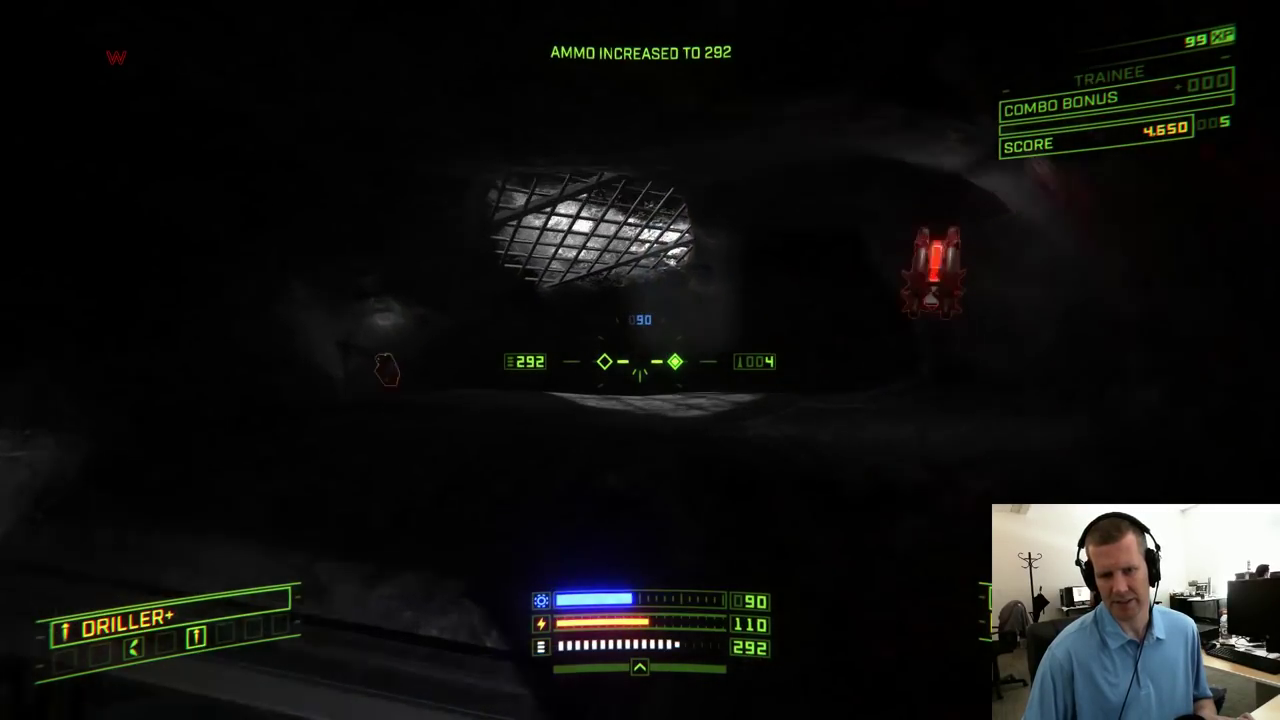
{"action": "key", "text": "d"}
{"action": "key", "text": "d"}
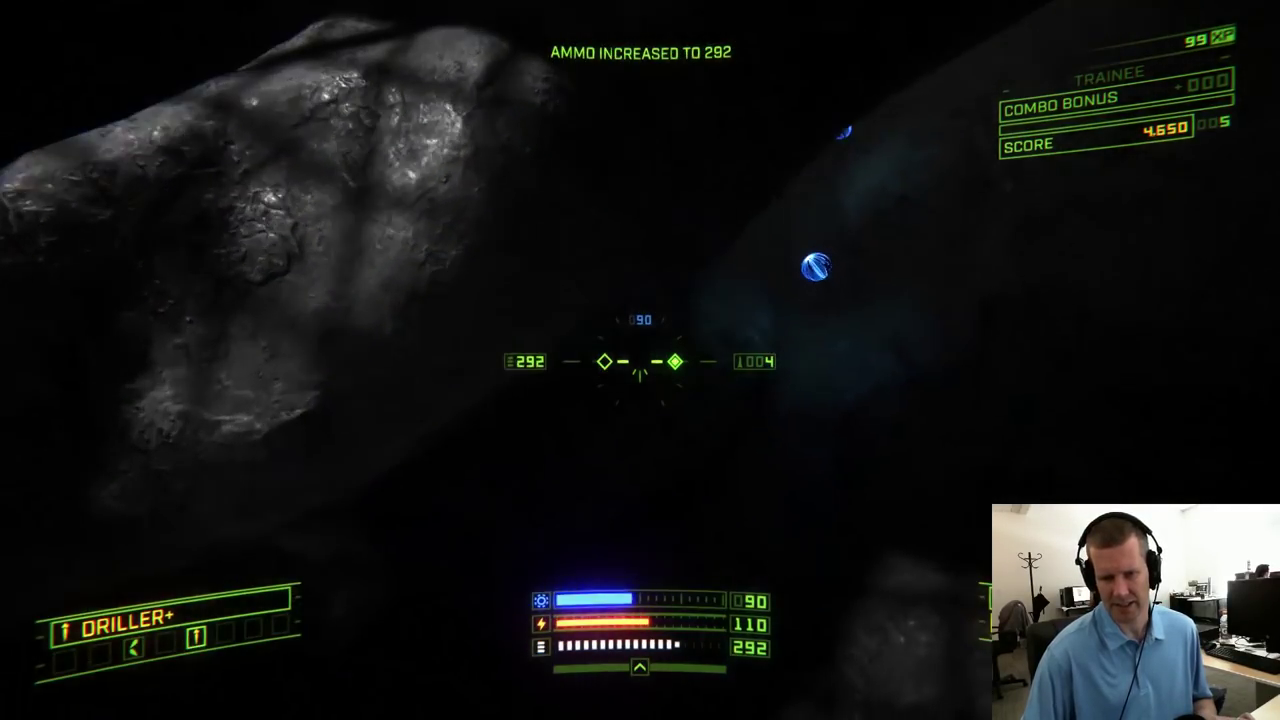
{"action": "key", "text": "w"}
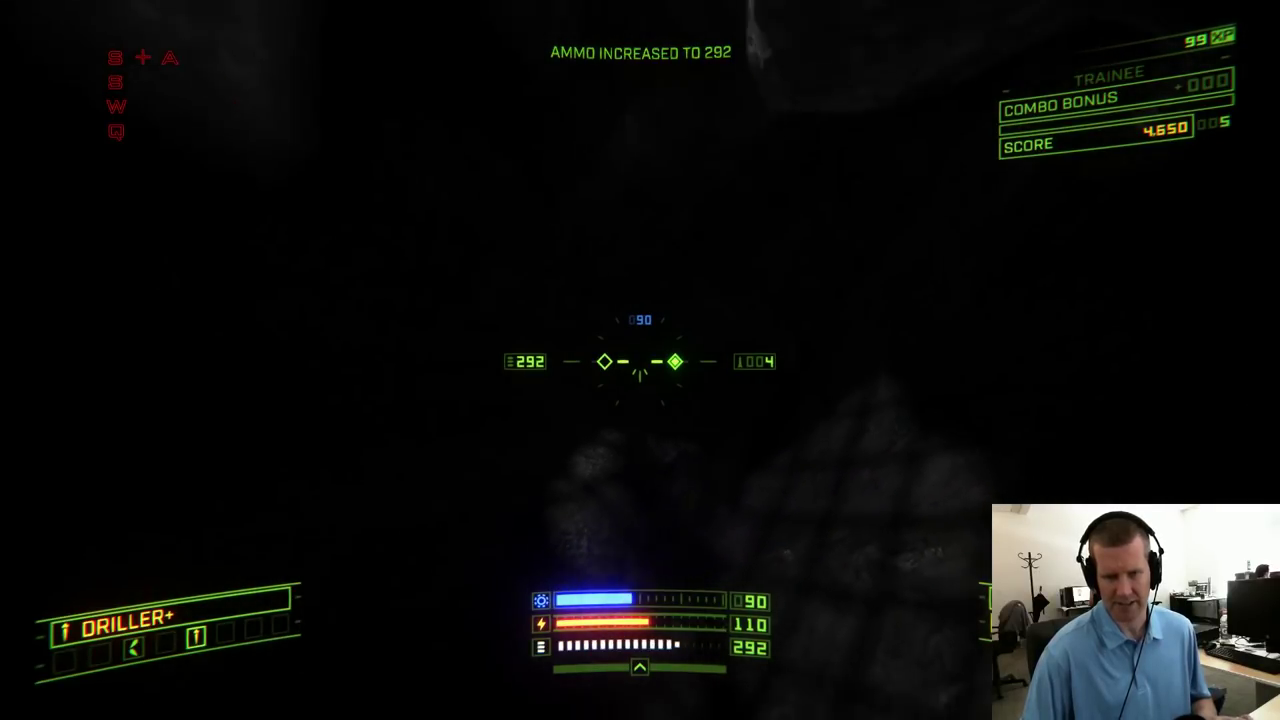
Fly close beneath the skylight grate and inspect its bars and the brightly lit shaft behind them
{"action": "key", "text": "q"}
{"action": "key", "text": "w"}
{"action": "key", "text": "a"}
{"action": "key", "text": "w"}
{"action": "key", "text": "a"}
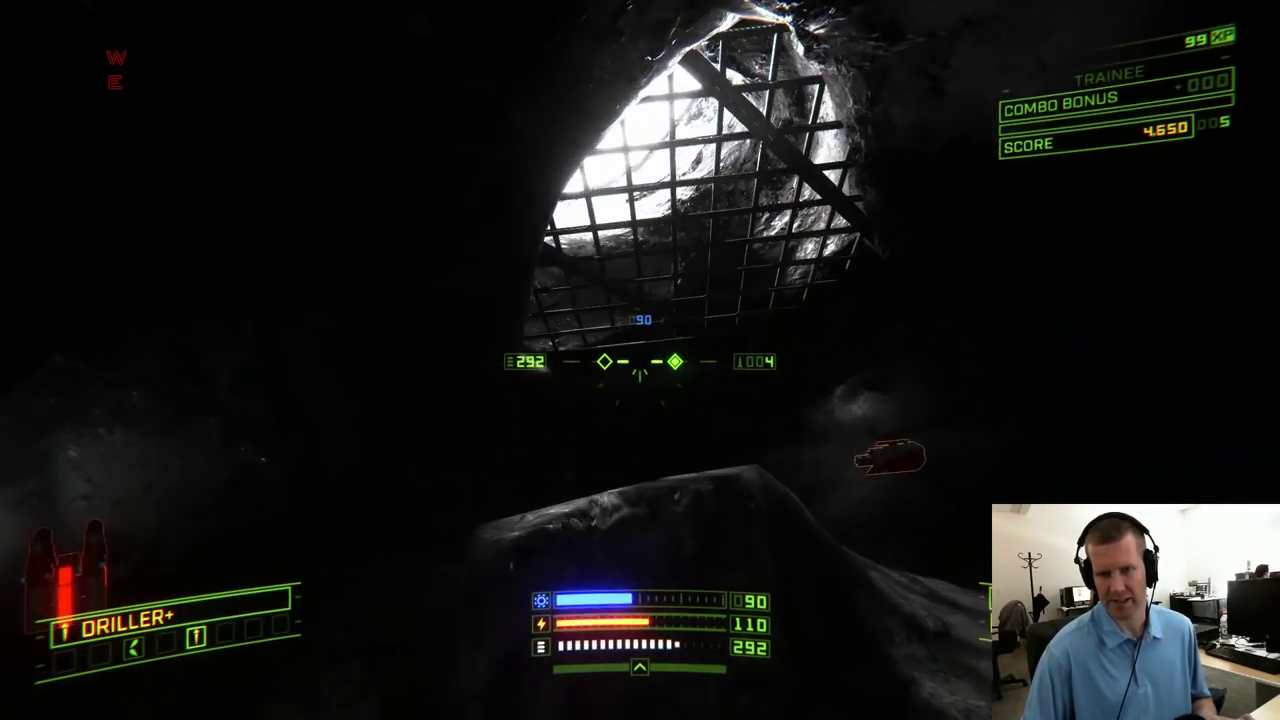
{"action": "key", "text": "d"}
{"action": "key", "text": "e"}
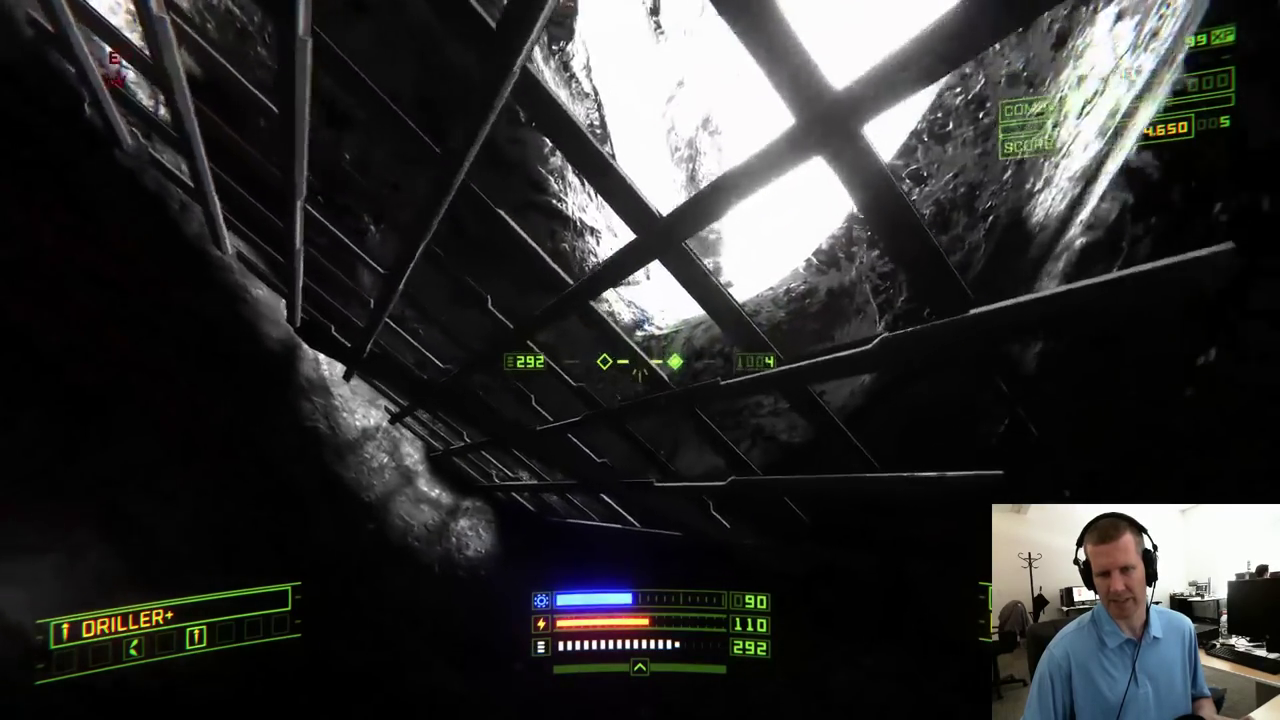
Shoot the robot attacking beside the skylight grate and return to the grate's shadow pattern on the floor
{"action": "key", "text": "w"}
{"action": "key", "text": "a"}
{"action": "key", "text": "w"}
{"action": "left_click", "coordinate": [640, 361]}
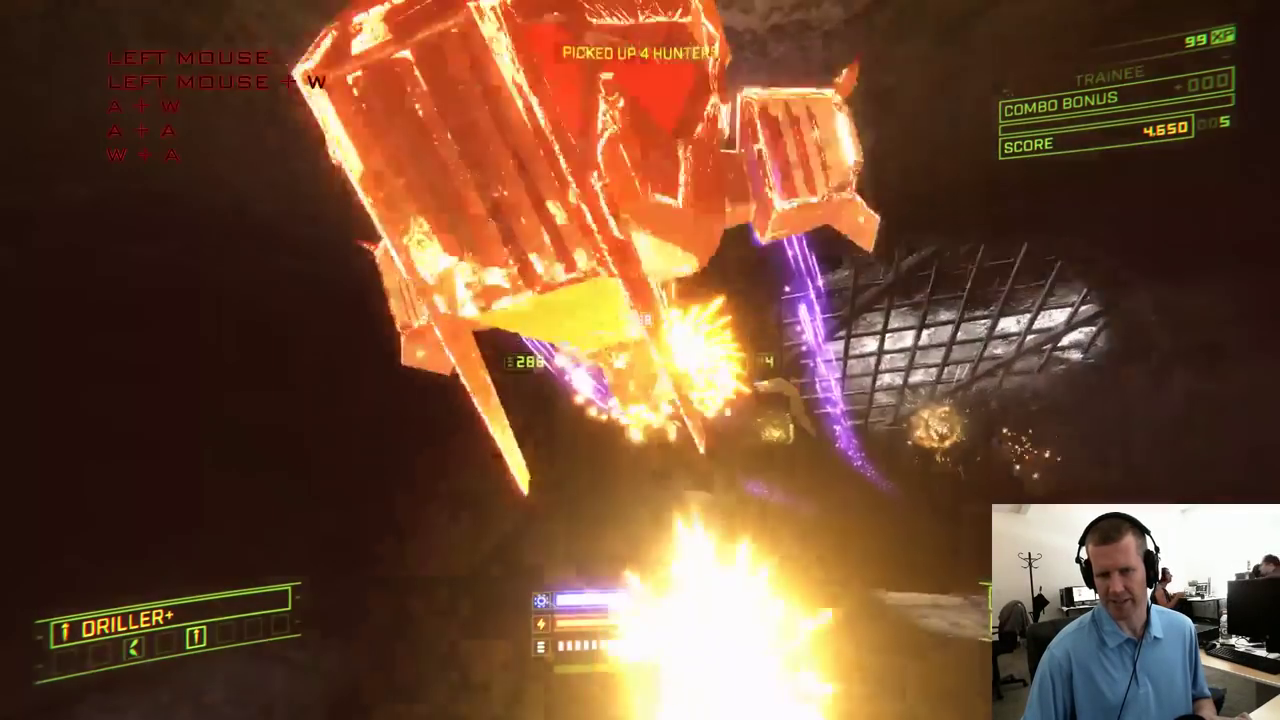
{"action": "key", "text": "a"}
{"action": "key", "text": "q"}
{"action": "key", "text": "w"}
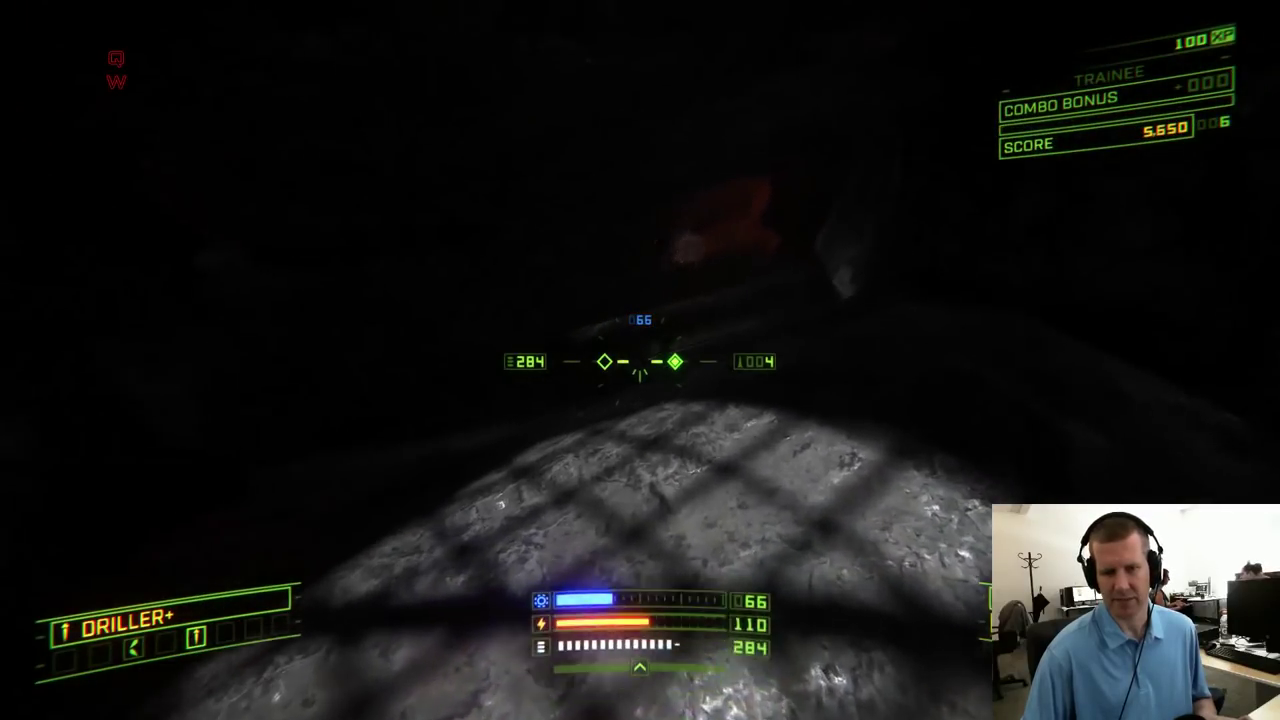
Examine the lit rock mound under the skylight from its dark side and fight off the approaching robot
{"action": "key", "text": "a"}
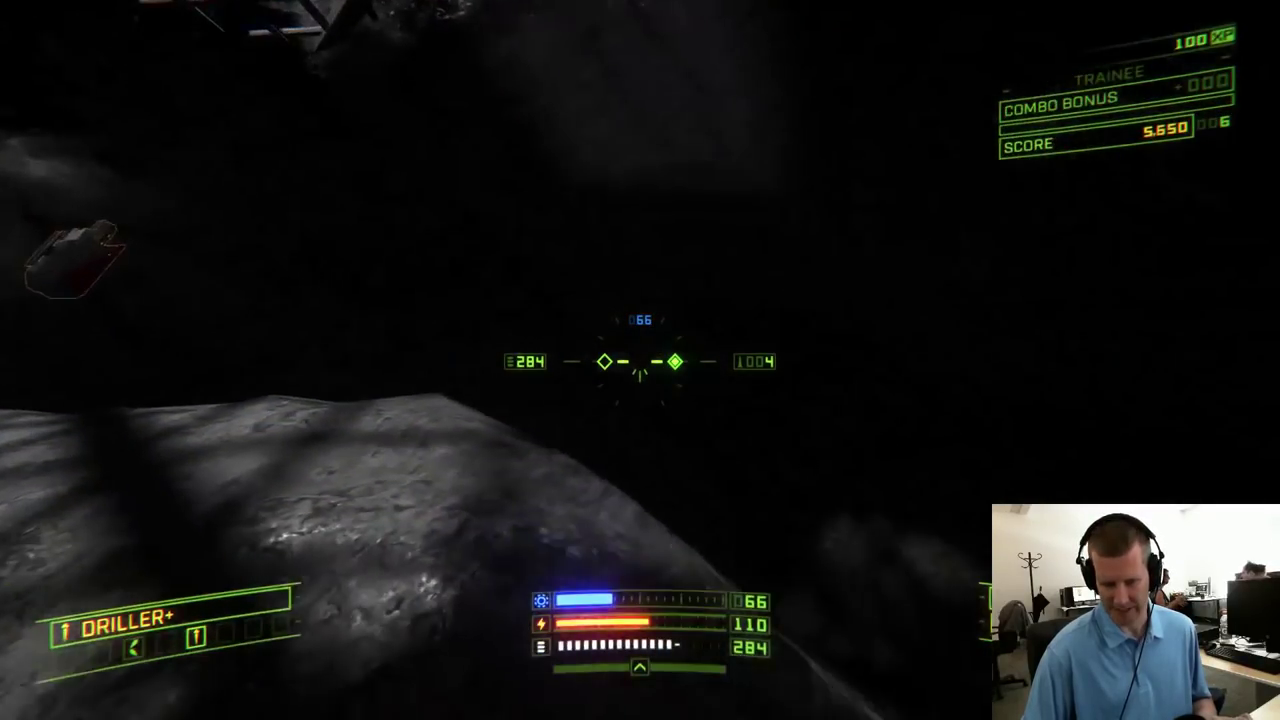
{"action": "key", "text": "w"}
{"action": "key", "text": "d"}
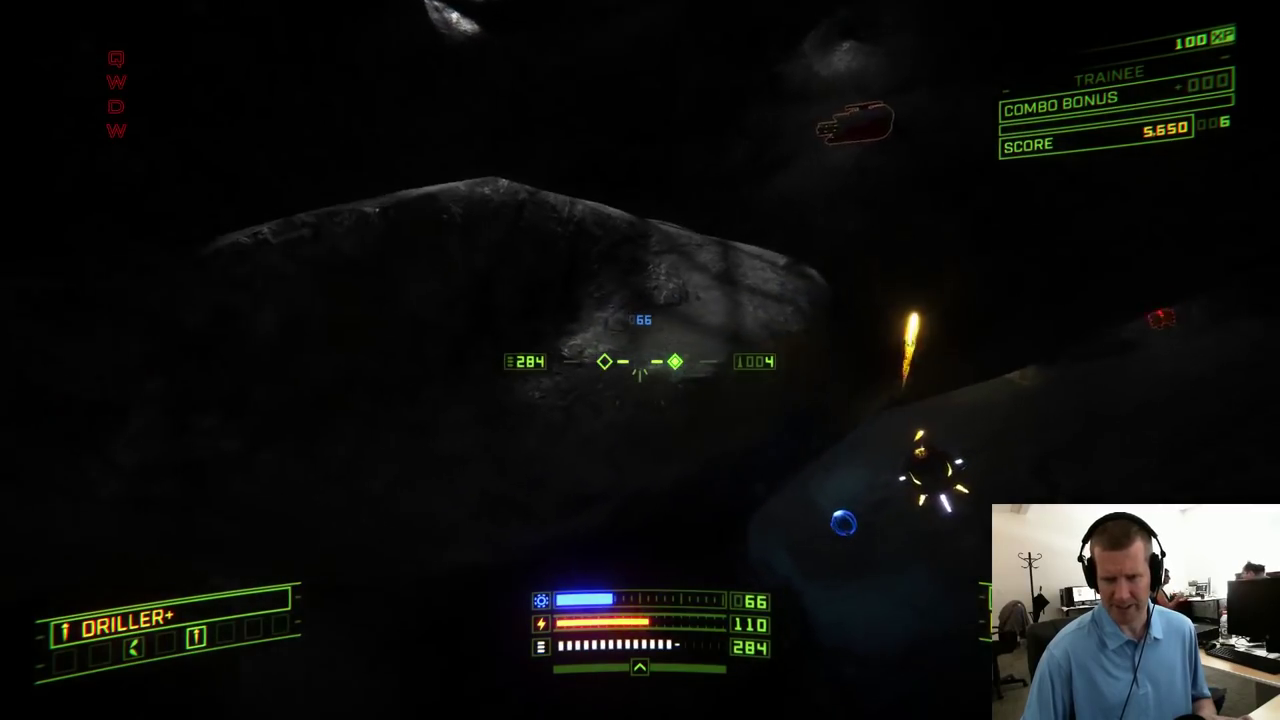
{"action": "key", "text": "w"}
{"action": "left_click", "coordinate": [640, 361]}
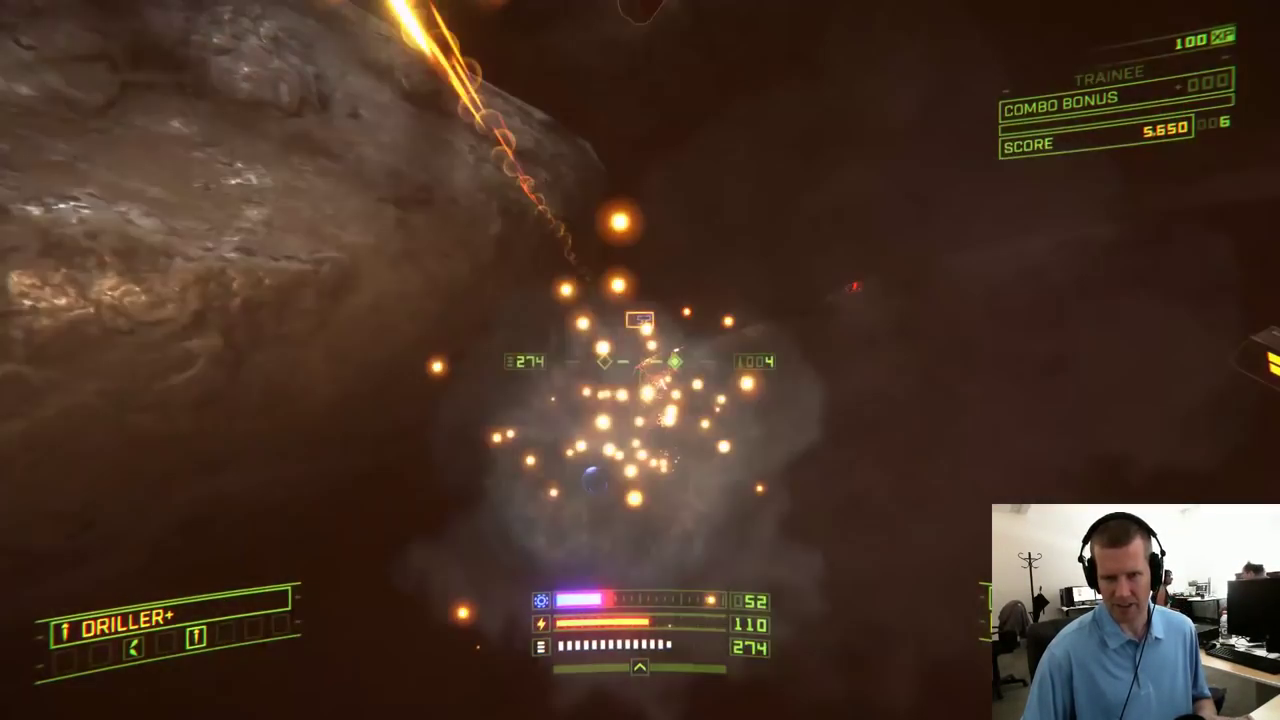
{"action": "key", "text": "s"}
{"action": "key", "text": "a"}
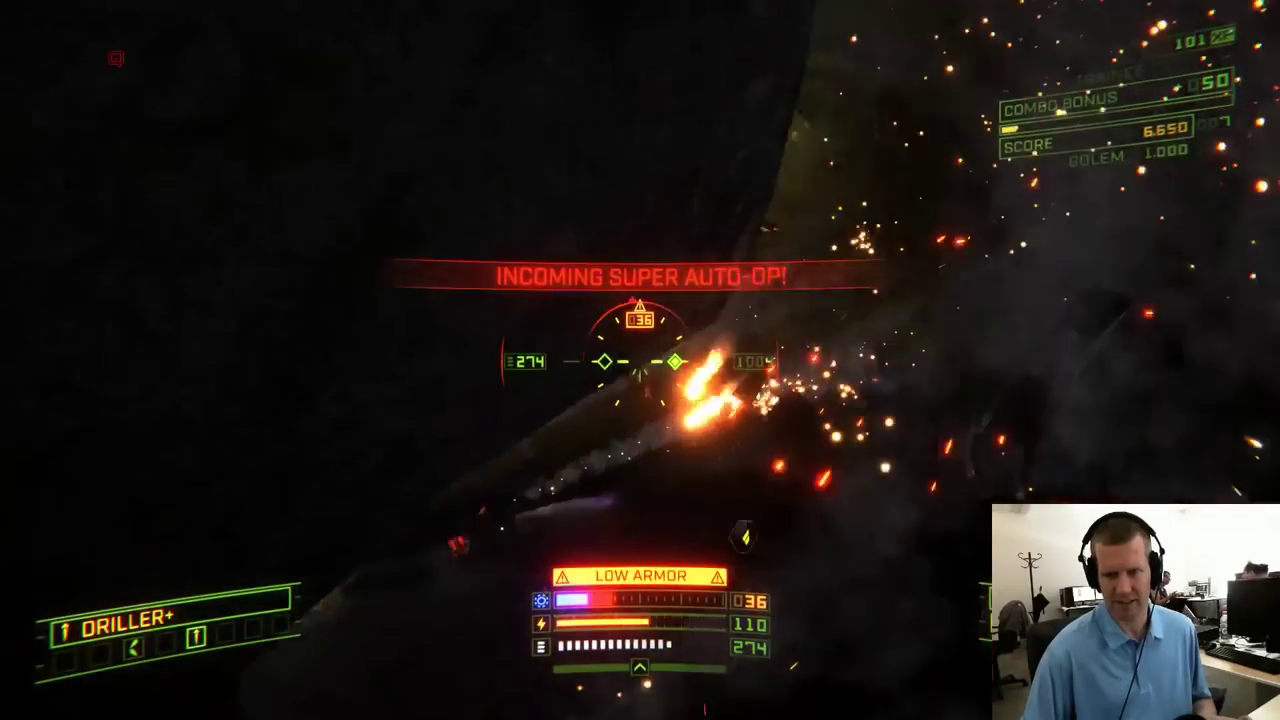
Circle the cavern to compare the unlit walls with the grate's shadows on the rock mound
{"action": "key", "text": "s"}
{"action": "key", "text": "d"}
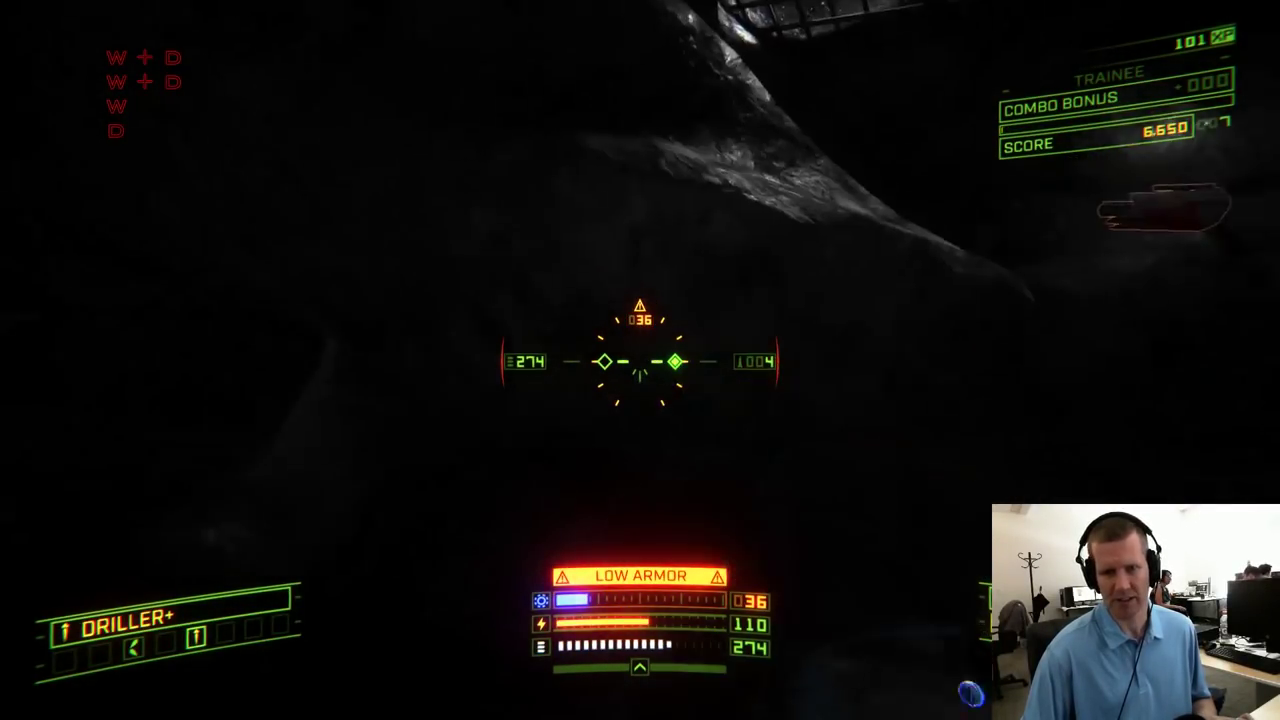
{"action": "key", "text": "w"}
{"action": "key", "text": "q"}
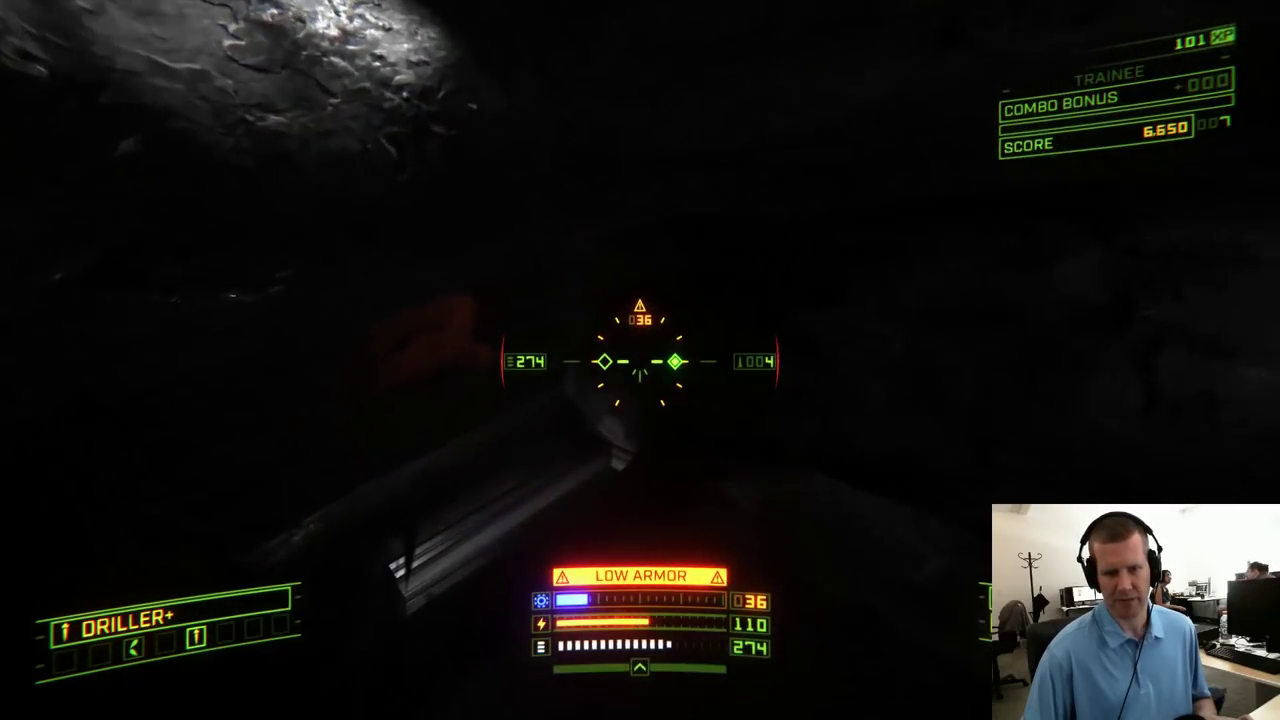
{"action": "key", "text": "s"}
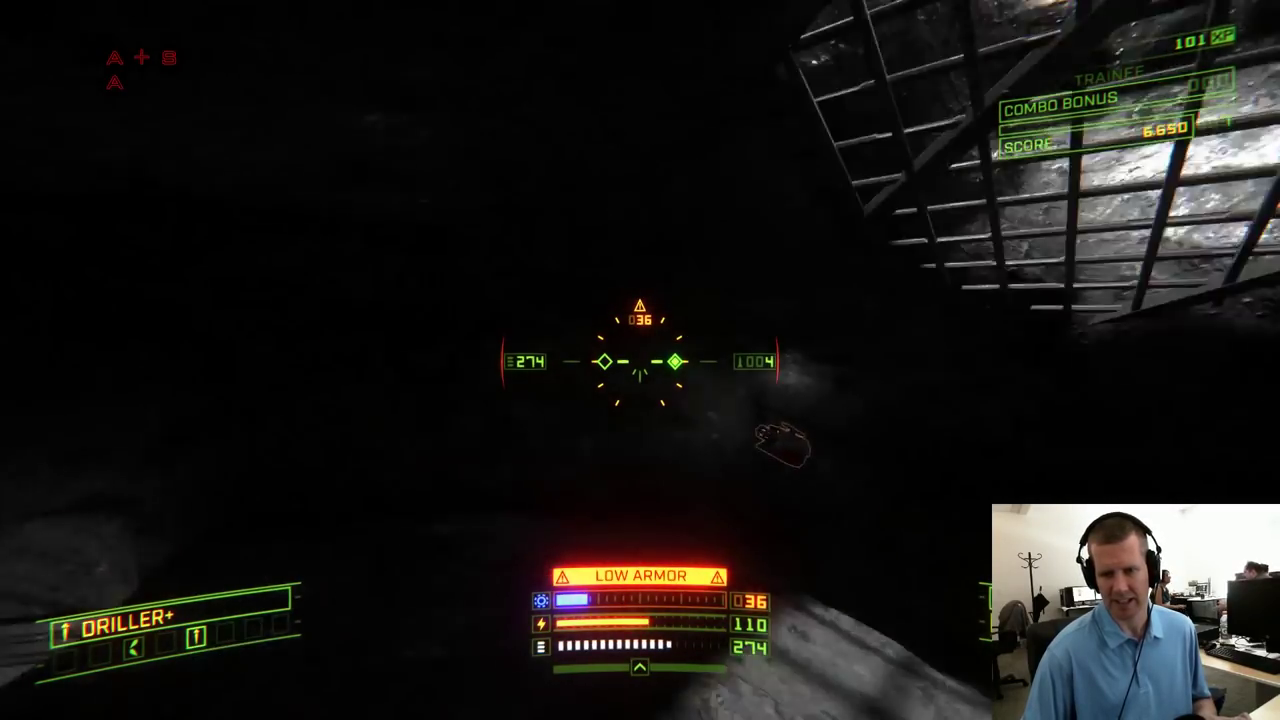
{"action": "key", "text": "a"}
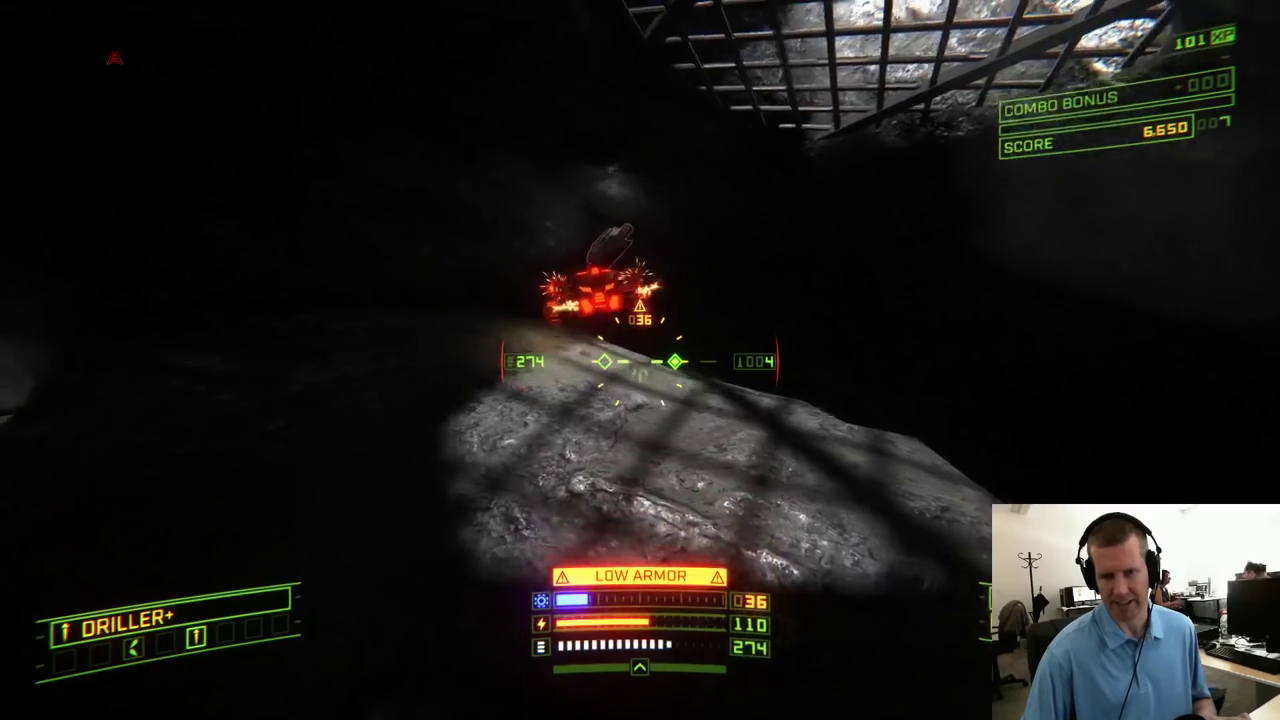
Destroy the super robot near the skylight with guns and missiles while moving around the dark cavern
{"action": "left_click", "coordinate": [640, 361]}
{"action": "key", "text": "a"}
{"action": "right_click", "coordinate": [640, 361]}
{"action": "key", "text": "d"}
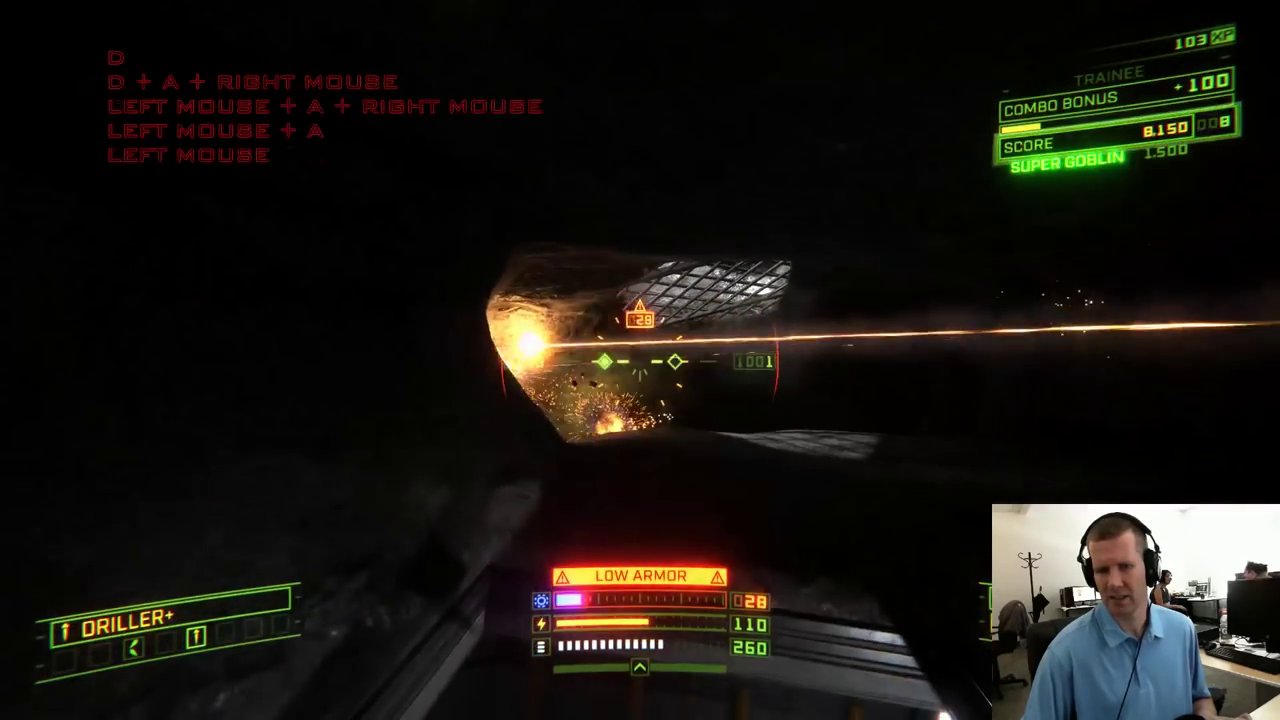
{"action": "left_click", "coordinate": [640, 361]}
{"action": "right_click", "coordinate": [640, 361]}
{"action": "key", "text": "w"}
{"action": "key", "text": "d"}
{"action": "key", "text": "a"}
{"action": "key", "text": "w"}
{"action": "key", "text": "d"}
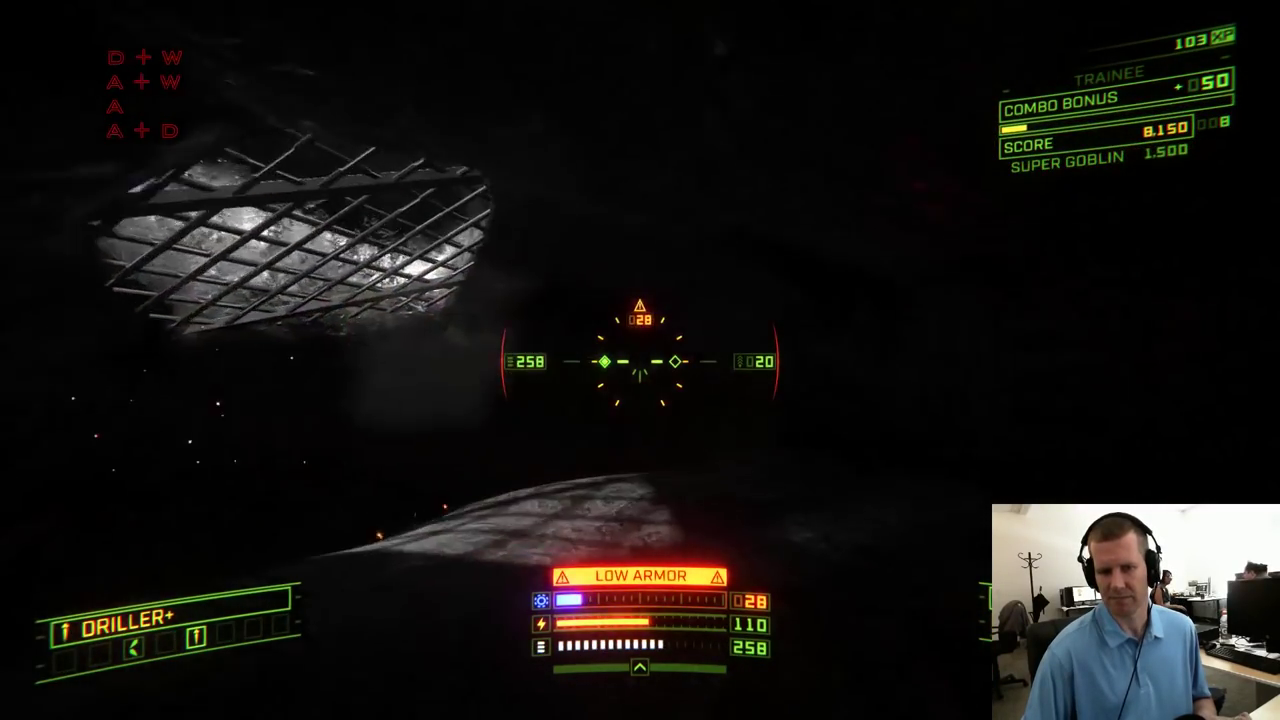
Fly through the darkest part of the cavern, fight the robots there, and collect the armor and missile pickups
{"action": "key", "text": "s"}
{"action": "key", "text": "d"}
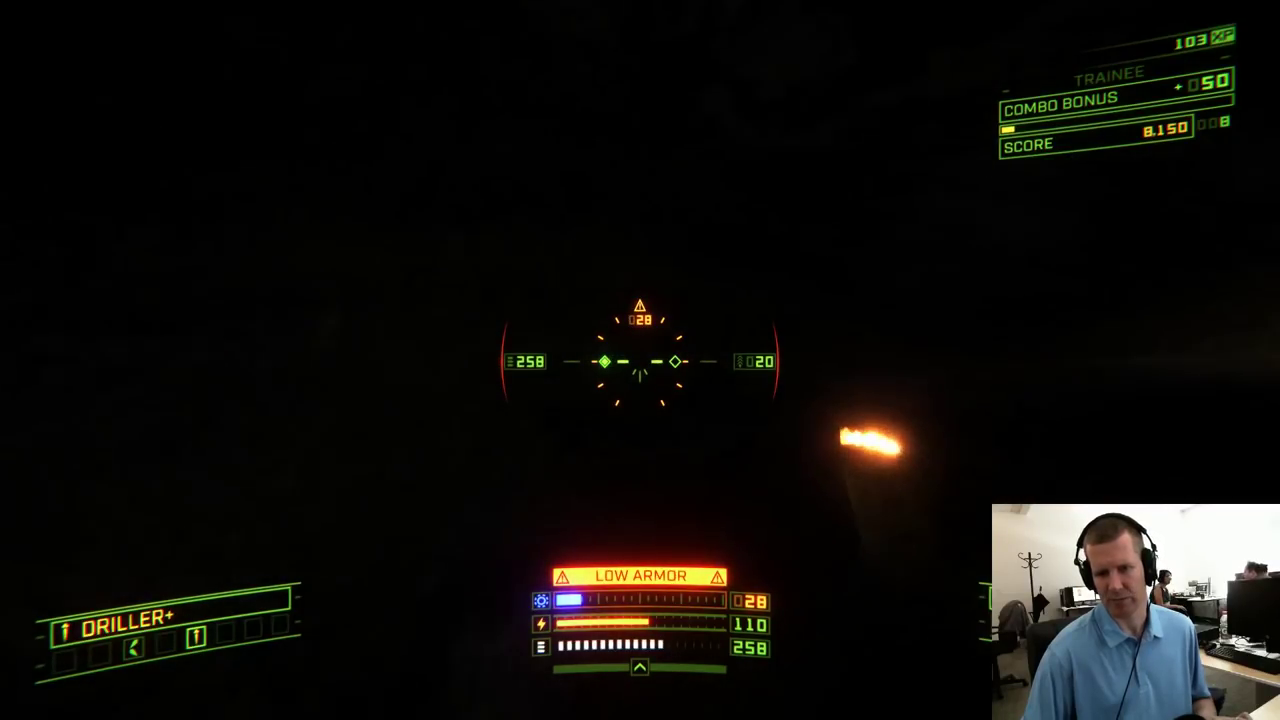
{"action": "key", "text": "d"}
{"action": "key", "text": "w"}
{"action": "key", "text": "q"}
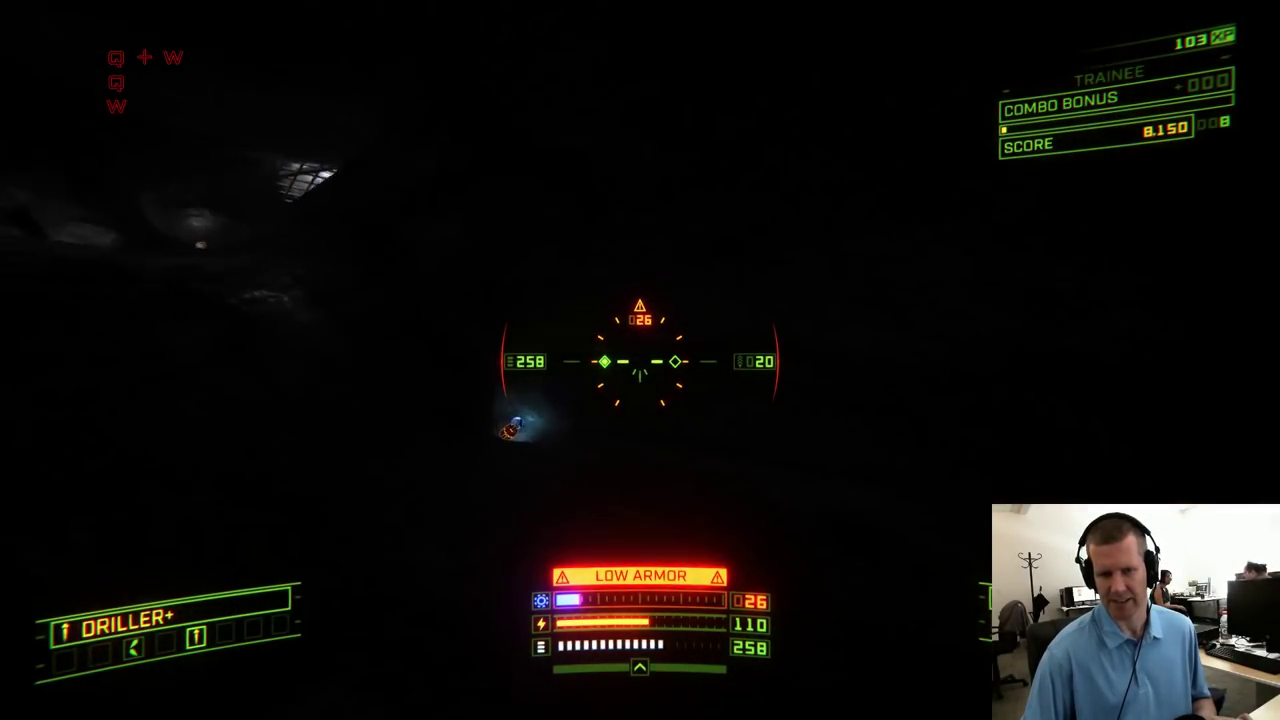
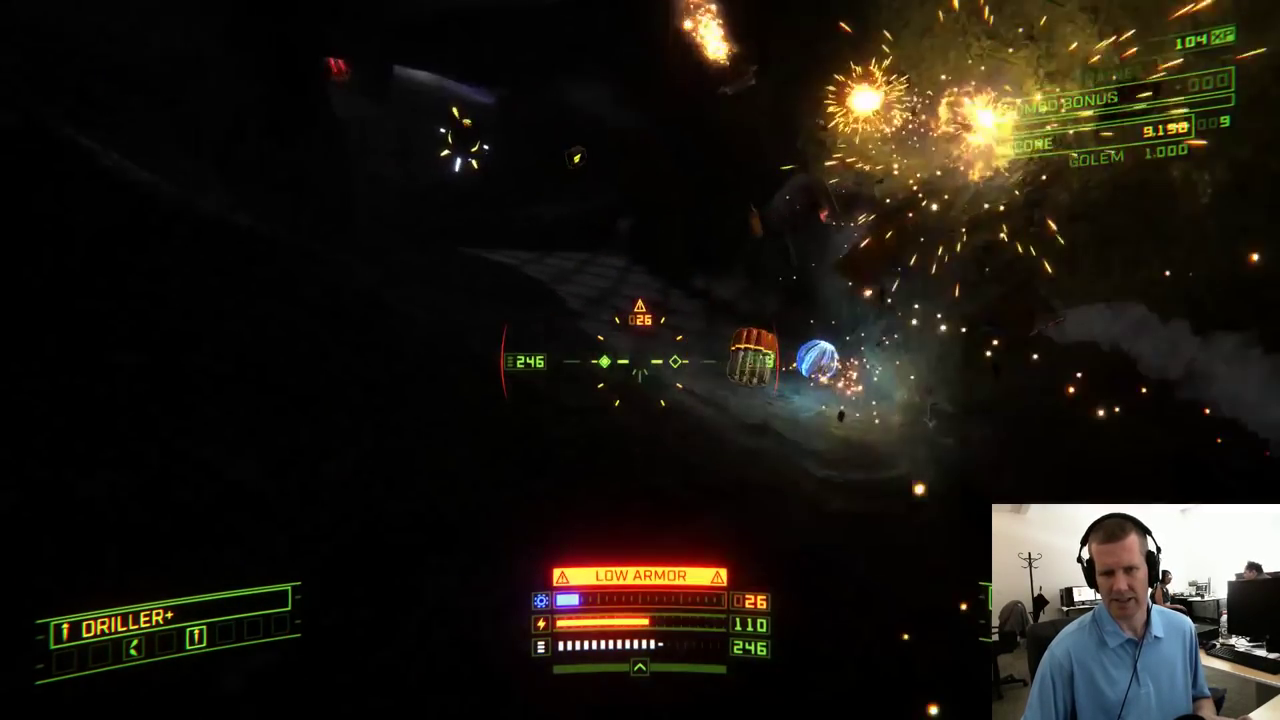
{"action": "key", "text": "d"}
{"action": "key", "text": "a"}
{"action": "left_click", "coordinate": [640, 362]}
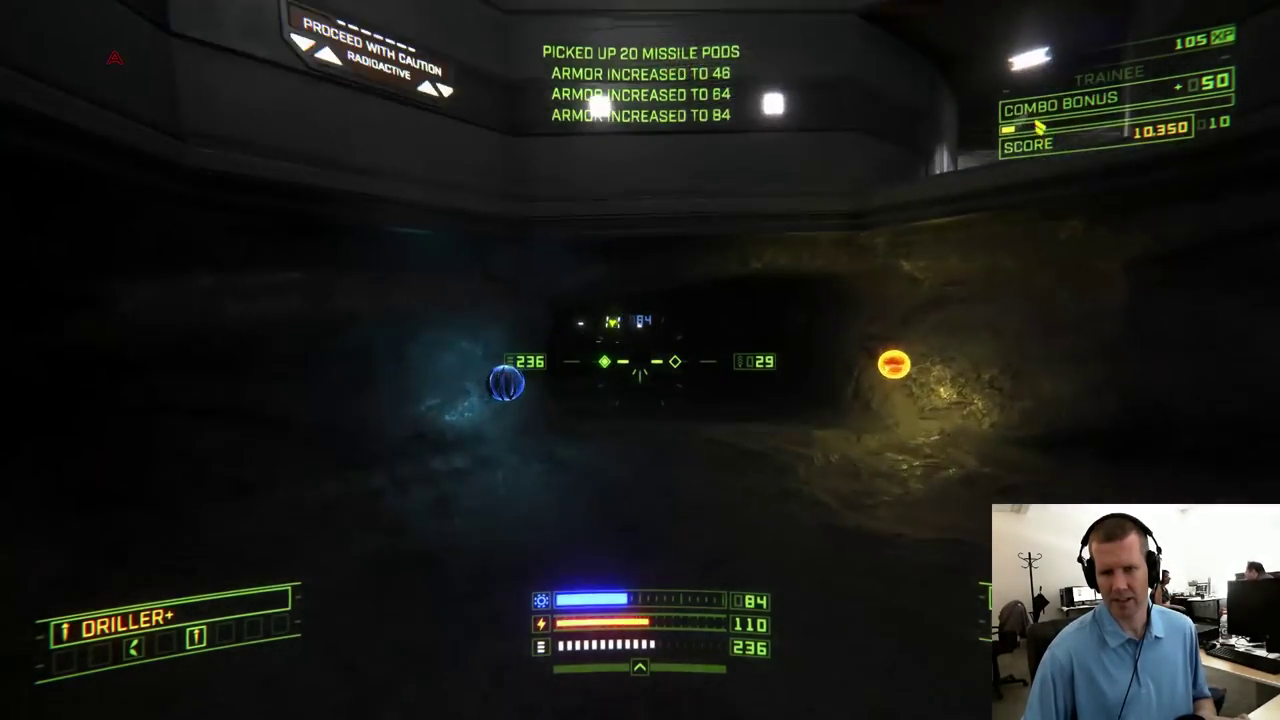
Destroy the robot in the tunnel by the radioactive warning sign and fly through to the next lit area
{"action": "key", "text": "a"}
{"action": "left_click", "coordinate": [640, 362]}
{"action": "right_click", "coordinate": [640, 362]}
{"action": "key", "text": "w"}
{"action": "key", "text": "d"}
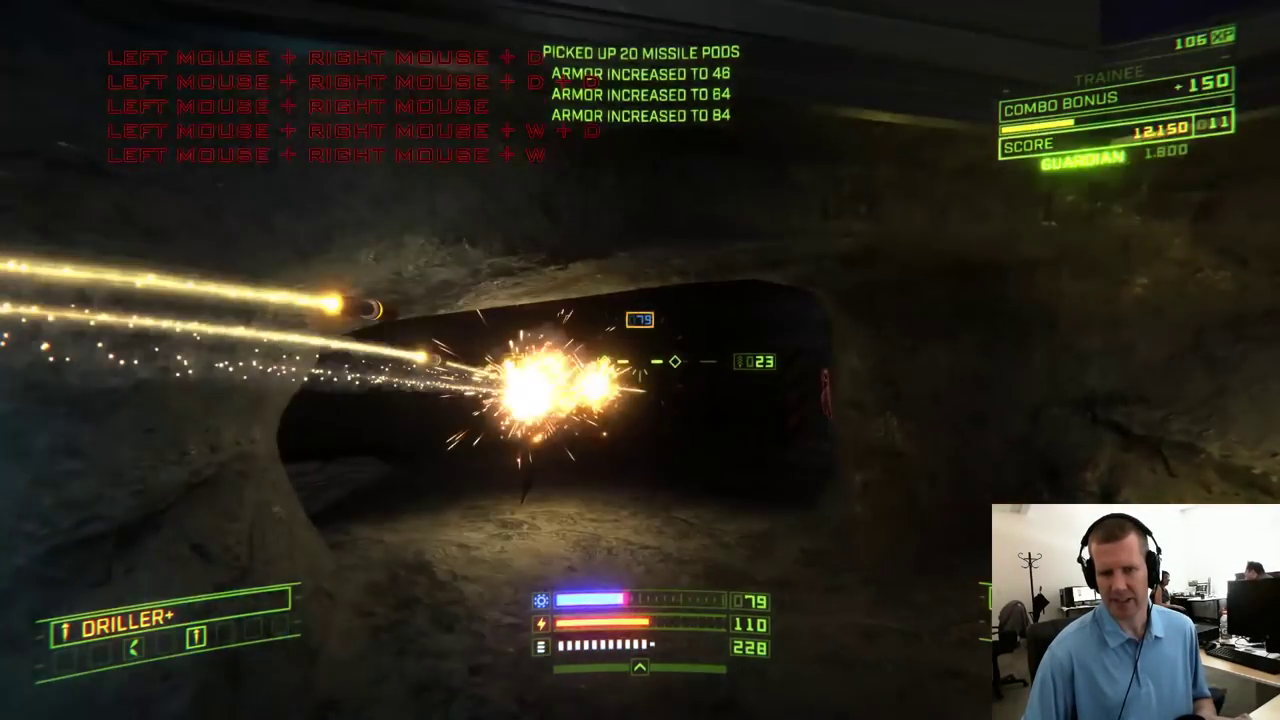
{"action": "key", "text": "w"}
{"action": "key", "text": "w"}
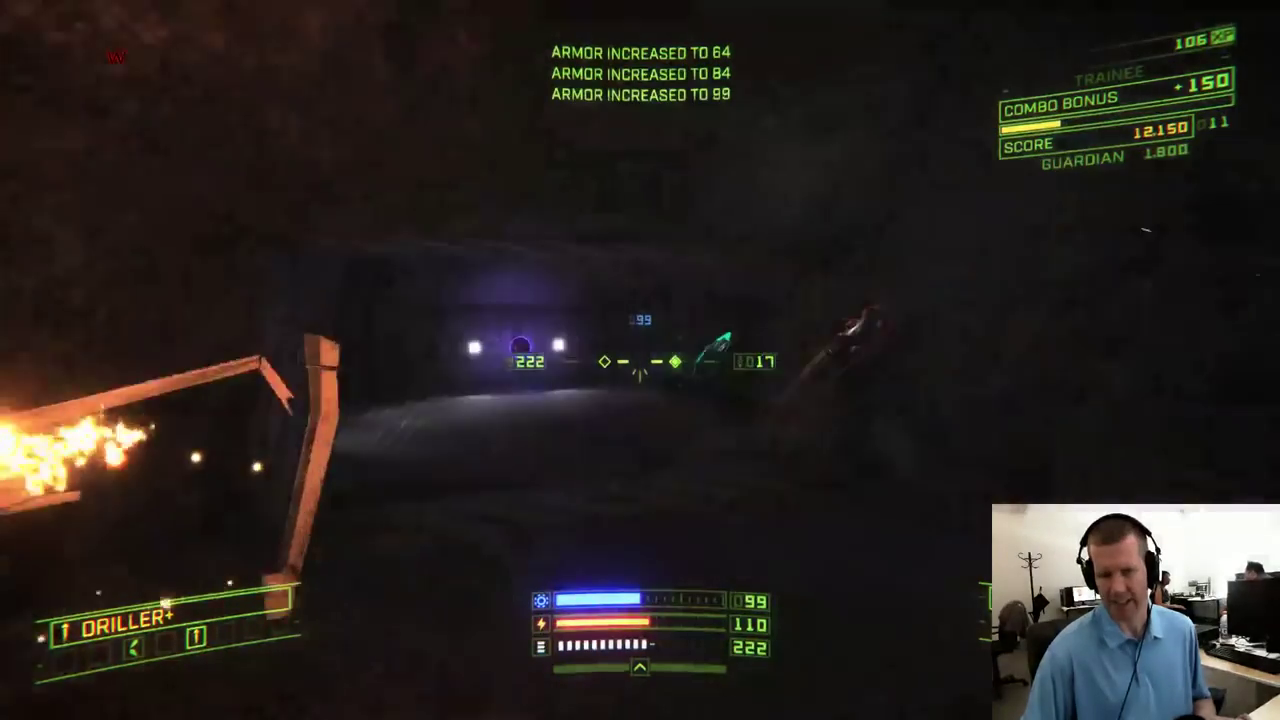
Inspect the lighting in the industrial room, collect its power-ups, and shoot the robot at the doorway to the cavern
{"action": "key", "text": "d"}
{"action": "key", "text": "a"}
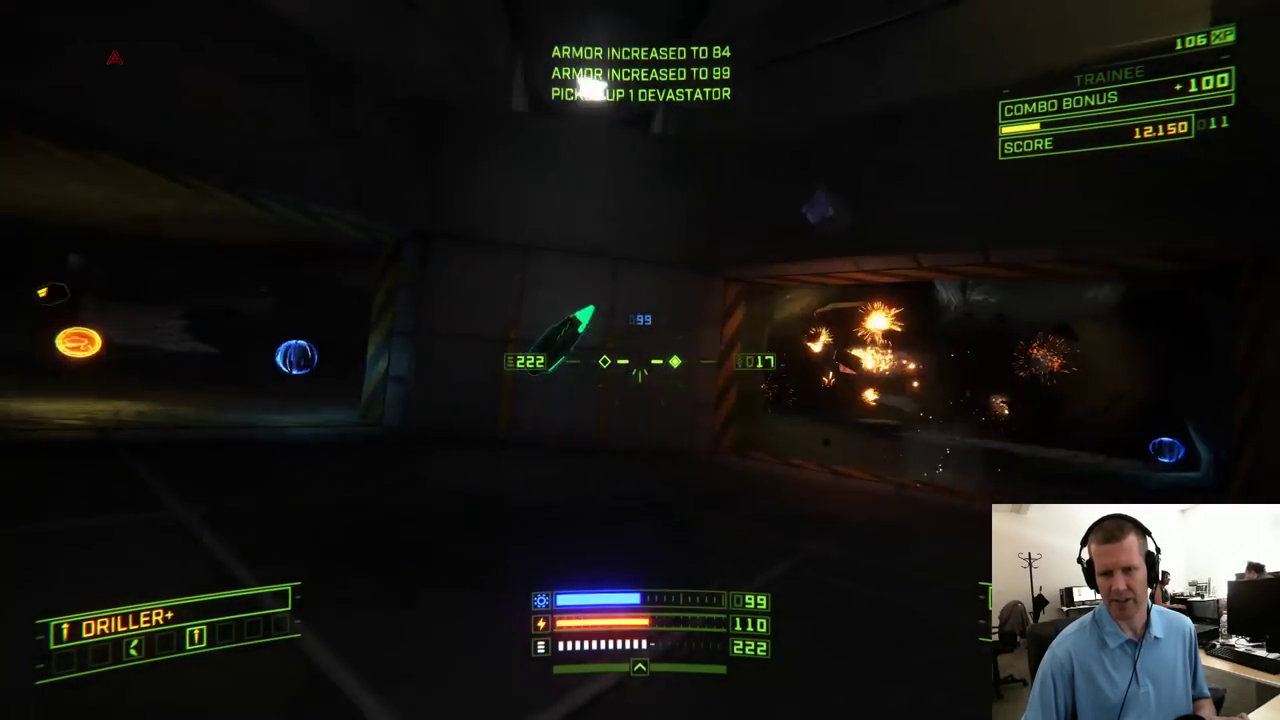
{"action": "key", "text": "s"}
{"action": "key", "text": "w"}
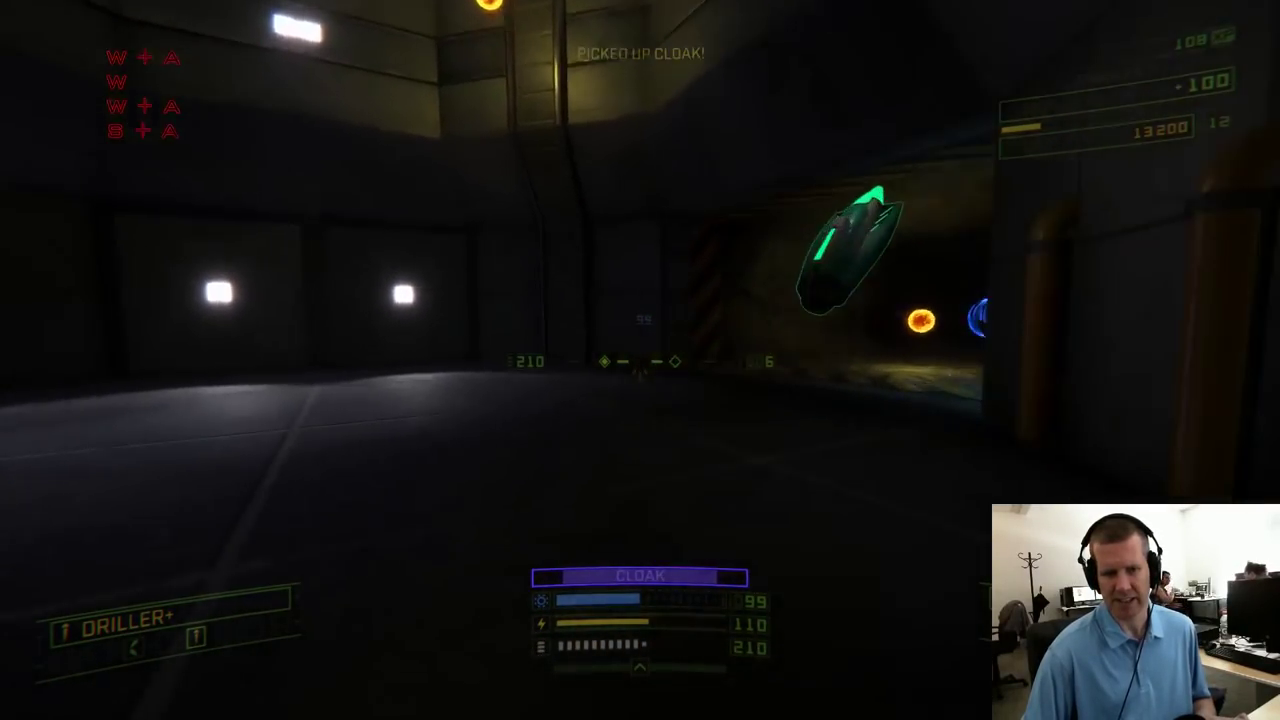
{"action": "key", "text": "a"}
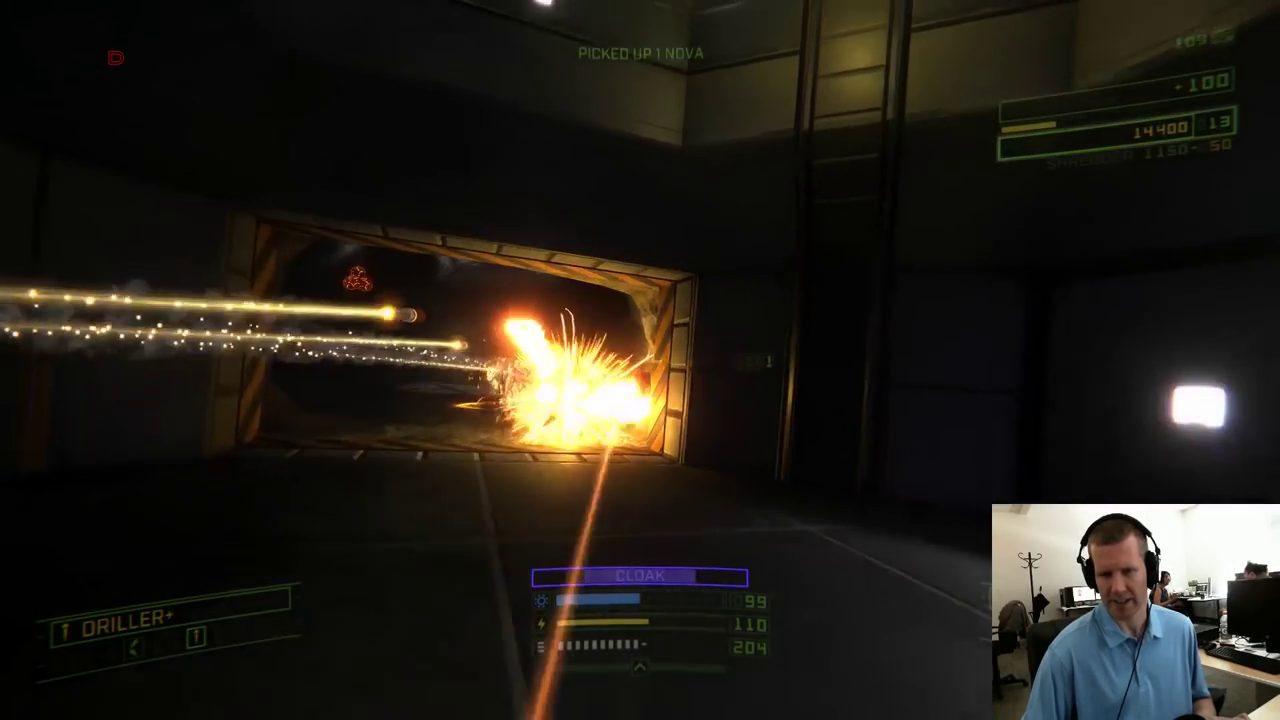
{"action": "key", "text": "w"}
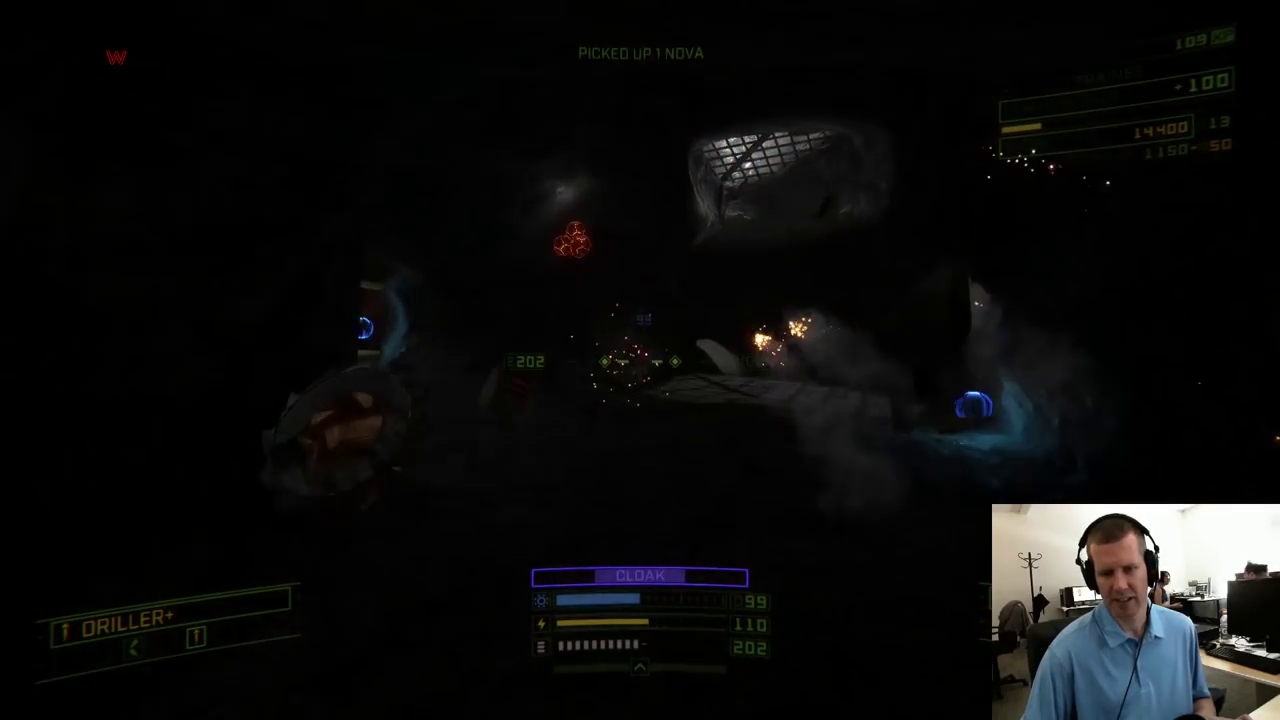
Fly through the dark cavern and red-lit passage to check the lighting along the connecting tunnels
{"action": "key", "text": "w"}
{"action": "key", "text": "q"}
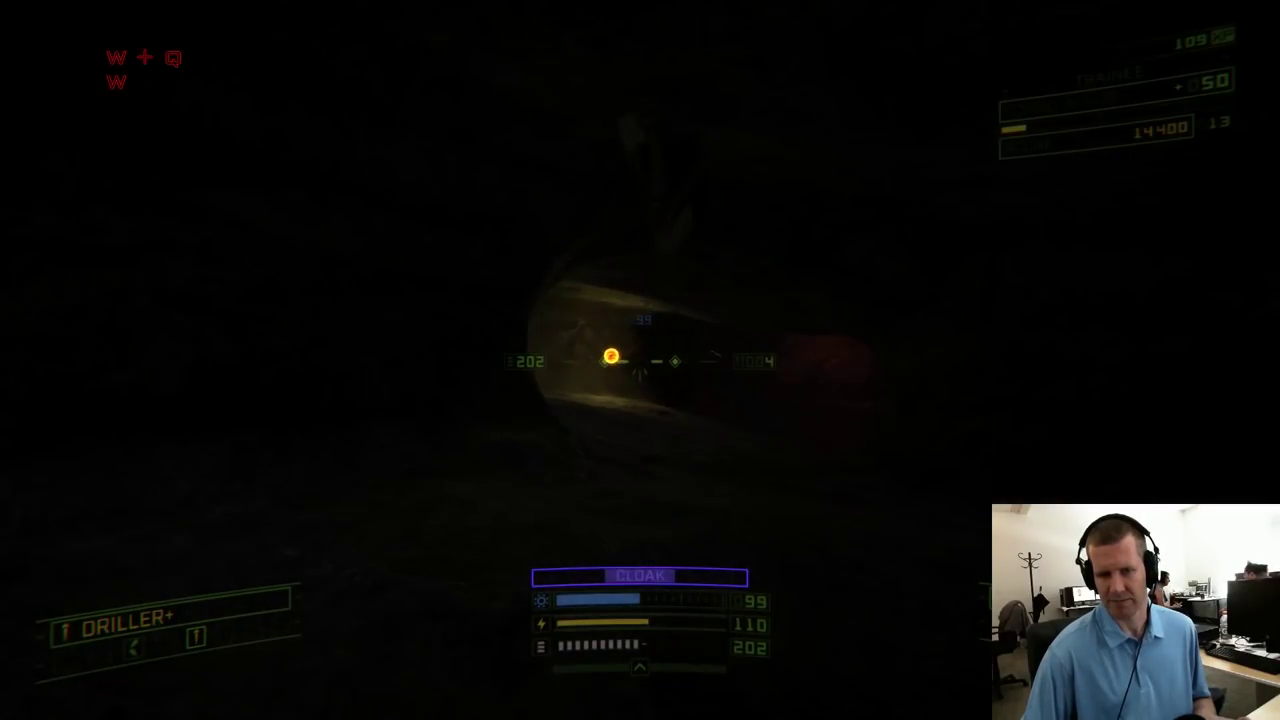
{"action": "key", "text": "d"}
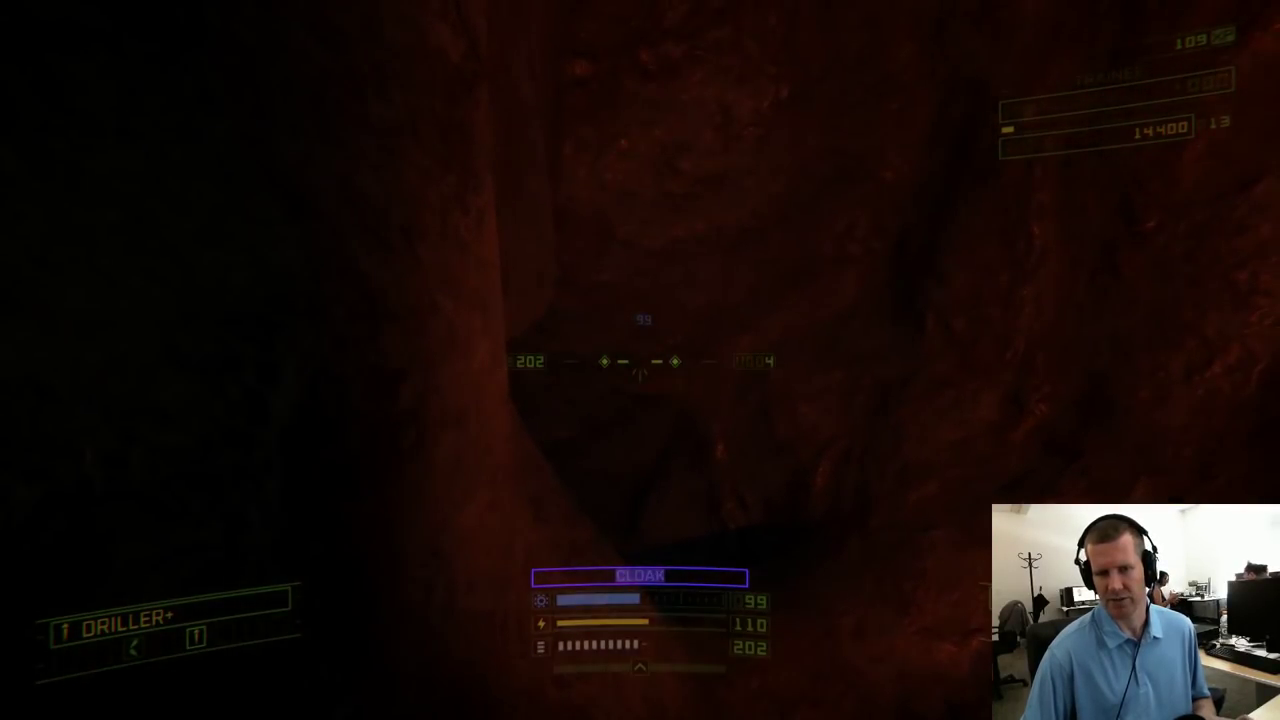
{"action": "key", "text": "w"}
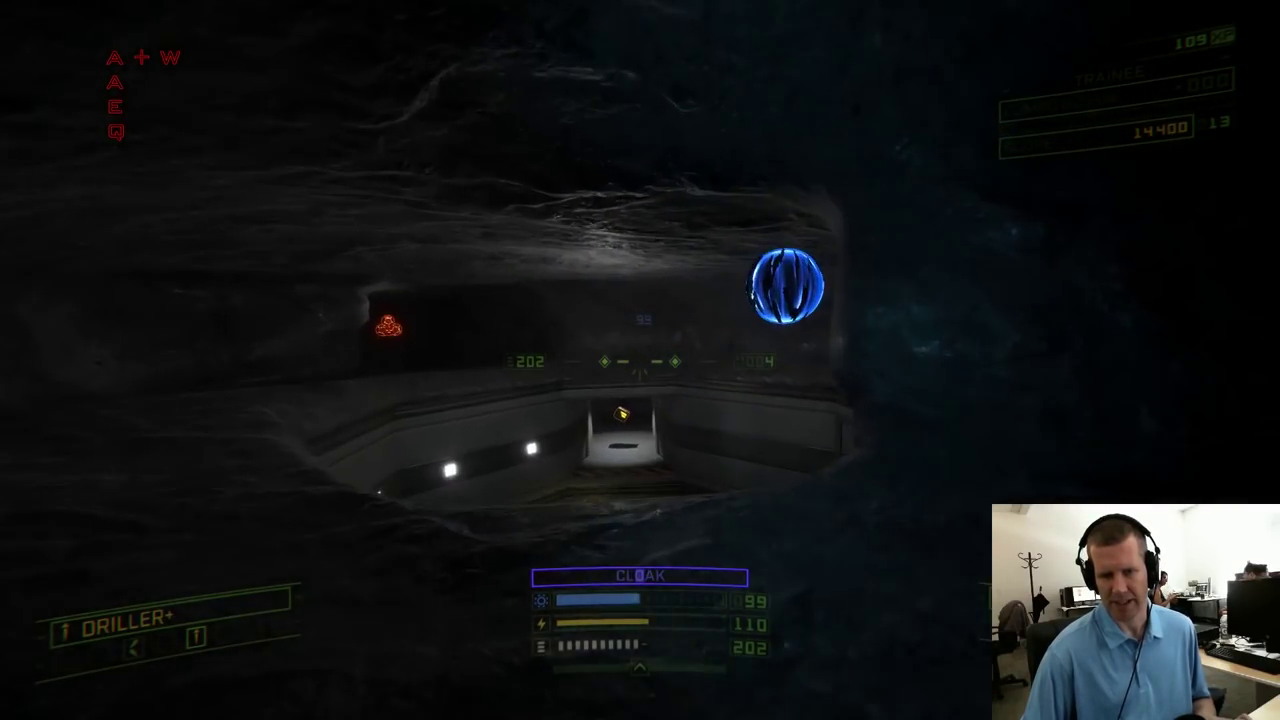
{"action": "key", "text": "w"}
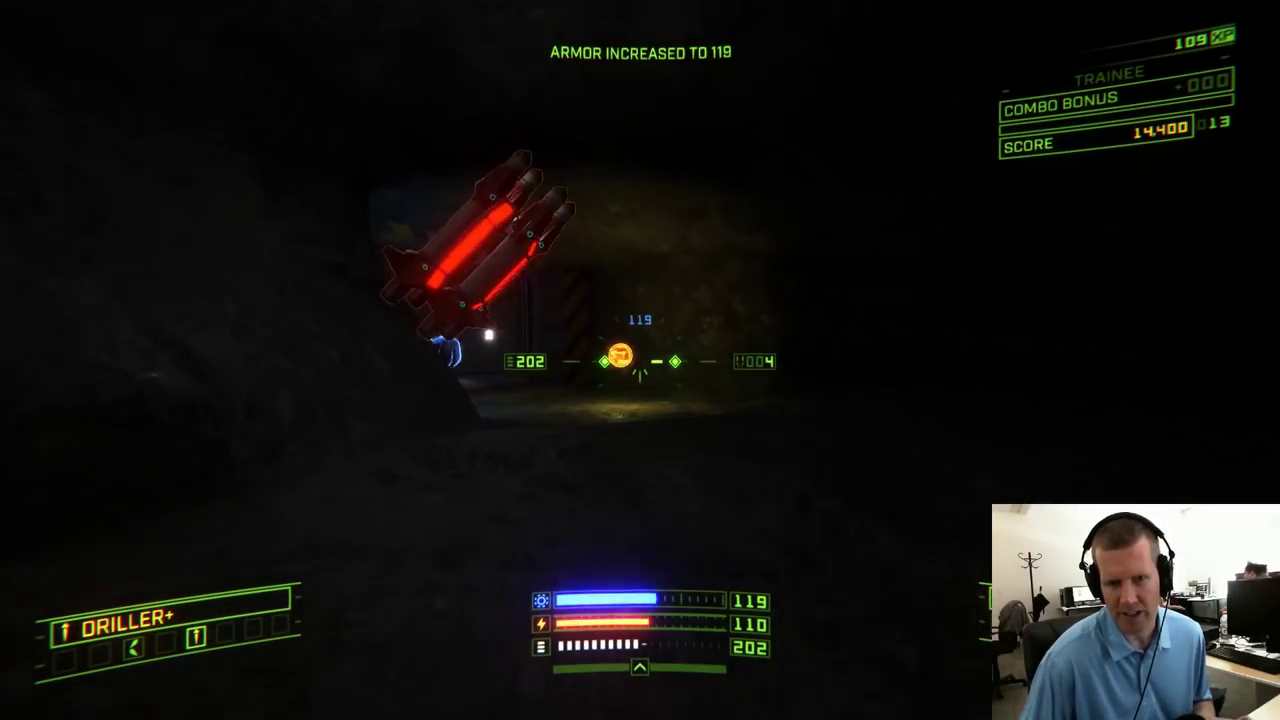
Fly through the industrial room, collect the hunter missiles and armor, and check the light falling through the cavern's ceiling grate
{"action": "key", "text": "w"}
{"action": "key", "text": "q"}
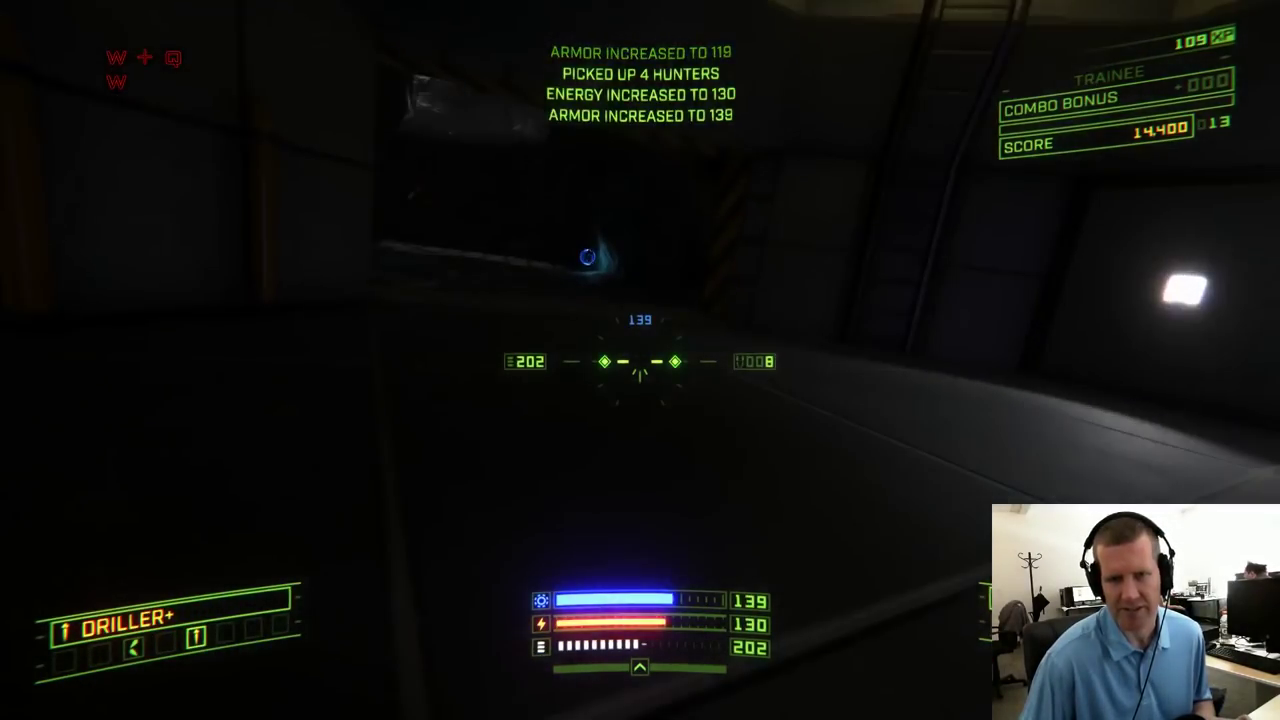
{"action": "key", "text": "d"}
{"action": "key", "text": "w"}
{"action": "key", "text": "d"}
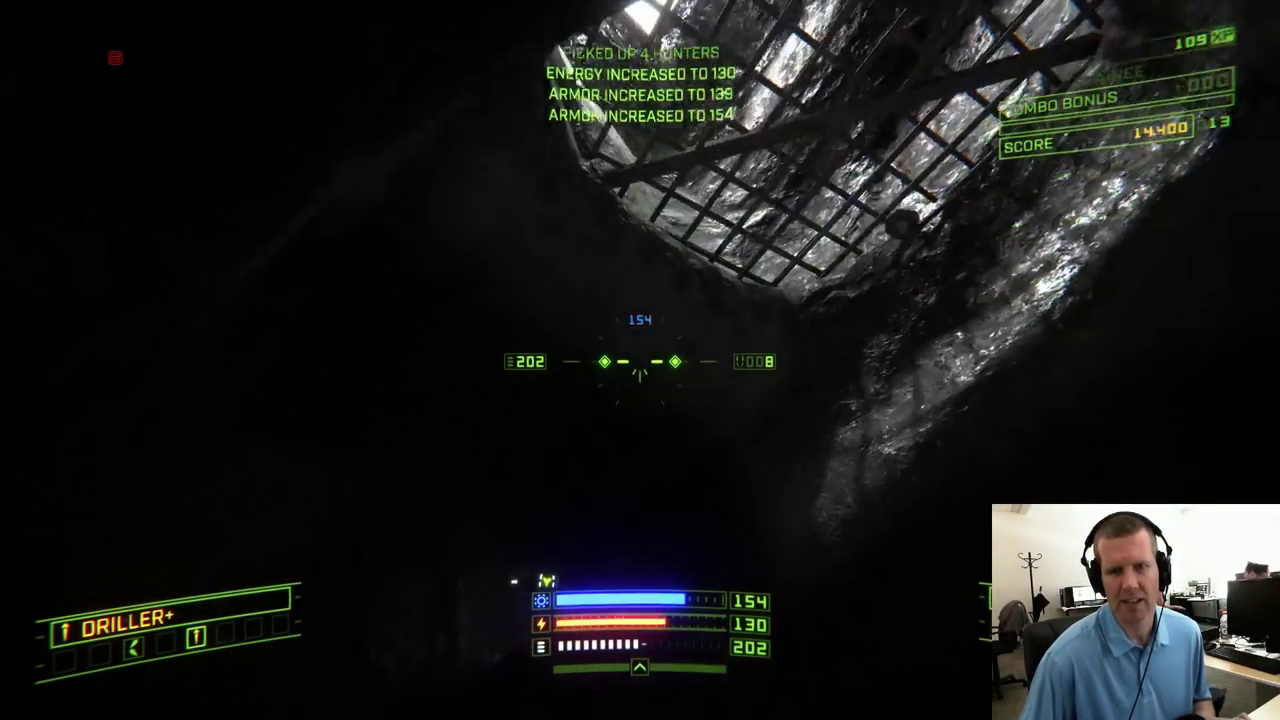
{"action": "key", "text": "w"}
{"action": "key", "text": "a"}
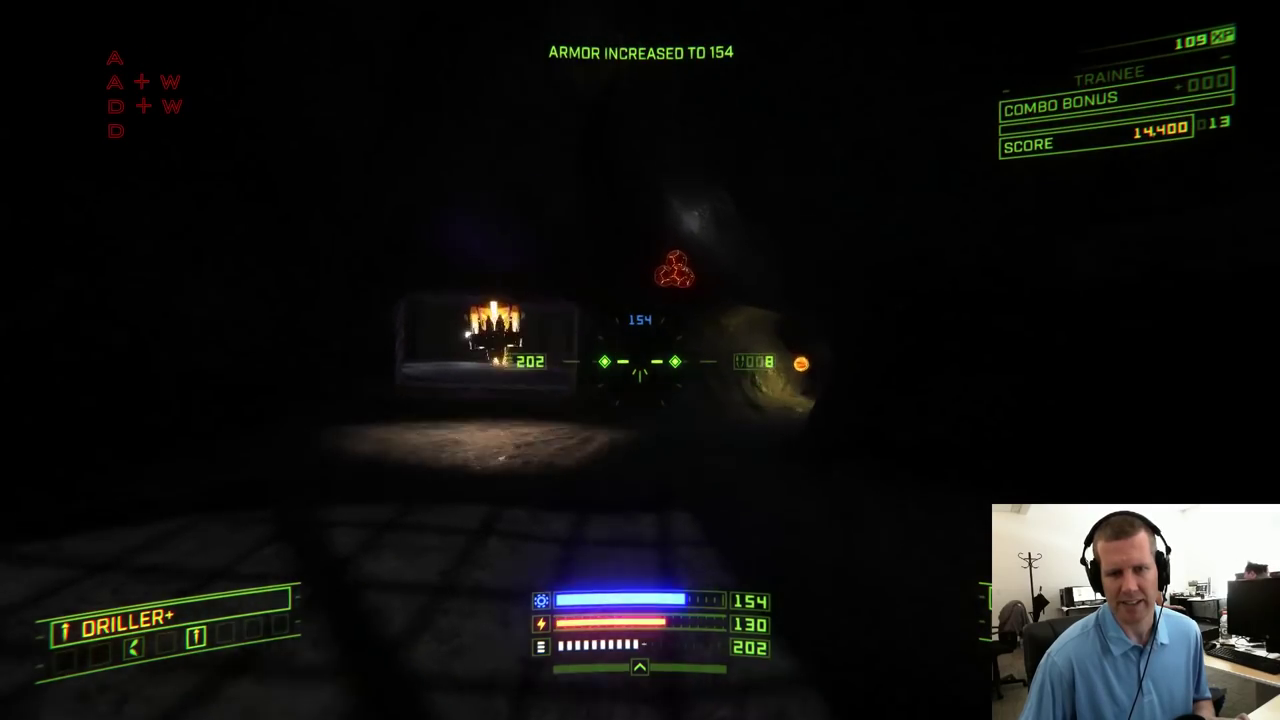
Destroy the Shredder robot near the grate and inspect the dark cavern area around its shadowed floor
{"action": "left_click", "coordinate": [640, 361]}
{"action": "right_click", "coordinate": [640, 361]}
{"action": "key", "text": "w"}
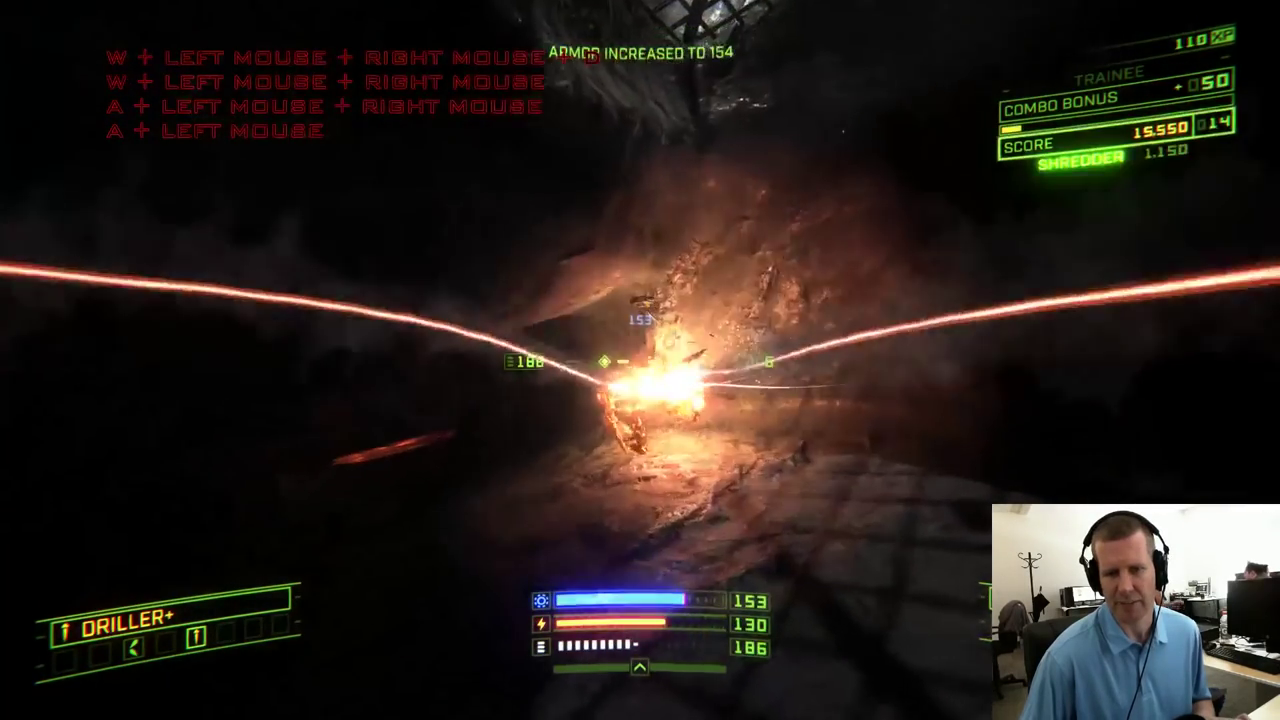
{"action": "key", "text": "d"}
{"action": "key", "text": "w"}
{"action": "key", "text": "q"}
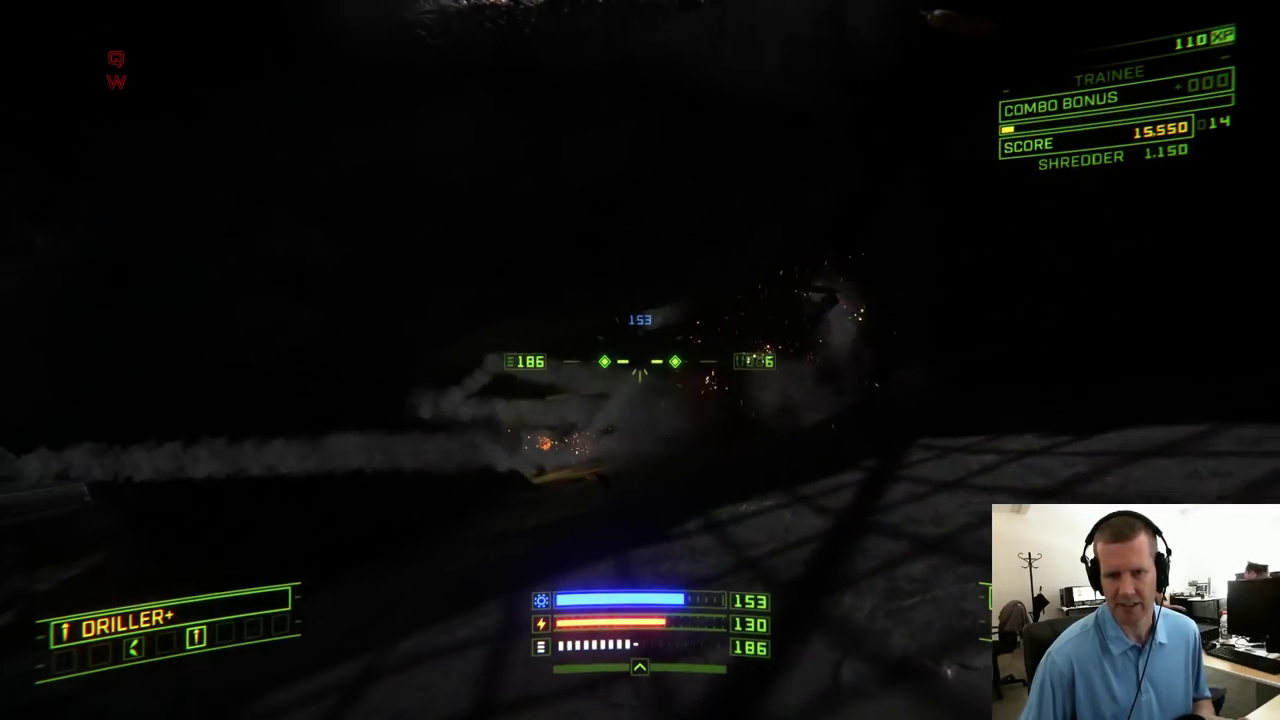
{"action": "key", "text": "w"}
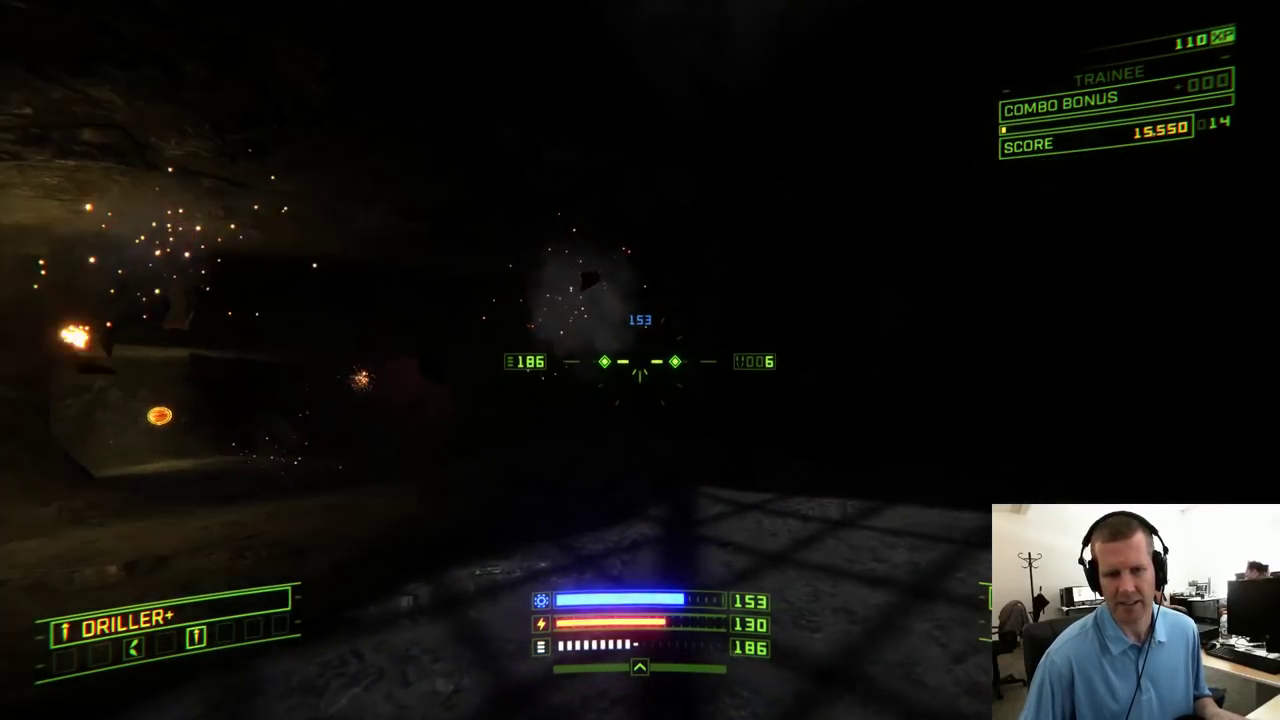
Quit the CM Terminal2 challenge run and switch to the Overload Level Editor
{"action": "key", "text": "Escape"}
{"action": "left_click", "coordinate": [663, 492]}
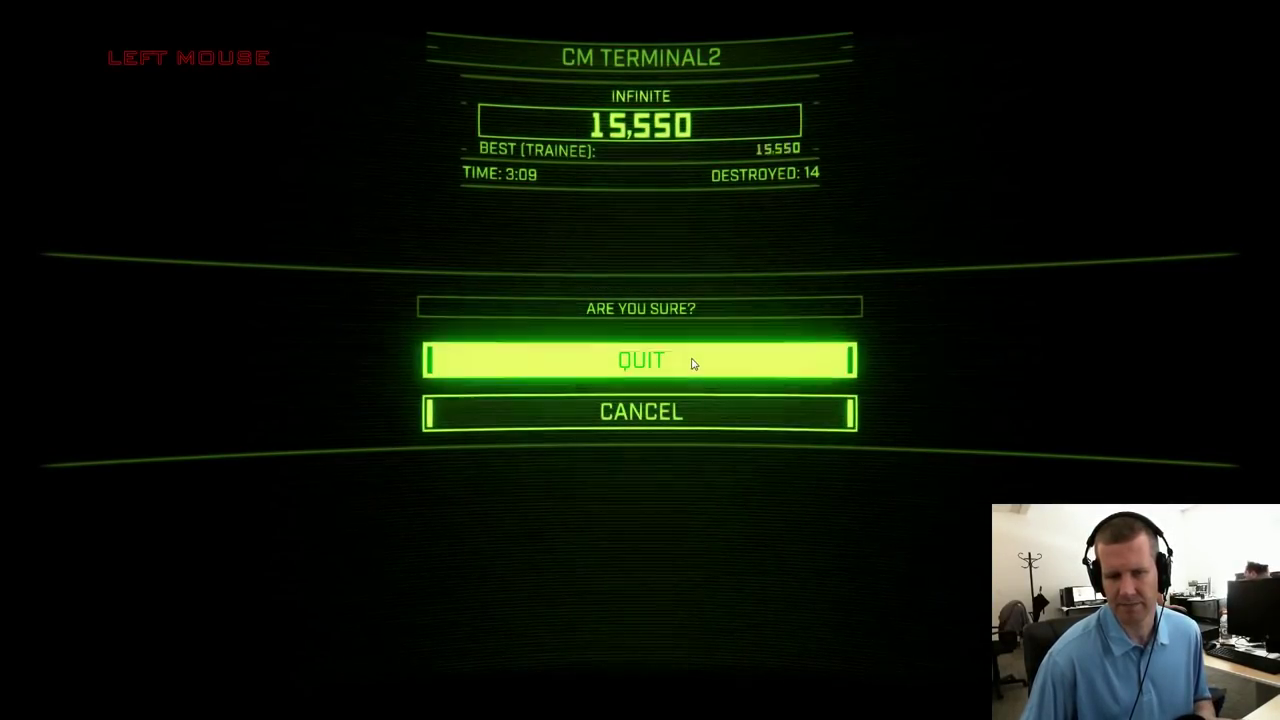
{"action": "left_click", "coordinate": [693, 364]}
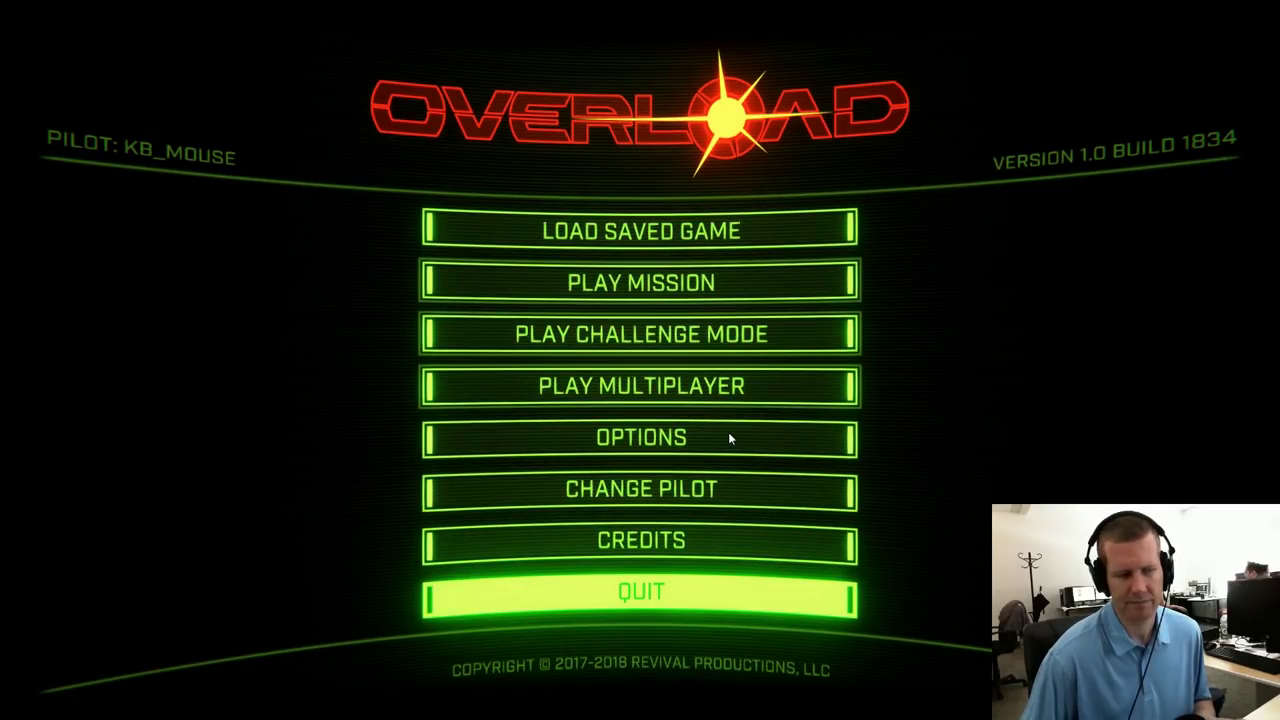
{"action": "key", "text": "alt+Tab"}
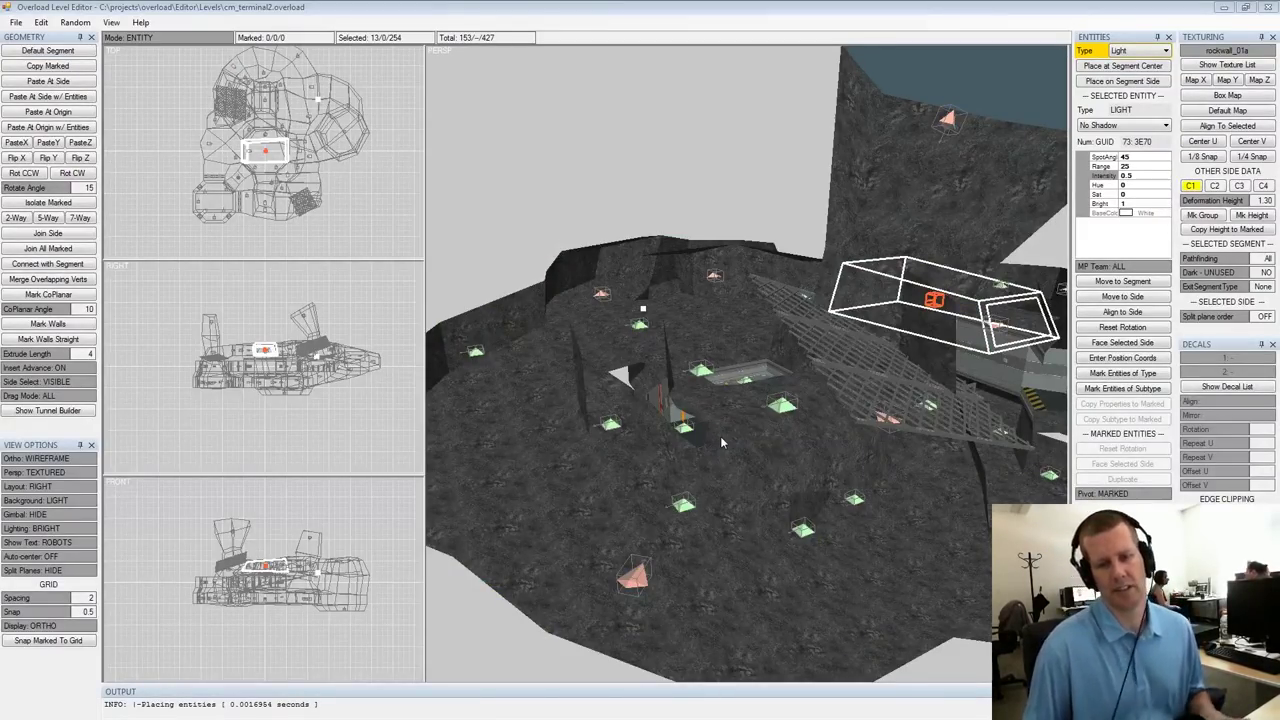
Select a segment in the cavern, set the perspective view to WIRE_TEXTURE, and examine the light placement around the cavern
{"action": "left_click", "coordinate": [706, 446]}
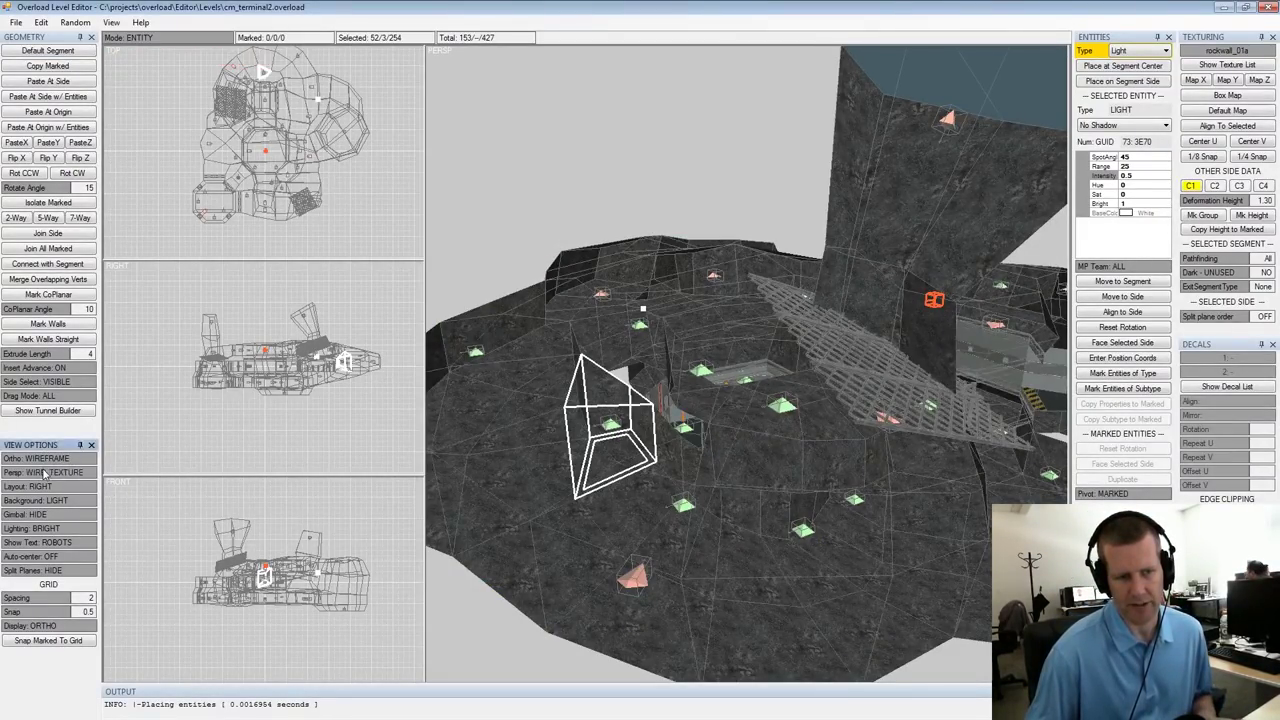
{"action": "left_click", "coordinate": [44, 474]}
{"action": "left_click_drag", "start_coordinate": [656, 460], "coordinate": [755, 490], "text": "alt"}
{"action": "middle_click_drag", "start_coordinate": [755, 490], "coordinate": [784, 432], "text": "alt"}
{"action": "scroll", "coordinate": [855, 356], "scroll_direction": "up", "scroll_amount": 3, "text": "alt"}
{"action": "left_click_drag", "start_coordinate": [854, 350], "coordinate": [887, 366], "text": "alt"}
{"action": "middle_click_drag", "start_coordinate": [887, 366], "coordinate": [886, 377], "text": "alt"}
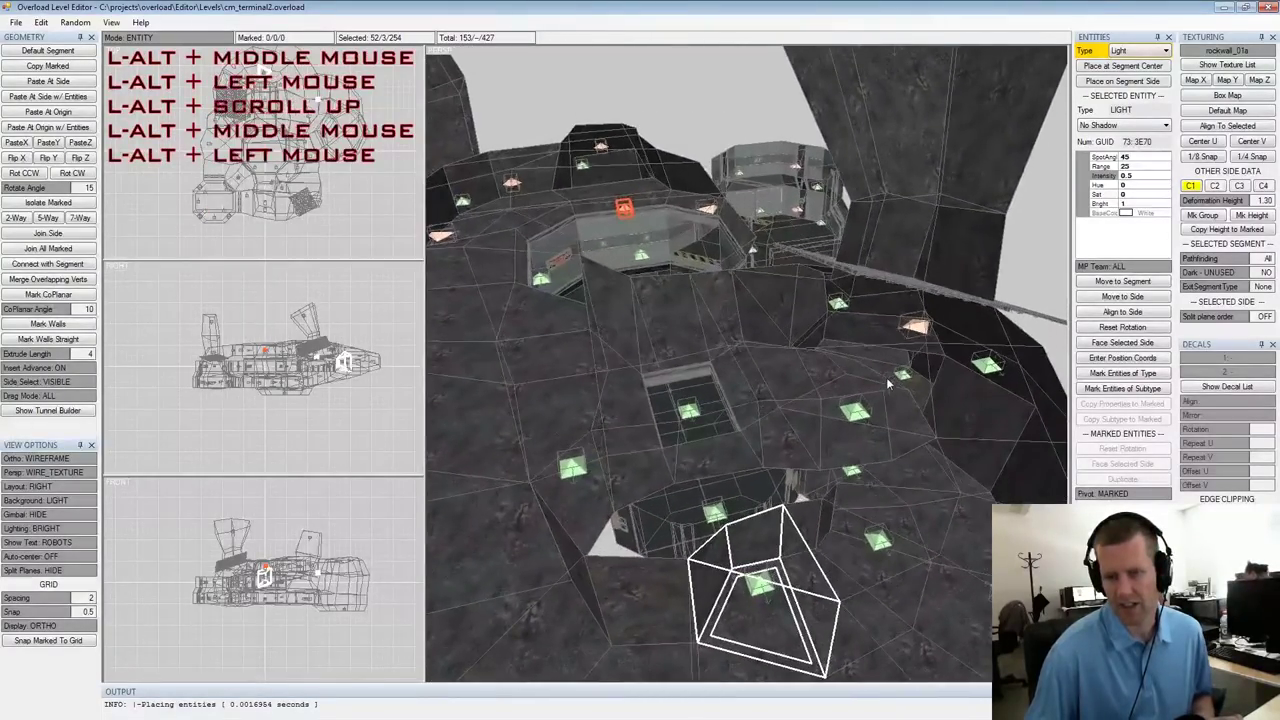
Duplicate the spot light in the tall rock shaft above the grate and place the copy just below the original
{"action": "scroll", "coordinate": [868, 381], "scroll_direction": "up", "scroll_amount": 3, "text": "alt"}
{"action": "mouse_move", "coordinate": [868, 381]}
{"action": "left_mouse_down", "text": "alt"}
{"action": "mouse_move", "coordinate": [891, 382]}
{"action": "mouse_move", "coordinate": [846, 386]}
{"action": "left_mouse_up", "text": "alt"}
{"action": "middle_click_drag", "start_coordinate": [846, 386], "coordinate": [851, 426], "text": "alt"}
{"action": "left_click_drag", "start_coordinate": [851, 426], "coordinate": [822, 360], "text": "alt"}
{"action": "middle_click_drag", "start_coordinate": [822, 360], "coordinate": [824, 390], "text": "alt"}
{"action": "scroll", "coordinate": [824, 390], "scroll_direction": "down", "scroll_amount": 3, "text": "alt"}
{"action": "left_click_drag", "start_coordinate": [824, 390], "coordinate": [772, 288], "text": "alt"}
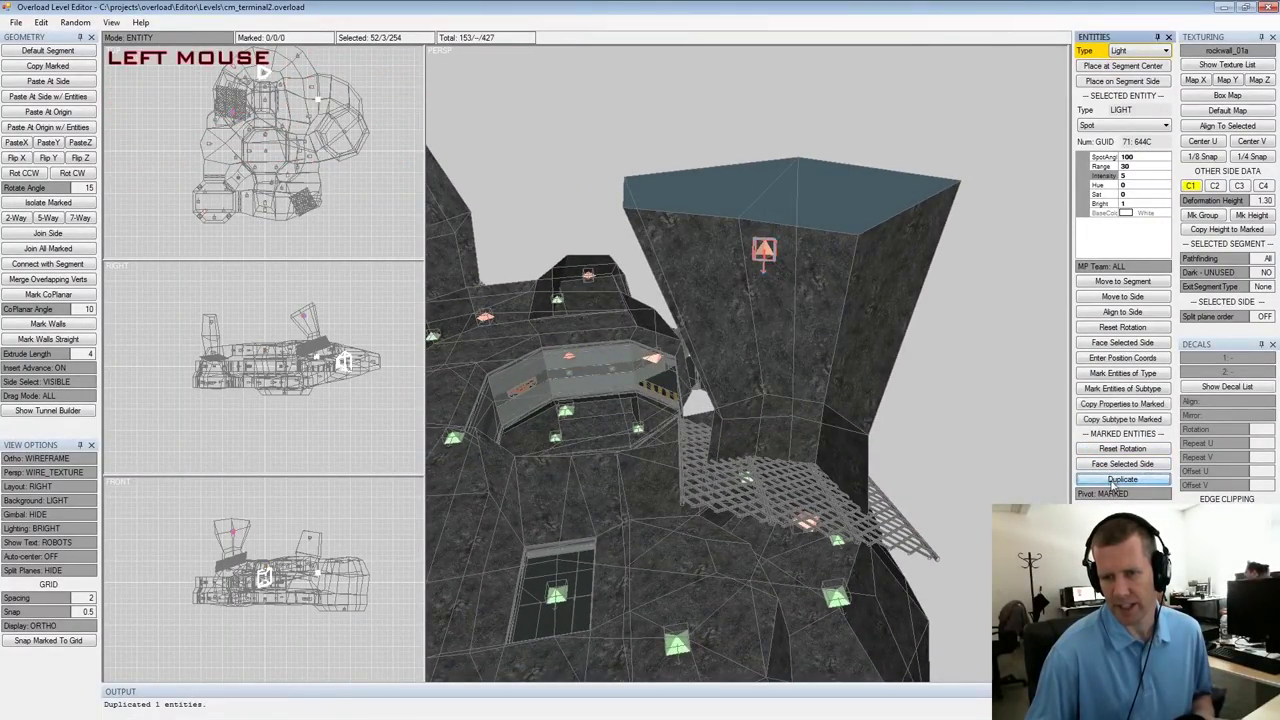
{"action": "left_click_drag", "start_coordinate": [880, 350], "coordinate": [808, 377], "text": "alt"}
{"action": "middle_click_drag", "start_coordinate": [808, 377], "coordinate": [878, 315], "text": "alt"}
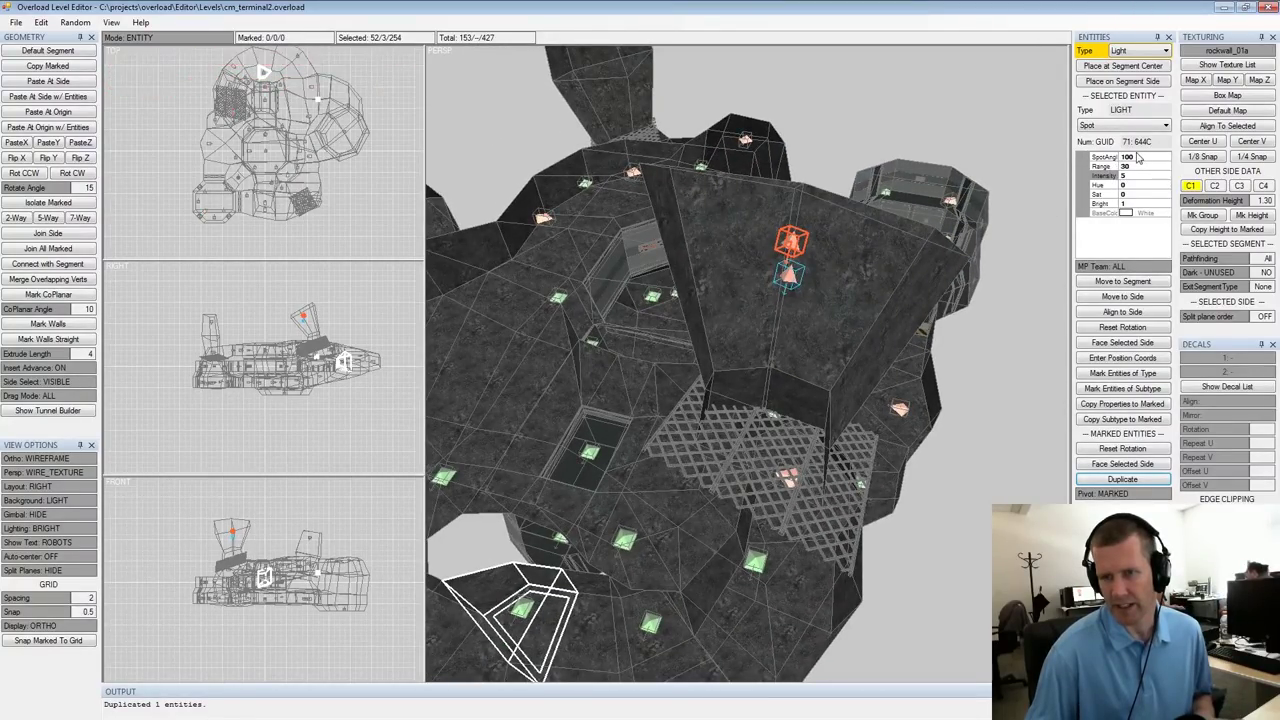
Set the upper shaft spot light's spot angle to 130 and its intensity to 1
{"action": "left_click", "coordinate": [1141, 157]}
{"action": "type", "text": "130"}
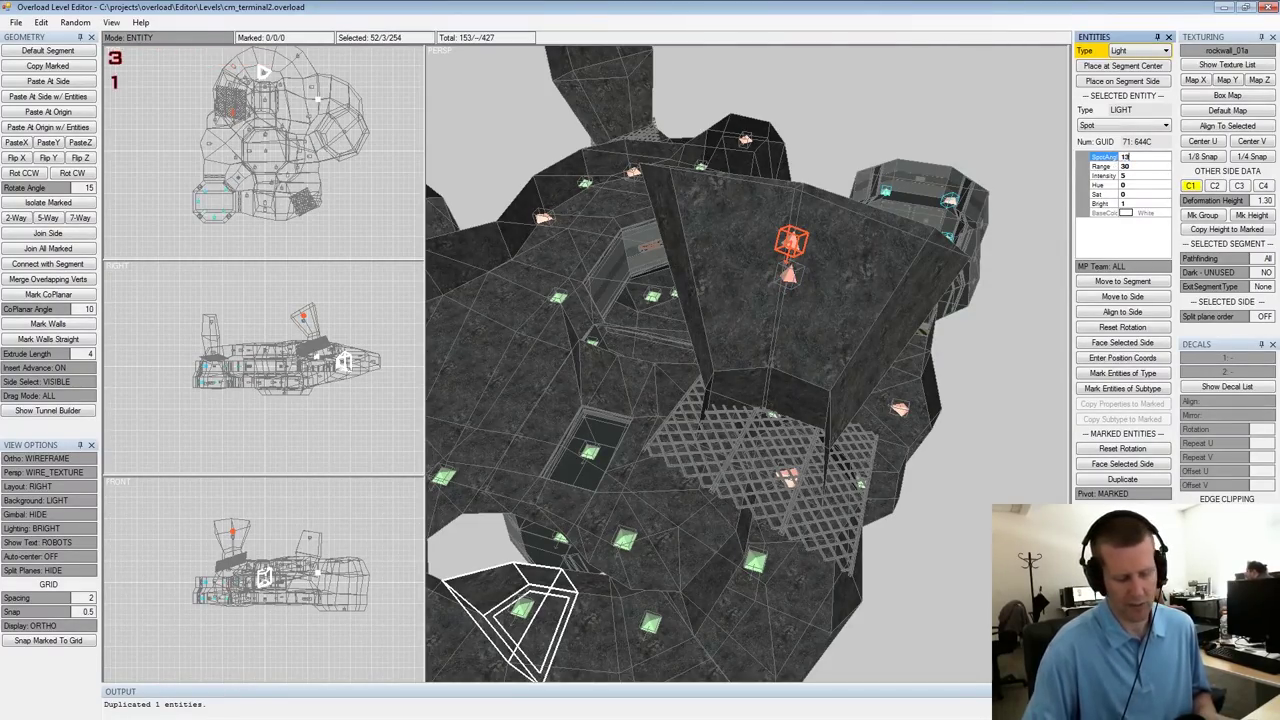
{"action": "left_click", "coordinate": [1125, 176]}
{"action": "type", "text": "1"}
{"action": "left_click_drag", "start_coordinate": [802, 356], "coordinate": [806, 308], "text": "alt"}
{"action": "middle_click_drag", "start_coordinate": [806, 309], "coordinate": [818, 319], "text": "alt"}
{"action": "scroll", "coordinate": [818, 319], "scroll_direction": "down", "scroll_amount": 1, "text": "alt"}
{"action": "left_click_drag", "start_coordinate": [818, 319], "coordinate": [816, 283], "text": "alt"}
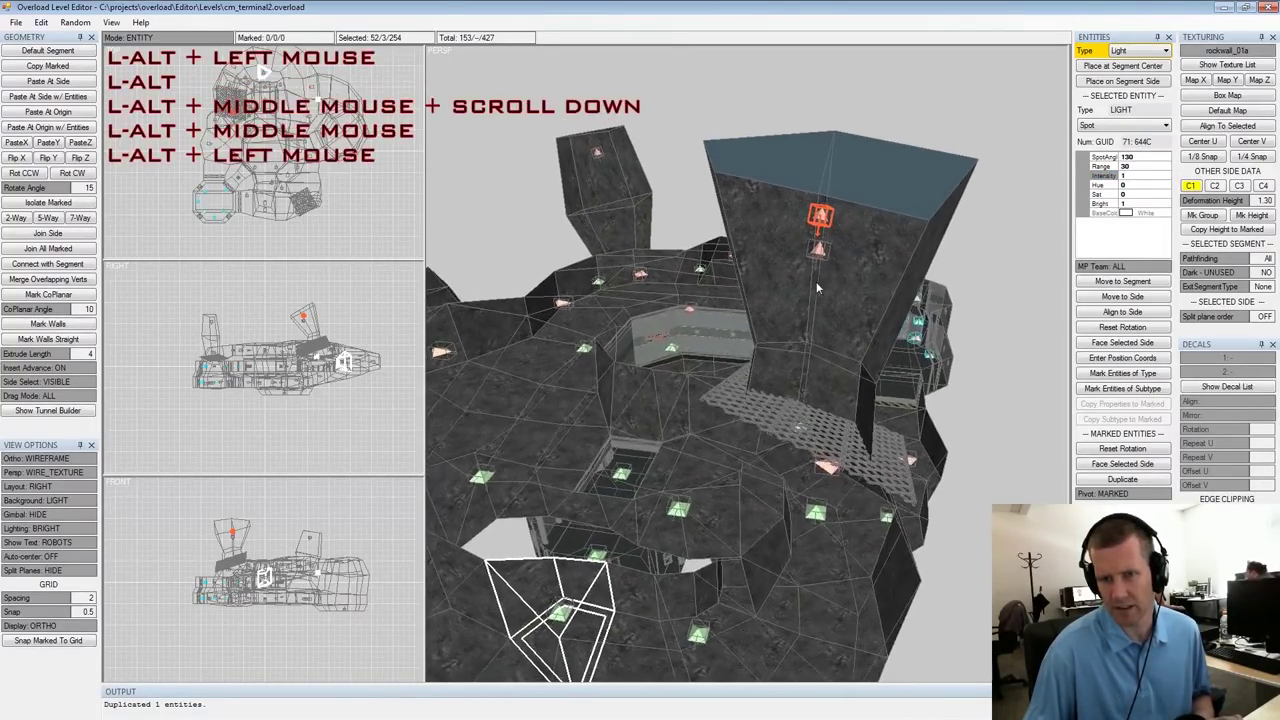
Select and mark the lower of the two spot lights in the shaft above the grate
{"action": "left_click", "coordinate": [818, 250]}
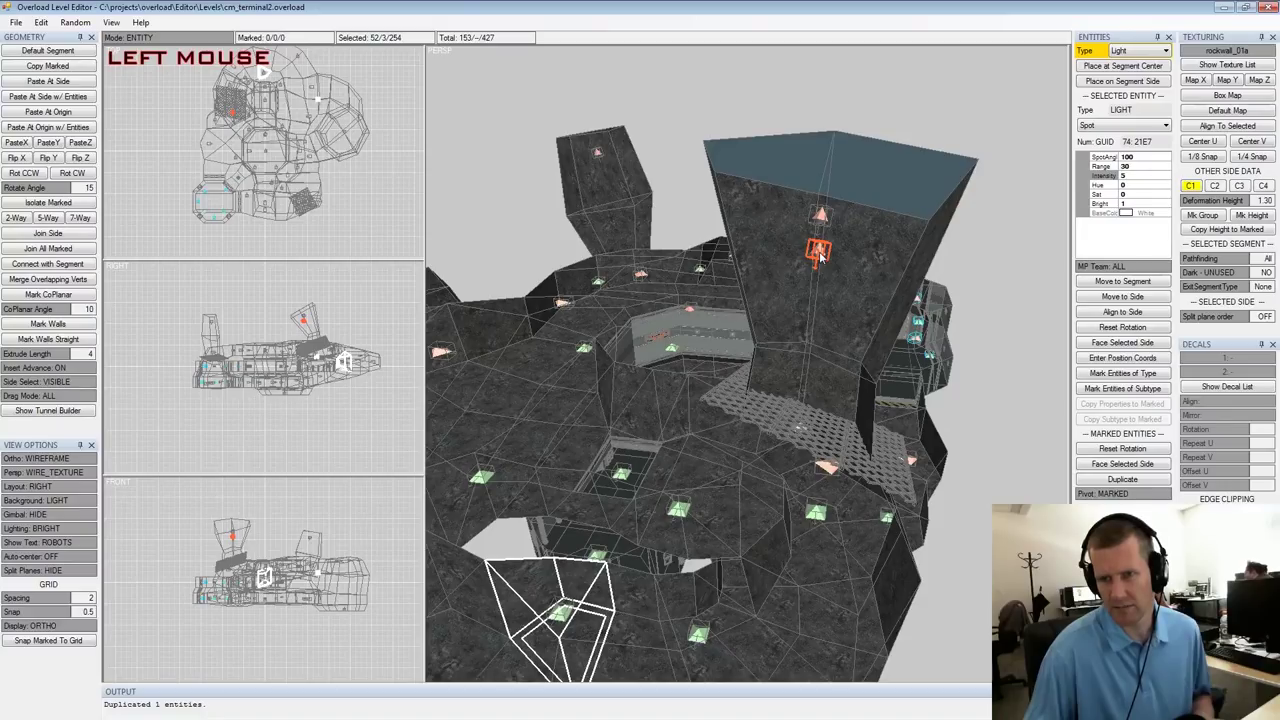
{"action": "key", "text": "space"}
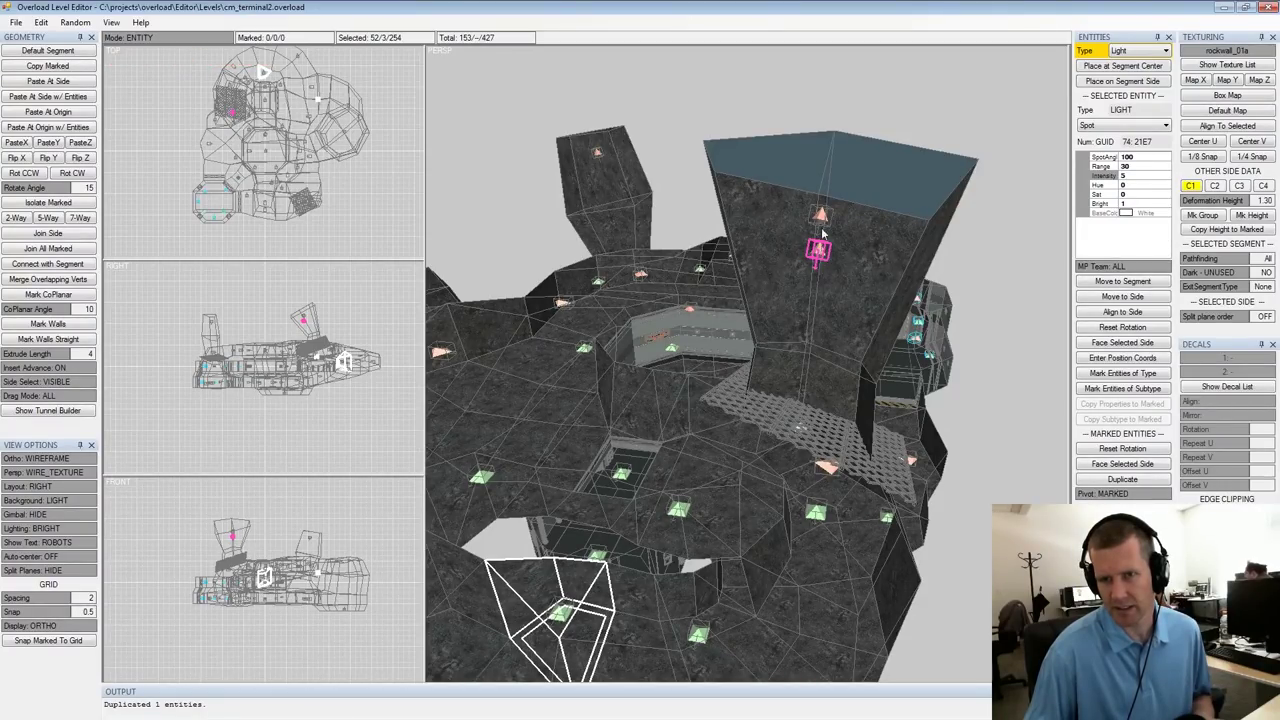
Set the upper light inside the tilted shaft to the Spot No Shadow subtype
{"action": "left_click", "coordinate": [821, 218]}
{"action": "left_click", "coordinate": [1127, 127]}
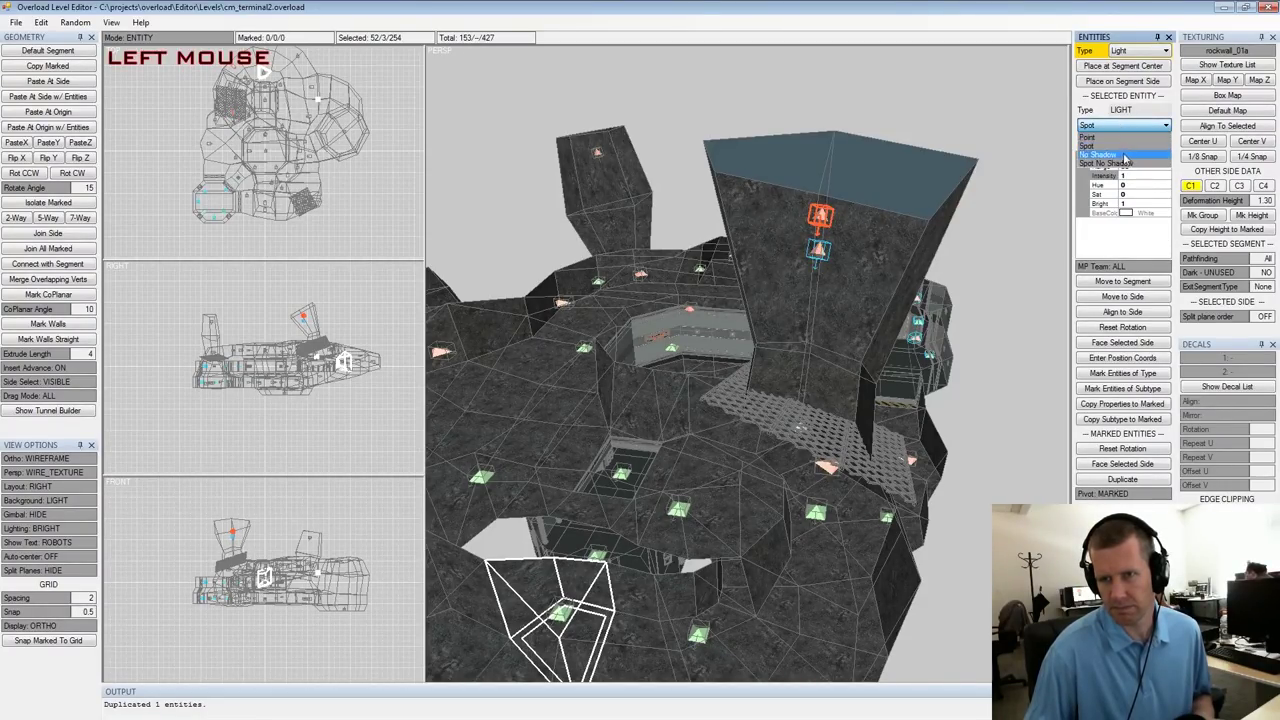
{"action": "left_click", "coordinate": [1128, 164]}
Mark only the Spot No Shadow light in the tilted shaft and move it sideways, away from the shaft's other light
{"action": "left_click_drag", "start_coordinate": [971, 257], "coordinate": [990, 321], "text": "alt"}
{"action": "key", "text": "shift+space"}
{"action": "middle_click_drag", "start_coordinate": [990, 321], "coordinate": [926, 287], "text": "alt"}
{"action": "scroll", "coordinate": [926, 287], "scroll_direction": "down", "scroll_amount": 2, "text": "alt"}
{"action": "left_click_drag", "start_coordinate": [920, 285], "coordinate": [680, 316], "text": "alt"}
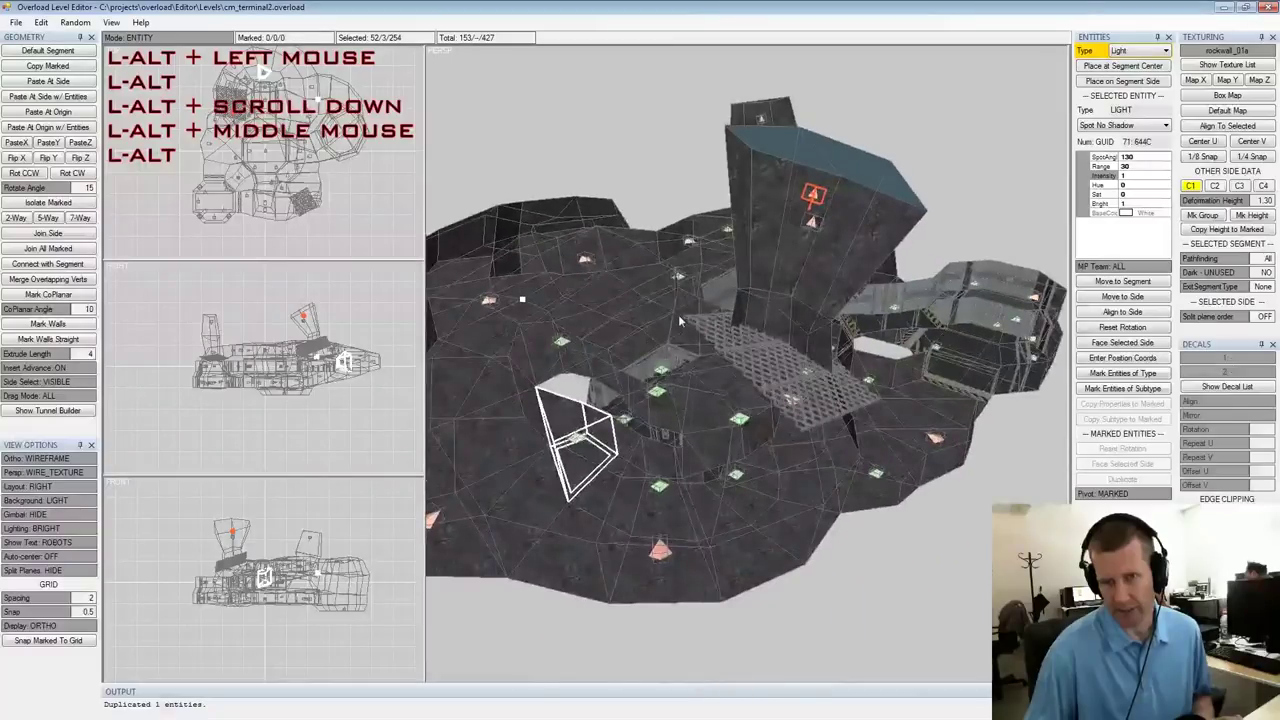
{"action": "middle_click_drag", "start_coordinate": [766, 205], "coordinate": [799, 240], "text": "alt"}
{"action": "left_click_drag", "start_coordinate": [799, 240], "coordinate": [910, 367], "text": "alt"}
{"action": "key", "text": "space"}
{"action": "right_click_drag", "start_coordinate": [924, 377], "coordinate": [907, 383]}
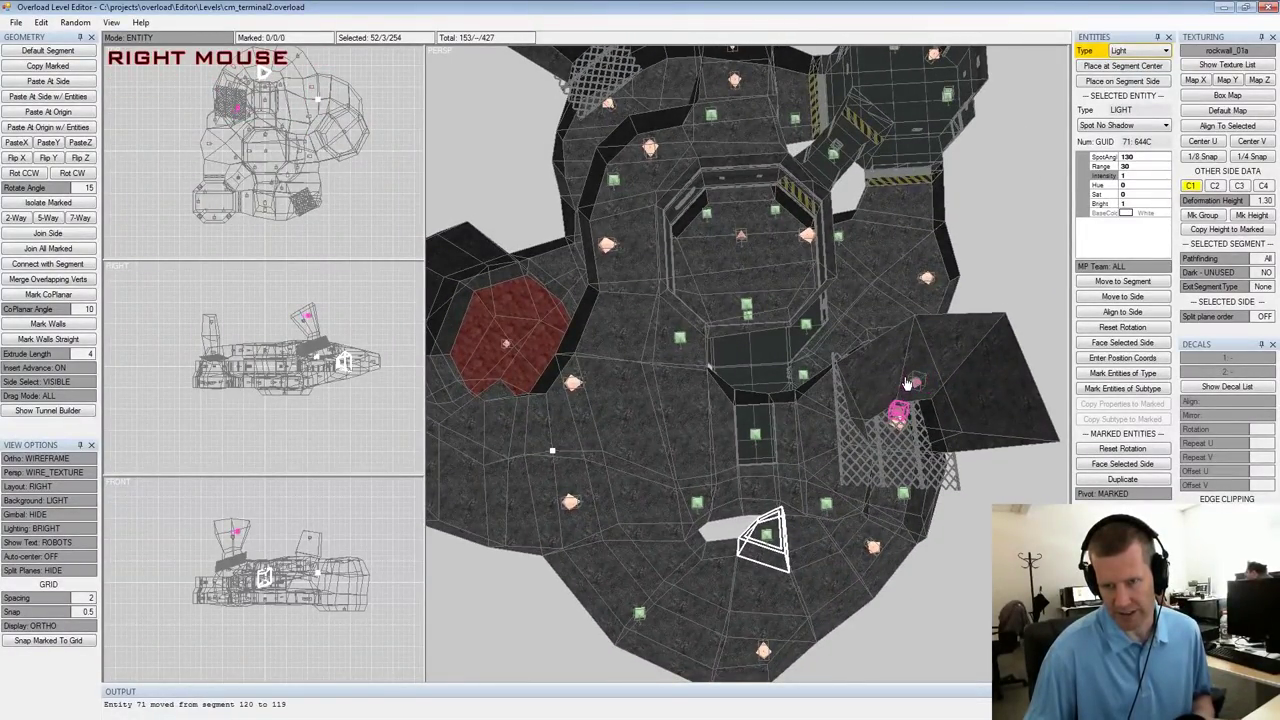
Turn the marked shaft light to face a selected side of the cave floor beyond the grate, then clear the marking
{"action": "left_click_drag", "start_coordinate": [894, 376], "coordinate": [846, 282], "text": "alt"}
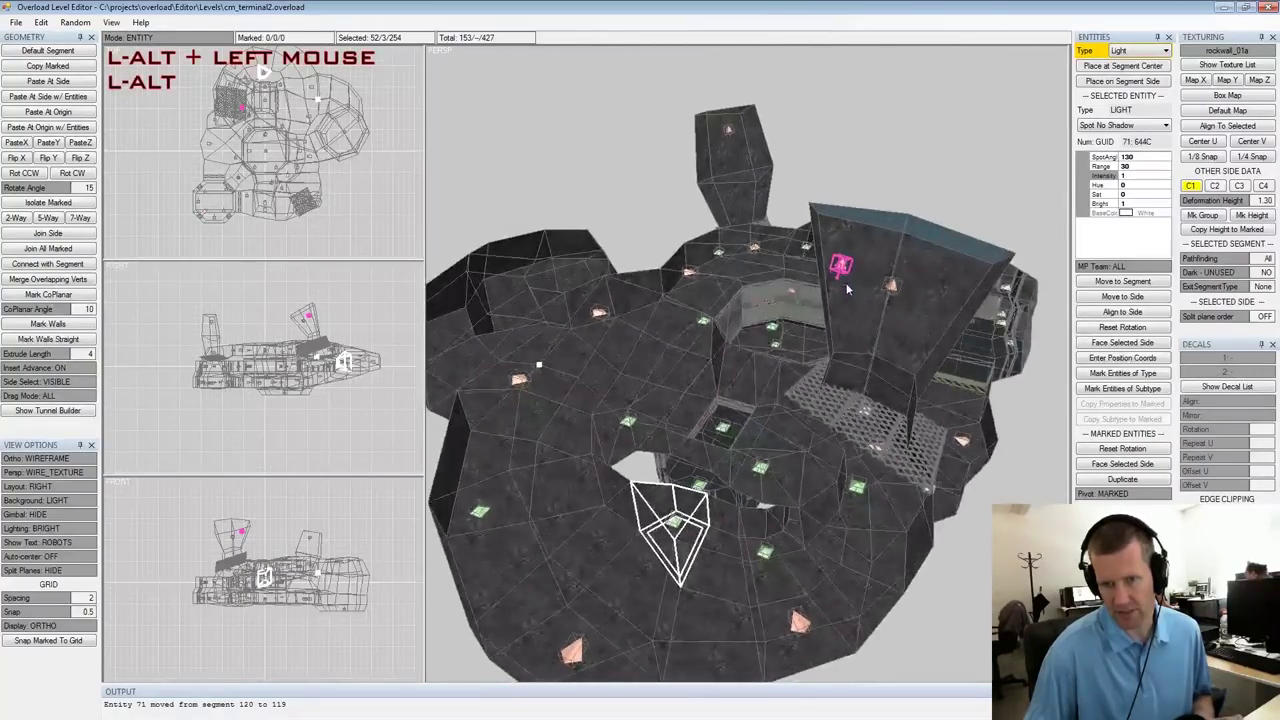
{"action": "left_click_drag", "start_coordinate": [745, 350], "coordinate": [692, 291], "text": "alt"}
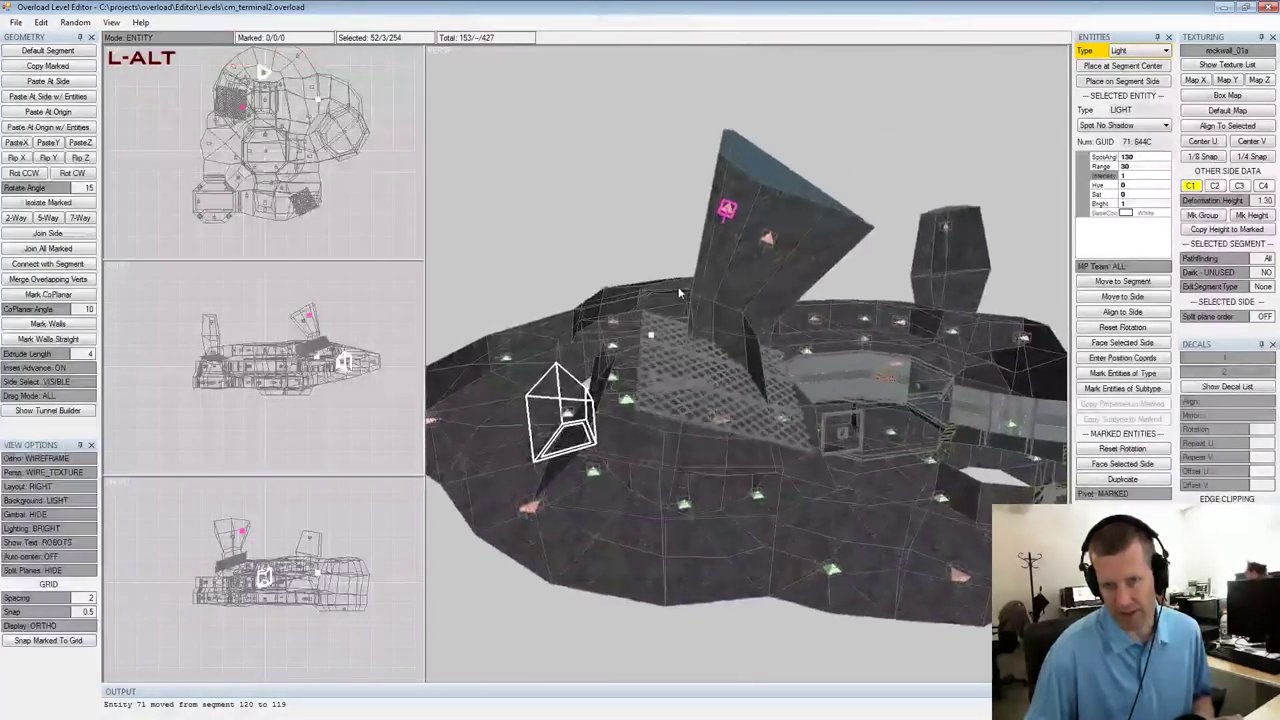
{"action": "middle_click_drag", "start_coordinate": [692, 291], "coordinate": [780, 300], "text": "alt"}
{"action": "left_click_drag", "start_coordinate": [784, 306], "coordinate": [804, 396], "text": "alt"}
{"action": "left_click", "coordinate": [766, 527]}
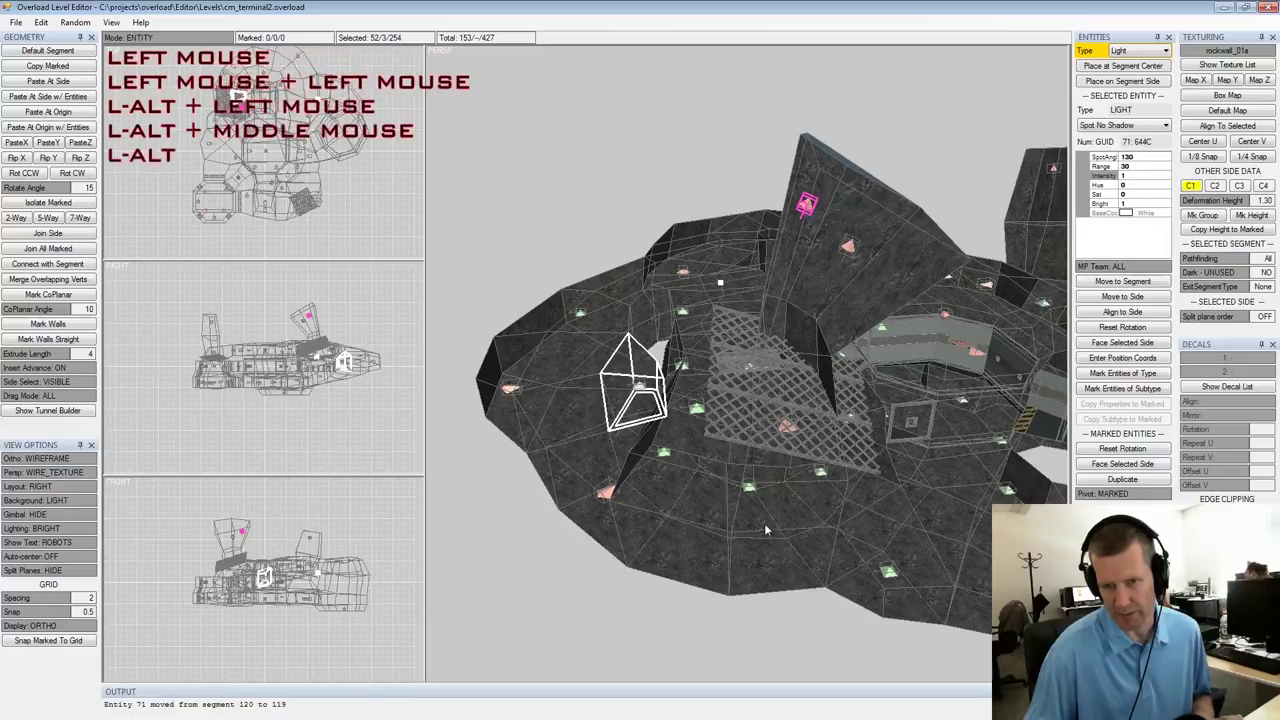
{"action": "left_click", "coordinate": [1115, 466]}
{"action": "left_click_drag", "start_coordinate": [835, 305], "coordinate": [755, 396], "text": "alt"}
{"action": "middle_click_drag", "start_coordinate": [755, 391], "coordinate": [748, 416], "text": "alt"}
{"action": "mouse_move", "coordinate": [748, 416]}
{"action": "left_mouse_down", "text": "alt"}
{"action": "mouse_move", "coordinate": [806, 394]}
{"action": "mouse_move", "coordinate": [797, 369]}
{"action": "mouse_move", "coordinate": [750, 430]}
{"action": "left_mouse_up", "text": "alt"}
{"action": "key", "text": "shift+space"}
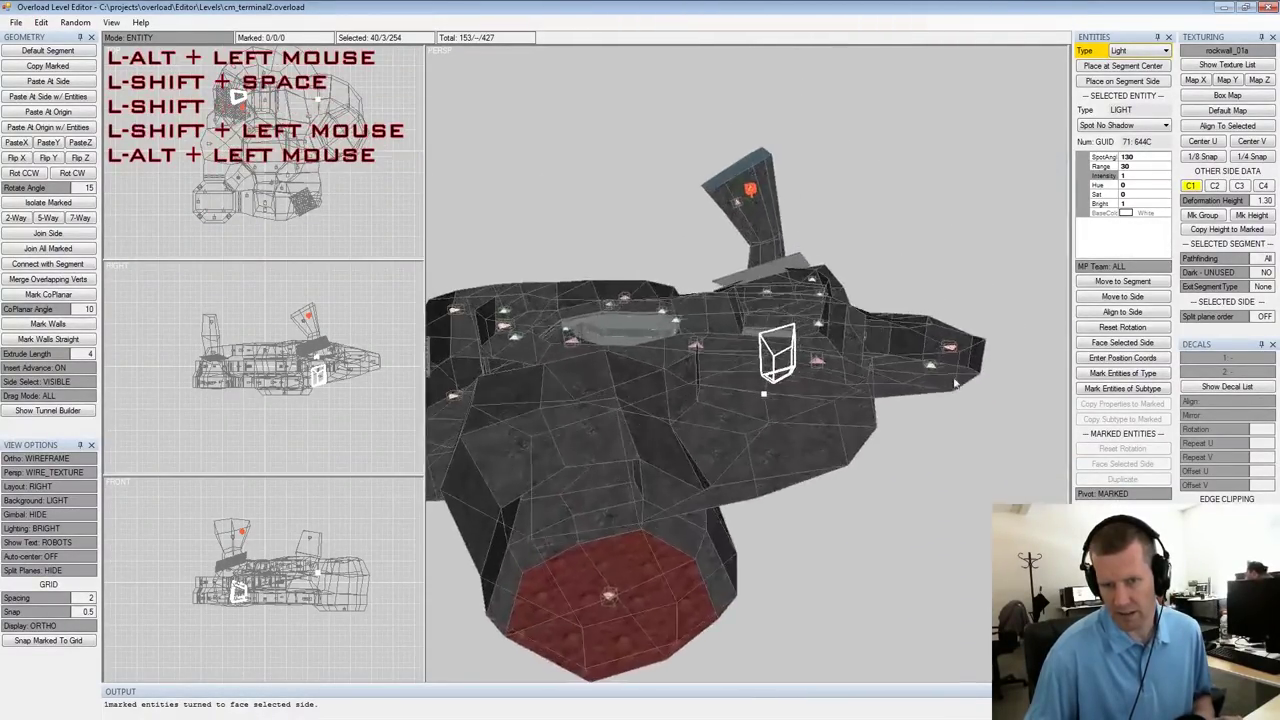
Set the spot angle of the red light on the lava floor to 90
{"action": "middle_click_drag", "start_coordinate": [750, 430], "coordinate": [802, 403], "text": "alt"}
{"action": "left_click_drag", "start_coordinate": [802, 403], "coordinate": [819, 370], "text": "alt"}
{"action": "left_click", "coordinate": [785, 503]}
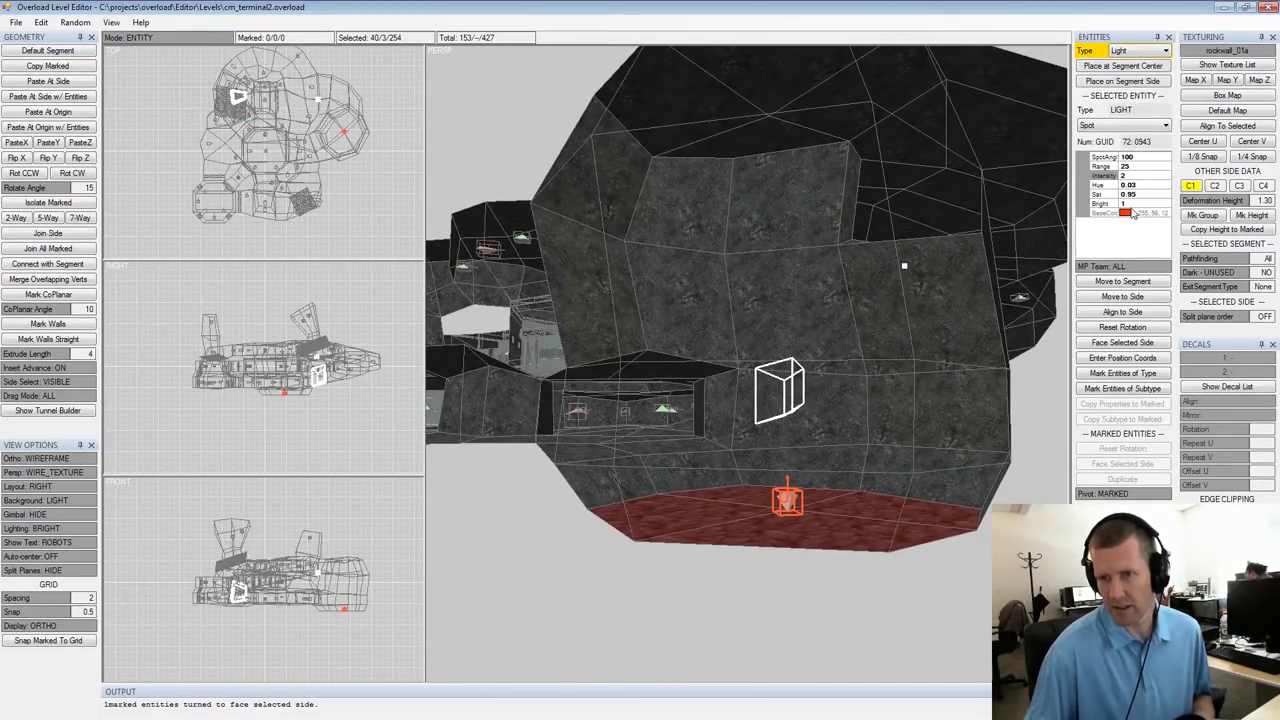
{"action": "left_click", "coordinate": [1129, 157]}
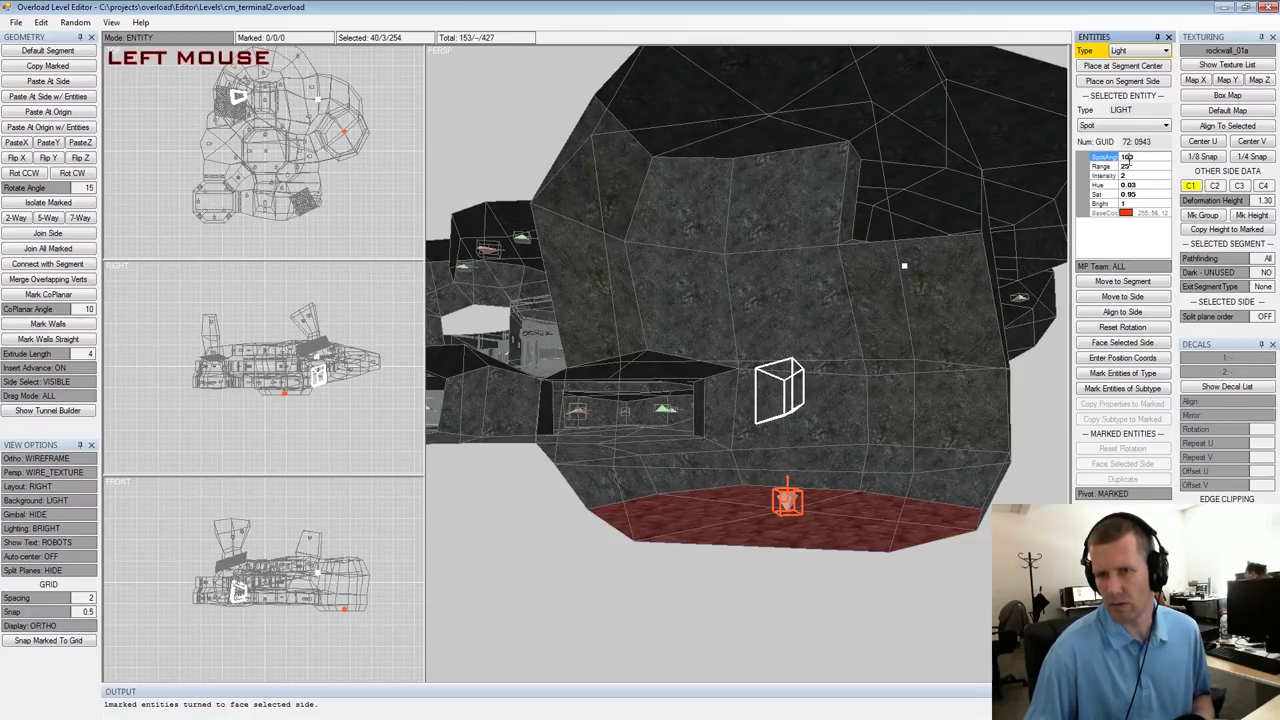
{"action": "left_click_drag", "start_coordinate": [1134, 158], "coordinate": [1113, 161]}
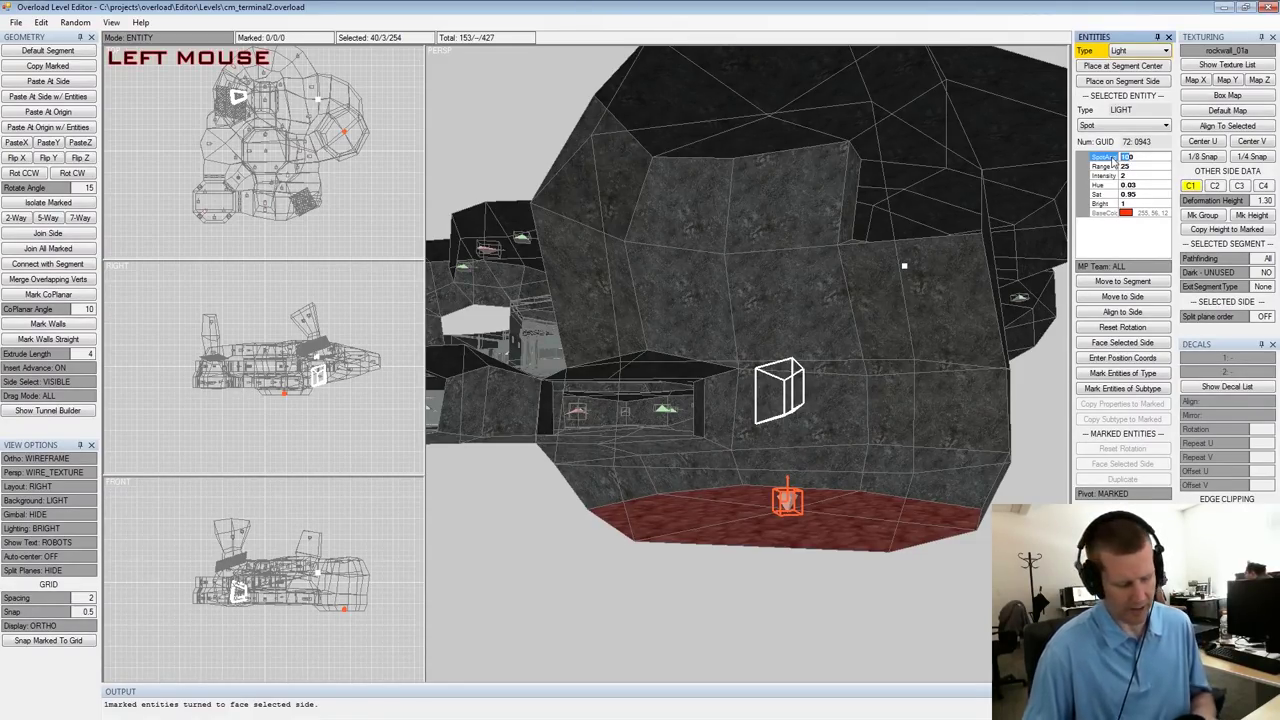
{"action": "type", "text": "90"}
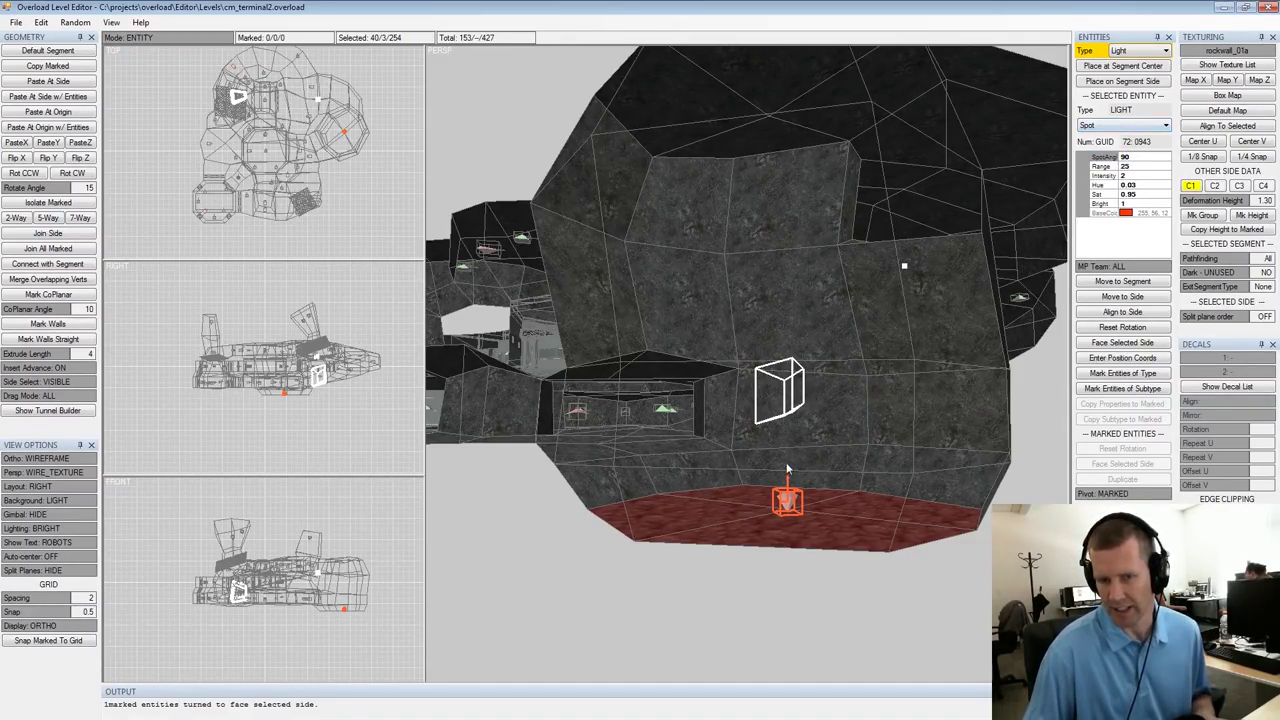
Duplicate the red lava light and raise the copy above the original
{"action": "left_click_drag", "start_coordinate": [730, 438], "coordinate": [735, 395], "text": "alt"}
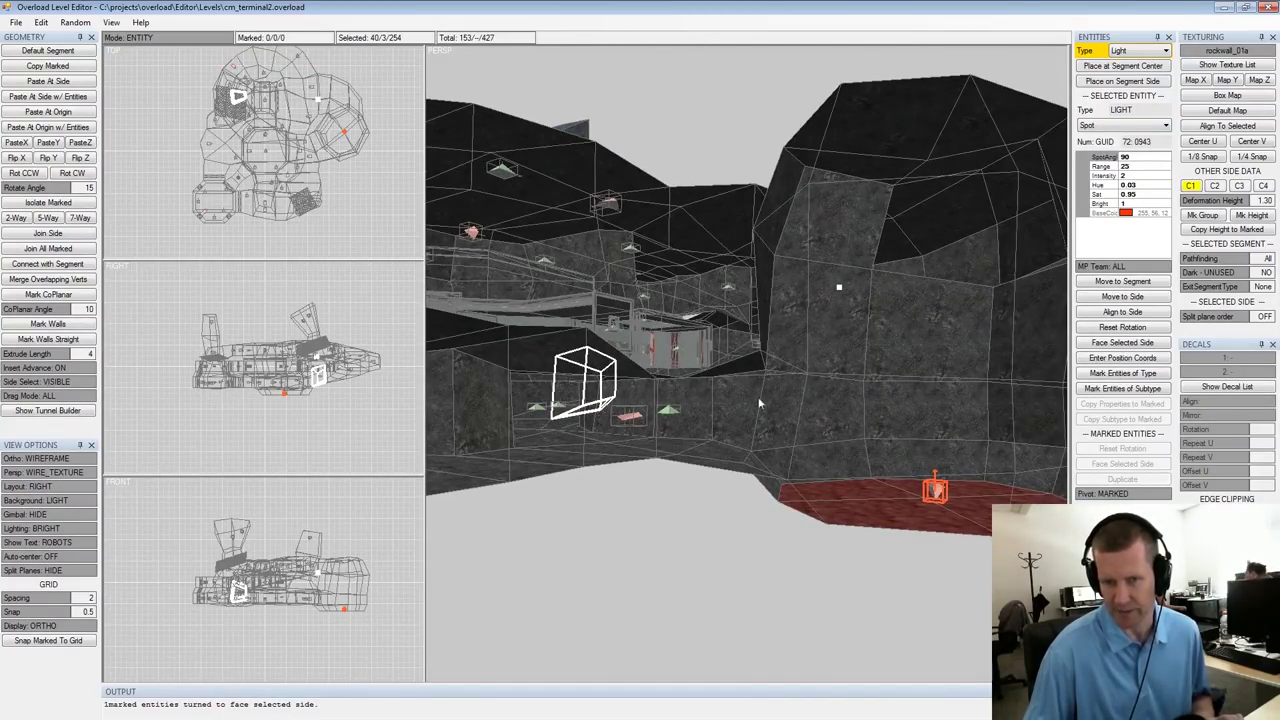
{"action": "left_click_drag", "start_coordinate": [902, 394], "coordinate": [985, 360], "text": "alt"}
{"action": "middle_click_drag", "start_coordinate": [985, 360], "coordinate": [911, 340], "text": "alt"}
{"action": "left_click_drag", "start_coordinate": [911, 340], "coordinate": [872, 348], "text": "alt"}
{"action": "middle_click_drag", "start_coordinate": [872, 348], "coordinate": [920, 357], "text": "alt"}
{"action": "scroll", "coordinate": [920, 357], "scroll_direction": "down", "scroll_amount": 1, "text": "alt"}
{"action": "left_click_drag", "start_coordinate": [920, 357], "coordinate": [884, 360], "text": "alt"}
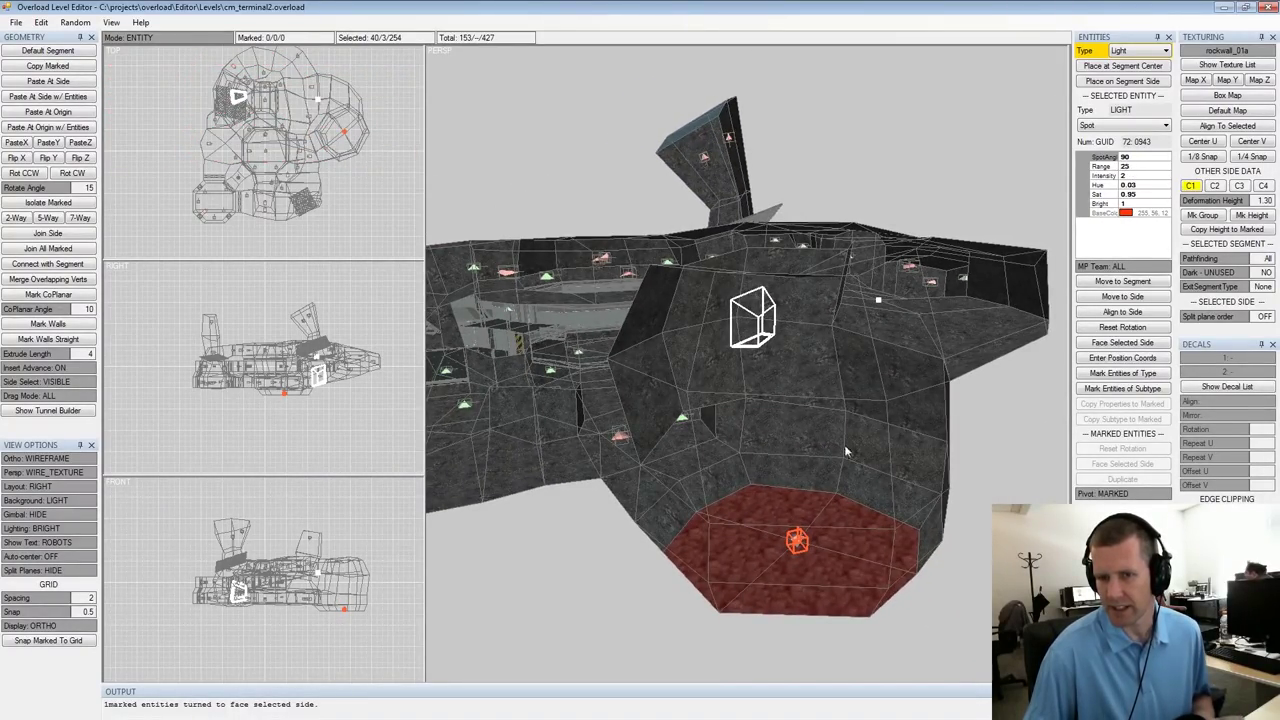
{"action": "left_click_drag", "start_coordinate": [849, 443], "coordinate": [818, 440], "text": "alt"}
{"action": "key", "text": "space"}
{"action": "left_click", "coordinate": [1112, 480]}
{"action": "left_click_drag", "start_coordinate": [748, 522], "coordinate": [764, 484], "text": "alt"}
{"action": "right_click_drag", "start_coordinate": [798, 486], "coordinate": [795, 455]}
Change the lower red lava light to the No Shadow subtype with an intensity of 0.5
{"action": "left_click", "coordinate": [1124, 125]}
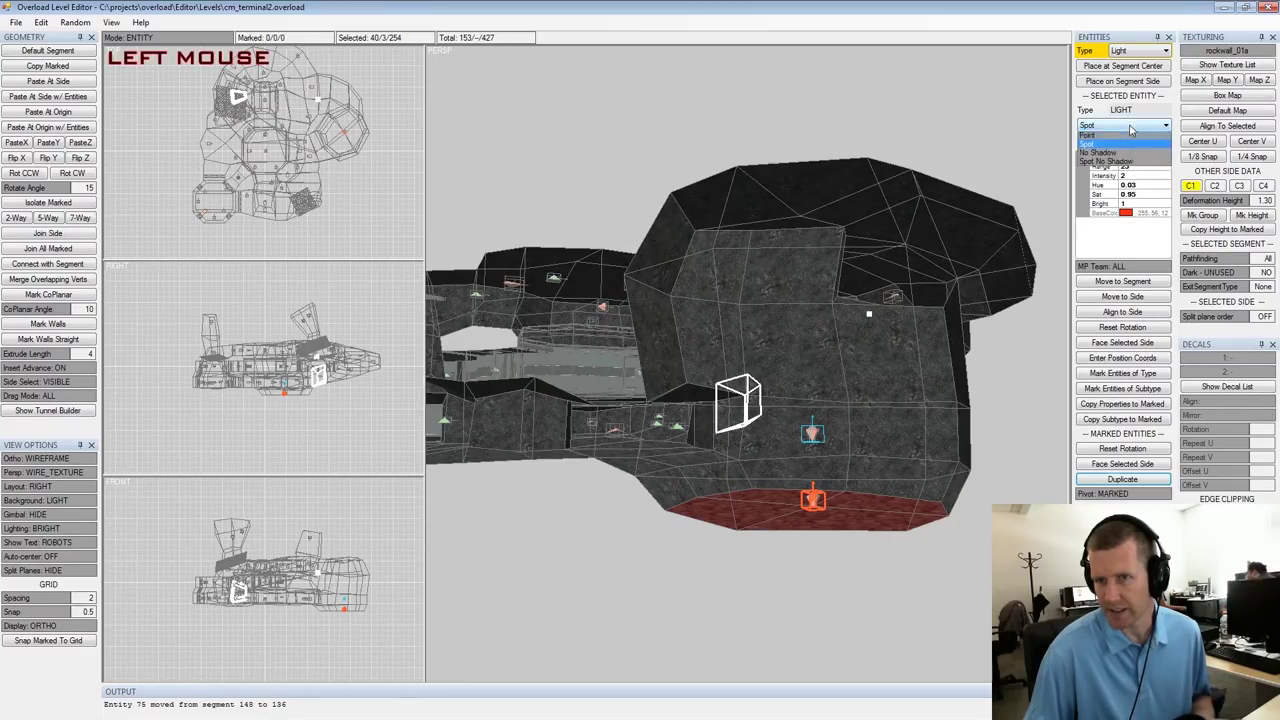
{"action": "left_click", "coordinate": [1125, 158]}
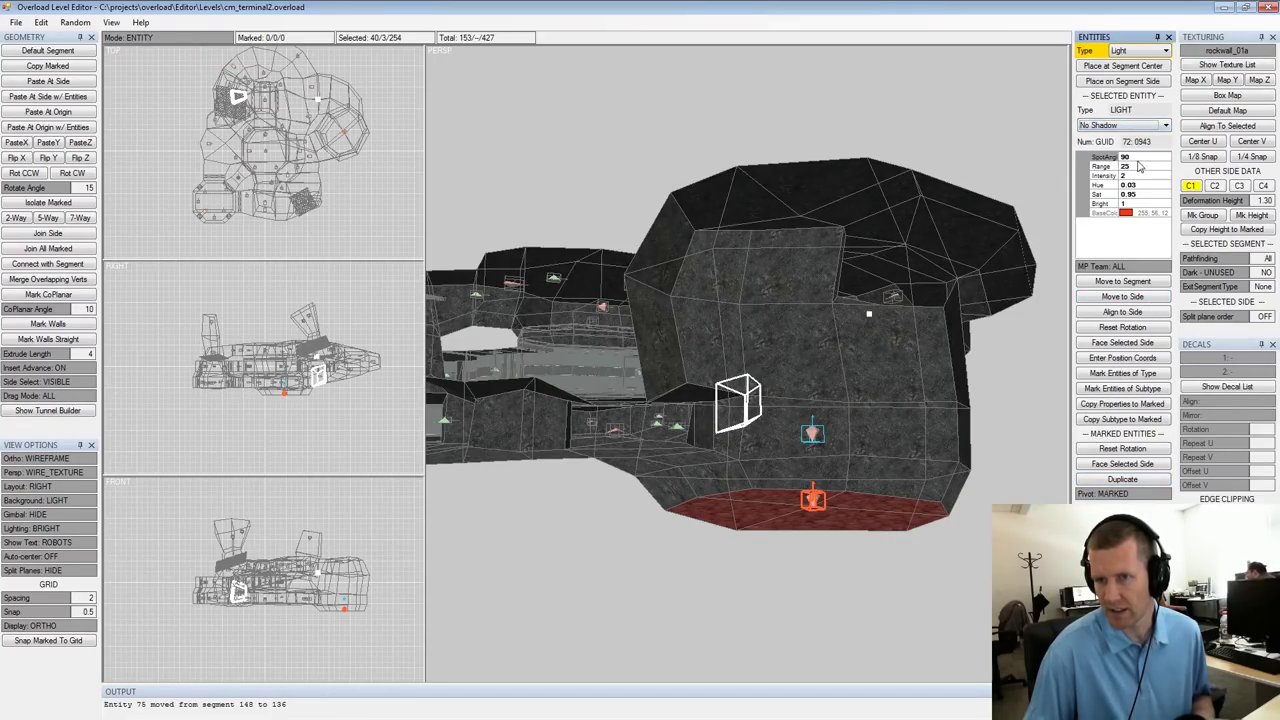
{"action": "left_click_drag", "start_coordinate": [1132, 173], "coordinate": [1094, 177]}
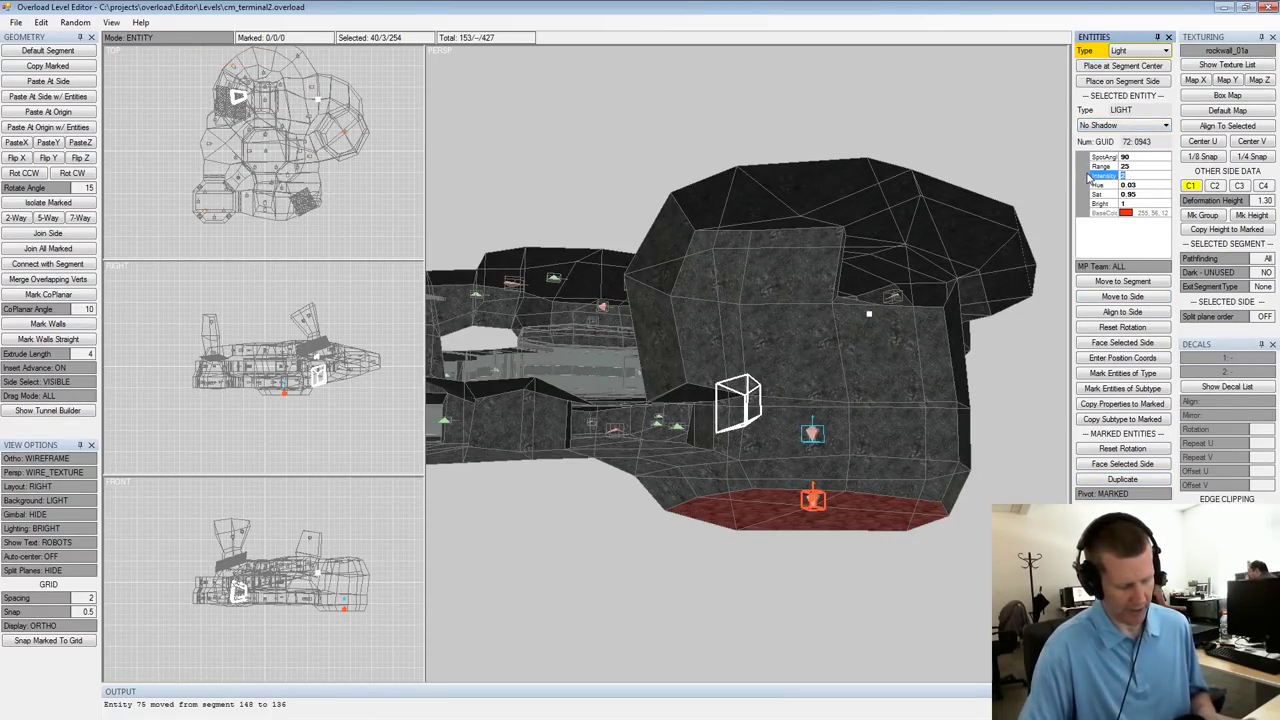
{"action": "type", "text": "0.5"}
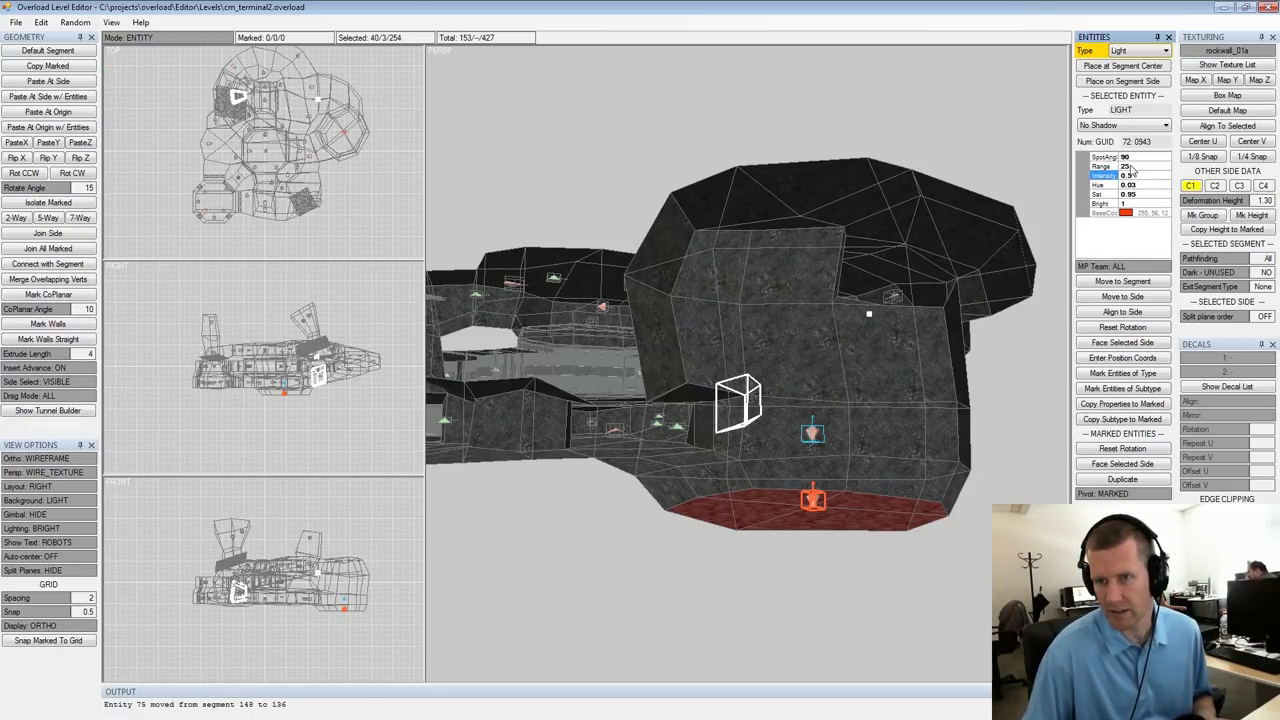
{"action": "left_click", "coordinate": [1130, 167]}
{"action": "left_click_drag", "start_coordinate": [866, 340], "coordinate": [868, 375], "text": "alt"}
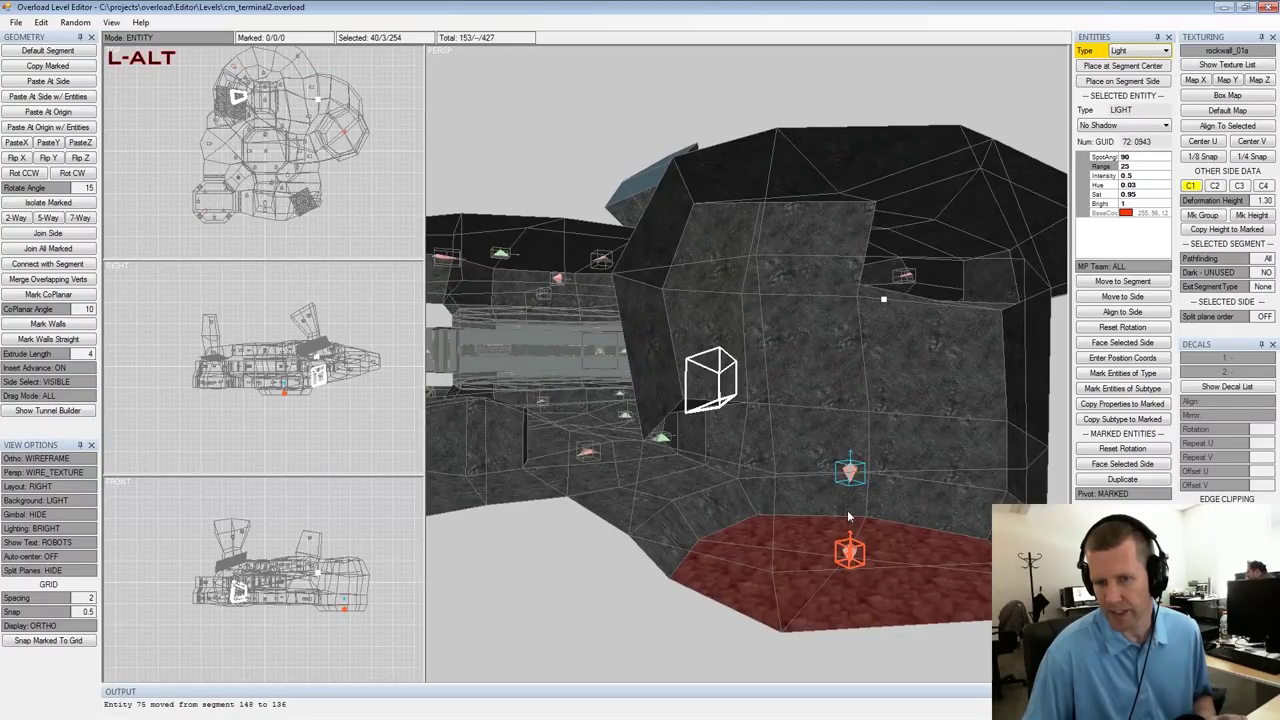
Swap the two red lights so the Spot light sits at the lava surface and the No Shadow light hangs above it
{"action": "left_click", "coordinate": [849, 472]}
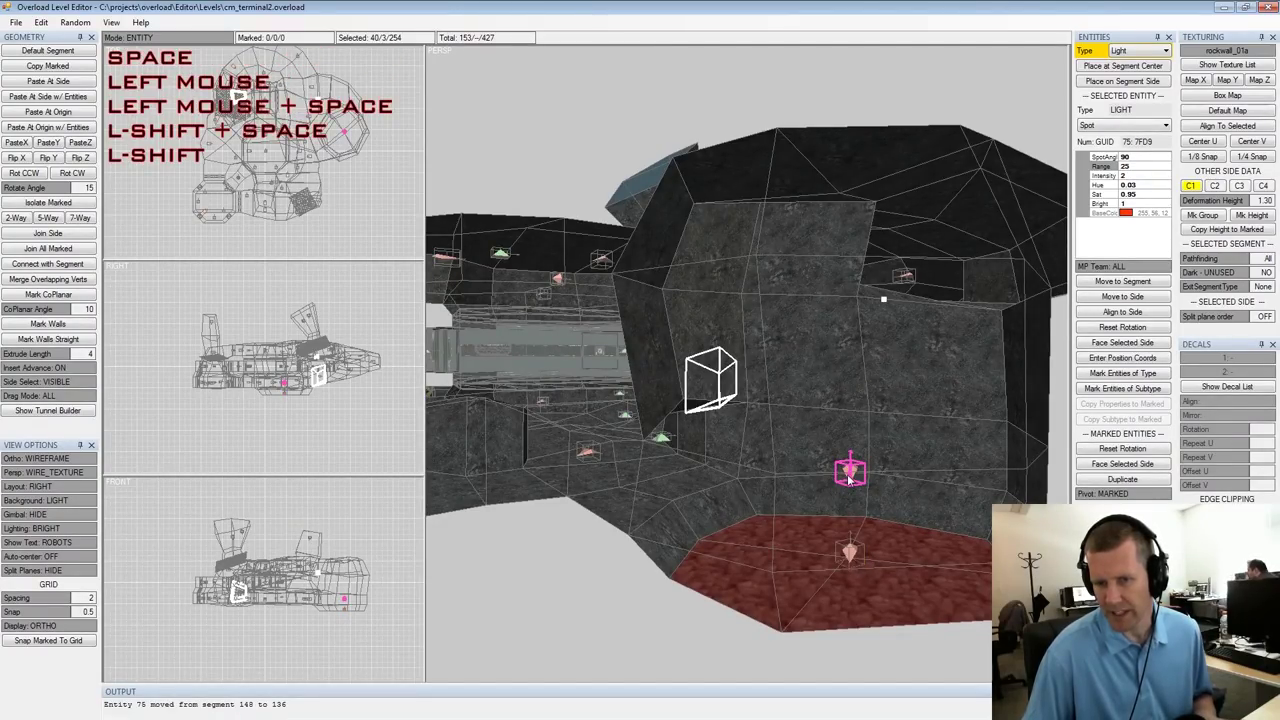
{"action": "mouse_move", "coordinate": [849, 478]}
{"action": "right_mouse_down"}
{"action": "mouse_move", "coordinate": [860, 525]}
{"action": "mouse_move", "coordinate": [838, 538]}
{"action": "mouse_move", "coordinate": [850, 491]}
{"action": "right_mouse_up"}
{"action": "left_click", "coordinate": [852, 558]}
{"action": "key", "text": "shift+space"}
{"action": "key", "text": "space"}
{"action": "key", "text": "shift+space"}
{"action": "left_click", "coordinate": [873, 551]}
{"action": "key", "text": "space"}
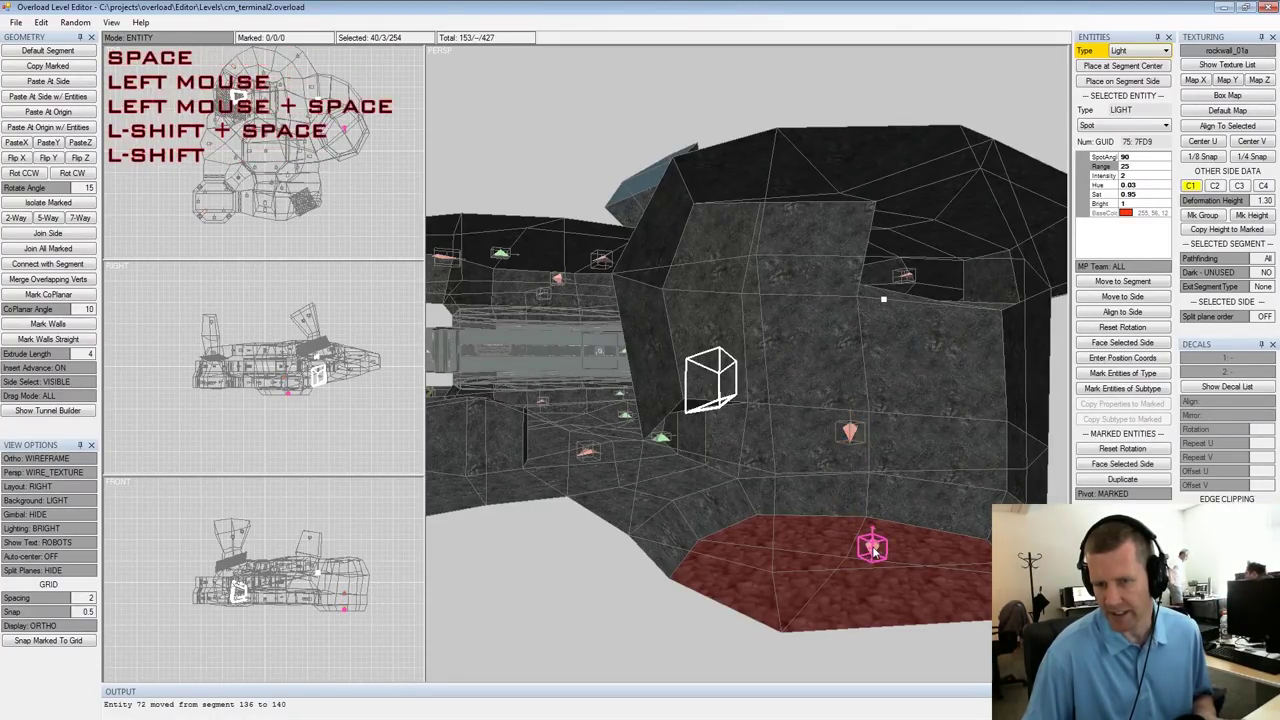
{"action": "right_click_drag", "start_coordinate": [872, 552], "coordinate": [872, 553]}
{"action": "key", "text": "shift+space"}
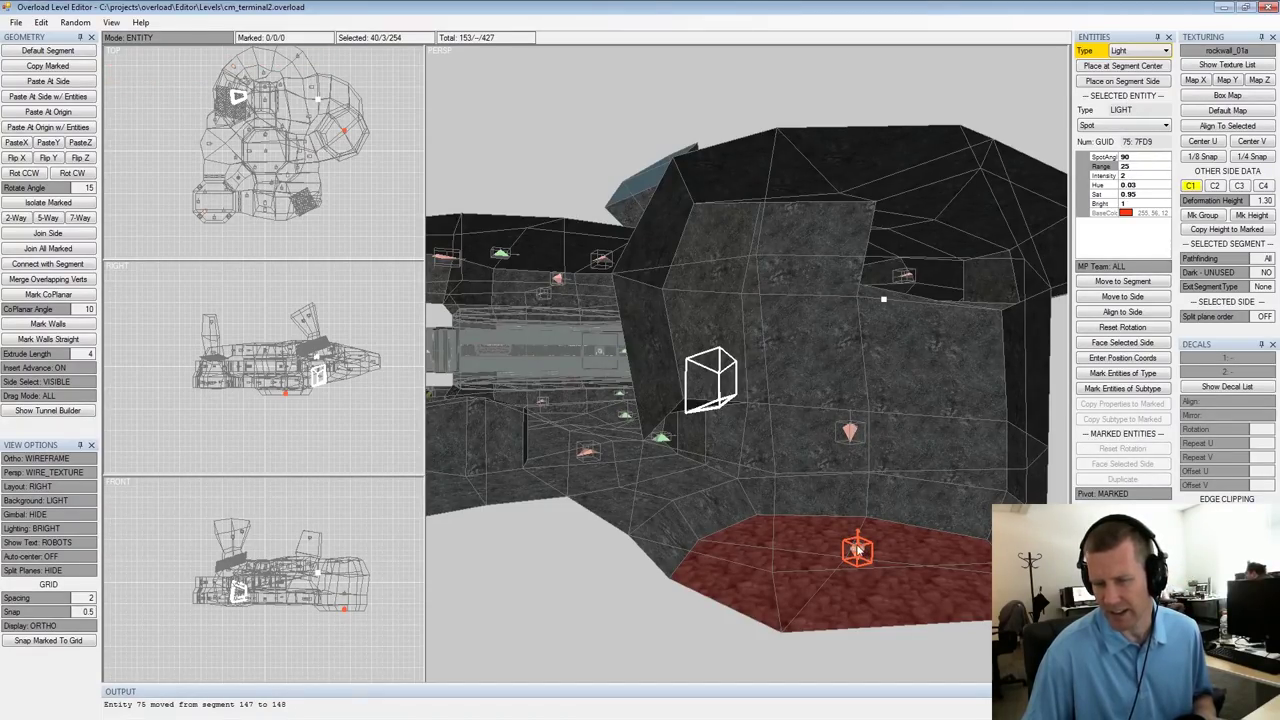
Reposition the red No Shadow light slightly above the lava pool
{"action": "left_click", "coordinate": [850, 431]}
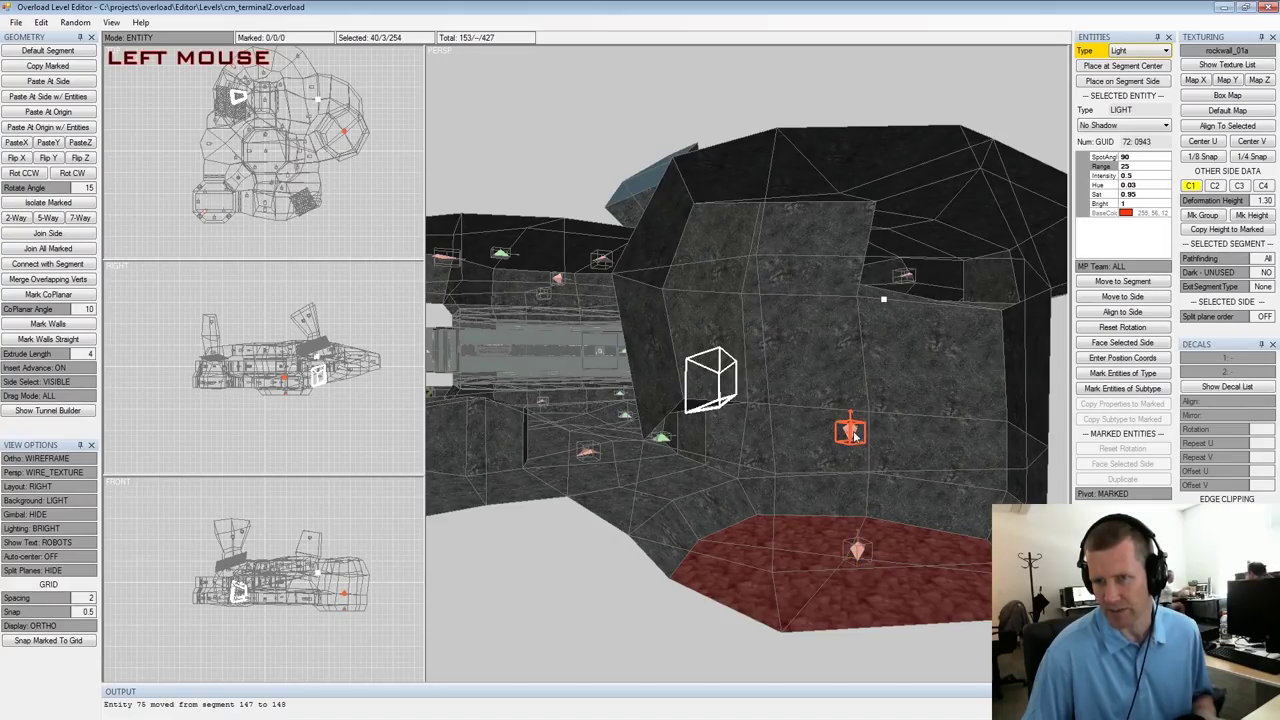
{"action": "left_click_drag", "start_coordinate": [961, 408], "coordinate": [882, 415], "text": "alt"}
{"action": "scroll", "coordinate": [883, 375], "scroll_direction": "up", "scroll_amount": 3}
{"action": "middle_click_drag", "start_coordinate": [882, 415], "coordinate": [814, 349], "text": "alt"}
{"action": "left_click_drag", "start_coordinate": [814, 349], "coordinate": [841, 308], "text": "alt"}
{"action": "key", "text": "space"}
{"action": "right_click_drag", "start_coordinate": [838, 335], "coordinate": [838, 350]}
Duplicate both red lava lights and move the copies sideways across the lava pool
{"action": "left_click_drag", "start_coordinate": [846, 351], "coordinate": [803, 388], "text": "alt"}
{"action": "middle_click_drag", "start_coordinate": [803, 388], "coordinate": [854, 364], "text": "alt"}
{"action": "left_click_drag", "start_coordinate": [854, 364], "coordinate": [915, 388], "text": "alt"}
{"action": "middle_click_drag", "start_coordinate": [915, 388], "coordinate": [889, 366], "text": "alt"}
{"action": "left_click_drag", "start_coordinate": [889, 366], "coordinate": [832, 417], "text": "alt"}
{"action": "left_click", "coordinate": [963, 420]}
{"action": "key", "text": "space"}
{"action": "left_click", "coordinate": [1132, 485]}
{"action": "right_click_drag", "start_coordinate": [836, 418], "coordinate": [799, 428]}
{"action": "key", "text": "shift+space"}
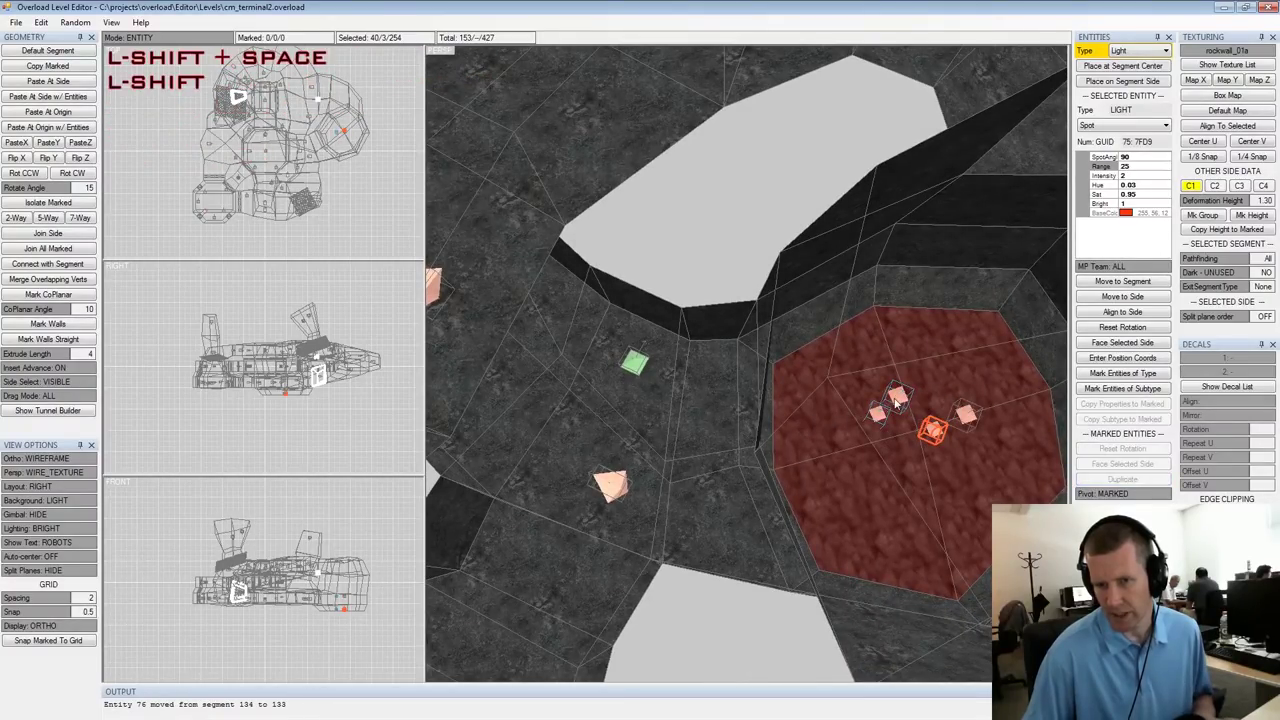
Delete the extra copy of the No Shadow light above the lava pool
{"action": "left_click", "coordinate": [896, 402]}
{"action": "key", "text": "space"}
{"action": "key", "text": "space"}
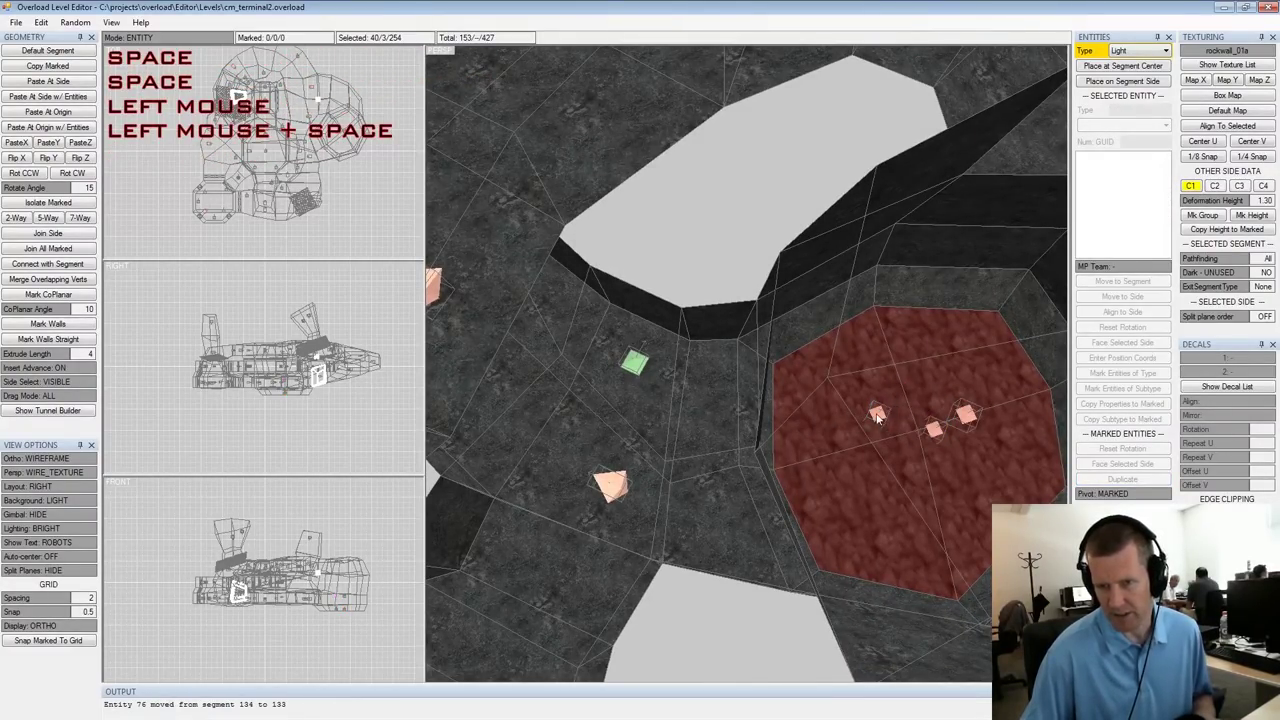
Mark the copied Spot light and move it to the edge of the lava pool nearest the cave passage
{"action": "left_click", "coordinate": [876, 414]}
{"action": "key", "text": "space"}
{"action": "key", "text": "shift+space"}
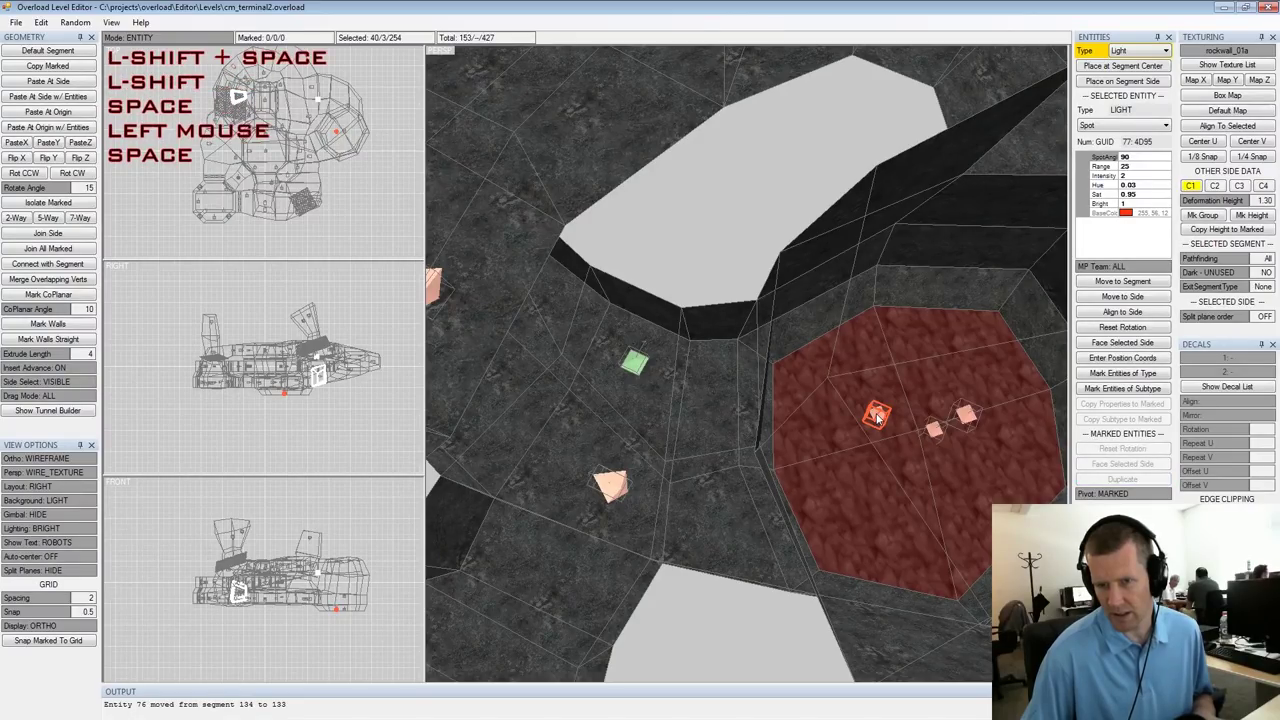
{"action": "key", "text": "space"}
{"action": "right_click_drag", "start_coordinate": [878, 419], "coordinate": [857, 458]}
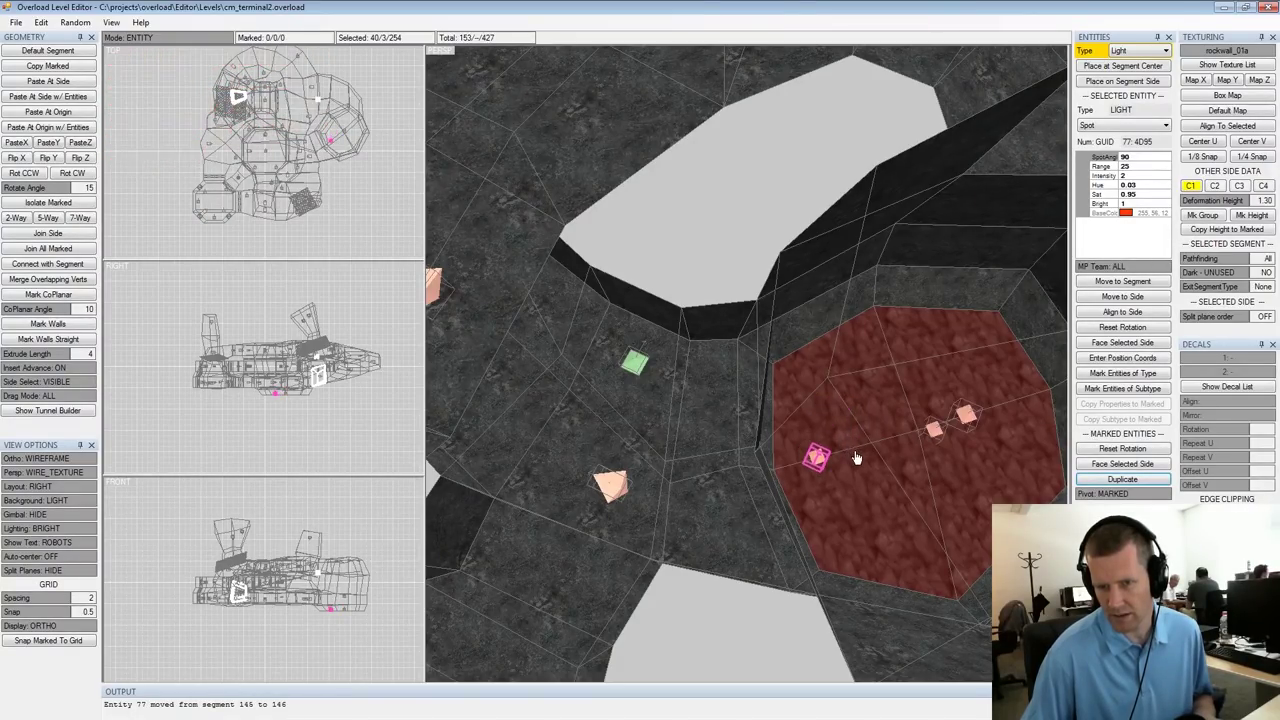
{"action": "left_click_drag", "start_coordinate": [857, 458], "coordinate": [836, 362], "text": "alt"}
{"action": "right_click_drag", "start_coordinate": [839, 411], "coordinate": [851, 409]}
{"action": "left_click_drag", "start_coordinate": [851, 409], "coordinate": [820, 343], "text": "alt"}
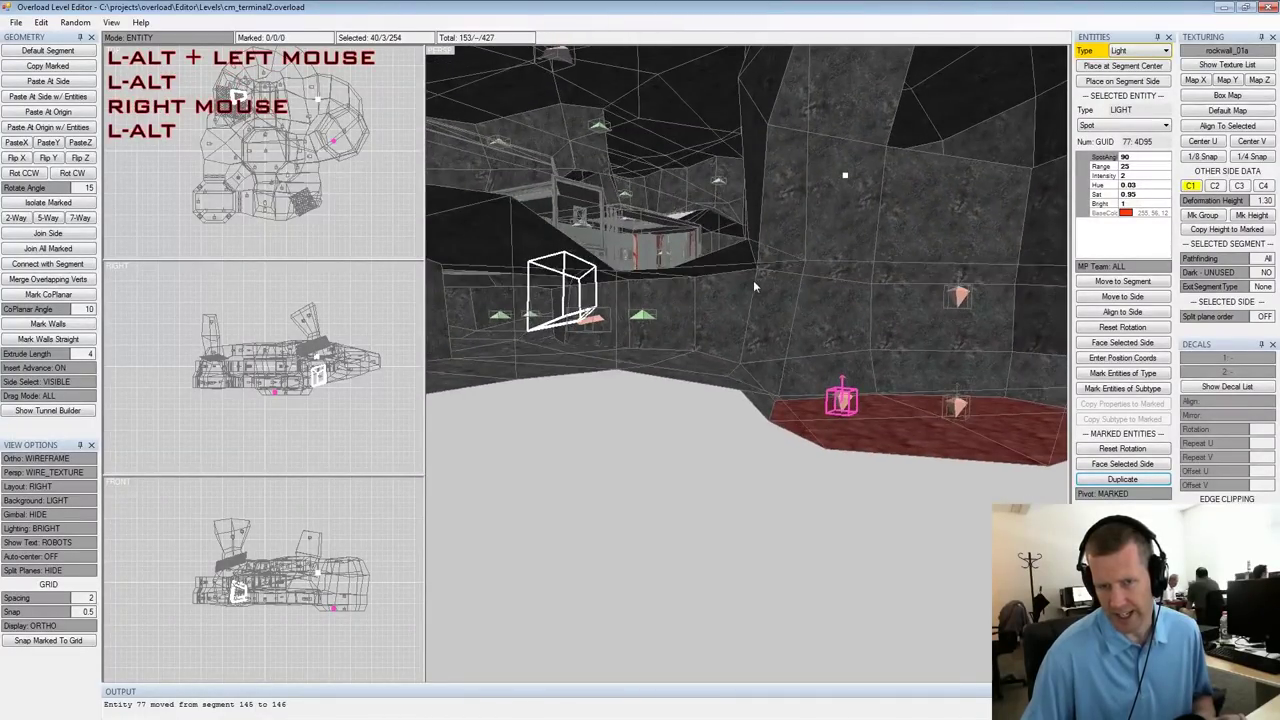
Turn the copied Spot light at the lava's edge to face a selected side in the adjoining passage
{"action": "left_click_drag", "start_coordinate": [587, 279], "coordinate": [722, 253], "text": "alt"}
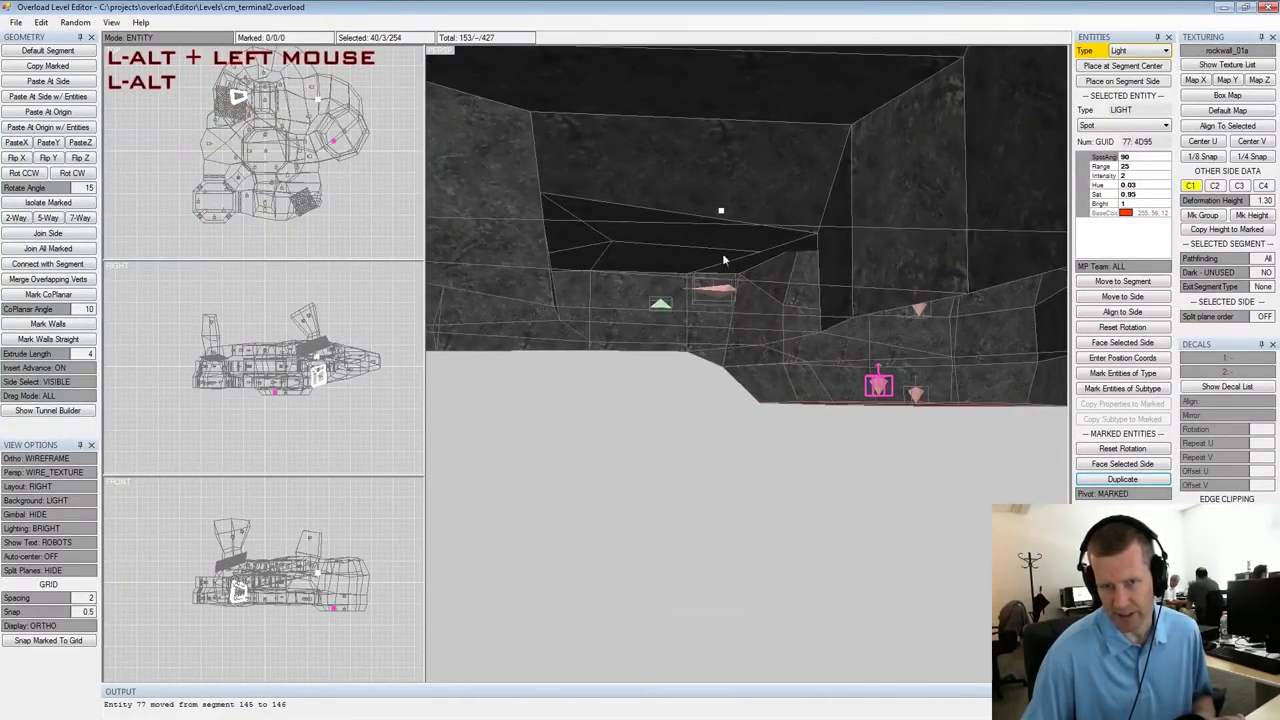
{"action": "left_click", "coordinate": [586, 240]}
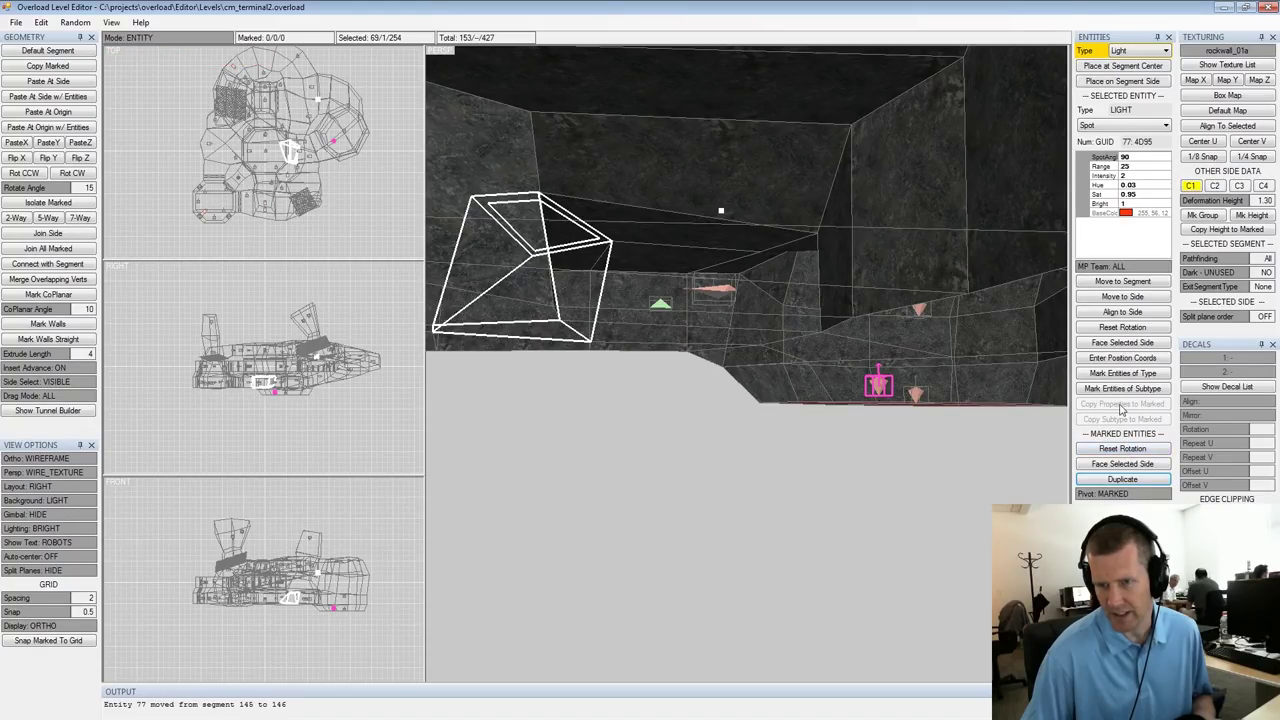
{"action": "left_click", "coordinate": [1128, 466]}
{"action": "left_click_drag", "start_coordinate": [821, 345], "coordinate": [818, 383], "text": "alt"}
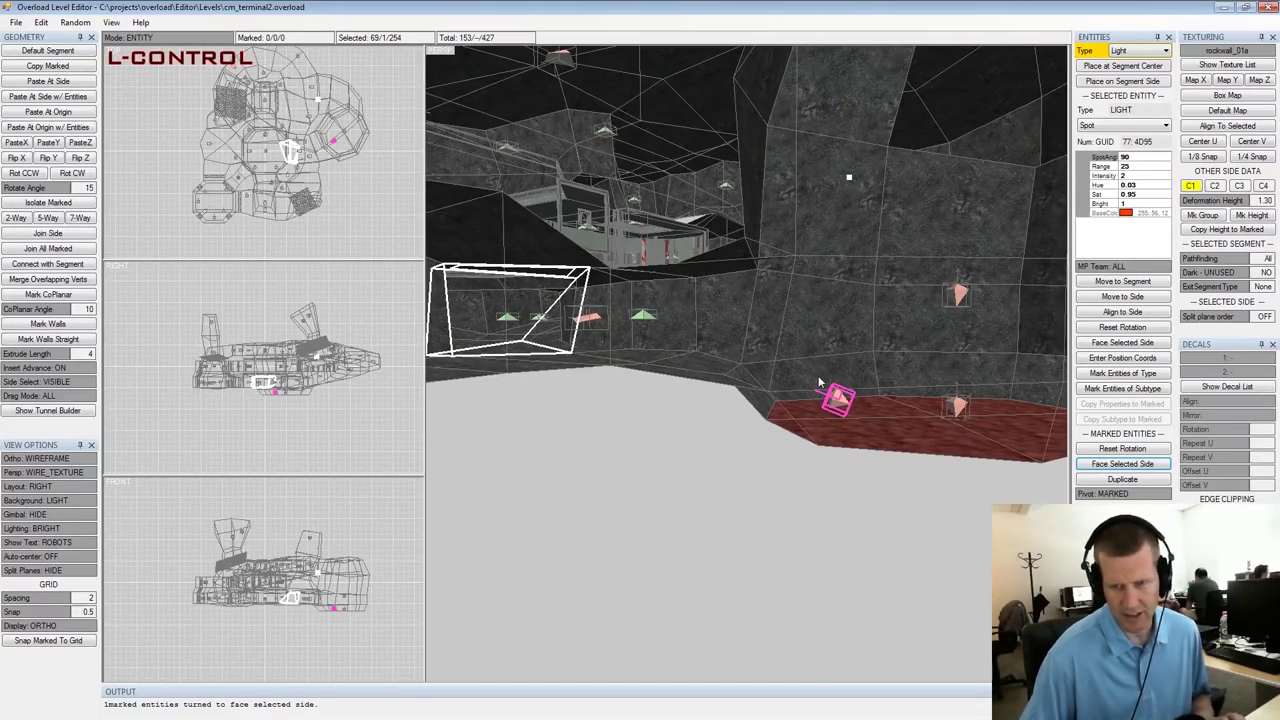
Adjust the orientation of the marked Spot light at the lava's edge by rotating it in small increments around its different axes
{"action": "key", "text": "ctrl+KP_2"}
{"action": "key", "text": "ctrl+KP_8"}
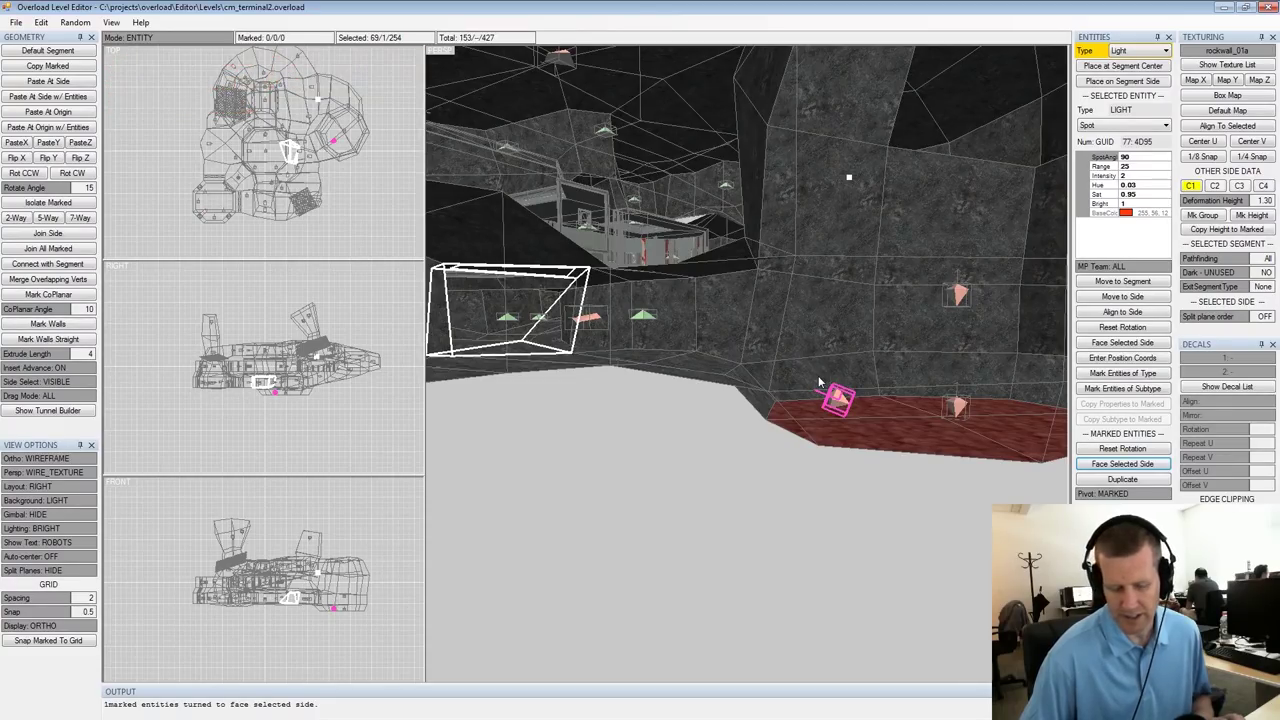
{"action": "key", "text": "ctrl"}
{"action": "key", "text": "ctrl+shift"}
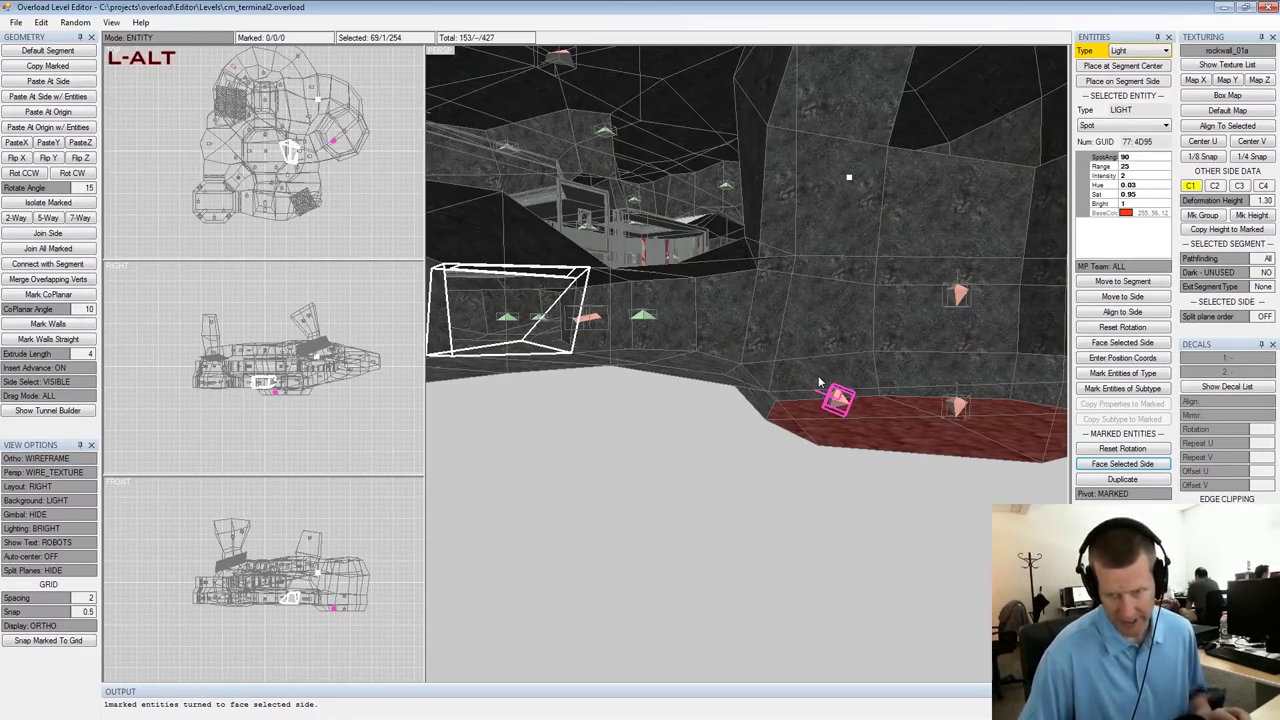
{"action": "key", "text": "alt+KP_8"}
{"action": "key", "text": "alt+KP_2"}
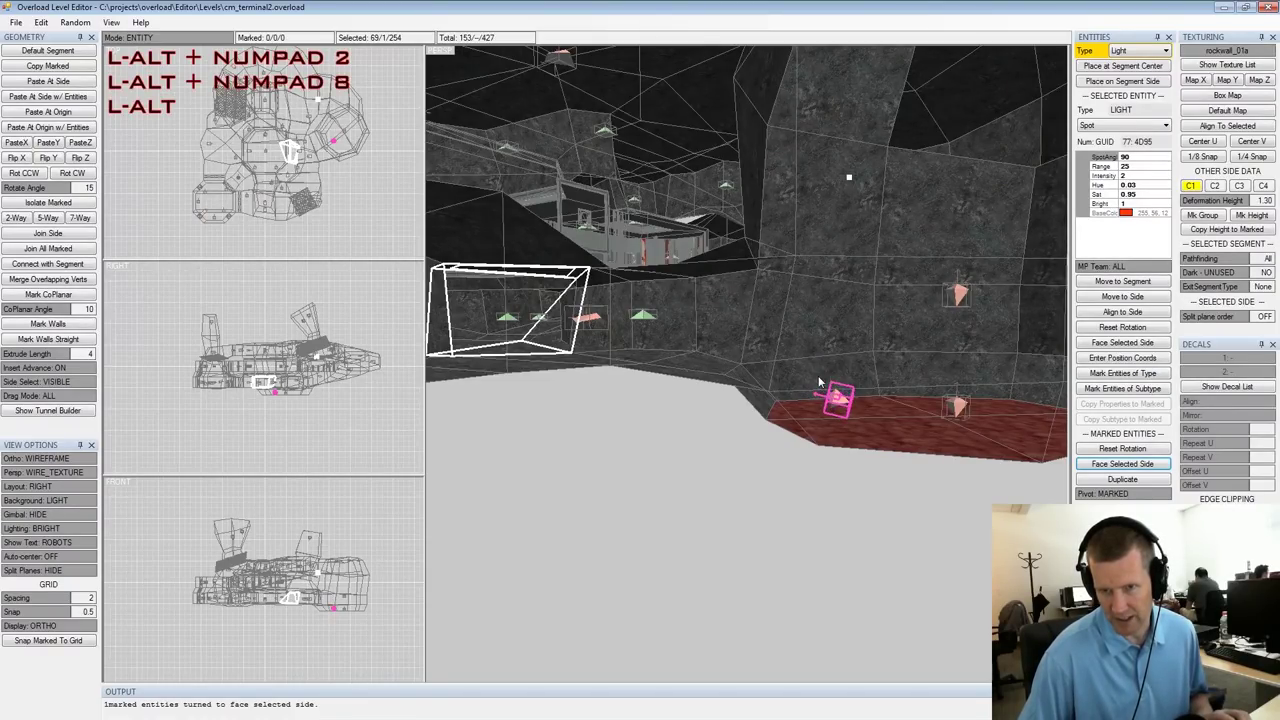
{"action": "key", "text": "KP_8"}
{"action": "key", "text": "KP_4"}
{"action": "key", "text": "KP_6"}
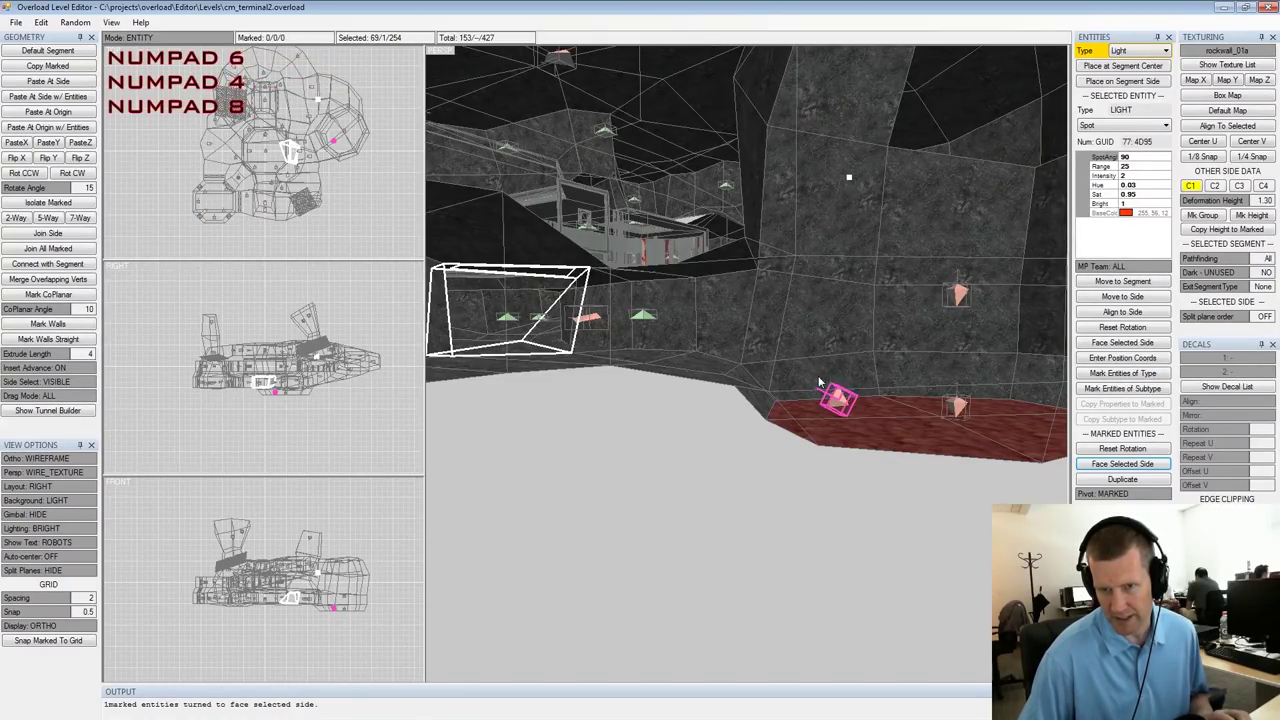
{"action": "key", "text": "KP_Add"}
{"action": "key", "text": "KP_Subtract"}
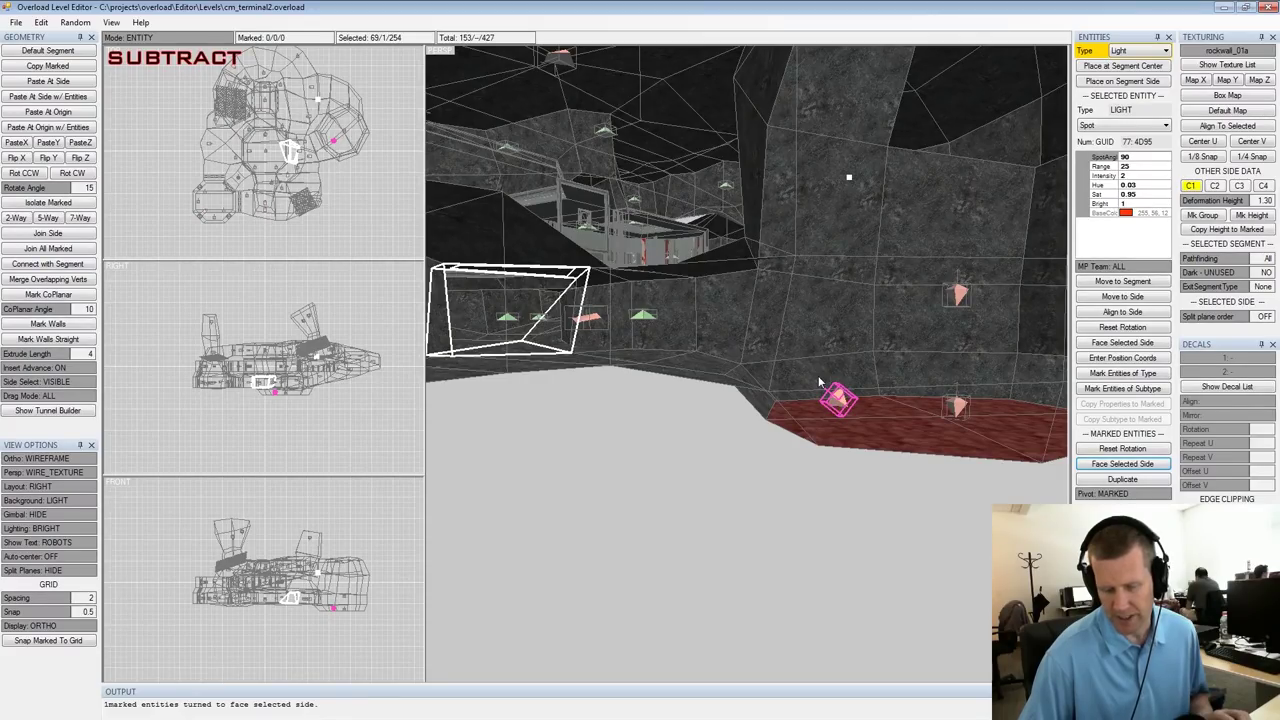
Fine-tune the marked Spot light's aim from the lava's edge toward the cave passage with further small rotations
{"action": "key", "text": "KP_Add"}
{"action": "key", "text": "KP_Subtract"}
{"action": "key", "text": "KP_Add"}
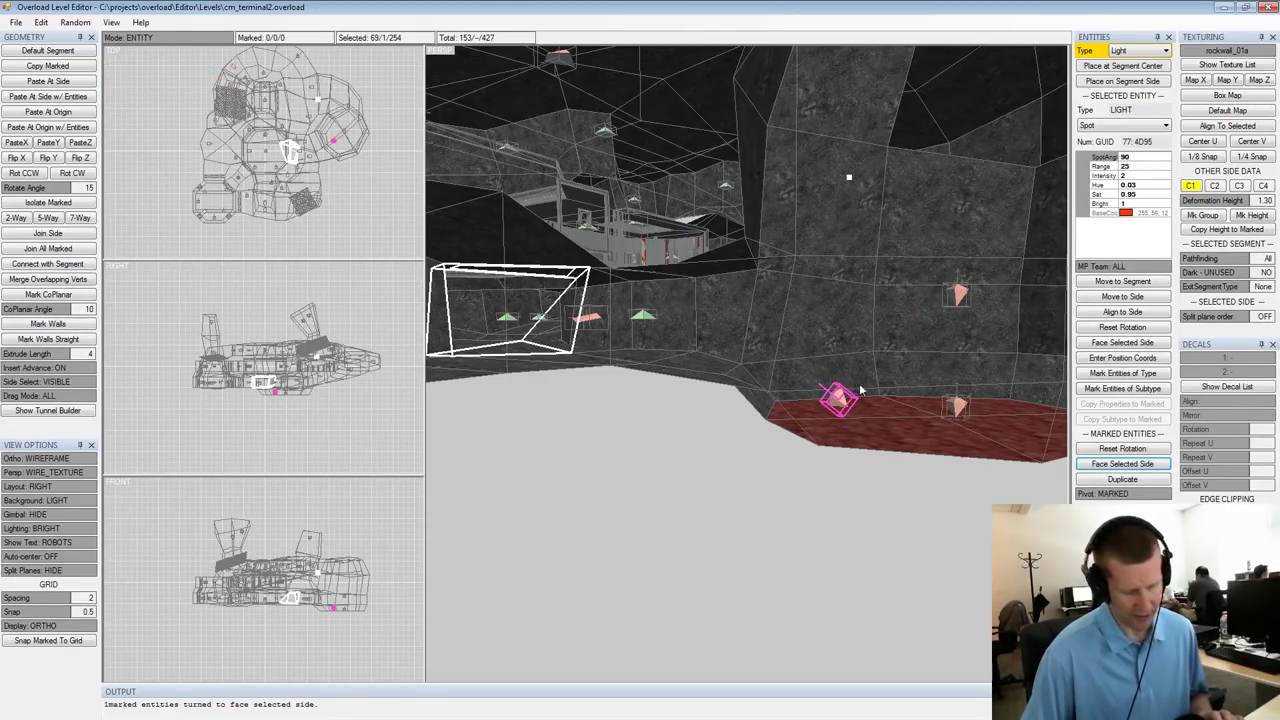
{"action": "left_click_drag", "start_coordinate": [931, 349], "coordinate": [818, 369], "text": "alt"}
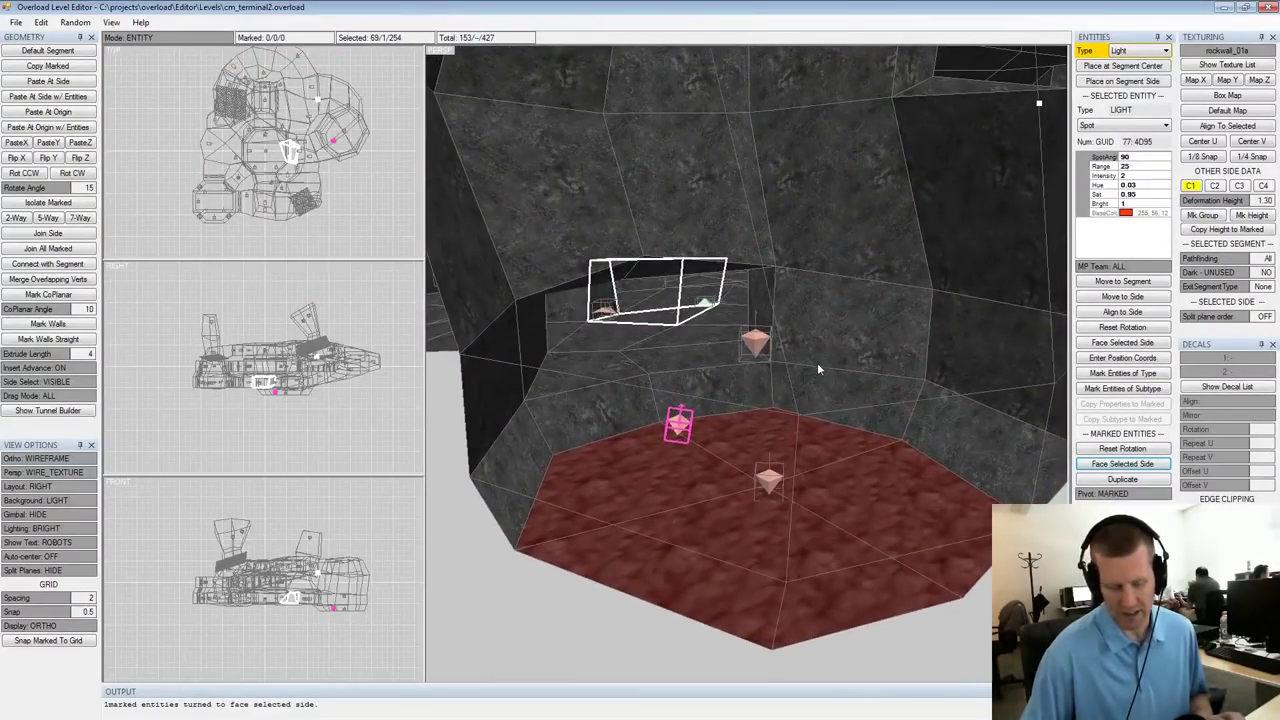
{"action": "key", "text": "shift+Left"}
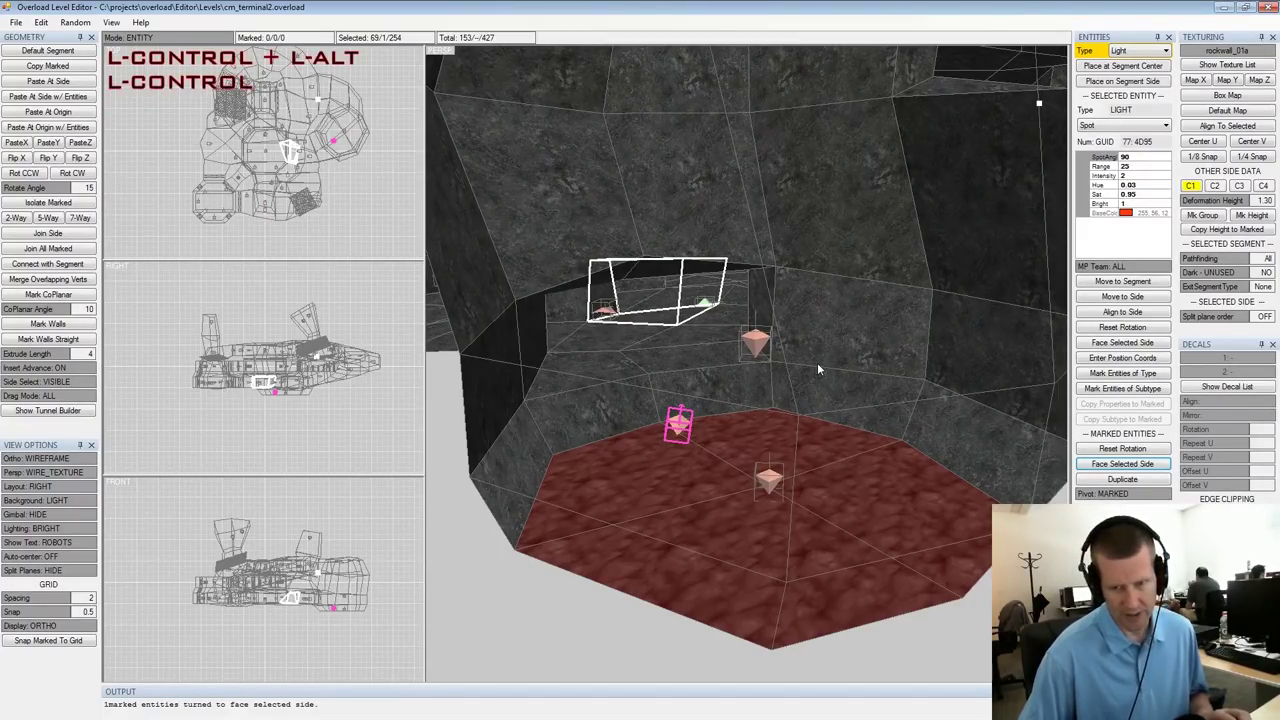
{"action": "key", "text": "ctrl+alt+Left"}
{"action": "key", "text": "KP_4"}
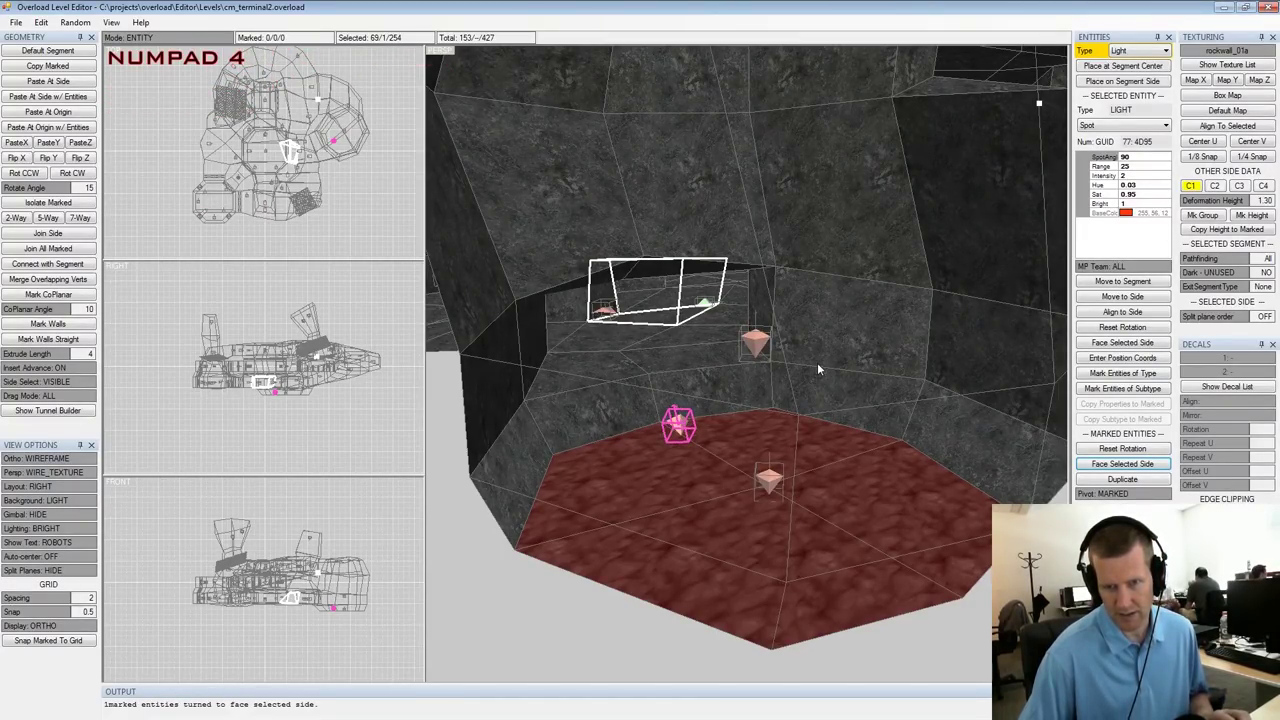
{"action": "left_click_drag", "start_coordinate": [817, 364], "coordinate": [760, 398], "text": "alt"}
{"action": "middle_click_drag", "start_coordinate": [760, 398], "coordinate": [817, 404], "text": "alt"}
{"action": "scroll", "coordinate": [817, 404], "scroll_direction": "up", "scroll_amount": 3, "text": "alt"}
{"action": "left_click_drag", "start_coordinate": [817, 404], "coordinate": [810, 413], "text": "alt"}
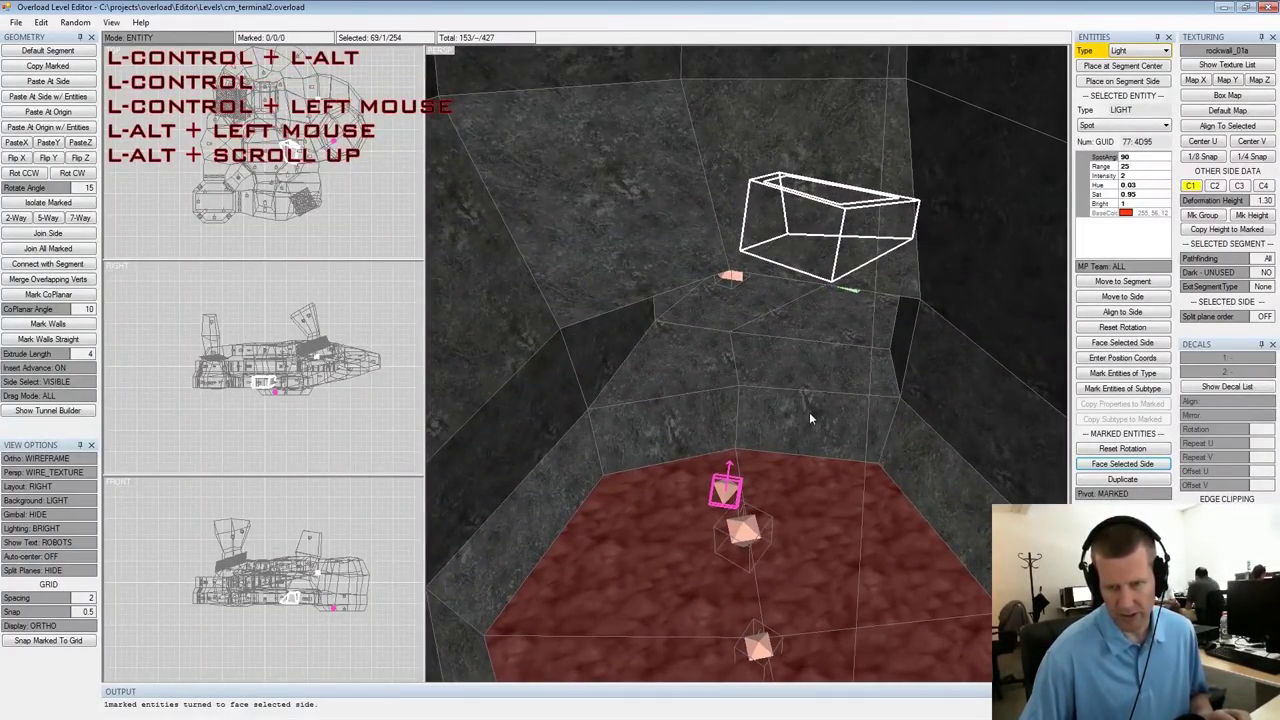
{"action": "key", "text": "alt+KP_4"}
{"action": "key", "text": "alt+KP_6"}
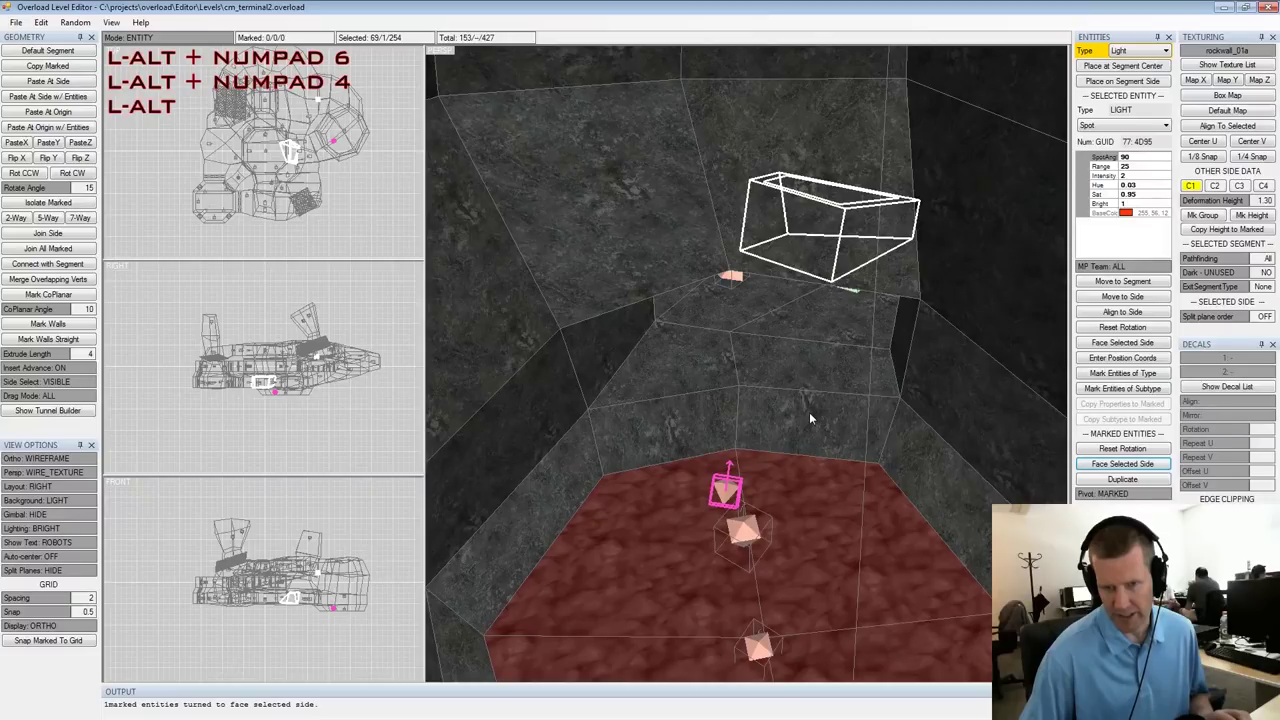
{"action": "key", "text": "KP_2"}
{"action": "key", "text": "KP_8"}
Change the marked light at the lava's edge to Spot No Shadow and set its intensity to 0.5
{"action": "left_click_drag", "start_coordinate": [809, 412], "coordinate": [901, 390], "text": "alt"}
{"action": "middle_click_drag", "start_coordinate": [901, 390], "coordinate": [876, 403], "text": "alt"}
{"action": "left_click", "coordinate": [1118, 125]}
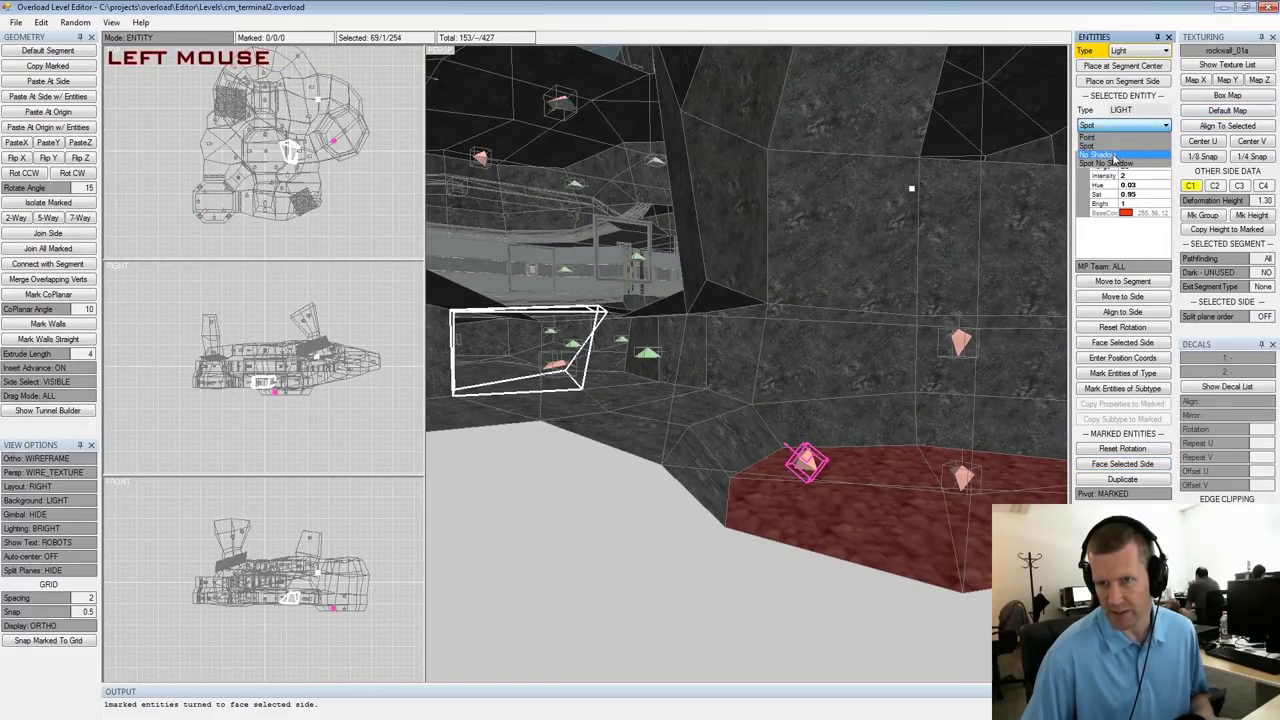
{"action": "left_click", "coordinate": [1112, 164]}
{"action": "left_click_drag", "start_coordinate": [1137, 177], "coordinate": [1112, 177]}
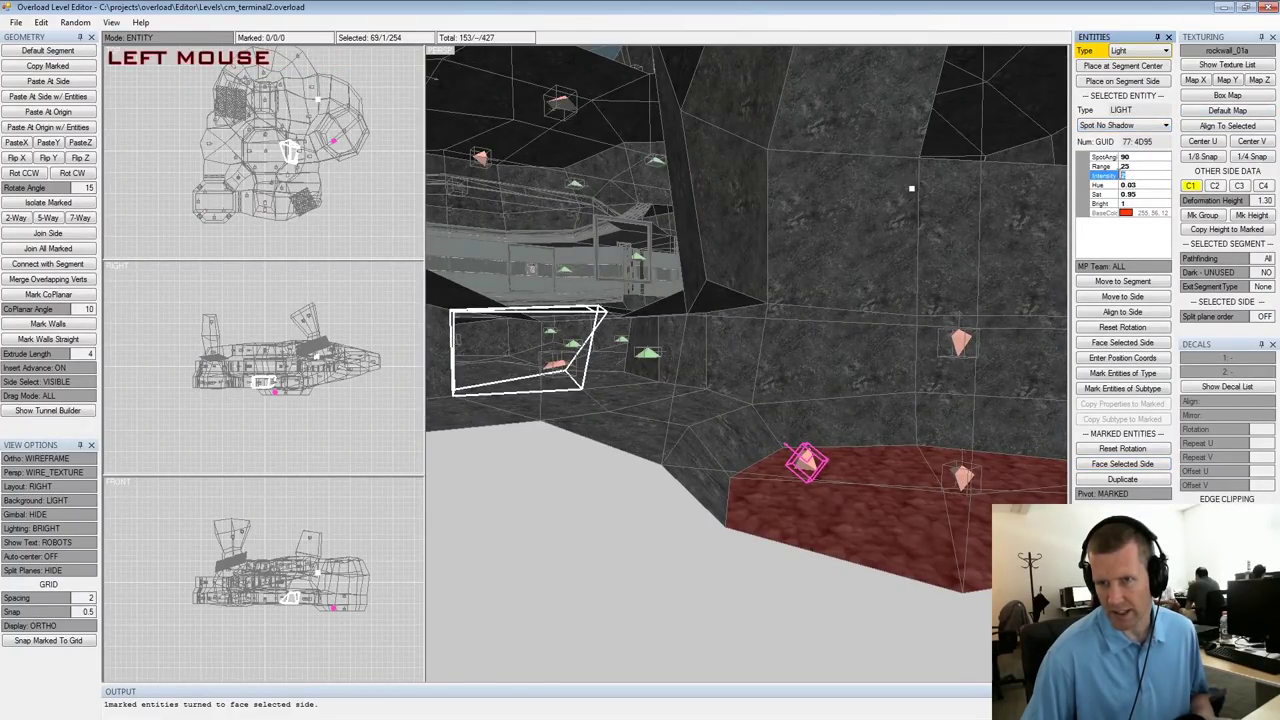
{"action": "type", "text": "0.5"}
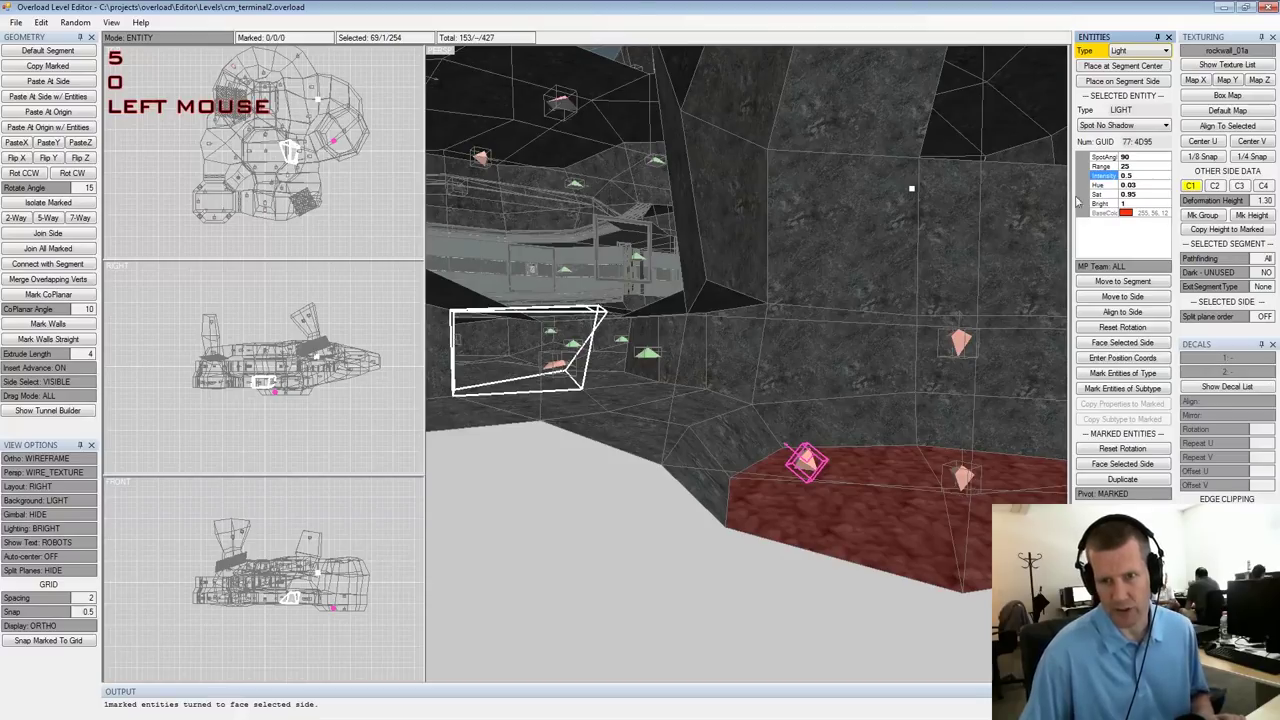
Unmark the light, select the segment side at the foot of the tall shaft beside the grating, and show the split planes
{"action": "middle_click_drag", "start_coordinate": [780, 263], "coordinate": [1003, 358]}
{"action": "scroll", "coordinate": [728, 348], "scroll_direction": "down", "scroll_amount": 3}
{"action": "left_click_drag", "start_coordinate": [766, 409], "coordinate": [794, 430]}
{"action": "left_click_drag", "start_coordinate": [794, 425], "coordinate": [872, 366], "text": "alt"}
{"action": "middle_click_drag", "start_coordinate": [872, 366], "coordinate": [876, 340], "text": "alt"}
{"action": "left_click_drag", "start_coordinate": [876, 340], "coordinate": [805, 314], "text": "alt"}
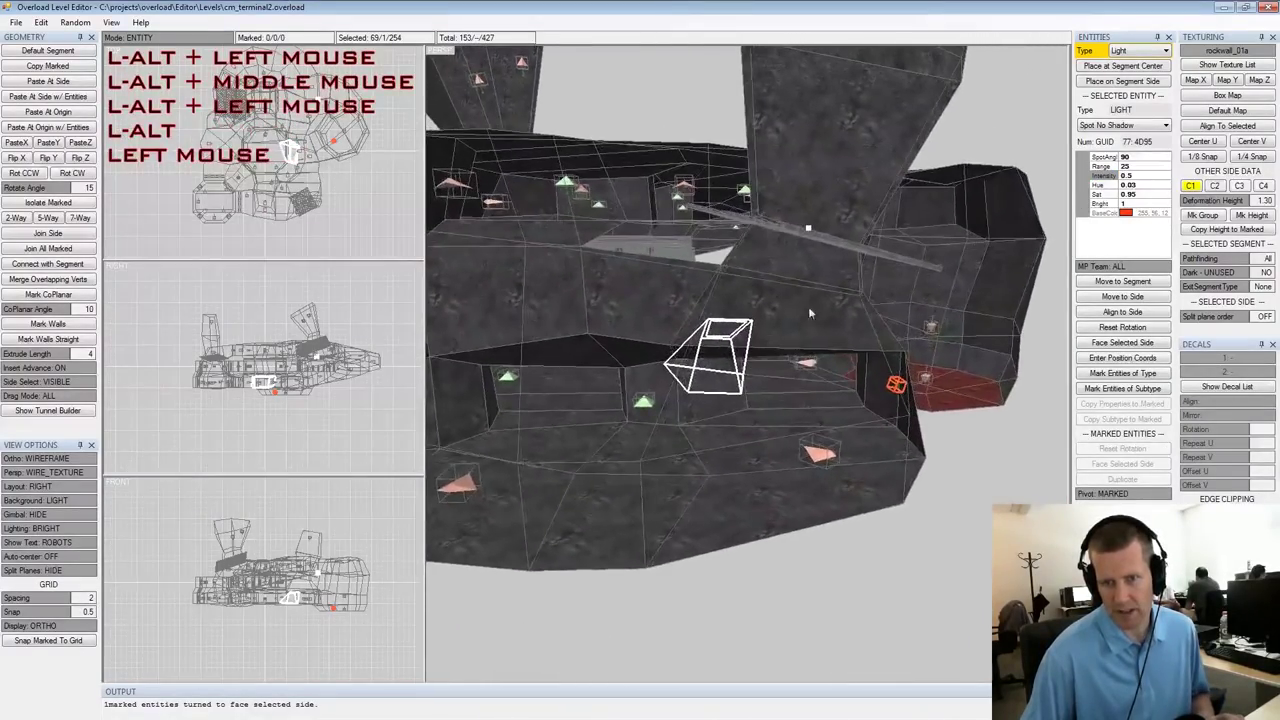
{"action": "left_click", "coordinate": [806, 266]}
{"action": "key", "text": "x"}
{"action": "key", "text": "x"}
{"action": "key", "text": "x"}
{"action": "key", "text": "x"}
{"action": "key", "text": "x"}
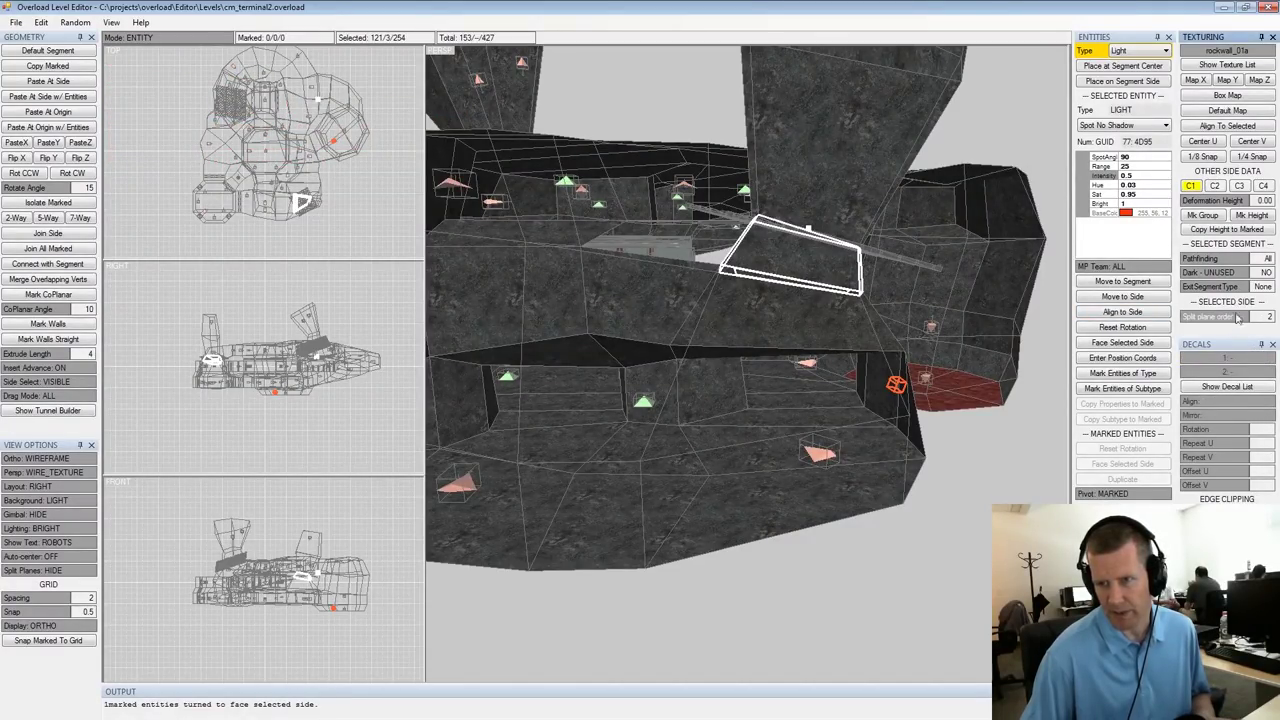
{"action": "left_click", "coordinate": [36, 572]}
{"action": "left_click", "coordinate": [36, 572]}
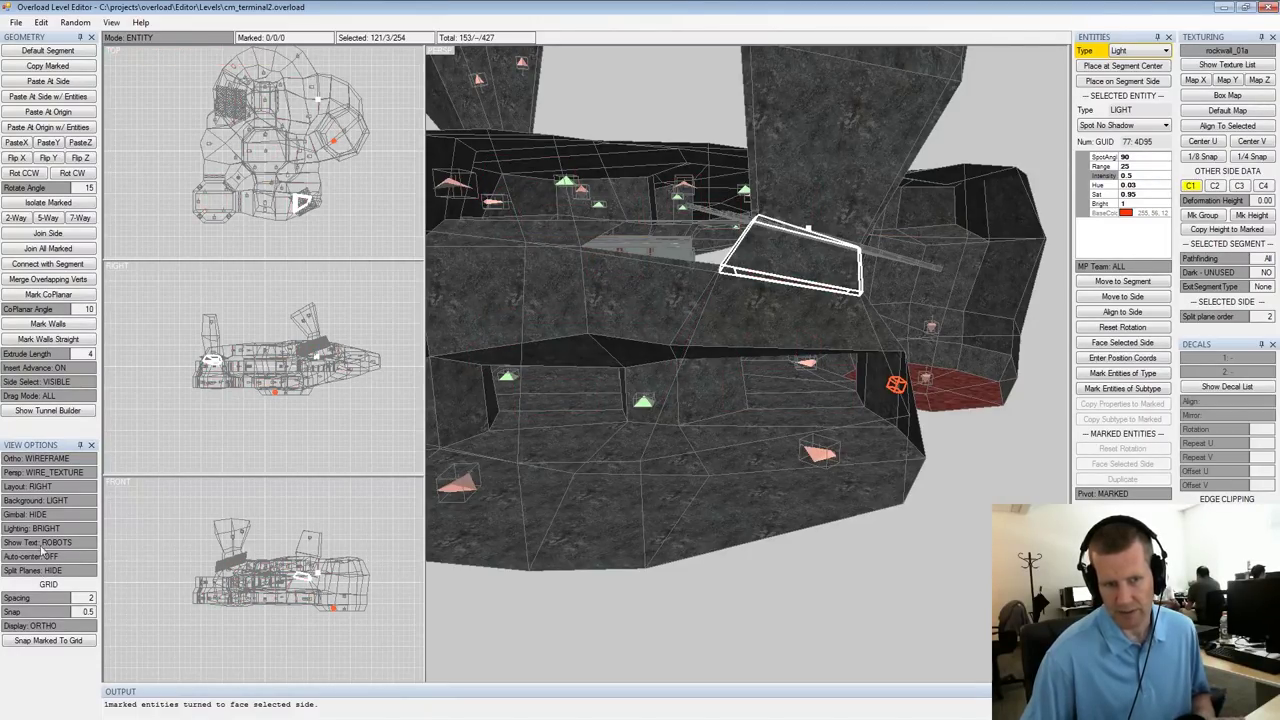
{"action": "left_click", "coordinate": [22, 573]}
Set the split plane order of the selected side at the foot of the shaft to 0
{"action": "left_click_drag", "start_coordinate": [614, 371], "coordinate": [672, 376], "text": "alt"}
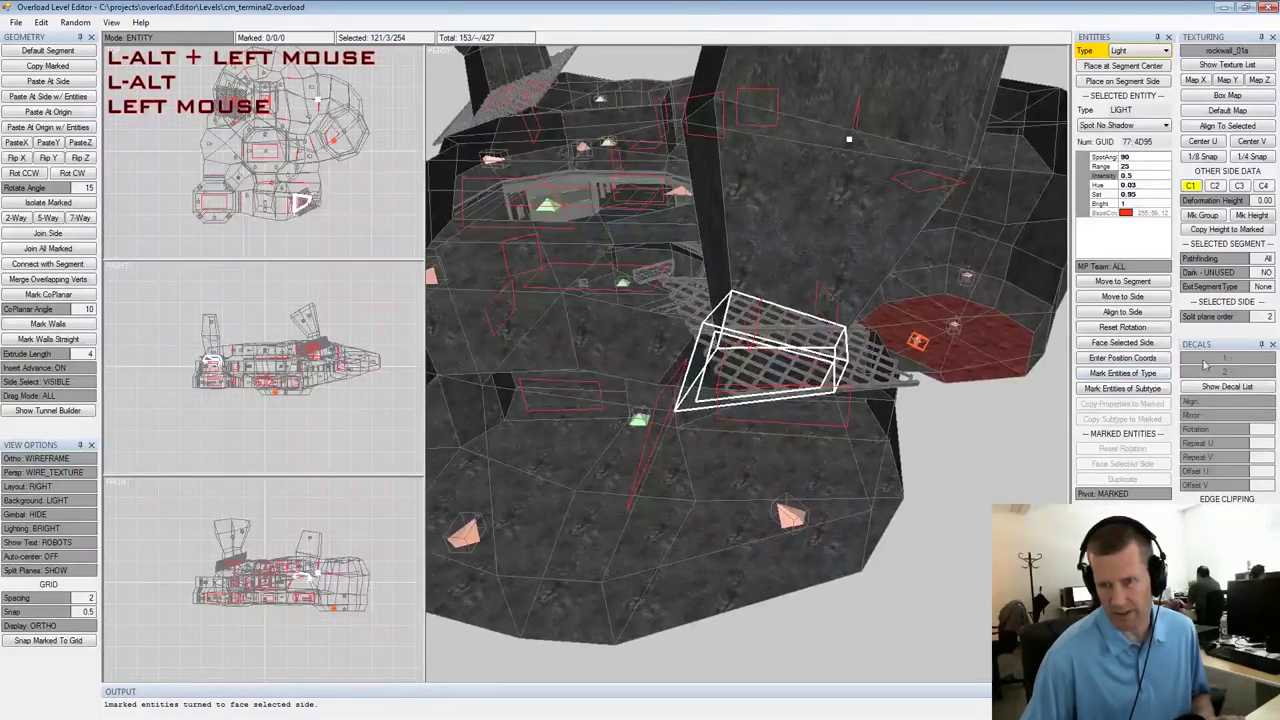
{"action": "right_click", "coordinate": [1237, 320]}
{"action": "left_click_drag", "start_coordinate": [868, 366], "coordinate": [871, 329], "text": "alt"}
{"action": "middle_click_drag", "start_coordinate": [871, 329], "coordinate": [870, 375], "text": "alt"}
{"action": "scroll", "coordinate": [870, 375], "scroll_direction": "down", "scroll_amount": 3, "text": "alt"}
{"action": "left_click_drag", "start_coordinate": [870, 375], "coordinate": [870, 325], "text": "alt"}
{"action": "left_click_drag", "start_coordinate": [769, 255], "coordinate": [774, 276], "text": "alt"}
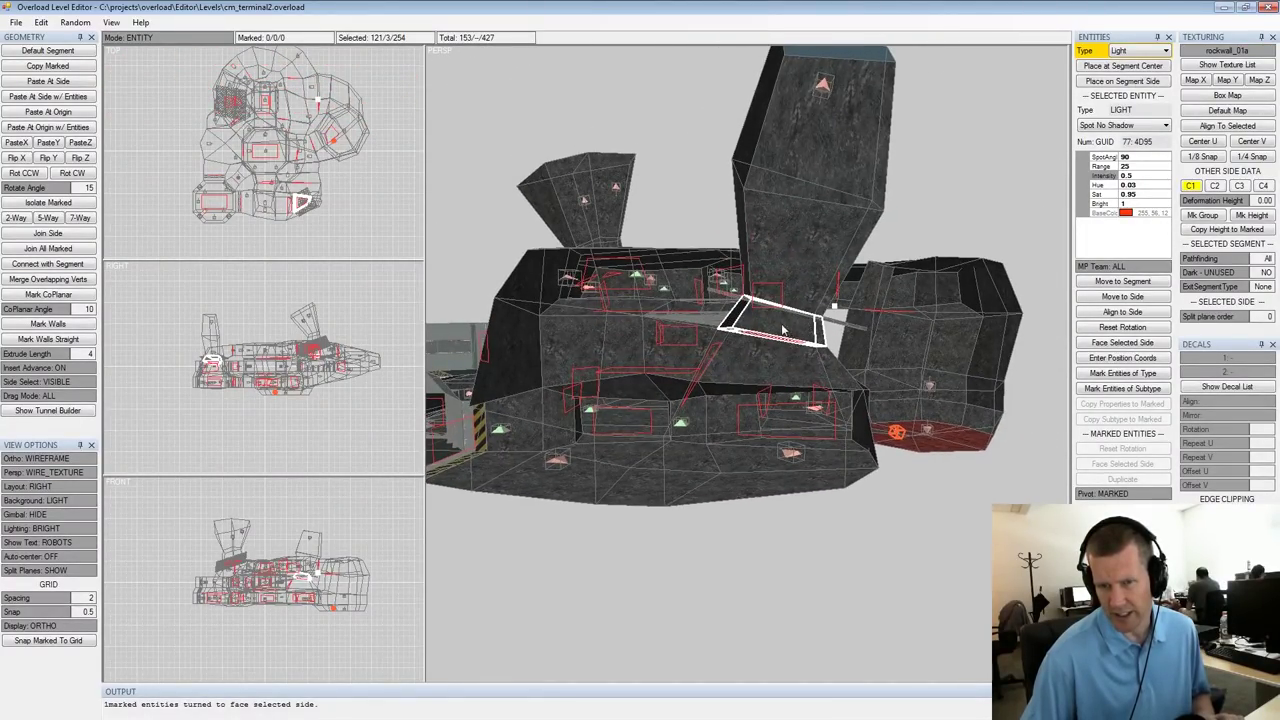
{"action": "left_click_drag", "start_coordinate": [790, 330], "coordinate": [797, 330], "text": "alt"}
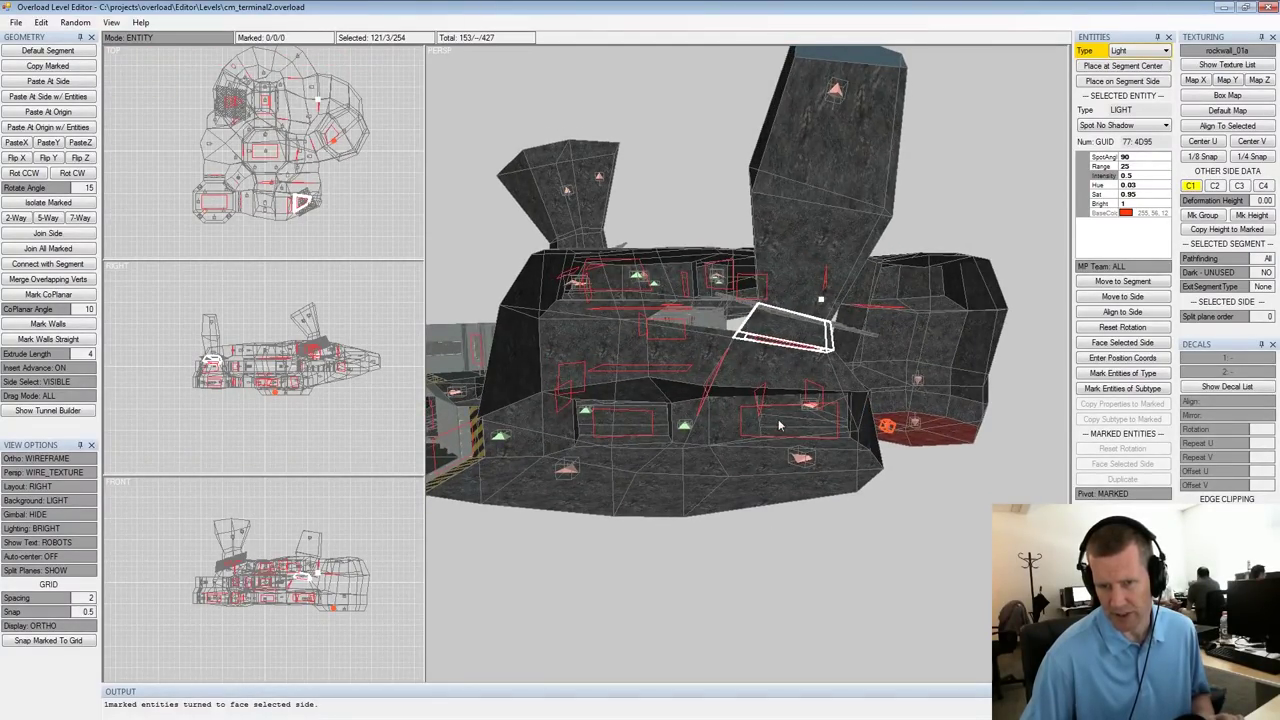
Duplicate the Spot light at the top of the tall shaft, place the copy beside the original and mark only the copy
{"action": "left_click_drag", "start_coordinate": [780, 426], "coordinate": [779, 445], "text": "alt"}
{"action": "middle_click_drag", "start_coordinate": [779, 445], "coordinate": [812, 395], "text": "alt"}
{"action": "scroll", "coordinate": [812, 395], "scroll_direction": "up", "scroll_amount": 4, "text": "alt"}
{"action": "left_click_drag", "start_coordinate": [812, 395], "coordinate": [800, 401], "text": "alt"}
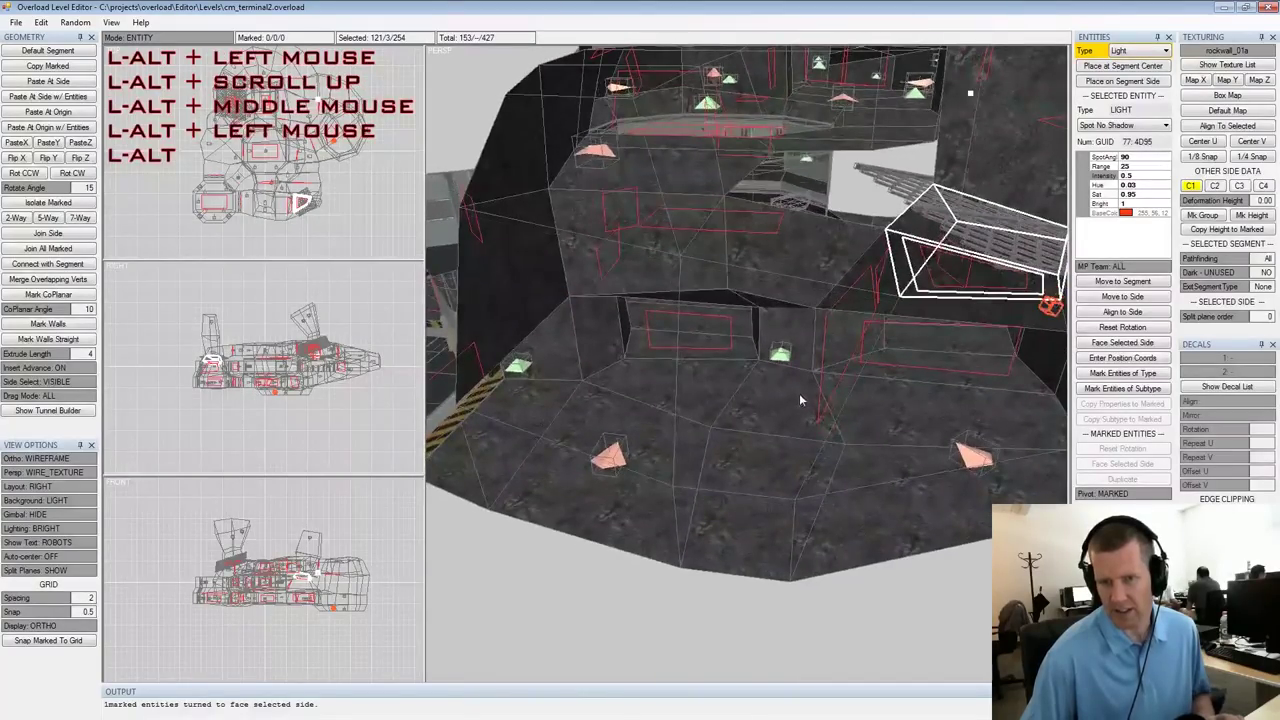
{"action": "middle_click_drag", "start_coordinate": [863, 376], "coordinate": [839, 385]}
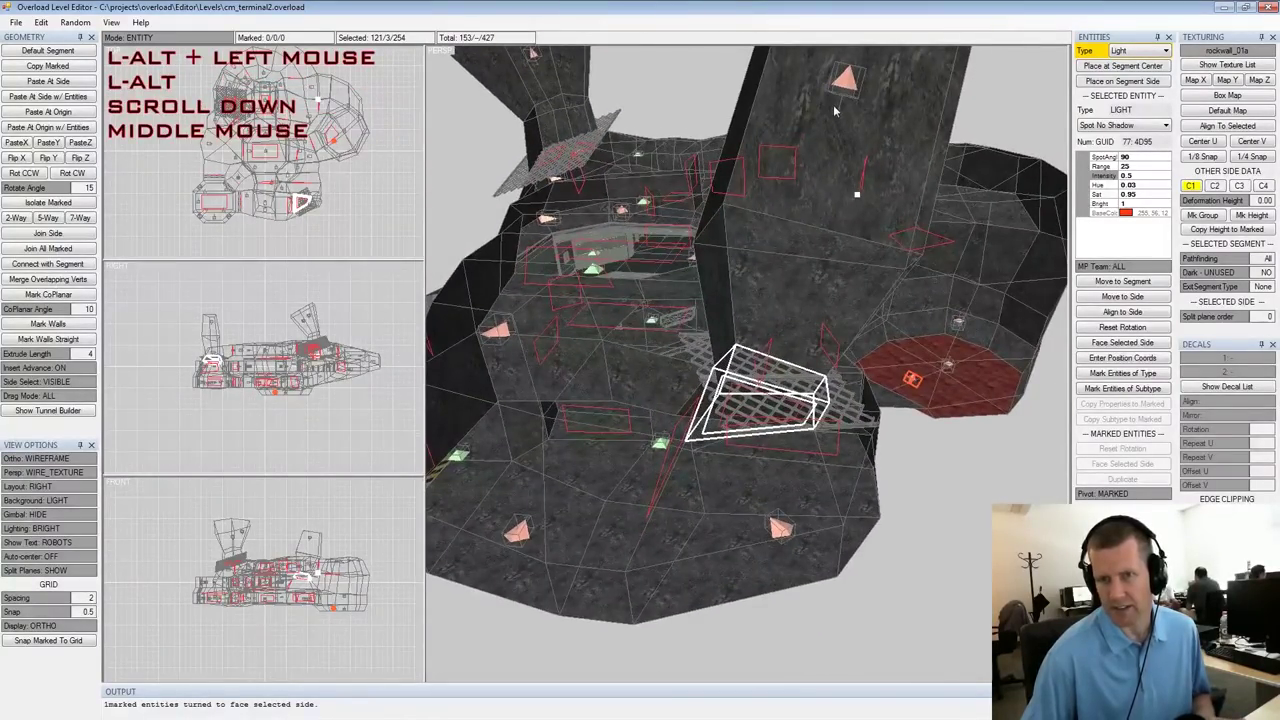
{"action": "left_click", "coordinate": [834, 102]}
{"action": "key", "text": "space"}
{"action": "left_click_drag", "start_coordinate": [808, 156], "coordinate": [806, 149], "text": "alt"}
{"action": "scroll", "coordinate": [806, 153], "scroll_direction": "down", "scroll_amount": 3}
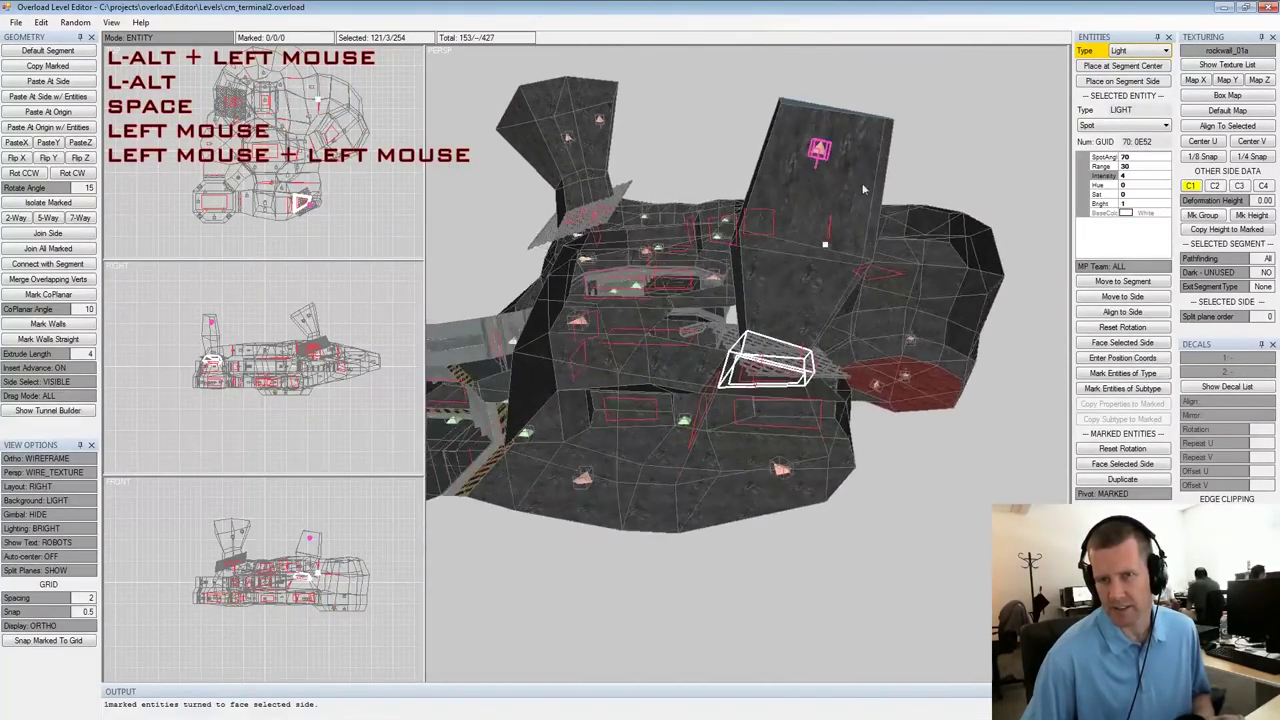
{"action": "left_click", "coordinate": [1116, 482]}
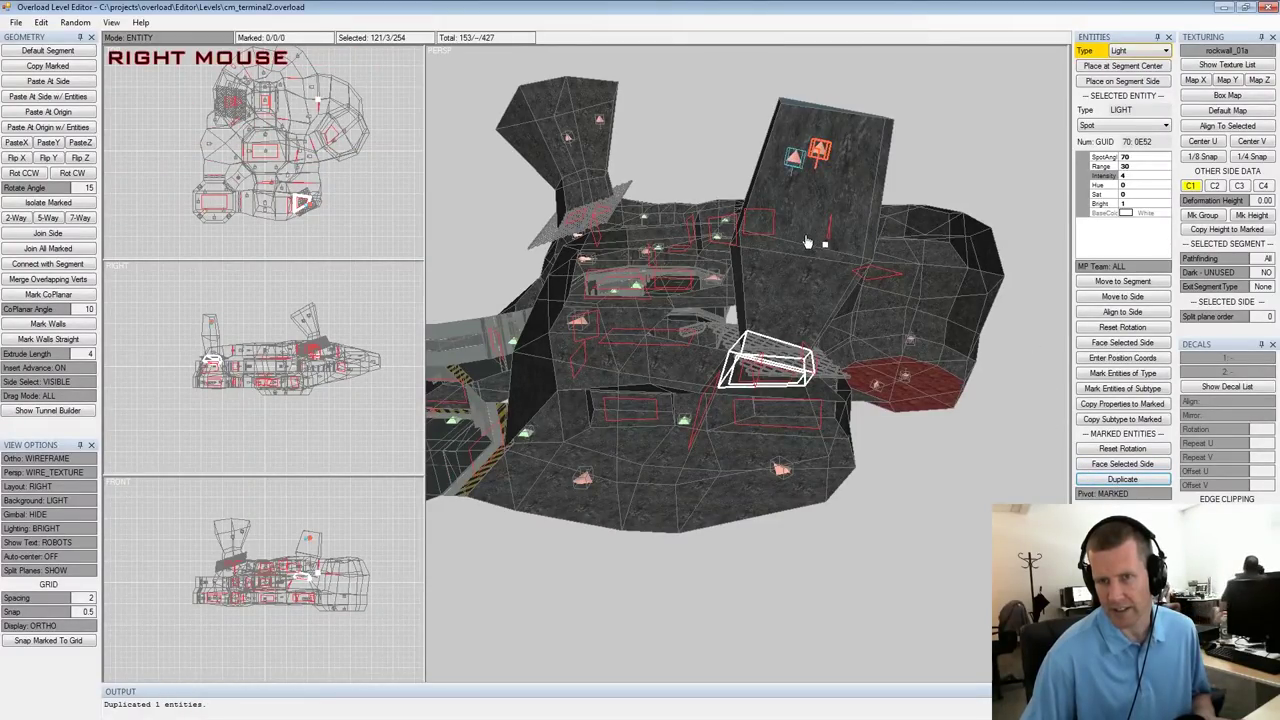
{"action": "key", "text": "space"}
{"action": "left_click", "coordinate": [784, 158]}
{"action": "key", "text": "space"}
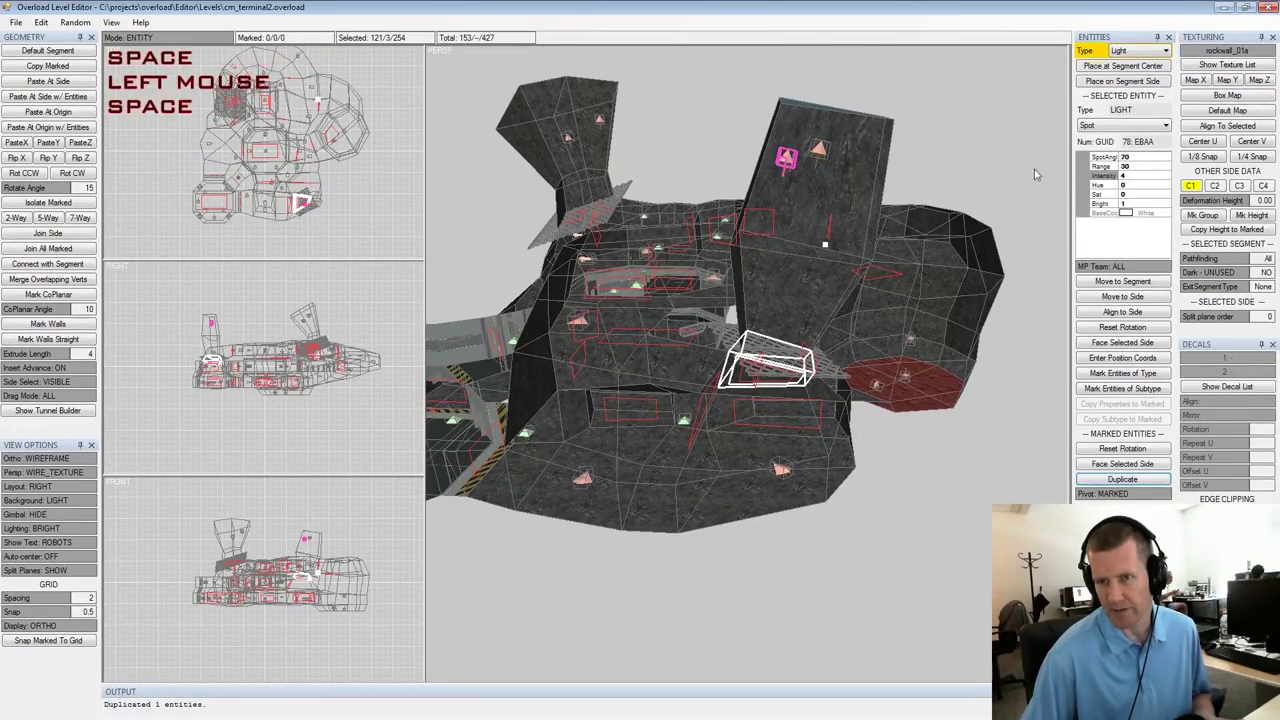
Change the copied shaft light to Spot No Shadow with intensity 0.5 and spot angle 110
{"action": "left_click", "coordinate": [1117, 126]}
{"action": "left_click", "coordinate": [1117, 163]}
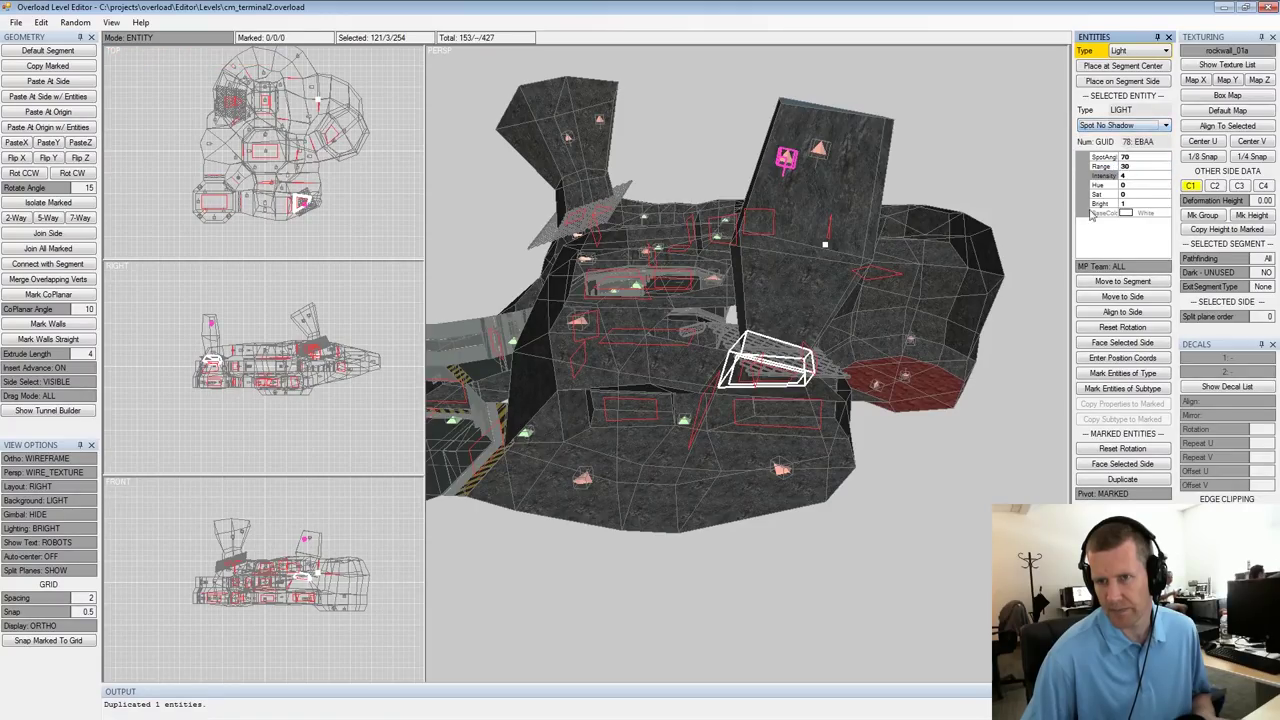
{"action": "left_click", "coordinate": [1132, 175]}
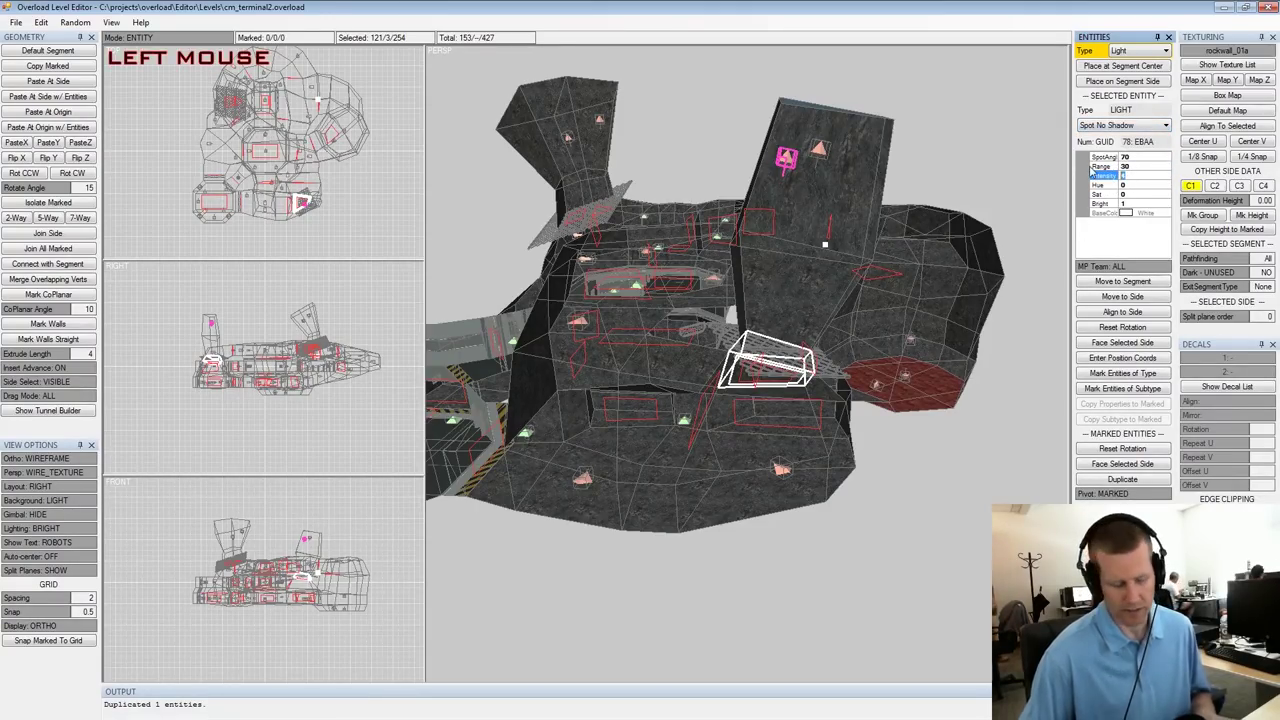
{"action": "type", "text": "0.5"}
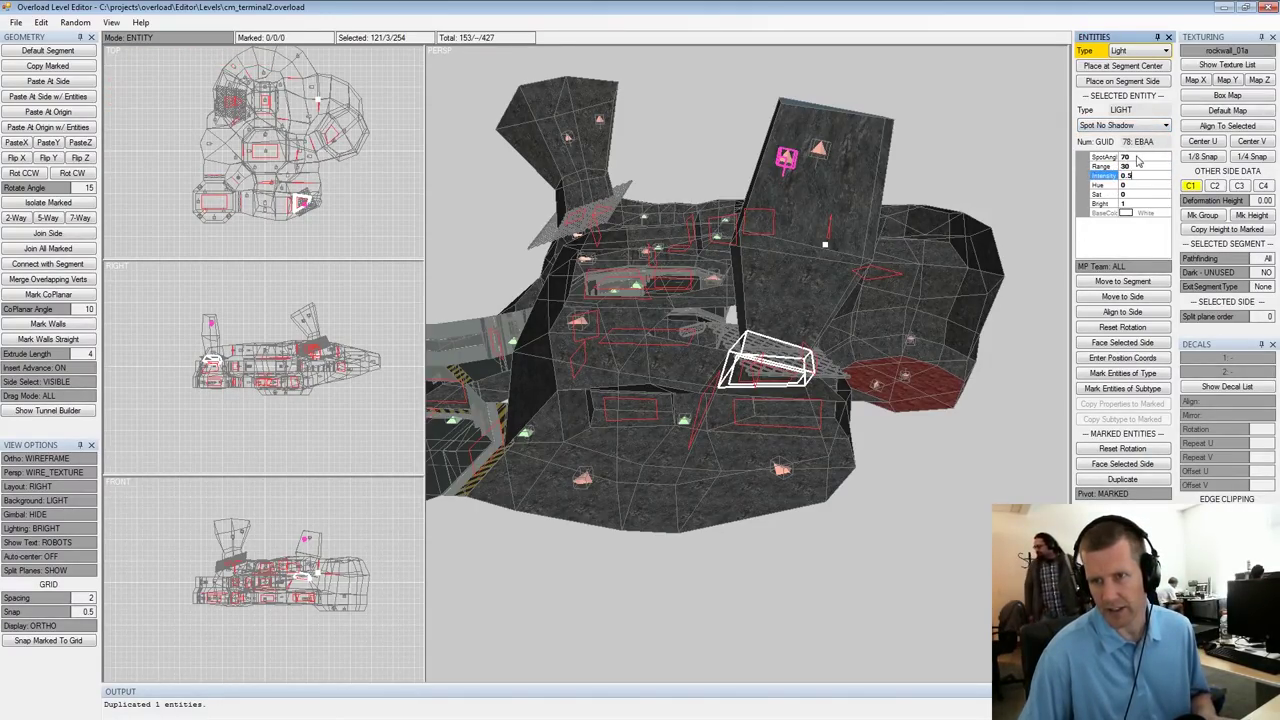
{"action": "left_click_drag", "start_coordinate": [1137, 158], "coordinate": [1106, 157]}
{"action": "type", "text": "11"}
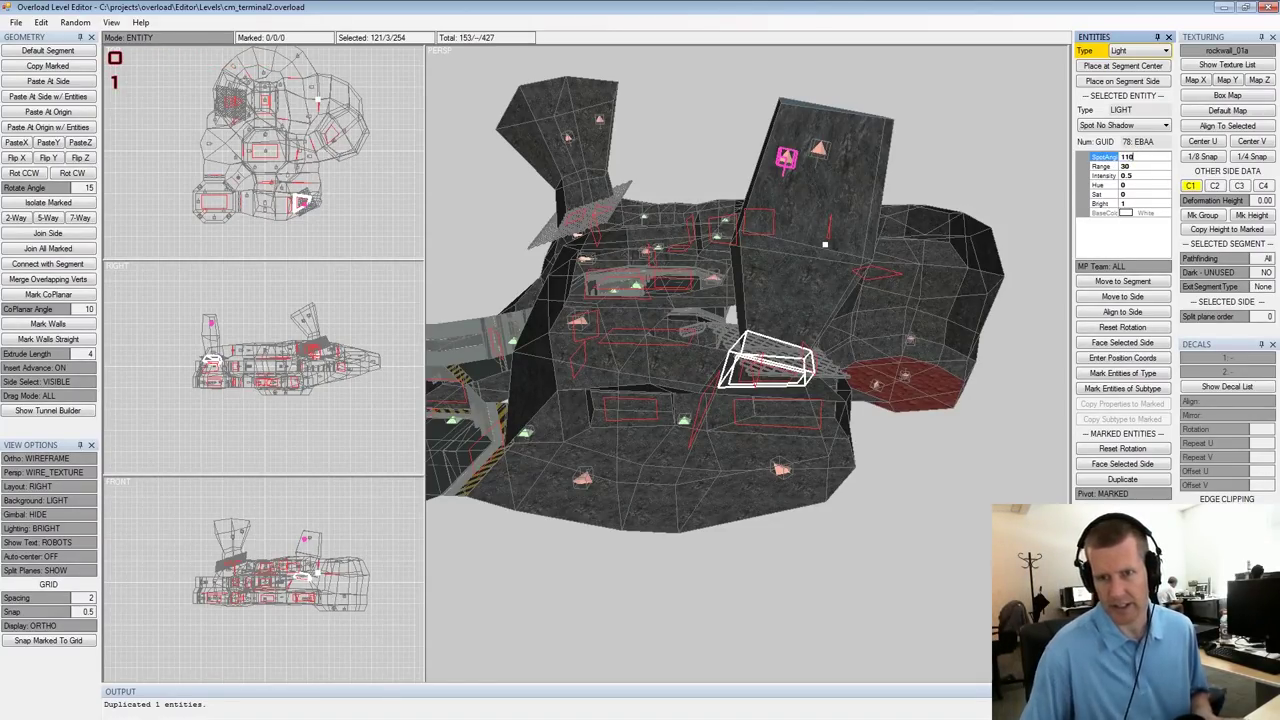
Turn the copied shaft light to face the cave floor side below the grating, and unmark it
{"action": "left_click_drag", "start_coordinate": [776, 262], "coordinate": [729, 338], "text": "alt"}
{"action": "left_click_drag", "start_coordinate": [707, 412], "coordinate": [764, 416], "text": "alt"}
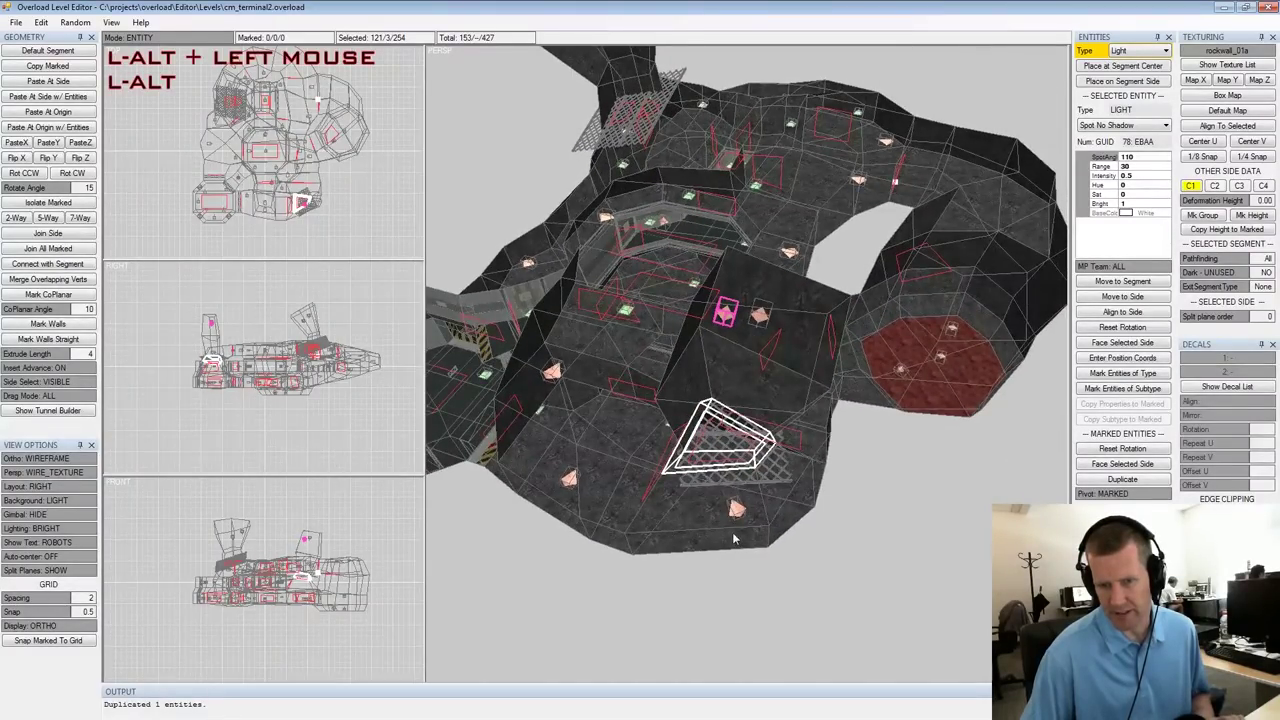
{"action": "left_click", "coordinate": [733, 537]}
{"action": "left_click", "coordinate": [1120, 467]}
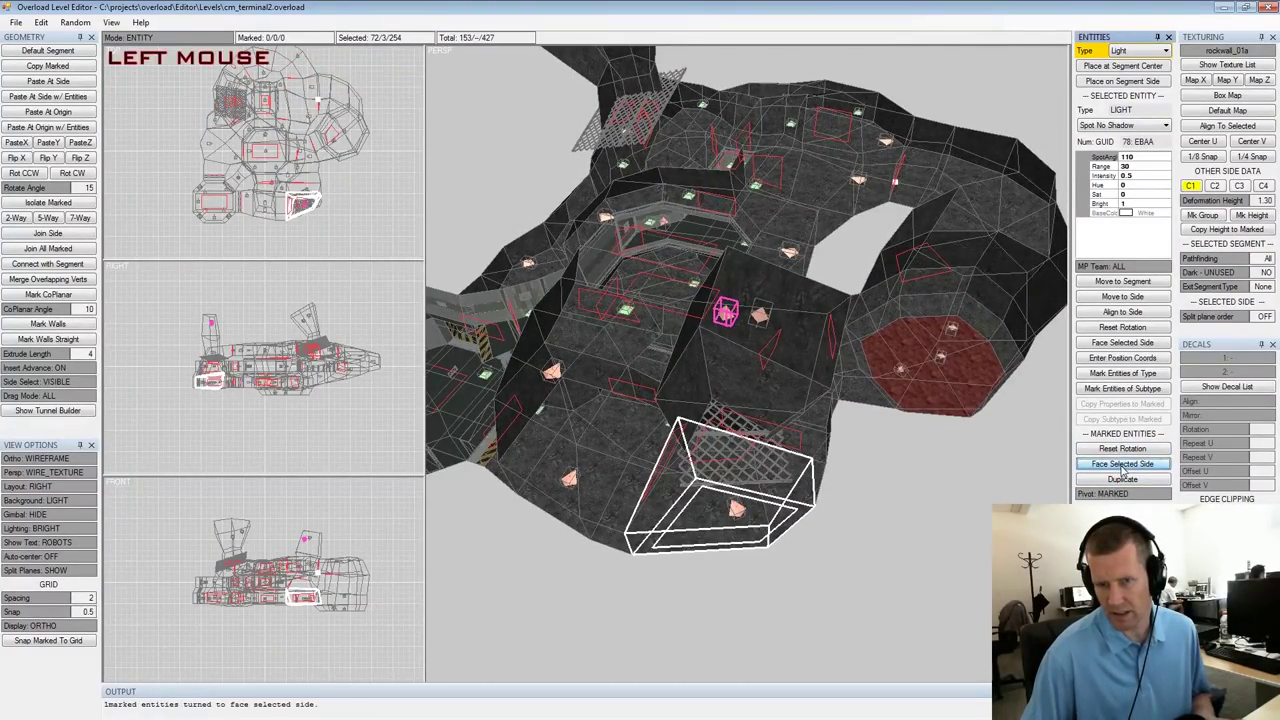
{"action": "left_click_drag", "start_coordinate": [802, 378], "coordinate": [832, 361], "text": "alt"}
{"action": "double_click", "coordinate": [888, 446]}
Place a new light on the ceiling side of the cave segment next to the striped hangar entrance
{"action": "left_click_drag", "start_coordinate": [888, 446], "coordinate": [837, 457], "text": "alt"}
{"action": "middle_click_drag", "start_coordinate": [837, 457], "coordinate": [951, 414], "text": "alt"}
{"action": "scroll", "coordinate": [951, 414], "scroll_direction": "up", "scroll_amount": 3, "text": "alt"}
{"action": "left_click_drag", "start_coordinate": [951, 414], "coordinate": [869, 387], "text": "alt"}
{"action": "middle_click_drag", "start_coordinate": [869, 387], "coordinate": [857, 415], "text": "alt"}
{"action": "scroll", "coordinate": [857, 415], "scroll_direction": "up", "scroll_amount": 2, "text": "alt"}
{"action": "left_click_drag", "start_coordinate": [857, 415], "coordinate": [570, 460], "text": "alt"}
{"action": "middle_click_drag", "start_coordinate": [570, 460], "coordinate": [630, 520], "text": "alt"}
{"action": "left_click_drag", "start_coordinate": [630, 520], "coordinate": [811, 312], "text": "alt"}
{"action": "left_click", "coordinate": [759, 341]}
{"action": "left_click", "coordinate": [875, 347]}
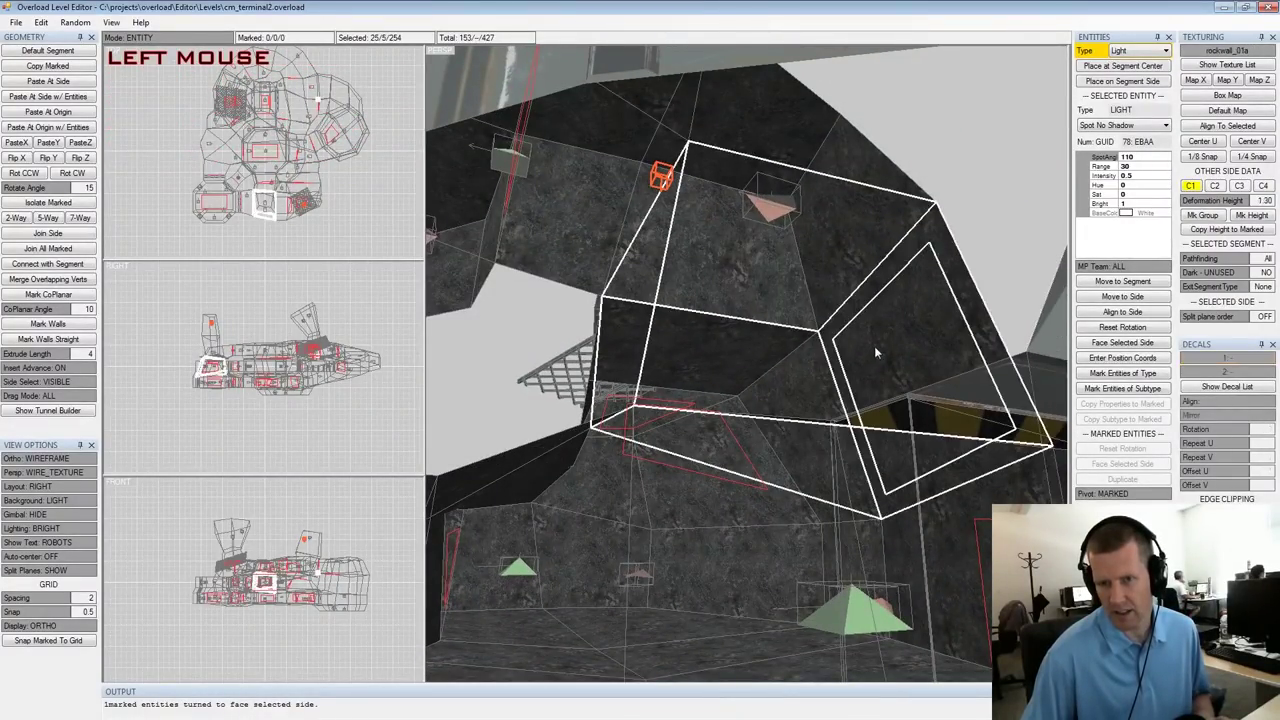
{"action": "key", "text": "x"}
{"action": "key", "text": "x"}
{"action": "key", "text": "x"}
{"action": "key", "text": "shift+x"}
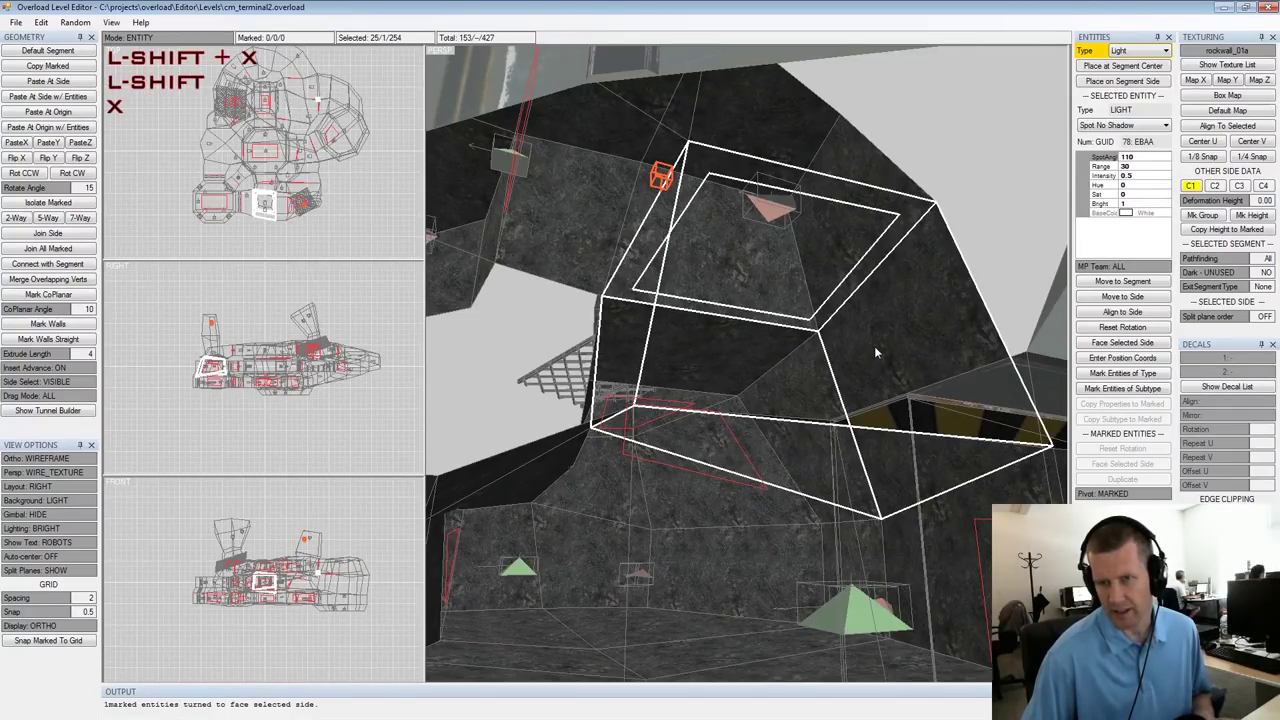
{"action": "left_click", "coordinate": [1113, 86]}
Change the new ceiling light to No Shadow and set its intensity to 0.5
{"action": "left_click_drag", "start_coordinate": [850, 270], "coordinate": [729, 300], "text": "alt"}
{"action": "middle_click_drag", "start_coordinate": [730, 303], "coordinate": [820, 265], "text": "alt"}
{"action": "scroll", "coordinate": [780, 290], "scroll_direction": "up", "scroll_amount": 3, "text": "alt"}
{"action": "left_click_drag", "start_coordinate": [765, 300], "coordinate": [738, 320], "text": "alt"}
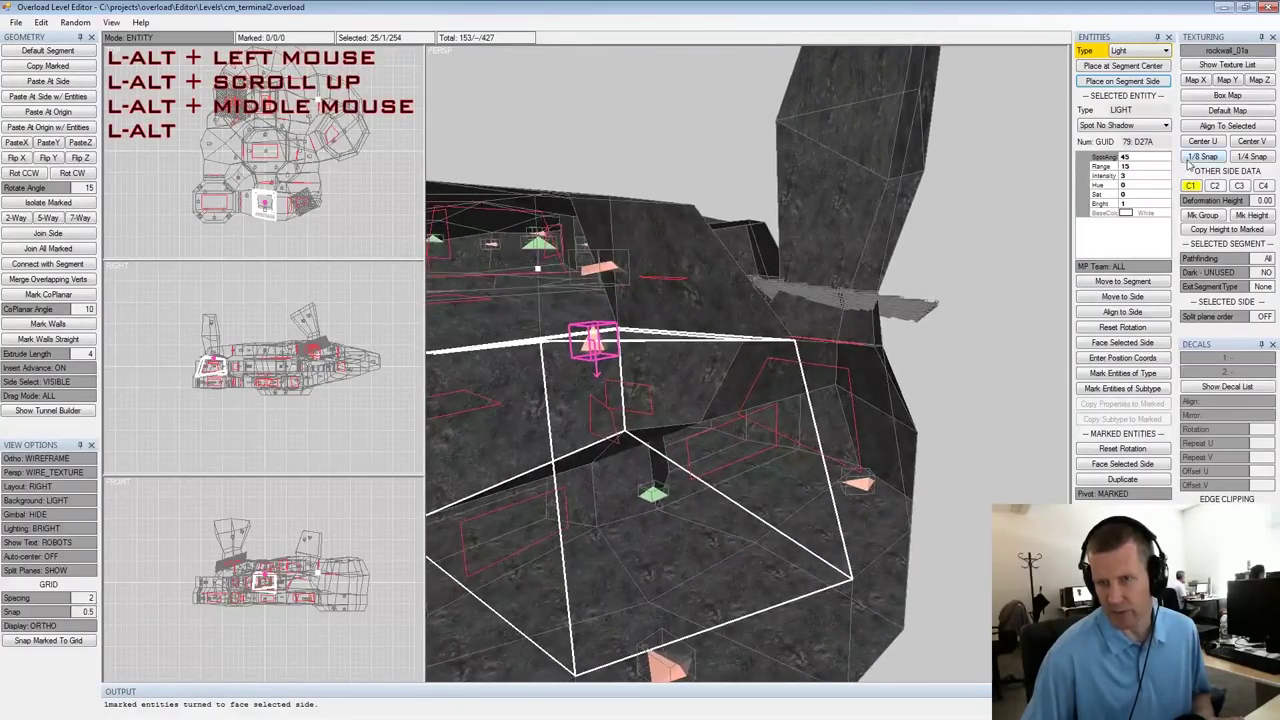
{"action": "left_click", "coordinate": [1135, 126]}
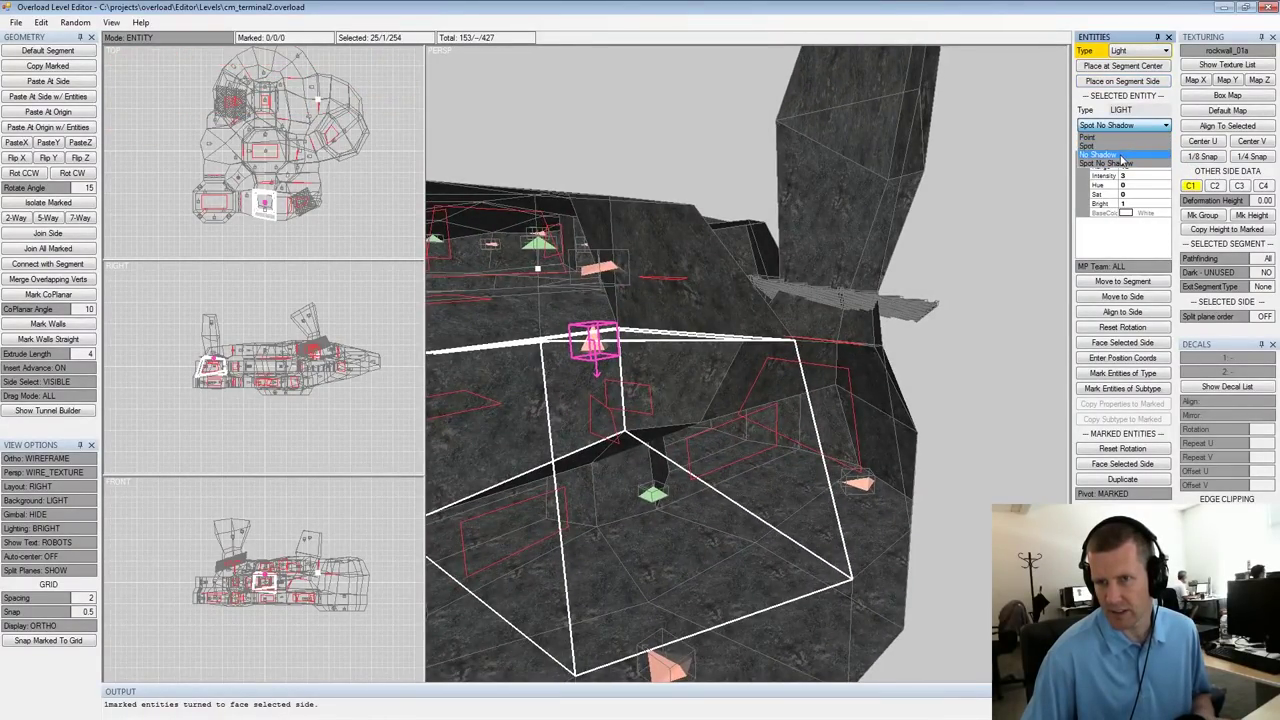
{"action": "left_click", "coordinate": [1130, 154]}
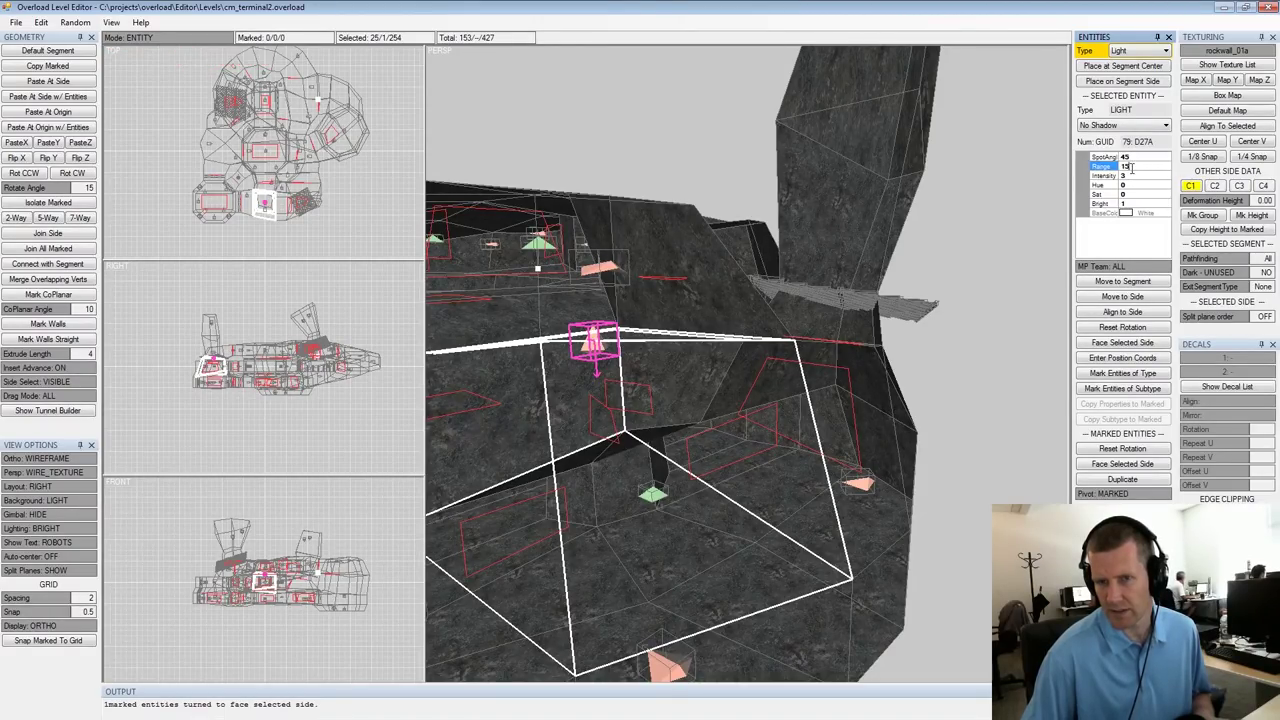
{"action": "type", "text": "0"}
Select the No Shadow light high on the rock wall above the metal walkway and set its intensity to 0.25
{"action": "left_click_drag", "start_coordinate": [702, 346], "coordinate": [756, 352], "text": "alt"}
{"action": "middle_click_drag", "start_coordinate": [756, 352], "coordinate": [880, 316], "text": "alt"}
{"action": "scroll", "coordinate": [880, 316], "scroll_direction": "down", "scroll_amount": 2, "text": "alt"}
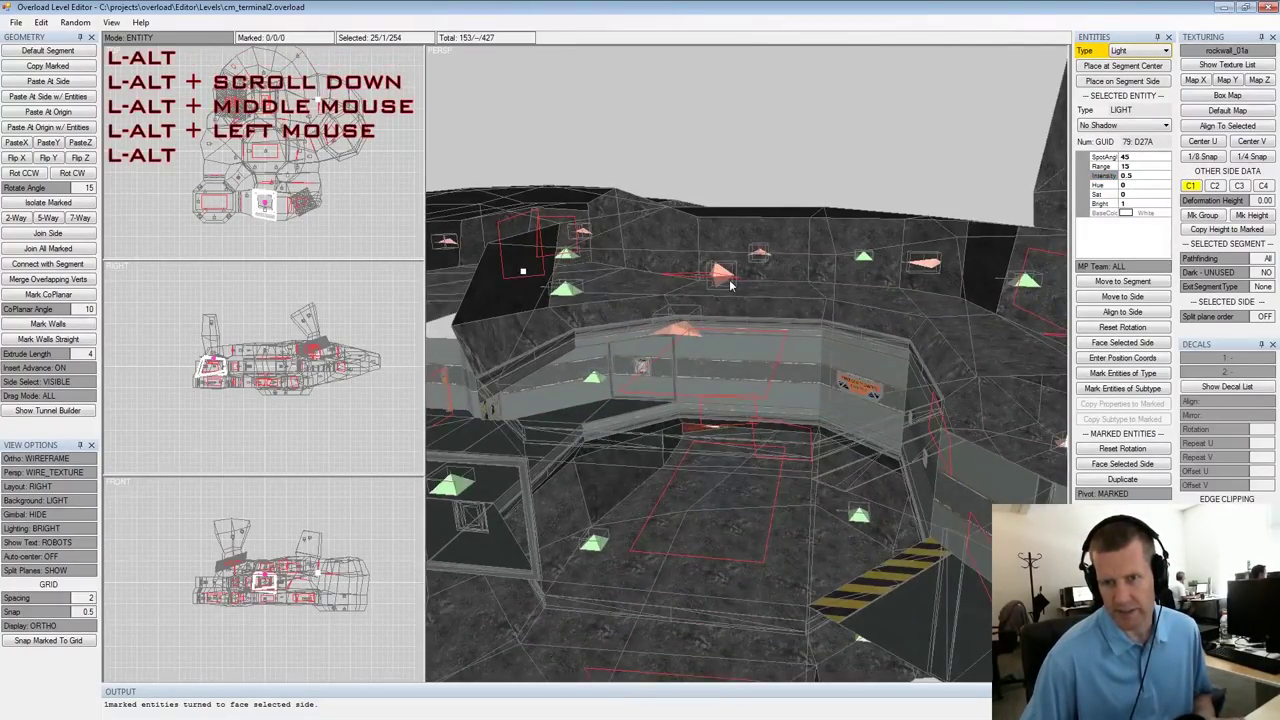
{"action": "left_click", "coordinate": [724, 278]}
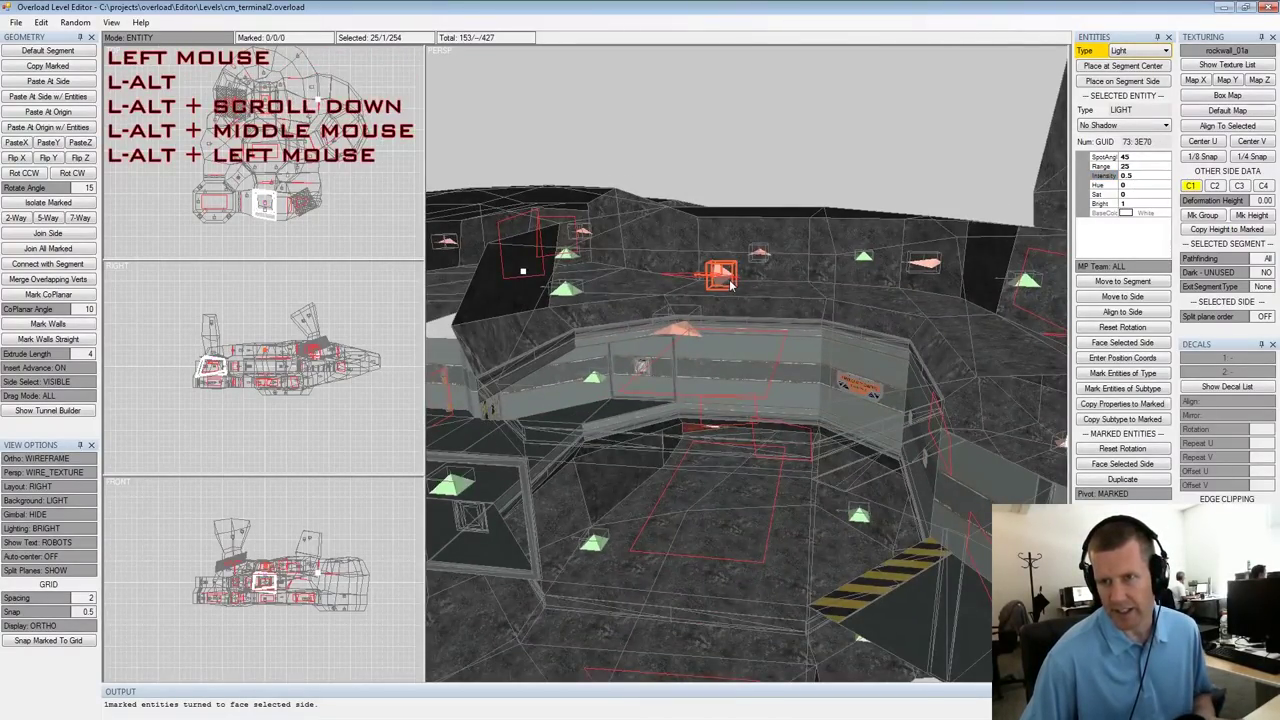
{"action": "left_click", "coordinate": [1133, 175]}
{"action": "left_click_drag", "start_coordinate": [862, 322], "coordinate": [915, 312], "text": "alt"}
{"action": "middle_click_drag", "start_coordinate": [915, 312], "coordinate": [935, 345], "text": "alt"}
{"action": "scroll", "coordinate": [935, 350], "scroll_direction": "down", "scroll_amount": 2, "text": "alt"}
{"action": "left_click_drag", "start_coordinate": [935, 350], "coordinate": [952, 361], "text": "alt"}
Duplicate the No Shadow light above the walkway and move the copy down into the passage beneath it
{"action": "key", "text": "space"}
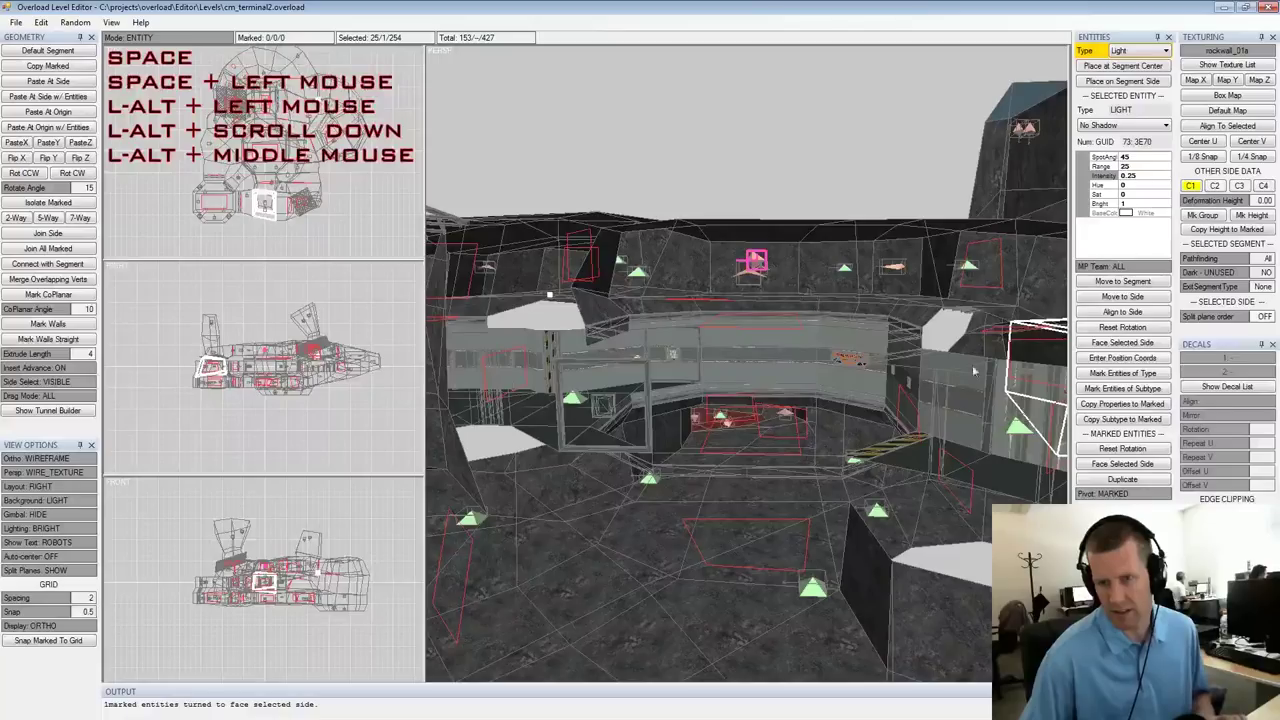
{"action": "left_click", "coordinate": [1110, 481]}
{"action": "right_click", "coordinate": [755, 330]}
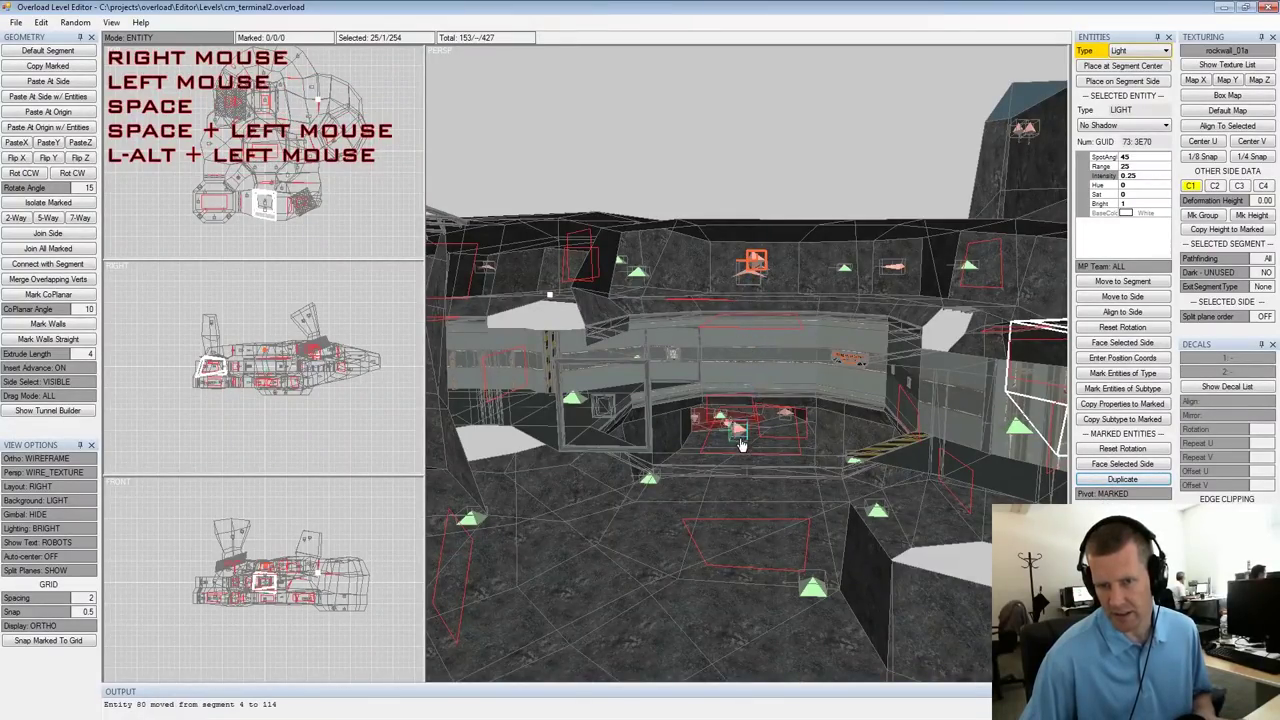
Move the duplicated light further down below the passage and delete the surplus light copy
{"action": "right_click_drag", "start_coordinate": [742, 442], "coordinate": [756, 500]}
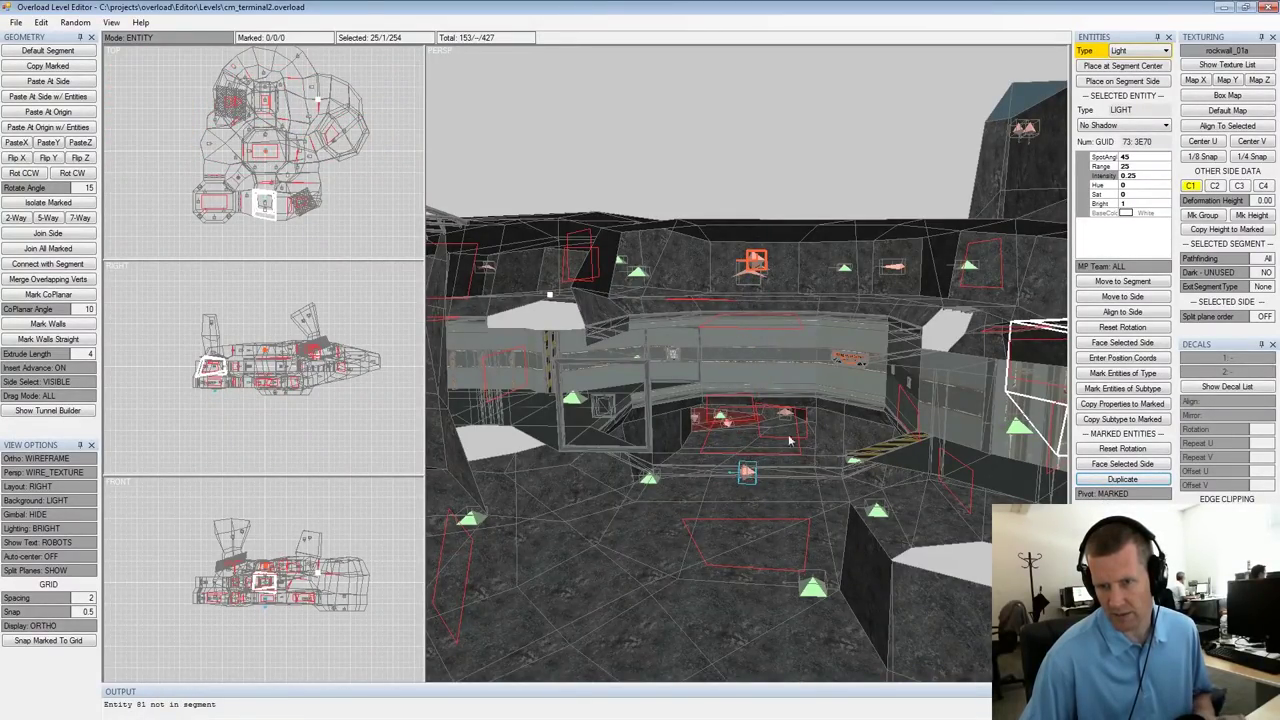
{"action": "middle_click_drag", "start_coordinate": [782, 443], "coordinate": [756, 355], "text": "alt"}
{"action": "left_click_drag", "start_coordinate": [756, 355], "coordinate": [814, 320], "text": "alt"}
{"action": "key", "text": "shift+space"}
{"action": "left_click", "coordinate": [939, 388]}
{"action": "key", "text": "space"}
{"action": "key", "text": "Delete"}
Select the remaining No Shadow copy in the central metal room and lower it slightly
{"action": "left_click_drag", "start_coordinate": [620, 357], "coordinate": [747, 285], "text": "alt"}
{"action": "scroll", "coordinate": [664, 337], "scroll_direction": "up", "scroll_amount": 3, "text": "alt"}
{"action": "scroll", "coordinate": [744, 315], "scroll_direction": "up", "scroll_amount": 3, "text": "alt"}
{"action": "left_click", "coordinate": [671, 300]}
{"action": "key", "text": "space"}
{"action": "right_click_drag", "start_coordinate": [671, 299], "coordinate": [674, 318]}
Duplicate the central room's No Shadow light and move the copy into the hangar with the striped entrances
{"action": "left_click_drag", "start_coordinate": [711, 310], "coordinate": [640, 308], "text": "alt"}
{"action": "middle_click_drag", "start_coordinate": [640, 308], "coordinate": [764, 292], "text": "alt"}
{"action": "left_click_drag", "start_coordinate": [764, 292], "coordinate": [798, 288], "text": "alt"}
{"action": "middle_click_drag", "start_coordinate": [798, 288], "coordinate": [776, 280], "text": "alt"}
{"action": "scroll", "coordinate": [776, 280], "scroll_direction": "down", "scroll_amount": 3, "text": "alt"}
{"action": "scroll", "coordinate": [776, 280], "scroll_direction": "down", "scroll_amount": 3, "text": "alt"}
{"action": "left_click_drag", "start_coordinate": [776, 280], "coordinate": [758, 348], "text": "alt"}
{"action": "middle_click_drag", "start_coordinate": [758, 348], "coordinate": [777, 286], "text": "alt"}
{"action": "scroll", "coordinate": [777, 286], "scroll_direction": "down", "scroll_amount": 3, "text": "alt"}
{"action": "left_click_drag", "start_coordinate": [777, 286], "coordinate": [848, 358], "text": "alt"}
{"action": "scroll", "coordinate": [777, 351], "scroll_direction": "up", "scroll_amount": 3, "text": "alt"}
{"action": "middle_click_drag", "start_coordinate": [848, 358], "coordinate": [757, 348], "text": "alt"}
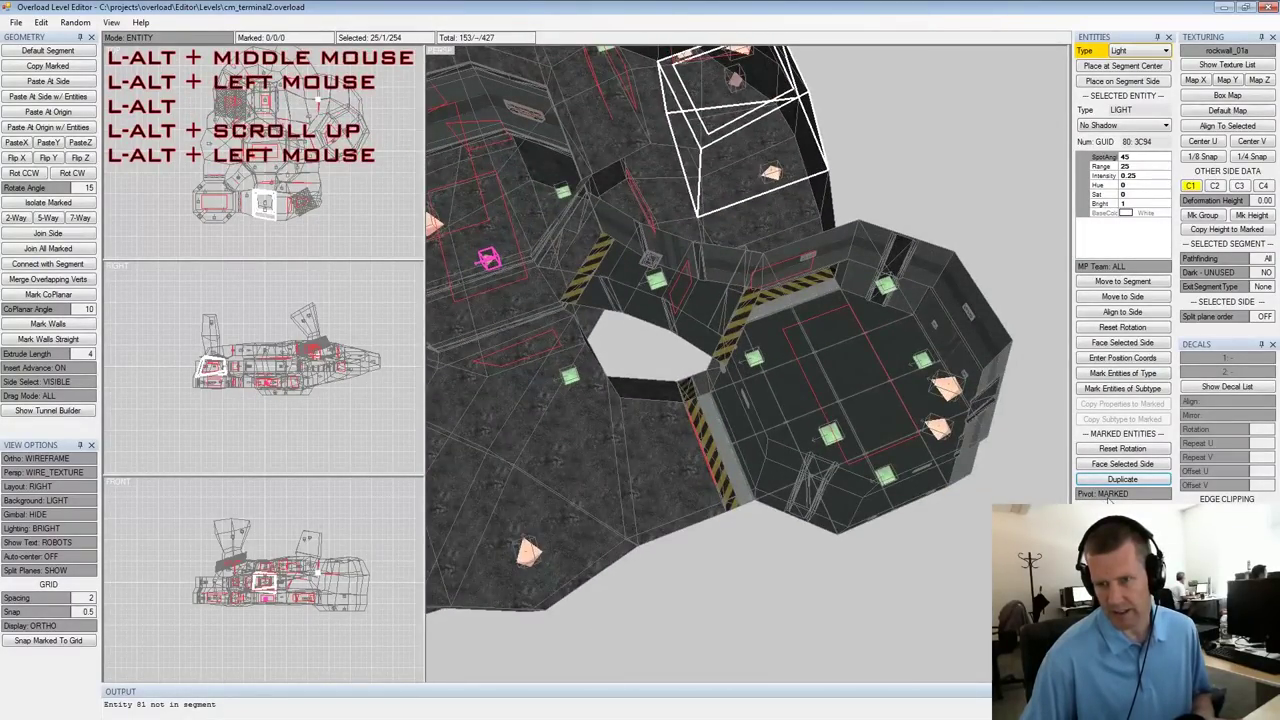
{"action": "left_click", "coordinate": [1113, 481]}
{"action": "right_click_drag", "start_coordinate": [655, 341], "coordinate": [788, 381]}
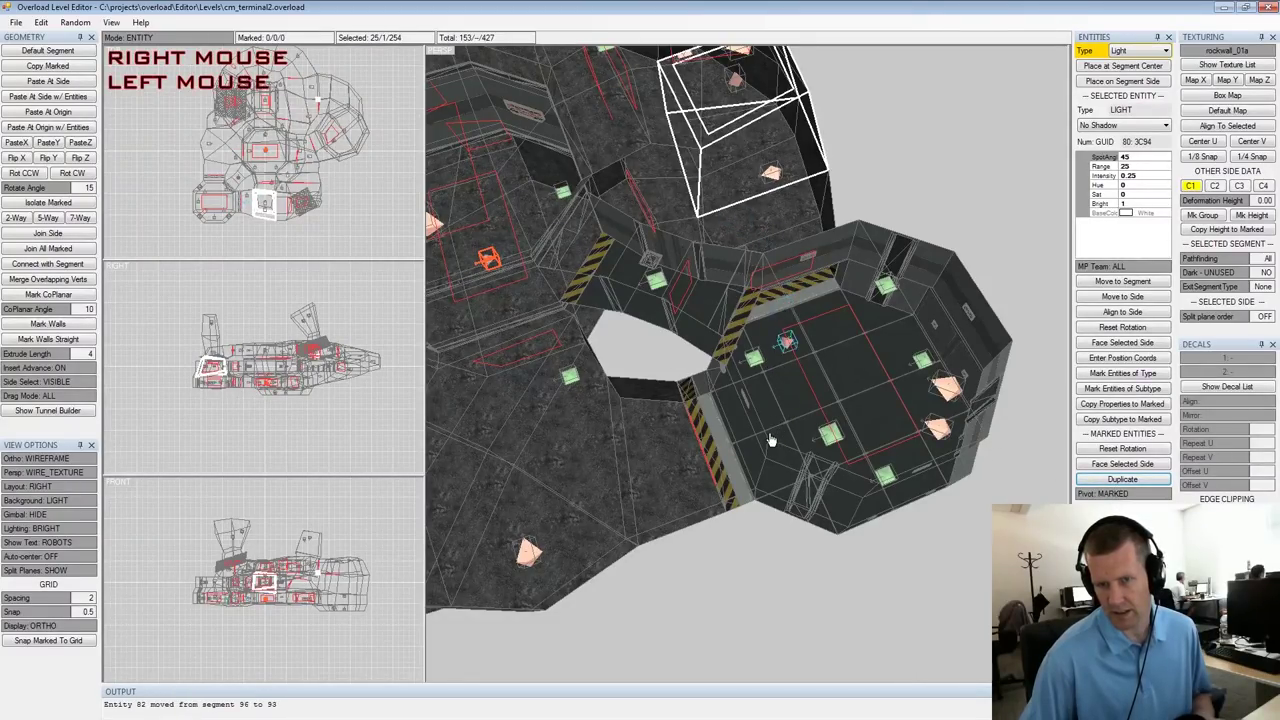
Nudge the copied light across the hangar towards the green marker near the striped entrances
{"action": "right_click_drag", "start_coordinate": [771, 440], "coordinate": [761, 449]}
{"action": "left_click_drag", "start_coordinate": [768, 441], "coordinate": [750, 372], "text": "alt"}
{"action": "middle_click_drag", "start_coordinate": [750, 372], "coordinate": [731, 431], "text": "alt"}
{"action": "left_click_drag", "start_coordinate": [731, 431], "coordinate": [768, 491], "text": "alt"}
{"action": "middle_click_drag", "start_coordinate": [767, 490], "coordinate": [755, 409], "text": "alt"}
{"action": "left_click_drag", "start_coordinate": [755, 409], "coordinate": [757, 432], "text": "alt"}
{"action": "right_click_drag", "start_coordinate": [757, 432], "coordinate": [760, 443]}
Raise the hangar light to about the top of the doorway and shift it directly above the green marker
{"action": "left_click_drag", "start_coordinate": [760, 447], "coordinate": [755, 382], "text": "alt"}
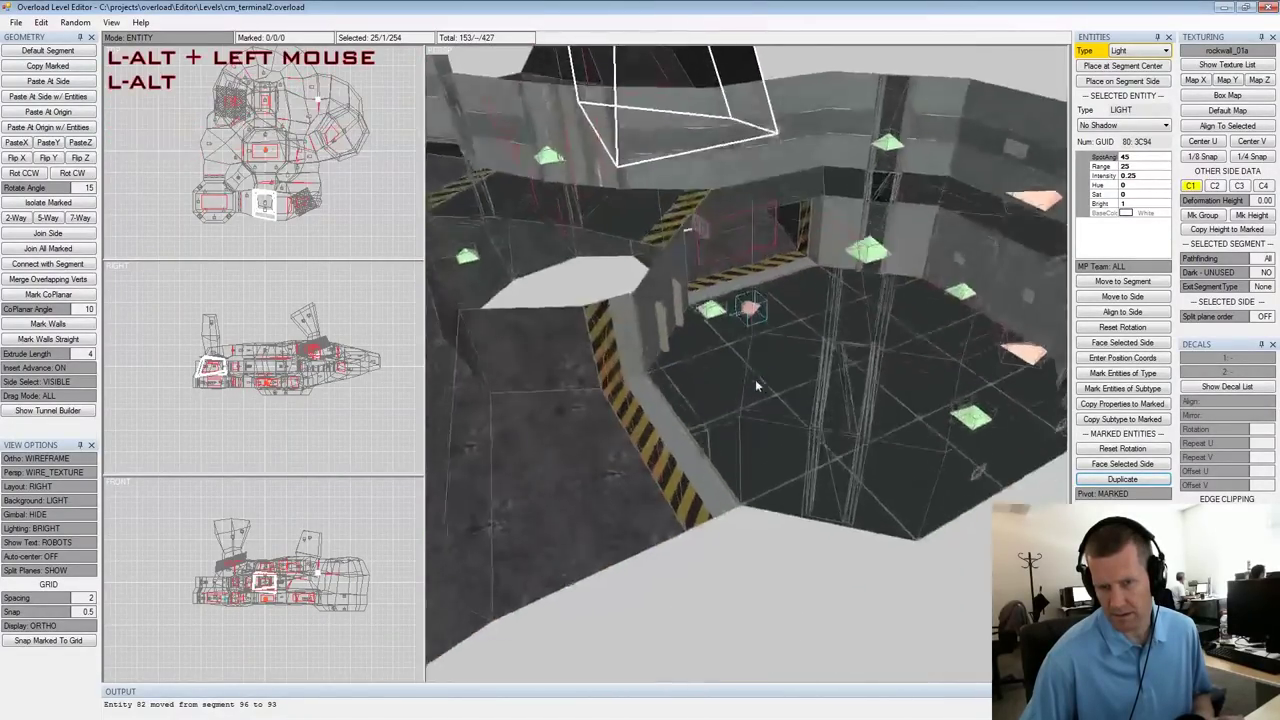
{"action": "middle_click_drag", "start_coordinate": [755, 382], "coordinate": [732, 433], "text": "alt"}
{"action": "scroll", "coordinate": [732, 433], "scroll_direction": "up", "scroll_amount": 2, "text": "alt"}
{"action": "left_click_drag", "start_coordinate": [732, 433], "coordinate": [744, 371], "text": "alt"}
{"action": "right_click_drag", "start_coordinate": [743, 370], "coordinate": [740, 343]}
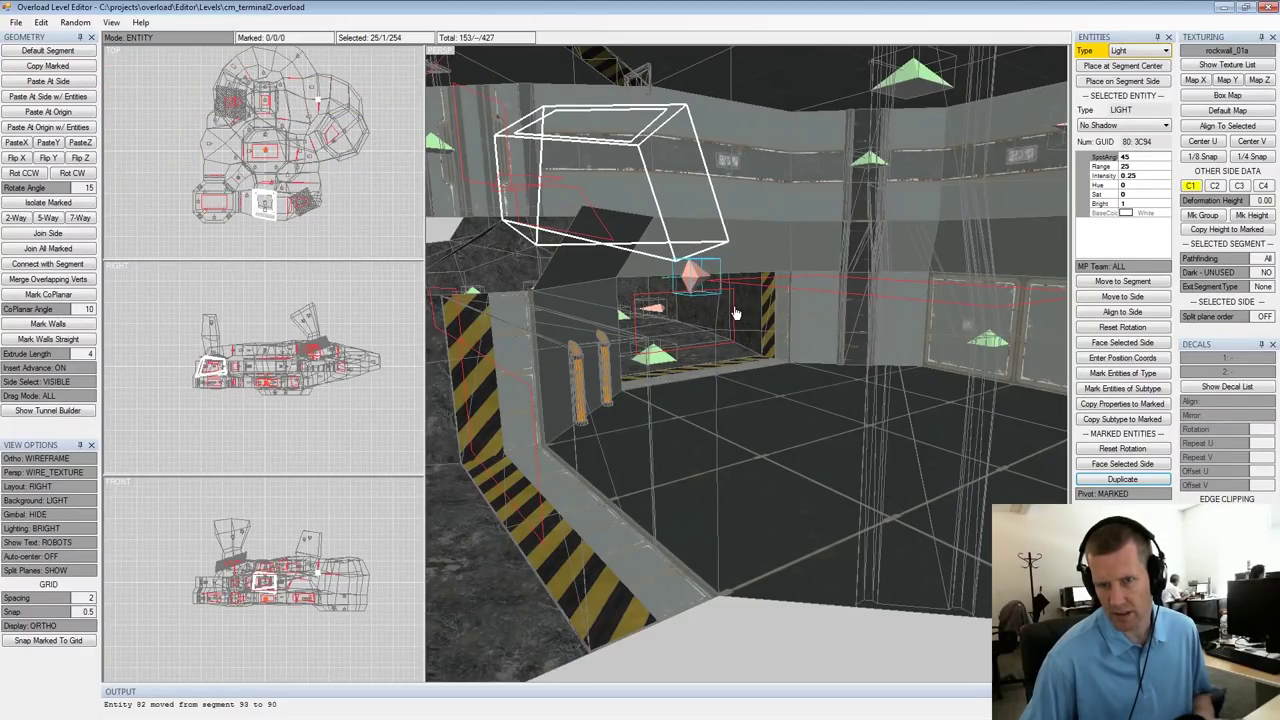
{"action": "left_click_drag", "start_coordinate": [745, 301], "coordinate": [728, 397], "text": "alt"}
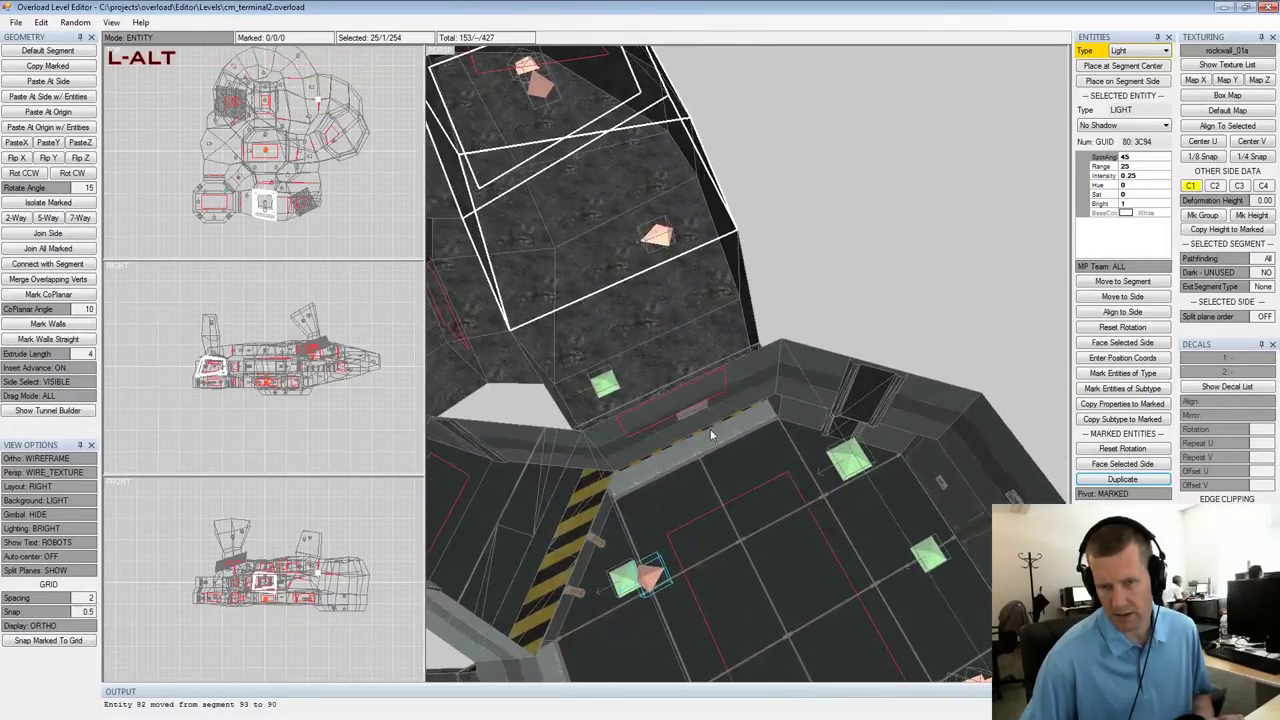
{"action": "right_click_drag", "start_coordinate": [711, 429], "coordinate": [703, 438]}
Set the selected No Shadow light's intensity to 0.5 and its range to 20
{"action": "left_click", "coordinate": [1135, 176]}
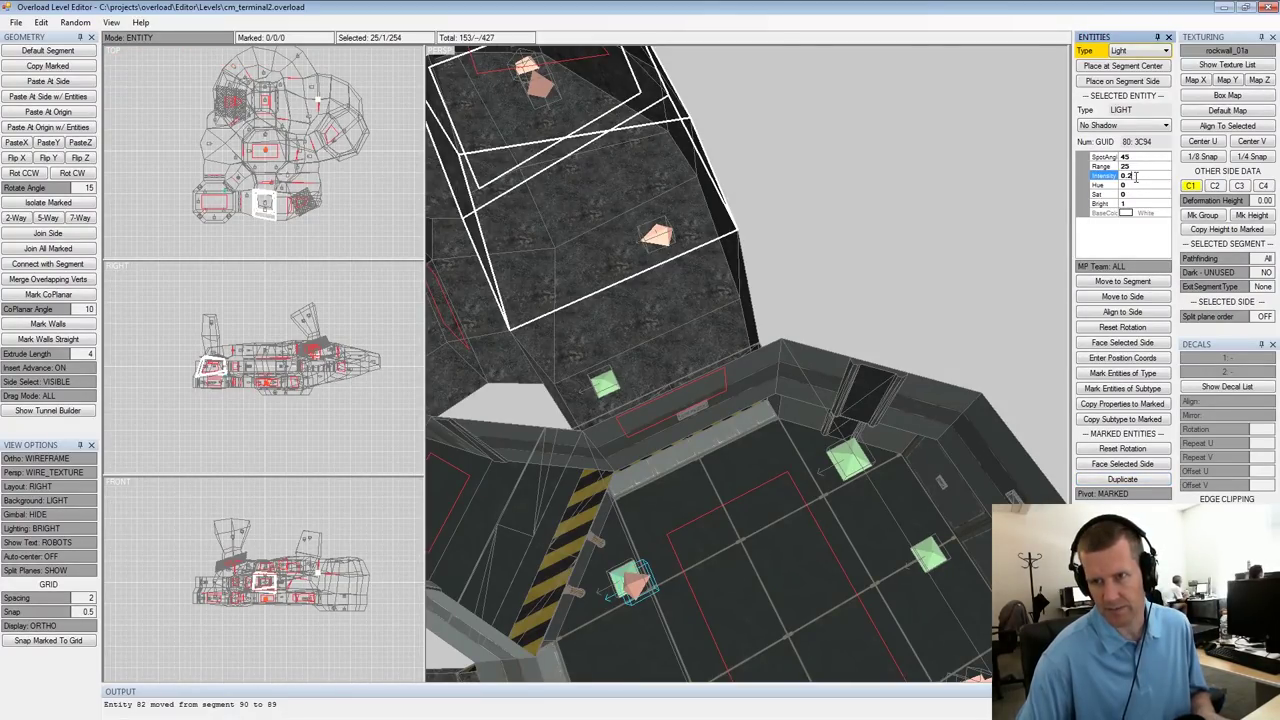
{"action": "key", "text": "BackSpace"}
{"action": "type", "text": "5"}
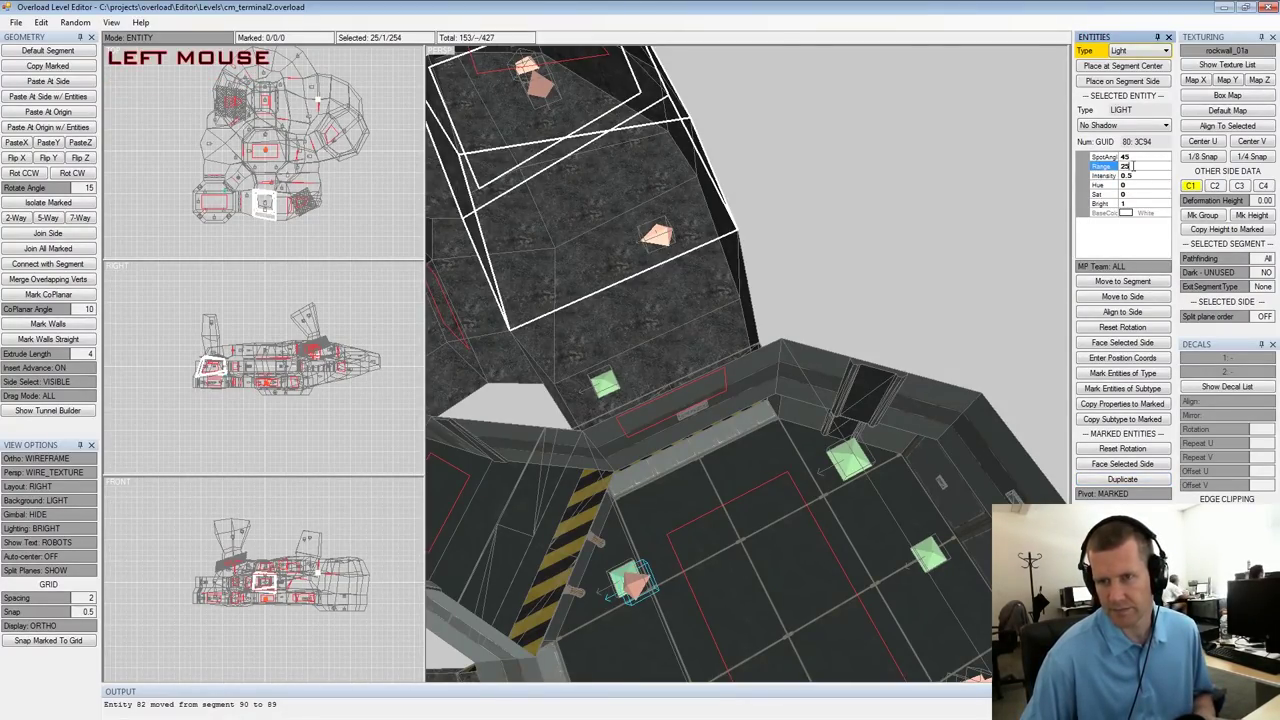
{"action": "type", "text": "20"}
Mark all light entities and examine their distribution across the shafts, rooms, cave and lava area
{"action": "left_click_drag", "start_coordinate": [753, 432], "coordinate": [689, 426], "text": "alt"}
{"action": "middle_click_drag", "start_coordinate": [689, 426], "coordinate": [768, 468], "text": "alt"}
{"action": "scroll", "coordinate": [768, 468], "scroll_direction": "down", "scroll_amount": 4, "text": "alt"}
{"action": "left_click_drag", "start_coordinate": [768, 469], "coordinate": [845, 493]}
{"action": "middle_click_drag", "start_coordinate": [745, 414], "coordinate": [786, 449], "text": "alt"}
{"action": "scroll", "coordinate": [786, 449], "scroll_direction": "down", "scroll_amount": 5, "text": "alt"}
{"action": "left_click_drag", "start_coordinate": [786, 449], "coordinate": [758, 392], "text": "alt"}
{"action": "scroll", "coordinate": [641, 421], "scroll_direction": "up", "scroll_amount": 2, "text": "alt"}
{"action": "middle_click_drag", "start_coordinate": [758, 392], "coordinate": [795, 345], "text": "alt"}
{"action": "left_click_drag", "start_coordinate": [795, 345], "coordinate": [773, 366], "text": "alt"}
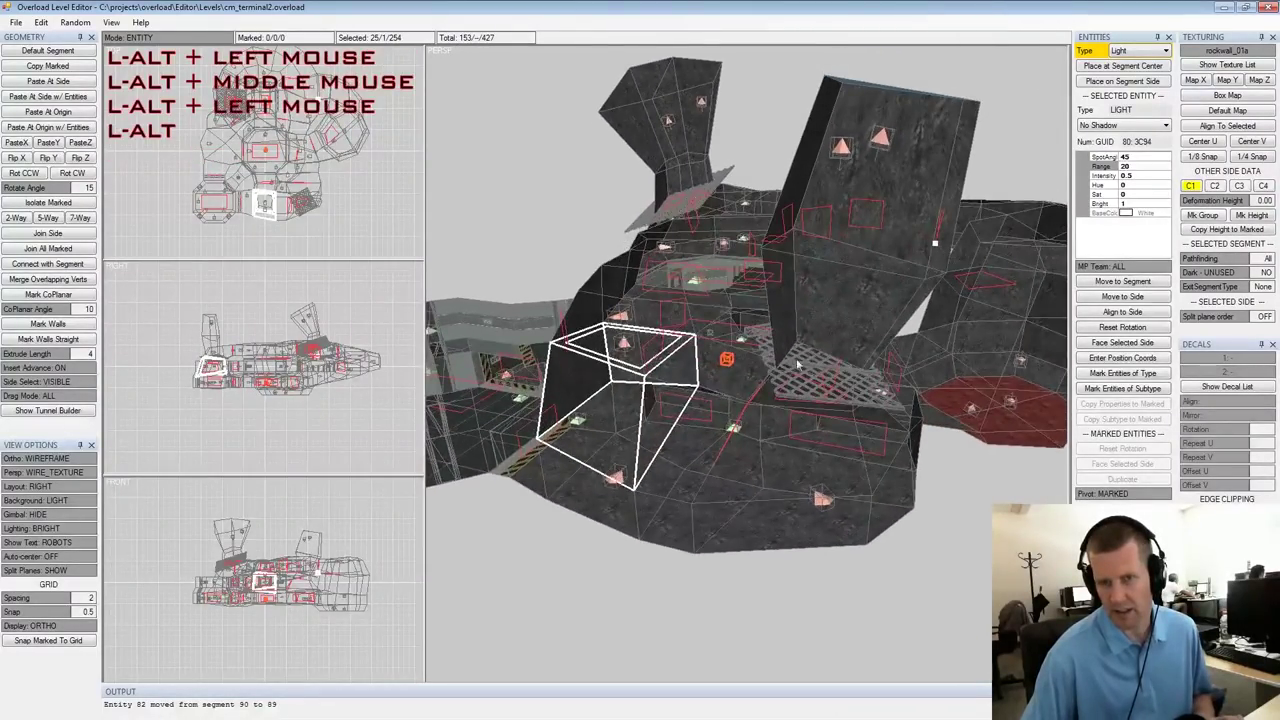
{"action": "left_click", "coordinate": [1125, 375]}
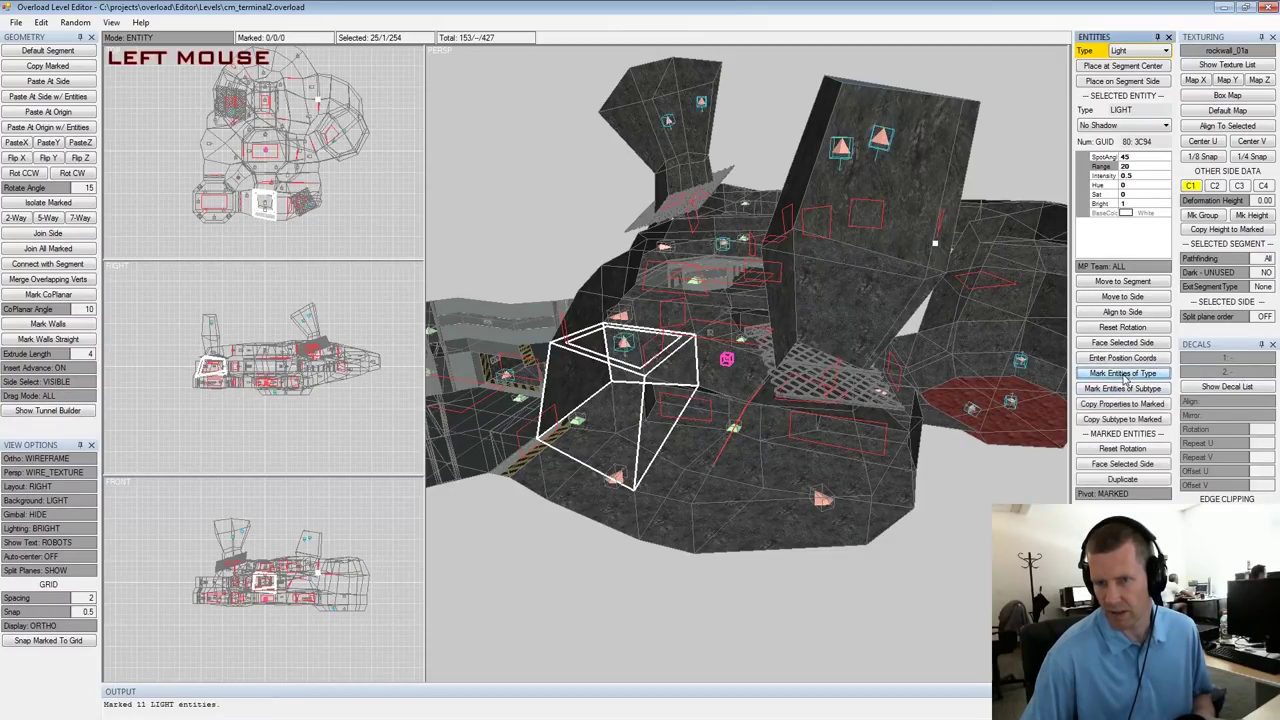
{"action": "left_click_drag", "start_coordinate": [790, 368], "coordinate": [905, 388], "text": "alt"}
{"action": "middle_click_drag", "start_coordinate": [905, 388], "coordinate": [894, 302], "text": "alt"}
{"action": "left_click_drag", "start_coordinate": [894, 302], "coordinate": [856, 370], "text": "alt"}
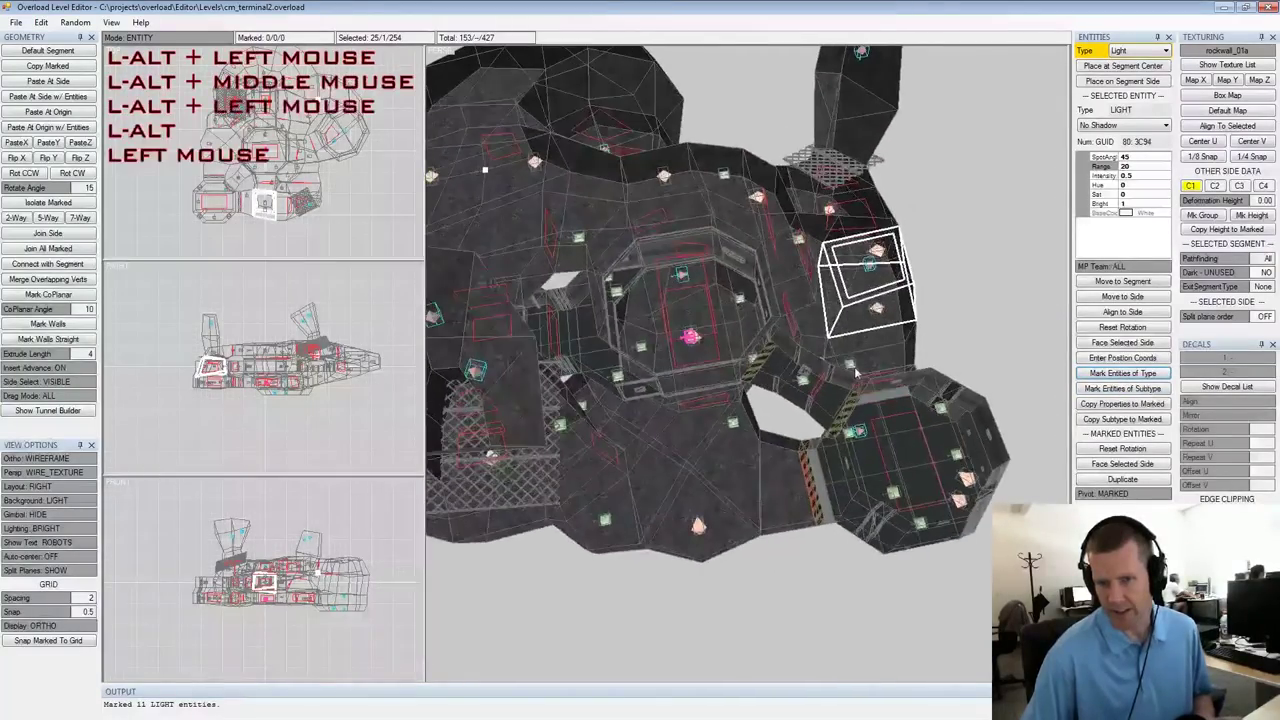
{"action": "middle_click_drag", "start_coordinate": [856, 370], "coordinate": [929, 366], "text": "alt"}
{"action": "scroll", "coordinate": [832, 370], "scroll_direction": "up", "scroll_amount": 3, "text": "alt"}
{"action": "left_click_drag", "start_coordinate": [828, 354], "coordinate": [906, 324], "text": "alt"}
{"action": "middle_click_drag", "start_coordinate": [906, 321], "coordinate": [878, 358], "text": "alt"}
{"action": "left_click_drag", "start_coordinate": [878, 358], "coordinate": [898, 342], "text": "alt"}
{"action": "middle_click_drag", "start_coordinate": [898, 342], "coordinate": [872, 328], "text": "alt"}
{"action": "left_click_drag", "start_coordinate": [872, 328], "coordinate": [708, 342], "text": "alt"}
{"action": "middle_click_drag", "start_coordinate": [708, 342], "coordinate": [772, 318], "text": "alt"}
{"action": "left_click_drag", "start_coordinate": [772, 318], "coordinate": [811, 338], "text": "alt"}
{"action": "middle_click_drag", "start_coordinate": [811, 338], "coordinate": [894, 332], "text": "alt"}
{"action": "left_click_drag", "start_coordinate": [894, 332], "coordinate": [950, 295], "text": "alt"}
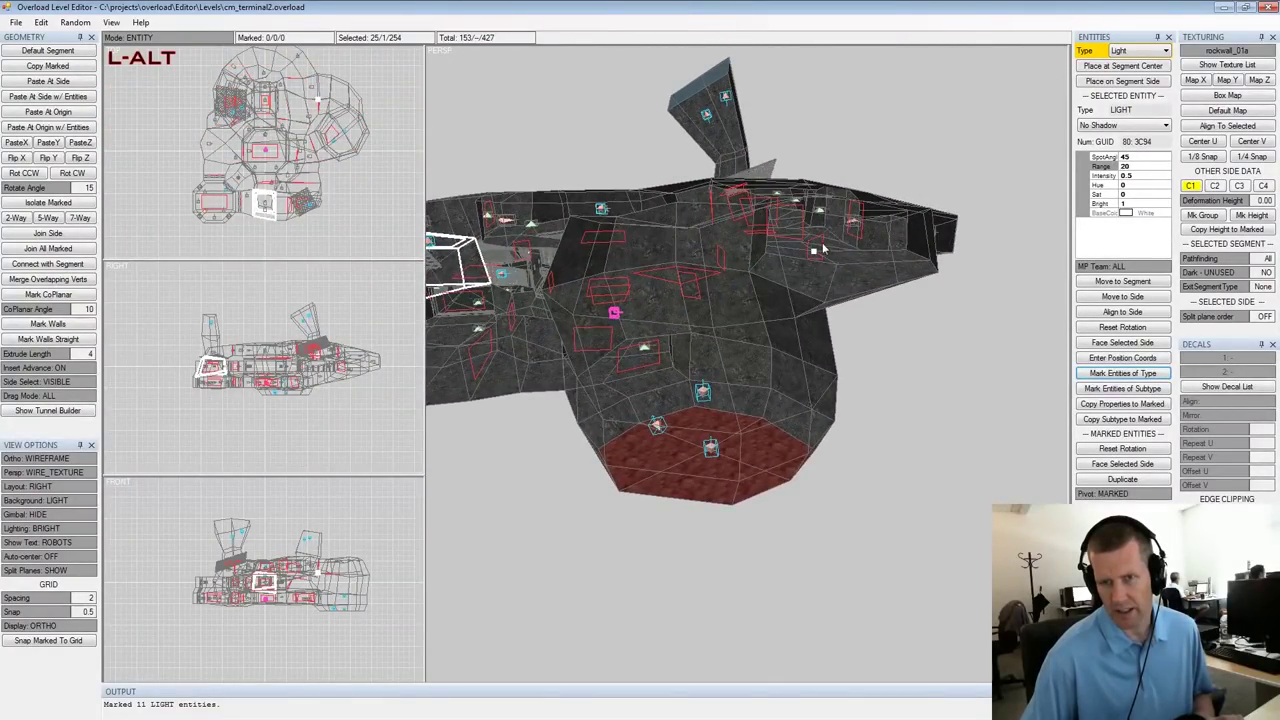
{"action": "left_click_drag", "start_coordinate": [862, 241], "coordinate": [795, 276], "text": "alt"}
{"action": "left_click_drag", "start_coordinate": [693, 335], "coordinate": [704, 304], "text": "alt"}
{"action": "left_click_drag", "start_coordinate": [846, 208], "coordinate": [752, 240], "text": "alt"}
{"action": "middle_click_drag", "start_coordinate": [752, 240], "coordinate": [748, 308], "text": "alt"}
{"action": "scroll", "coordinate": [748, 308], "scroll_direction": "up", "scroll_amount": 4, "text": "alt"}
{"action": "left_click_drag", "start_coordinate": [748, 308], "coordinate": [762, 234], "text": "alt"}
{"action": "left_click_drag", "start_coordinate": [622, 272], "coordinate": [631, 297], "text": "alt"}
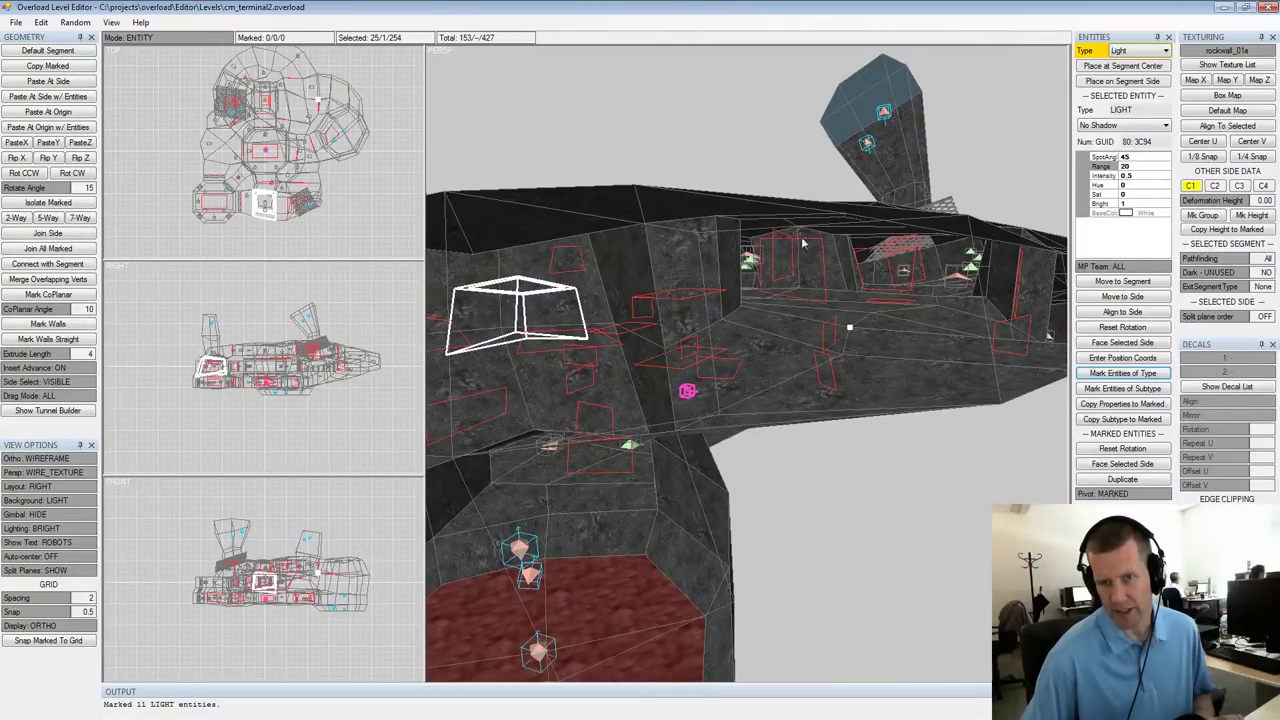
{"action": "left_click_drag", "start_coordinate": [812, 237], "coordinate": [830, 290], "text": "alt"}
{"action": "middle_click_drag", "start_coordinate": [830, 290], "coordinate": [855, 340], "text": "alt"}
{"action": "scroll", "coordinate": [855, 340], "scroll_direction": "down", "scroll_amount": 2, "text": "alt"}
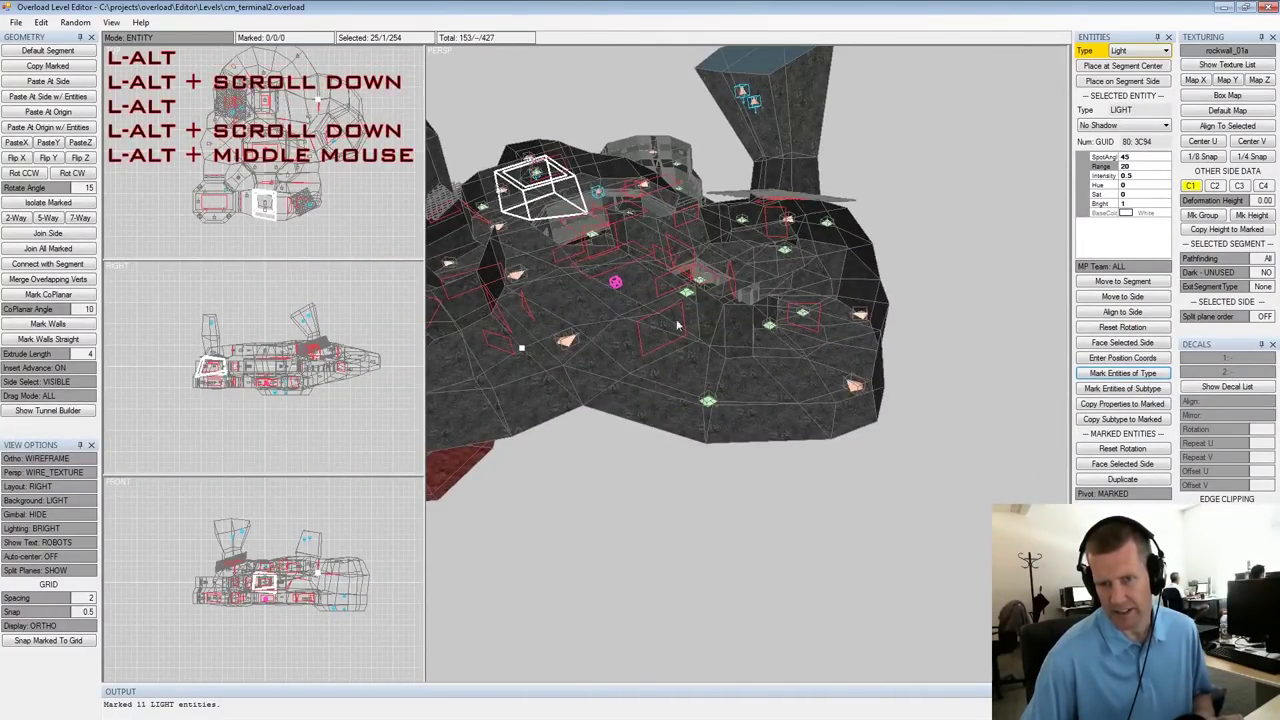
{"action": "left_click_drag", "start_coordinate": [700, 336], "coordinate": [722, 448], "text": "alt"}
{"action": "middle_click_drag", "start_coordinate": [722, 448], "coordinate": [765, 372], "text": "alt"}
{"action": "scroll", "coordinate": [765, 372], "scroll_direction": "down", "scroll_amount": 1, "text": "alt"}
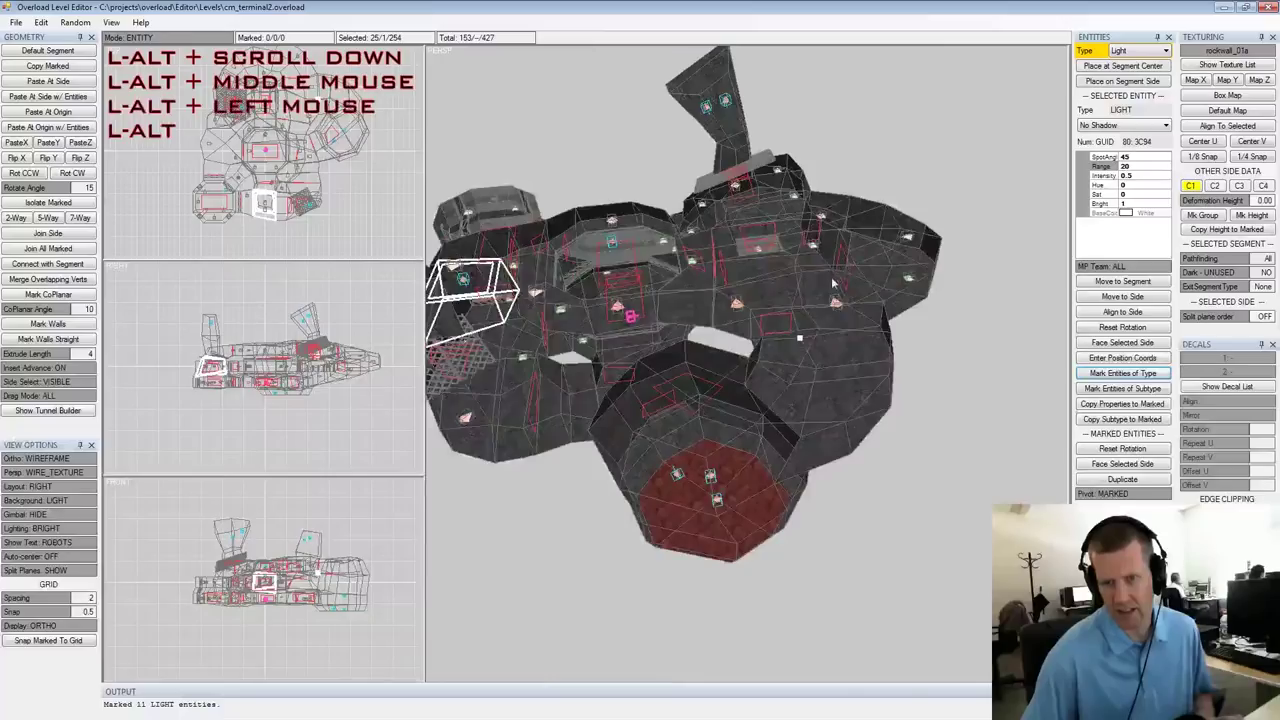
{"action": "left_click_drag", "start_coordinate": [765, 372], "coordinate": [740, 464], "text": "alt"}
{"action": "middle_click_drag", "start_coordinate": [740, 464], "coordinate": [774, 419], "text": "alt"}
{"action": "left_click_drag", "start_coordinate": [773, 414], "coordinate": [756, 334], "text": "alt"}
{"action": "scroll", "coordinate": [766, 354], "scroll_direction": "up", "scroll_amount": 2, "text": "alt"}
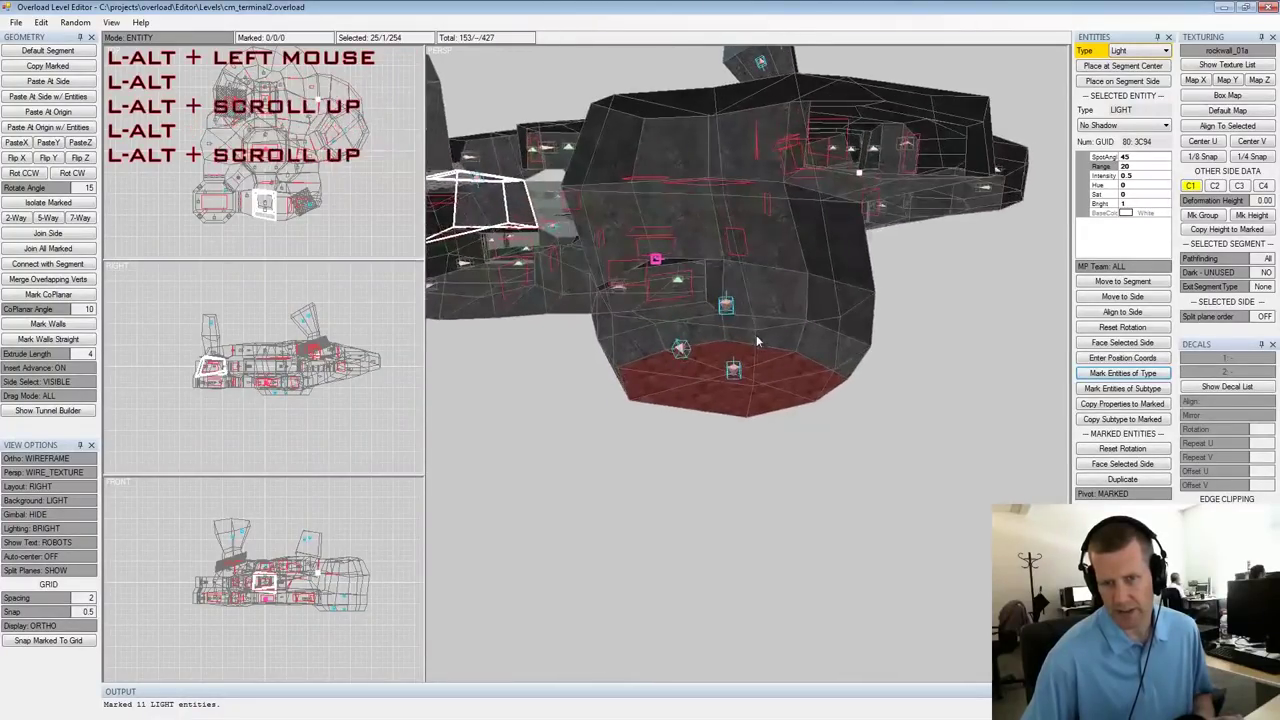
Unmark everything, duplicate the orange-red Spot No Shadow light above the lava, and move the copy up to the opposite side of the chamber
{"action": "left_click", "coordinate": [730, 371], "text": "shift"}
{"action": "key", "text": "shift+space"}
{"action": "left_click", "coordinate": [731, 371]}
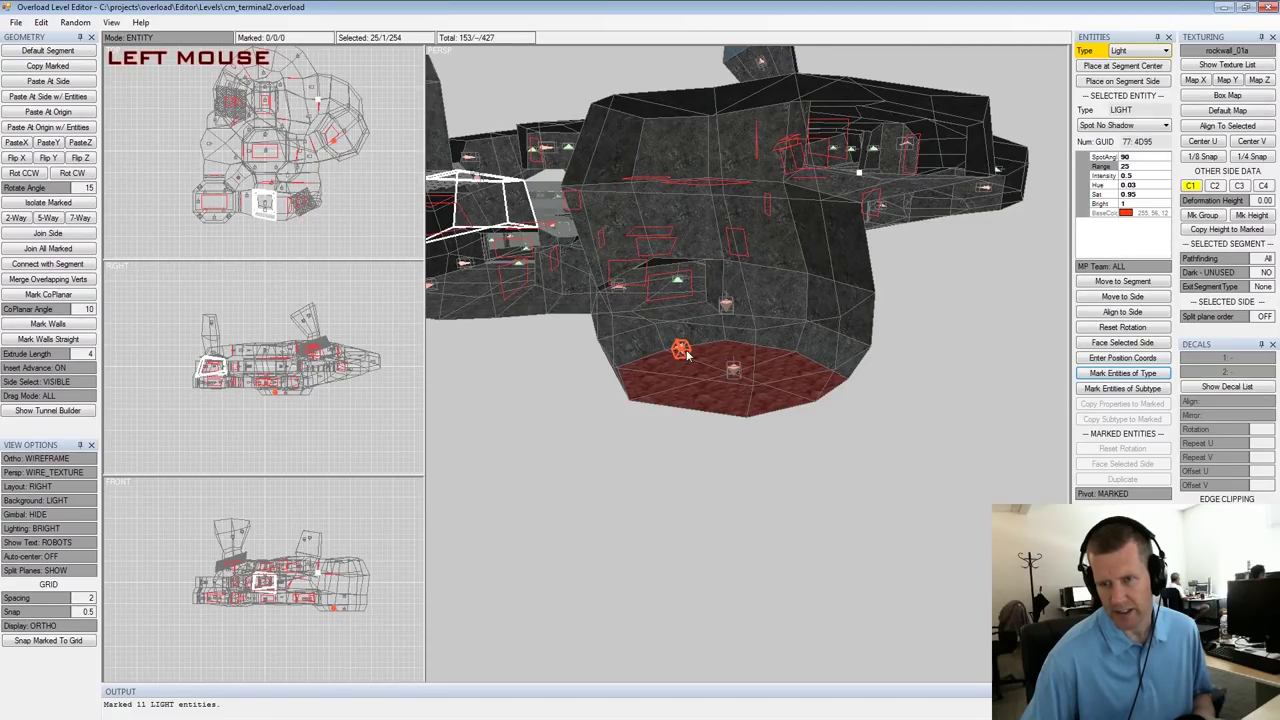
{"action": "key", "text": "space"}
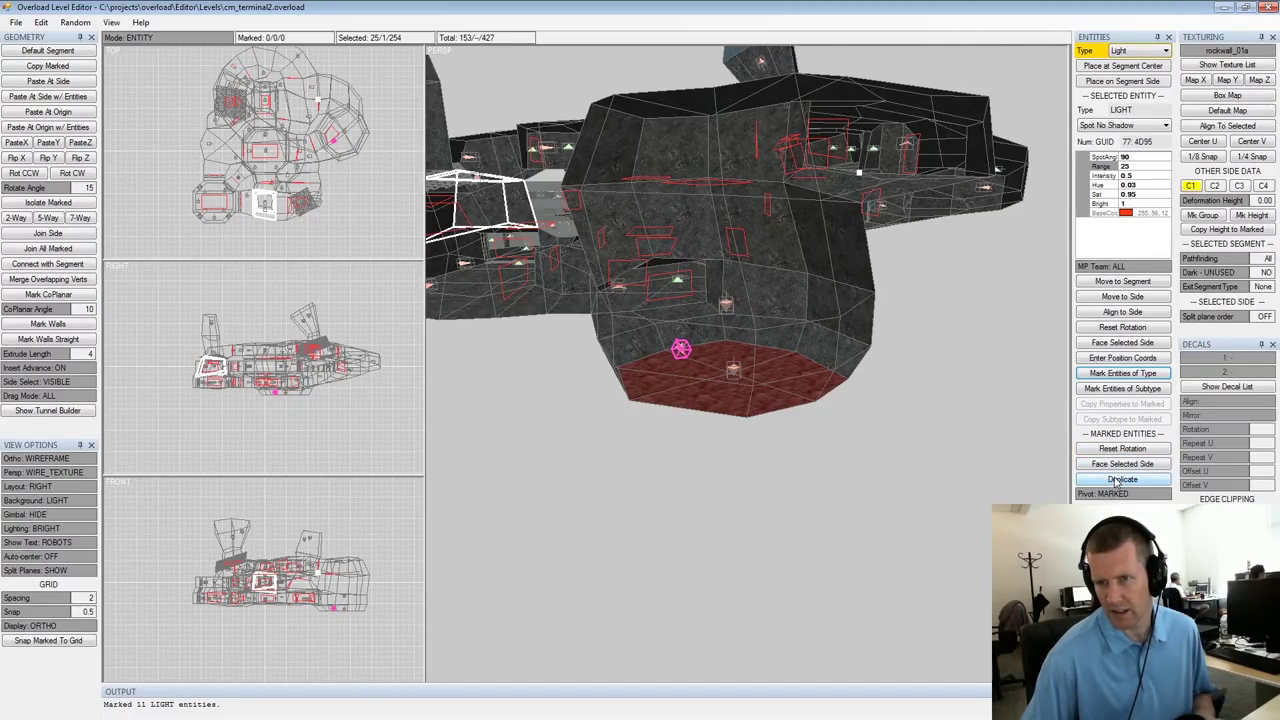
{"action": "left_click", "coordinate": [1116, 481]}
{"action": "right_click_drag", "start_coordinate": [810, 342], "coordinate": [850, 271]}
{"action": "left_click_drag", "start_coordinate": [850, 271], "coordinate": [830, 308], "text": "alt"}
{"action": "right_click_drag", "start_coordinate": [830, 313], "coordinate": [812, 384], "text": "alt"}
{"action": "scroll", "coordinate": [815, 382], "scroll_direction": "down", "scroll_amount": 3}
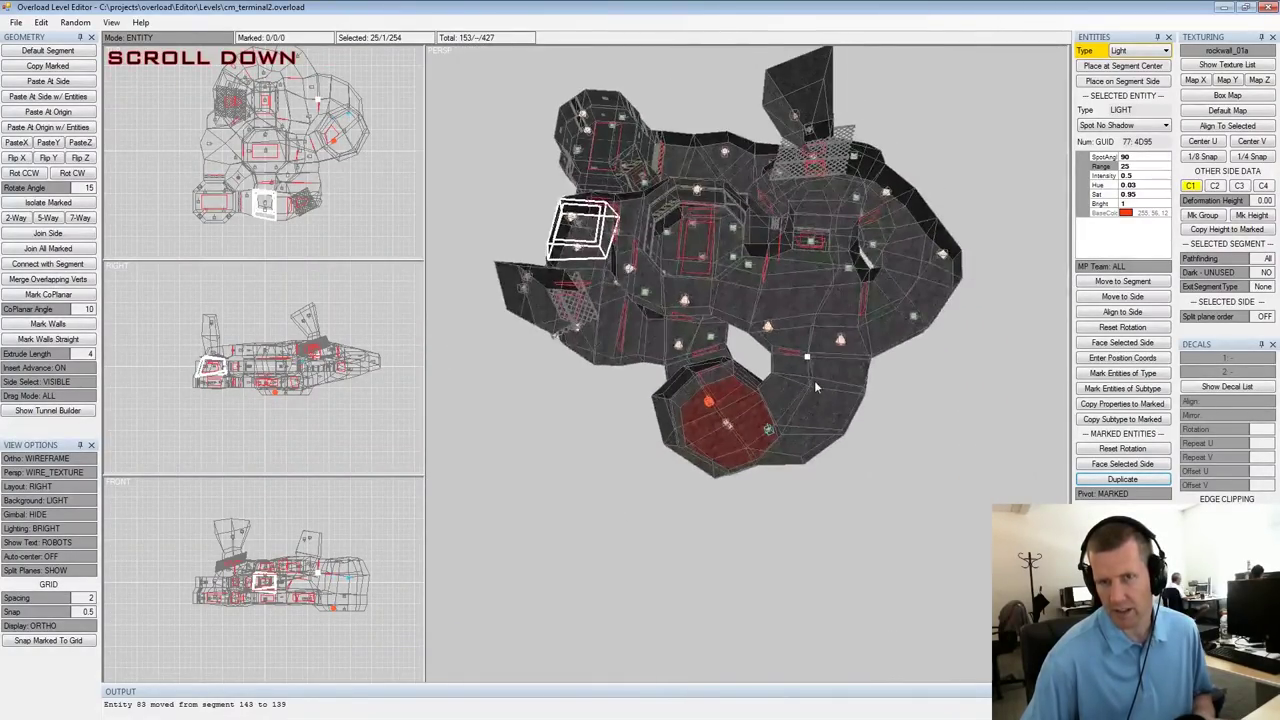
Shift the copied orange-red spot light slightly sideways along the upper wall of the lava chamber
{"action": "scroll", "coordinate": [814, 380], "scroll_direction": "up", "scroll_amount": 1}
{"action": "left_click_drag", "start_coordinate": [814, 380], "coordinate": [786, 272], "text": "alt"}
{"action": "scroll", "coordinate": [801, 359], "scroll_direction": "up", "scroll_amount": 2, "text": "alt"}
{"action": "middle_click_drag", "start_coordinate": [779, 346], "coordinate": [766, 269], "text": "alt"}
{"action": "left_click_drag", "start_coordinate": [766, 269], "coordinate": [760, 255], "text": "alt"}
{"action": "right_click_drag", "start_coordinate": [760, 255], "coordinate": [739, 261]}
{"action": "middle_click_drag", "start_coordinate": [765, 240], "coordinate": [767, 262], "text": "alt"}
{"action": "left_click_drag", "start_coordinate": [767, 262], "coordinate": [747, 233], "text": "alt"}
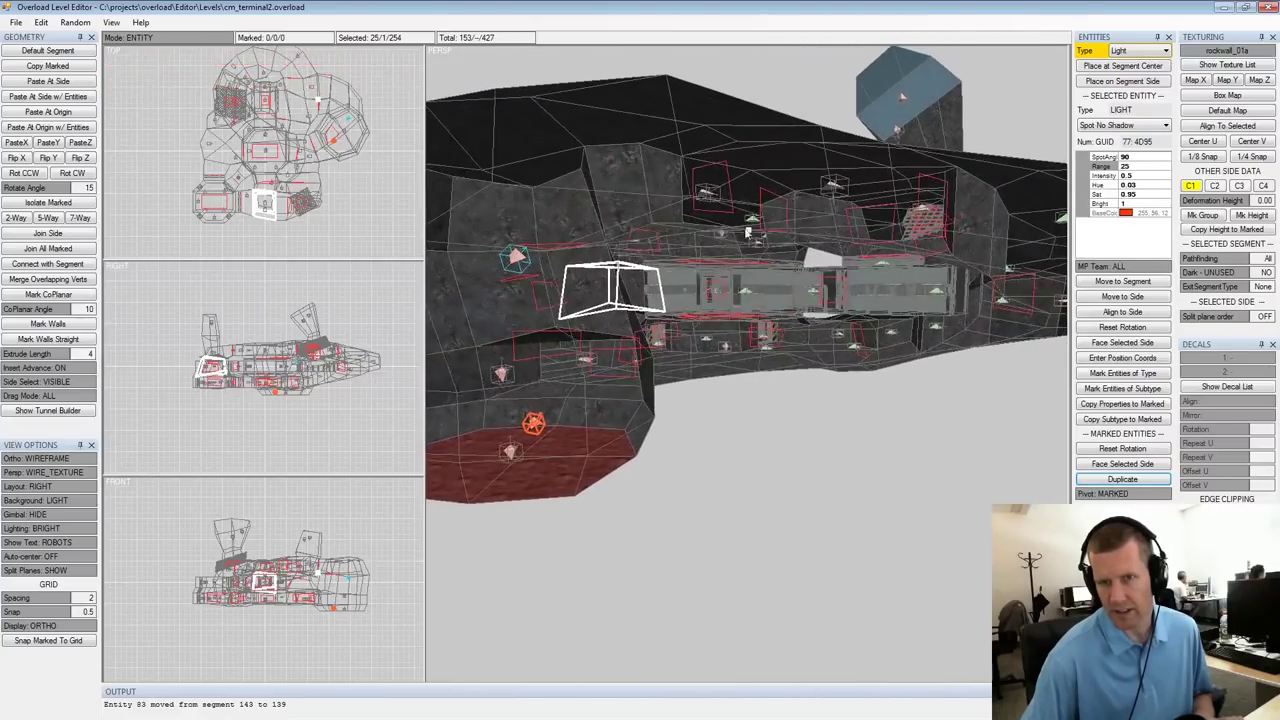
Turn the copied orange-red spot light to face a side of the cave segment beyond the lava chamber
{"action": "left_click", "coordinate": [864, 150]}
{"action": "left_click", "coordinate": [1113, 469]}
{"action": "left_click_drag", "start_coordinate": [690, 246], "coordinate": [866, 301], "text": "alt"}
{"action": "middle_click_drag", "start_coordinate": [865, 299], "coordinate": [752, 271], "text": "alt"}
{"action": "mouse_move", "coordinate": [752, 271]}
{"action": "left_mouse_down", "text": "alt"}
{"action": "mouse_move", "coordinate": [767, 300]}
{"action": "mouse_move", "coordinate": [763, 285]}
{"action": "left_mouse_up", "text": "alt"}
{"action": "key", "text": "shift+space"}
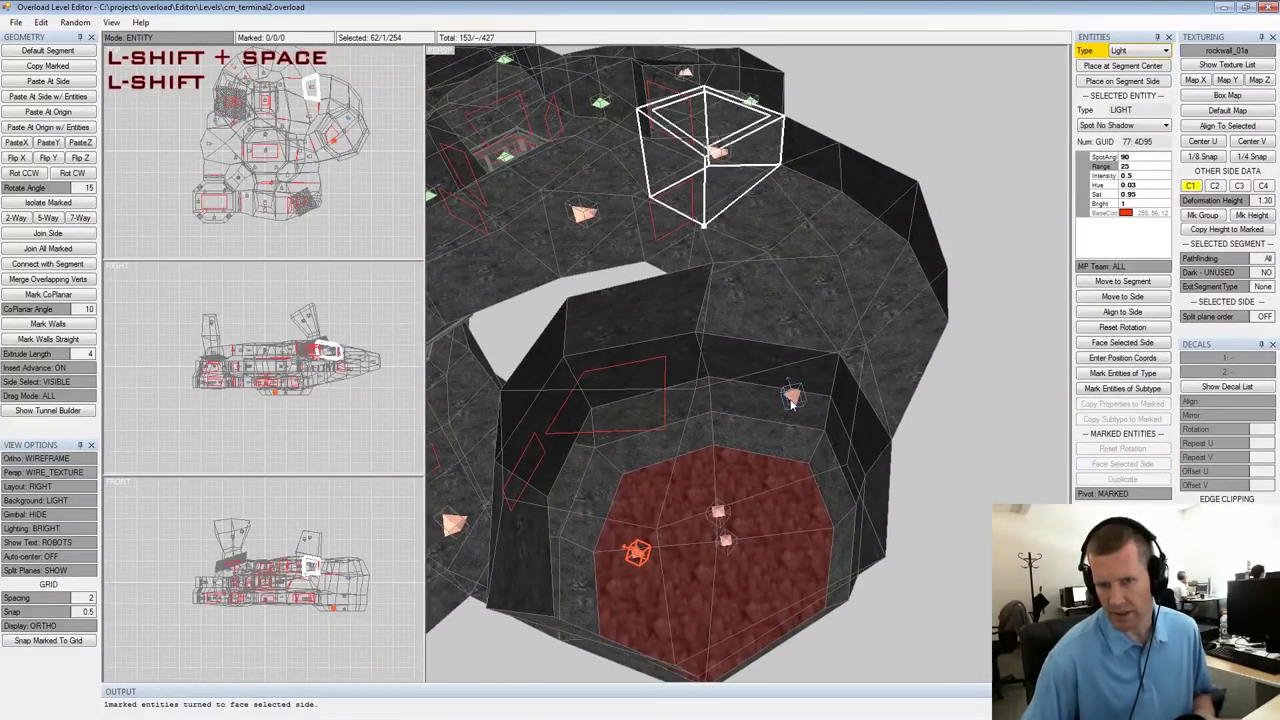
Select and mark the copied orange-red spot light and adjust its horizontal aim
{"action": "left_click", "coordinate": [790, 397]}
{"action": "key", "text": "ctrl+KP_6"}
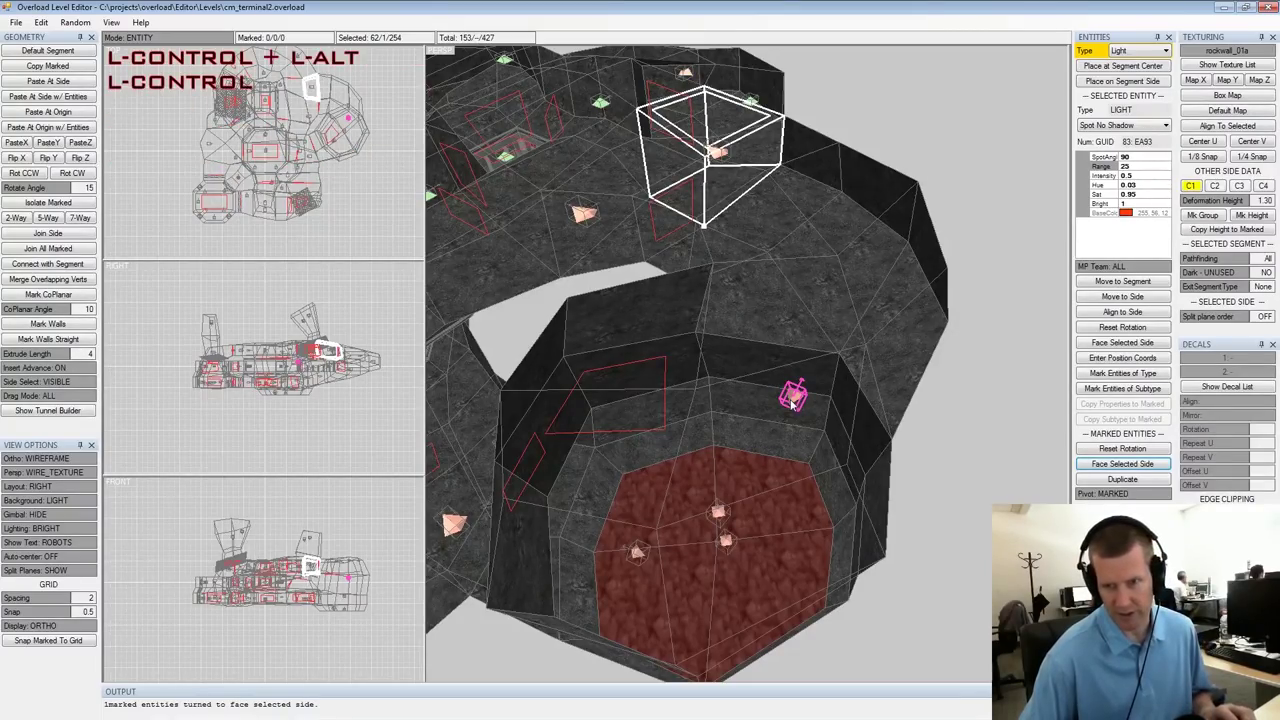
{"action": "key", "text": "ctrl+alt+KP_4"}
{"action": "key", "text": "shift+space"}
Adjust the vertical tilt of the copied orange-red spot light towards the cave opening and unmark it
{"action": "left_click_drag", "start_coordinate": [792, 404], "coordinate": [708, 351], "text": "alt"}
{"action": "middle_click_drag", "start_coordinate": [708, 351], "coordinate": [737, 383], "text": "alt"}
{"action": "left_click_drag", "start_coordinate": [735, 378], "coordinate": [730, 350], "text": "alt"}
{"action": "key", "text": "space"}
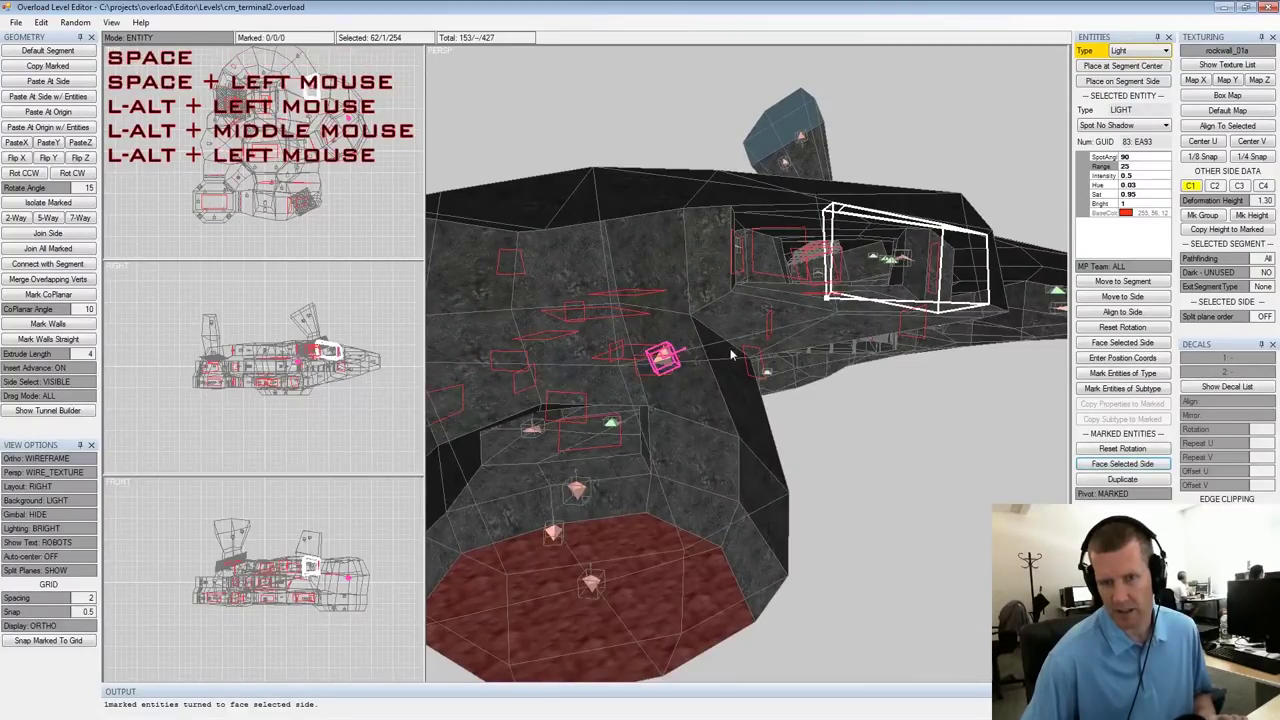
{"action": "key", "text": "ctrl+Down"}
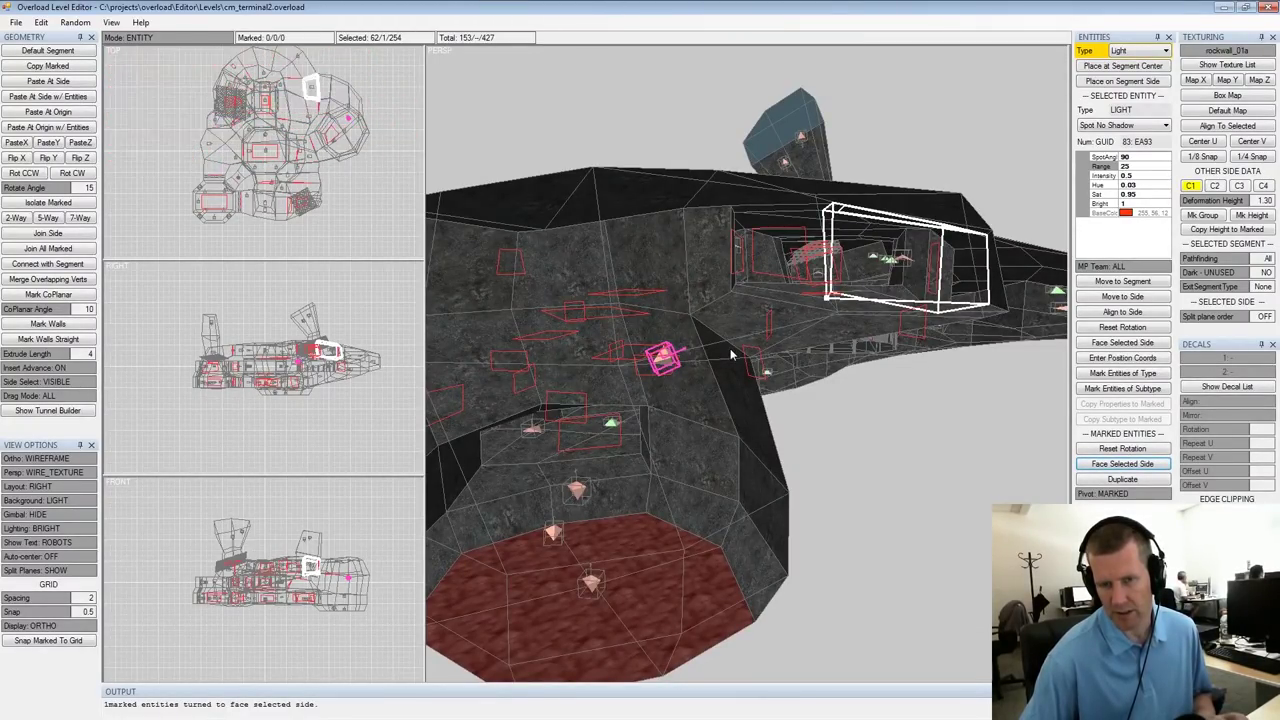
{"action": "key", "text": "ctrl+alt+KP_2"}
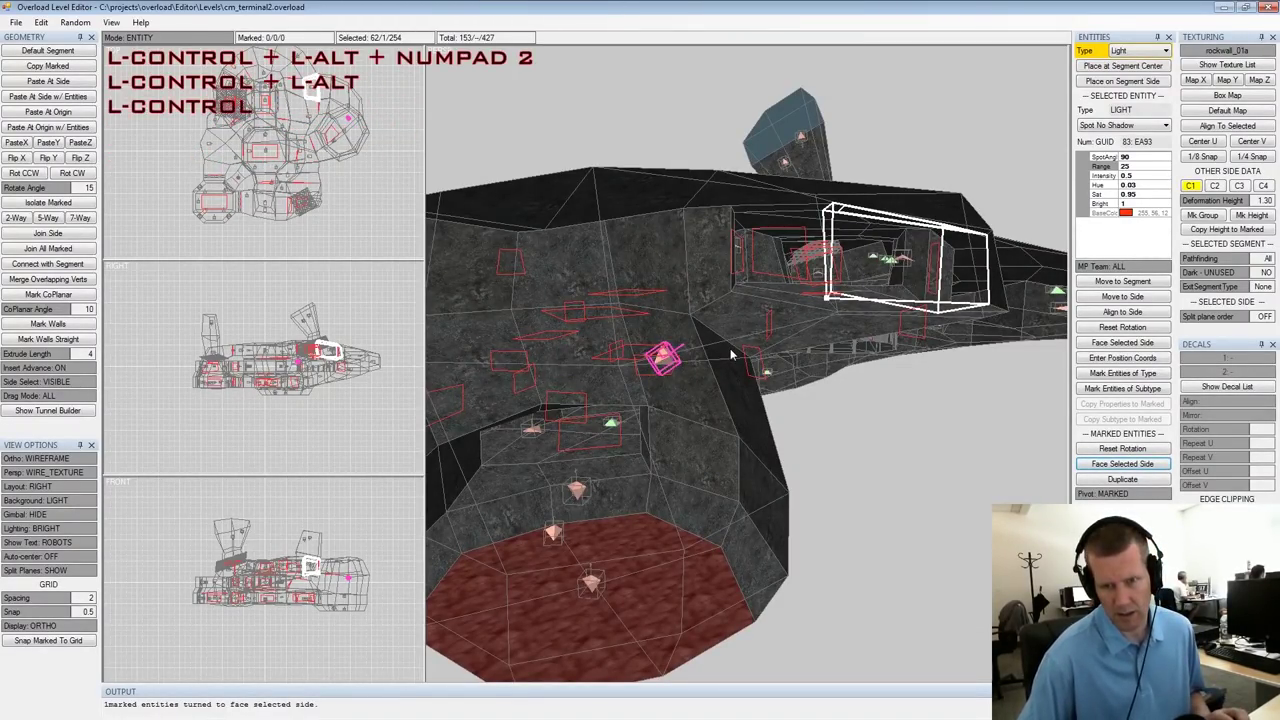
{"action": "left_click_drag", "start_coordinate": [731, 354], "coordinate": [814, 329], "text": "alt"}
{"action": "key", "text": "ctrl+alt+KP_2"}
{"action": "key", "text": "alt+shift+KP_2"}
{"action": "key", "text": "shift+space"}
{"action": "key", "text": "alt+space"}
Duplicate the white Spot No Shadow light in the tall shaft above the grating and move the copy out over the large cave
{"action": "left_click_drag", "start_coordinate": [814, 327], "coordinate": [764, 322], "text": "alt"}
{"action": "left_click_drag", "start_coordinate": [746, 258], "coordinate": [771, 208], "text": "alt"}
{"action": "left_click_drag", "start_coordinate": [934, 227], "coordinate": [975, 262], "text": "alt"}
{"action": "middle_click_drag", "start_coordinate": [975, 262], "coordinate": [868, 268], "text": "alt"}
{"action": "left_click_drag", "start_coordinate": [868, 268], "coordinate": [935, 275], "text": "alt"}
{"action": "middle_click_drag", "start_coordinate": [935, 275], "coordinate": [806, 278], "text": "alt"}
{"action": "left_click_drag", "start_coordinate": [806, 278], "coordinate": [727, 476], "text": "alt"}
{"action": "left_click_drag", "start_coordinate": [812, 195], "coordinate": [873, 207], "text": "alt"}
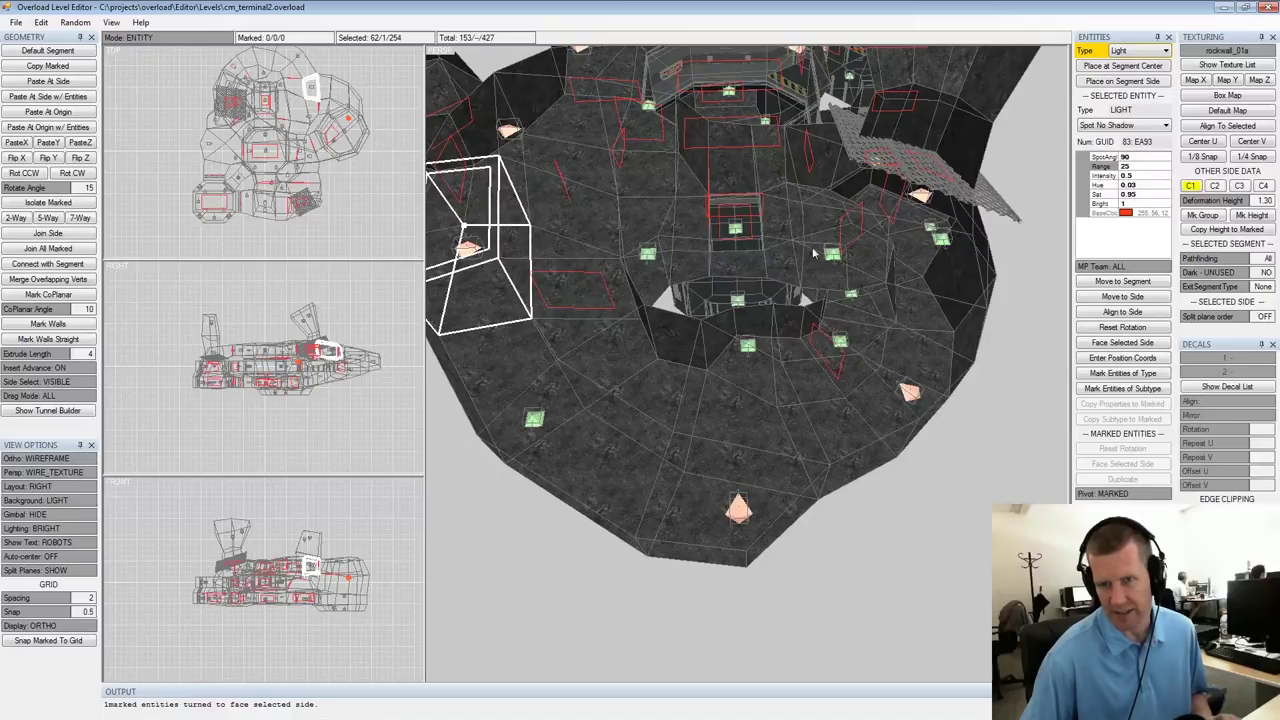
{"action": "left_click_drag", "start_coordinate": [804, 426], "coordinate": [800, 385], "text": "alt"}
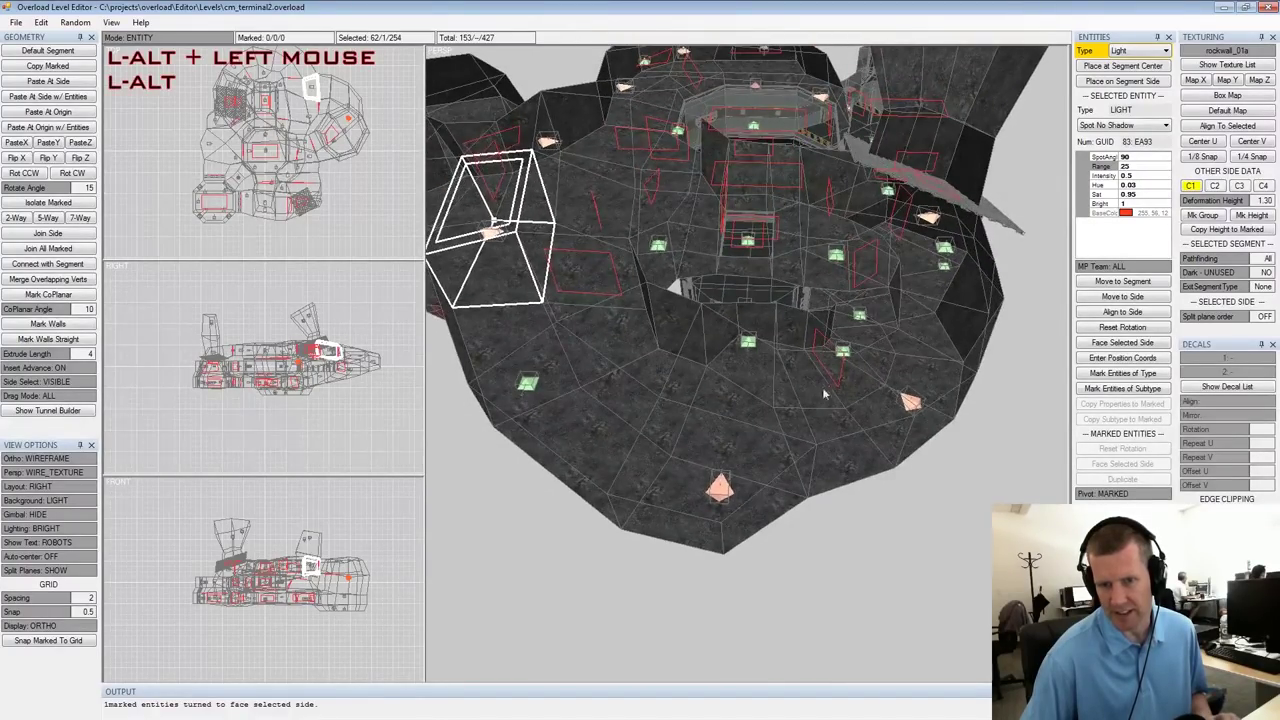
{"action": "left_click_drag", "start_coordinate": [886, 296], "coordinate": [885, 262], "text": "alt"}
{"action": "middle_click_drag", "start_coordinate": [885, 262], "coordinate": [860, 377], "text": "alt"}
{"action": "left_click", "coordinate": [829, 112]}
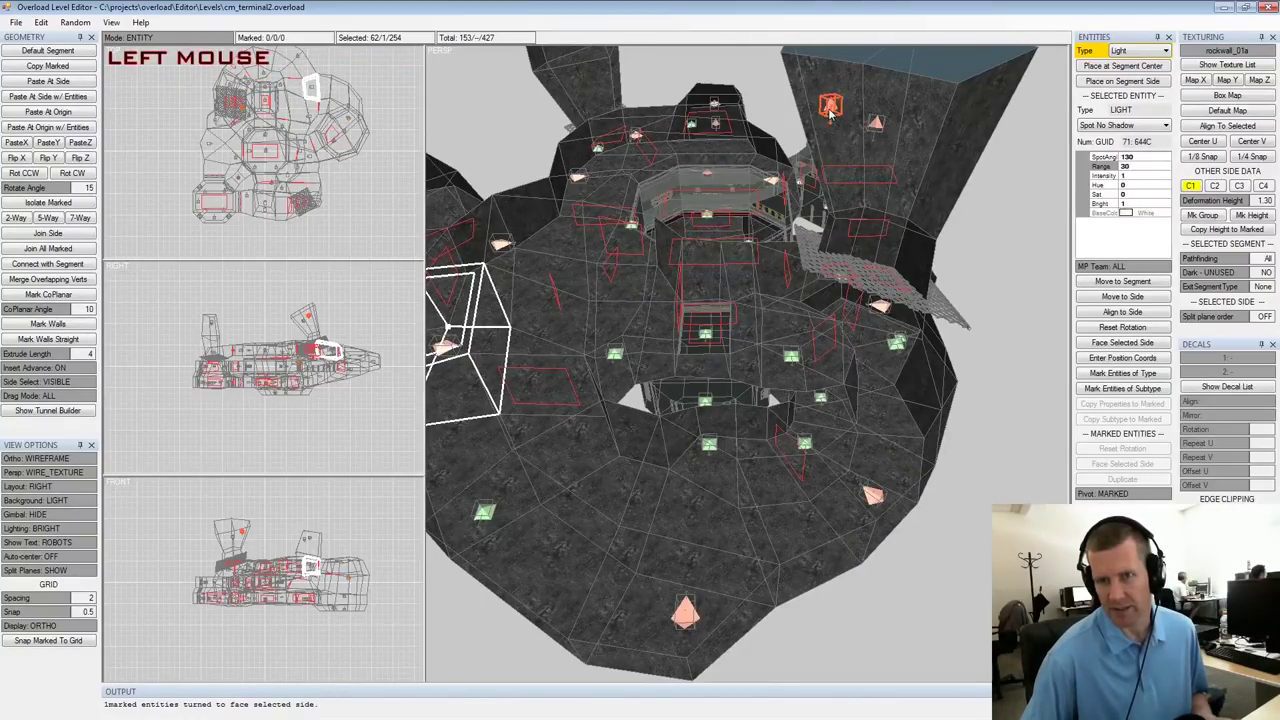
{"action": "key", "text": "space"}
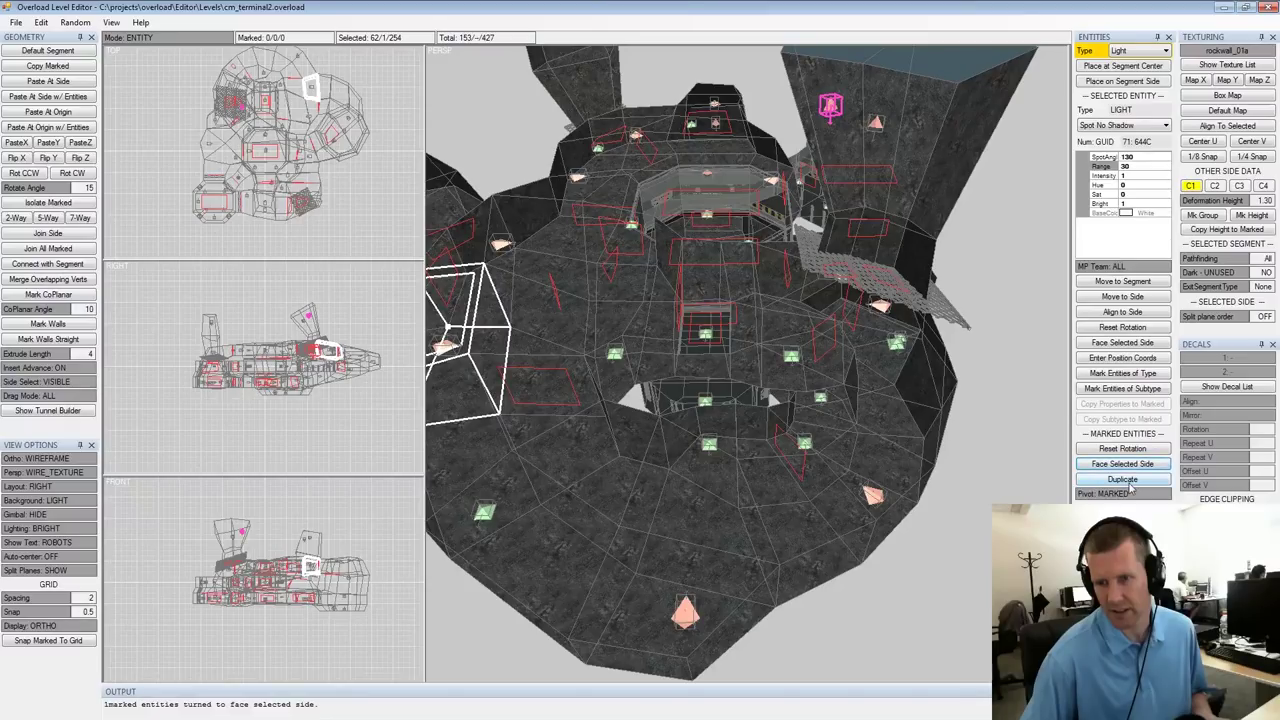
{"action": "left_click_drag", "start_coordinate": [735, 345], "coordinate": [768, 270], "text": "alt"}
{"action": "right_click", "coordinate": [771, 284]}
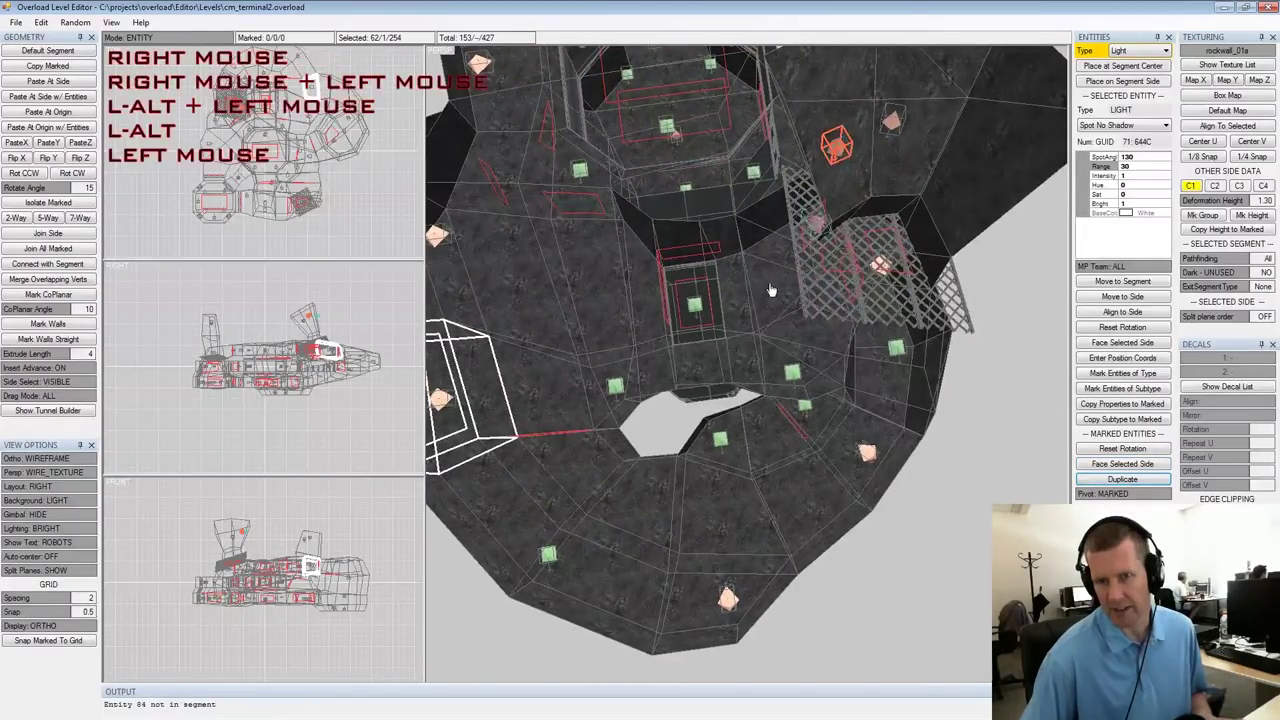
{"action": "right_click_drag", "start_coordinate": [690, 403], "coordinate": [675, 381]}
Adjust the height of the copied white spot light above the large cave, and select and mark the copy
{"action": "left_click_drag", "start_coordinate": [675, 381], "coordinate": [706, 243], "text": "alt"}
{"action": "middle_click_drag", "start_coordinate": [706, 243], "coordinate": [735, 254], "text": "alt"}
{"action": "scroll", "coordinate": [735, 254], "scroll_direction": "down", "scroll_amount": 2, "text": "alt"}
{"action": "left_click_drag", "start_coordinate": [734, 250], "coordinate": [735, 229], "text": "alt"}
{"action": "right_click_drag", "start_coordinate": [735, 229], "coordinate": [720, 261]}
{"action": "left_click", "coordinate": [708, 254]}
{"action": "key", "text": "space"}
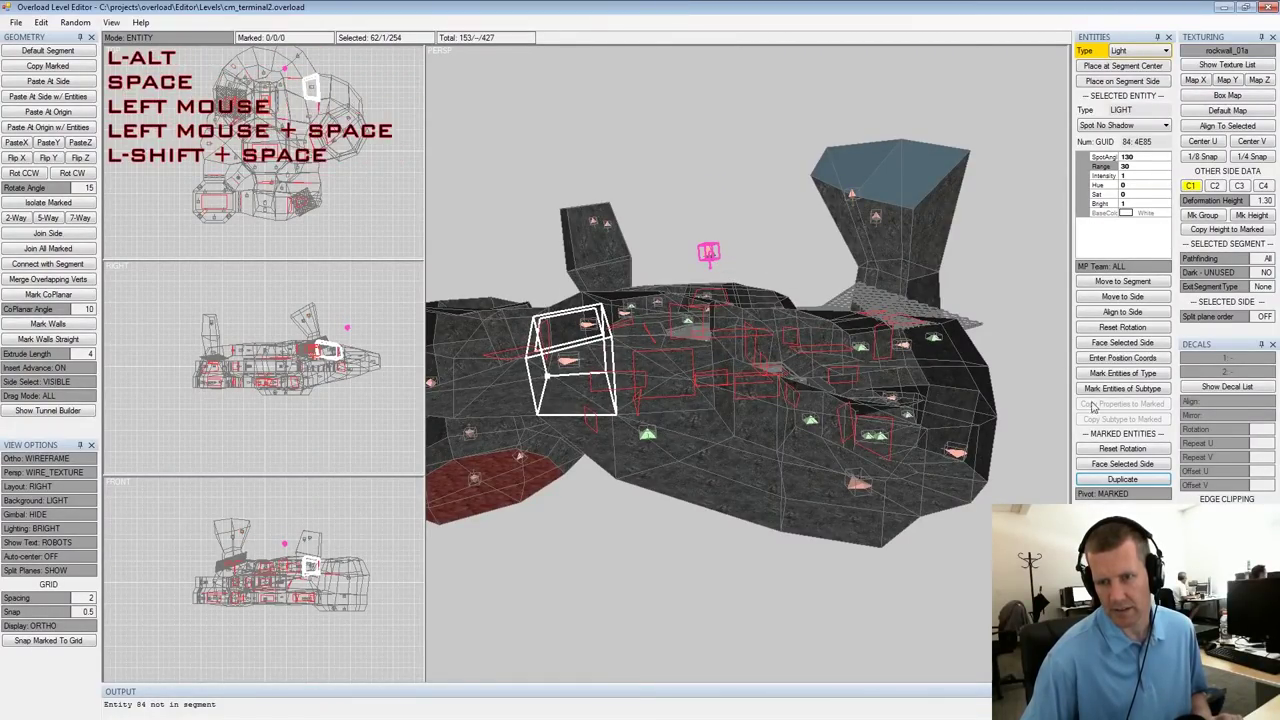
Reset the overhead spot light's rotation and rotate it to aim straight down at the large cave
{"action": "left_click", "coordinate": [1110, 450]}
{"action": "mouse_move", "coordinate": [755, 302]}
{"action": "left_mouse_down", "text": "alt"}
{"action": "mouse_move", "coordinate": [760, 337]}
{"action": "mouse_move", "coordinate": [616, 387]}
{"action": "mouse_move", "coordinate": [770, 311]}
{"action": "left_mouse_up", "text": "alt"}
{"action": "key", "text": "ctrl+KP_8"}
{"action": "key", "text": "ctrl+KP_8"}
{"action": "scroll", "coordinate": [748, 313], "scroll_direction": "up", "scroll_amount": 3, "text": "alt"}
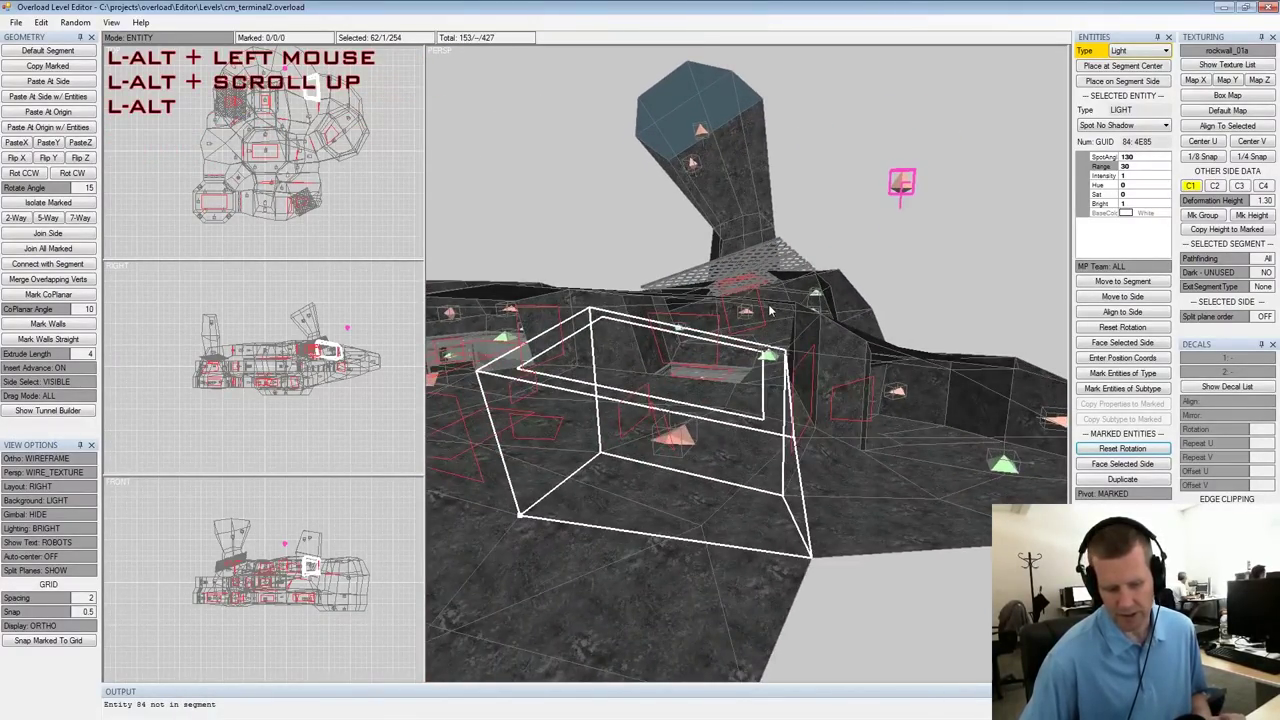
{"action": "left_click", "coordinate": [770, 312], "text": "ctrl"}
Set the overhead Spot No Shadow light's intensity to 0.25
{"action": "left_click_drag", "start_coordinate": [889, 303], "coordinate": [867, 270], "text": "alt"}
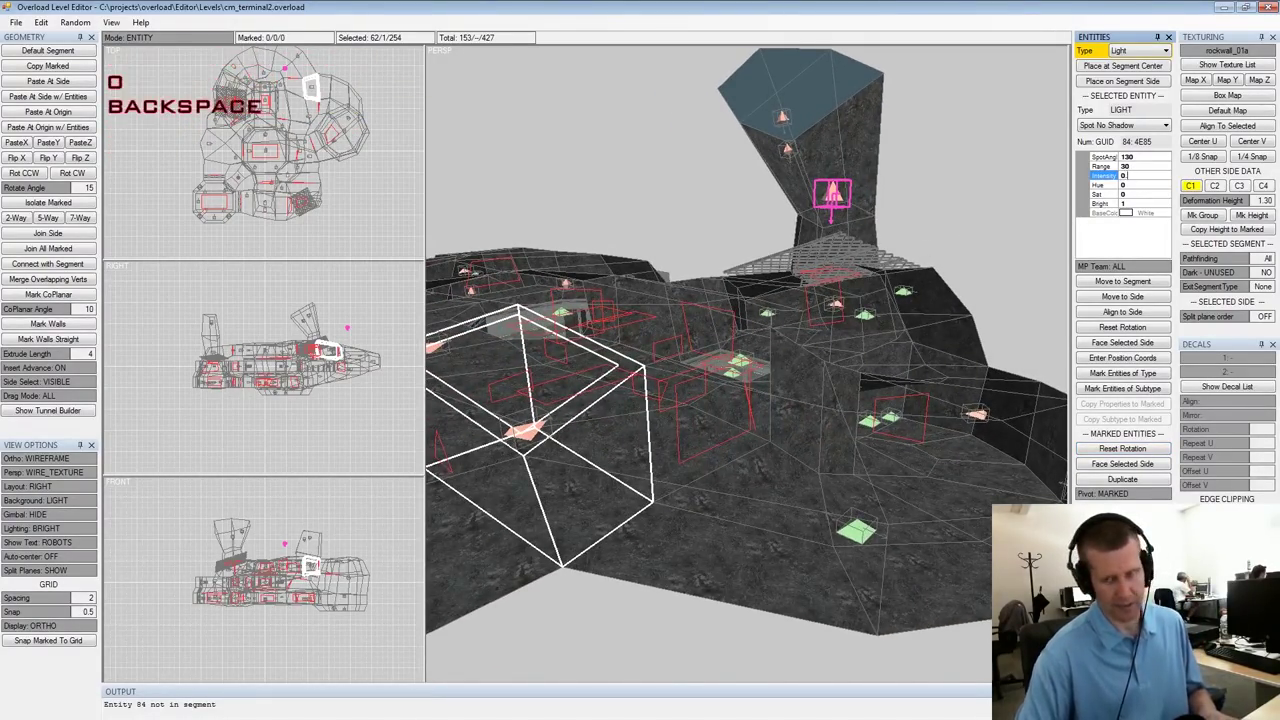
{"action": "left_click_drag", "start_coordinate": [917, 329], "coordinate": [846, 346], "text": "alt"}
{"action": "middle_click_drag", "start_coordinate": [846, 346], "coordinate": [838, 353], "text": "alt"}
{"action": "scroll", "coordinate": [838, 353], "scroll_direction": "down", "scroll_amount": 3, "text": "alt"}
{"action": "mouse_move", "coordinate": [838, 353]}
{"action": "left_mouse_down", "text": "alt"}
{"action": "mouse_move", "coordinate": [836, 388]}
{"action": "mouse_move", "coordinate": [834, 376]}
{"action": "left_mouse_up", "text": "alt"}
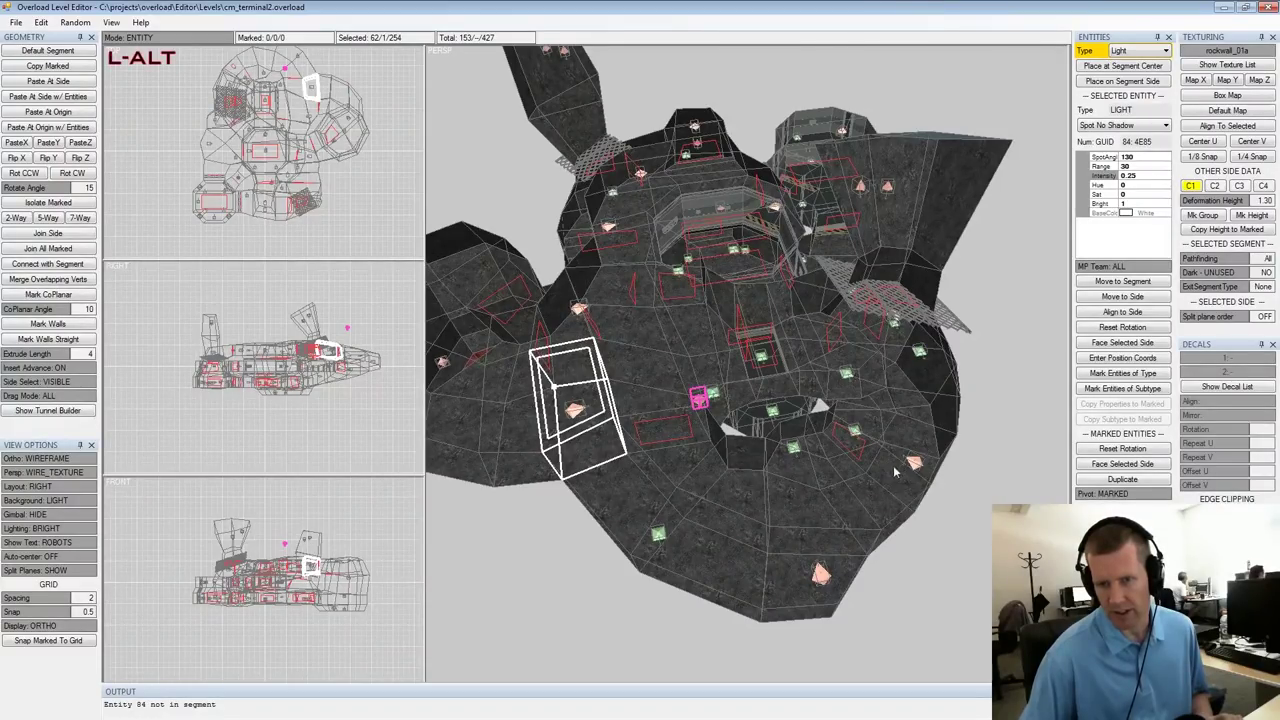
Shift the overhead Spot No Shadow light slightly above the large cave and unmark it
{"action": "left_click_drag", "start_coordinate": [894, 464], "coordinate": [833, 496], "text": "alt"}
{"action": "left_click_drag", "start_coordinate": [645, 393], "coordinate": [727, 352], "text": "alt"}
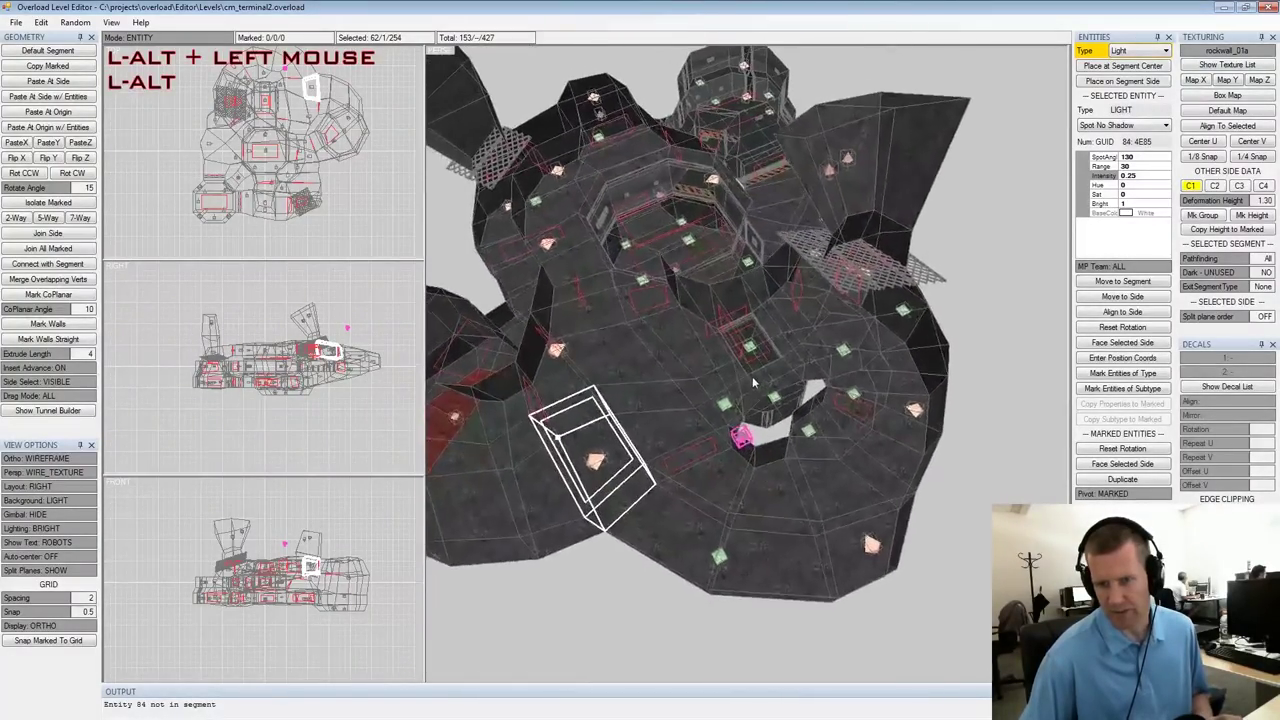
{"action": "middle_click_drag", "start_coordinate": [712, 345], "coordinate": [753, 386], "text": "alt"}
{"action": "left_click_drag", "start_coordinate": [753, 386], "coordinate": [743, 415], "text": "alt"}
{"action": "right_click_drag", "start_coordinate": [743, 415], "coordinate": [766, 429]}
{"action": "left_click_drag", "start_coordinate": [734, 388], "coordinate": [812, 380], "text": "alt"}
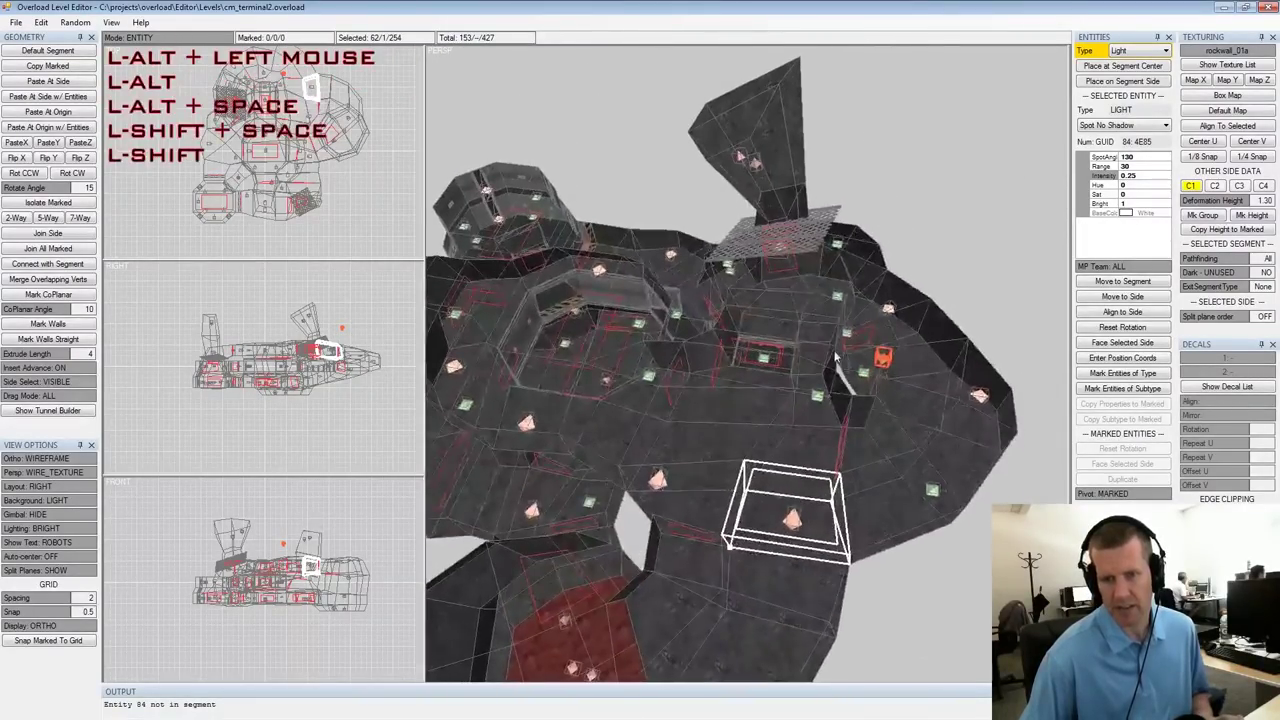
Save the cm_terminal2 level with the repositioned overhead cave light
{"action": "middle_click_drag", "start_coordinate": [812, 380], "coordinate": [912, 368], "text": "alt"}
{"action": "left_click_drag", "start_coordinate": [912, 368], "coordinate": [902, 338], "text": "alt"}
{"action": "middle_click_drag", "start_coordinate": [902, 338], "coordinate": [827, 379], "text": "alt"}
{"action": "scroll", "coordinate": [838, 381], "scroll_direction": "up", "scroll_amount": 2, "text": "alt"}
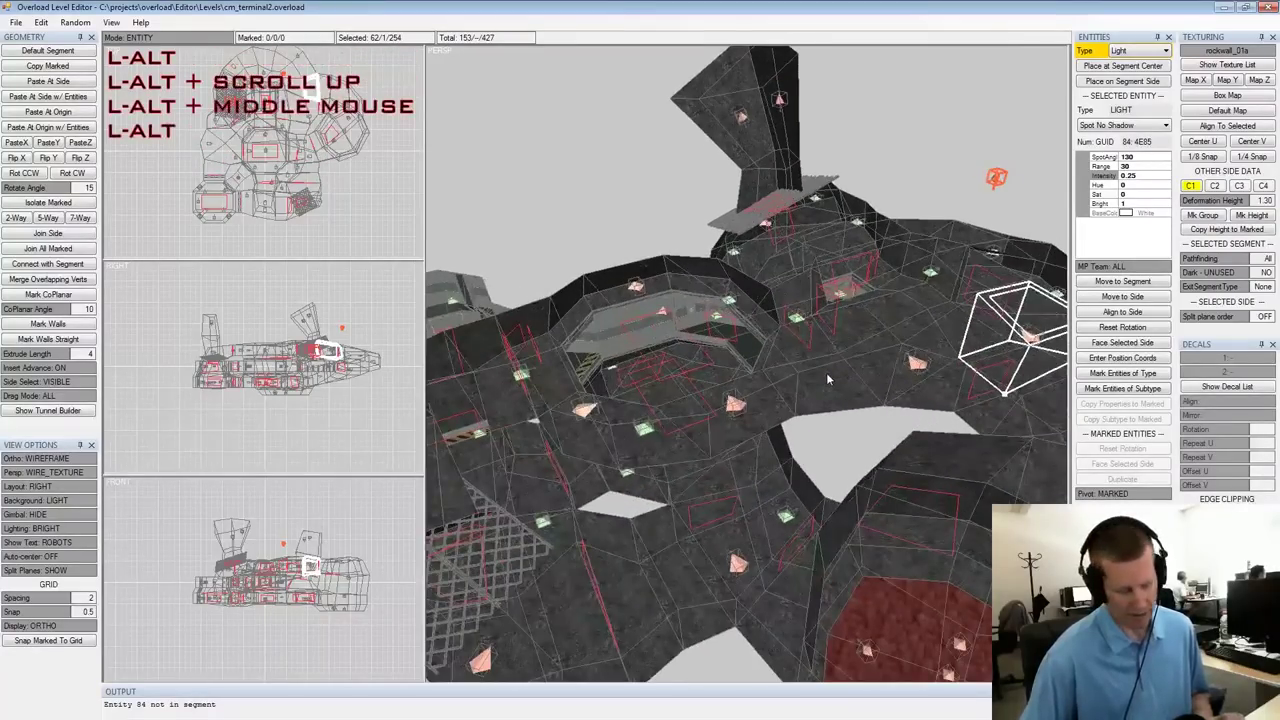
{"action": "key", "text": "ctrl+s"}
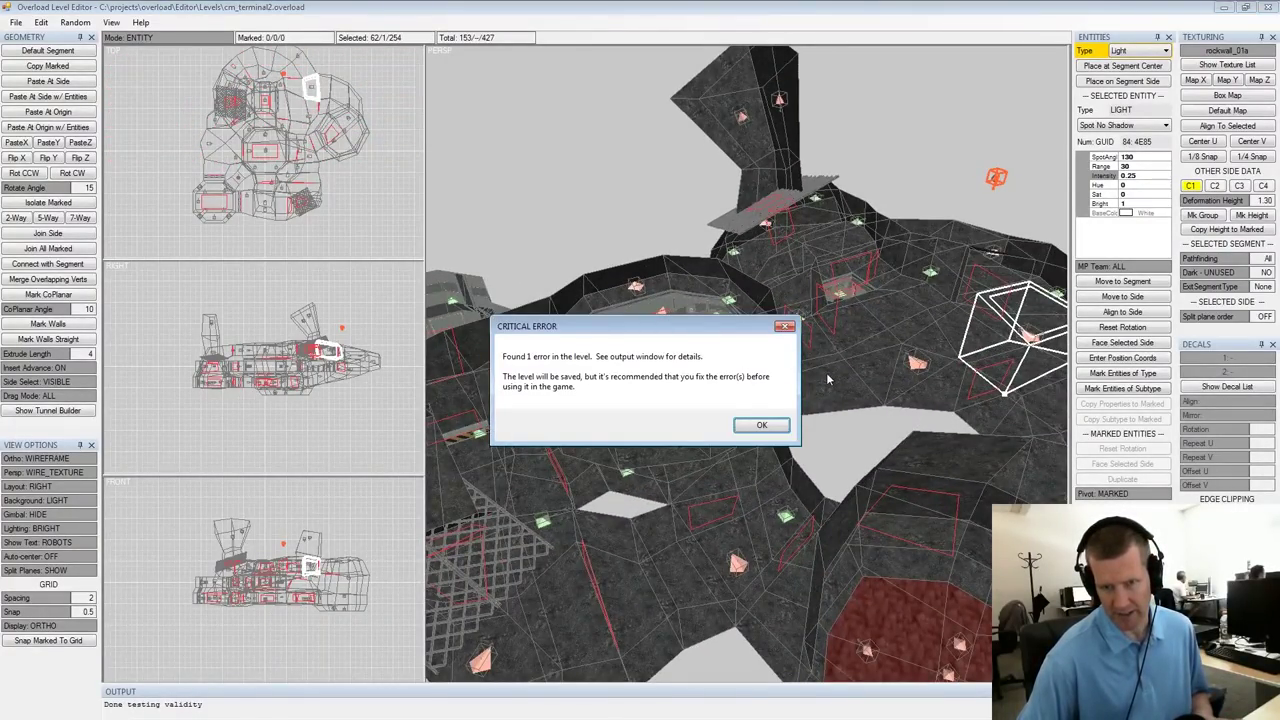
{"action": "key", "text": "Return"}
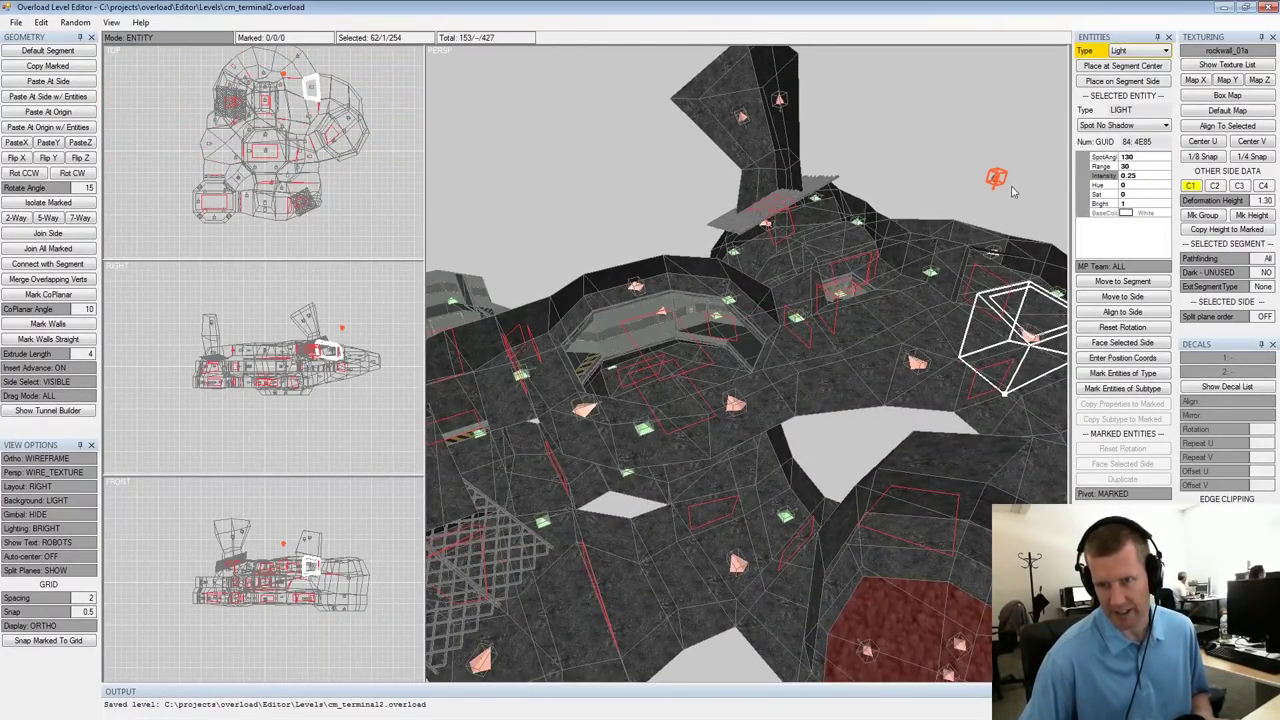
Examine the light placement across the whole level from several angles, including the shafts, industrial rooms and large cave
{"action": "left_click_drag", "start_coordinate": [978, 243], "coordinate": [850, 225], "text": "alt"}
{"action": "middle_click_drag", "start_coordinate": [850, 225], "coordinate": [770, 215], "text": "alt"}
{"action": "scroll", "coordinate": [770, 215], "scroll_direction": "down", "scroll_amount": 2, "text": "alt"}
{"action": "left_click_drag", "start_coordinate": [770, 215], "coordinate": [757, 285], "text": "alt"}
{"action": "scroll", "coordinate": [757, 285], "scroll_direction": "up", "scroll_amount": 1, "text": "alt"}
{"action": "left_click_drag", "start_coordinate": [757, 285], "coordinate": [765, 312], "text": "alt"}
{"action": "middle_click_drag", "start_coordinate": [765, 312], "coordinate": [757, 260], "text": "alt"}
{"action": "scroll", "coordinate": [757, 260], "scroll_direction": "down", "scroll_amount": 1, "text": "alt"}
{"action": "left_click_drag", "start_coordinate": [757, 262], "coordinate": [673, 278], "text": "alt"}
{"action": "scroll", "coordinate": [753, 283], "scroll_direction": "down", "scroll_amount": 2, "text": "alt"}
{"action": "middle_click_drag", "start_coordinate": [673, 278], "coordinate": [674, 305], "text": "alt"}
{"action": "scroll", "coordinate": [674, 305], "scroll_direction": "up", "scroll_amount": 3, "text": "alt"}
{"action": "left_click_drag", "start_coordinate": [674, 305], "coordinate": [768, 340], "text": "alt"}
{"action": "middle_click_drag", "start_coordinate": [768, 340], "coordinate": [764, 322], "text": "alt"}
{"action": "left_click_drag", "start_coordinate": [764, 322], "coordinate": [775, 299], "text": "alt"}
{"action": "scroll", "coordinate": [767, 303], "scroll_direction": "up", "scroll_amount": 3, "text": "alt"}
{"action": "left_click_drag", "start_coordinate": [781, 360], "coordinate": [872, 334], "text": "alt"}
{"action": "middle_click_drag", "start_coordinate": [872, 334], "coordinate": [872, 264], "text": "alt"}
{"action": "left_click_drag", "start_coordinate": [871, 259], "coordinate": [796, 318], "text": "alt"}
{"action": "left_click_drag", "start_coordinate": [911, 369], "coordinate": [806, 365], "text": "alt"}
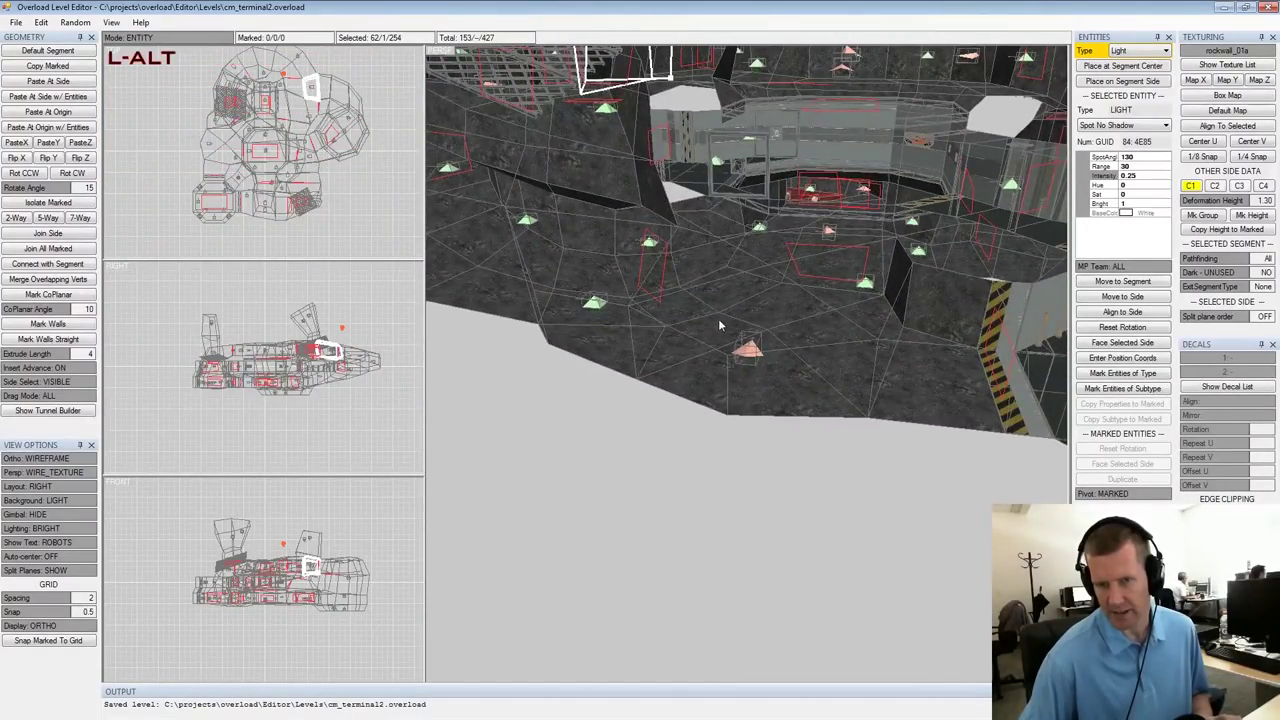
{"action": "left_click_drag", "start_coordinate": [719, 325], "coordinate": [805, 313], "text": "alt"}
{"action": "middle_click_drag", "start_coordinate": [805, 313], "coordinate": [821, 325], "text": "alt"}
{"action": "scroll", "coordinate": [821, 325], "scroll_direction": "down", "scroll_amount": 2, "text": "alt"}
{"action": "left_click_drag", "start_coordinate": [821, 325], "coordinate": [849, 368], "text": "alt"}
{"action": "middle_click_drag", "start_coordinate": [849, 368], "coordinate": [841, 321], "text": "alt"}
{"action": "scroll", "coordinate": [841, 321], "scroll_direction": "down", "scroll_amount": 3, "text": "alt"}
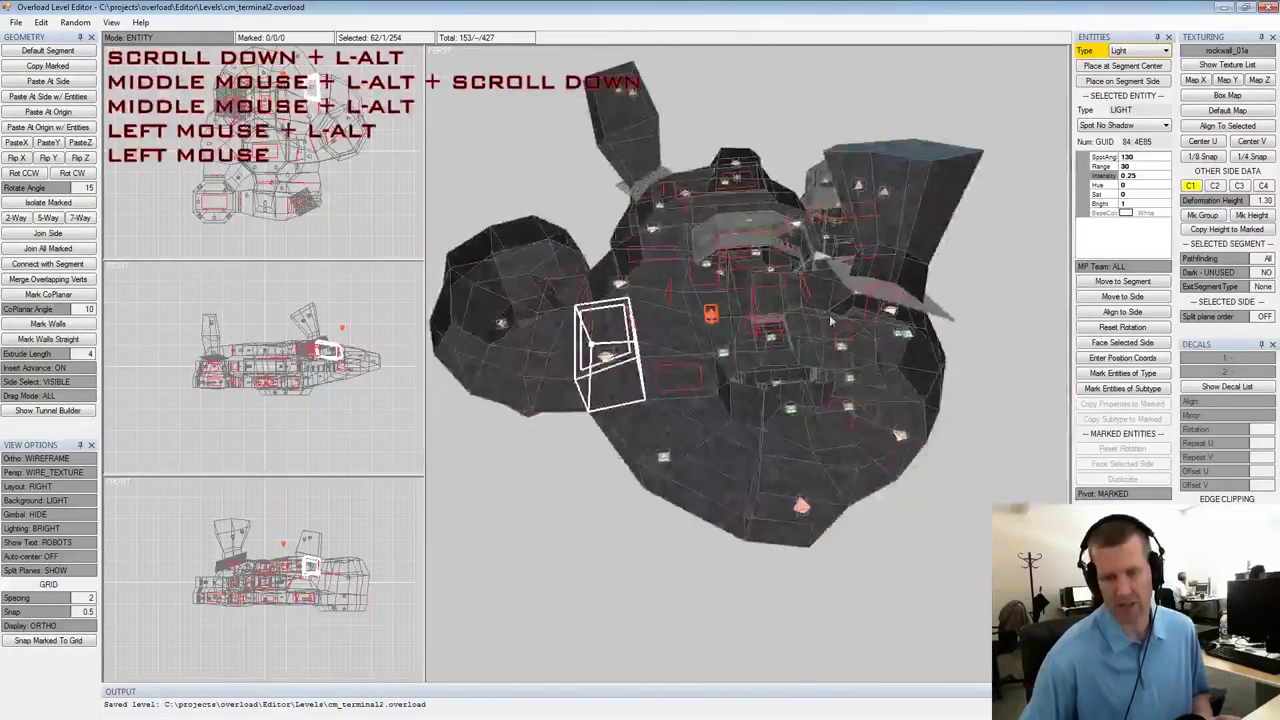
{"action": "left_click_drag", "start_coordinate": [841, 321], "coordinate": [814, 338], "text": "alt"}
{"action": "middle_click_drag", "start_coordinate": [814, 338], "coordinate": [823, 366], "text": "alt"}
{"action": "left_click_drag", "start_coordinate": [823, 366], "coordinate": [846, 342], "text": "alt"}
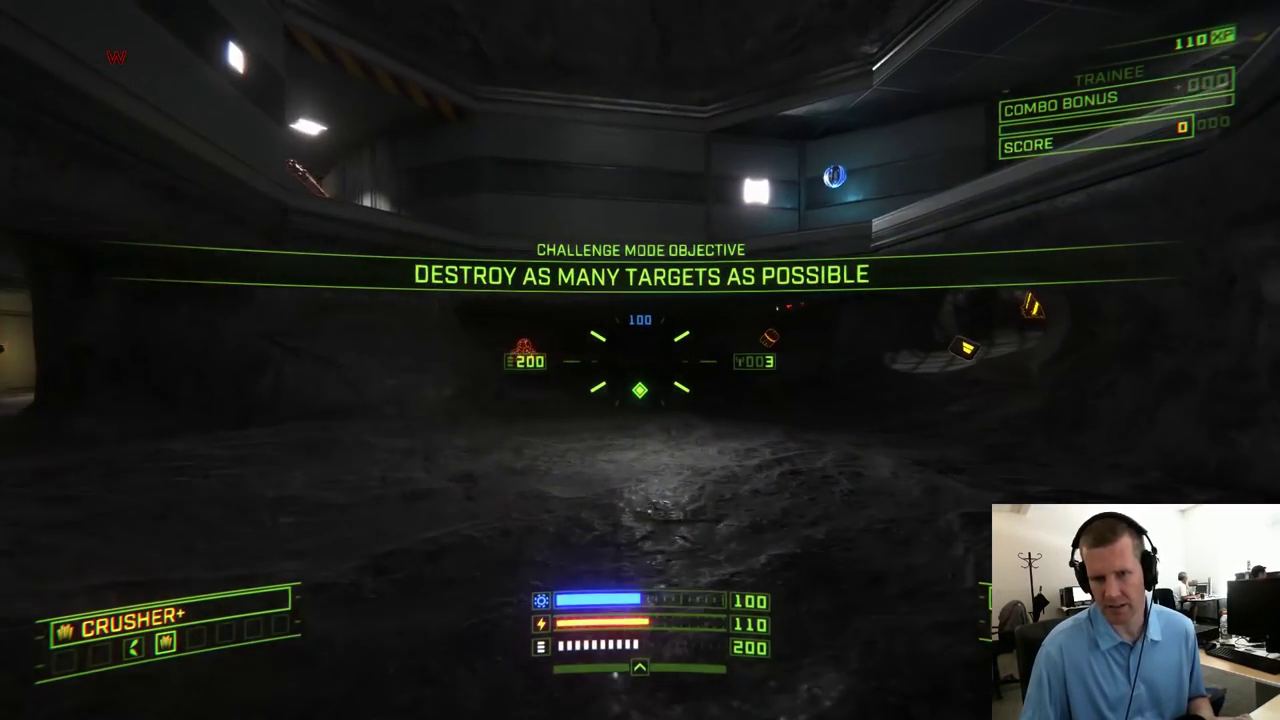
Playtest the level in the Overload game, shooting the Golem and checking the lighting on the large cave's ceiling
{"action": "key", "text": "s"}
{"action": "key", "text": "a"}
{"action": "left_click", "coordinate": [640, 360]}
{"action": "key", "text": "d"}
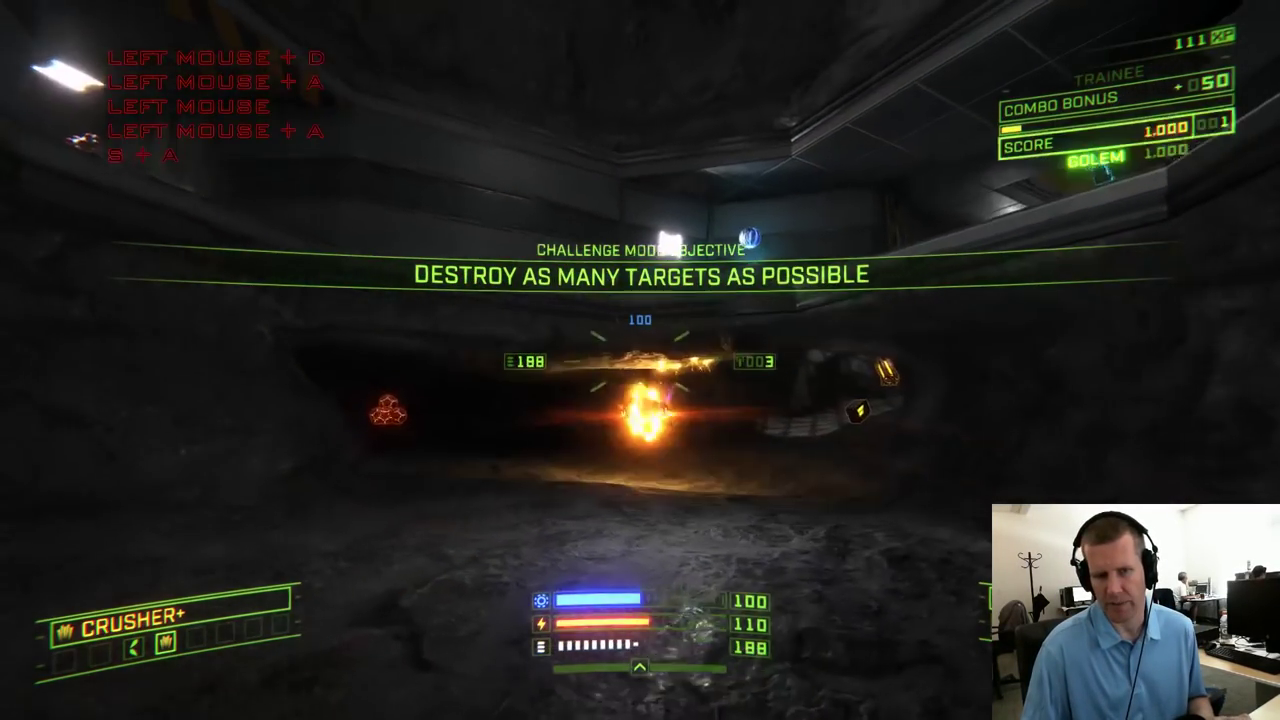
{"action": "key", "text": "a"}
{"action": "key", "text": "w"}
{"action": "key", "text": "a"}
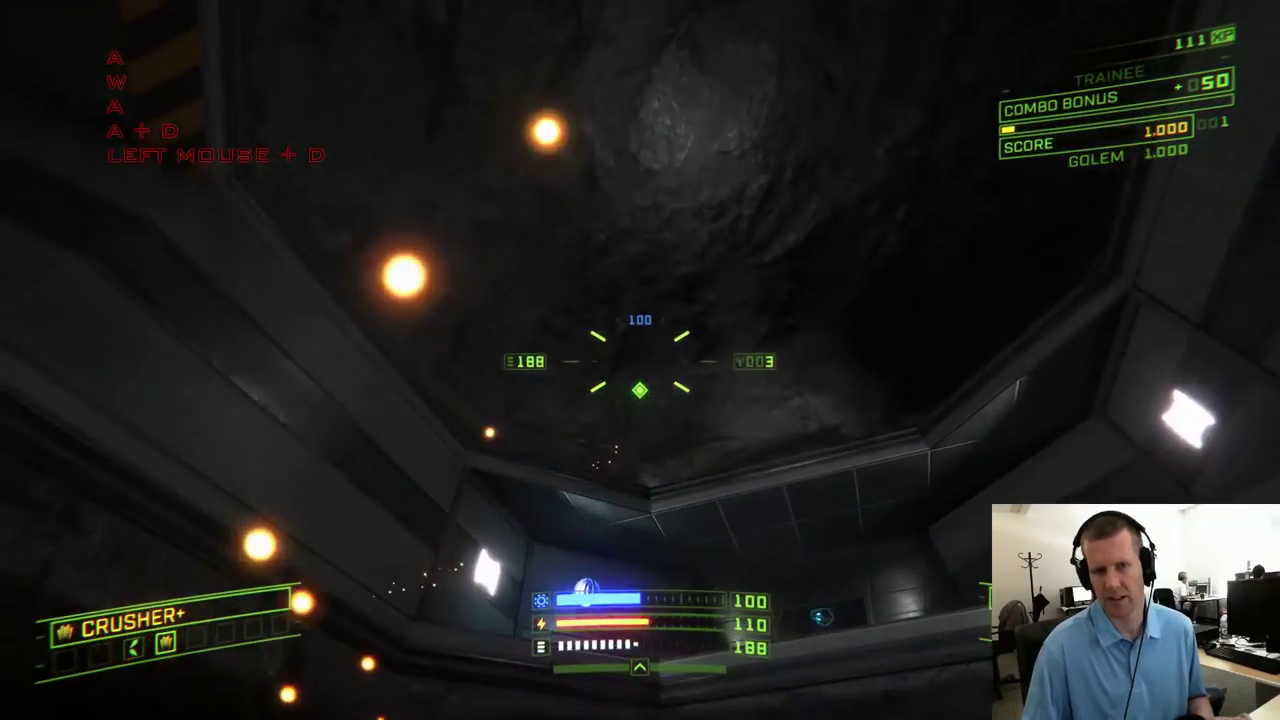
Fly around the metal-framed opening and into the rock tunnel to examine the light on the cave walls
{"action": "key", "text": "w"}
{"action": "key", "text": "a"}
{"action": "key", "text": "a"}
{"action": "key", "text": "w"}
{"action": "key", "text": "w"}
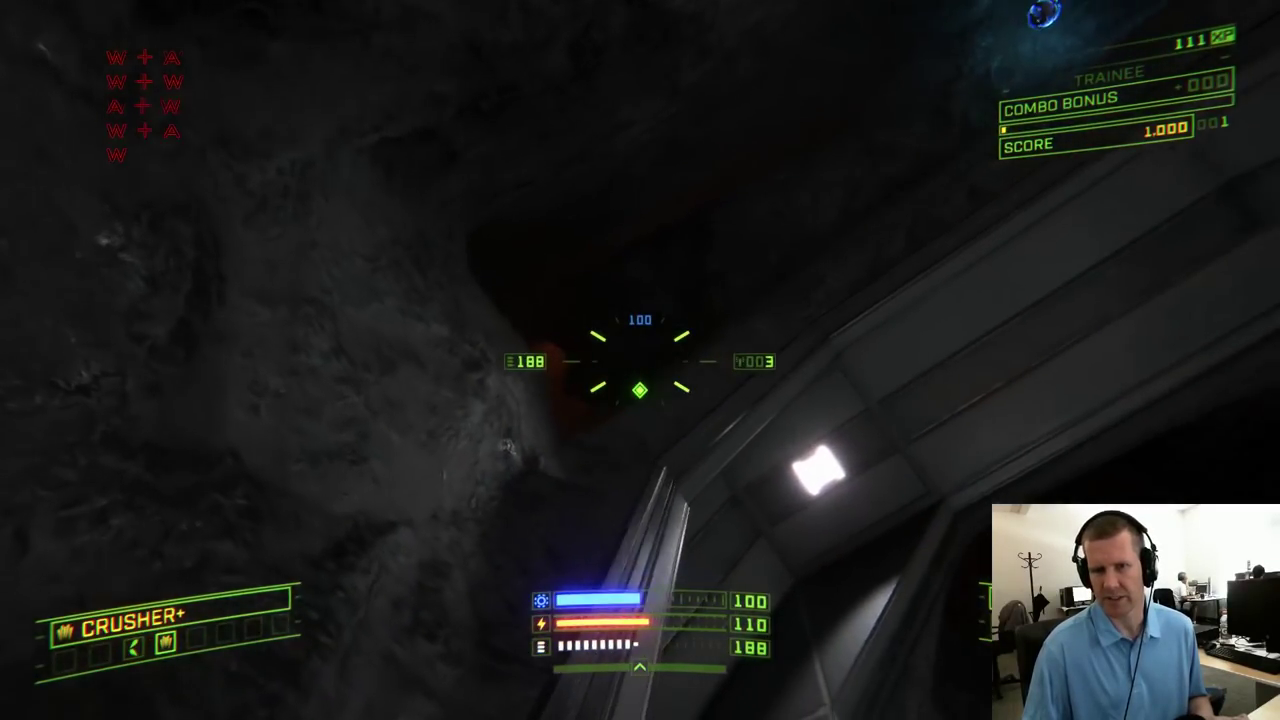
{"action": "key", "text": "a"}
{"action": "key", "text": "a"}
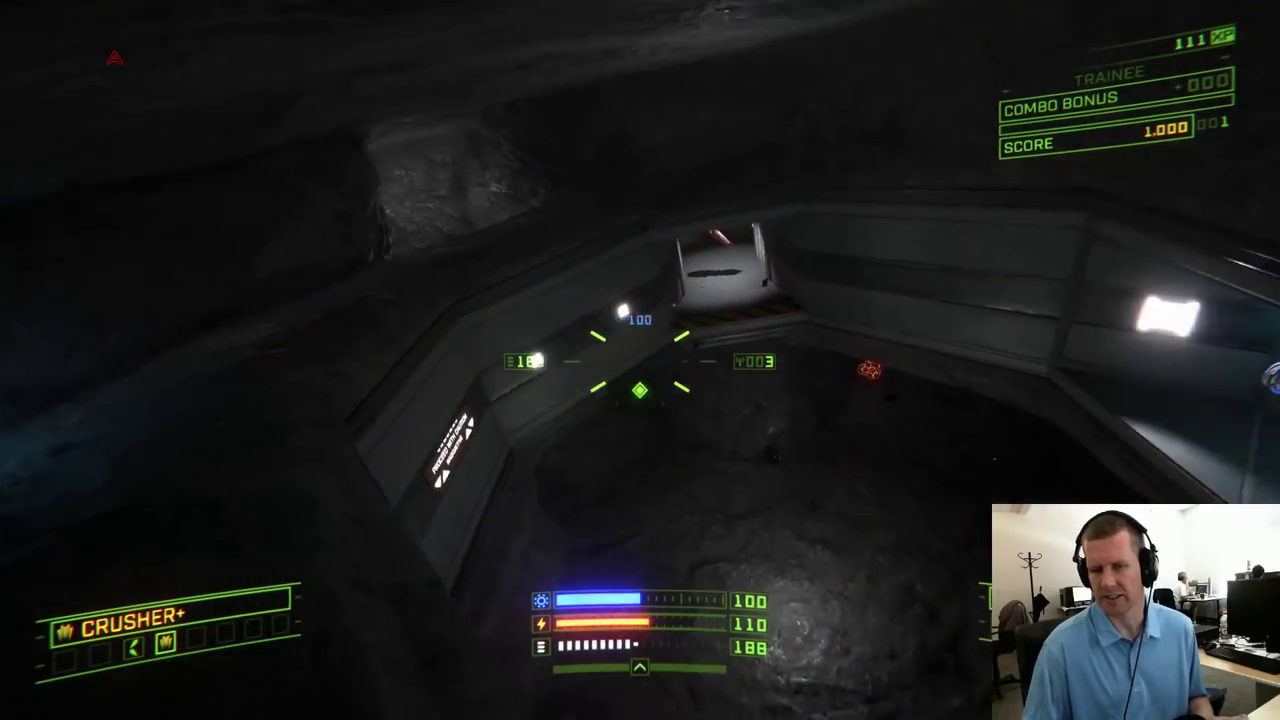
{"action": "key", "text": "w"}
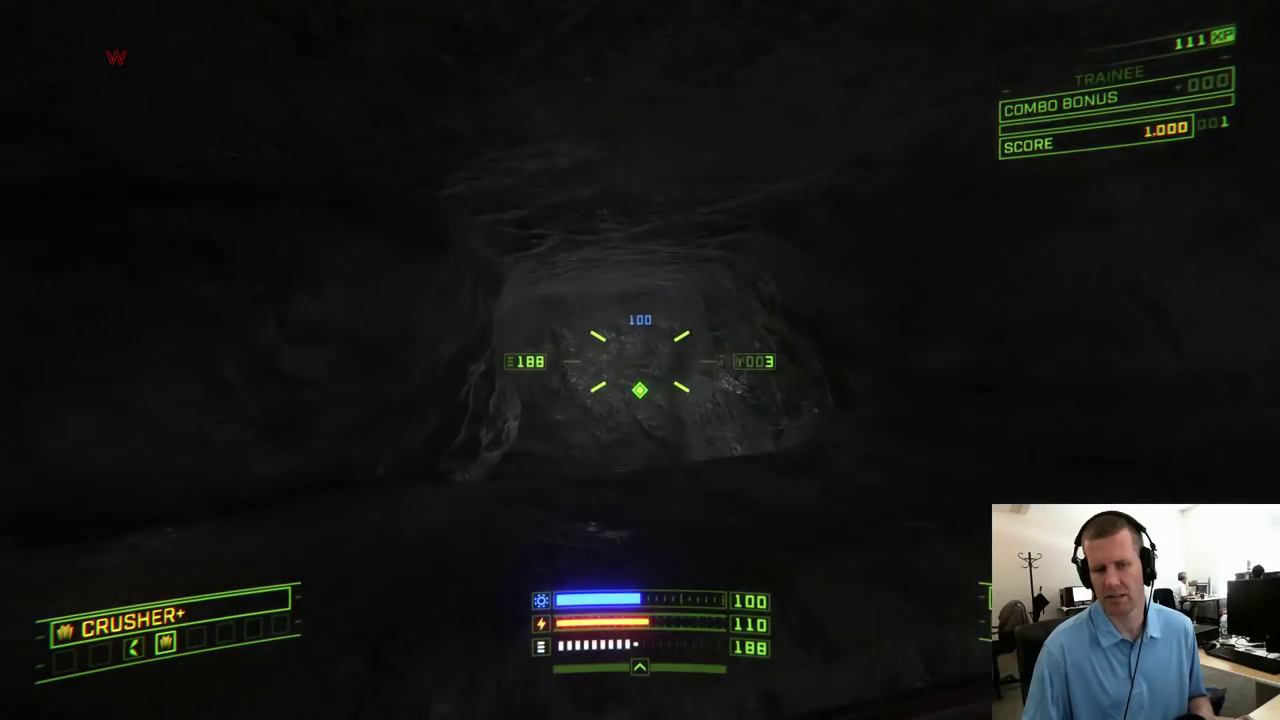
Fly around the cave beneath the shaft and examine the grating shadows cast on the rock floor
{"action": "key", "text": "d"}
{"action": "key", "text": "a"}
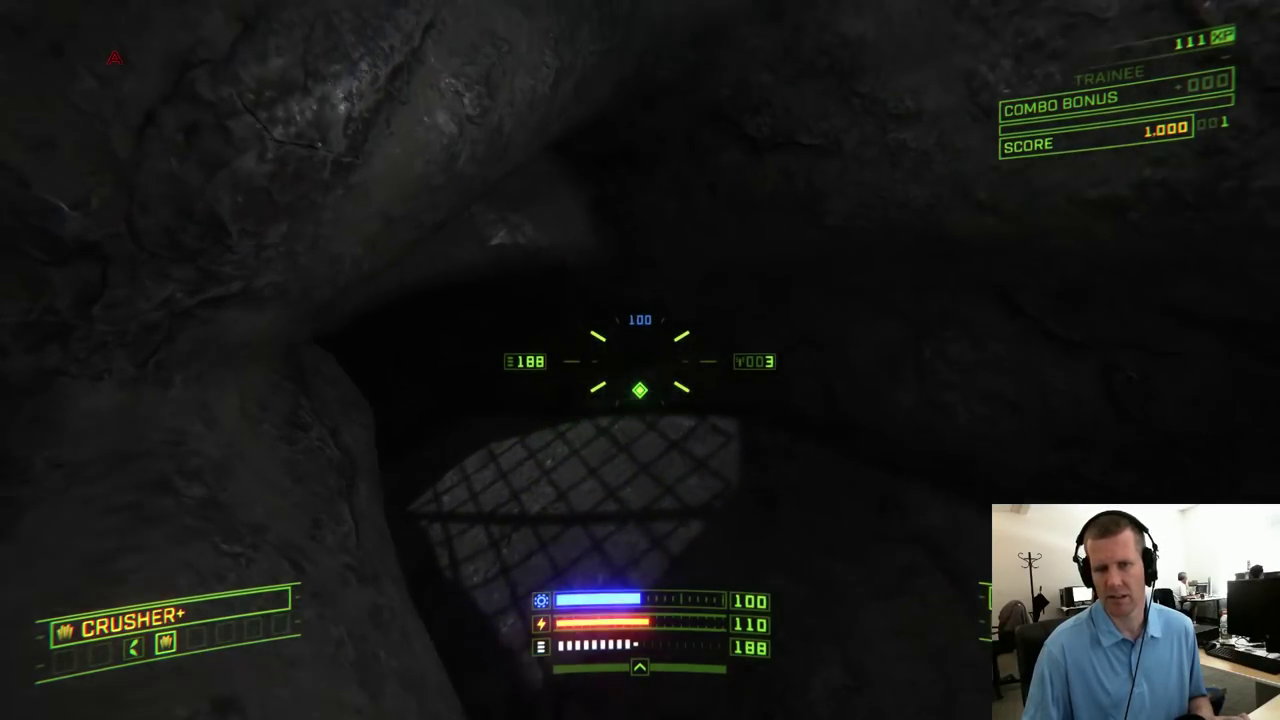
{"action": "key", "text": "s"}
{"action": "key", "text": "w"}
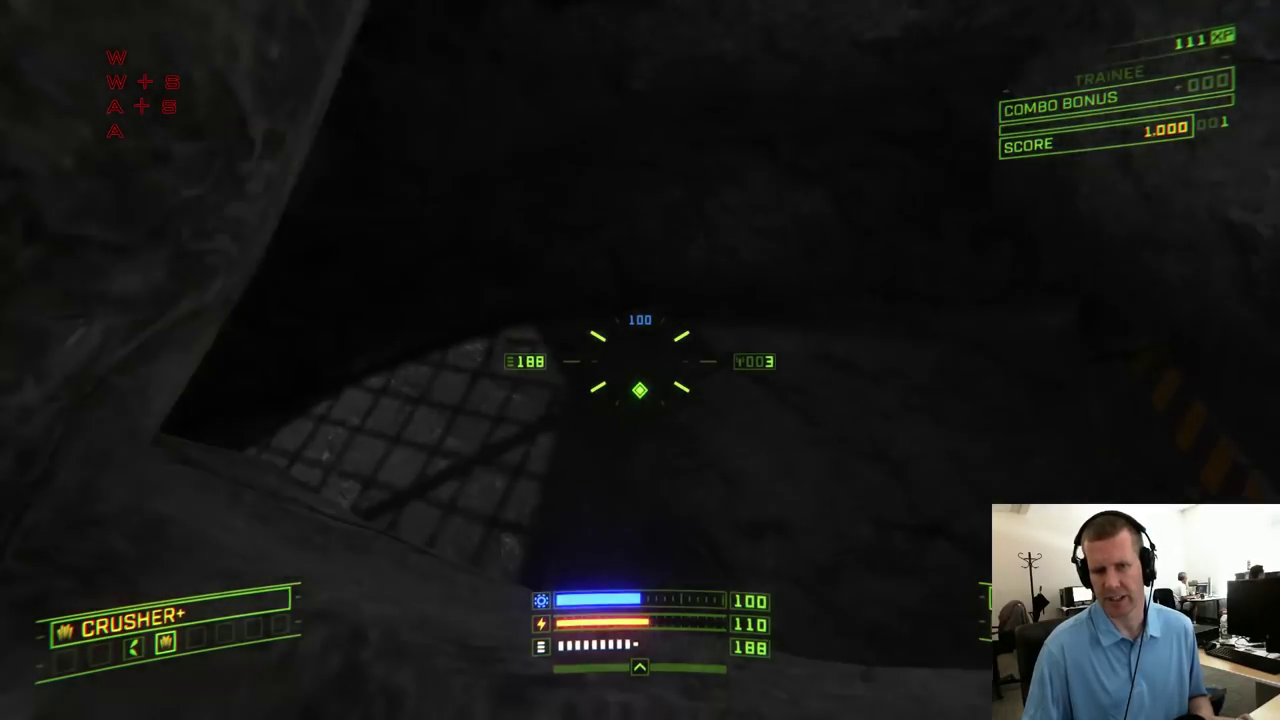
{"action": "key", "text": "d"}
{"action": "key", "text": "q"}
{"action": "key", "text": "w"}
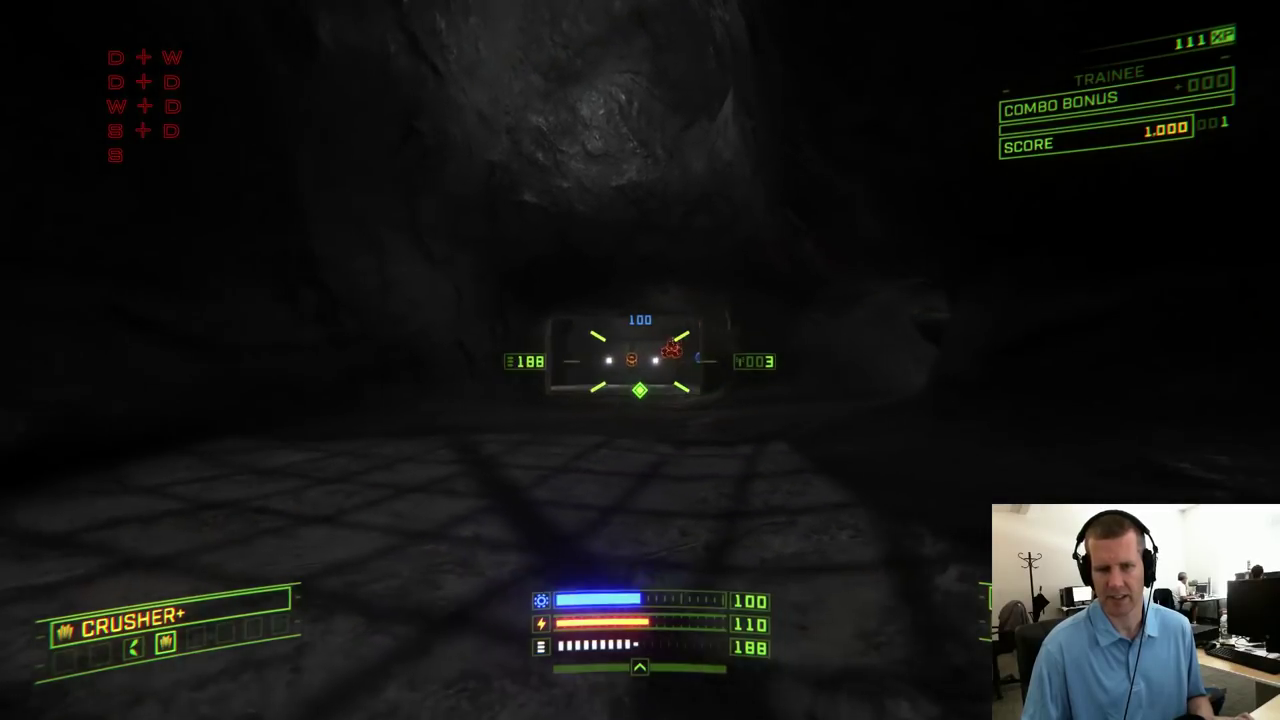
{"action": "key", "text": "s+a"}
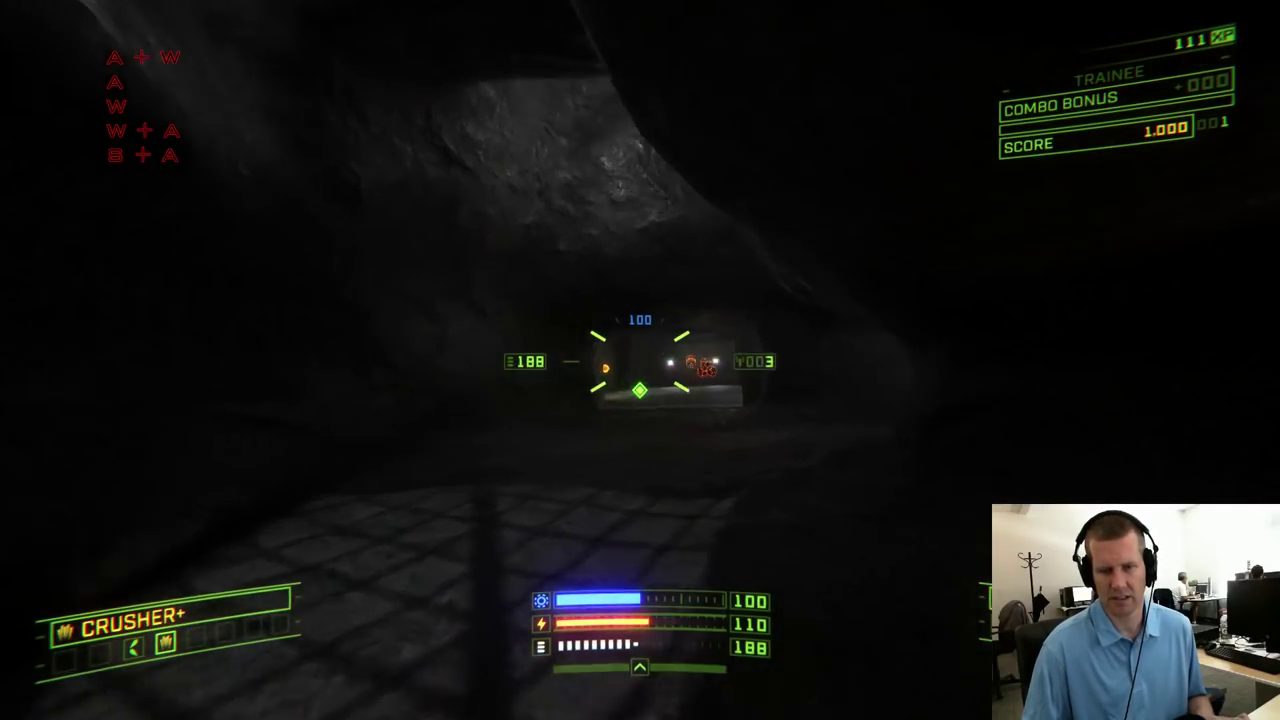
{"action": "key", "text": "a+w"}
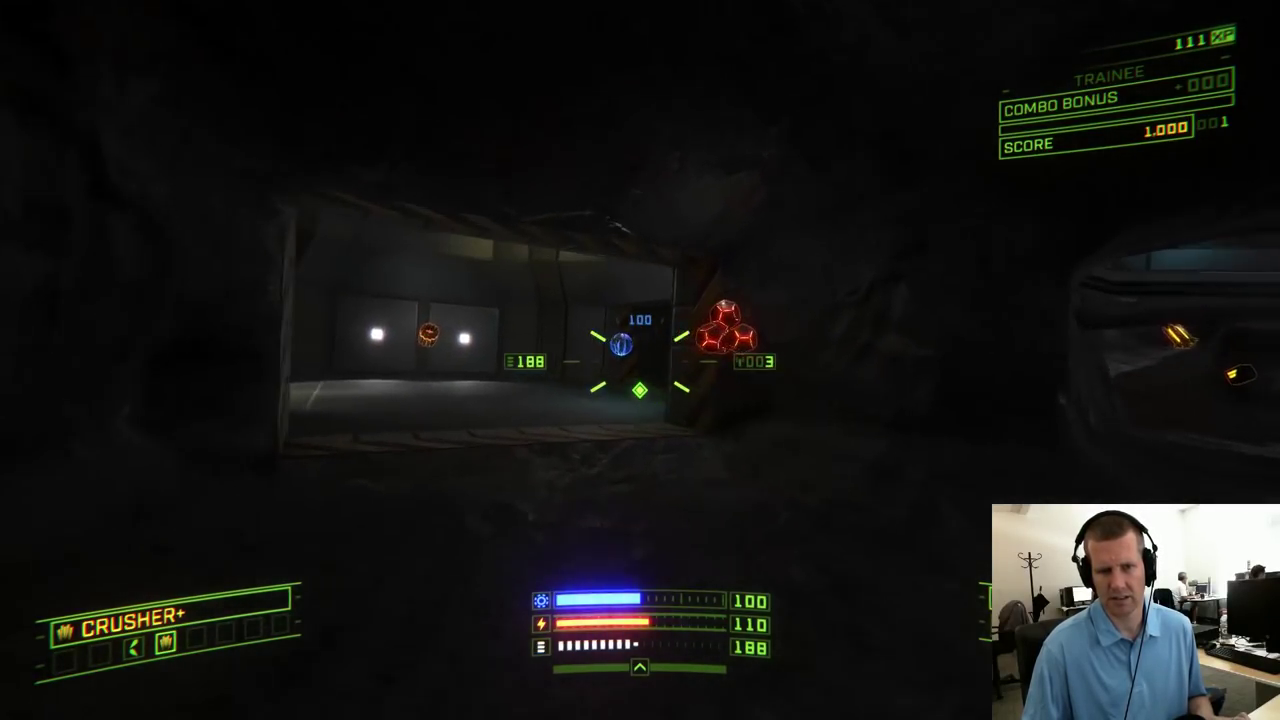
Fly through the room with hazard-striped doorways and the adjoining dark passage to compare their lighting
{"action": "key", "text": "a+s"}
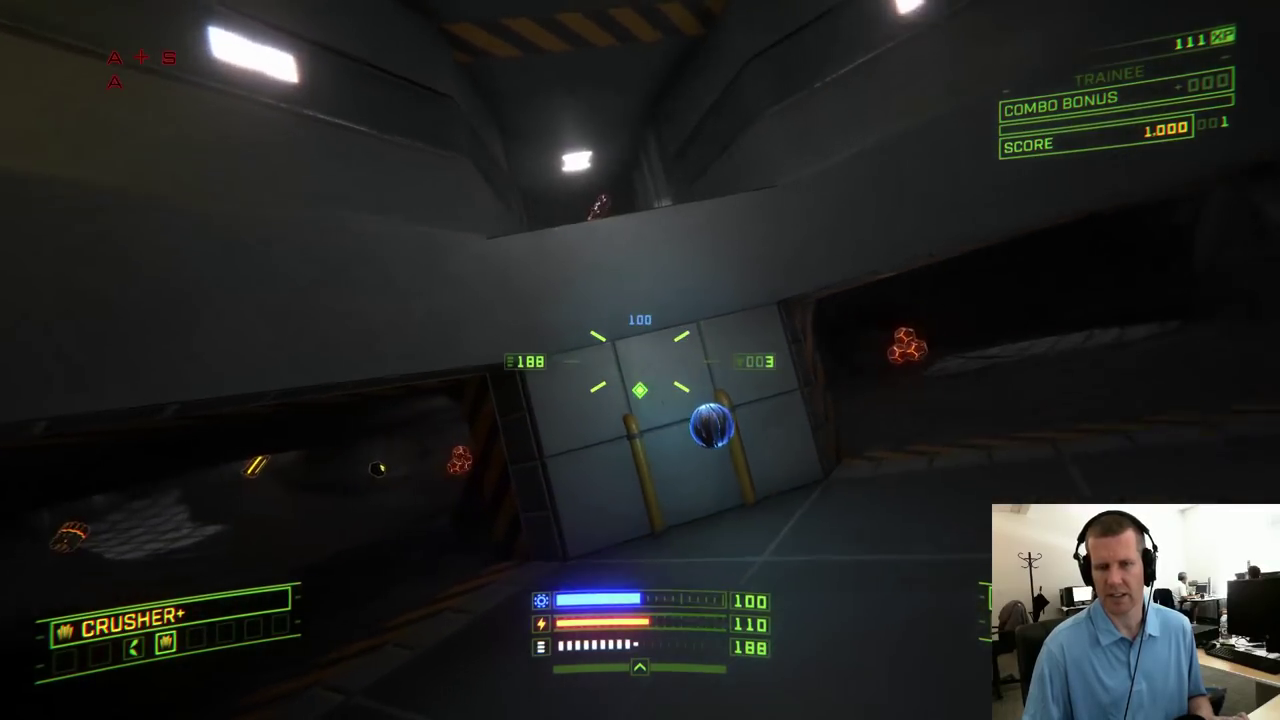
{"action": "key", "text": "s+d"}
{"action": "key", "text": "w"}
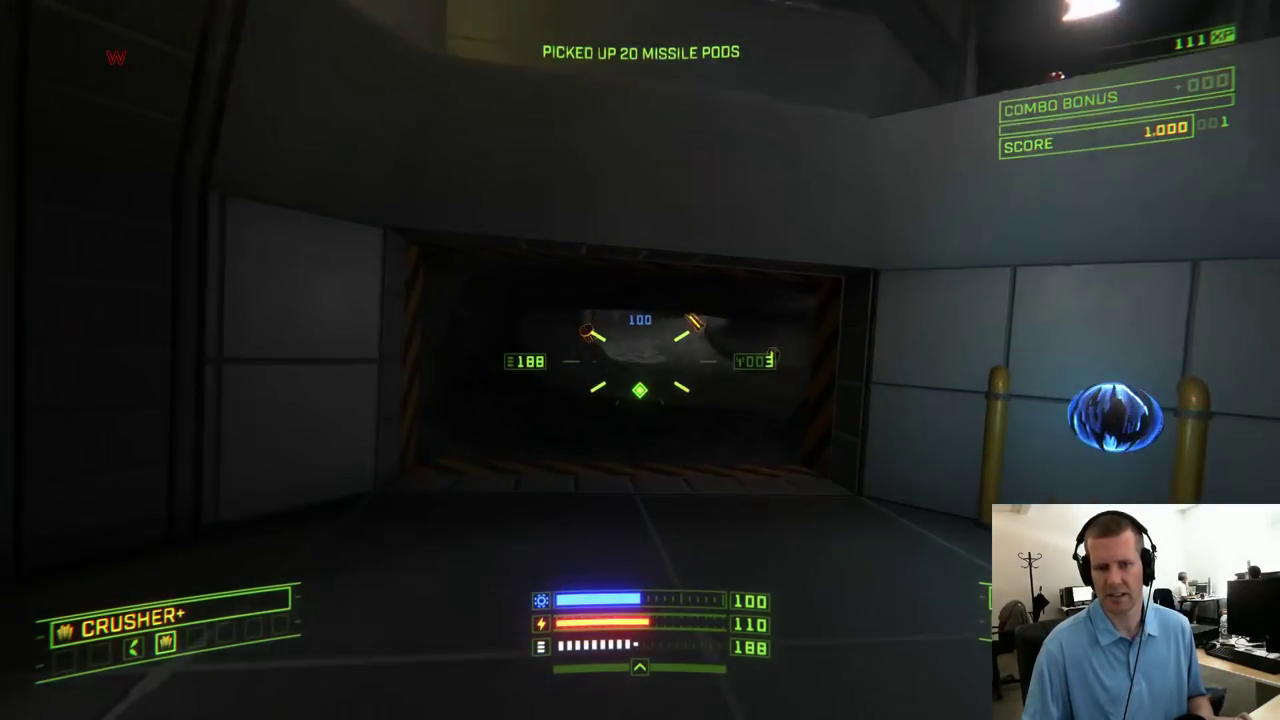
{"action": "key", "text": "w+a"}
{"action": "key", "text": "a"}
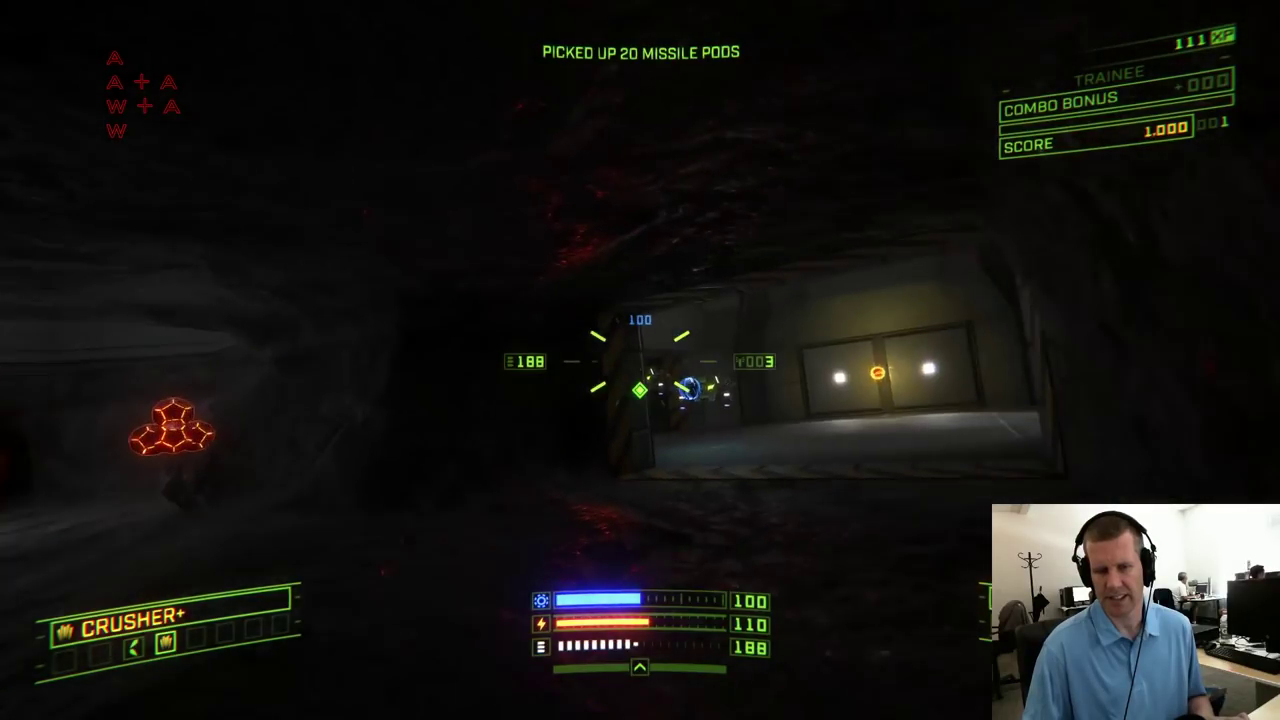
{"action": "key", "text": "a+w"}
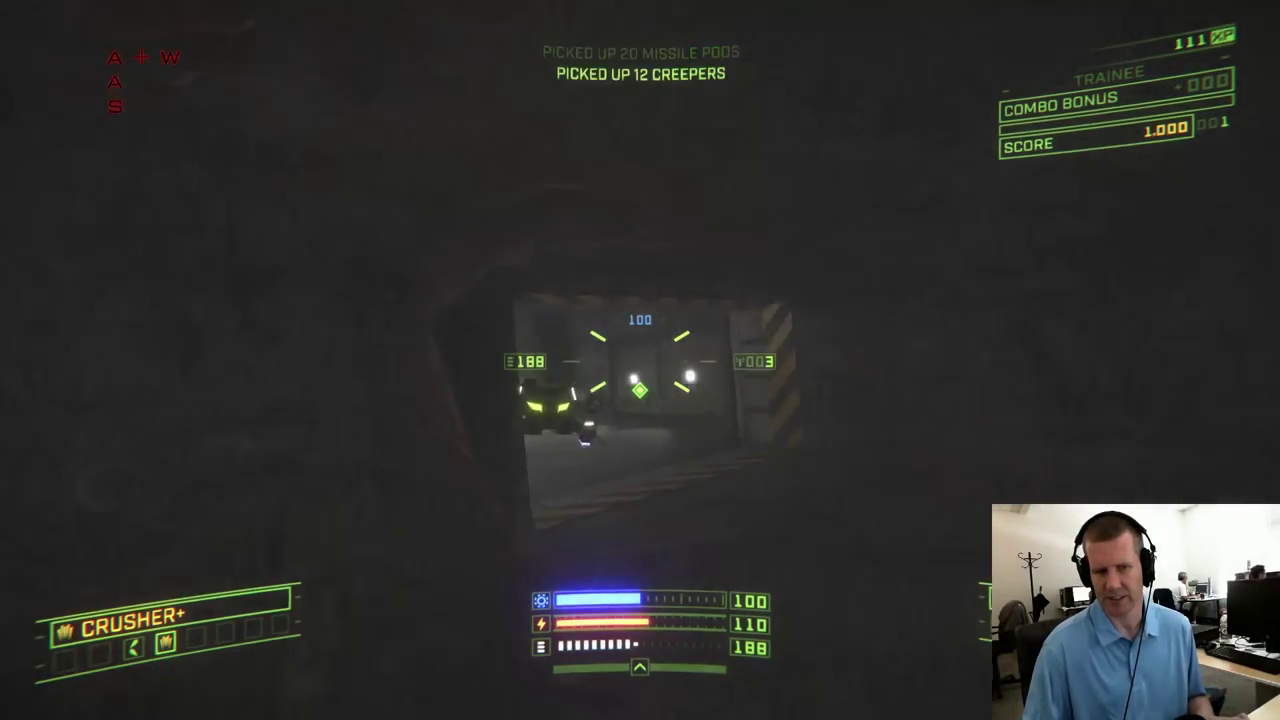
Shoot the two Ogres in the striped doorway and fly through the room toward the grating-lit cave
{"action": "left_click", "coordinate": [640, 361]}
{"action": "key", "text": "d"}
{"action": "key", "text": "a"}
{"action": "key", "text": "d"}
{"action": "left_click", "coordinate": [640, 361]}
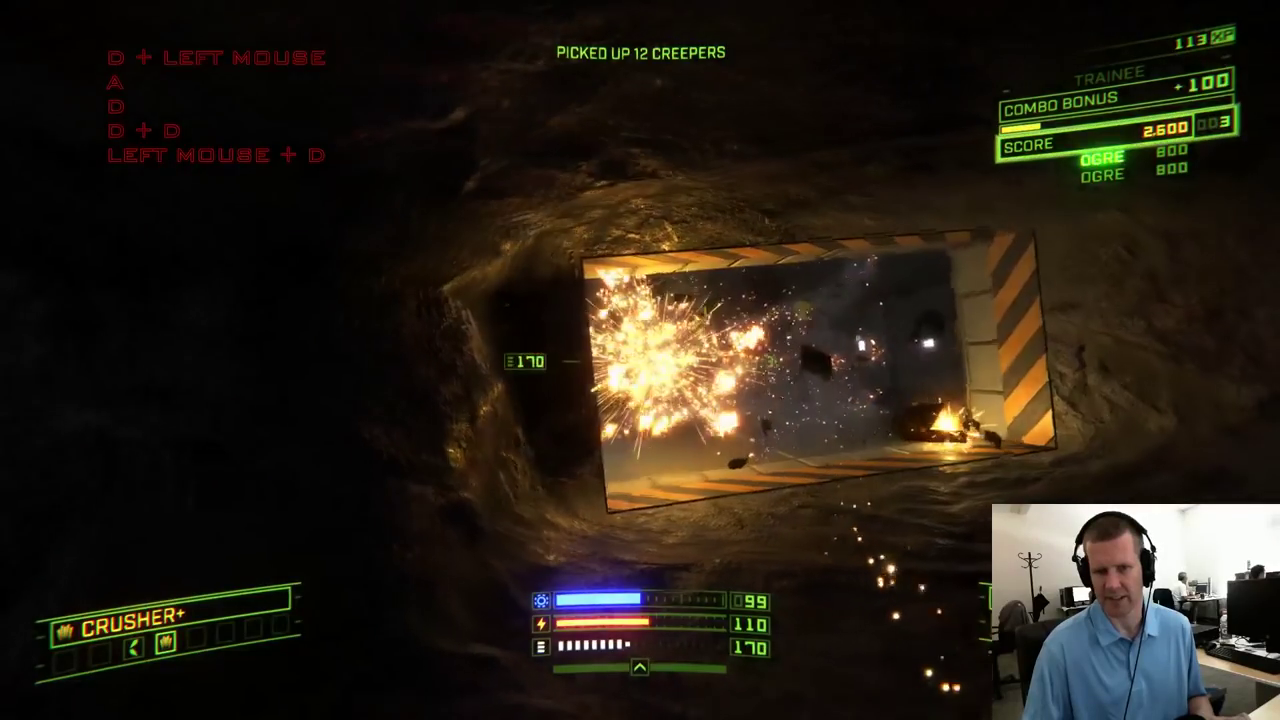
{"action": "key", "text": "a"}
{"action": "key", "text": "w"}
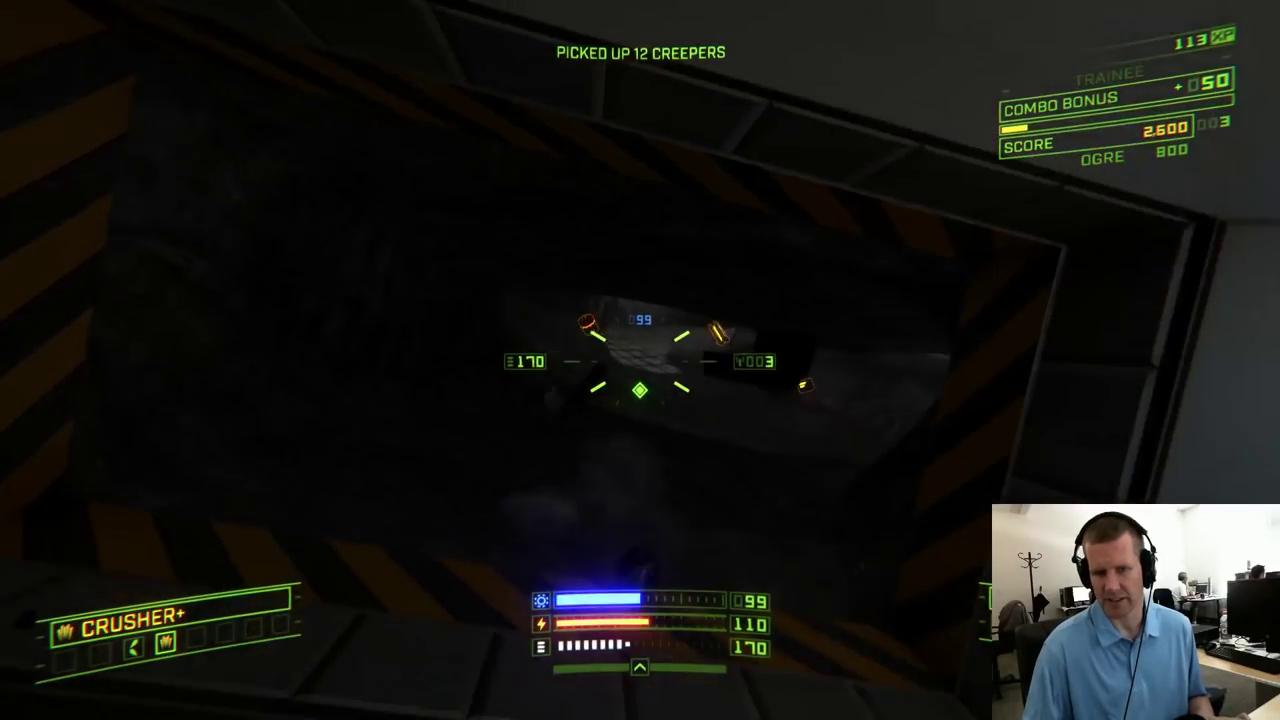
{"action": "key", "text": "w"}
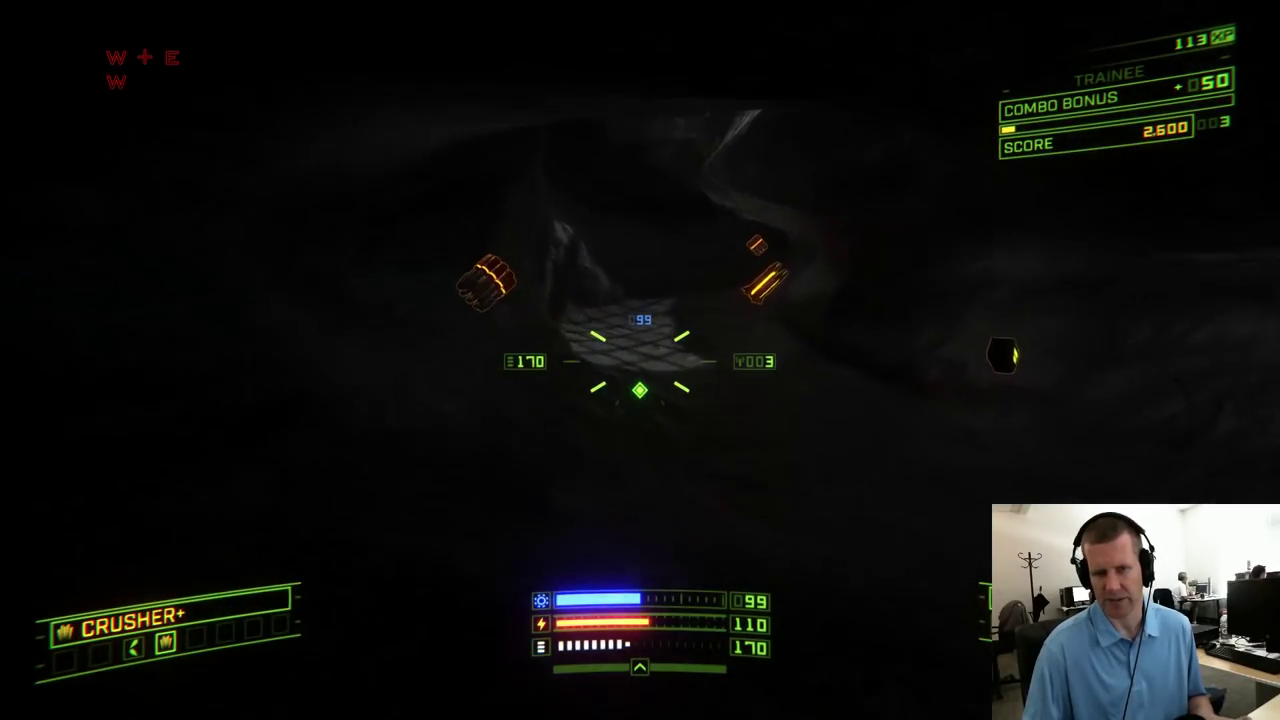
Fly through the dark cave passages and examine the red and blue glow on the surrounding rock
{"action": "key", "text": "w"}
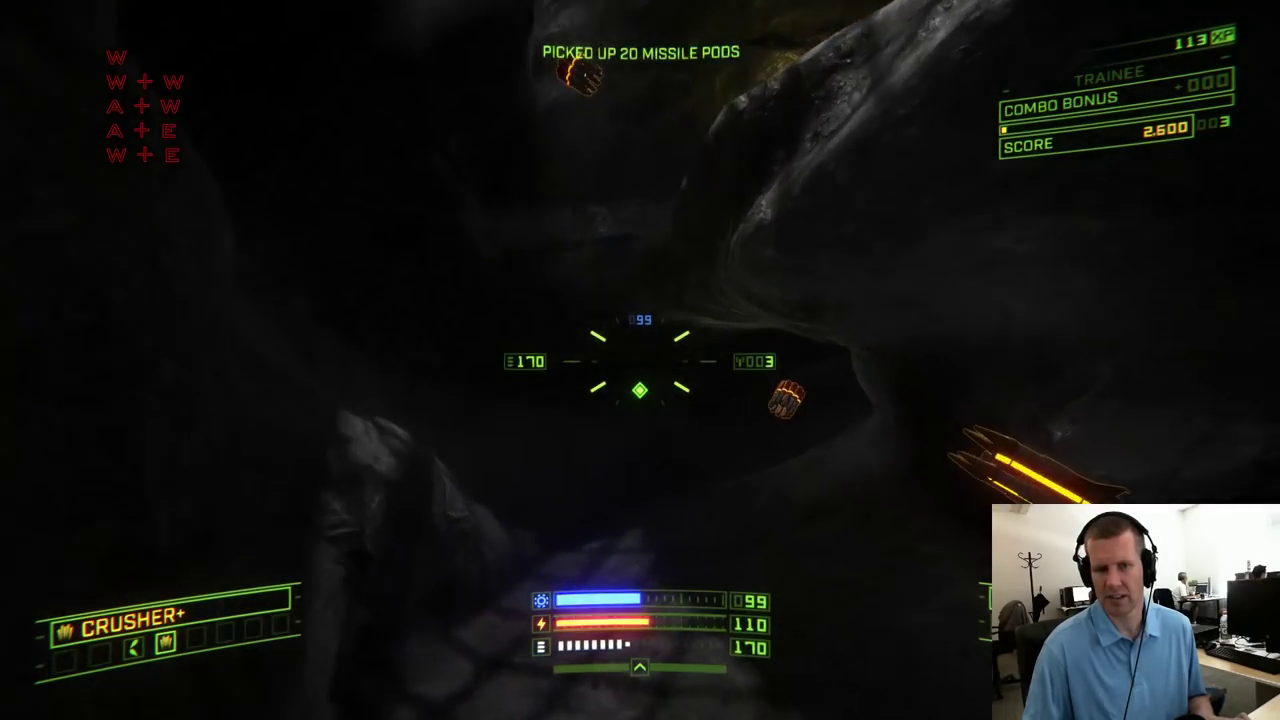
{"action": "key", "text": "w+q"}
{"action": "key", "text": "w"}
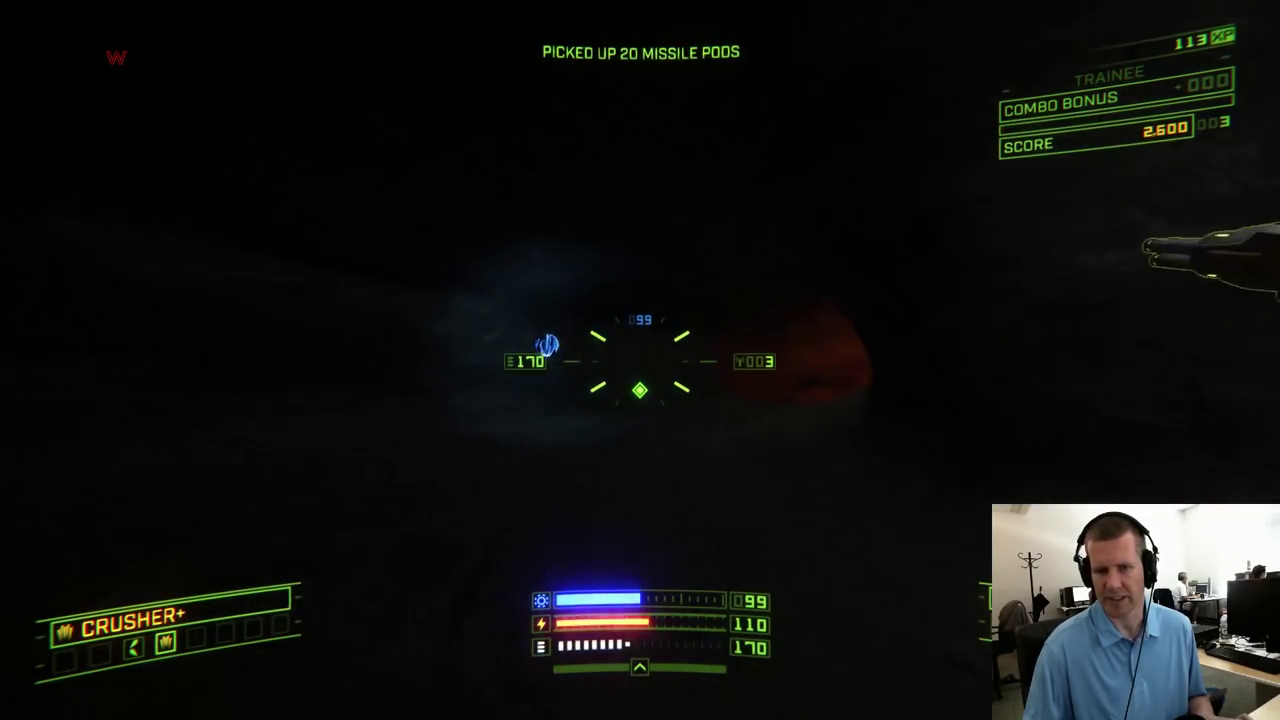
{"action": "key", "text": "a"}
{"action": "key", "text": "w"}
{"action": "key", "text": "w"}
{"action": "key", "text": "a"}
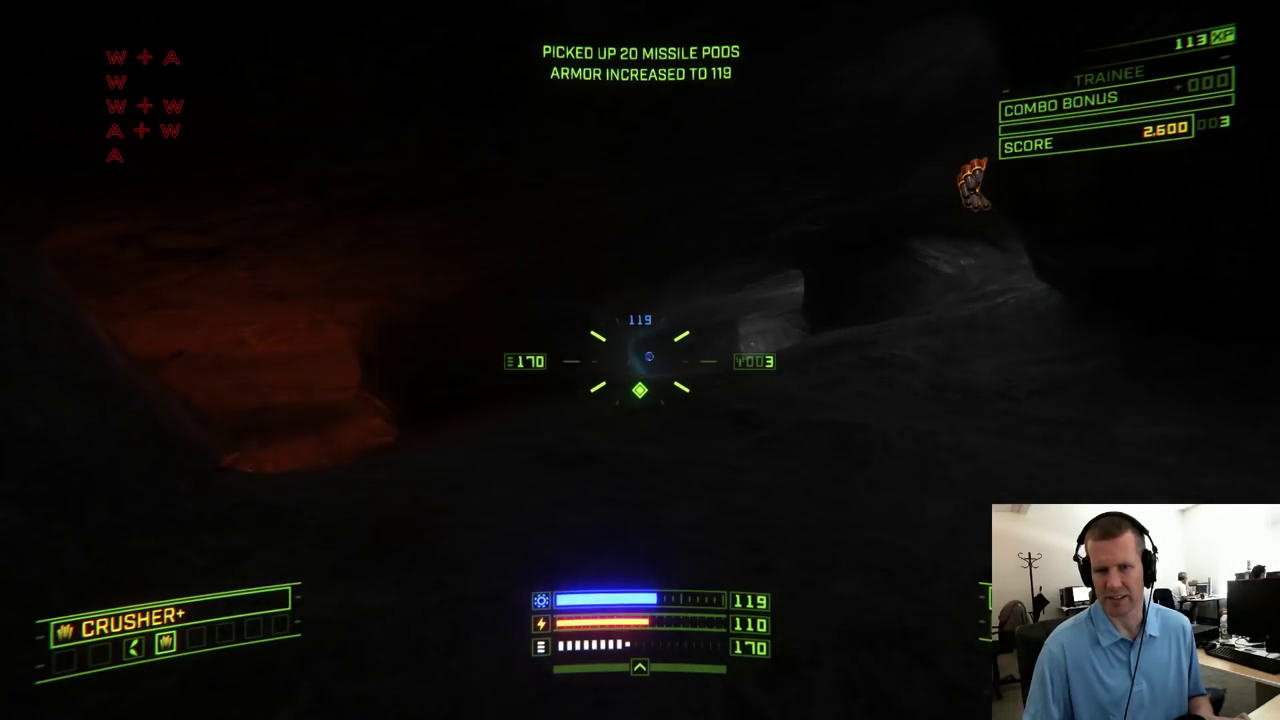
{"action": "key", "text": "w"}
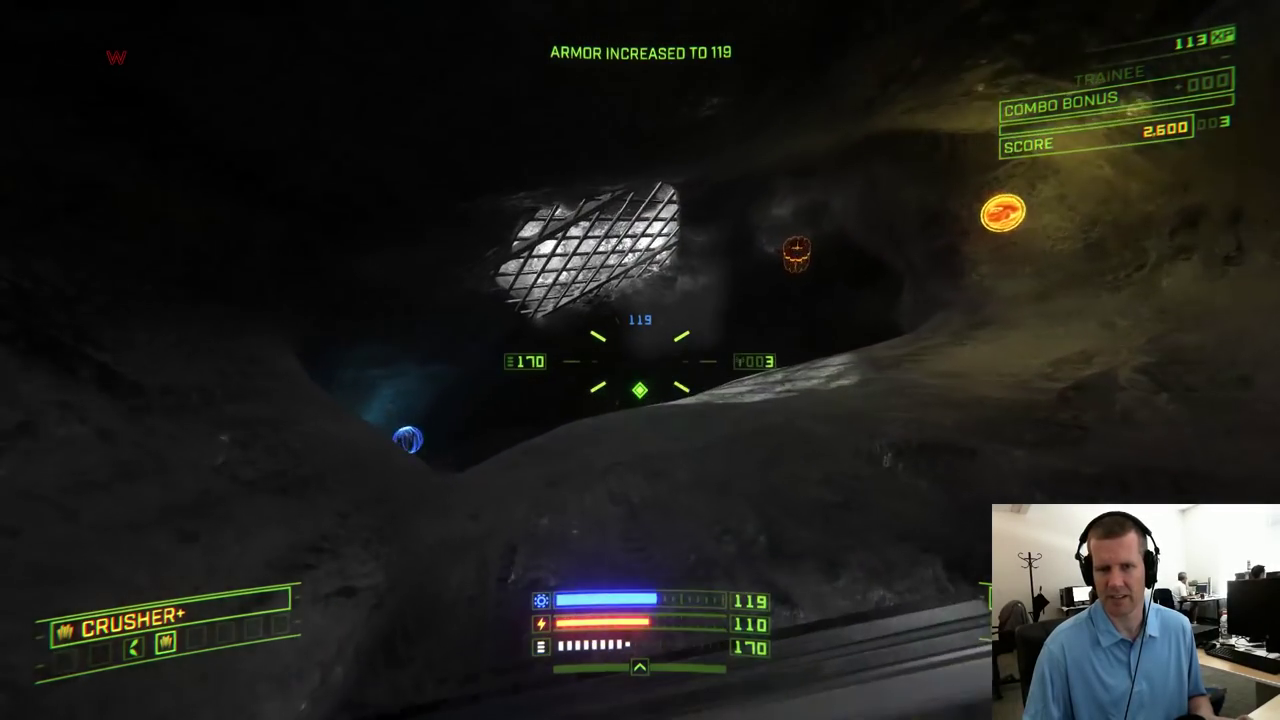
Fly up toward the overhead grating and examine the white light coming down the shaft
{"action": "key", "text": "q"}
{"action": "key", "text": "d"}
{"action": "key", "text": "w"}
{"action": "key", "text": "d"}
{"action": "key", "text": "w"}
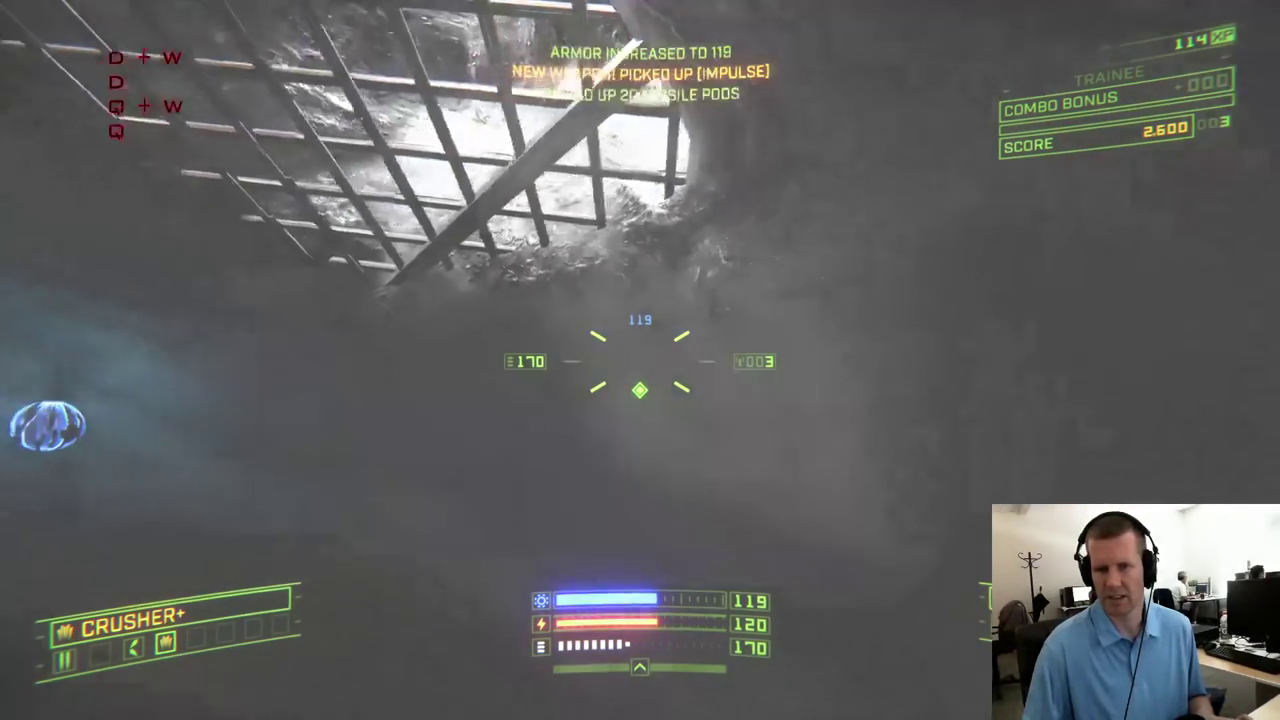
{"action": "key", "text": "w"}
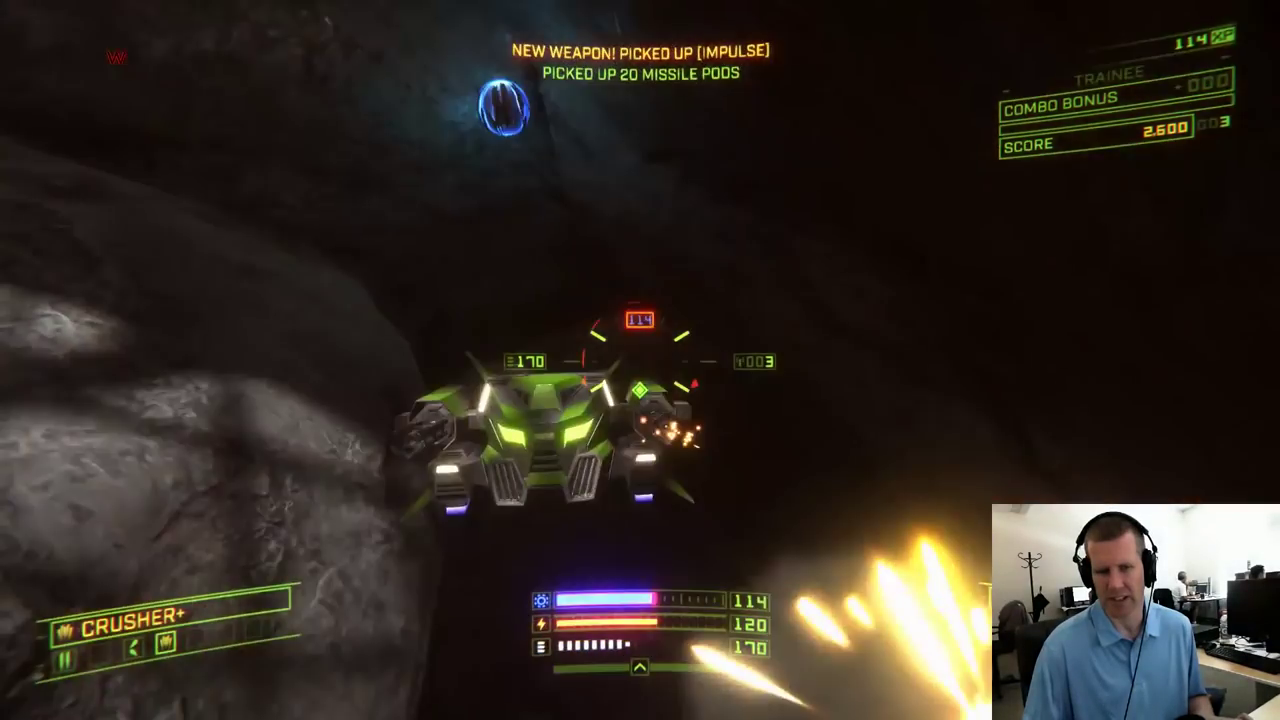
Shoot the attacking Ogre and fly into the red-lit lava cave to examine its lighting
{"action": "left_click", "coordinate": [640, 360]}
{"action": "key", "text": "a"}
{"action": "key", "text": "w"}
{"action": "key", "text": "w"}
{"action": "key", "text": "q"}
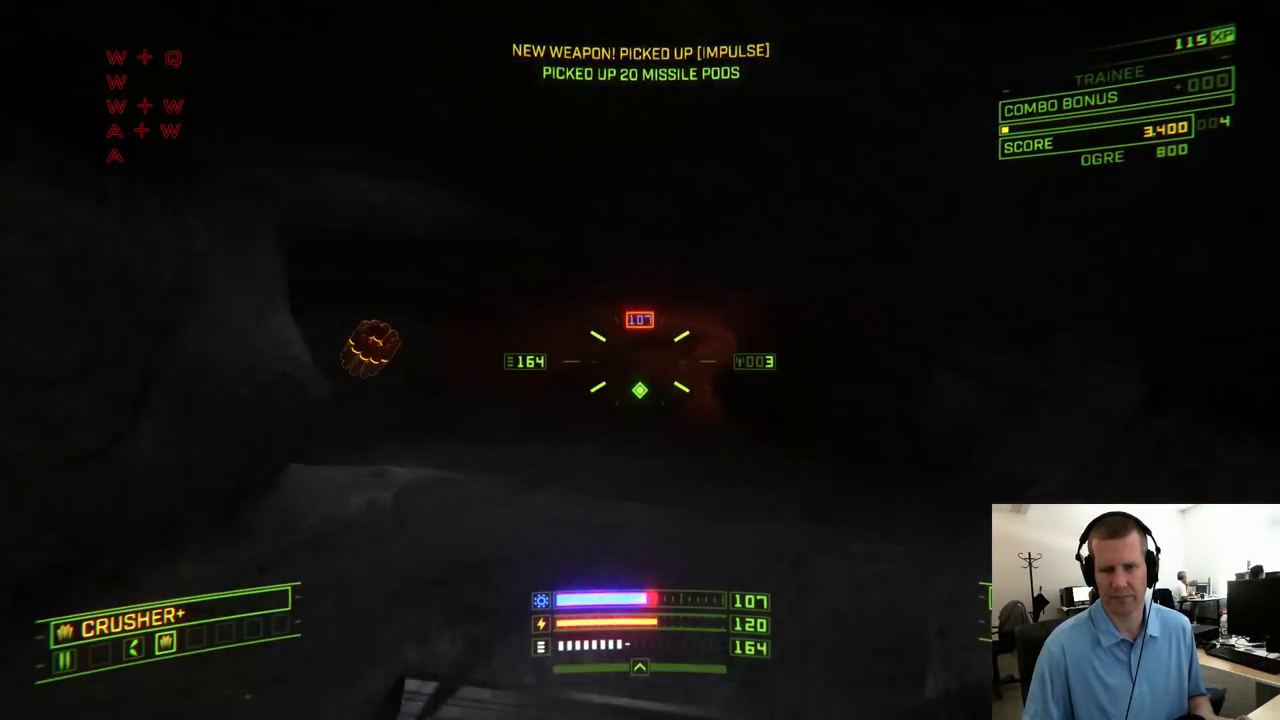
{"action": "key", "text": "w+e"}
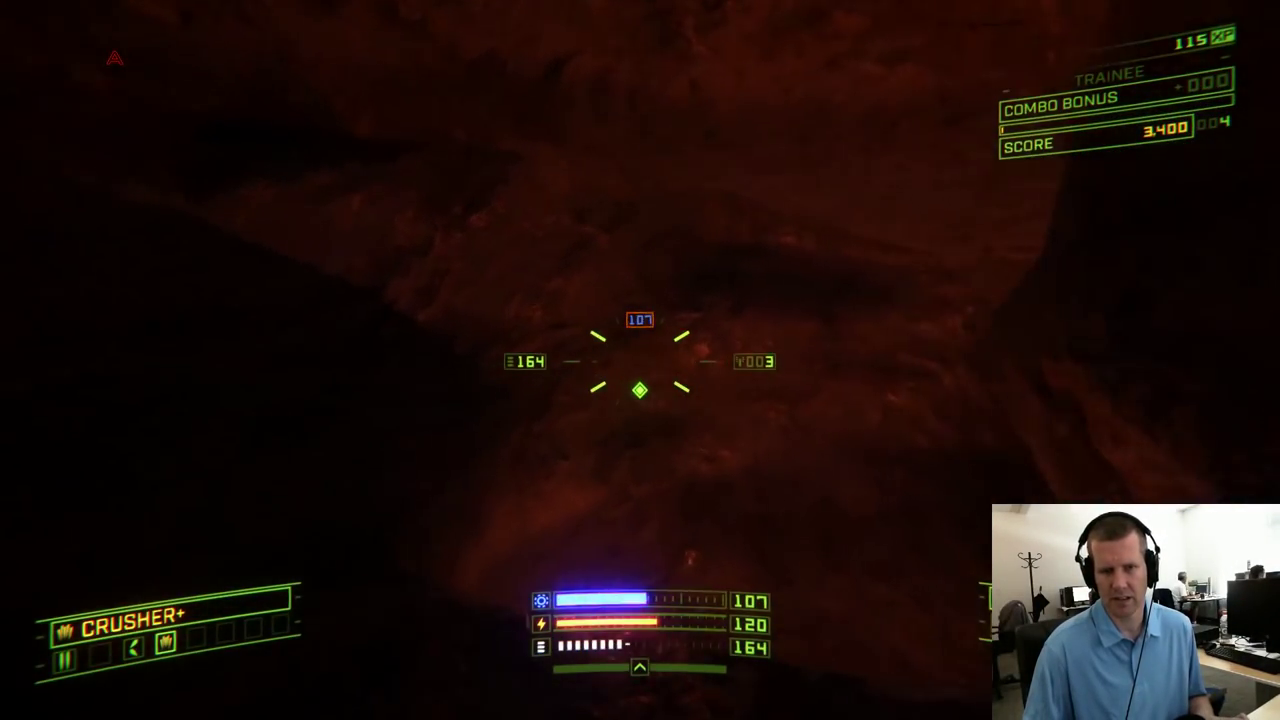
{"action": "key", "text": "a"}
{"action": "key", "text": "s"}
{"action": "key", "text": "a"}
{"action": "key", "text": "d"}
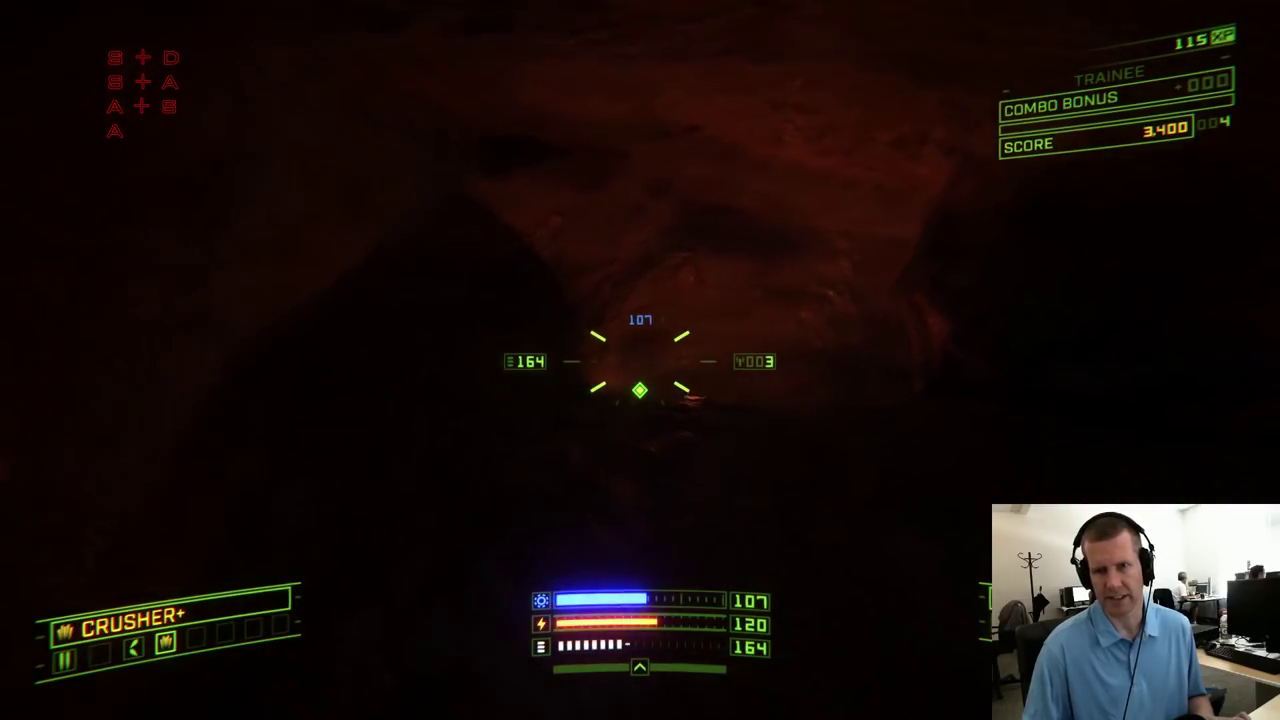
{"action": "key", "text": "a"}
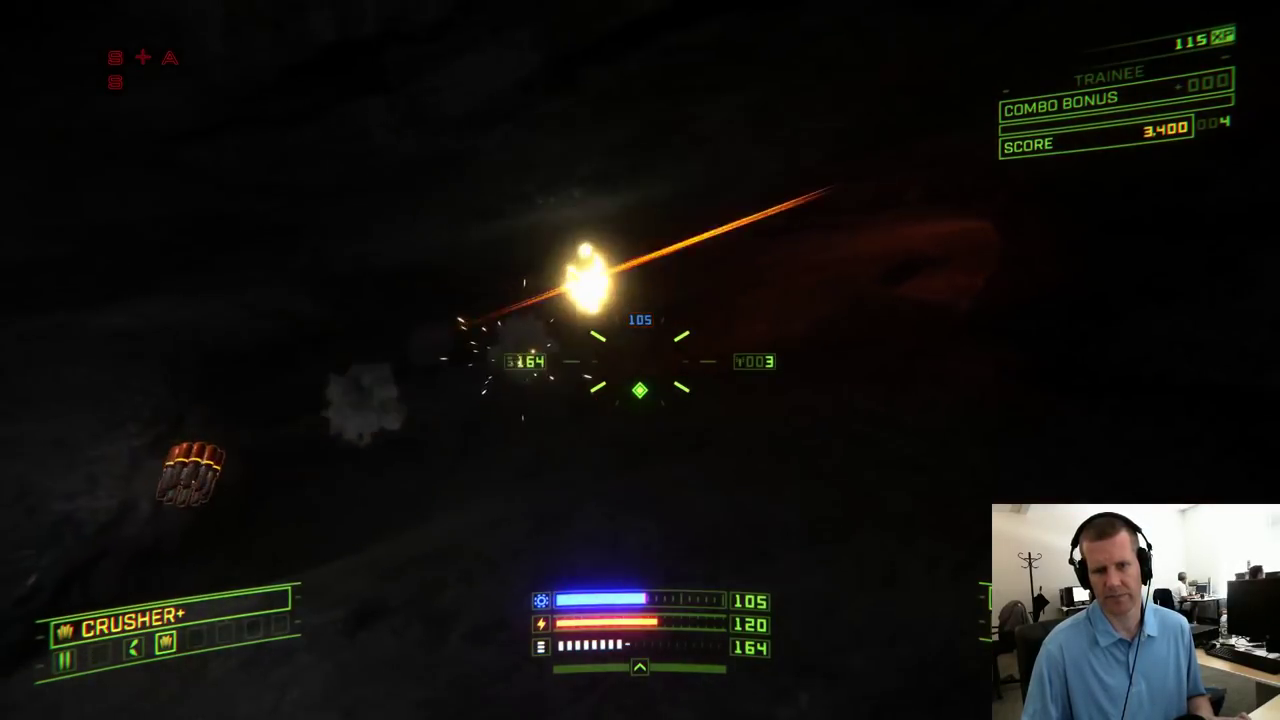
Dodge the attacking robot's fire in the dark cave passage and shoot it
{"action": "key", "text": "w"}
{"action": "key", "text": "d"}
{"action": "key", "text": "a"}
{"action": "key", "text": "s"}
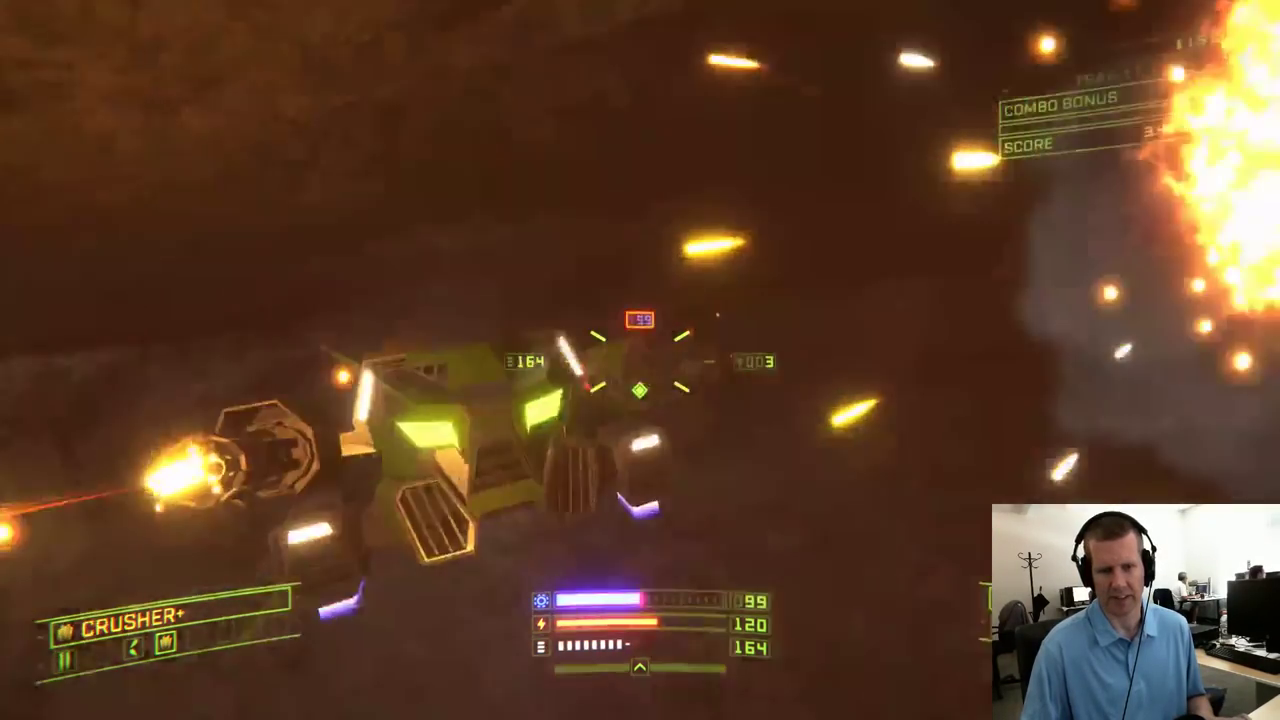
{"action": "left_click", "coordinate": [640, 361]}
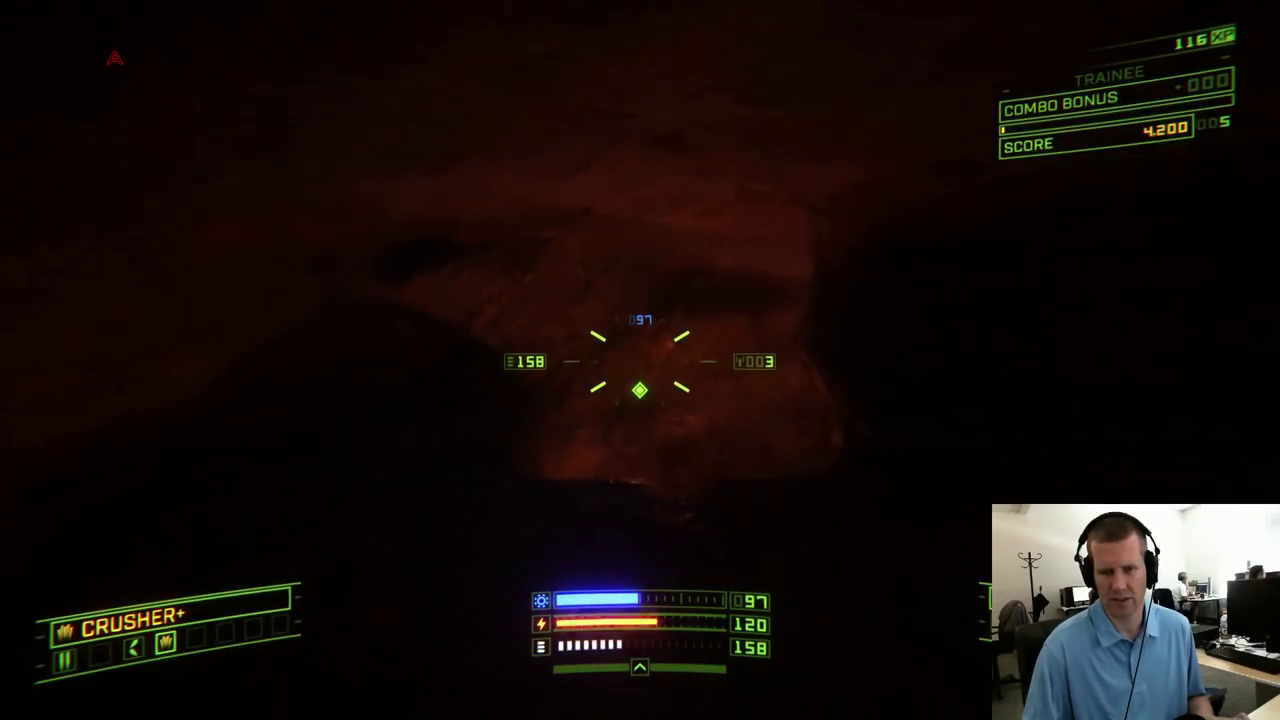
Fly past the lava pool and examine the red light on the rock and the grey light in the adjoining openings
{"action": "key", "text": "w"}
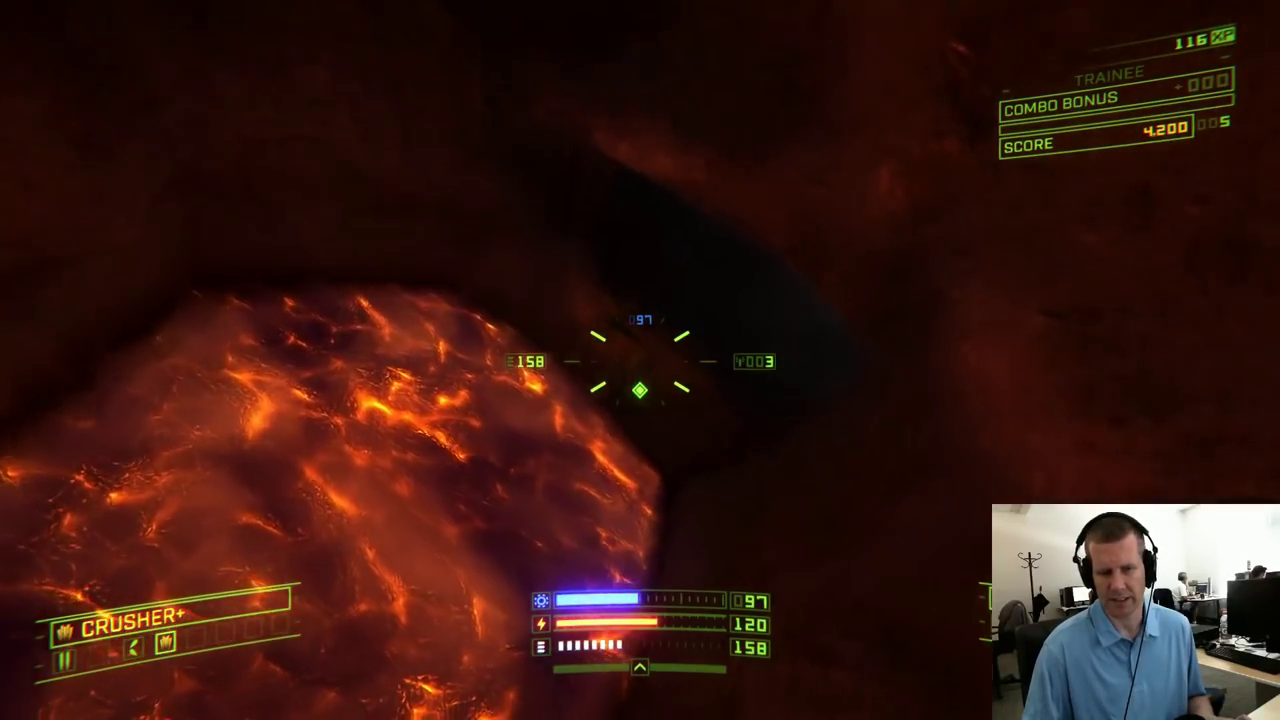
{"action": "key", "text": "e"}
{"action": "key", "text": "w"}
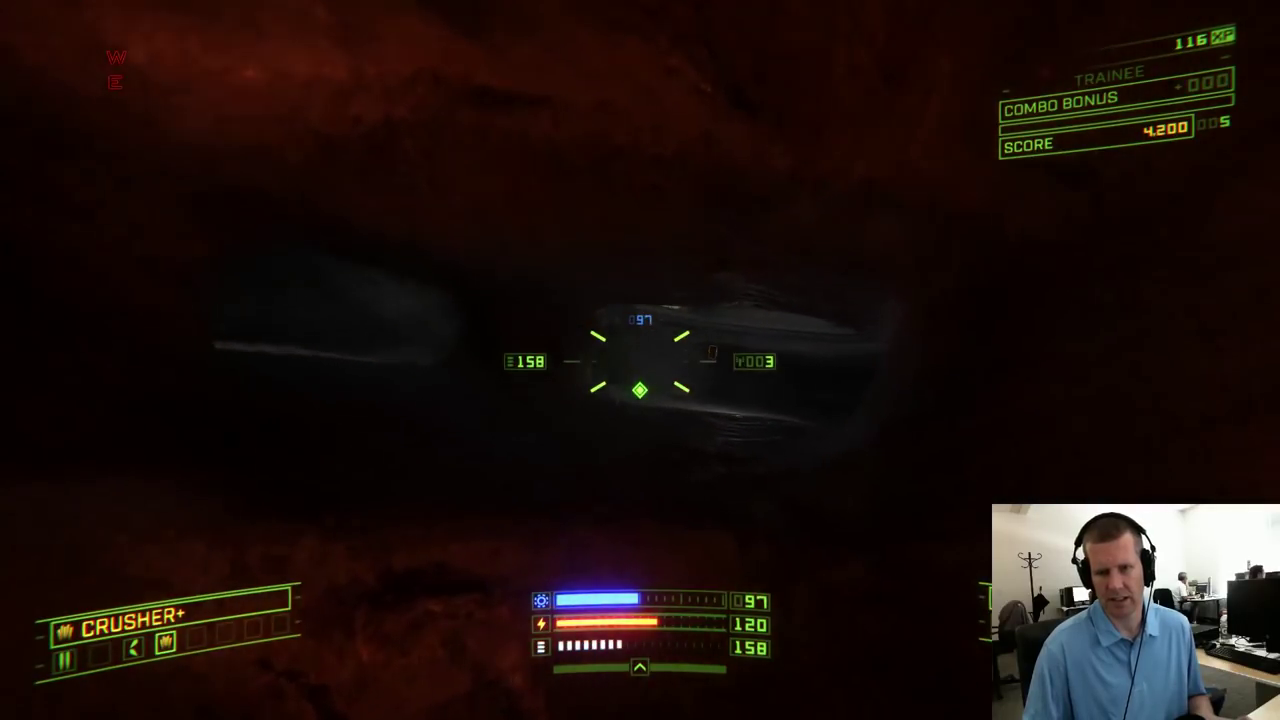
{"action": "key", "text": "a"}
{"action": "key", "text": "w"}
{"action": "key", "text": "s"}
{"action": "key", "text": "d"}
{"action": "key", "text": "s"}
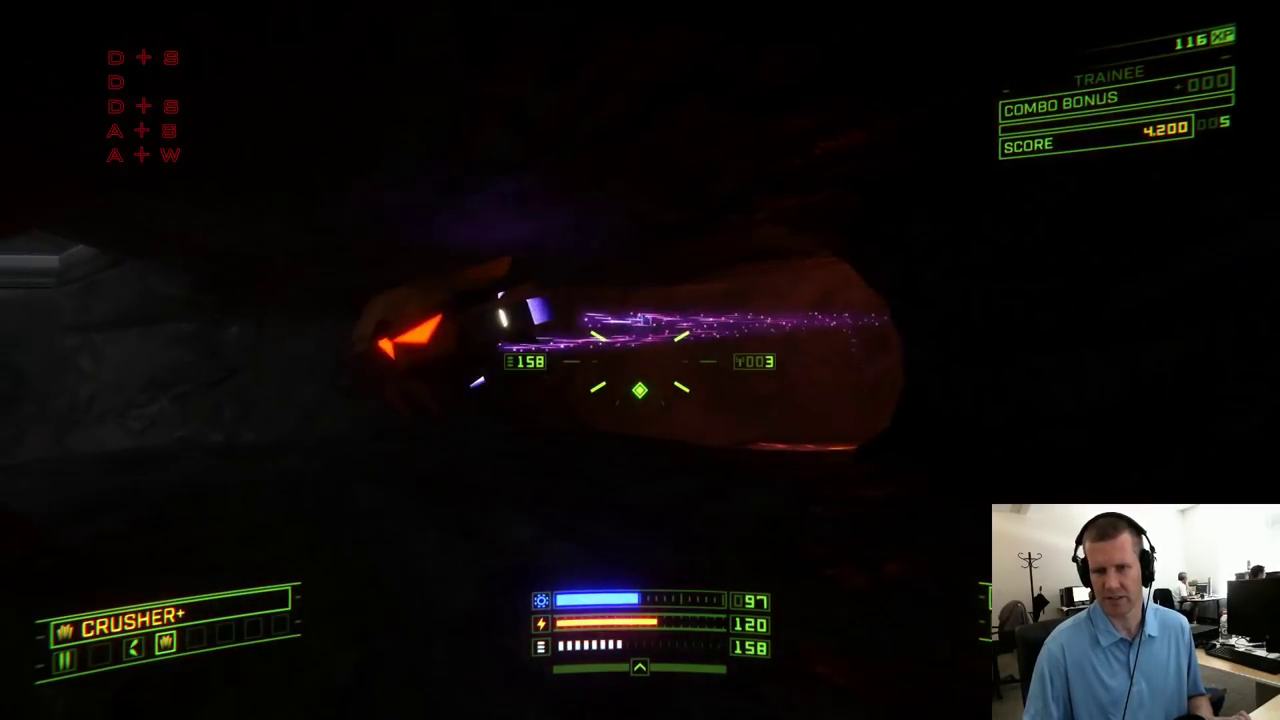
Shoot the Golem at the cave opening and fly over the lava pool to check its red glow on the walls
{"action": "left_click", "coordinate": [640, 361]}
{"action": "key", "text": "w"}
{"action": "key", "text": "d"}
{"action": "key", "text": "w"}
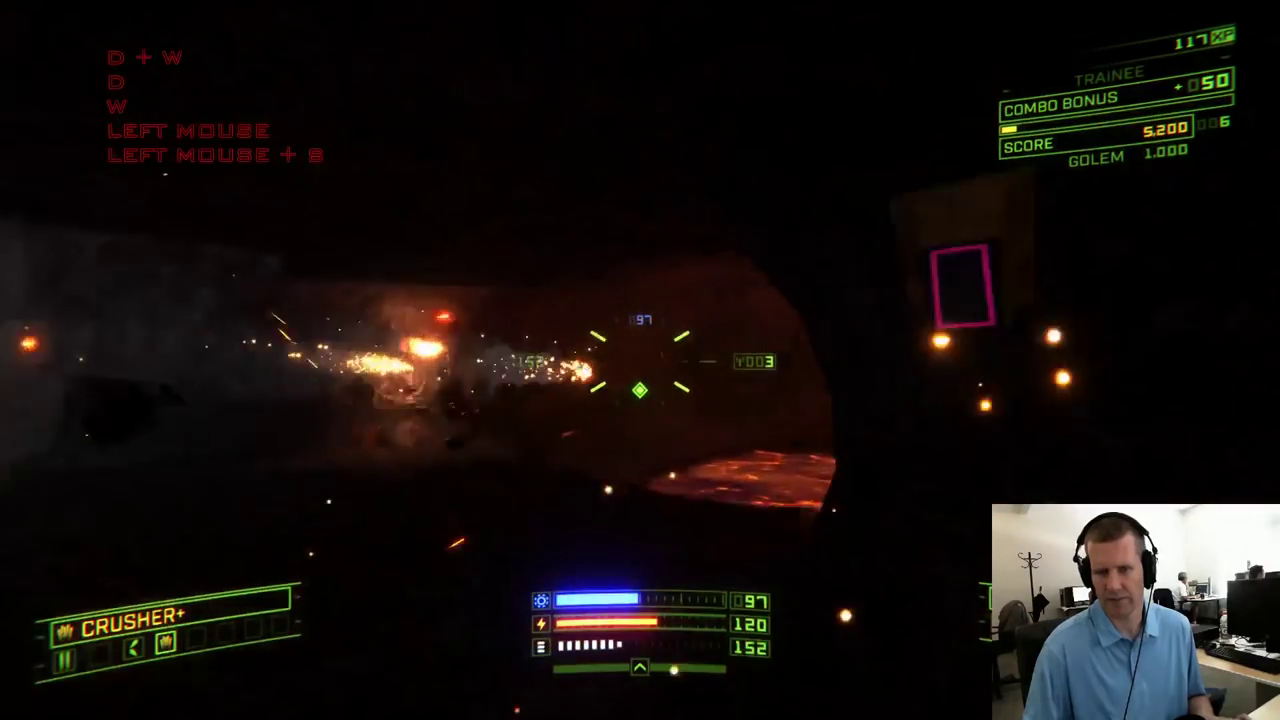
{"action": "key", "text": "w"}
{"action": "key", "text": "d"}
{"action": "key", "text": "d"}
{"action": "key", "text": "w"}
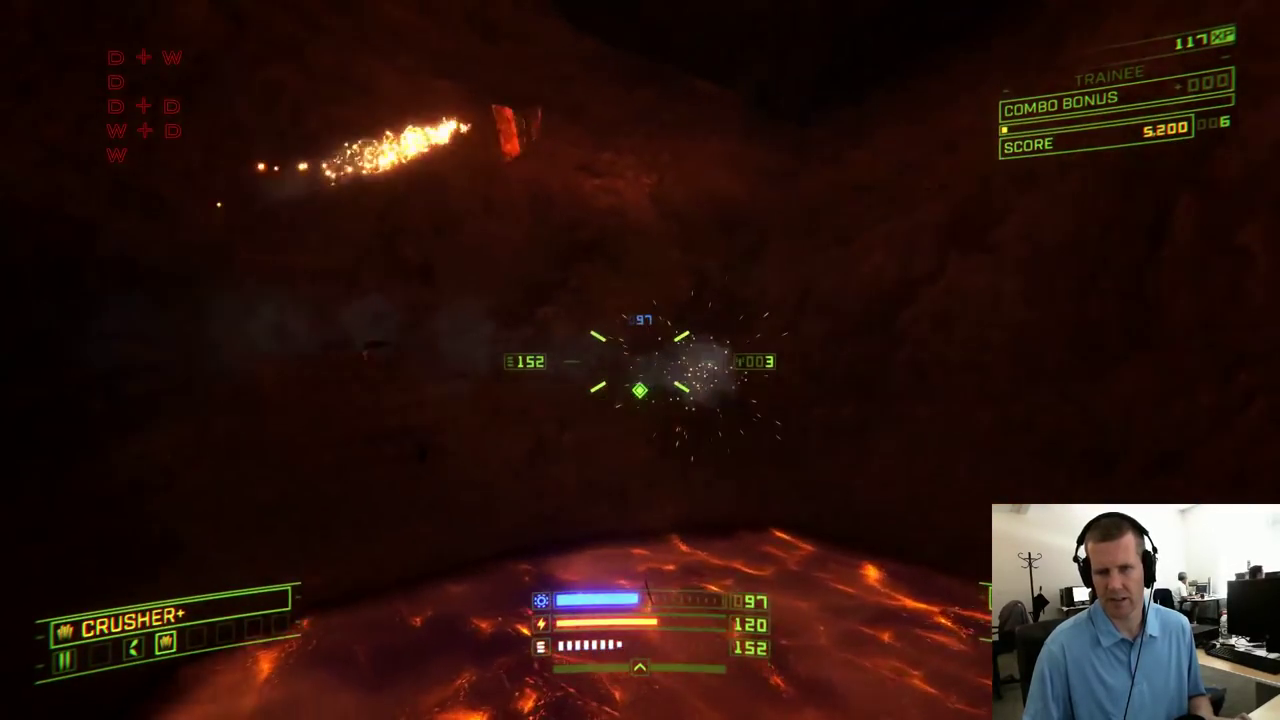
{"action": "key", "text": "d"}
{"action": "key", "text": "w"}
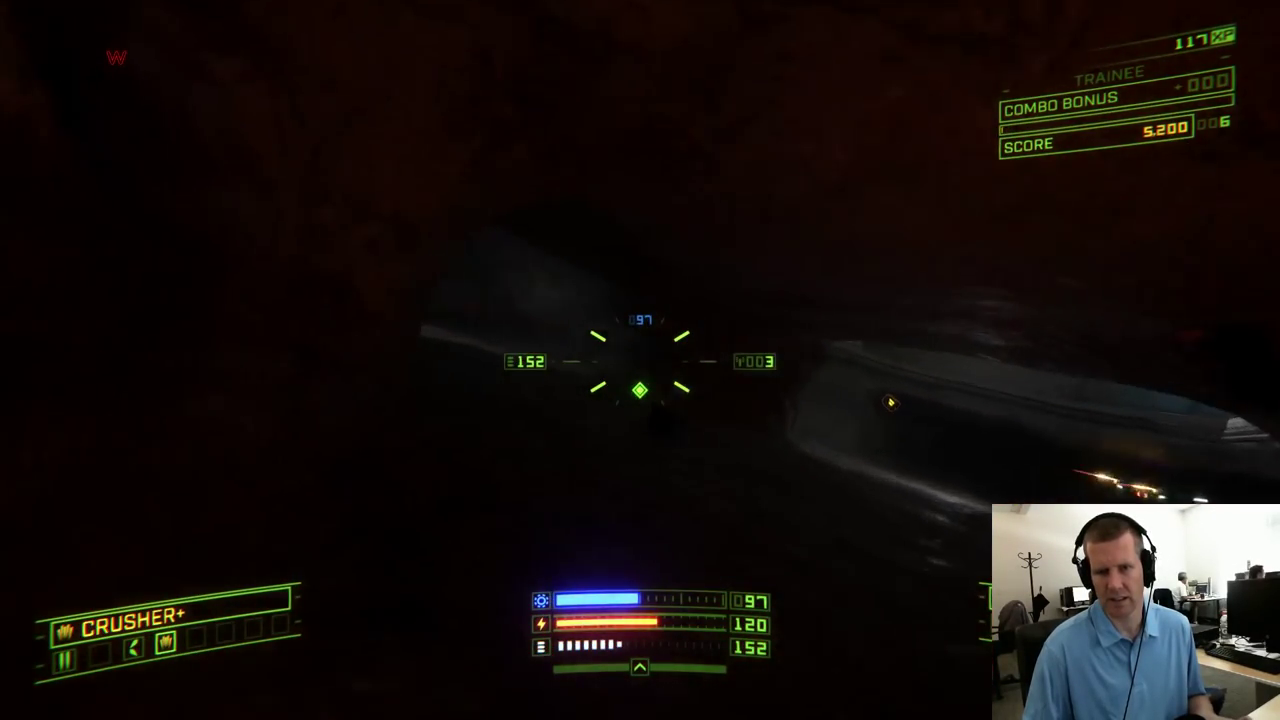
Fly out to the overhead grating and examine its white light and the grid shadow on the cave floor
{"action": "key", "text": "e"}
{"action": "key", "text": "w"}
{"action": "key", "text": "q"}
{"action": "key", "text": "e"}
{"action": "key", "text": "a"}
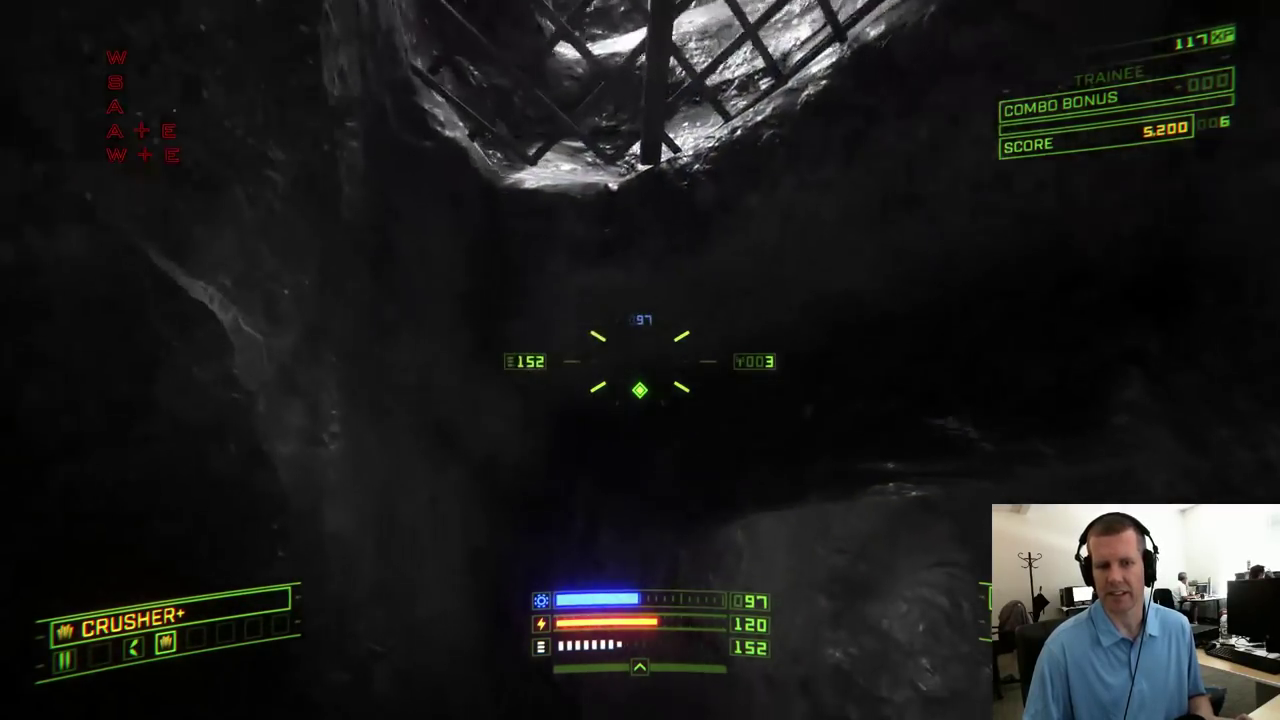
{"action": "key", "text": "d"}
{"action": "key", "text": "w"}
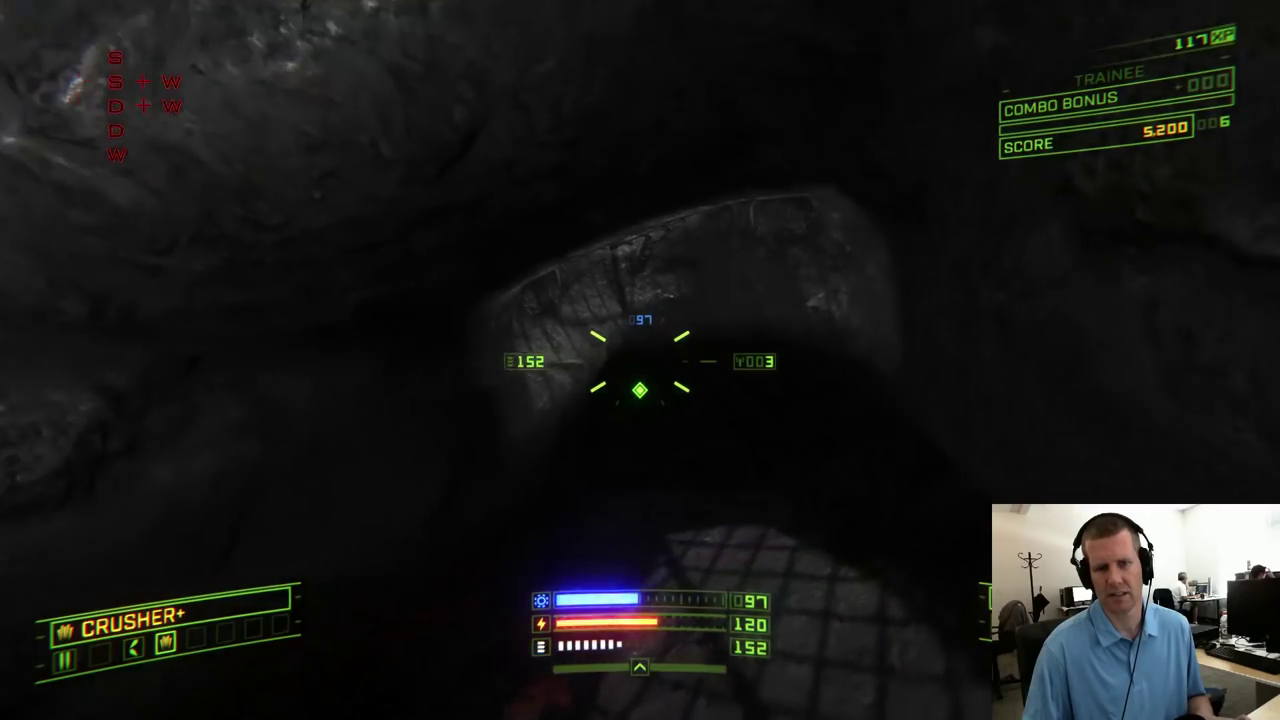
Shoot the nearby enemy and turn back to view the light coming through the grating from the cave below
{"action": "key", "text": "q"}
{"action": "left_click", "coordinate": [640, 390]}
{"action": "key", "text": "a"}
{"action": "left_click", "coordinate": [640, 390]}
{"action": "key", "text": "e"}
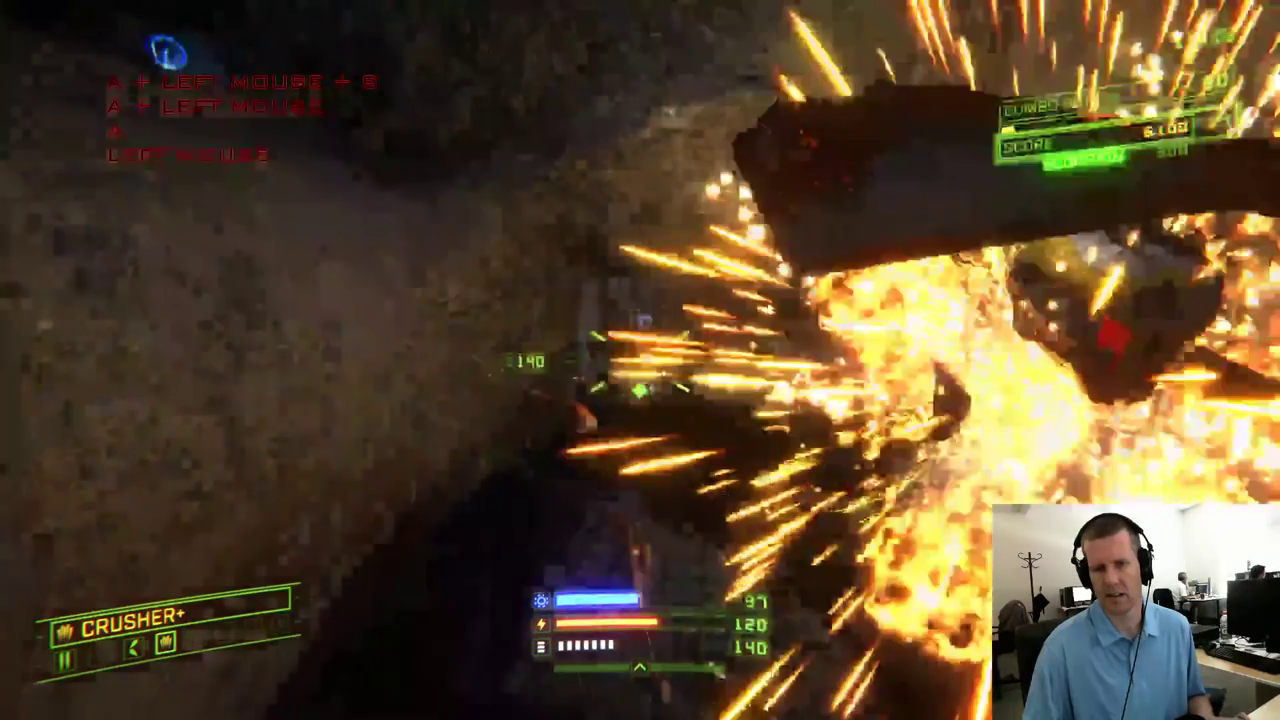
{"action": "key", "text": "w"}
{"action": "key", "text": "w"}
{"action": "key", "text": "d"}
{"action": "key", "text": "w"}
{"action": "key", "text": "w"}
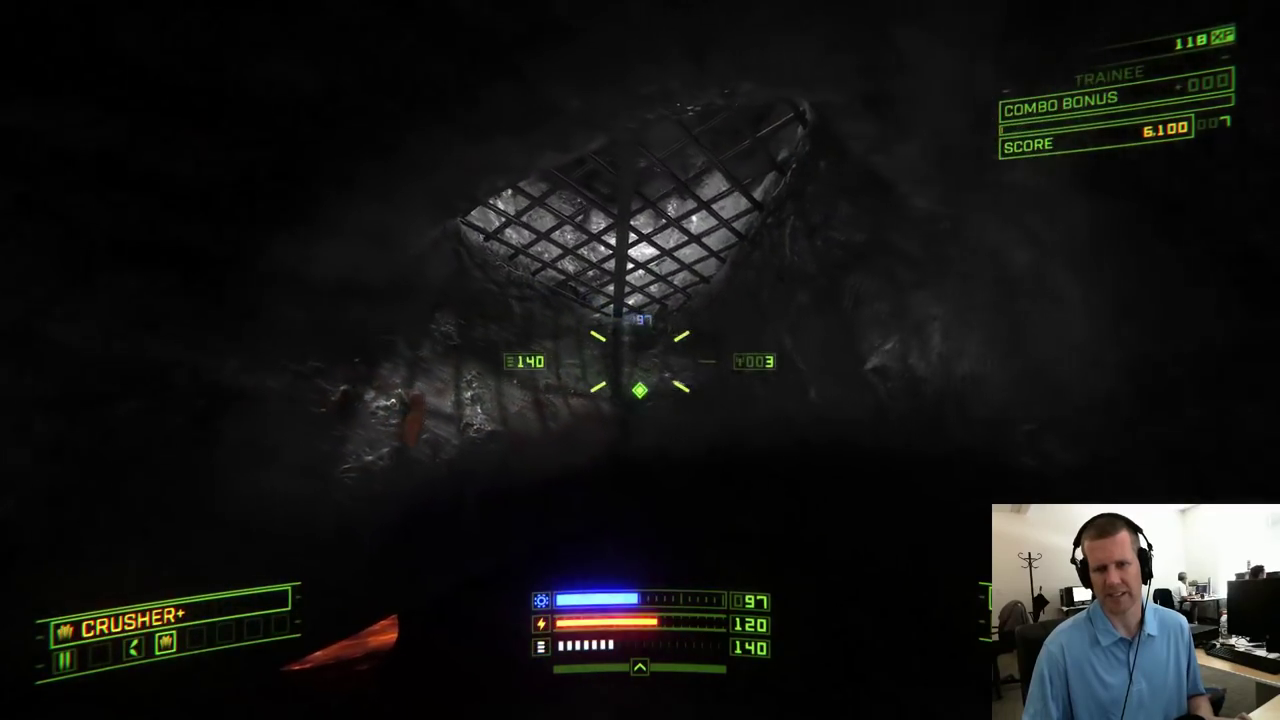
Fly over the grating's shadow and attack the green robots with the Crusher and missiles
{"action": "key", "text": "w"}
{"action": "key", "text": "s"}
{"action": "key", "text": "d"}
{"action": "key", "text": "w"}
{"action": "key", "text": "q"}
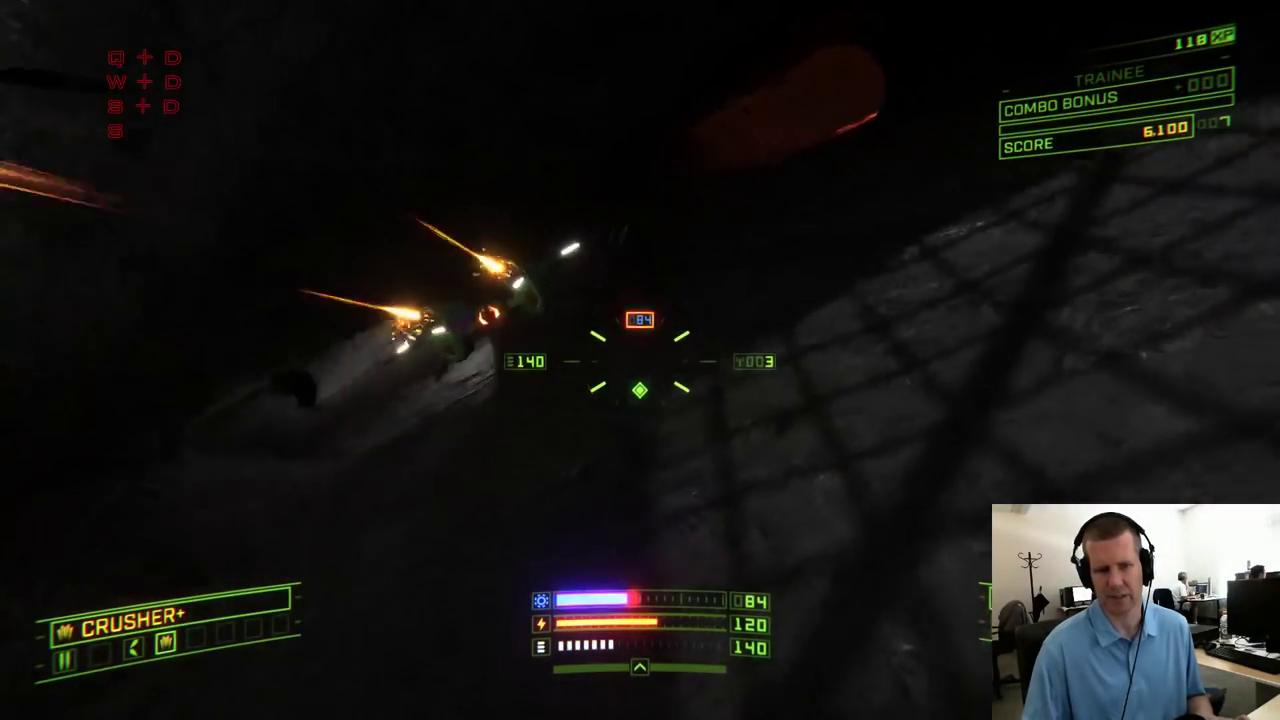
{"action": "left_click", "coordinate": [640, 360]}
{"action": "left_click", "coordinate": [640, 360]}
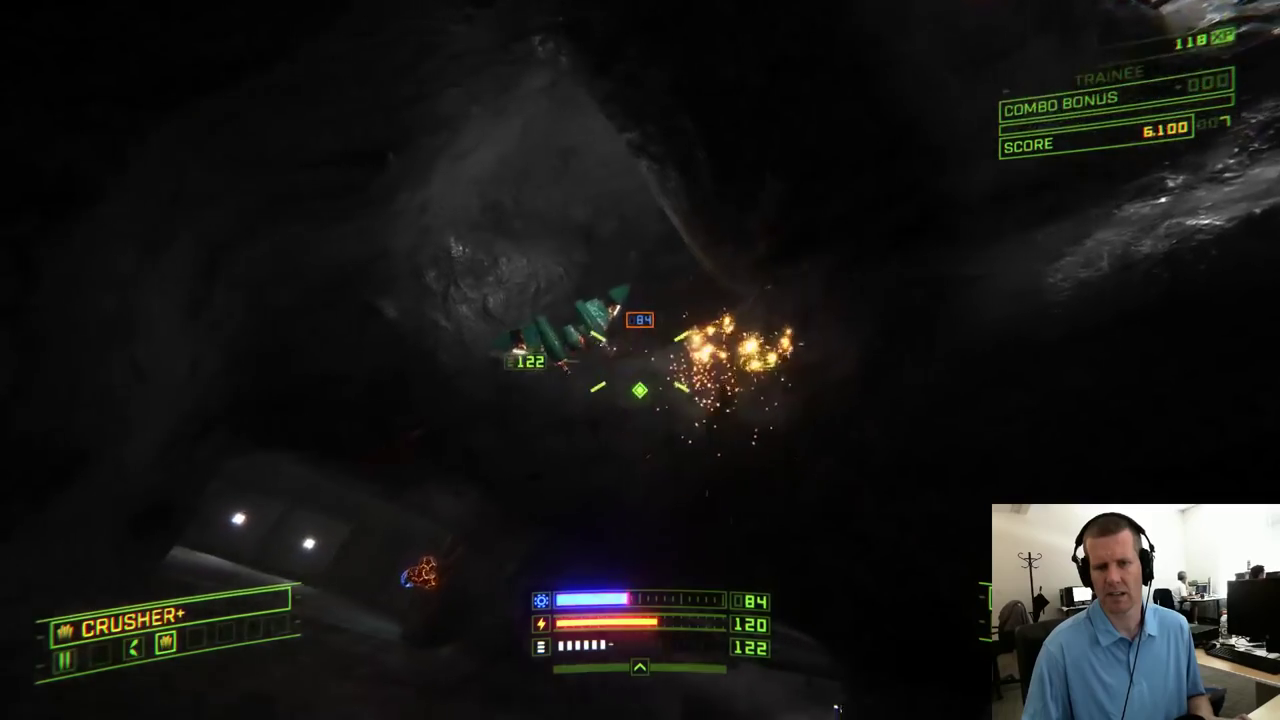
{"action": "key", "text": "a"}
{"action": "key", "text": "w"}
{"action": "left_click", "coordinate": [640, 360]}
{"action": "right_click", "coordinate": [640, 360]}
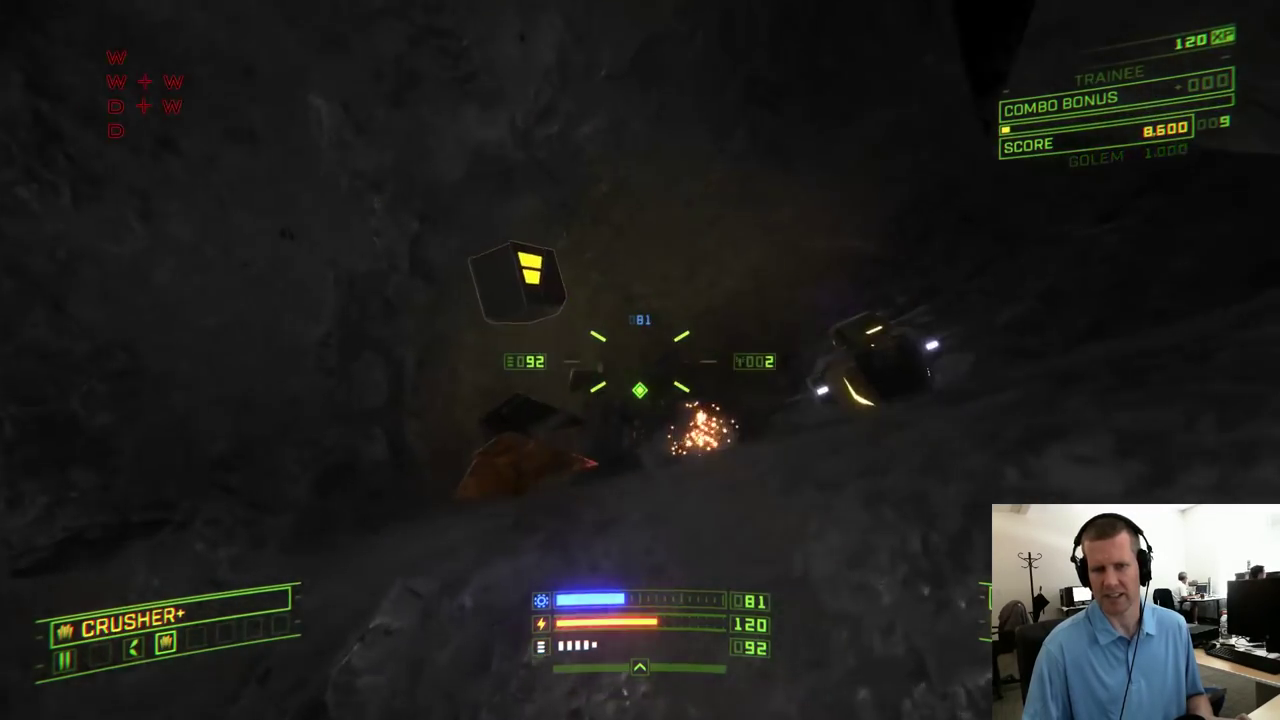
Fly through the built structure and grating-lit cave, collecting power-ups while checking the light and shadows on the rock
{"action": "key", "text": "w"}
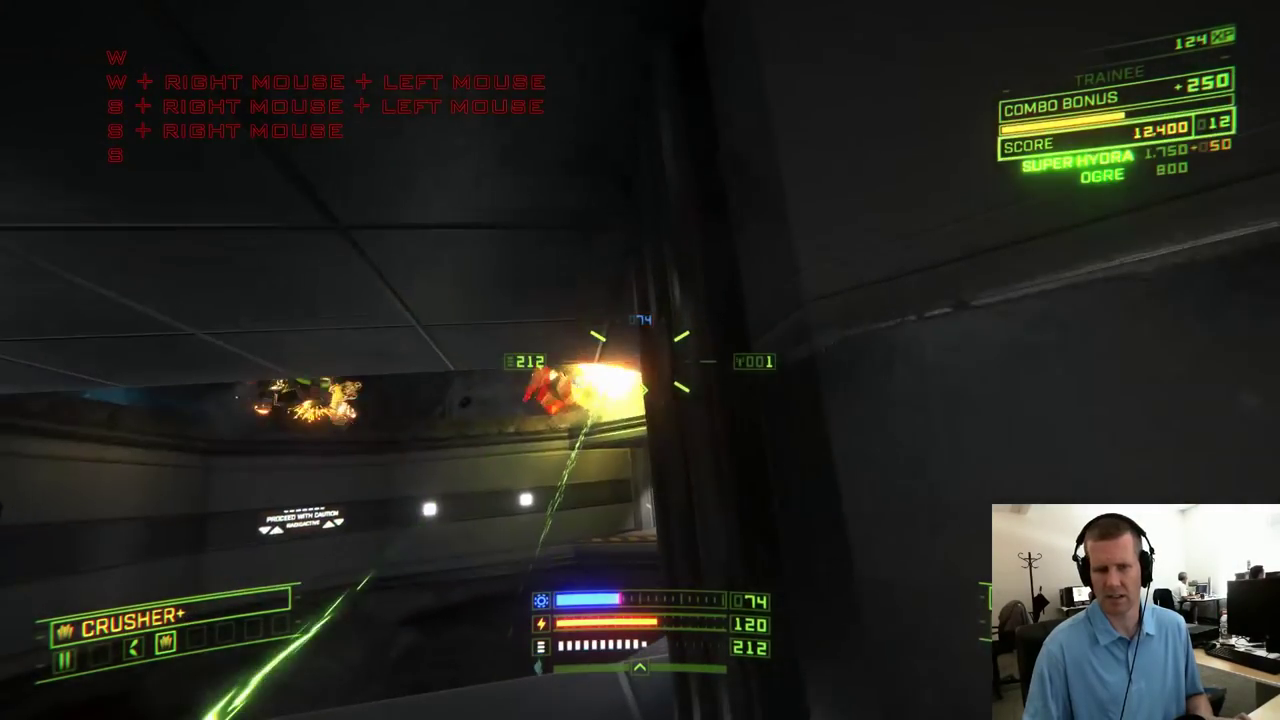
{"action": "key", "text": "w"}
{"action": "key", "text": "w"}
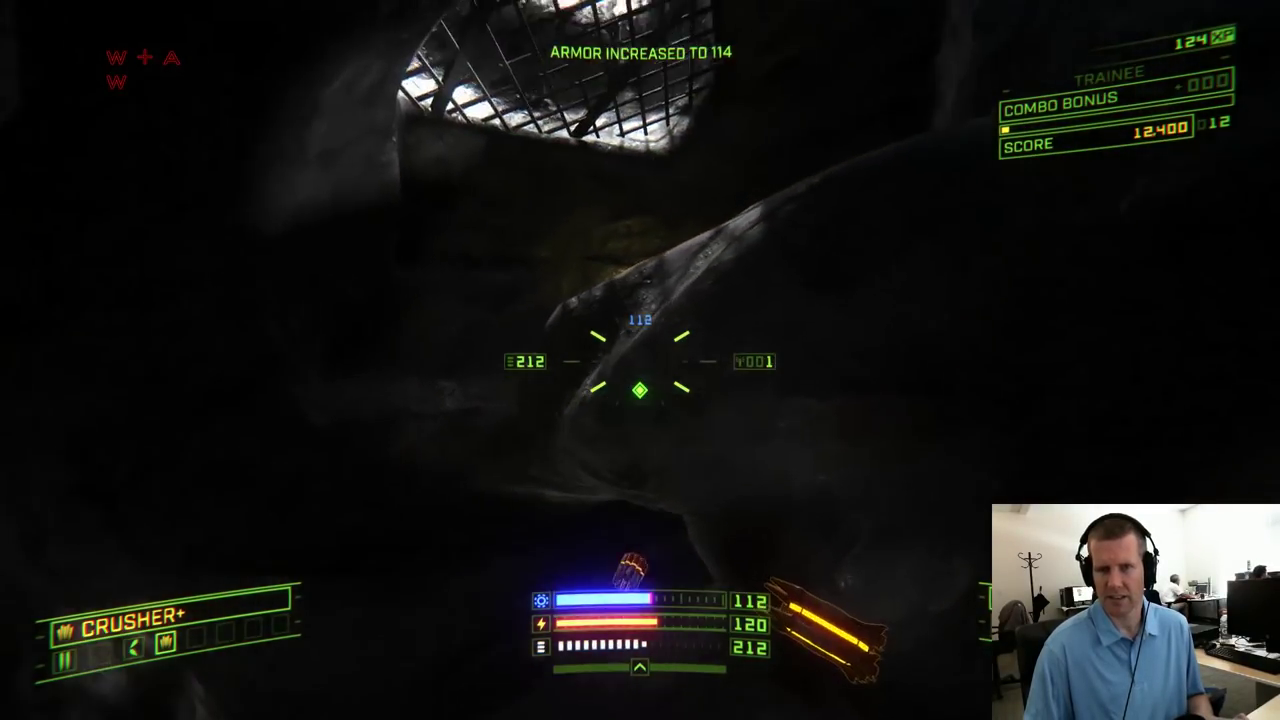
{"action": "key", "text": "w"}
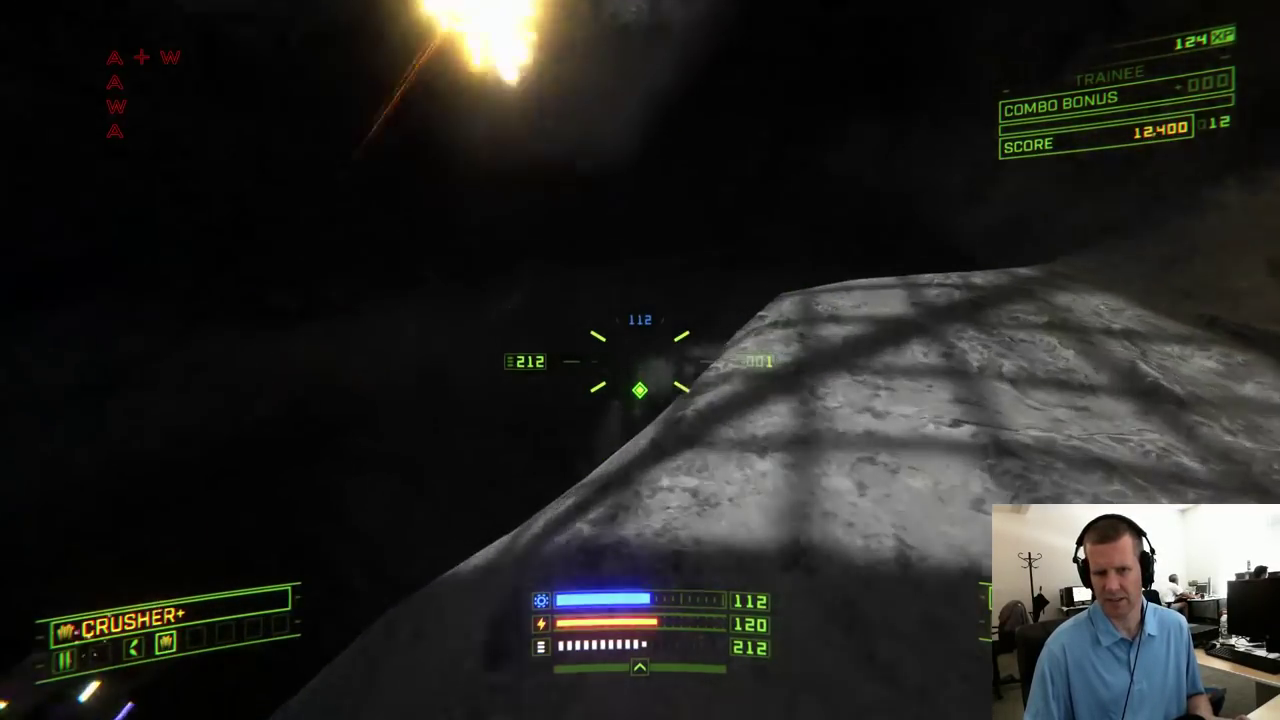
{"action": "key", "text": "w"}
{"action": "key", "text": "s"}
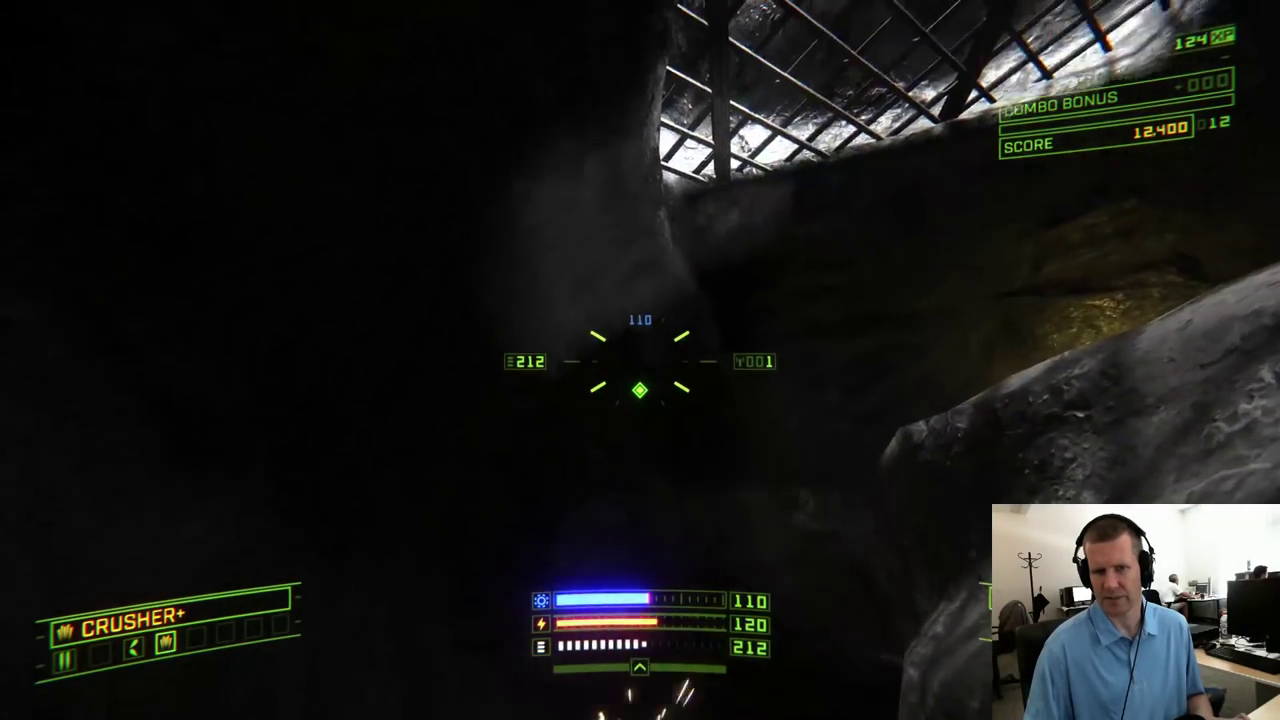
{"action": "key", "text": "w"}
{"action": "key", "text": "s"}
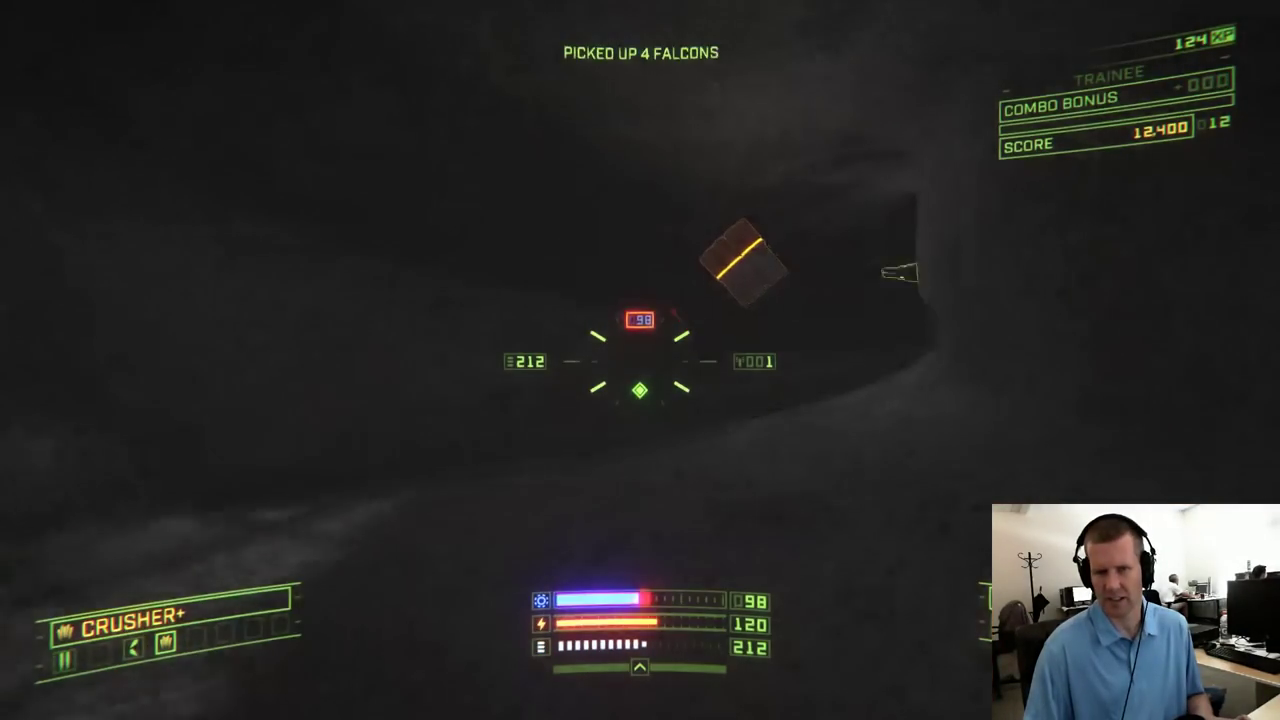
{"action": "key", "text": "q"}
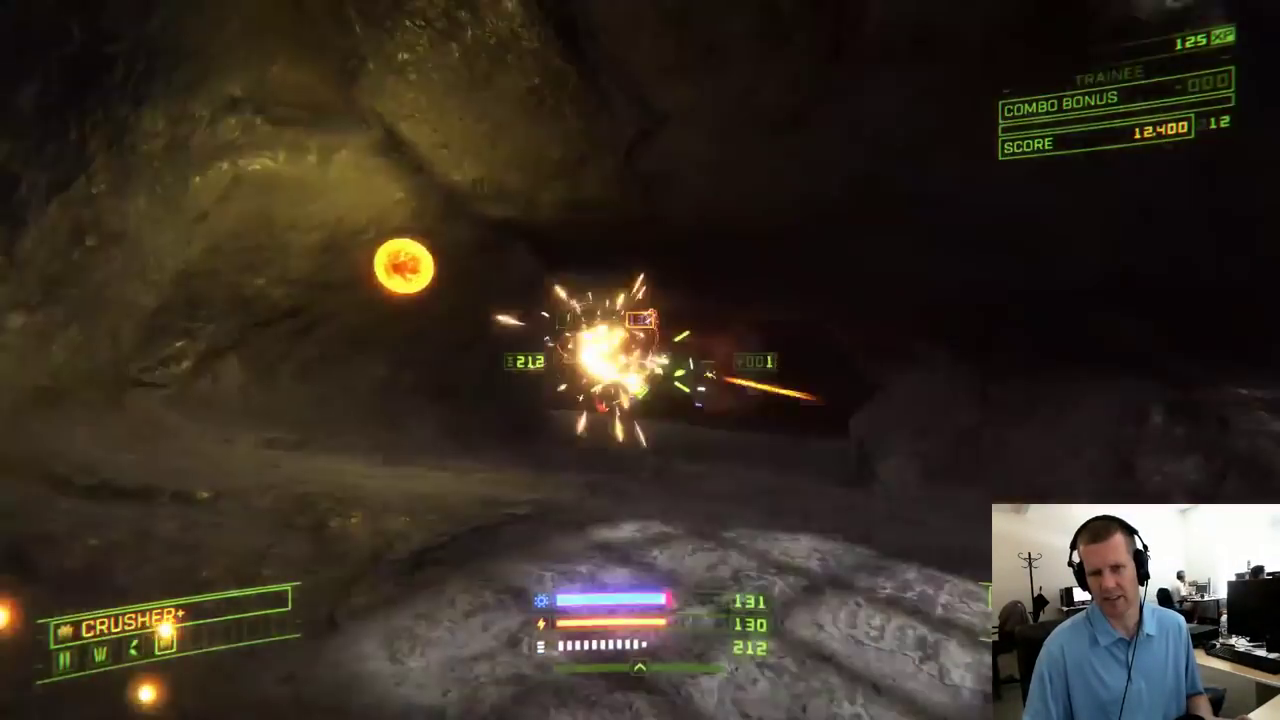
Shoot the Ogre in the yellow-lit cave and fly on through the dark passage to collect the energy power-up
{"action": "left_click", "coordinate": [640, 361]}
{"action": "key", "text": "w"}
{"action": "key", "text": "w"}
{"action": "key", "text": "q"}
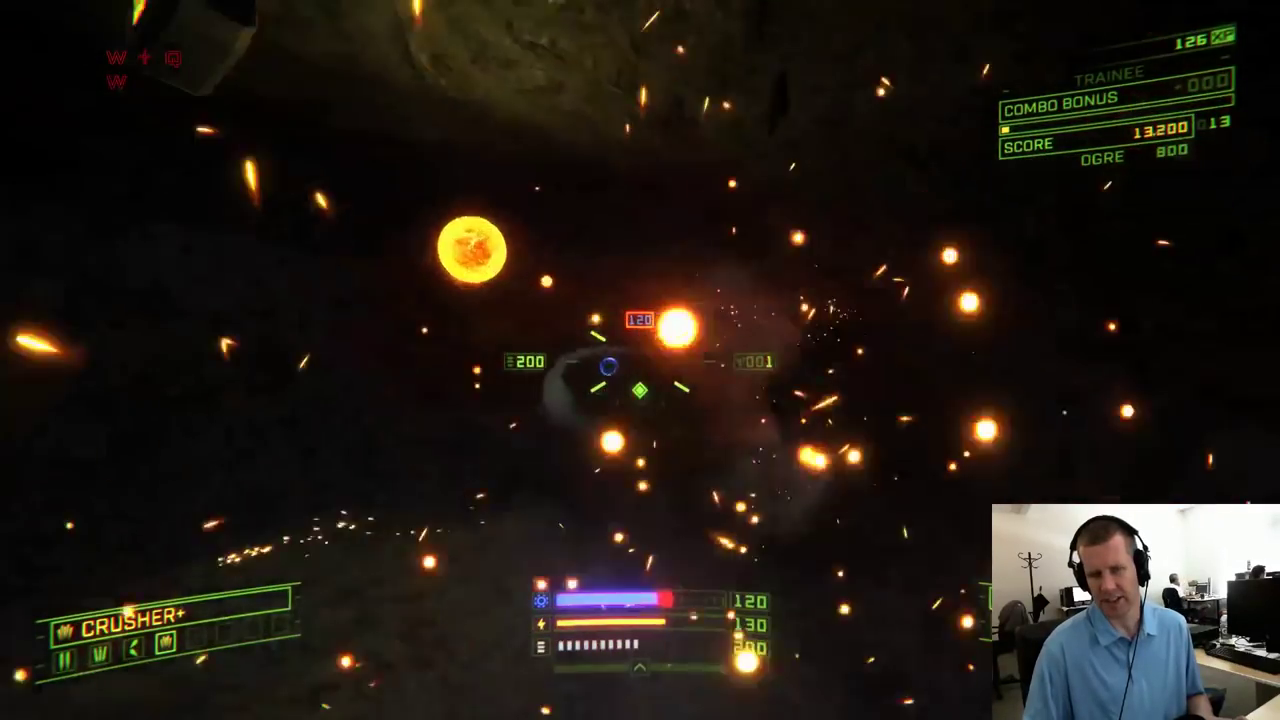
{"action": "key", "text": "a"}
{"action": "key", "text": "w"}
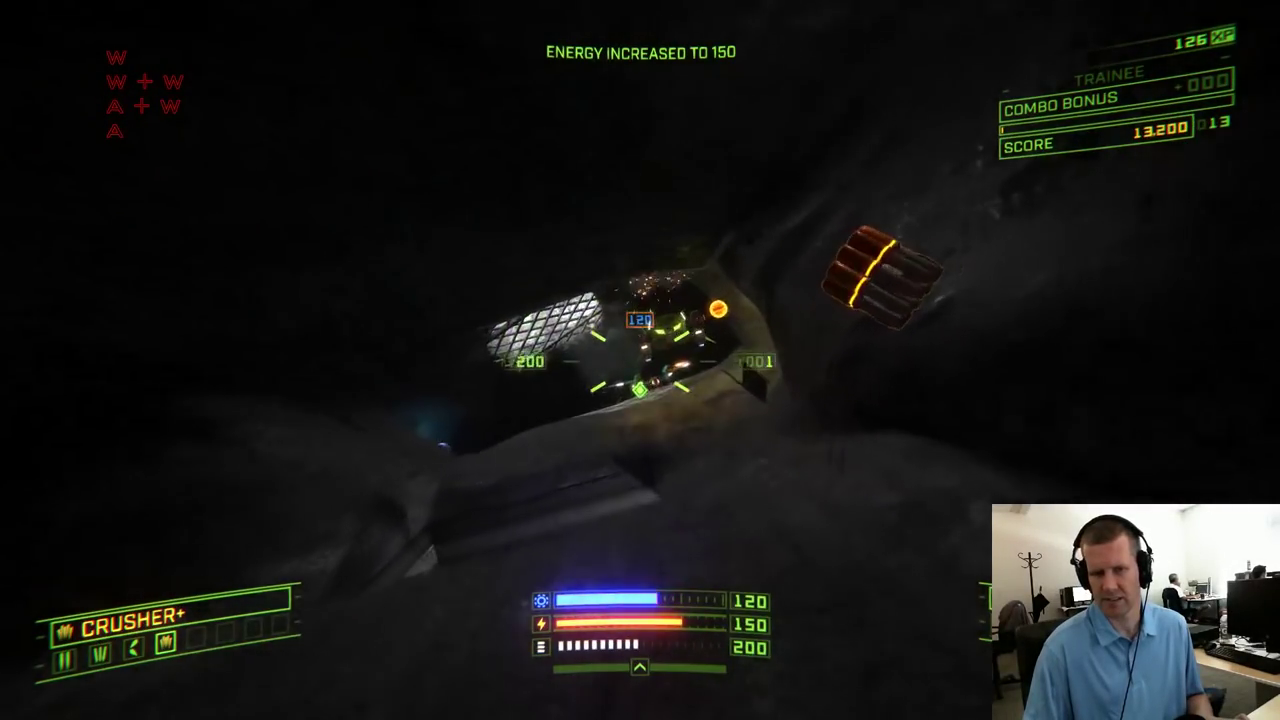
Pick up the missile pods and destroy the robots near the grating, including the Valkyrie, with the Crusher and missiles
{"action": "left_click", "coordinate": [640, 361]}
{"action": "key", "text": "w"}
{"action": "right_click", "coordinate": [640, 361]}
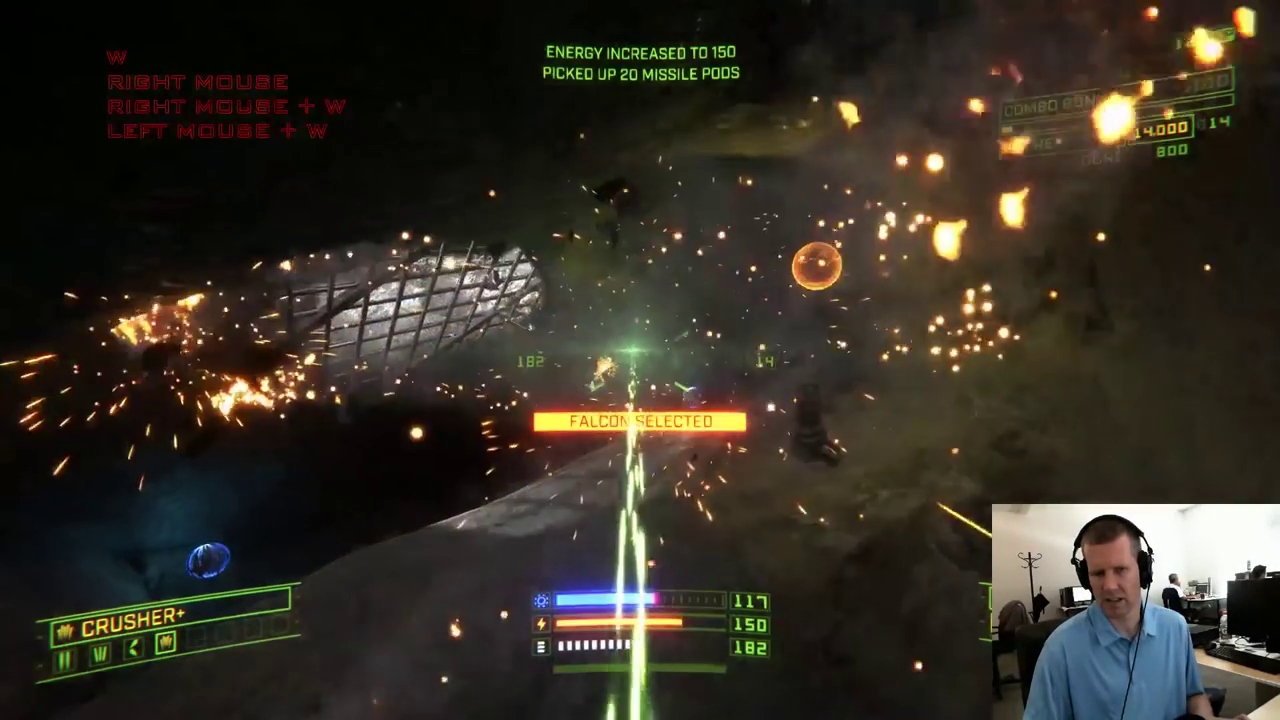
{"action": "key", "text": "d"}
{"action": "key", "text": "q"}
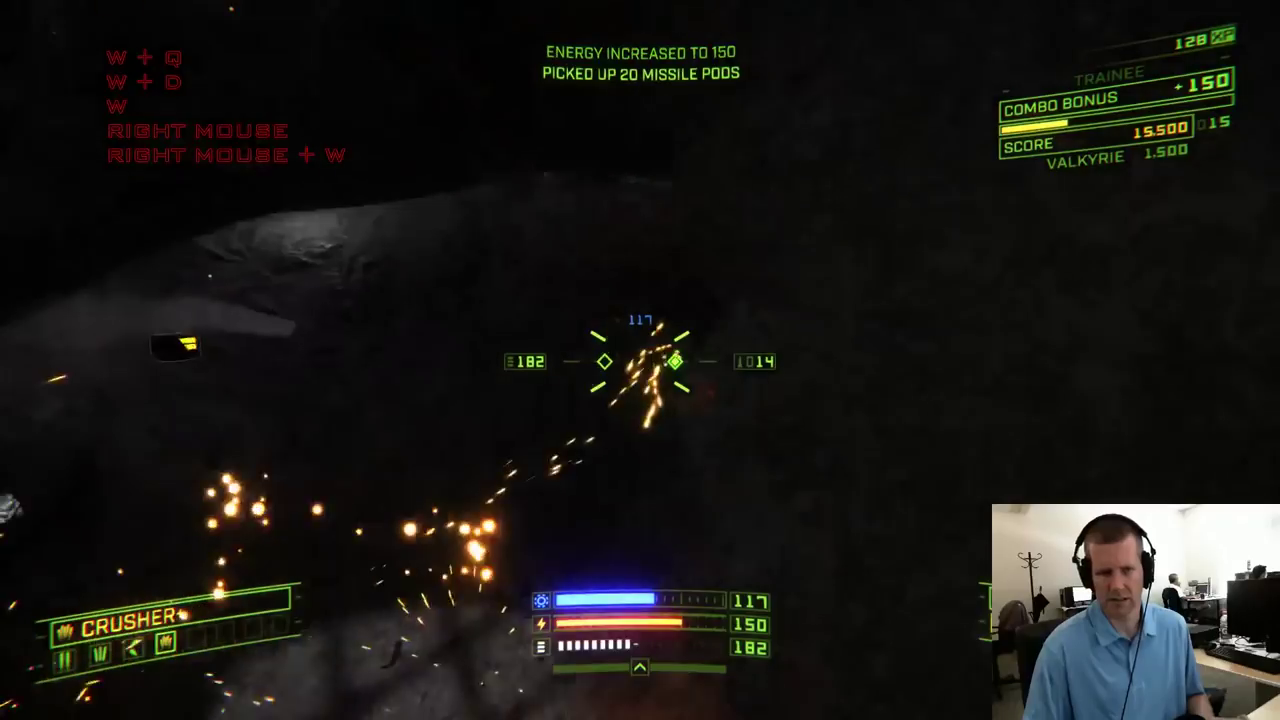
Fly back into the red-lit cave, collect the armor power-up and examine how the red light meets the grey passage
{"action": "key", "text": "w"}
{"action": "key", "text": "q"}
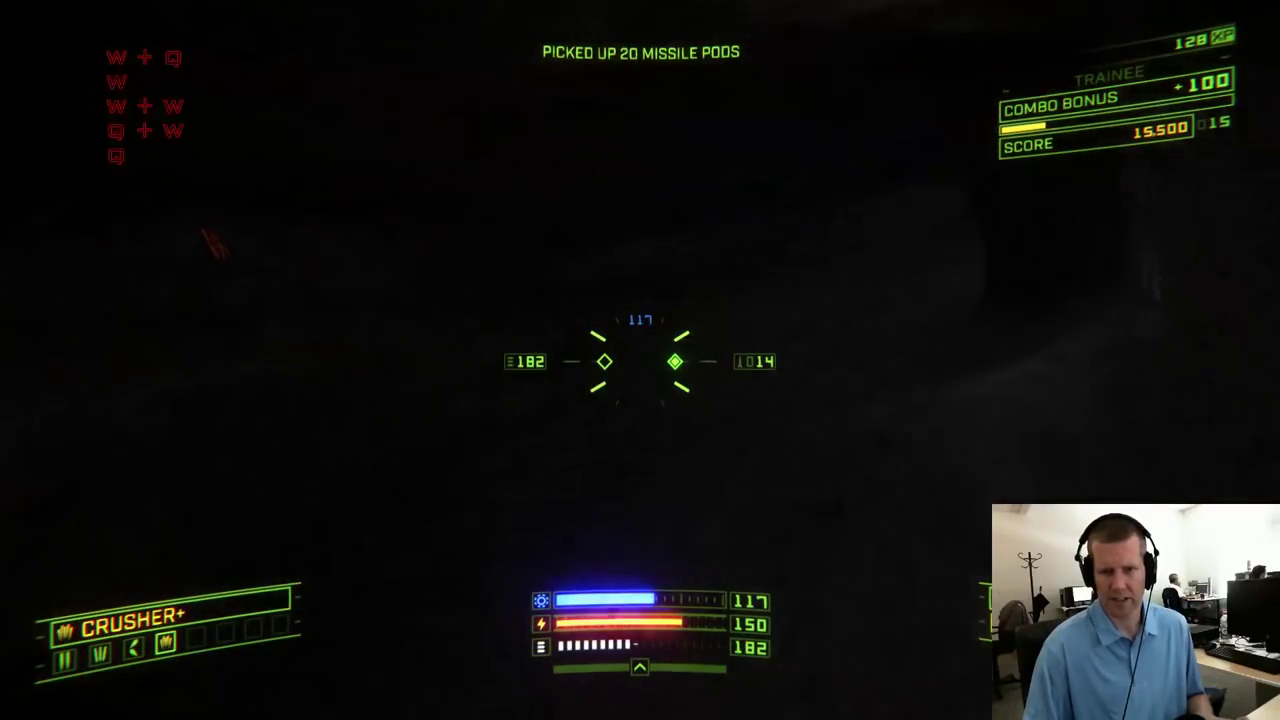
{"action": "key", "text": "w"}
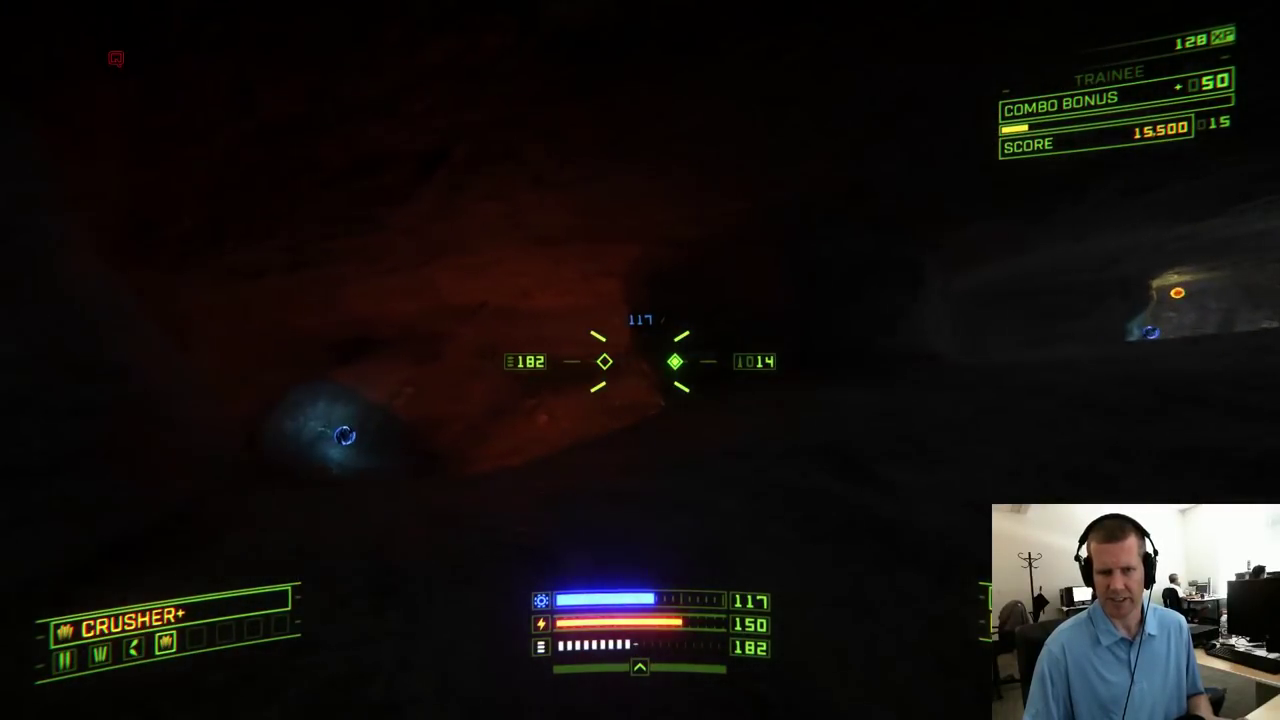
{"action": "key", "text": "a"}
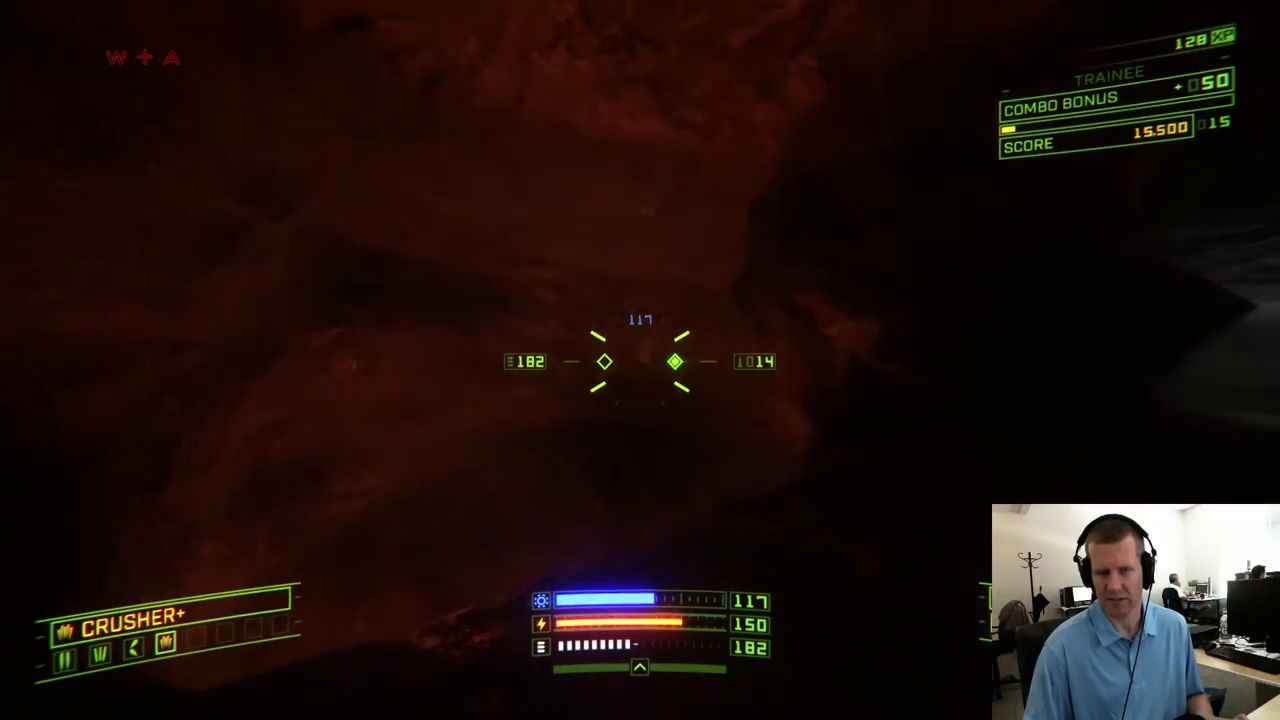
{"action": "key", "text": "s"}
{"action": "key", "text": "a"}
{"action": "key", "text": "w"}
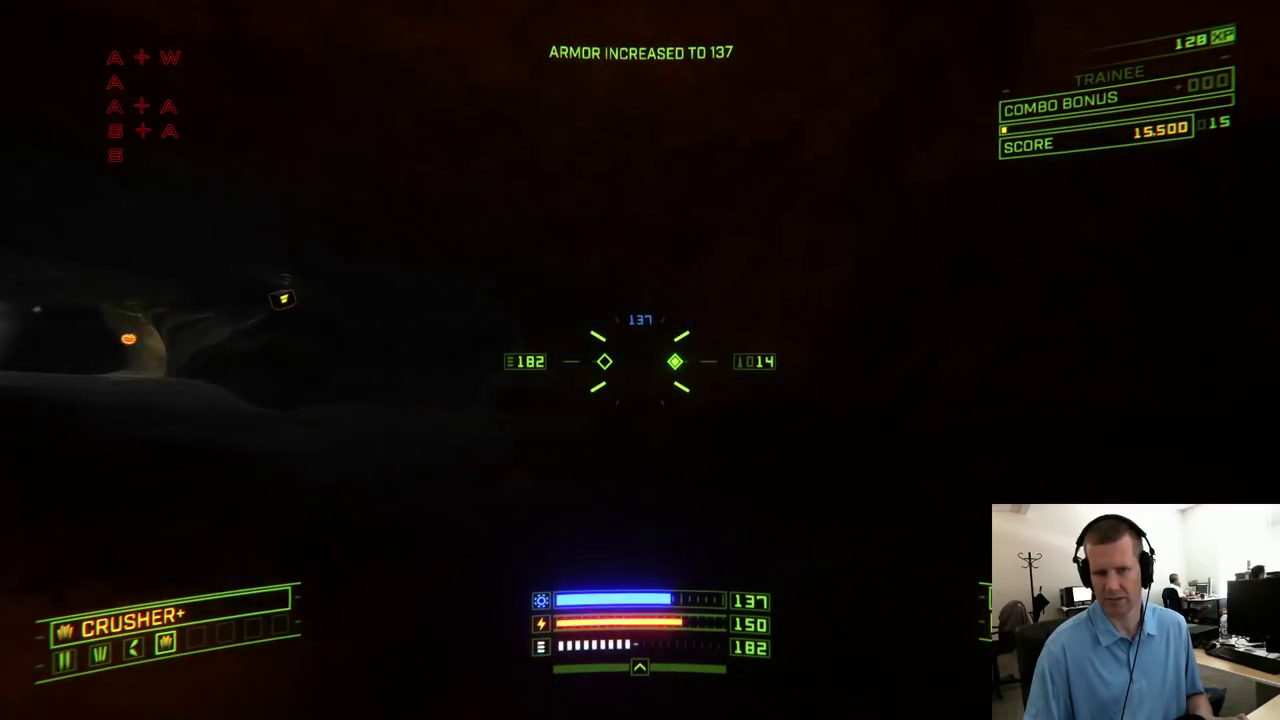
{"action": "key", "text": "s"}
{"action": "key", "text": "w"}
{"action": "key", "text": "d"}
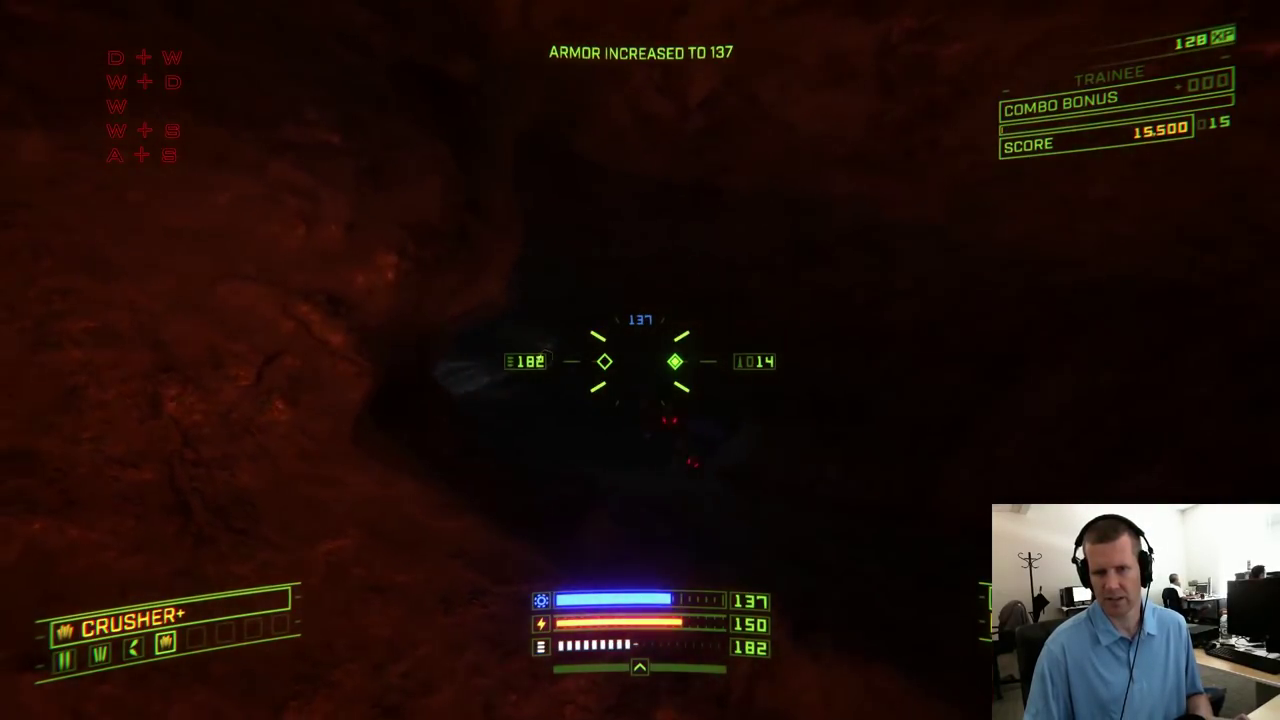
Destroy the two Scorpions at the edge of the red-lit cave with the Crusher and missiles
{"action": "left_click", "coordinate": [640, 361]}
{"action": "right_click", "coordinate": [640, 361]}
{"action": "key", "text": "a"}
{"action": "left_click", "coordinate": [640, 361]}
{"action": "right_click", "coordinate": [640, 361]}
{"action": "key", "text": "s"}
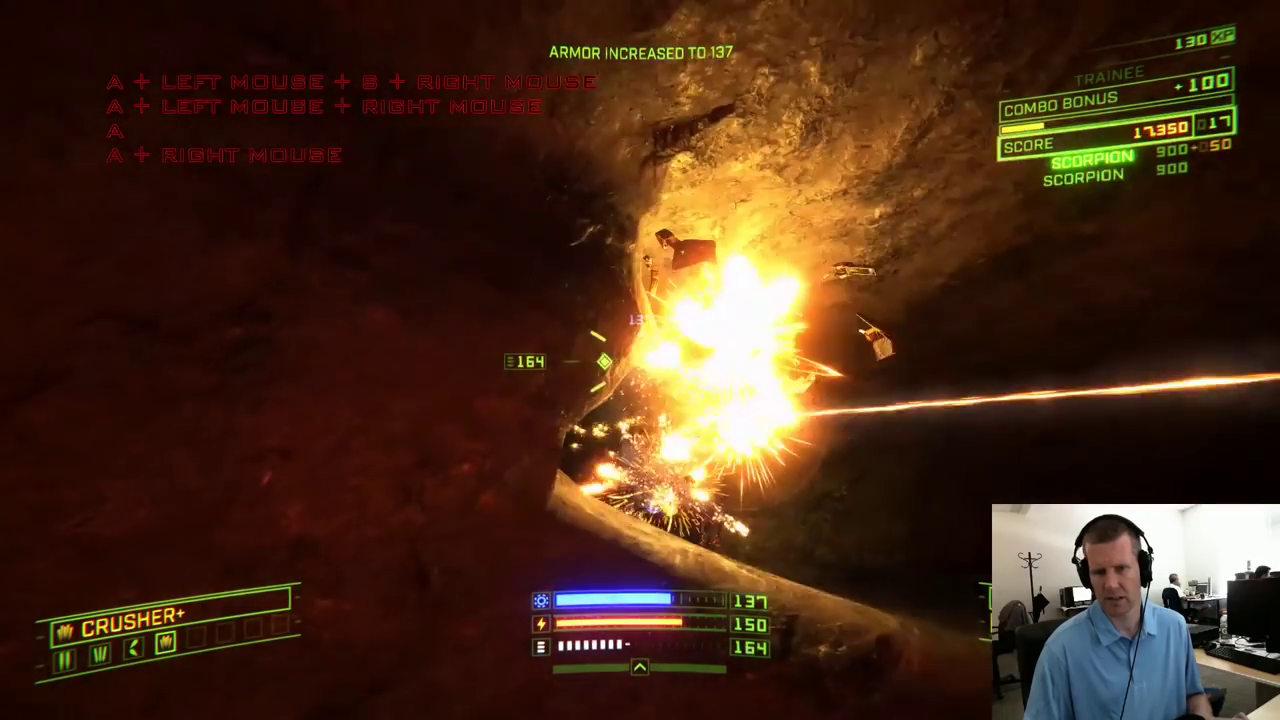
{"action": "right_click", "coordinate": [640, 361]}
{"action": "key", "text": "w"}
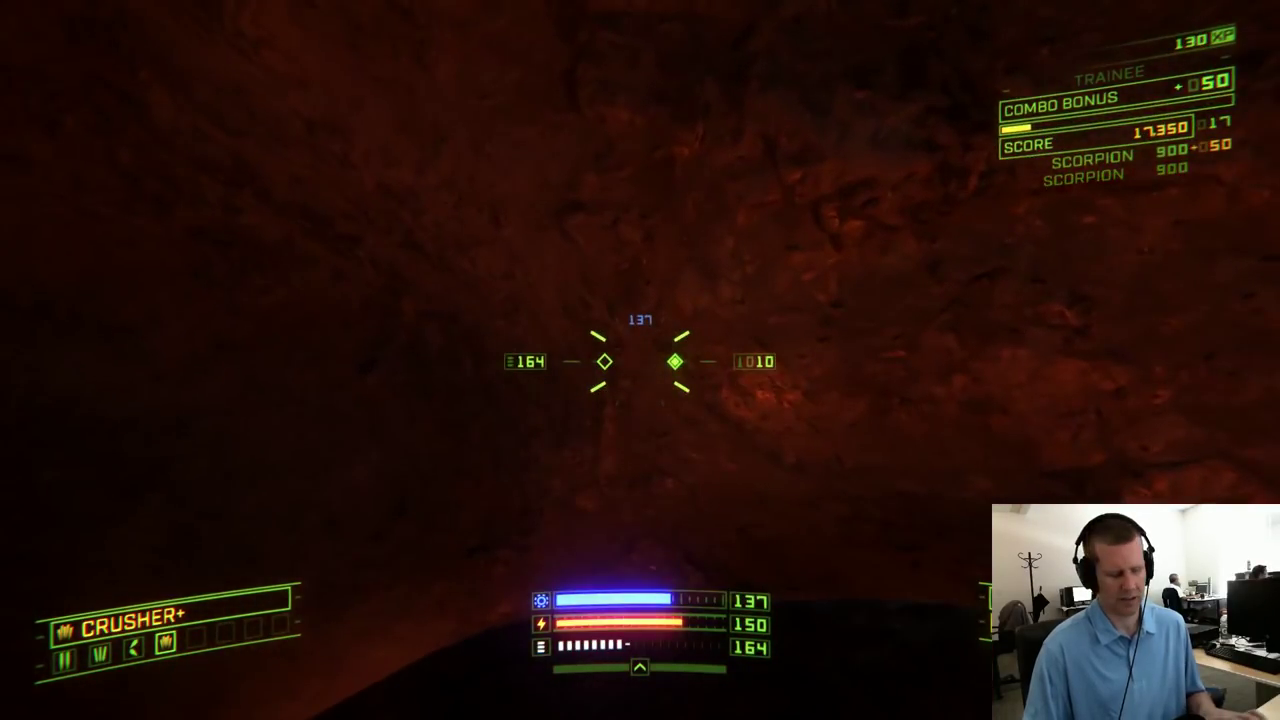
Quit the CM Terminal2 playtest and return to the Overload Level Editor, viewing the level around the cave grating
{"action": "key", "text": "Escape"}
{"action": "left_click", "coordinate": [662, 487]}
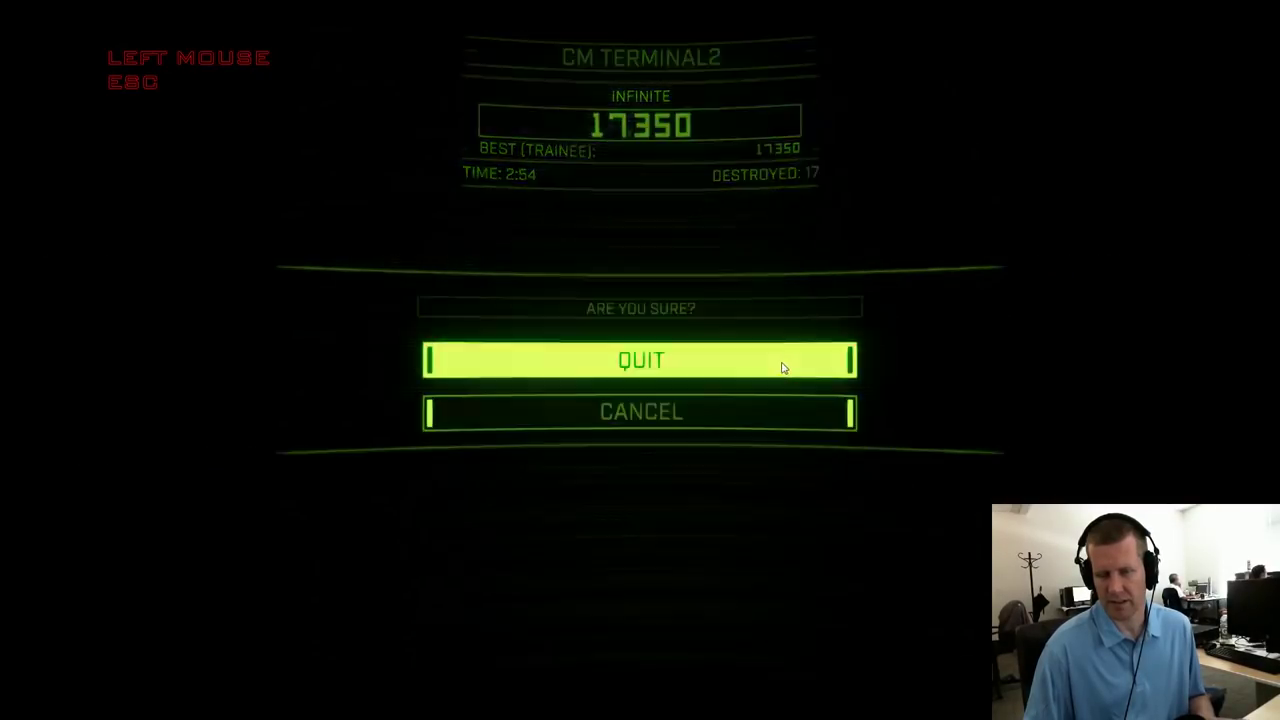
{"action": "left_click", "coordinate": [783, 363]}
{"action": "left_click", "coordinate": [713, 615]}
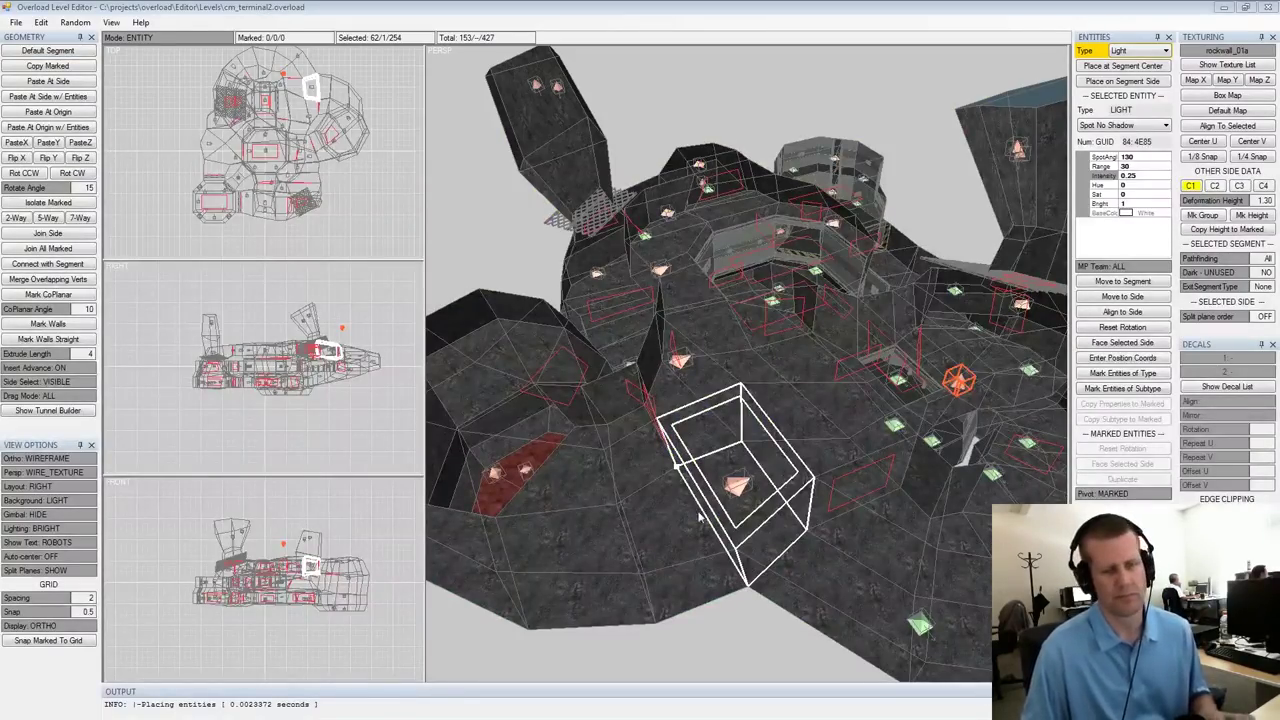
{"action": "left_click_drag", "start_coordinate": [795, 414], "coordinate": [752, 362], "text": "alt"}
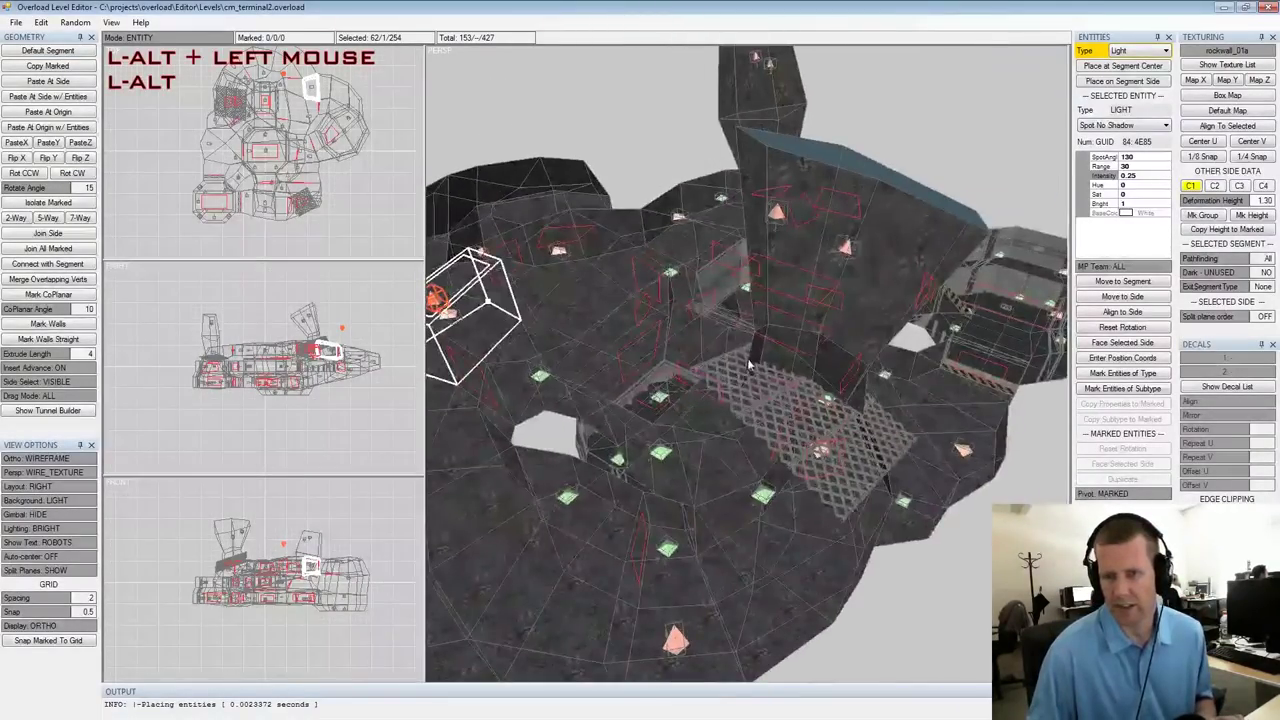
Set the split plane order to 0 on the side at the base of the tall shaft above the grating
{"action": "middle_click_drag", "start_coordinate": [752, 362], "coordinate": [755, 372], "text": "alt"}
{"action": "left_click_drag", "start_coordinate": [755, 372], "coordinate": [808, 331], "text": "alt"}
{"action": "middle_click_drag", "start_coordinate": [808, 331], "coordinate": [784, 346], "text": "alt"}
{"action": "mouse_move", "coordinate": [784, 346]}
{"action": "left_mouse_down", "text": "alt"}
{"action": "mouse_move", "coordinate": [806, 326]}
{"action": "mouse_move", "coordinate": [786, 343]}
{"action": "left_mouse_up", "text": "alt"}
{"action": "middle_click_drag", "start_coordinate": [786, 340], "coordinate": [770, 377], "text": "alt"}
{"action": "scroll", "coordinate": [772, 376], "scroll_direction": "down", "scroll_amount": 3, "text": "alt"}
{"action": "left_click_drag", "start_coordinate": [798, 362], "coordinate": [813, 356], "text": "alt"}
{"action": "left_click", "coordinate": [838, 353]}
{"action": "key", "text": "x"}
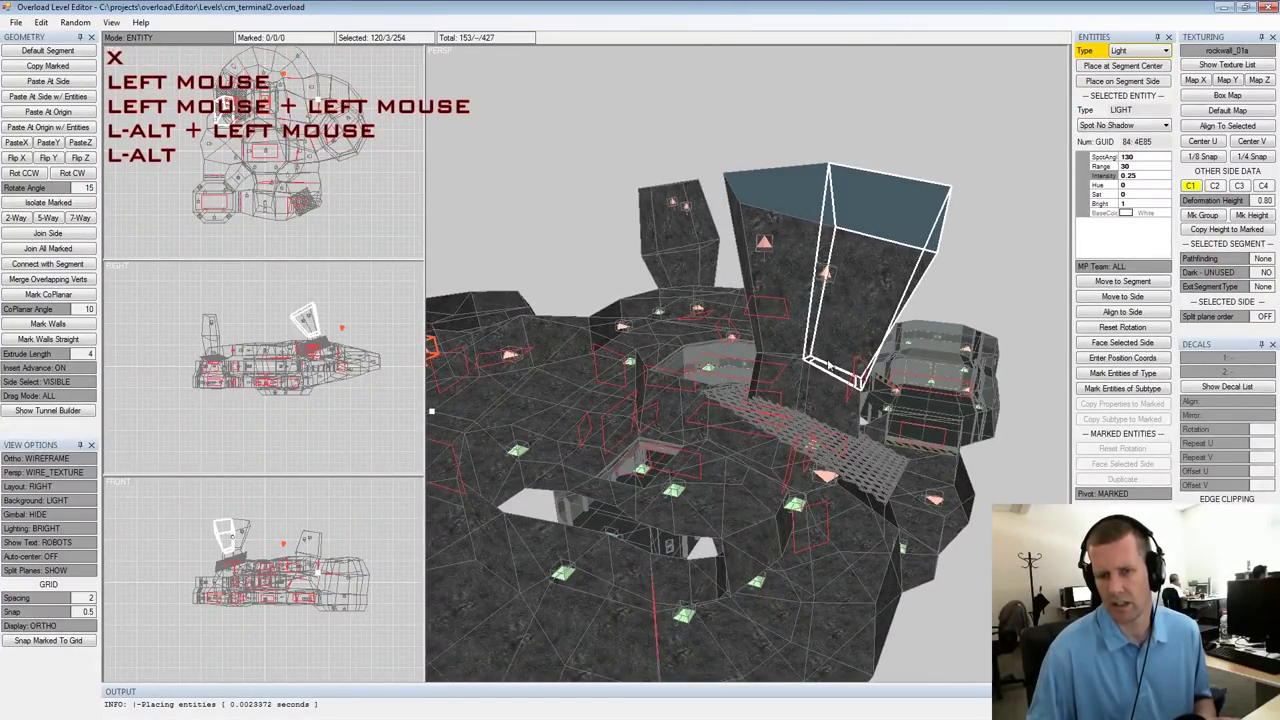
{"action": "mouse_move", "coordinate": [837, 331]}
{"action": "left_mouse_down", "text": "alt"}
{"action": "mouse_move", "coordinate": [850, 306]}
{"action": "mouse_move", "coordinate": [830, 316]}
{"action": "left_mouse_up", "text": "alt"}
{"action": "mouse_move", "coordinate": [830, 316]}
{"action": "middle_mouse_down", "text": "alt"}
{"action": "mouse_move", "coordinate": [827, 306]}
{"action": "mouse_move", "coordinate": [828, 317]}
{"action": "middle_mouse_up", "text": "alt"}
{"action": "mouse_move", "coordinate": [828, 317]}
{"action": "left_mouse_down", "text": "alt"}
{"action": "mouse_move", "coordinate": [836, 328]}
{"action": "mouse_move", "coordinate": [826, 317]}
{"action": "left_mouse_up", "text": "alt"}
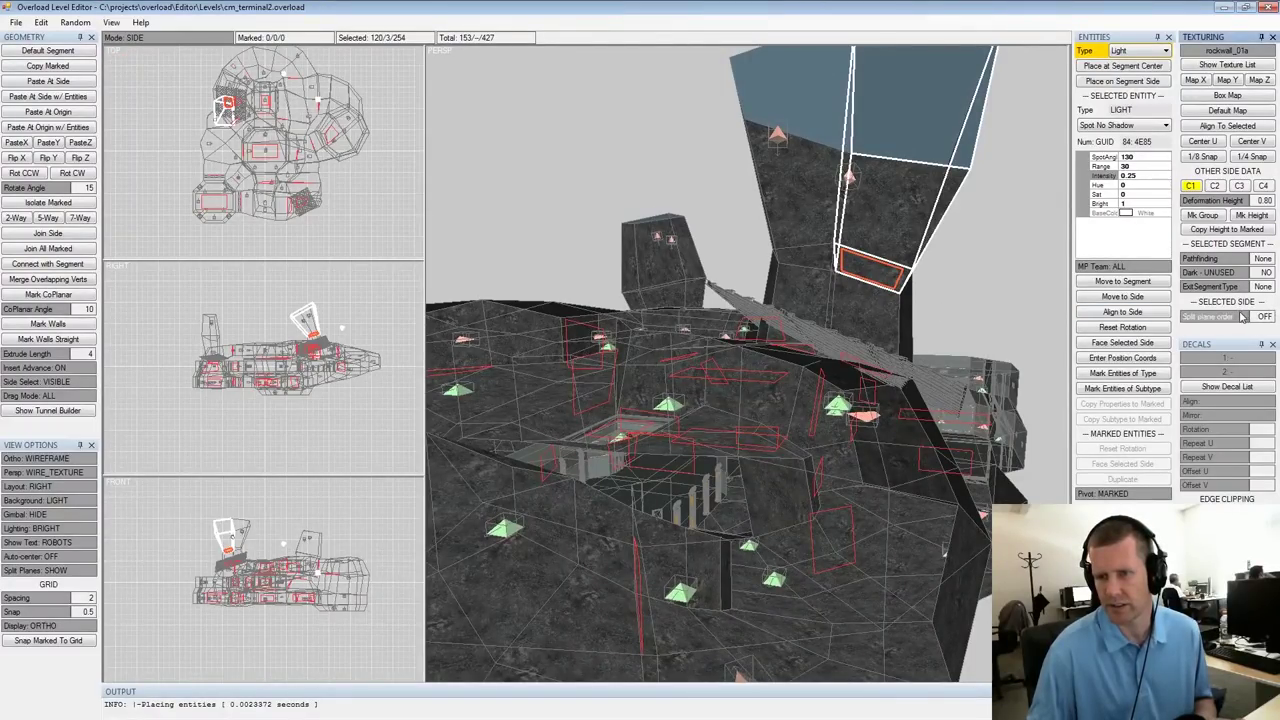
{"action": "left_click_drag", "start_coordinate": [936, 298], "coordinate": [899, 283], "text": "alt"}
{"action": "scroll", "coordinate": [934, 304], "scroll_direction": "up", "scroll_amount": 3, "text": "alt"}
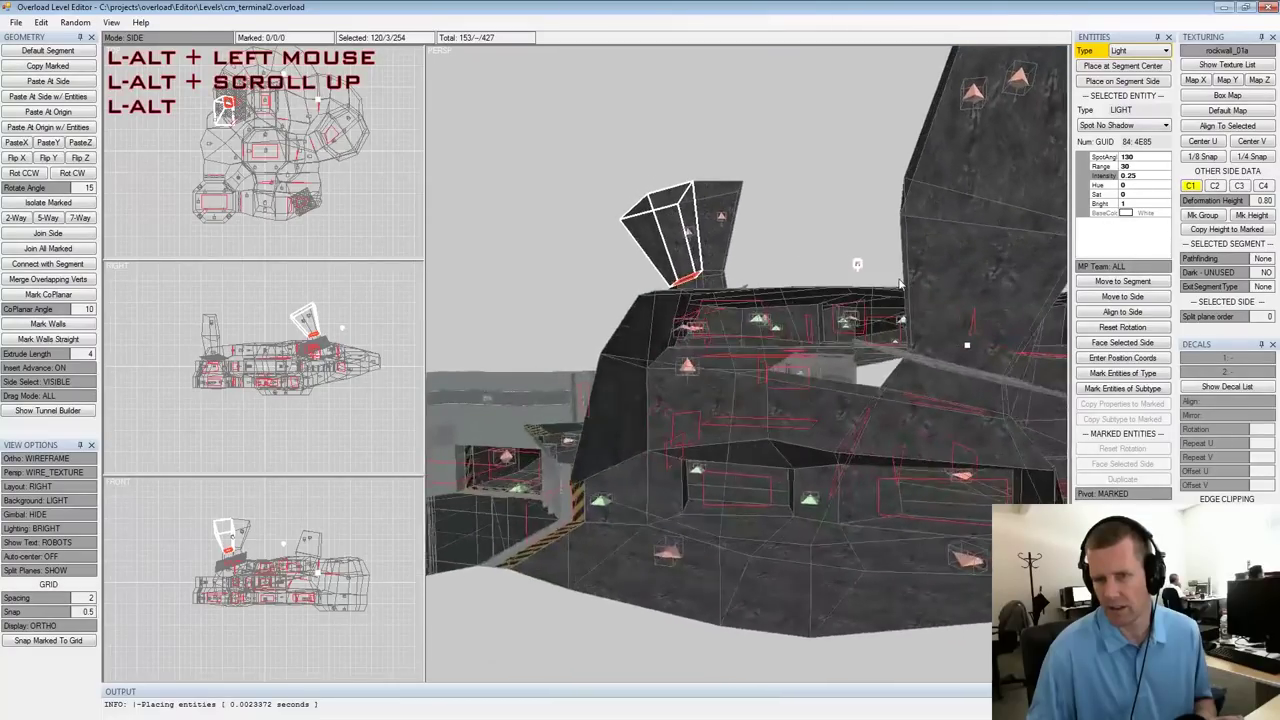
Duplicate the no-shadow light in the dark-floored room behind the hazard-striped doorway
{"action": "left_click", "coordinate": [964, 392]}
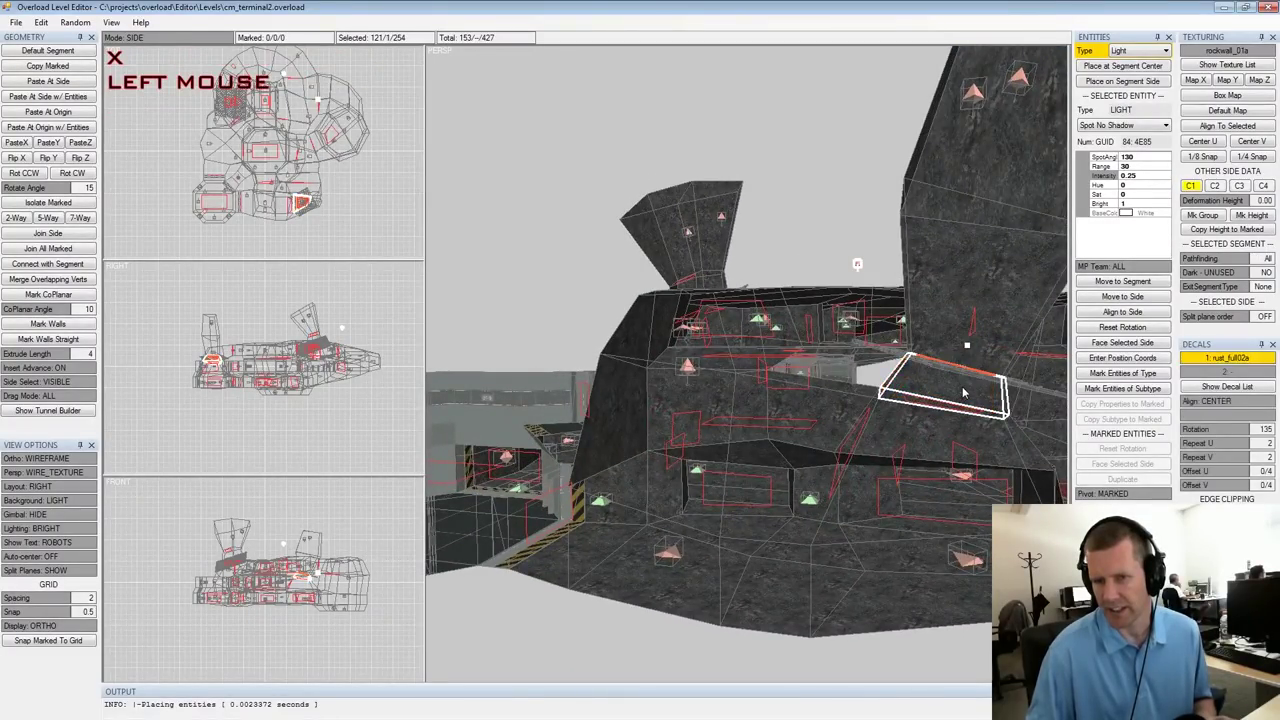
{"action": "left_click_drag", "start_coordinate": [960, 310], "coordinate": [922, 378], "text": "alt"}
{"action": "middle_click_drag", "start_coordinate": [922, 378], "coordinate": [930, 340], "text": "alt"}
{"action": "left_click_drag", "start_coordinate": [930, 340], "coordinate": [900, 375], "text": "alt"}
{"action": "middle_click_drag", "start_coordinate": [900, 375], "coordinate": [897, 399], "text": "alt"}
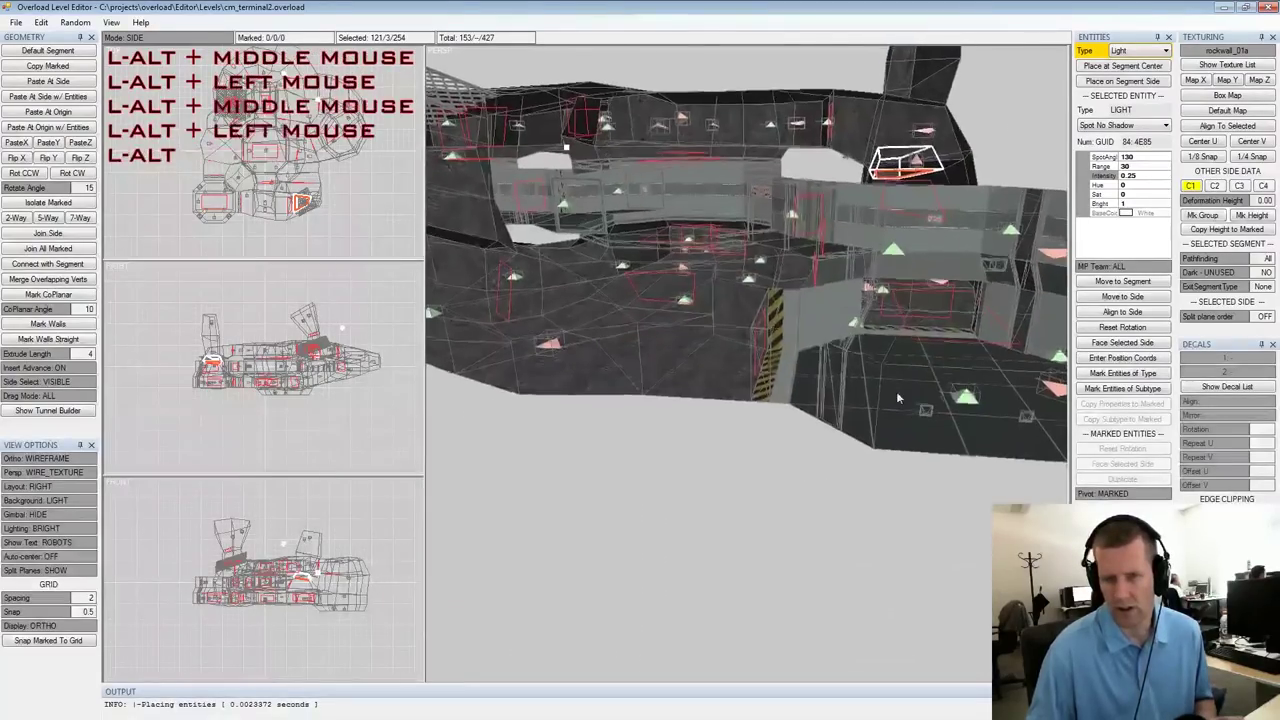
{"action": "scroll", "coordinate": [890, 398], "scroll_direction": "up", "scroll_amount": 3, "text": "alt"}
{"action": "left_click_drag", "start_coordinate": [857, 392], "coordinate": [906, 352], "text": "alt"}
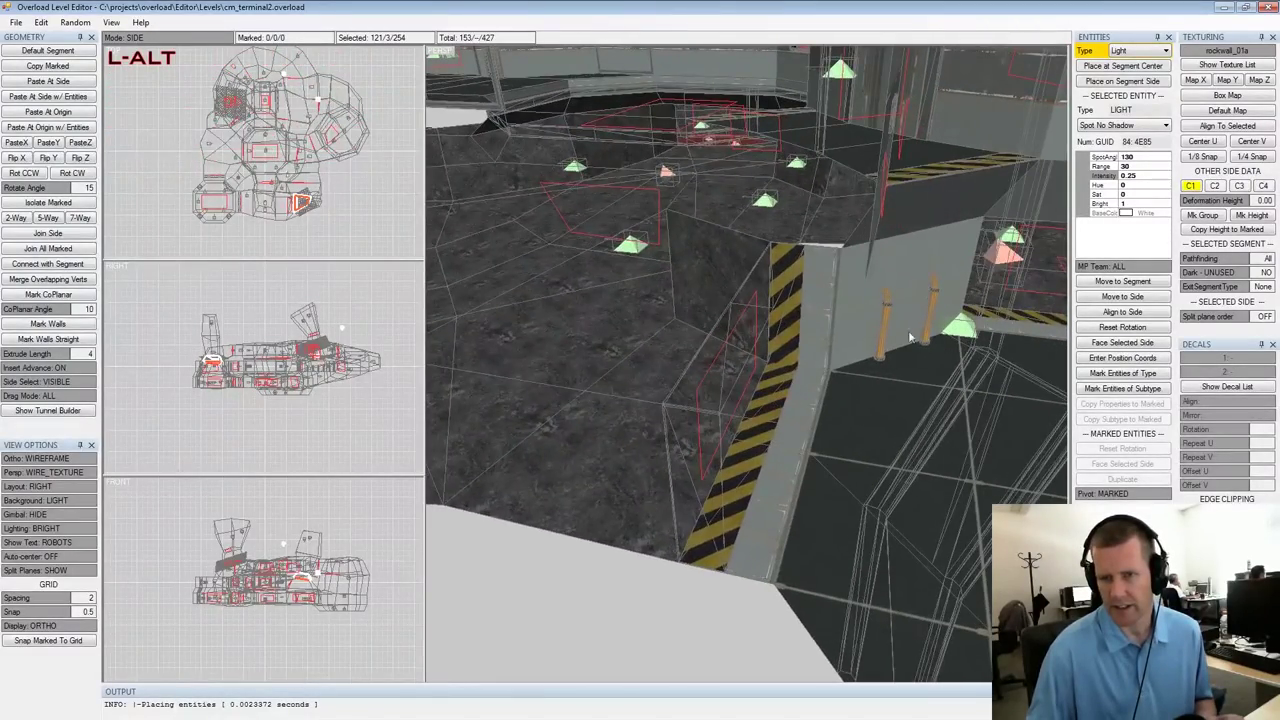
{"action": "left_click", "coordinate": [1008, 265]}
{"action": "key", "text": "Tab"}
{"action": "left_click", "coordinate": [1001, 265]}
{"action": "key", "text": "space"}
{"action": "left_click", "coordinate": [1114, 483]}
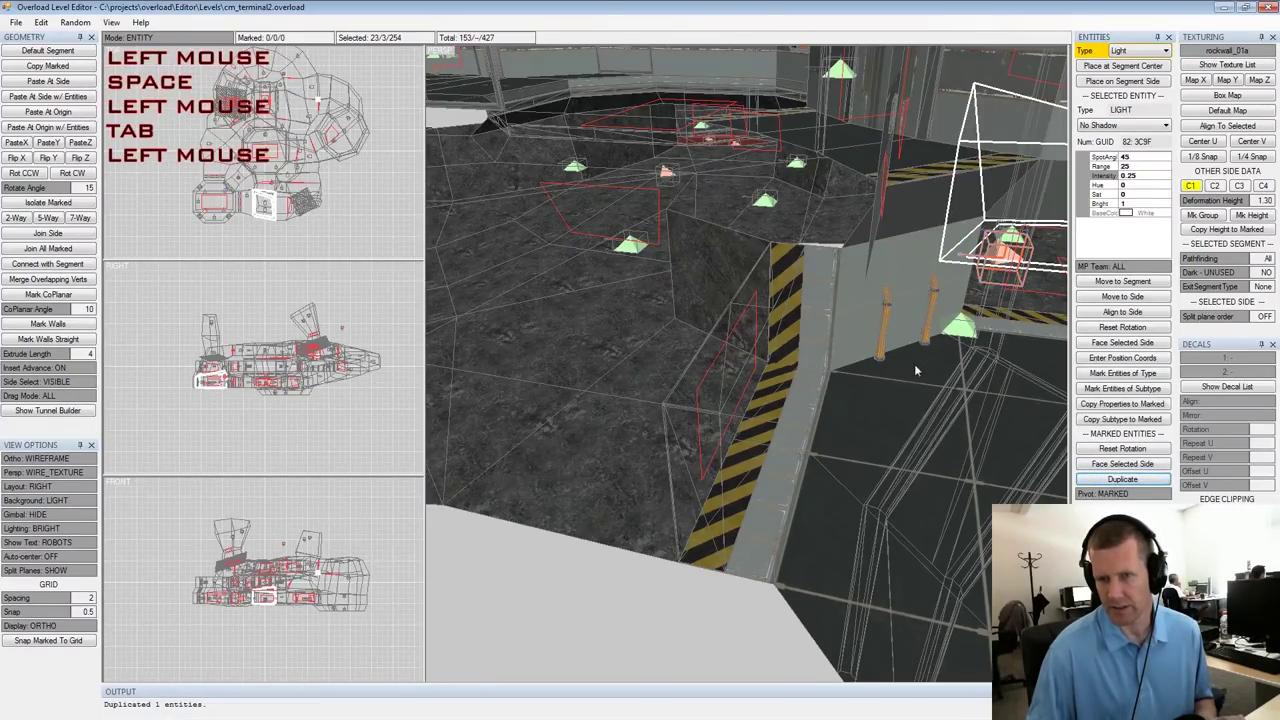
Move the duplicated light across the room to just inside the hazard-striped opening into the cave
{"action": "left_click_drag", "start_coordinate": [916, 365], "coordinate": [777, 397], "text": "alt"}
{"action": "middle_click_drag", "start_coordinate": [777, 397], "coordinate": [866, 363], "text": "alt"}
{"action": "left_click_drag", "start_coordinate": [866, 363], "coordinate": [861, 322], "text": "alt"}
{"action": "right_click_drag", "start_coordinate": [861, 322], "coordinate": [856, 321]}
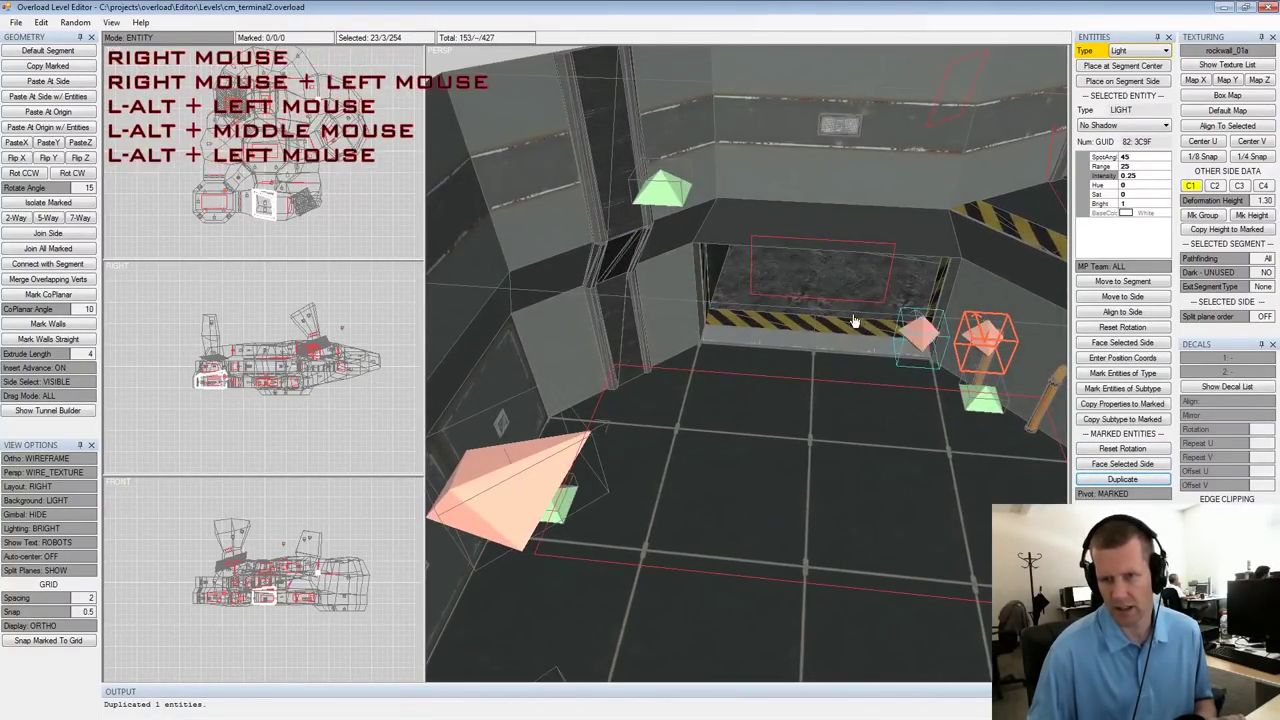
{"action": "left_click_drag", "start_coordinate": [837, 336], "coordinate": [980, 332], "text": "alt"}
{"action": "right_click_drag", "start_coordinate": [980, 332], "coordinate": [964, 329]}
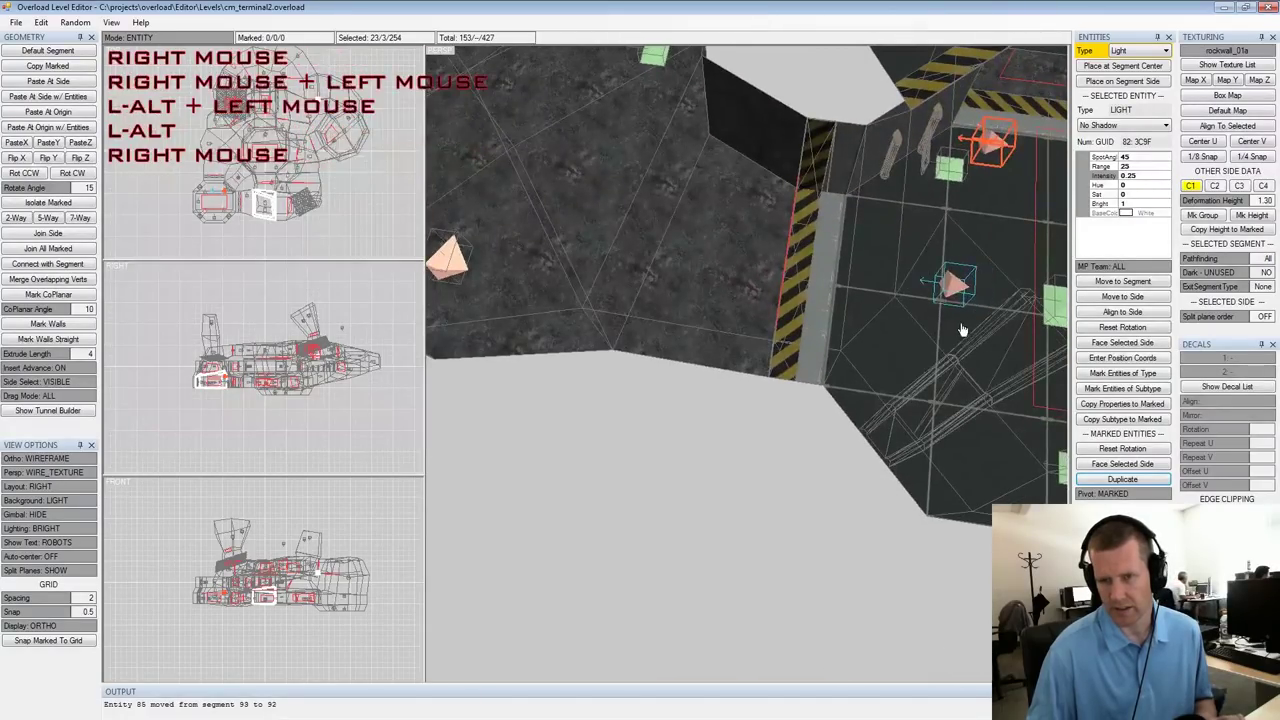
{"action": "left_click_drag", "start_coordinate": [918, 342], "coordinate": [735, 274], "text": "alt"}
{"action": "middle_click_drag", "start_coordinate": [735, 274], "coordinate": [752, 290], "text": "alt"}
{"action": "scroll", "coordinate": [752, 290], "scroll_direction": "up", "scroll_amount": 1, "text": "alt"}
{"action": "mouse_move", "coordinate": [752, 290]}
{"action": "left_mouse_down", "text": "alt"}
{"action": "mouse_move", "coordinate": [775, 318]}
{"action": "mouse_move", "coordinate": [737, 275]}
{"action": "mouse_move", "coordinate": [743, 287]}
{"action": "left_mouse_up", "text": "alt"}
{"action": "right_click_drag", "start_coordinate": [743, 287], "coordinate": [739, 330]}
{"action": "left_click_drag", "start_coordinate": [739, 330], "coordinate": [753, 336], "text": "alt"}
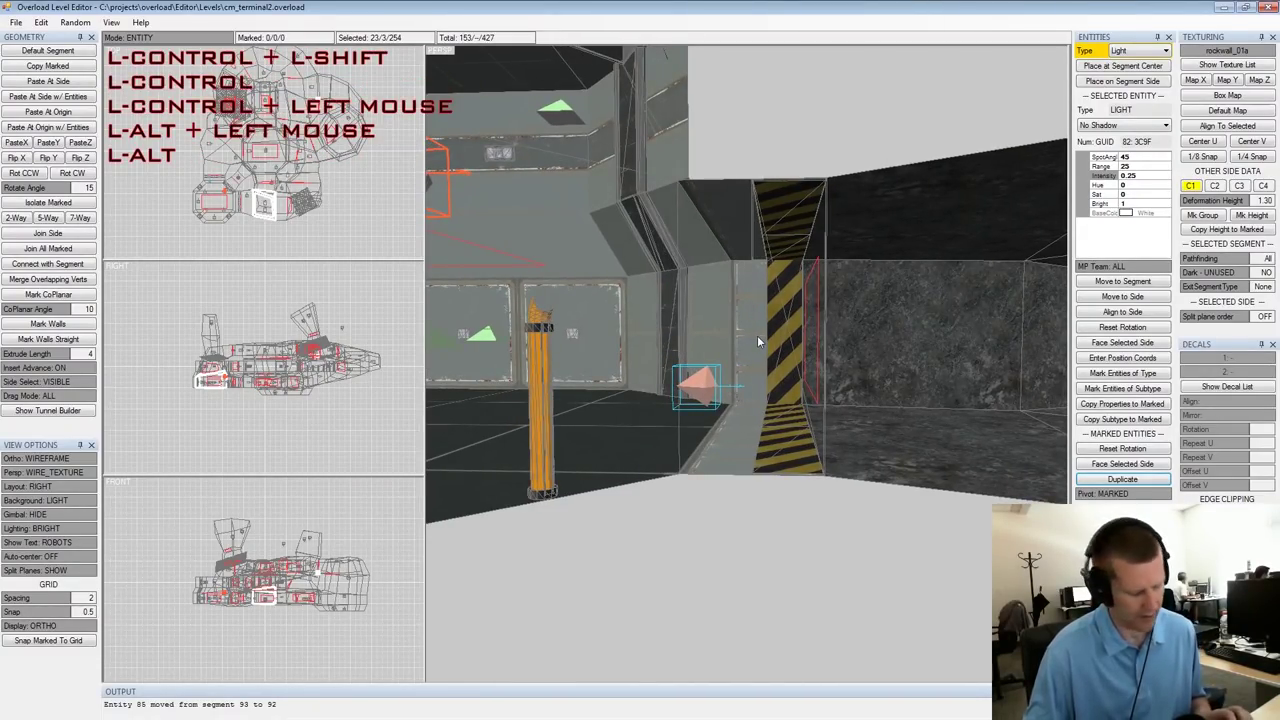
Tilt and nudge the duplicated light at the opening, and change the selected light's type to Spot No Shadow
{"action": "key", "text": "ctrl+alt+KP_2"}
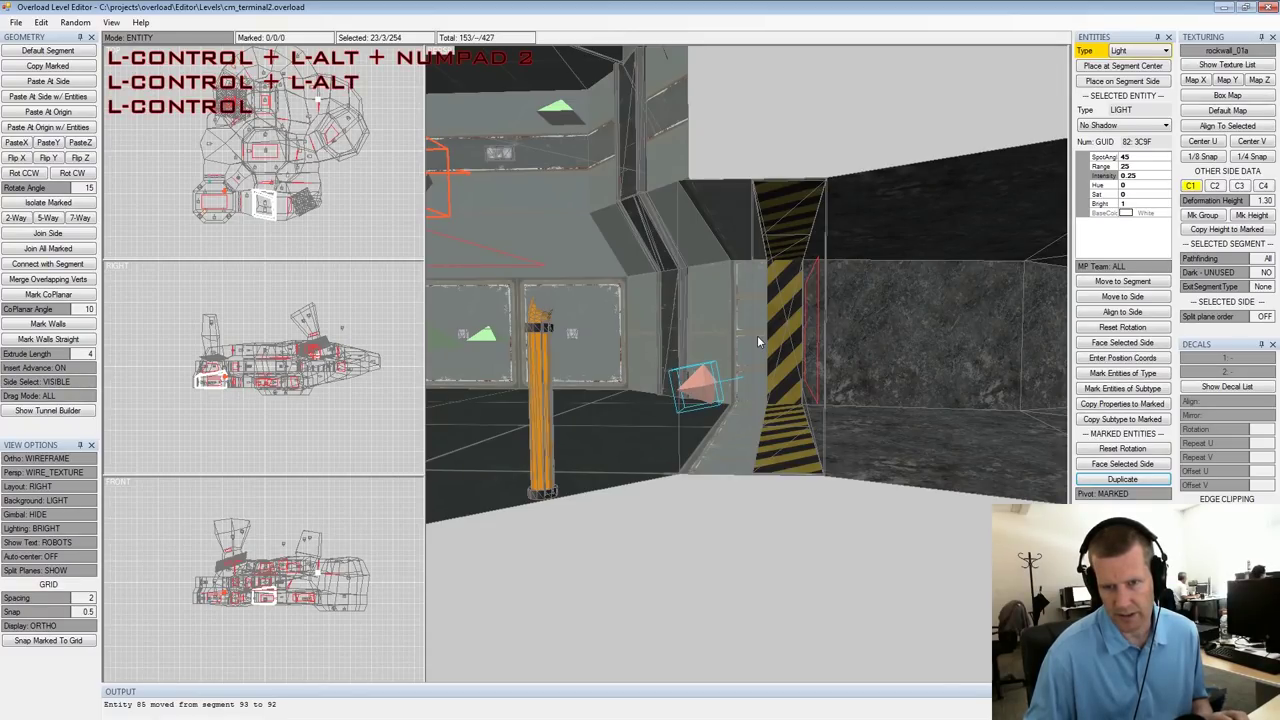
{"action": "key", "text": "KP_4"}
{"action": "left_click_drag", "start_coordinate": [757, 338], "coordinate": [878, 358], "text": "alt"}
{"action": "middle_click_drag", "start_coordinate": [877, 340], "coordinate": [846, 353], "text": "alt"}
{"action": "scroll", "coordinate": [846, 353], "scroll_direction": "up", "scroll_amount": 2, "text": "alt"}
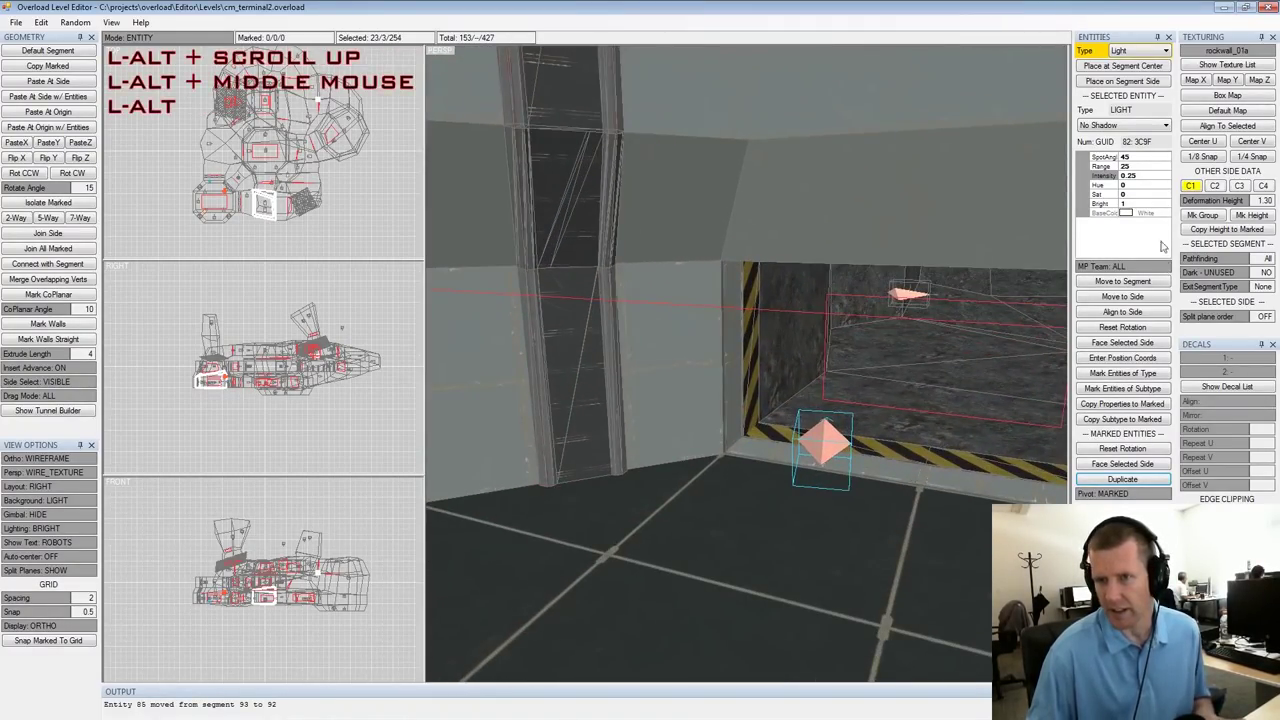
{"action": "left_click", "coordinate": [1133, 130]}
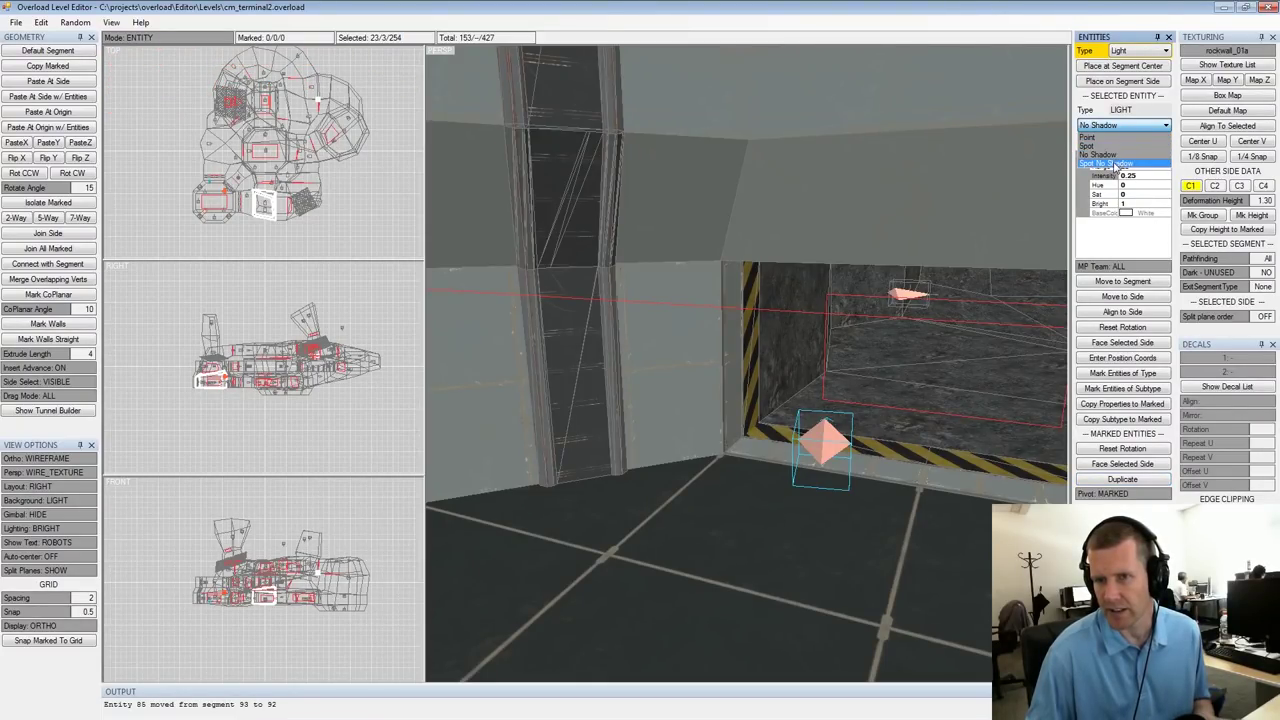
{"action": "left_click_drag", "start_coordinate": [891, 348], "coordinate": [951, 346], "text": "alt"}
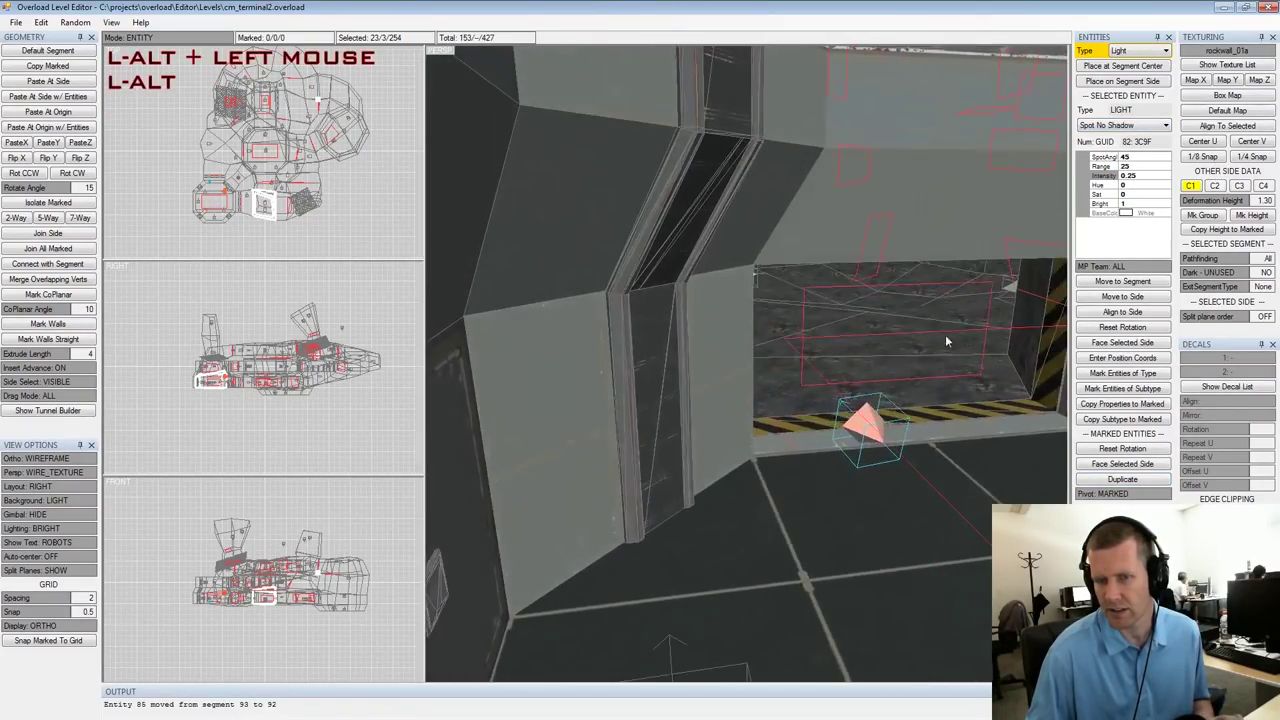
Set the intensity of the no-shadow light low over the rocky floor below the warning sign to 0.25
{"action": "middle_click_drag", "start_coordinate": [951, 346], "coordinate": [711, 366], "text": "alt"}
{"action": "scroll", "coordinate": [711, 366], "scroll_direction": "down", "scroll_amount": 3, "text": "alt"}
{"action": "left_click_drag", "start_coordinate": [711, 366], "coordinate": [982, 380], "text": "alt"}
{"action": "middle_click_drag", "start_coordinate": [982, 380], "coordinate": [1005, 320], "text": "alt"}
{"action": "scroll", "coordinate": [921, 328], "scroll_direction": "down", "scroll_amount": 2, "text": "alt"}
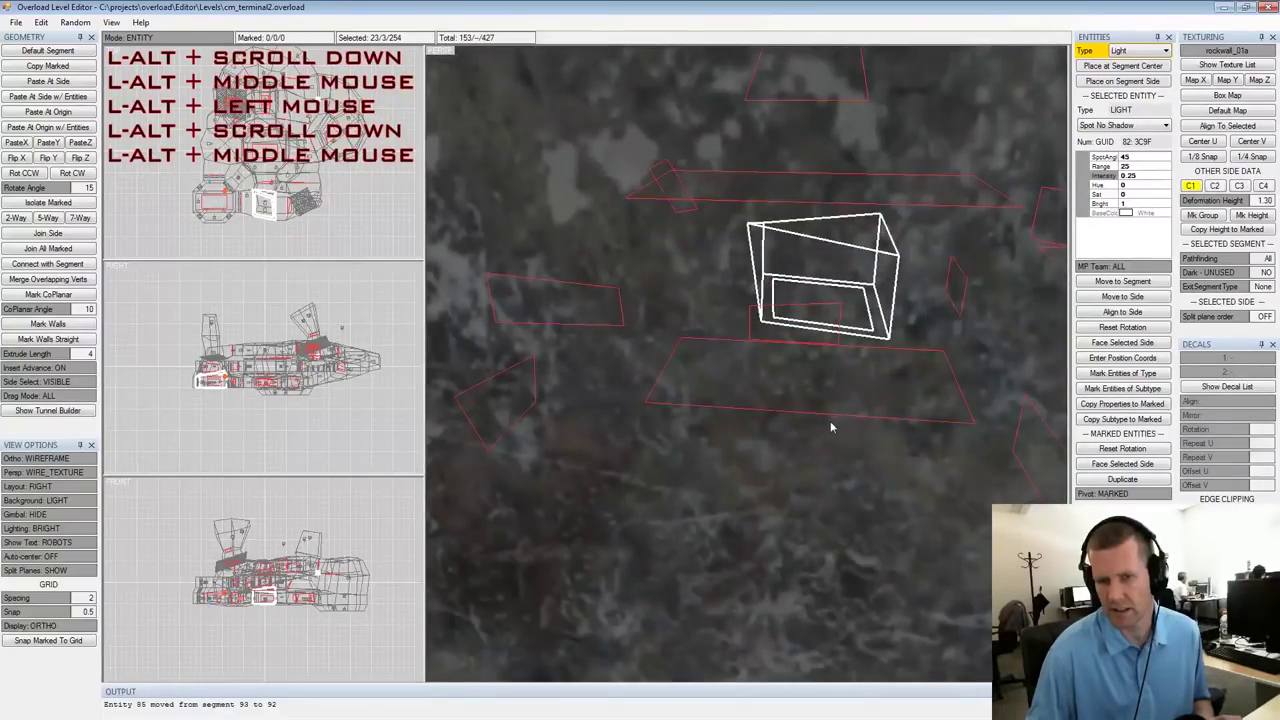
{"action": "left_click_drag", "start_coordinate": [830, 424], "coordinate": [769, 440], "text": "alt"}
{"action": "scroll", "coordinate": [717, 465], "scroll_direction": "up", "scroll_amount": 1, "text": "alt"}
{"action": "left_click", "coordinate": [621, 490]}
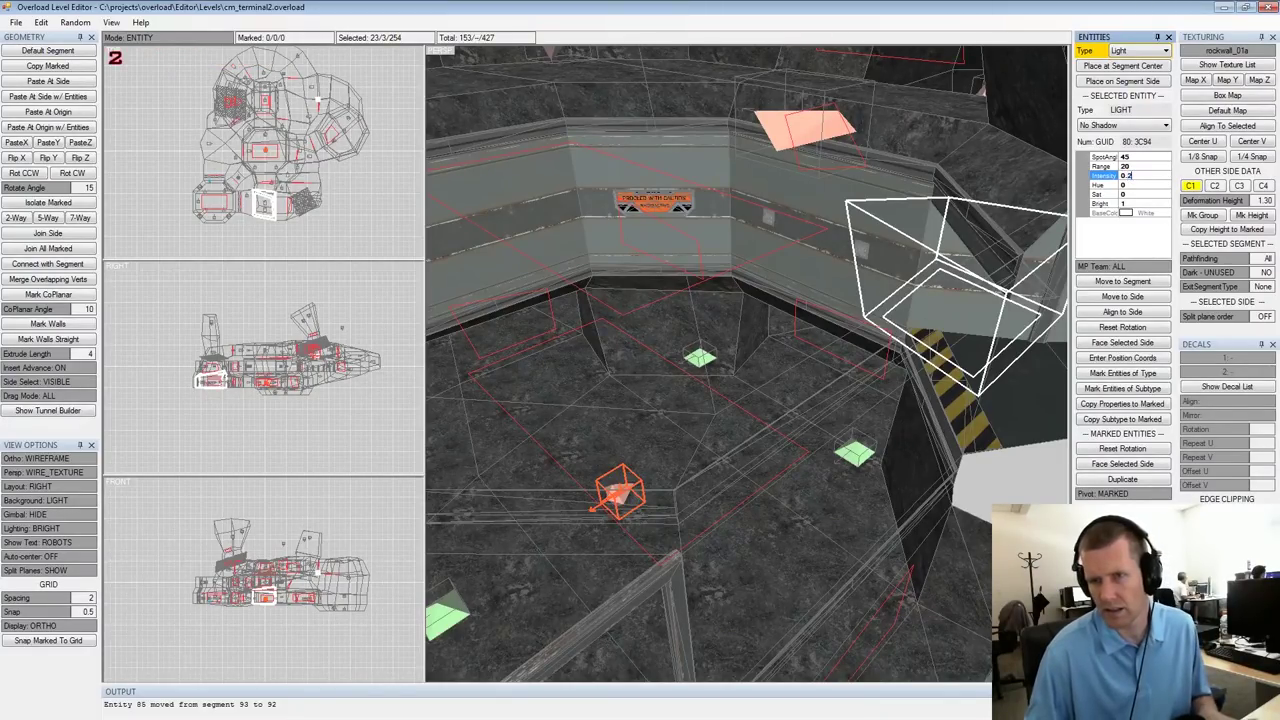
Compare with the no-shadow light by the warning sign and set the low rock-floor light's range to 25
{"action": "middle_click_drag", "start_coordinate": [857, 250], "coordinate": [790, 330], "text": "alt"}
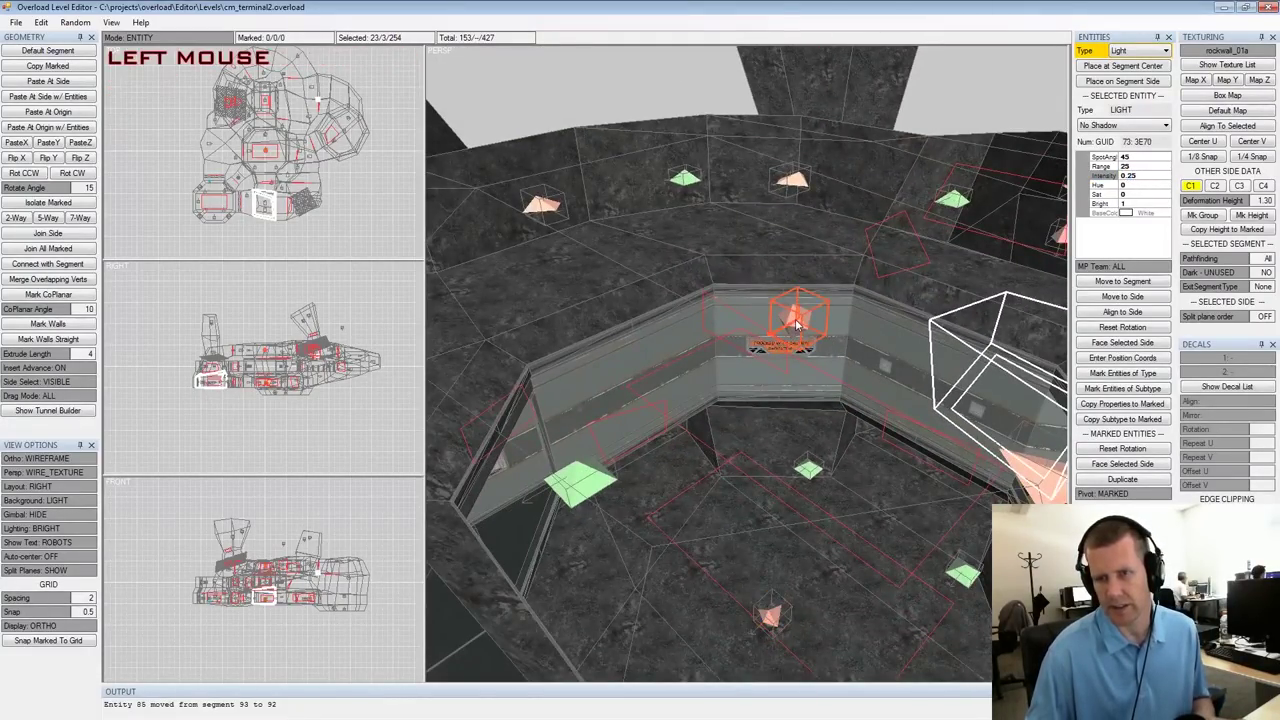
{"action": "left_click_drag", "start_coordinate": [880, 400], "coordinate": [836, 418], "text": "alt"}
{"action": "middle_click_drag", "start_coordinate": [836, 418], "coordinate": [829, 406], "text": "alt"}
{"action": "scroll", "coordinate": [829, 406], "scroll_direction": "down", "scroll_amount": 1, "text": "alt"}
{"action": "left_click_drag", "start_coordinate": [829, 406], "coordinate": [798, 397], "text": "alt"}
{"action": "middle_click_drag", "start_coordinate": [798, 397], "coordinate": [774, 376], "text": "alt"}
{"action": "left_click", "coordinate": [762, 368]}
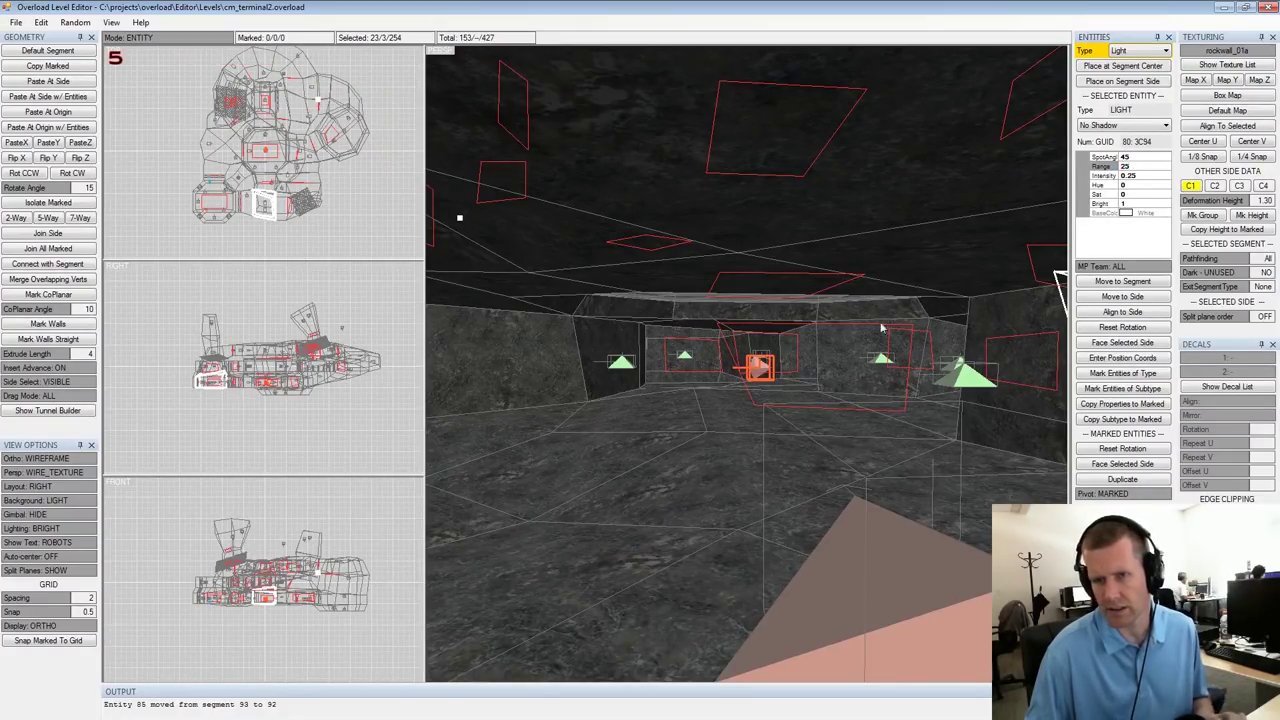
Change the light high in the cave above the hazard-striped opening to Spot No Shadow
{"action": "left_click_drag", "start_coordinate": [922, 315], "coordinate": [592, 409], "text": "alt"}
{"action": "middle_click_drag", "start_coordinate": [592, 409], "coordinate": [950, 354], "text": "alt"}
{"action": "scroll", "coordinate": [950, 354], "scroll_direction": "down", "scroll_amount": 4, "text": "alt"}
{"action": "left_click_drag", "start_coordinate": [950, 354], "coordinate": [900, 400], "text": "alt"}
{"action": "middle_click_drag", "start_coordinate": [900, 400], "coordinate": [858, 400], "text": "alt"}
{"action": "scroll", "coordinate": [858, 400], "scroll_direction": "down", "scroll_amount": 3, "text": "alt"}
{"action": "left_click_drag", "start_coordinate": [858, 400], "coordinate": [900, 430], "text": "alt"}
{"action": "middle_click_drag", "start_coordinate": [900, 430], "coordinate": [800, 404], "text": "alt"}
{"action": "scroll", "coordinate": [799, 403], "scroll_direction": "up", "scroll_amount": 1, "text": "alt"}
{"action": "left_click_drag", "start_coordinate": [799, 403], "coordinate": [755, 350], "text": "alt"}
{"action": "middle_click_drag", "start_coordinate": [755, 350], "coordinate": [740, 398], "text": "alt"}
{"action": "left_click_drag", "start_coordinate": [740, 398], "coordinate": [913, 392], "text": "alt"}
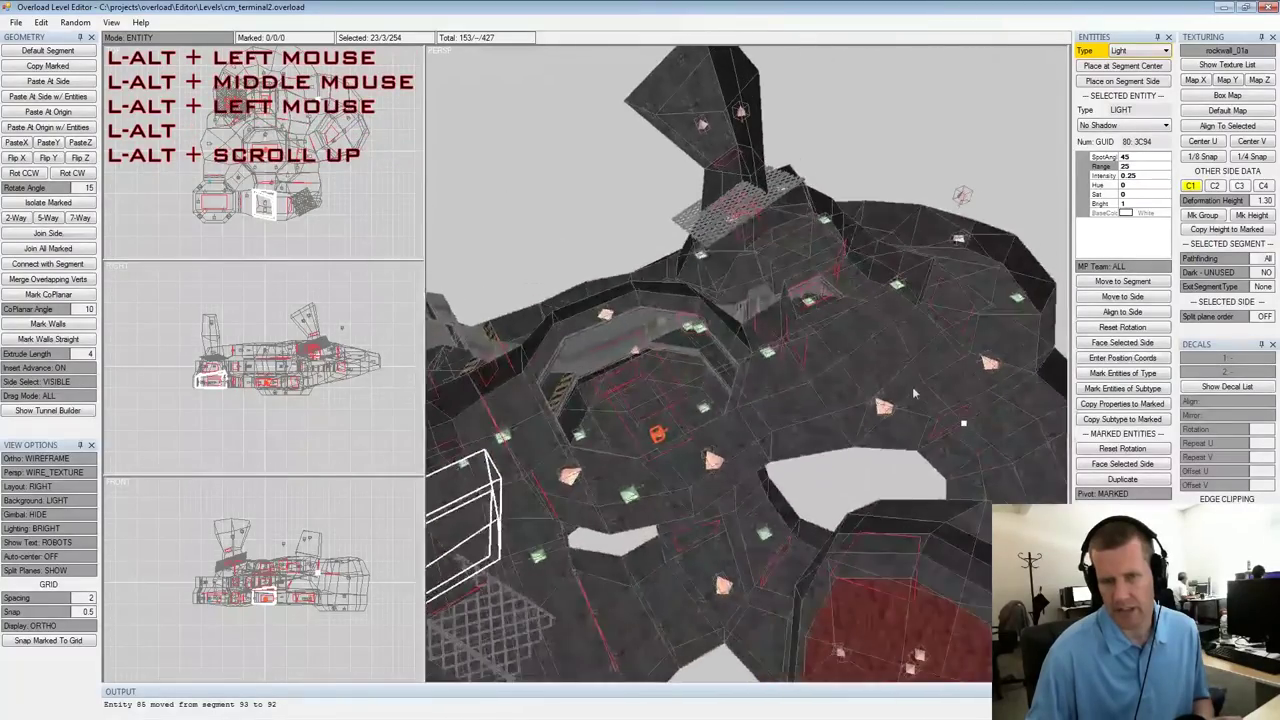
{"action": "middle_click_drag", "start_coordinate": [912, 393], "coordinate": [832, 341], "text": "alt"}
{"action": "scroll", "coordinate": [832, 341], "scroll_direction": "up", "scroll_amount": 3, "text": "alt"}
{"action": "left_click_drag", "start_coordinate": [832, 341], "coordinate": [767, 309], "text": "alt"}
{"action": "scroll", "coordinate": [753, 325], "scroll_direction": "up", "scroll_amount": 3, "text": "alt"}
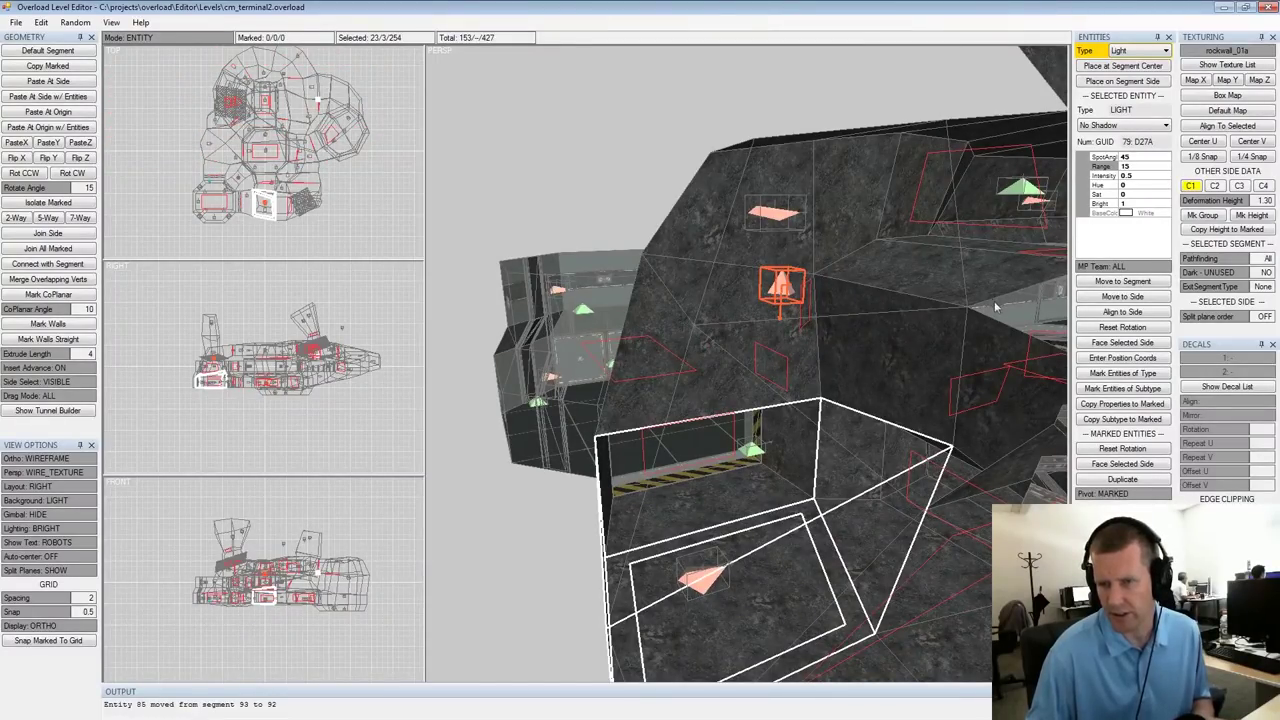
{"action": "left_click", "coordinate": [1113, 126]}
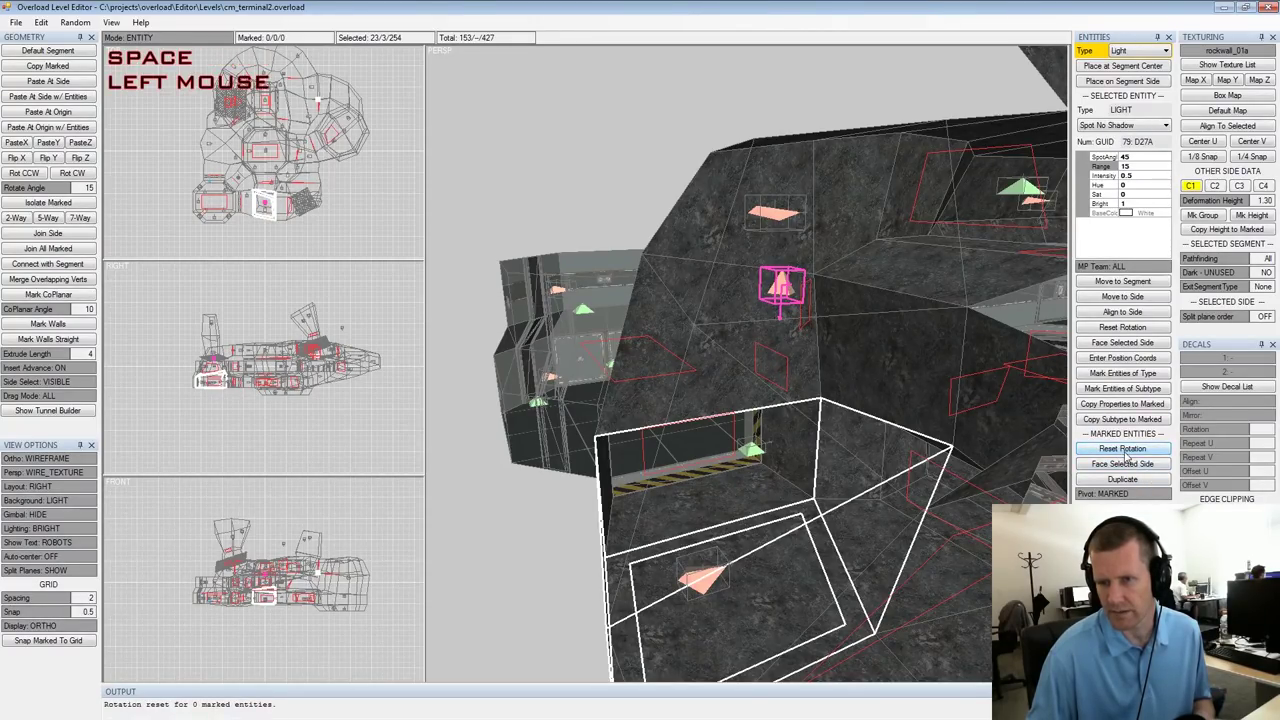
Reset the spot light's rotation, clear the other marked light and rotate the spot light to point straight up
{"action": "left_click_drag", "start_coordinate": [1042, 418], "coordinate": [873, 335], "text": "alt"}
{"action": "left_click", "coordinate": [953, 404], "text": "ctrl"}
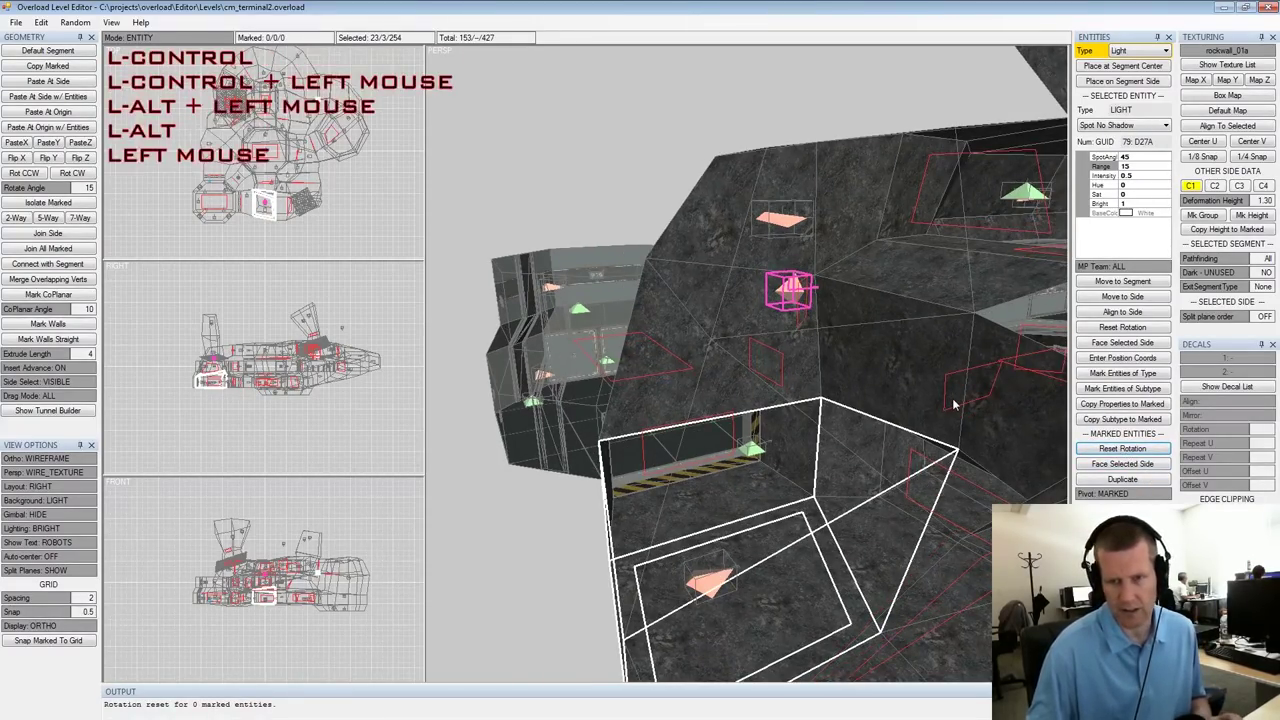
{"action": "key", "text": "ctrl+KP_2"}
{"action": "key", "text": "KP_8"}
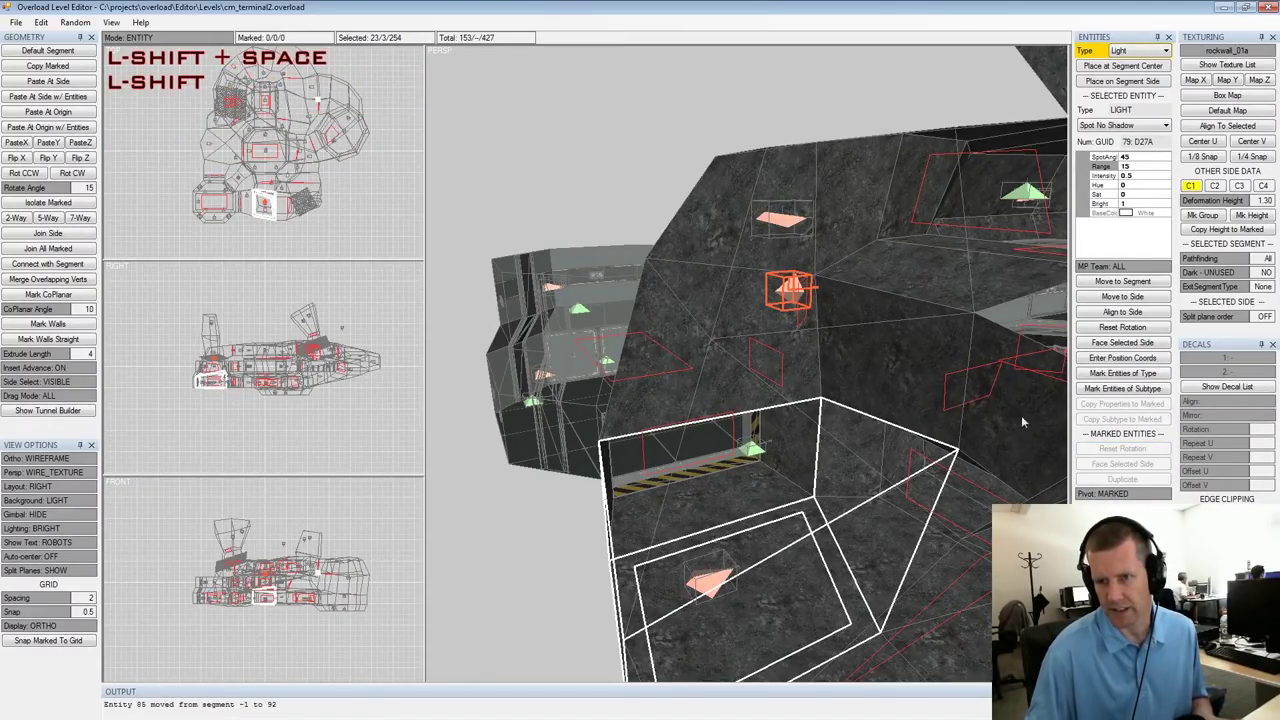
{"action": "key", "text": "ctrl+KP_2"}
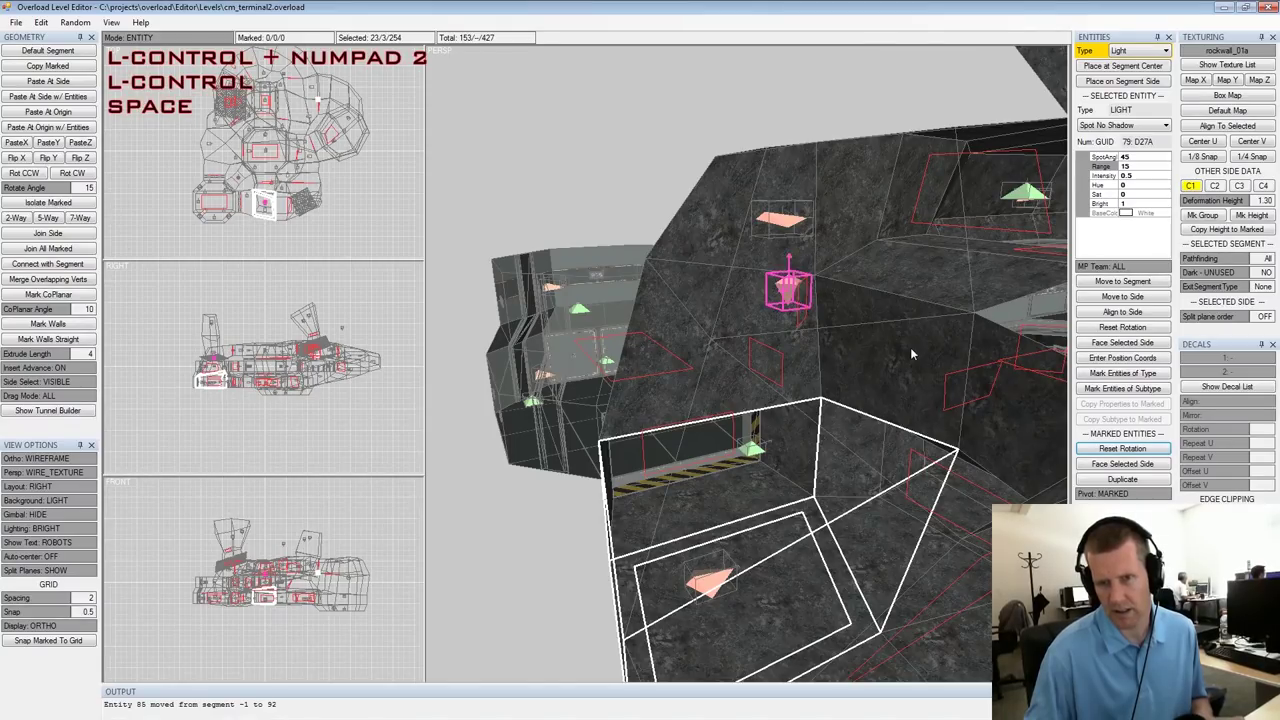
Lower the upward-pointing spot light to the cave segment beside the hazard-striped opening
{"action": "key", "text": "KP_2"}
{"action": "key", "text": "KP_2"}
{"action": "key", "text": "KP_2"}
{"action": "key", "text": "KP_2"}
{"action": "key", "text": "KP_2"}
{"action": "key", "text": "KP_2"}
{"action": "key", "text": "KP_2"}
{"action": "key", "text": "KP_2"}
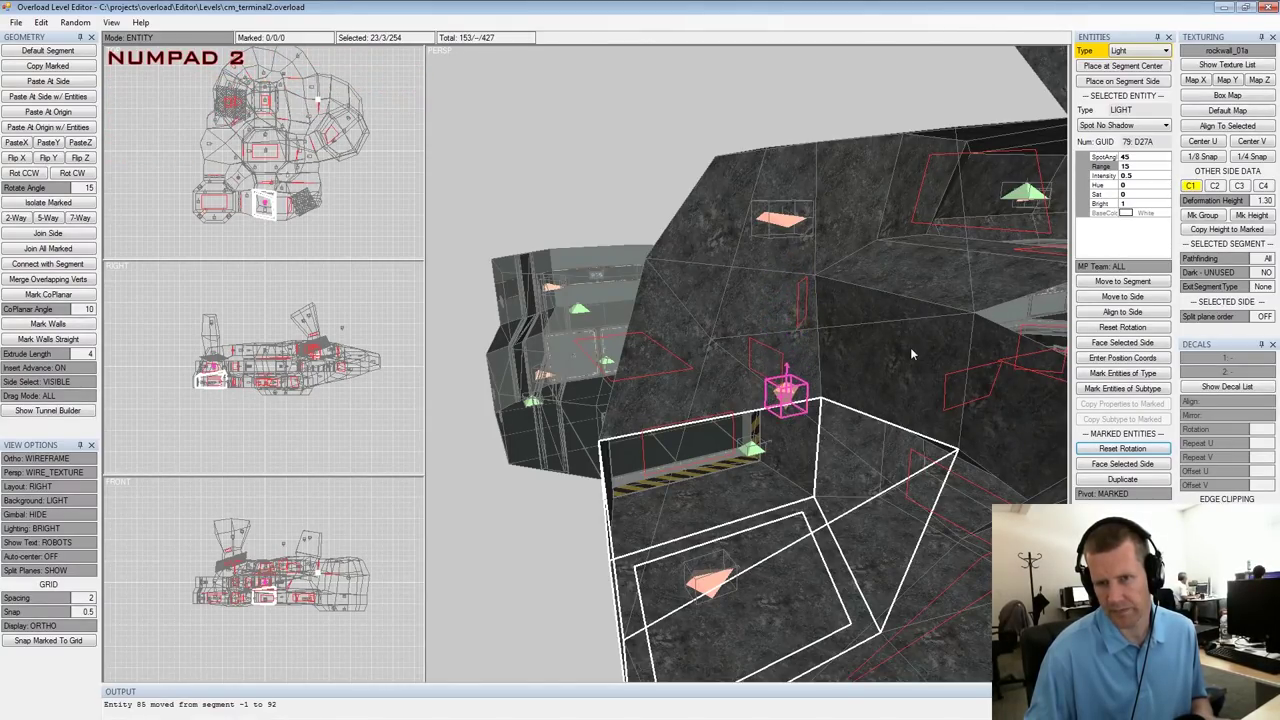
{"action": "key", "text": "KP_2"}
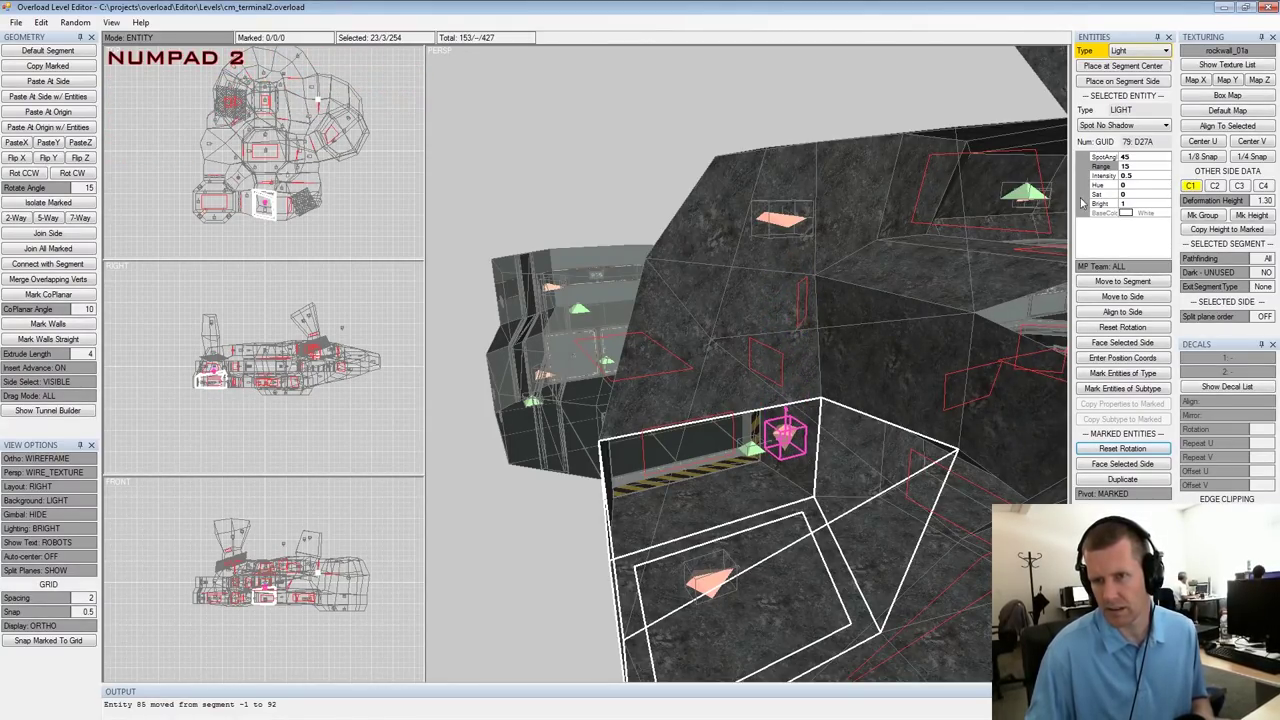
Set the lowered spot light's spot angle to 100
{"action": "left_click_drag", "start_coordinate": [860, 362], "coordinate": [962, 313], "text": "alt"}
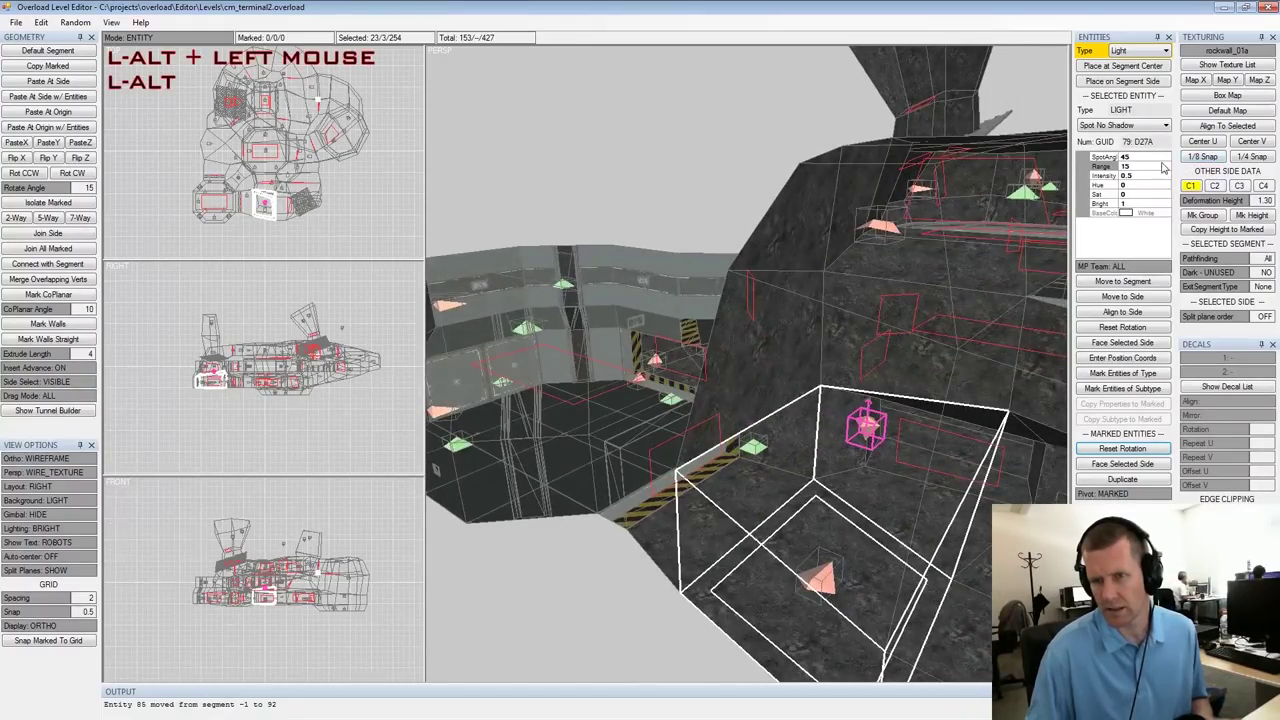
{"action": "left_click_drag", "start_coordinate": [1066, 146], "coordinate": [862, 359]}
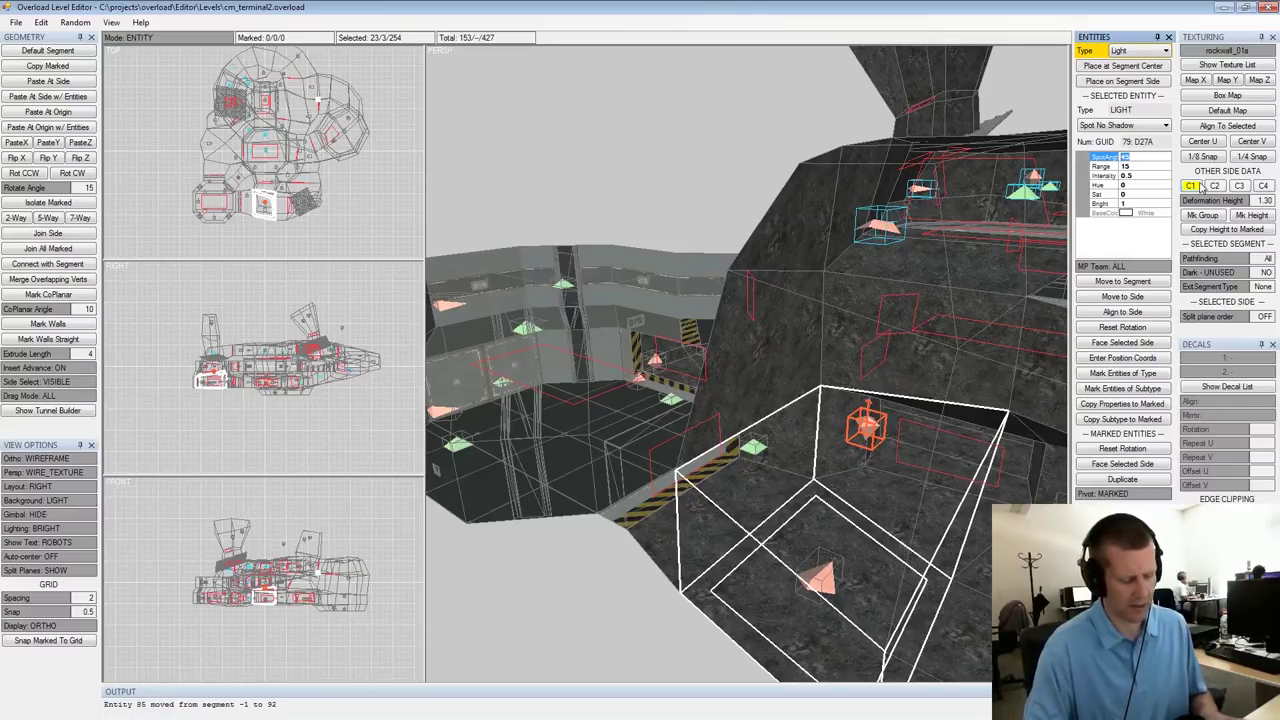
{"action": "left_click_drag", "start_coordinate": [1000, 330], "coordinate": [838, 396], "text": "alt"}
{"action": "scroll", "coordinate": [657, 520], "scroll_direction": "down", "scroll_amount": 5, "text": "alt"}
{"action": "middle_click_drag", "start_coordinate": [838, 396], "coordinate": [687, 438], "text": "alt"}
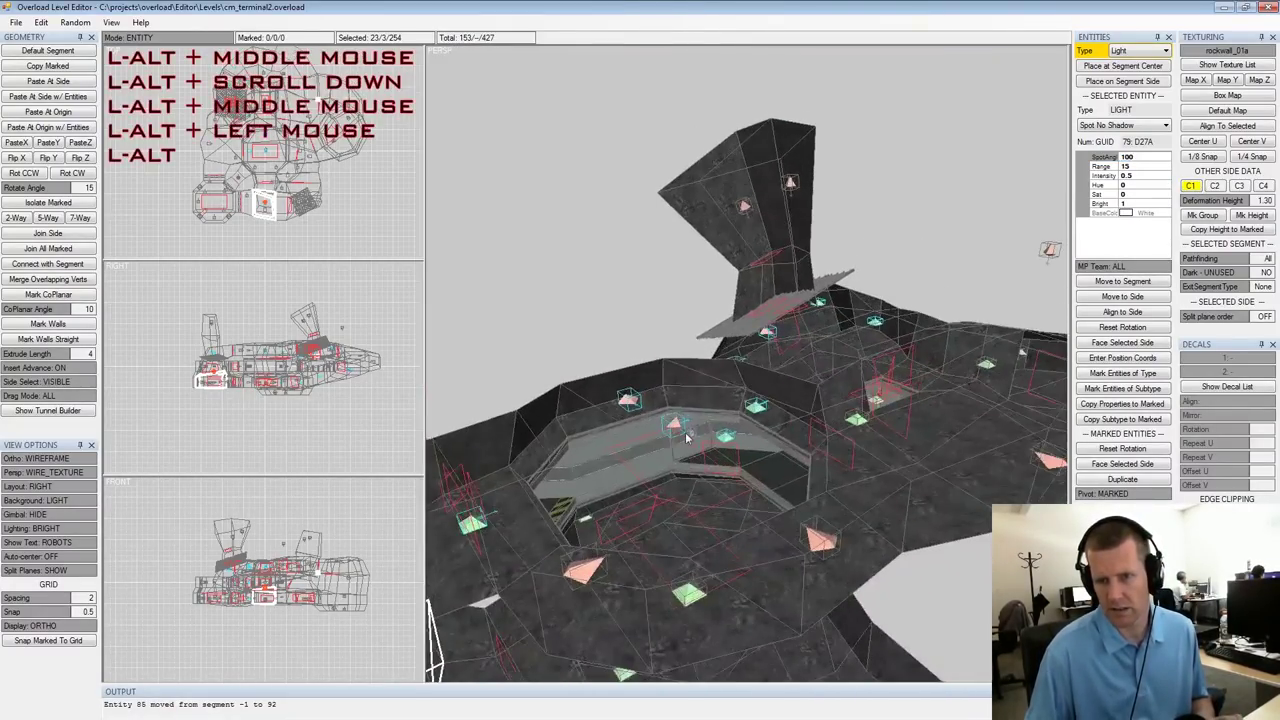
Clear the marked lights and select the no-shadow light at the rim above the warning sign
{"action": "left_click", "coordinate": [767, 403]}
{"action": "left_click_drag", "start_coordinate": [780, 406], "coordinate": [748, 416], "text": "alt"}
{"action": "middle_click_drag", "start_coordinate": [778, 433], "coordinate": [808, 414], "text": "alt"}
{"action": "scroll", "coordinate": [808, 414], "scroll_direction": "down", "scroll_amount": 2, "text": "alt"}
{"action": "left_click_drag", "start_coordinate": [808, 414], "coordinate": [774, 402], "text": "alt"}
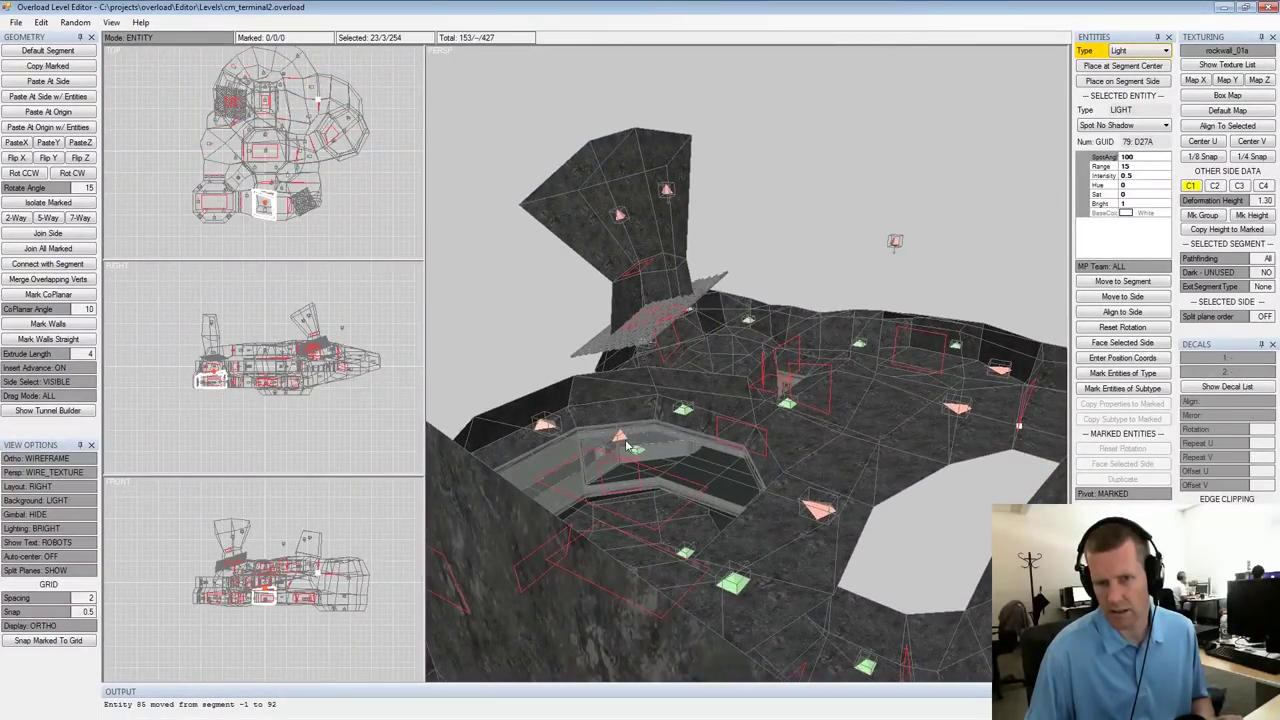
{"action": "left_click_drag", "start_coordinate": [624, 443], "coordinate": [800, 450], "text": "alt"}
{"action": "middle_click_drag", "start_coordinate": [800, 450], "coordinate": [803, 420], "text": "alt"}
{"action": "left_click_drag", "start_coordinate": [803, 420], "coordinate": [797, 409], "text": "alt"}
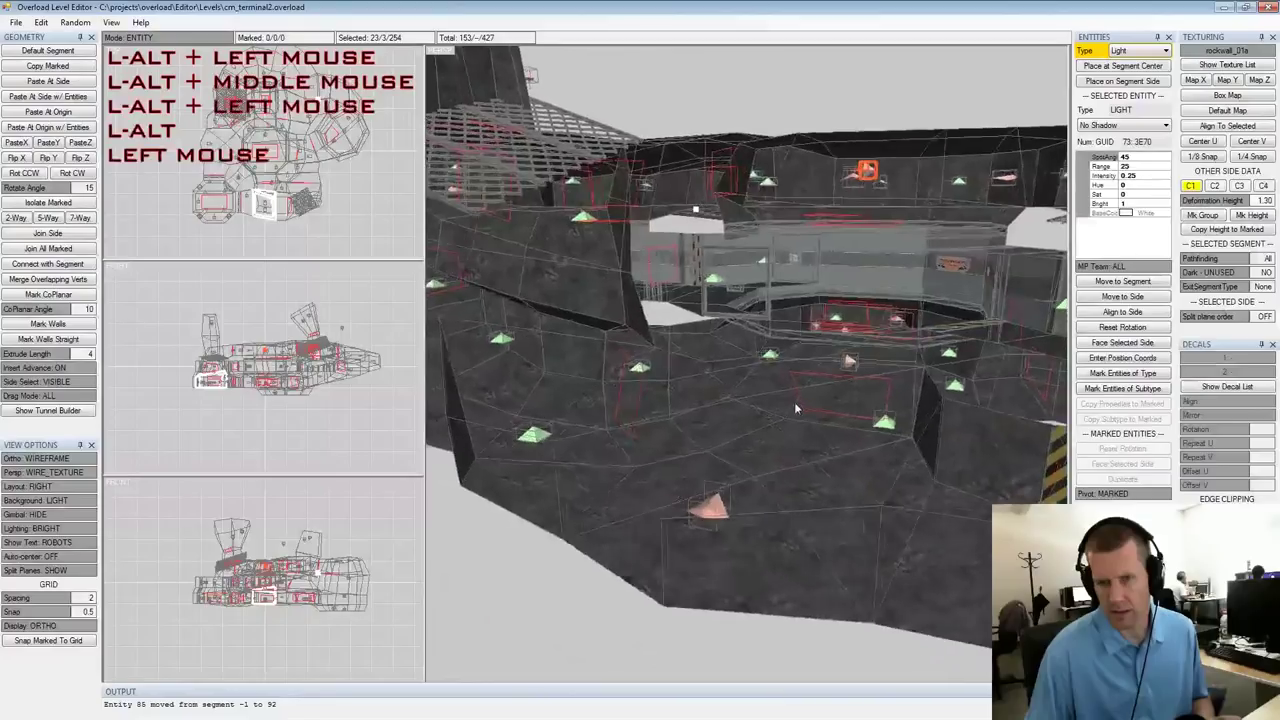
{"action": "scroll", "coordinate": [813, 396], "scroll_direction": "up", "scroll_amount": 3, "text": "alt"}
{"action": "left_click", "coordinate": [892, 361]}
Examine the light placement around the cave, its rim and the adjoining rooms from several angles
{"action": "left_click_drag", "start_coordinate": [892, 361], "coordinate": [868, 416], "text": "alt"}
{"action": "scroll", "coordinate": [896, 382], "scroll_direction": "down", "scroll_amount": 3, "text": "alt"}
{"action": "mouse_move", "coordinate": [868, 416]}
{"action": "middle_mouse_down", "text": "alt"}
{"action": "mouse_move", "coordinate": [879, 407]}
{"action": "mouse_move", "coordinate": [868, 402]}
{"action": "middle_mouse_up", "text": "alt"}
{"action": "scroll", "coordinate": [868, 402], "scroll_direction": "down", "scroll_amount": 3, "text": "alt"}
{"action": "left_click_drag", "start_coordinate": [868, 402], "coordinate": [822, 444], "text": "alt"}
{"action": "middle_click_drag", "start_coordinate": [822, 444], "coordinate": [857, 423], "text": "alt"}
{"action": "left_click_drag", "start_coordinate": [857, 423], "coordinate": [1050, 394], "text": "alt"}
{"action": "middle_click_drag", "start_coordinate": [820, 390], "coordinate": [768, 362], "text": "alt"}
{"action": "left_click_drag", "start_coordinate": [768, 362], "coordinate": [783, 390], "text": "alt"}
{"action": "scroll", "coordinate": [697, 412], "scroll_direction": "up", "scroll_amount": 3, "text": "alt"}
{"action": "left_click_drag", "start_coordinate": [640, 416], "coordinate": [752, 466], "text": "alt"}
{"action": "middle_click_drag", "start_coordinate": [752, 466], "coordinate": [672, 440], "text": "alt"}
{"action": "scroll", "coordinate": [672, 440], "scroll_direction": "down", "scroll_amount": 3, "text": "alt"}
{"action": "left_click_drag", "start_coordinate": [672, 440], "coordinate": [747, 385], "text": "alt"}
{"action": "middle_click_drag", "start_coordinate": [747, 385], "coordinate": [725, 452], "text": "alt"}
{"action": "left_click_drag", "start_coordinate": [725, 452], "coordinate": [740, 512], "text": "alt"}
Hide the split planes in the level views
{"action": "left_click_drag", "start_coordinate": [699, 328], "coordinate": [846, 262], "text": "alt"}
{"action": "middle_click_drag", "start_coordinate": [846, 262], "coordinate": [848, 292], "text": "alt"}
{"action": "scroll", "coordinate": [848, 292], "scroll_direction": "down", "scroll_amount": 2, "text": "alt"}
{"action": "left_click_drag", "start_coordinate": [848, 292], "coordinate": [869, 345], "text": "alt"}
{"action": "scroll", "coordinate": [772, 367], "scroll_direction": "up", "scroll_amount": 3, "text": "alt"}
{"action": "middle_click_drag", "start_coordinate": [869, 345], "coordinate": [796, 332], "text": "alt"}
{"action": "left_click_drag", "start_coordinate": [796, 332], "coordinate": [806, 386], "text": "alt"}
{"action": "scroll", "coordinate": [790, 395], "scroll_direction": "up", "scroll_amount": 2, "text": "alt"}
{"action": "middle_click_drag", "start_coordinate": [806, 386], "coordinate": [687, 481], "text": "alt"}
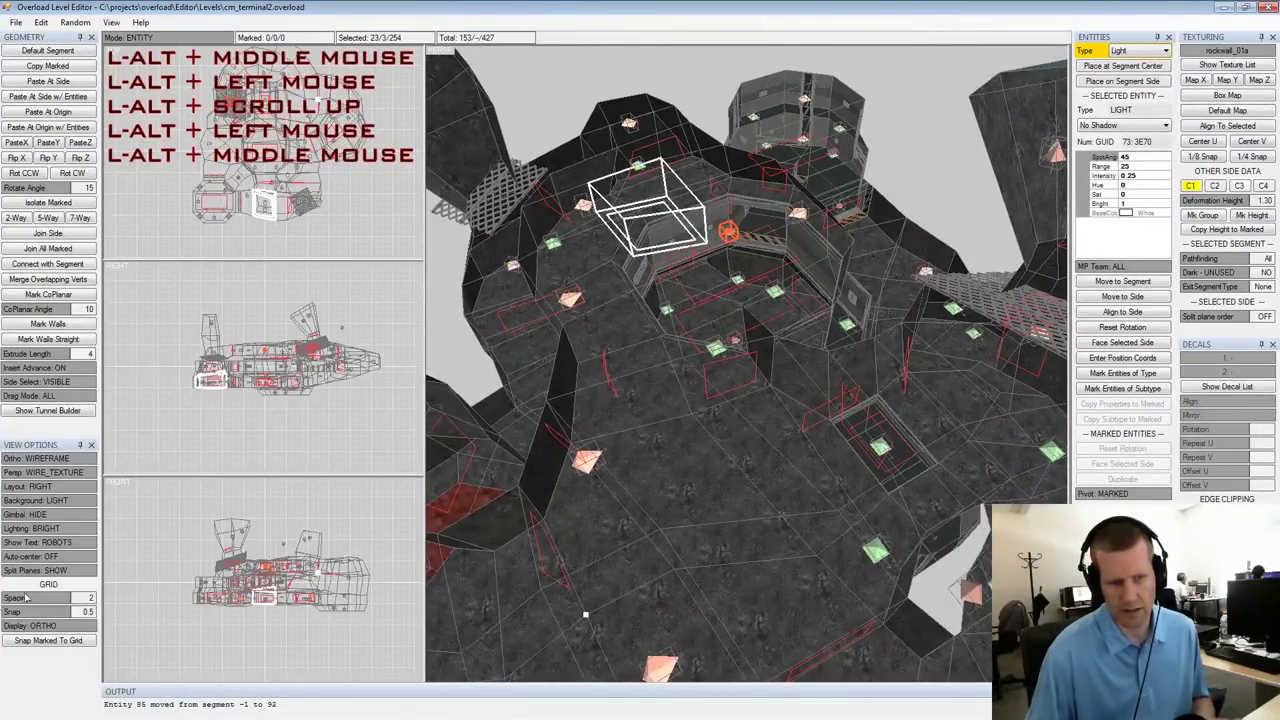
Mark the 100-degree spot light above the lower cave opening, move it sideways to the opening's edge and tilt it
{"action": "left_click_drag", "start_coordinate": [722, 352], "coordinate": [912, 311], "text": "alt"}
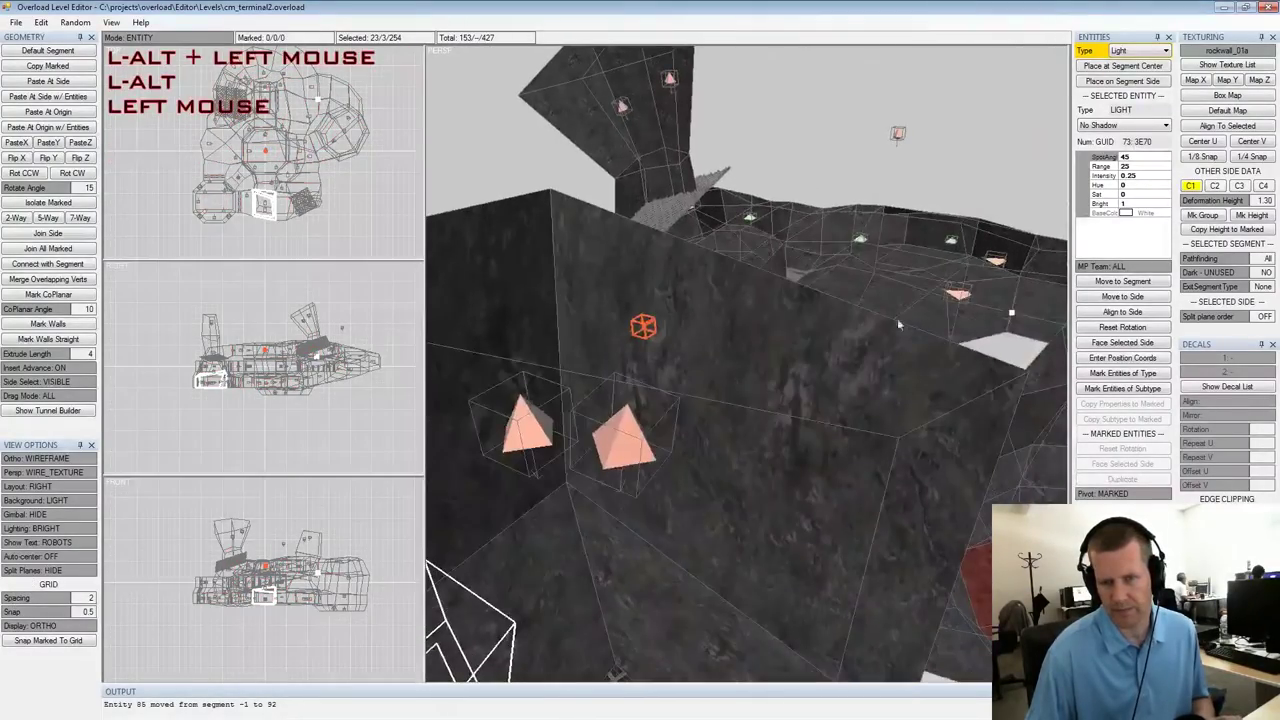
{"action": "middle_click_drag", "start_coordinate": [912, 311], "coordinate": [896, 287], "text": "alt"}
{"action": "scroll", "coordinate": [896, 287], "scroll_direction": "down", "scroll_amount": 2, "text": "alt"}
{"action": "left_click_drag", "start_coordinate": [896, 287], "coordinate": [810, 413], "text": "alt"}
{"action": "left_click", "coordinate": [732, 400]}
{"action": "left_click_drag", "start_coordinate": [732, 400], "coordinate": [731, 391], "text": "alt"}
{"action": "key", "text": "space"}
{"action": "key", "text": "KP_6"}
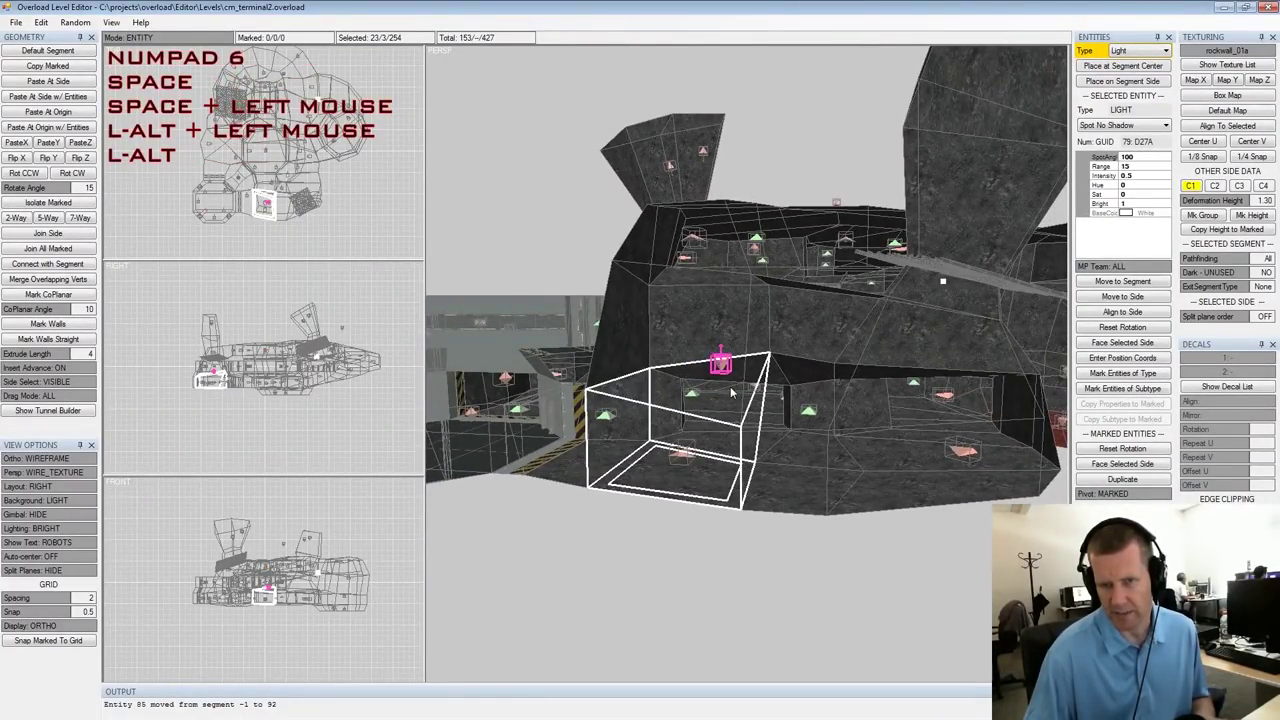
{"action": "key", "text": "KP_6"}
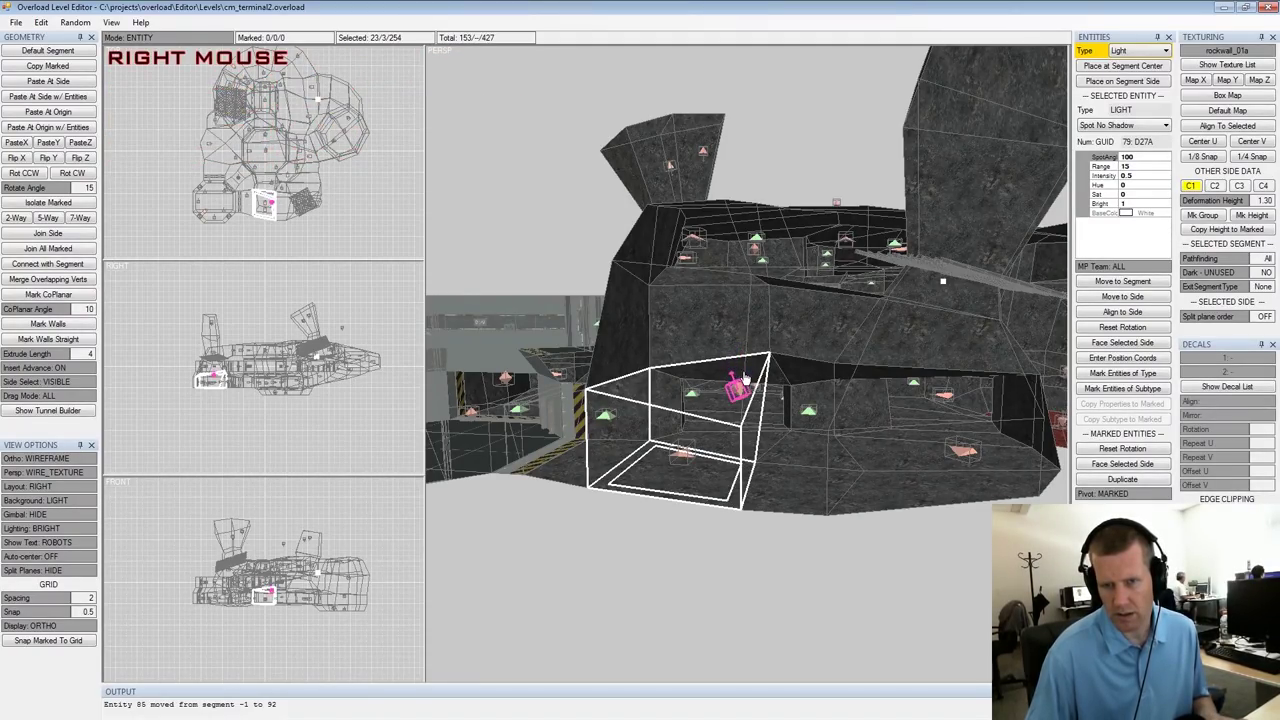
Examine the lights around the lava pool and check the settings of the red light directly above it
{"action": "left_click_drag", "start_coordinate": [784, 349], "coordinate": [806, 359], "text": "alt"}
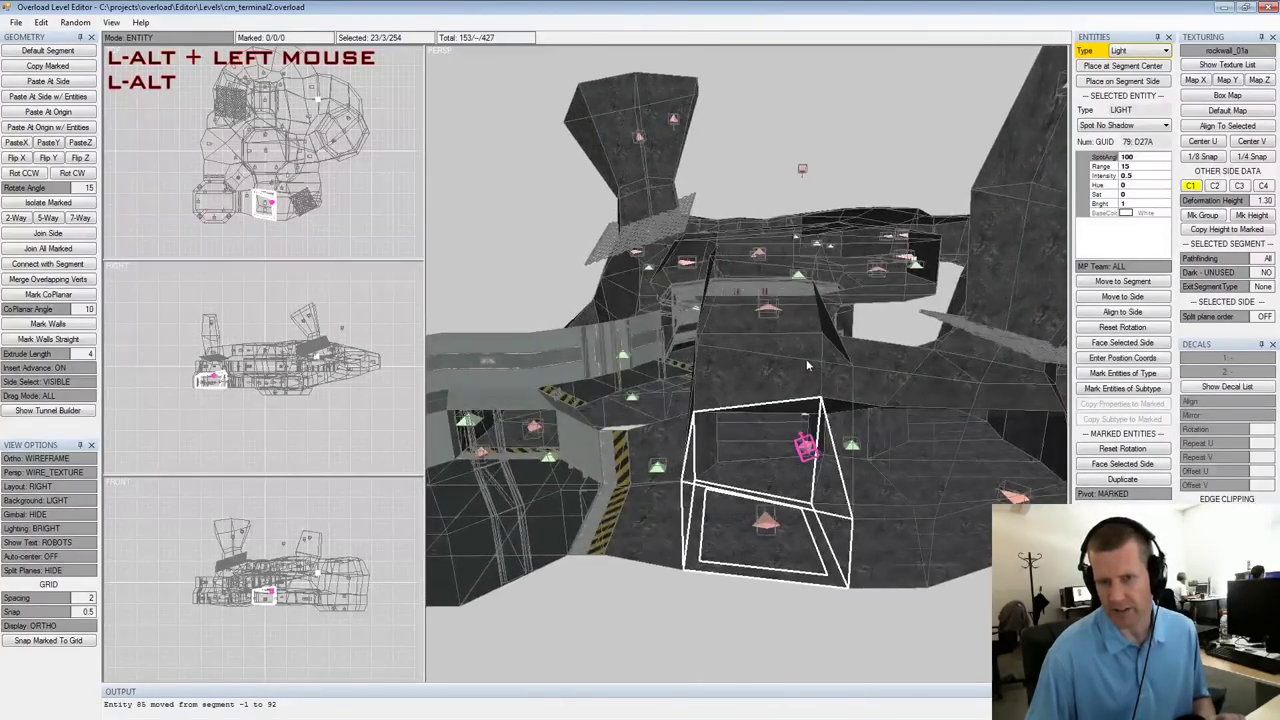
{"action": "scroll", "coordinate": [824, 346], "scroll_direction": "up", "scroll_amount": 4}
{"action": "left_click", "coordinate": [953, 288]}
{"action": "left_click_drag", "start_coordinate": [924, 286], "coordinate": [856, 290], "text": "alt"}
{"action": "middle_click_drag", "start_coordinate": [856, 290], "coordinate": [797, 286], "text": "alt"}
{"action": "scroll", "coordinate": [797, 286], "scroll_direction": "down", "scroll_amount": 1, "text": "alt"}
{"action": "left_click_drag", "start_coordinate": [797, 286], "coordinate": [876, 321], "text": "alt"}
{"action": "middle_click_drag", "start_coordinate": [876, 321], "coordinate": [824, 294], "text": "alt"}
{"action": "left_click_drag", "start_coordinate": [824, 294], "coordinate": [853, 422], "text": "alt"}
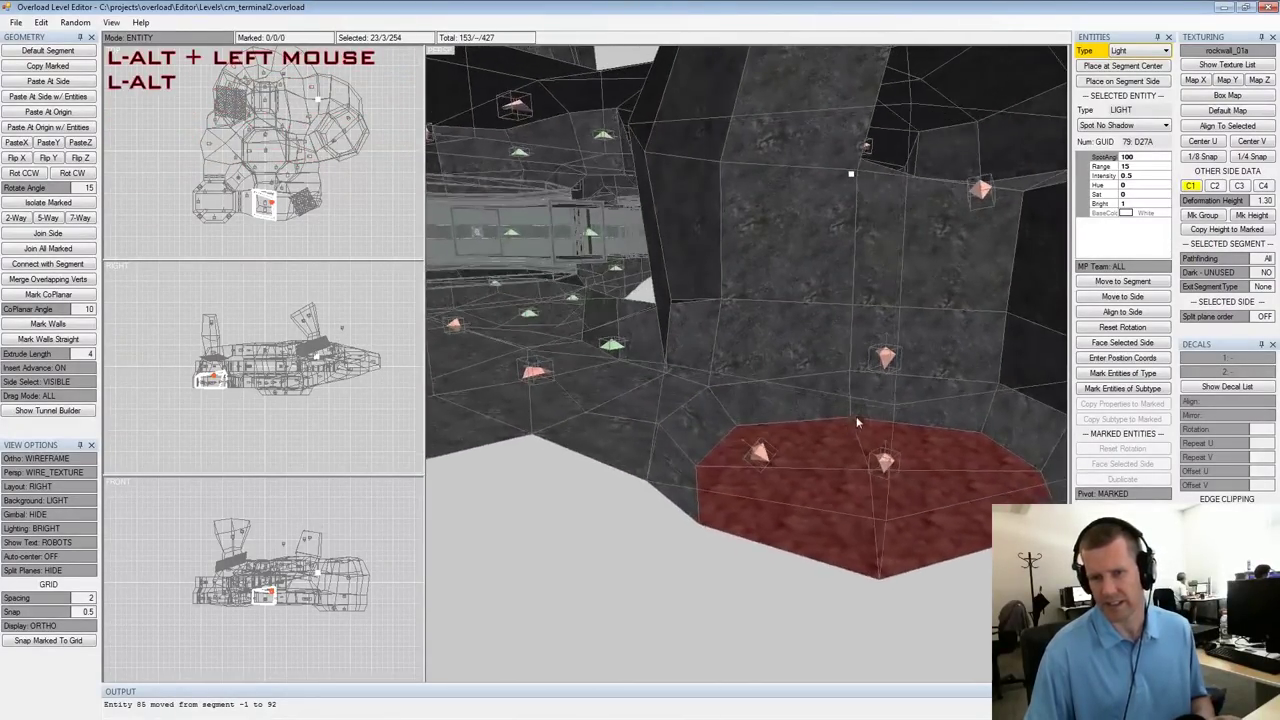
{"action": "left_click", "coordinate": [885, 357]}
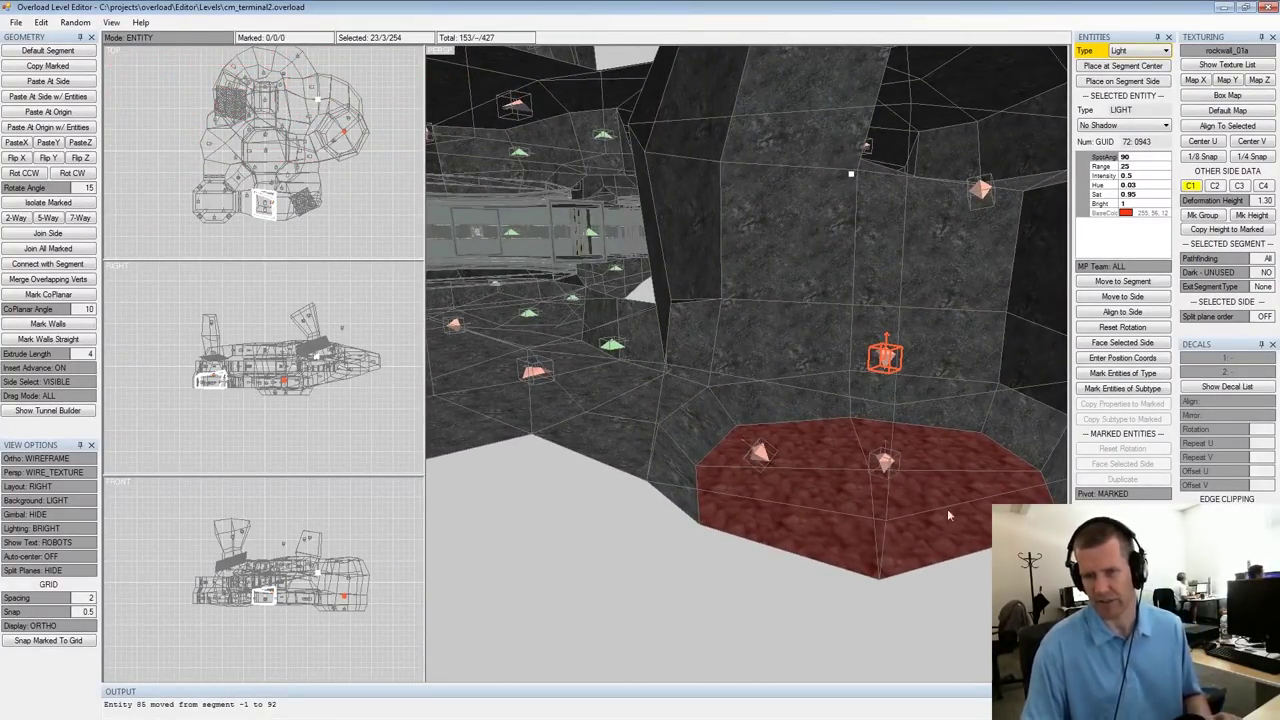
Survey the light placement from the lava pool across the cave to the room with the striped doorways
{"action": "left_click_drag", "start_coordinate": [912, 413], "coordinate": [848, 443], "text": "alt"}
{"action": "middle_click_drag", "start_coordinate": [848, 443], "coordinate": [817, 431], "text": "alt"}
{"action": "scroll", "coordinate": [817, 431], "scroll_direction": "down", "scroll_amount": 2, "text": "alt"}
{"action": "left_click_drag", "start_coordinate": [818, 432], "coordinate": [880, 415], "text": "alt"}
{"action": "middle_click_drag", "start_coordinate": [880, 415], "coordinate": [800, 410], "text": "alt"}
{"action": "scroll", "coordinate": [800, 410], "scroll_direction": "down", "scroll_amount": 3, "text": "alt"}
{"action": "left_click_drag", "start_coordinate": [800, 410], "coordinate": [835, 390], "text": "alt"}
{"action": "middle_click_drag", "start_coordinate": [835, 390], "coordinate": [799, 413], "text": "alt"}
{"action": "scroll", "coordinate": [780, 414], "scroll_direction": "up", "scroll_amount": 3, "text": "alt"}
{"action": "left_click_drag", "start_coordinate": [772, 414], "coordinate": [826, 390], "text": "alt"}
{"action": "middle_click_drag", "start_coordinate": [826, 390], "coordinate": [762, 394], "text": "alt"}
{"action": "scroll", "coordinate": [780, 398], "scroll_direction": "up", "scroll_amount": 3, "text": "alt"}
{"action": "scroll", "coordinate": [762, 394], "scroll_direction": "down", "scroll_amount": 3, "text": "alt"}
{"action": "left_click_drag", "start_coordinate": [762, 394], "coordinate": [647, 424], "text": "alt"}
{"action": "middle_click_drag", "start_coordinate": [809, 447], "coordinate": [768, 378], "text": "alt"}
{"action": "scroll", "coordinate": [766, 376], "scroll_direction": "up", "scroll_amount": 3, "text": "alt"}
Change the spot light on the wall between the striped doorways to the No Shadow type
{"action": "left_click_drag", "start_coordinate": [766, 376], "coordinate": [870, 385], "text": "alt"}
{"action": "left_click", "coordinate": [796, 391]}
{"action": "middle_click_drag", "start_coordinate": [870, 385], "coordinate": [806, 384], "text": "alt"}
{"action": "left_click_drag", "start_coordinate": [806, 384], "coordinate": [824, 366], "text": "alt"}
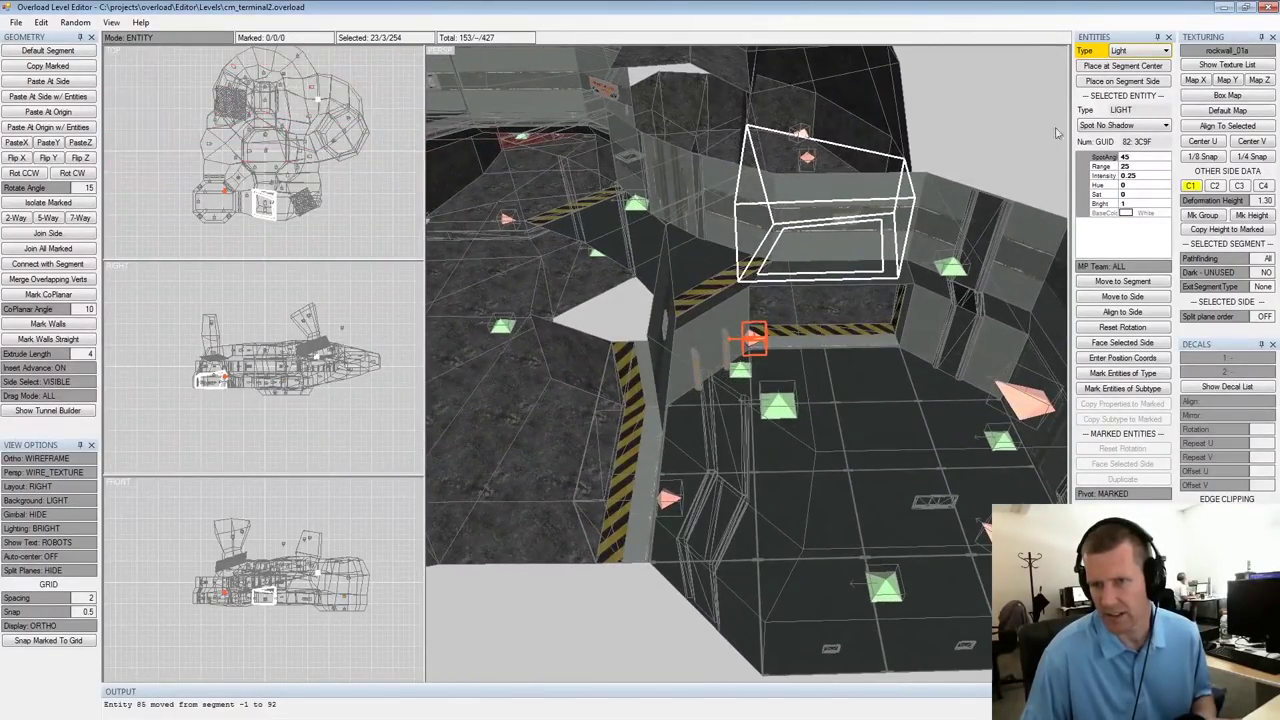
{"action": "left_click", "coordinate": [1109, 126]}
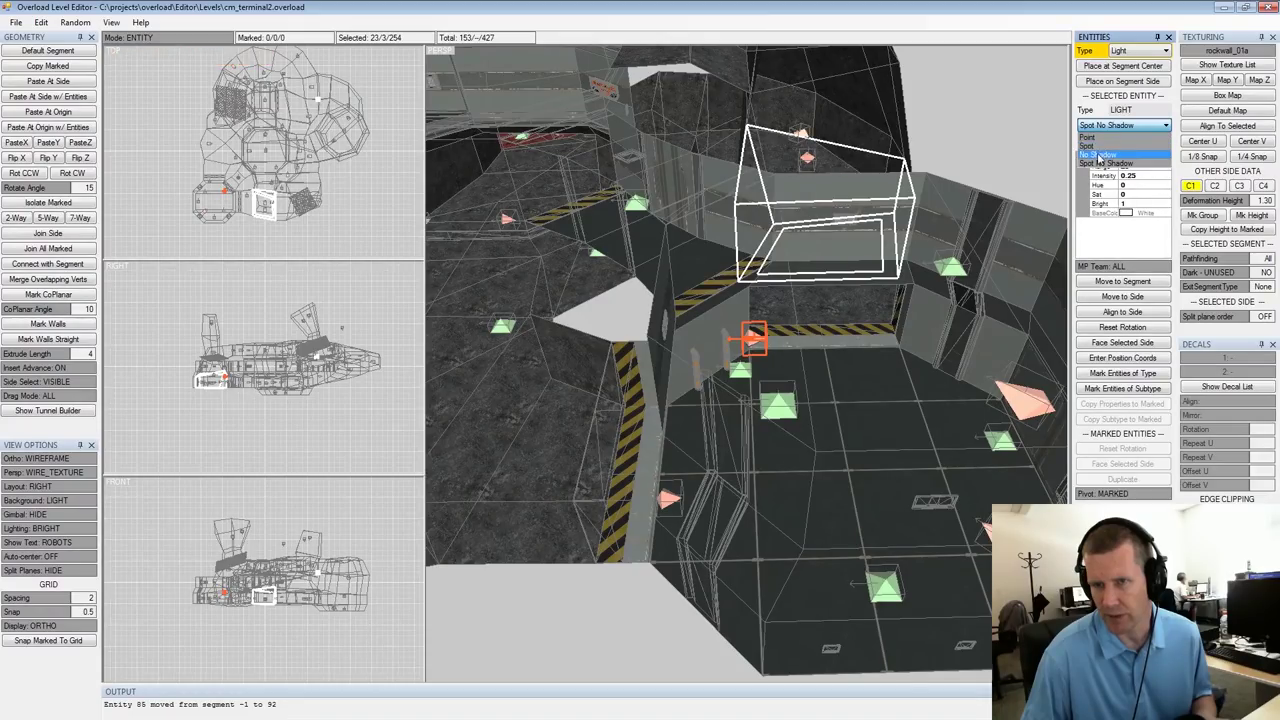
{"action": "left_click", "coordinate": [1097, 158]}
Change the light at the low end of the same room, beside the striped opening, to the Point type
{"action": "left_click_drag", "start_coordinate": [790, 305], "coordinate": [810, 298], "text": "alt"}
{"action": "left_click", "coordinate": [687, 468]}
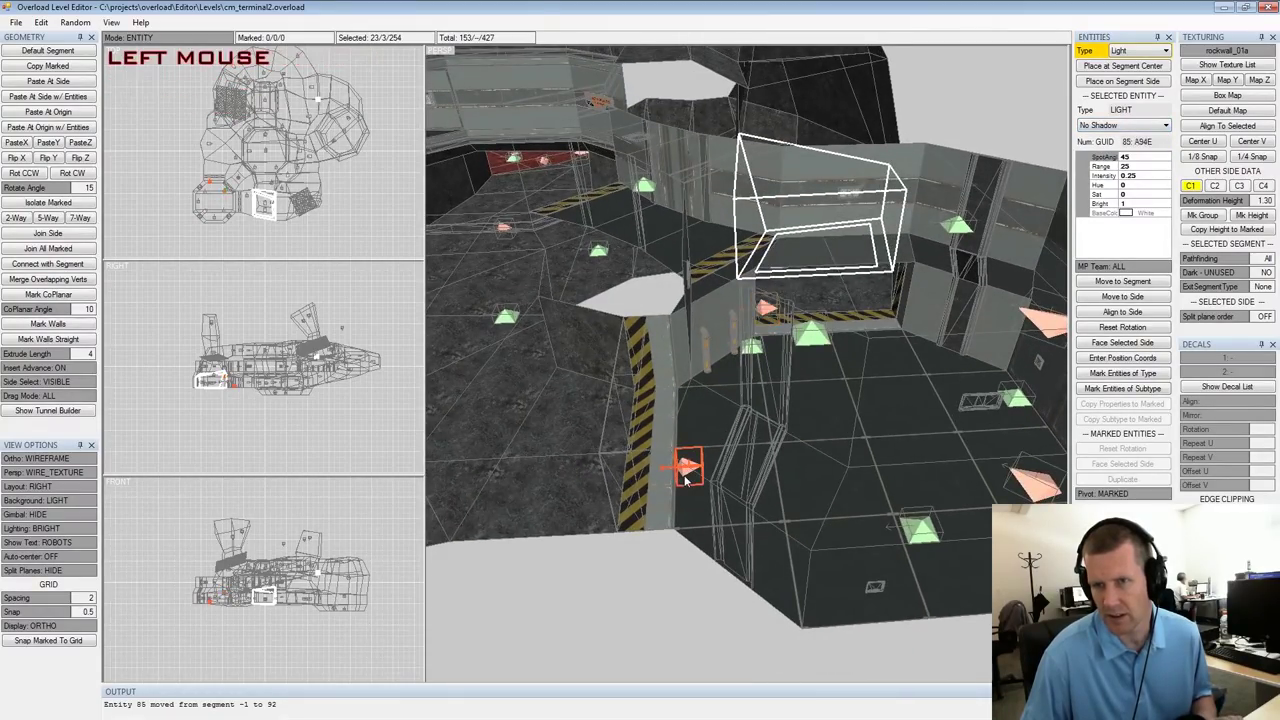
{"action": "left_click", "coordinate": [1118, 127]}
{"action": "left_click", "coordinate": [1108, 138]}
Inspect the point light at the striped opening up close and compare it with the neighbouring no-shadow light
{"action": "left_click_drag", "start_coordinate": [800, 280], "coordinate": [795, 333], "text": "alt"}
{"action": "middle_click_drag", "start_coordinate": [795, 333], "coordinate": [787, 290], "text": "alt"}
{"action": "scroll", "coordinate": [787, 290], "scroll_direction": "up", "scroll_amount": 3, "text": "alt"}
{"action": "left_click_drag", "start_coordinate": [787, 290], "coordinate": [695, 280], "text": "alt"}
{"action": "scroll", "coordinate": [695, 280], "scroll_direction": "up", "scroll_amount": 2, "text": "alt"}
{"action": "middle_click_drag", "start_coordinate": [695, 280], "coordinate": [728, 298], "text": "alt"}
{"action": "left_click_drag", "start_coordinate": [728, 298], "coordinate": [708, 270], "text": "alt"}
{"action": "middle_click_drag", "start_coordinate": [708, 270], "coordinate": [753, 340], "text": "alt"}
{"action": "scroll", "coordinate": [753, 340], "scroll_direction": "up", "scroll_amount": 2, "text": "alt"}
{"action": "left_click_drag", "start_coordinate": [753, 340], "coordinate": [741, 304], "text": "alt"}
{"action": "key", "text": "space"}
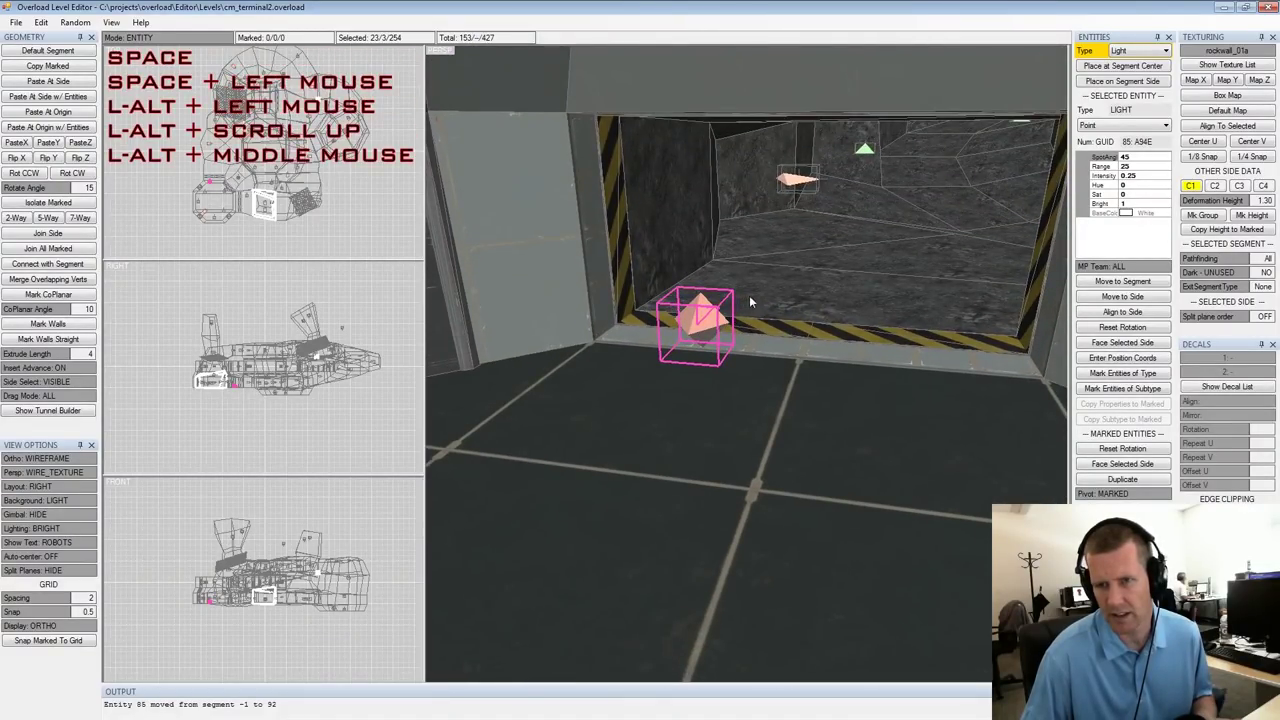
{"action": "scroll", "coordinate": [748, 304], "scroll_direction": "down", "scroll_amount": 3}
{"action": "key", "text": "shift+space"}
{"action": "left_click", "coordinate": [946, 263]}
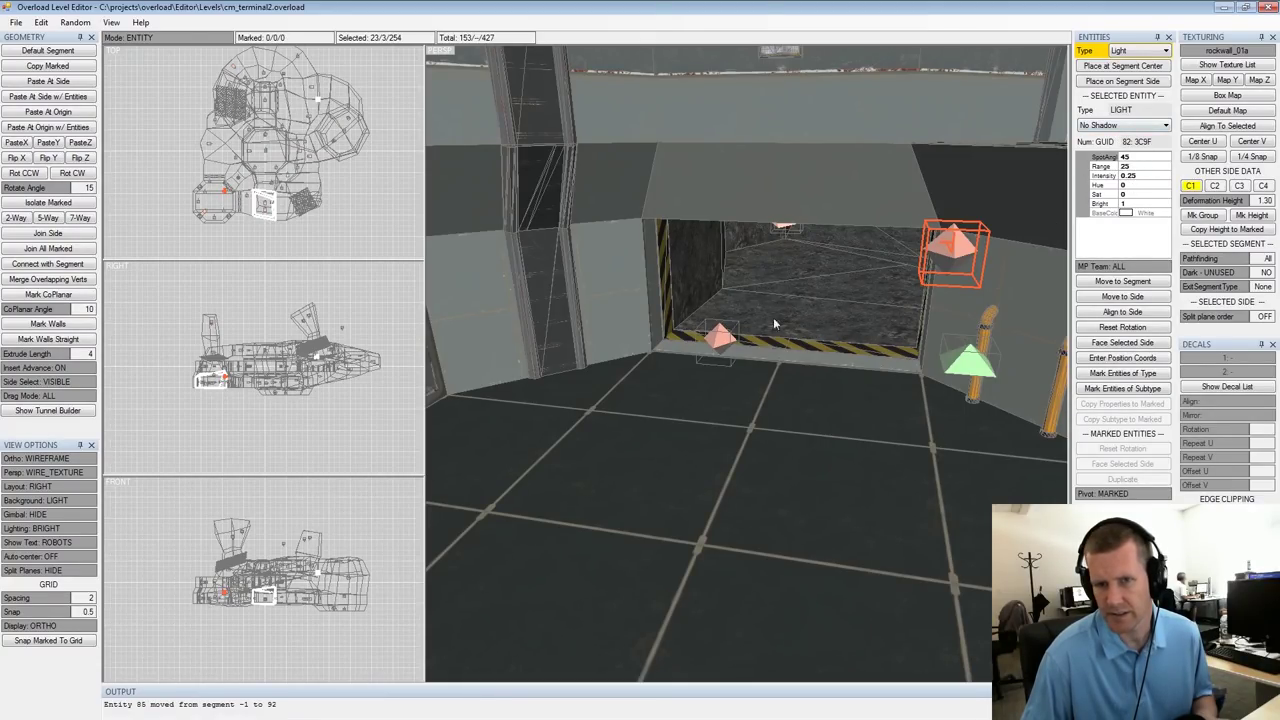
Mark the point light at the striped opening, rotate it about two axes, and unmark it
{"action": "key", "text": "space"}
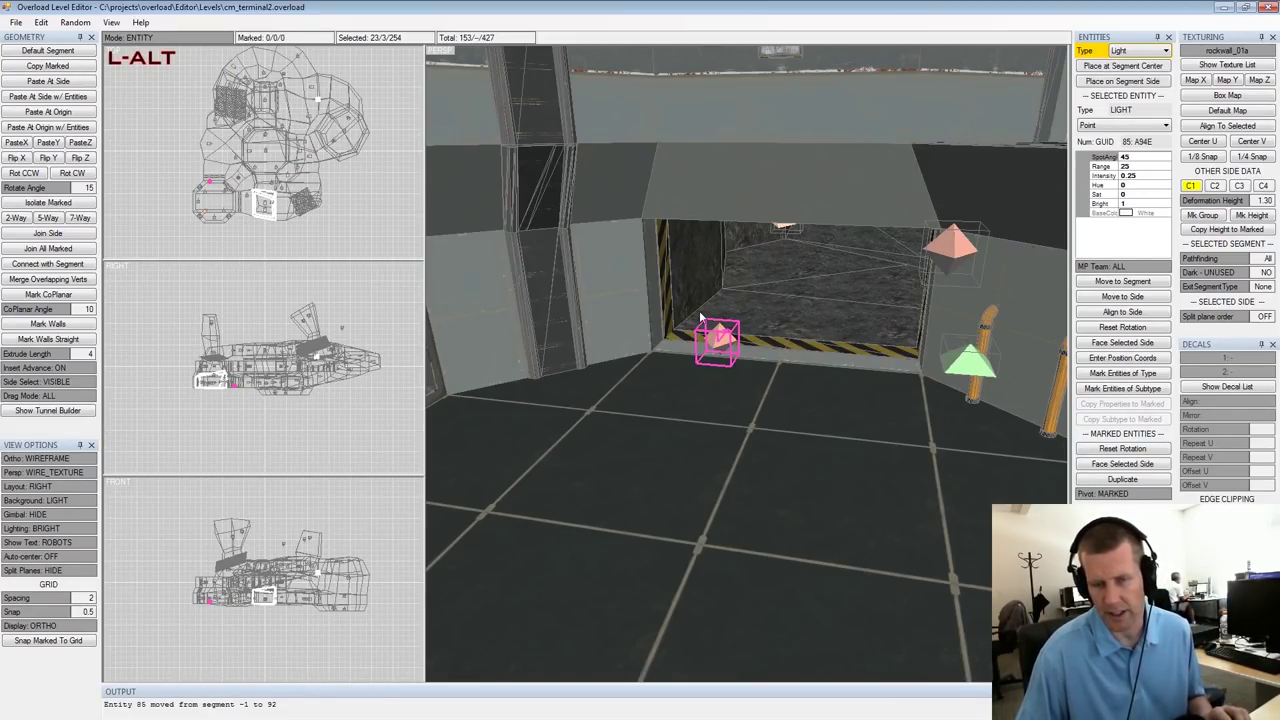
{"action": "key", "text": "ctrl+alt+KP_4"}
{"action": "key", "text": "ctrl+alt+KP_2"}
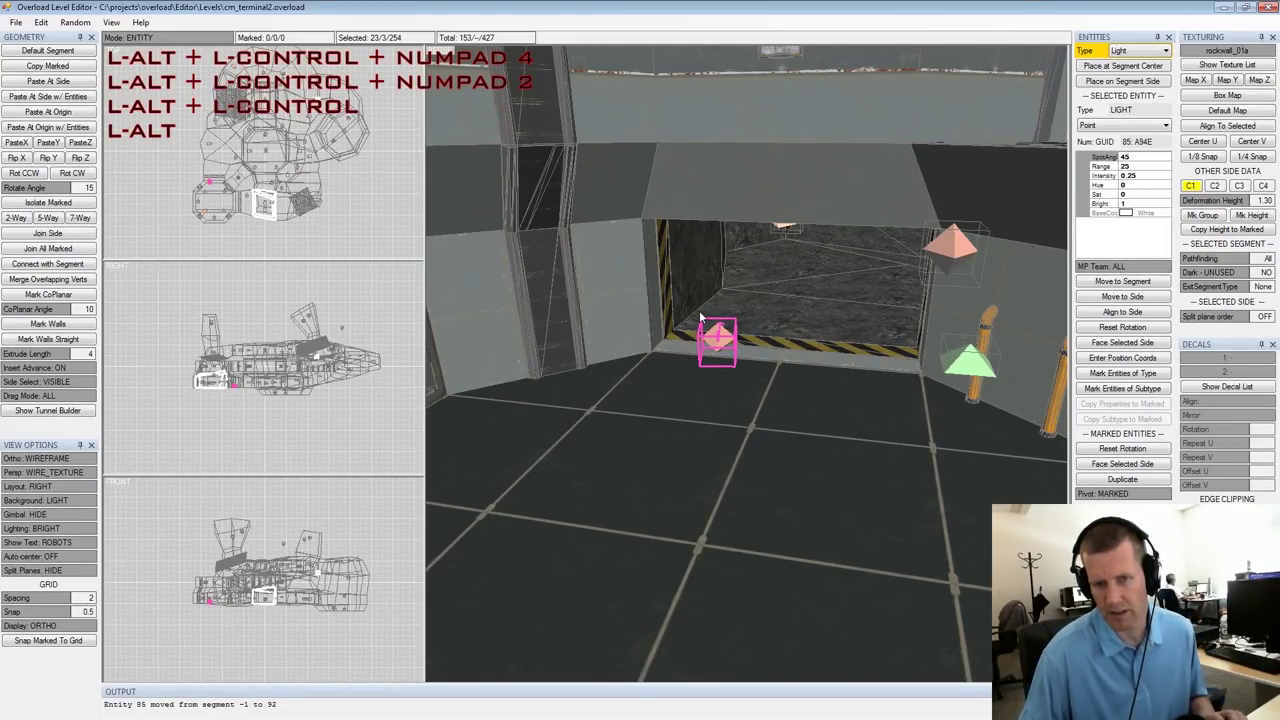
{"action": "key", "text": "shift+space"}
Examine the lights in the striped-doorway room and the surrounding cave from several angles
{"action": "left_click_drag", "start_coordinate": [840, 306], "coordinate": [915, 350], "text": "alt"}
{"action": "middle_click_drag", "start_coordinate": [915, 350], "coordinate": [810, 370], "text": "alt"}
{"action": "scroll", "coordinate": [810, 370], "scroll_direction": "down", "scroll_amount": 2, "text": "alt"}
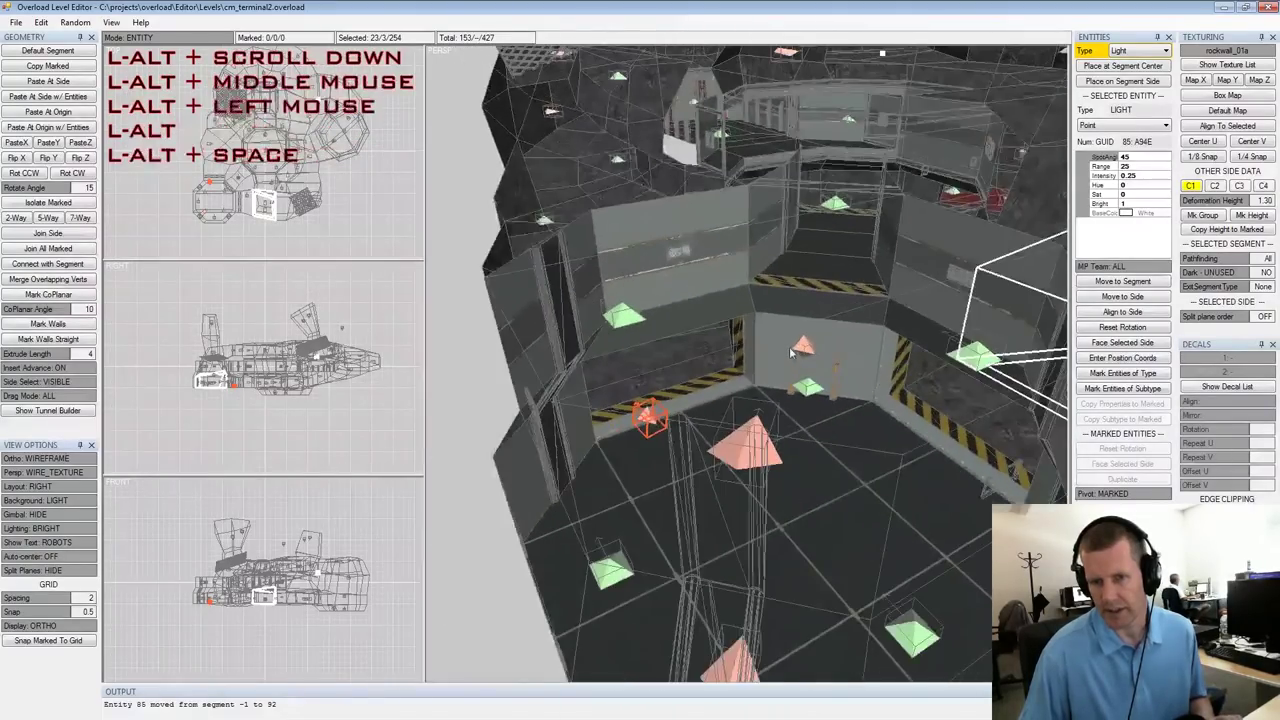
{"action": "left_click_drag", "start_coordinate": [810, 370], "coordinate": [842, 357], "text": "alt"}
{"action": "middle_click_drag", "start_coordinate": [842, 357], "coordinate": [806, 396], "text": "alt"}
{"action": "left_click_drag", "start_coordinate": [806, 396], "coordinate": [868, 402], "text": "alt"}
{"action": "mouse_move", "coordinate": [868, 402]}
{"action": "middle_mouse_down", "text": "alt"}
{"action": "mouse_move", "coordinate": [872, 385]}
{"action": "mouse_move", "coordinate": [890, 392]}
{"action": "middle_mouse_up", "text": "alt"}
{"action": "scroll", "coordinate": [890, 392], "scroll_direction": "down", "scroll_amount": 3, "text": "alt"}
{"action": "left_click_drag", "start_coordinate": [890, 392], "coordinate": [960, 328], "text": "alt"}
{"action": "middle_click_drag", "start_coordinate": [960, 328], "coordinate": [978, 385], "text": "alt"}
{"action": "left_click_drag", "start_coordinate": [860, 378], "coordinate": [898, 338], "text": "alt"}
{"action": "middle_click_drag", "start_coordinate": [898, 338], "coordinate": [882, 370], "text": "alt"}
{"action": "scroll", "coordinate": [882, 370], "scroll_direction": "down", "scroll_amount": 2, "text": "alt"}
{"action": "left_click_drag", "start_coordinate": [882, 370], "coordinate": [911, 279], "text": "alt"}
Show the split planes and turn off the split plane order on the two adjacent shaft-base segments above the grate
{"action": "left_click", "coordinate": [67, 573]}
{"action": "scroll", "coordinate": [940, 278], "scroll_direction": "up", "scroll_amount": 3, "text": "alt"}
{"action": "scroll", "coordinate": [920, 276], "scroll_direction": "up", "scroll_amount": 3, "text": "alt"}
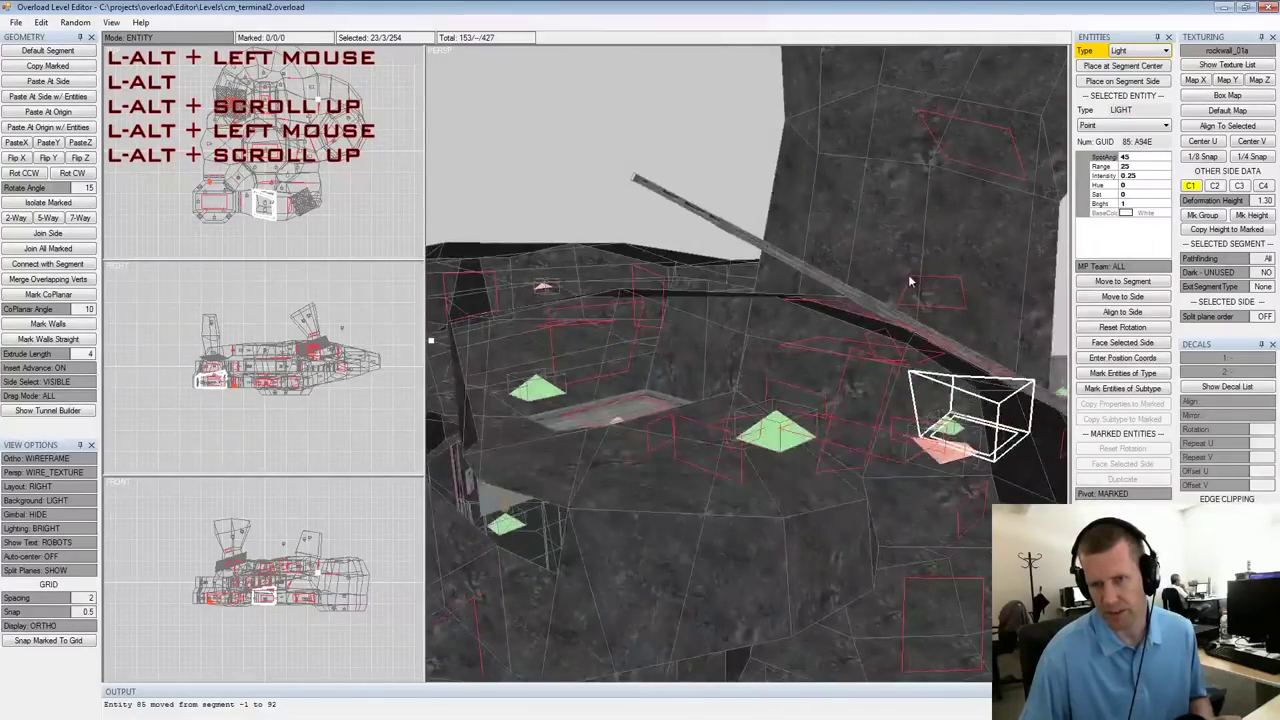
{"action": "left_click", "coordinate": [848, 283]}
{"action": "key", "text": "x"}
{"action": "key", "text": "x"}
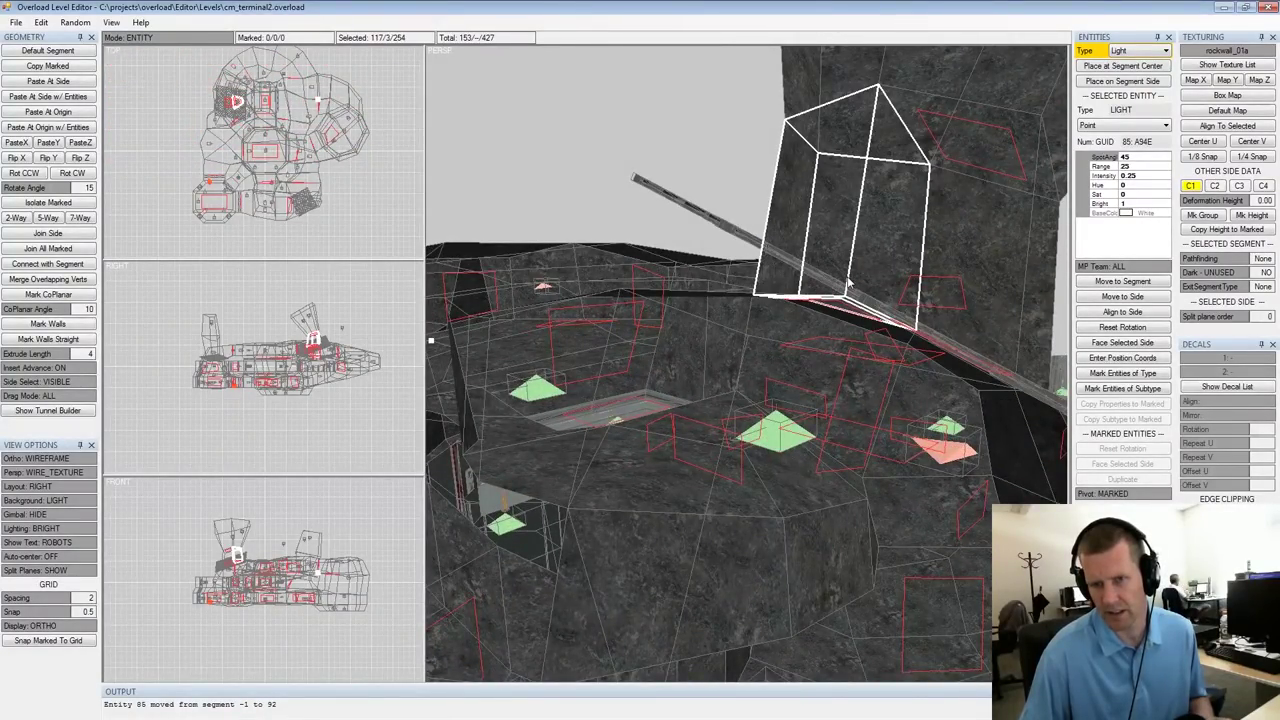
{"action": "right_click", "coordinate": [1246, 320]}
{"action": "left_click", "coordinate": [950, 316]}
{"action": "key", "text": "x"}
{"action": "key", "text": "x"}
{"action": "key", "text": "shift+x"}
{"action": "right_click", "coordinate": [1223, 322]}
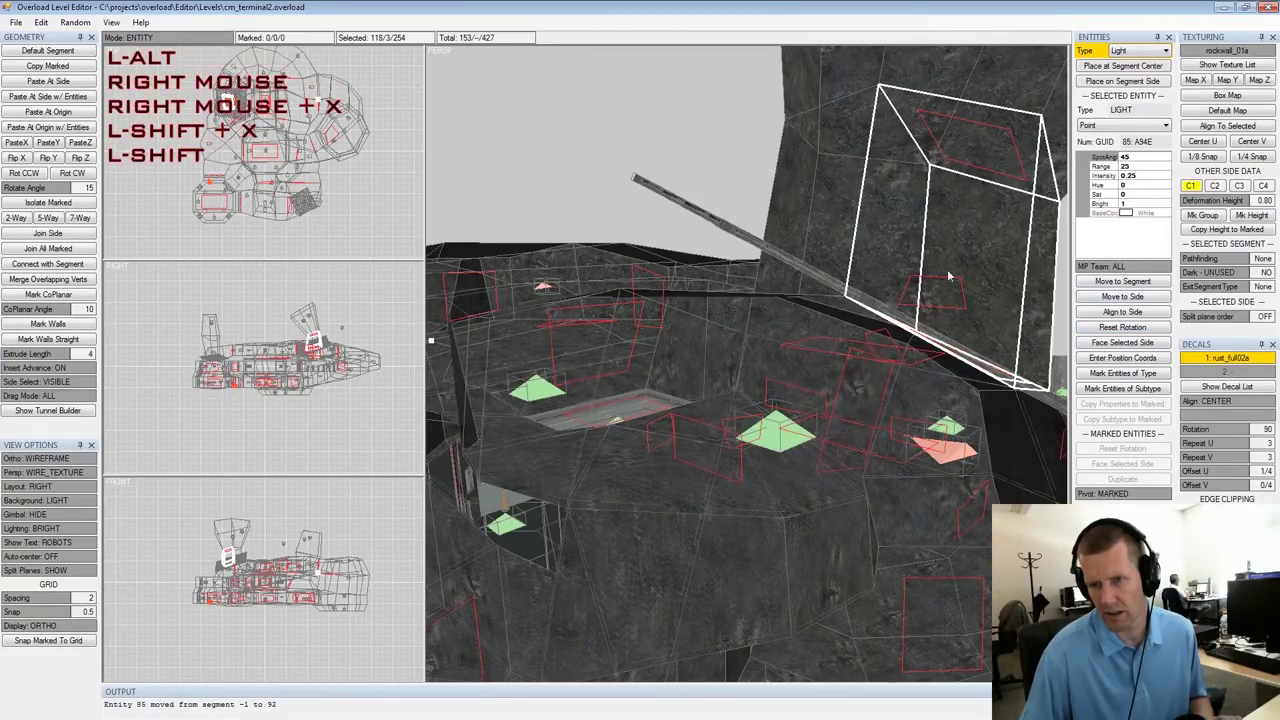
Check the shaft and grate area for remaining split planes and save the level
{"action": "left_click_drag", "start_coordinate": [951, 277], "coordinate": [890, 262], "text": "alt"}
{"action": "middle_click_drag", "start_coordinate": [890, 262], "coordinate": [914, 257], "text": "alt"}
{"action": "left_click_drag", "start_coordinate": [914, 257], "coordinate": [851, 132], "text": "alt"}
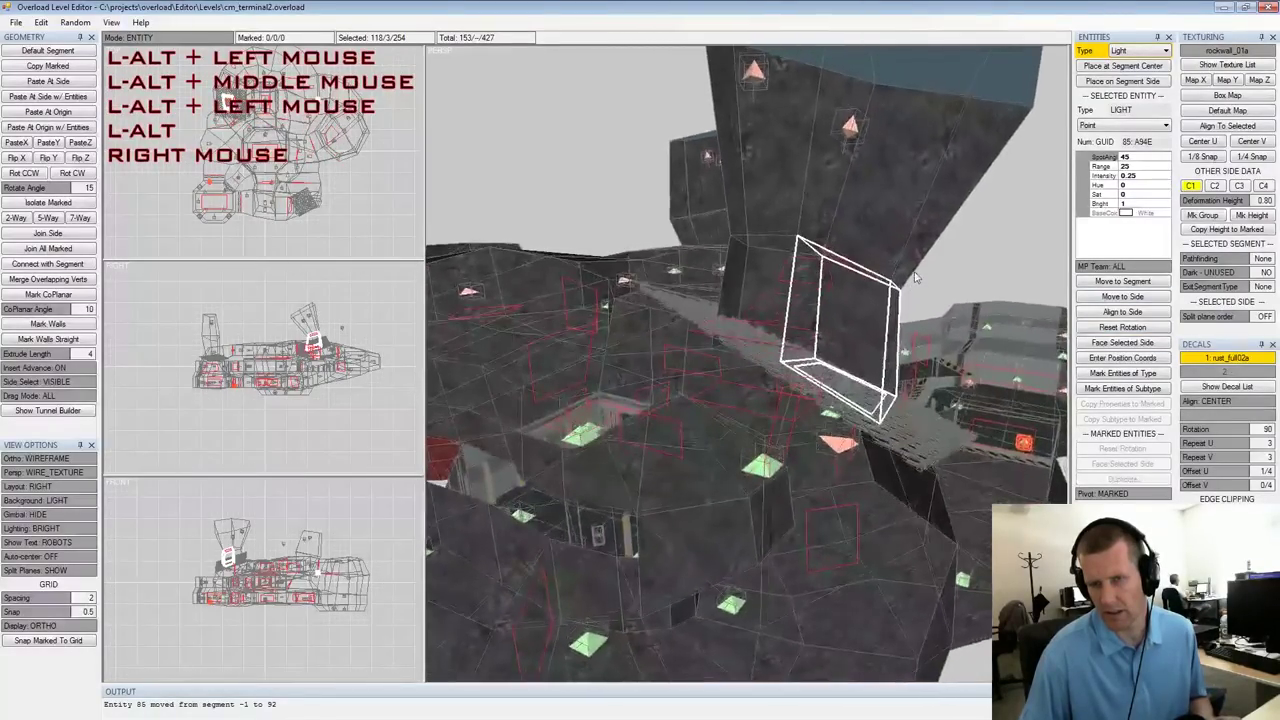
{"action": "middle_click_drag", "start_coordinate": [836, 149], "coordinate": [831, 178], "text": "alt"}
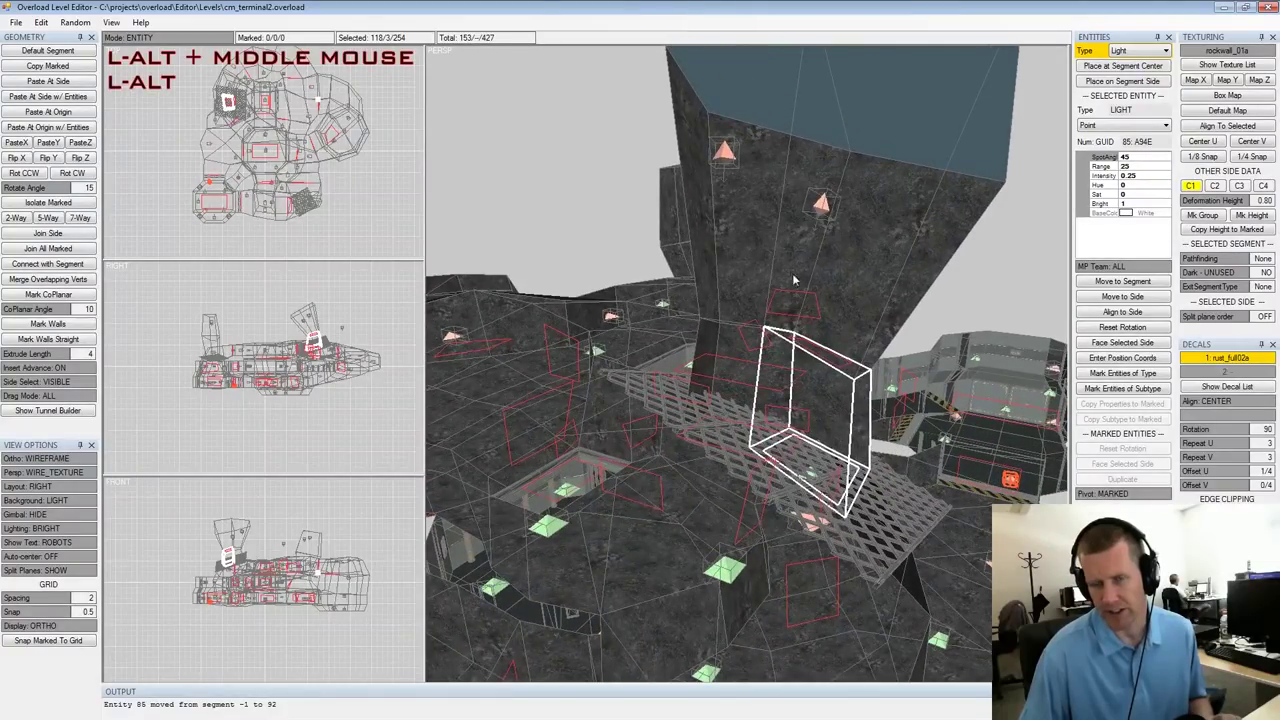
{"action": "left_click_drag", "start_coordinate": [825, 220], "coordinate": [837, 198], "text": "alt"}
{"action": "middle_click_drag", "start_coordinate": [837, 198], "coordinate": [838, 237], "text": "alt"}
{"action": "left_click_drag", "start_coordinate": [838, 237], "coordinate": [821, 229], "text": "alt"}
{"action": "left_click_drag", "start_coordinate": [802, 340], "coordinate": [836, 366], "text": "alt"}
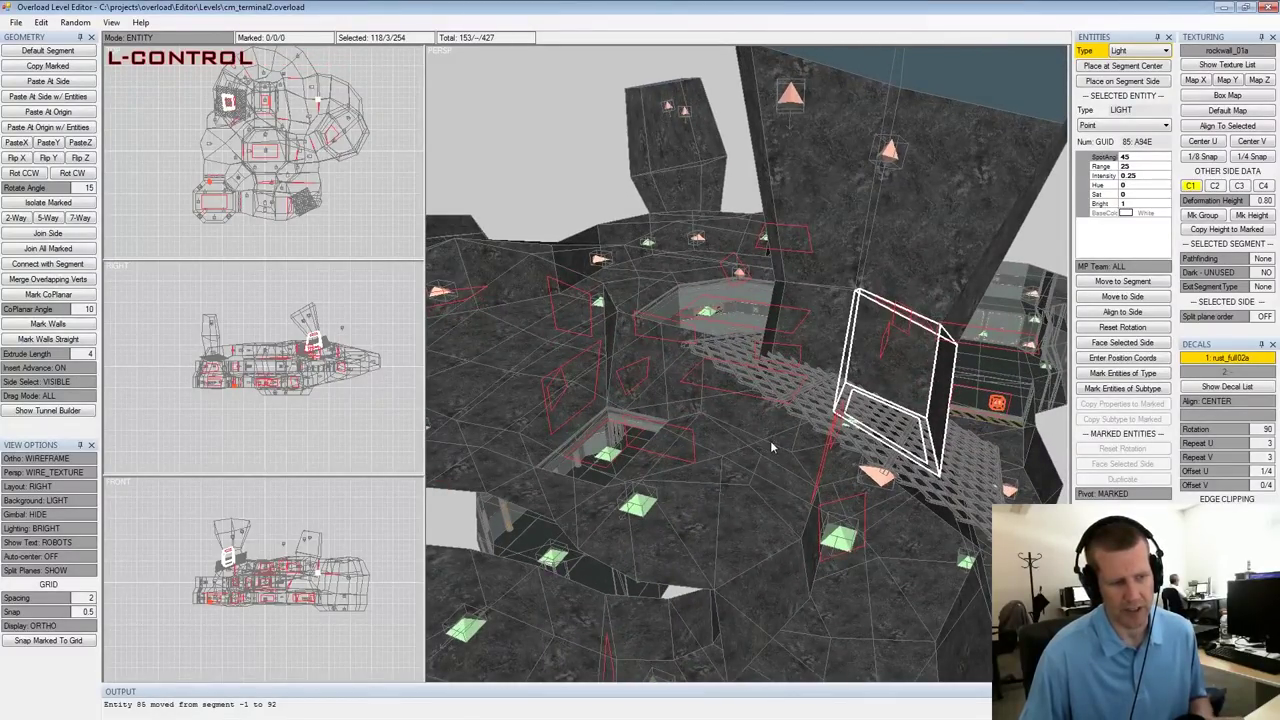
{"action": "key", "text": "Return"}
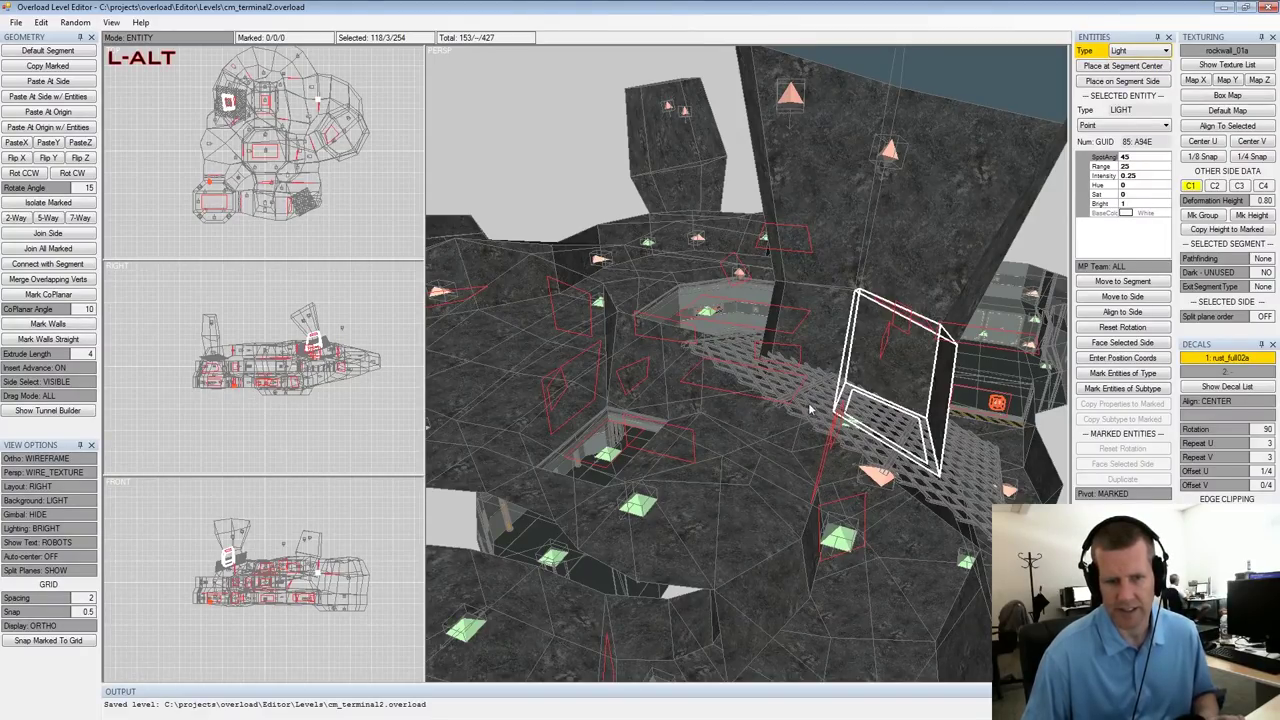
Export the level as the single-player file cm_terminal2.sp in the Revival\Overload folder
{"action": "left_click_drag", "start_coordinate": [811, 408], "coordinate": [813, 411], "text": "alt"}
{"action": "left_click_drag", "start_coordinate": [773, 360], "coordinate": [850, 350], "text": "alt"}
{"action": "middle_click_drag", "start_coordinate": [850, 350], "coordinate": [755, 322], "text": "alt"}
{"action": "scroll", "coordinate": [755, 322], "scroll_direction": "down", "scroll_amount": 3, "text": "alt"}
{"action": "left_click_drag", "start_coordinate": [755, 322], "coordinate": [806, 314], "text": "alt"}
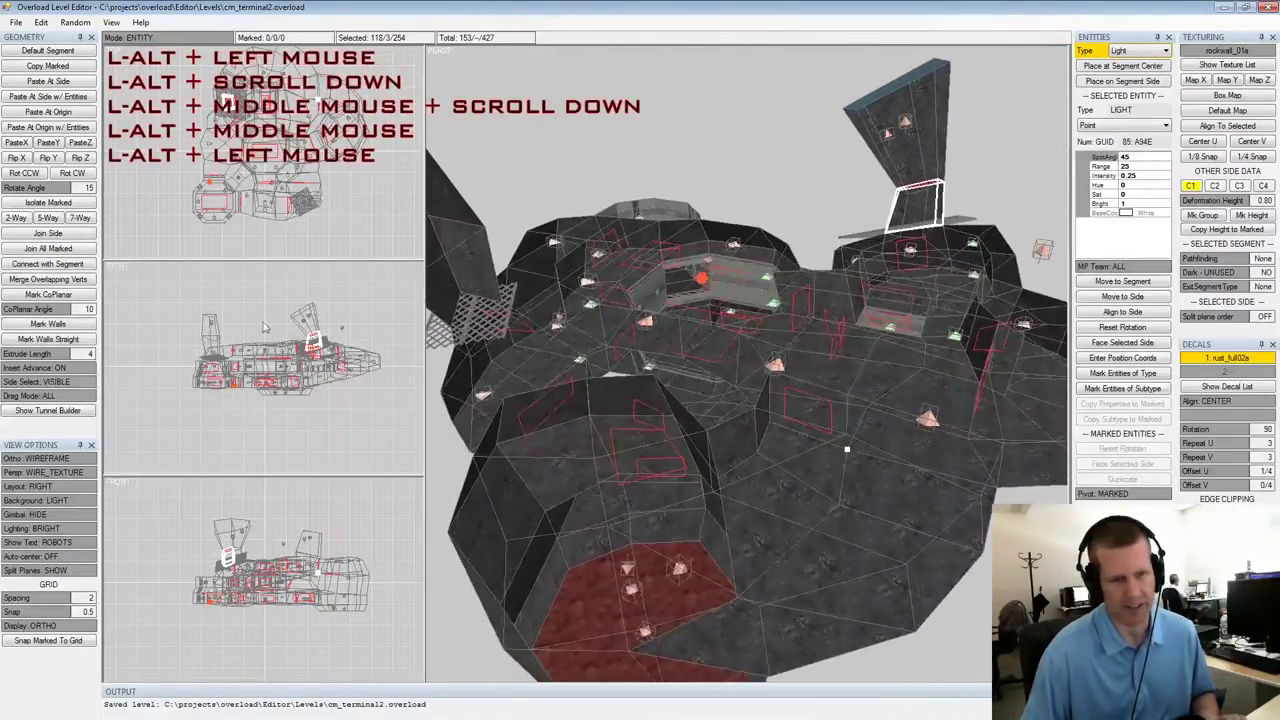
{"action": "left_click", "coordinate": [16, 22]}
{"action": "left_click", "coordinate": [36, 8]}
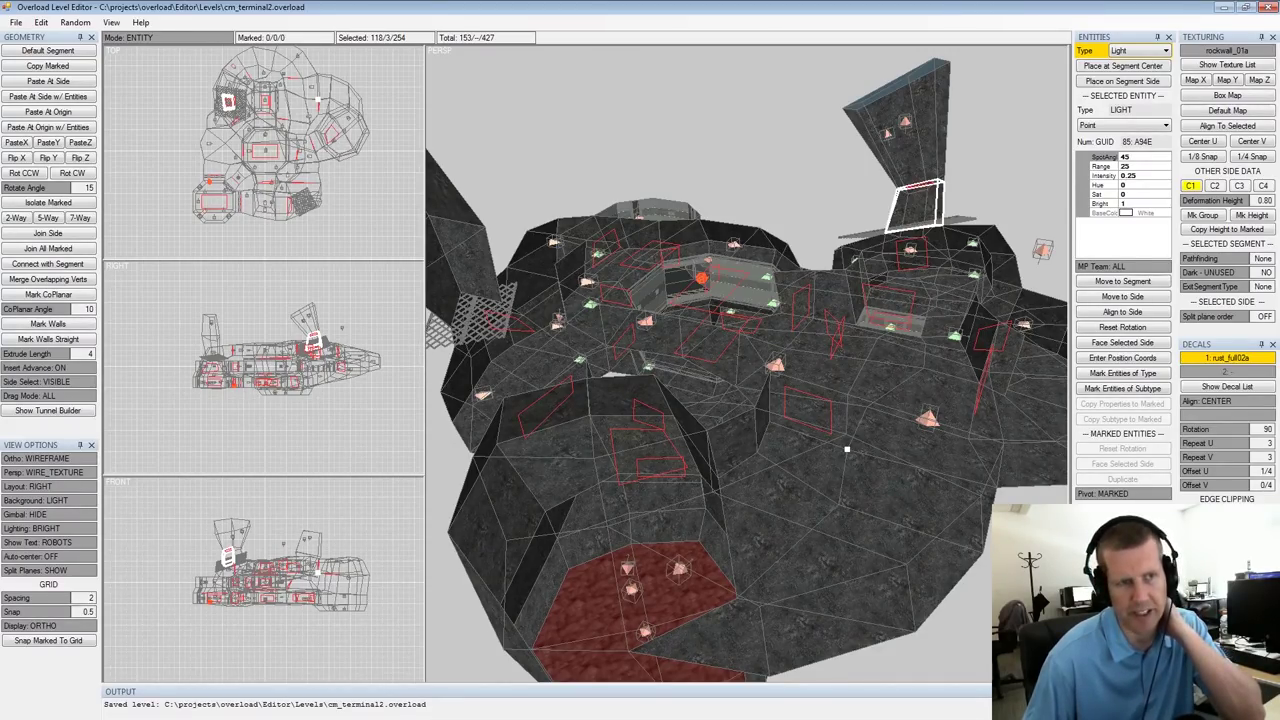
{"action": "left_click", "coordinate": [17, 22]}
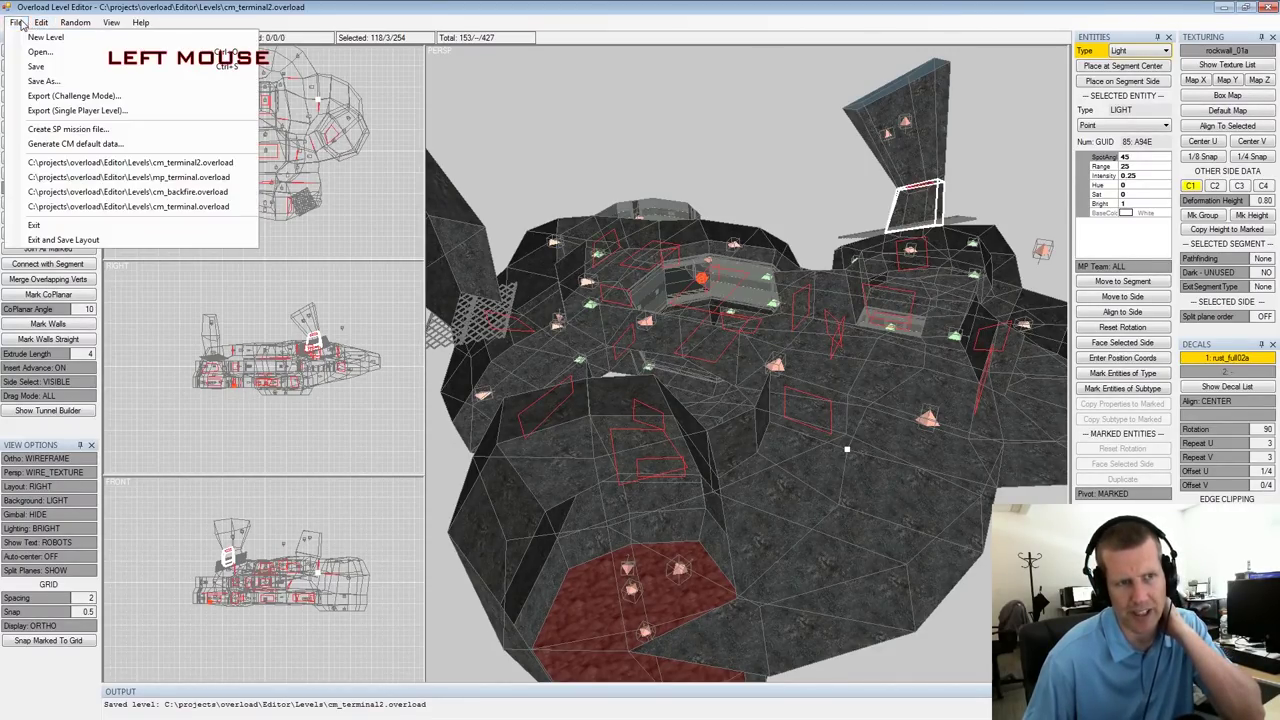
{"action": "left_click", "coordinate": [62, 110]}
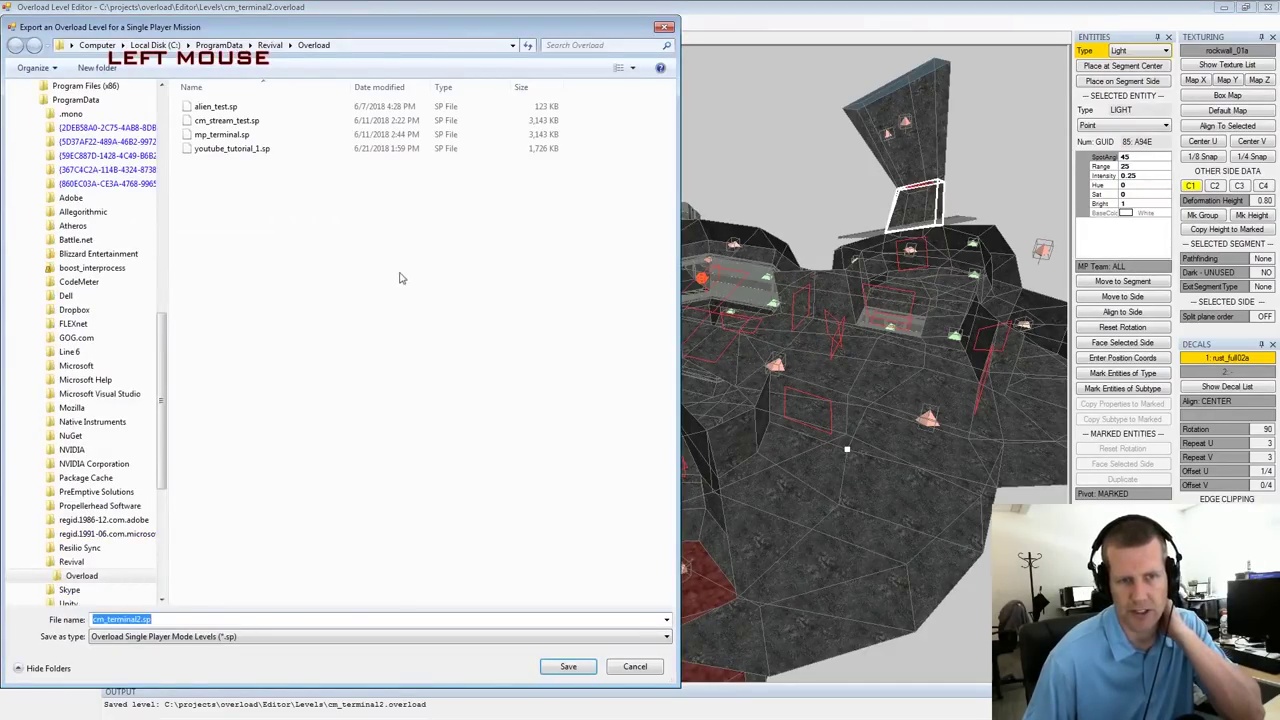
{"action": "left_click", "coordinate": [577, 674]}
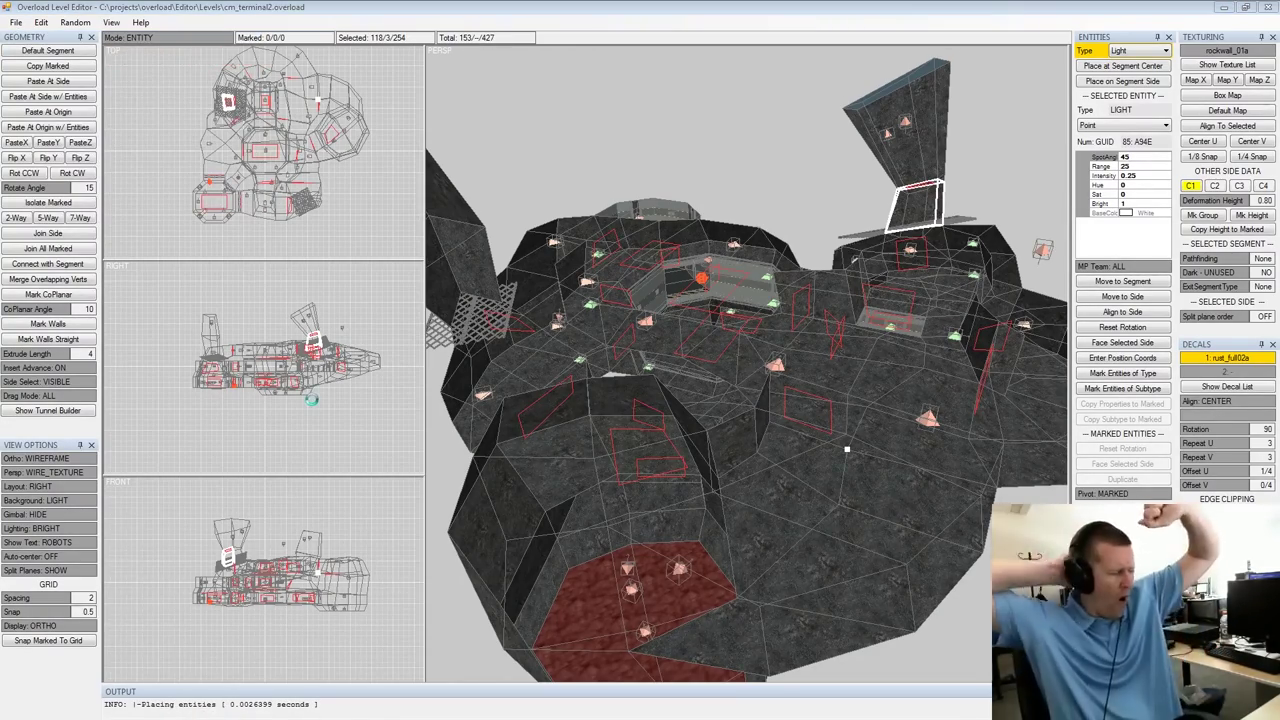
Playtest the exported level in Overload, fighting the enemies in the dark cave while checking its lighting
{"action": "left_click", "coordinate": [595, 333]}
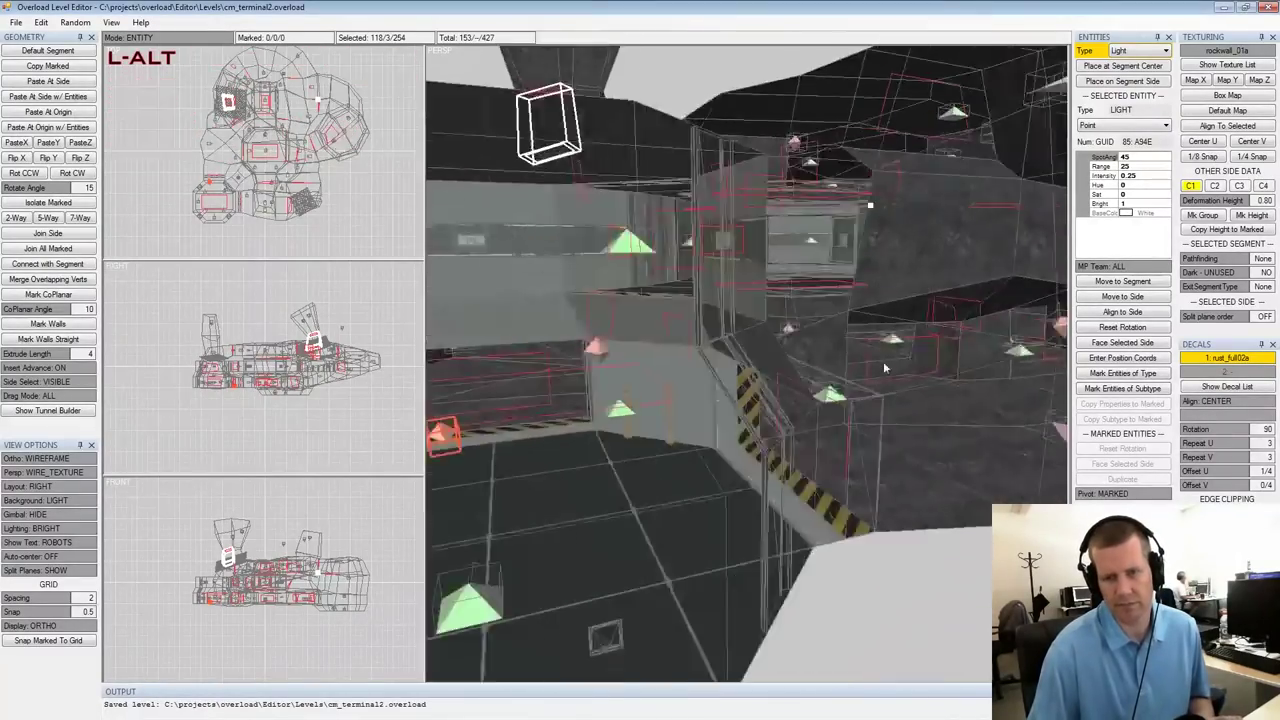
{"action": "left_click_drag", "start_coordinate": [800, 360], "coordinate": [951, 348], "text": "alt"}
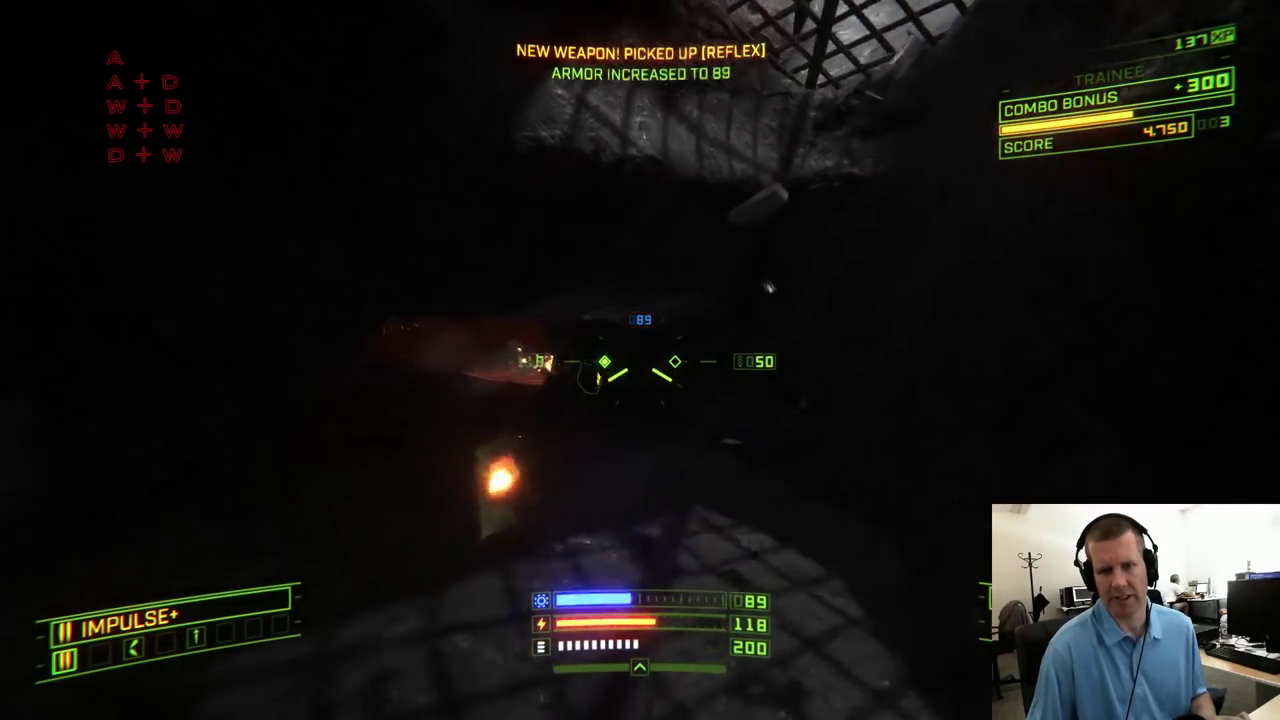
{"action": "key", "text": "s"}
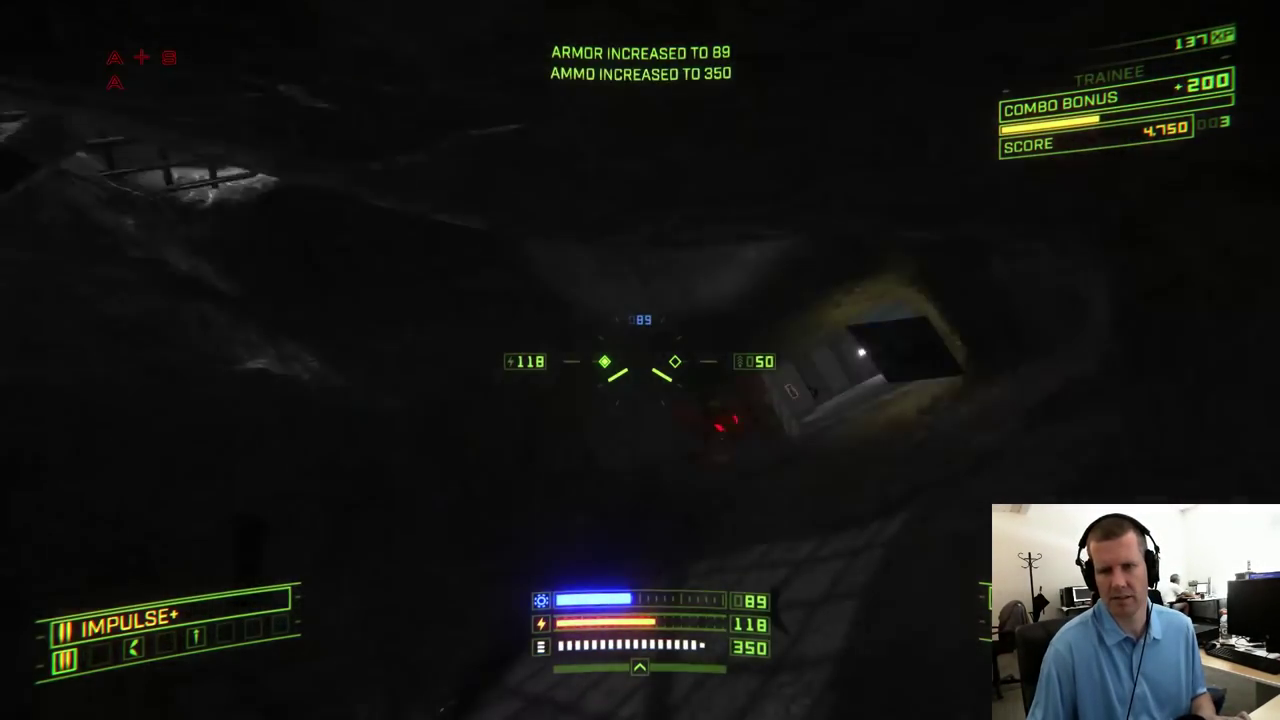
{"action": "left_click", "coordinate": [640, 361]}
{"action": "key", "text": "a"}
{"action": "key", "text": "s"}
{"action": "right_click", "coordinate": [640, 361]}
{"action": "right_click", "coordinate": [640, 361]}
{"action": "key", "text": "w"}
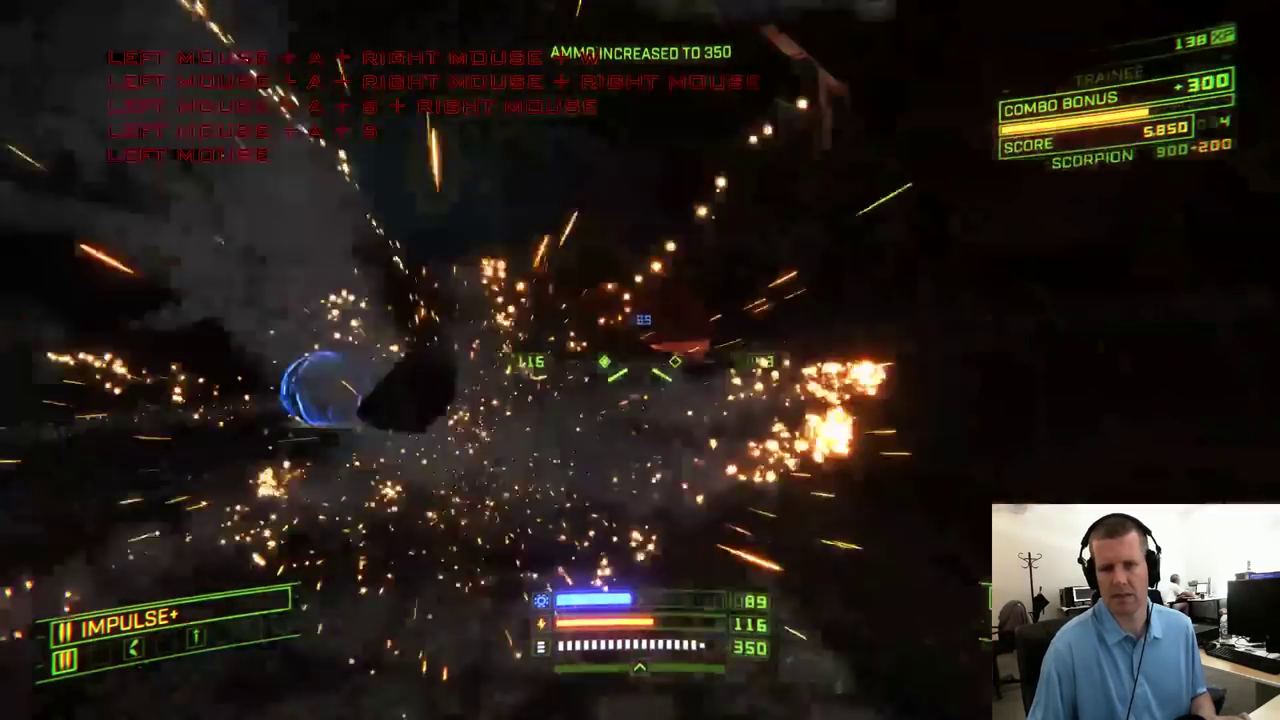
Fly around the barred grate in the playtest and examine the shaft light and the bar shadows it casts on the rock
{"action": "key", "text": "s"}
{"action": "key", "text": "w"}
{"action": "key", "text": "d"}
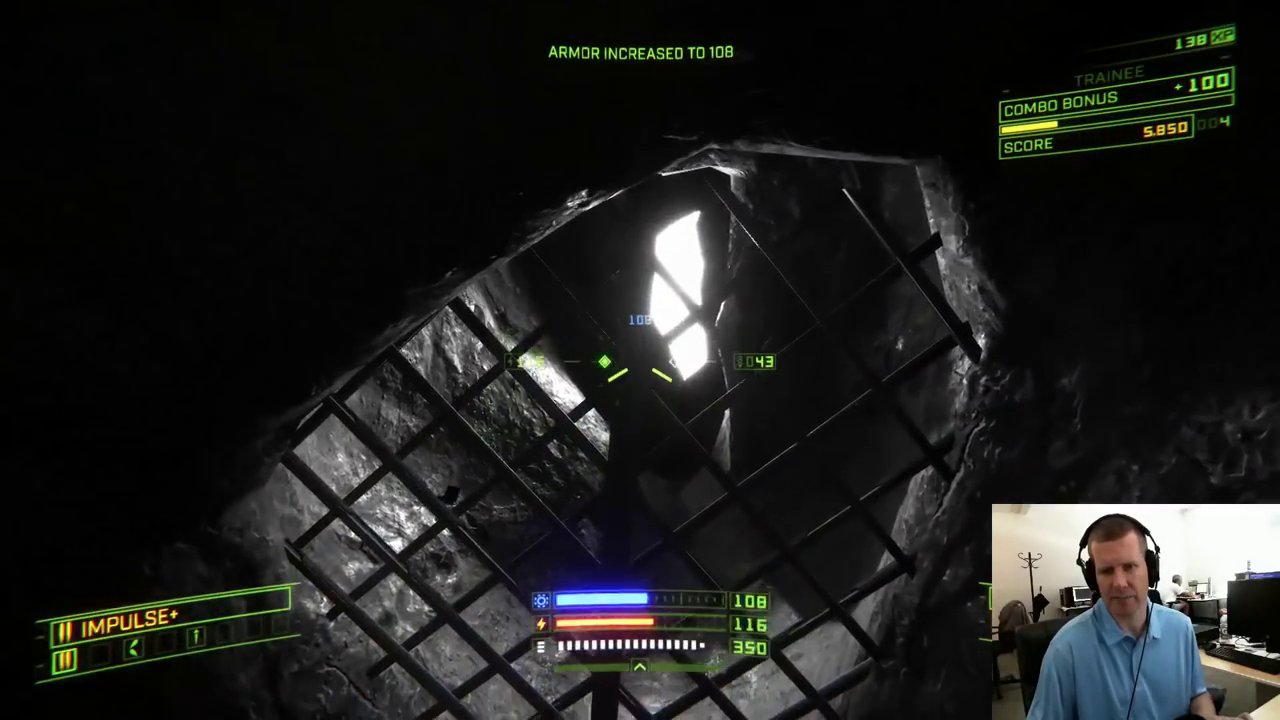
{"action": "key", "text": "s"}
{"action": "key", "text": "w"}
{"action": "key", "text": "q"}
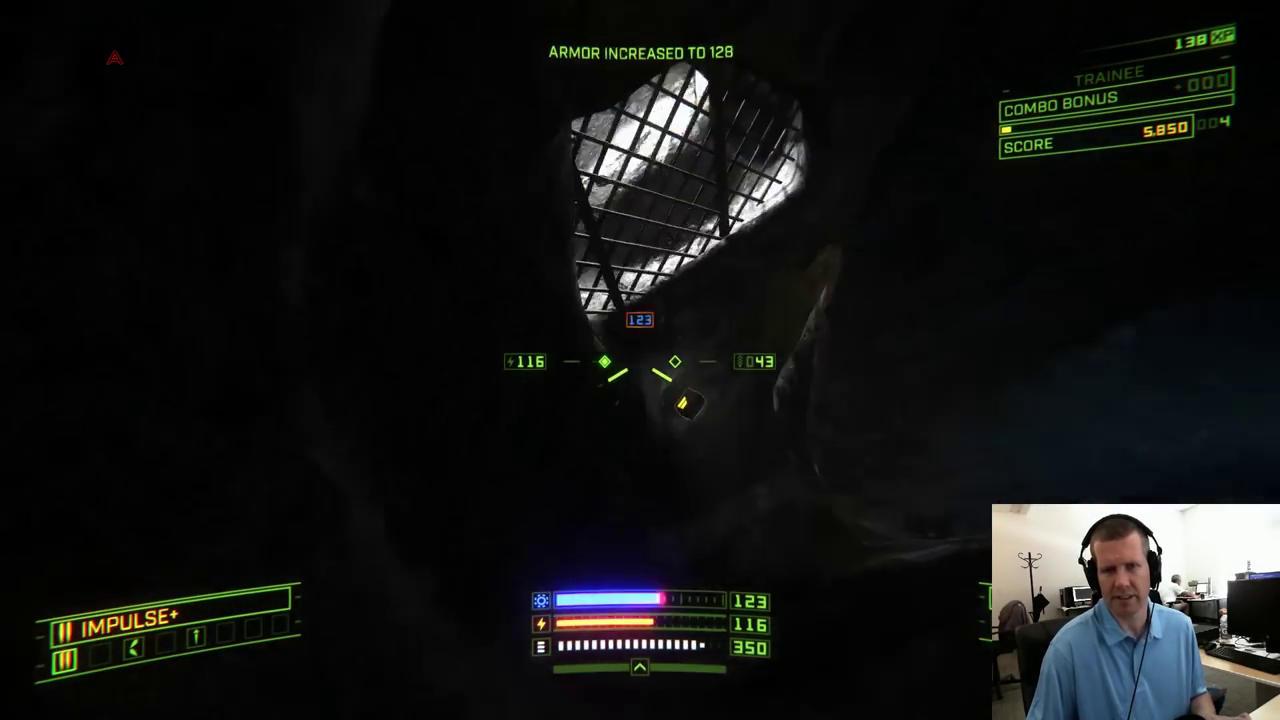
{"action": "key", "text": "w"}
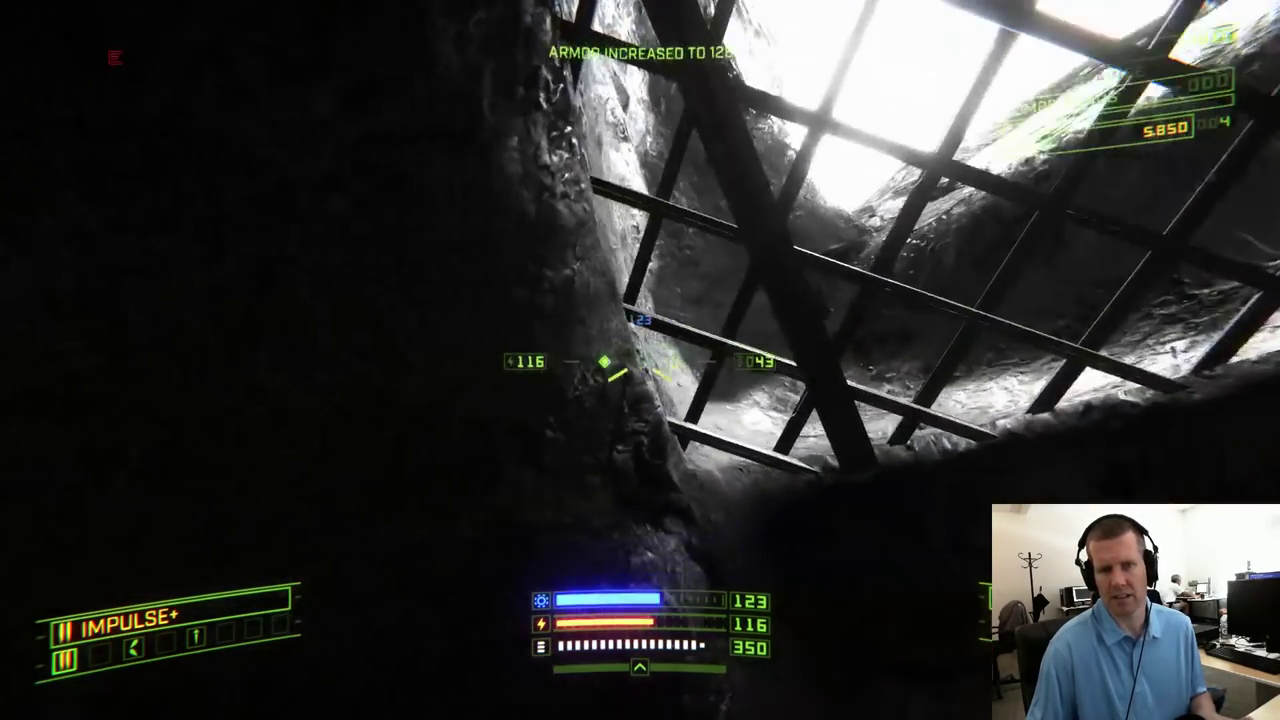
{"action": "key", "text": "s"}
{"action": "key", "text": "a"}
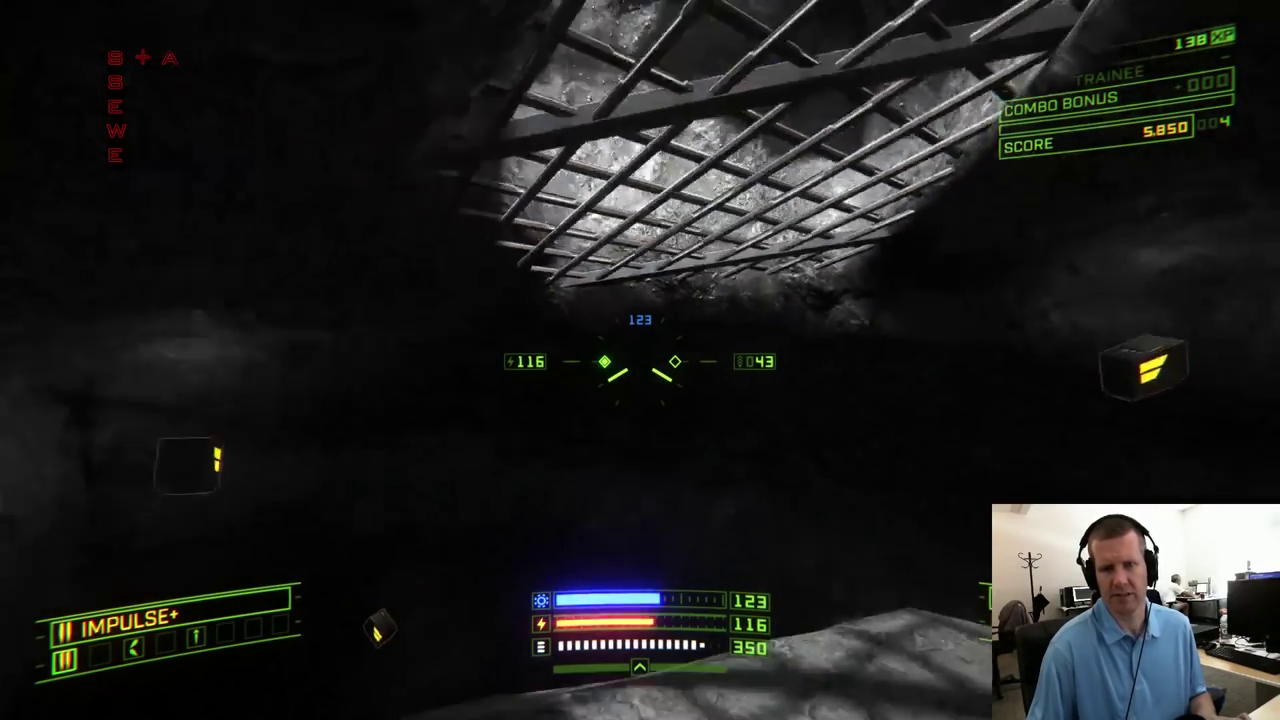
{"action": "key", "text": "a"}
{"action": "key", "text": "d"}
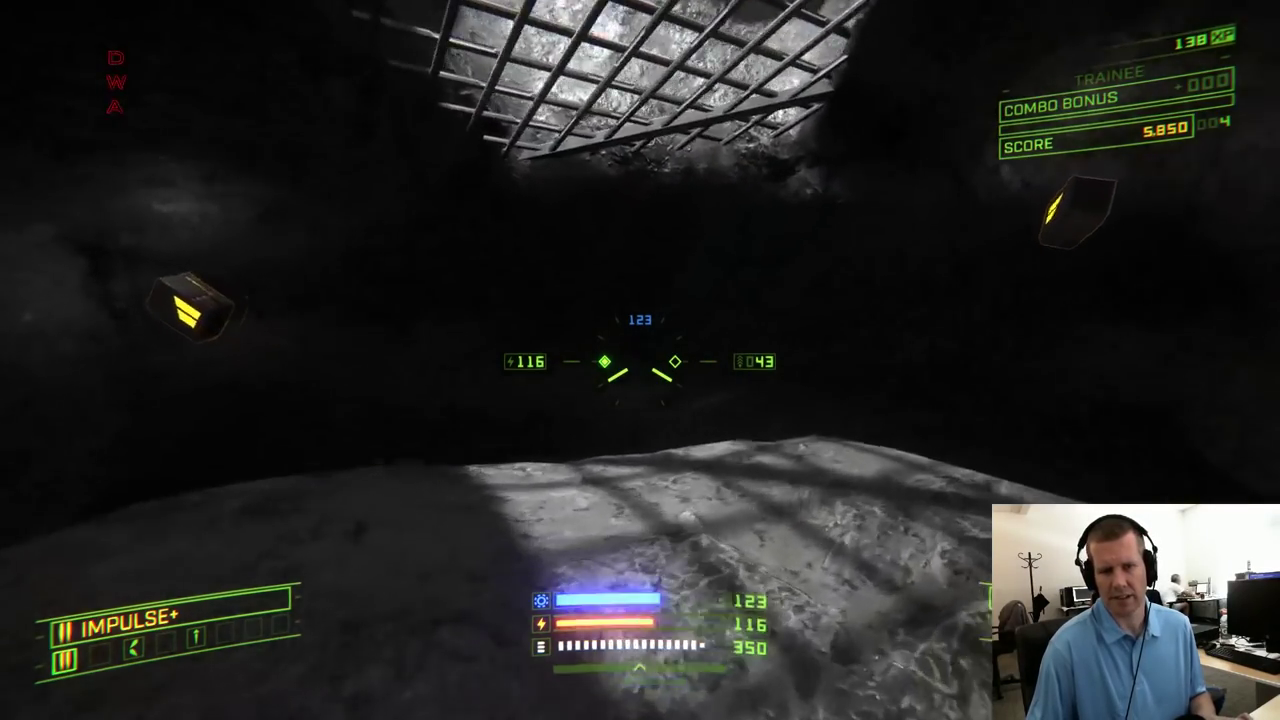
{"action": "key", "text": "w"}
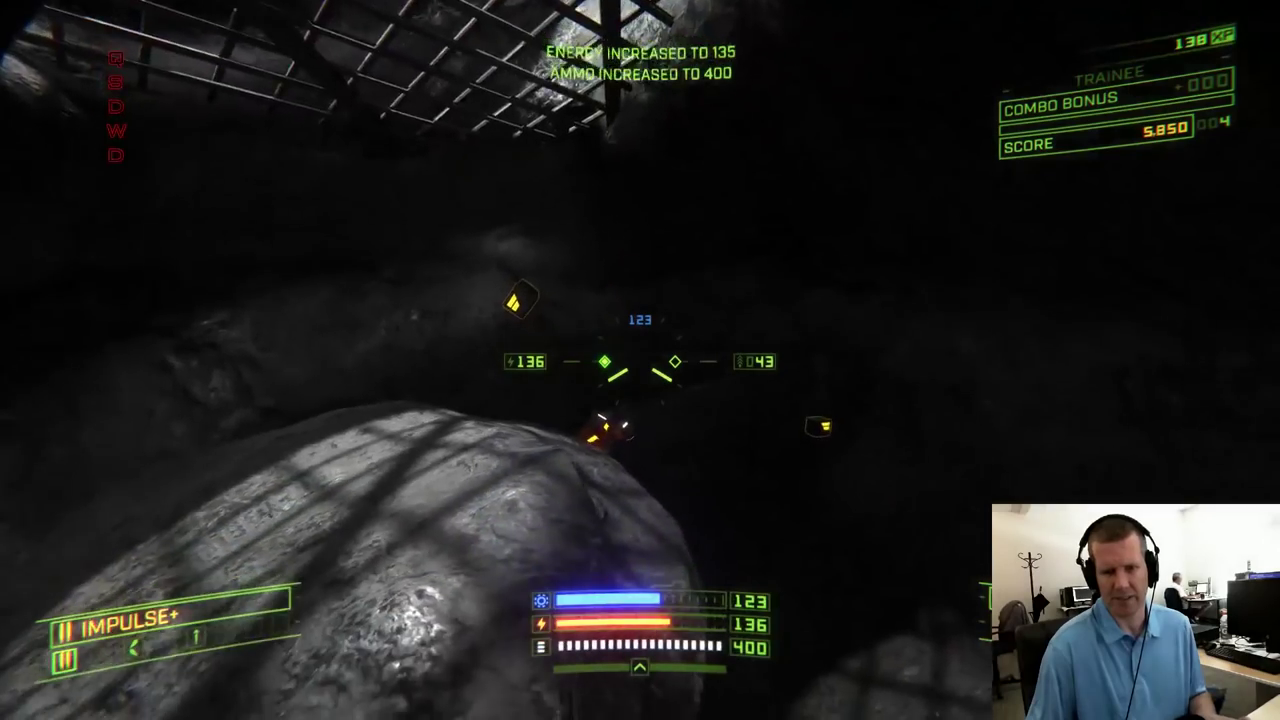
Fight the enemies around the shadowed boulder below the grate while checking how the surrounding cave is lit
{"action": "key", "text": "q"}
{"action": "left_click", "coordinate": [640, 361]}
{"action": "key", "text": "d"}
{"action": "key", "text": "s"}
{"action": "key", "text": "a"}
{"action": "key", "text": "w"}
{"action": "right_click", "coordinate": [640, 361]}
{"action": "key", "text": "d"}
{"action": "right_click", "coordinate": [640, 361]}
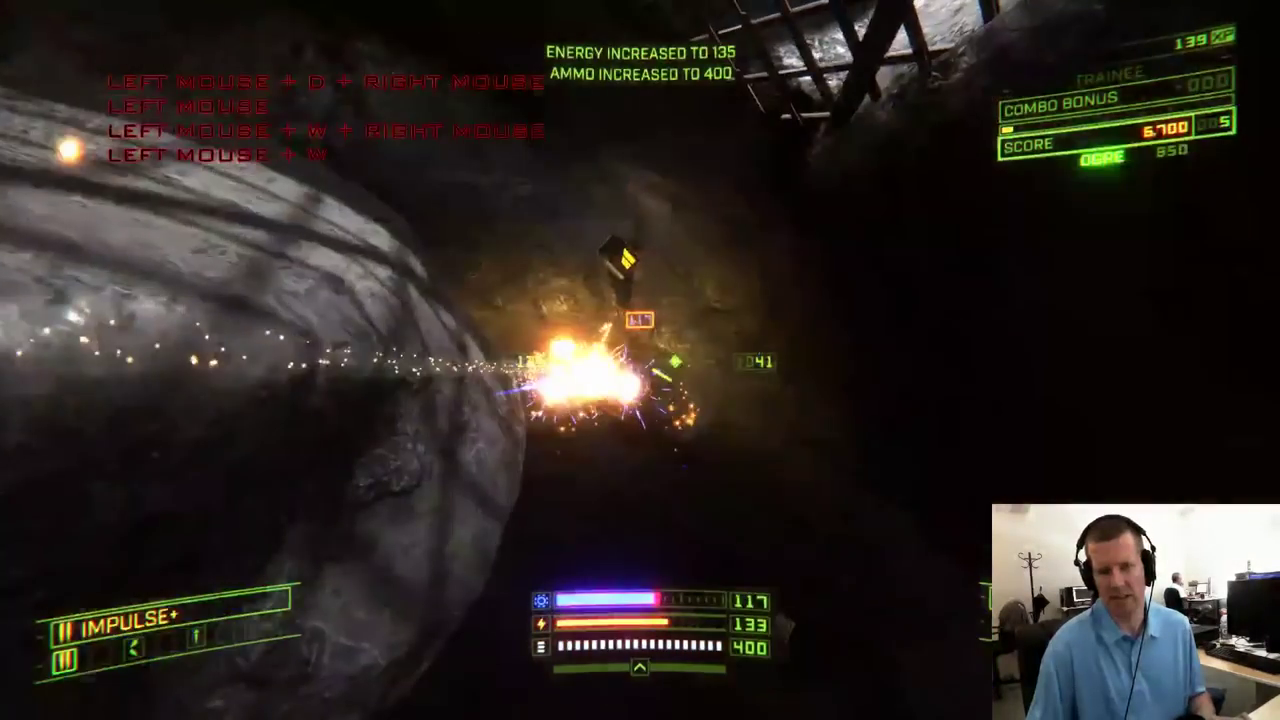
{"action": "key", "text": "s"}
{"action": "key", "text": "a"}
{"action": "left_click", "coordinate": [640, 361]}
{"action": "right_click", "coordinate": [640, 361]}
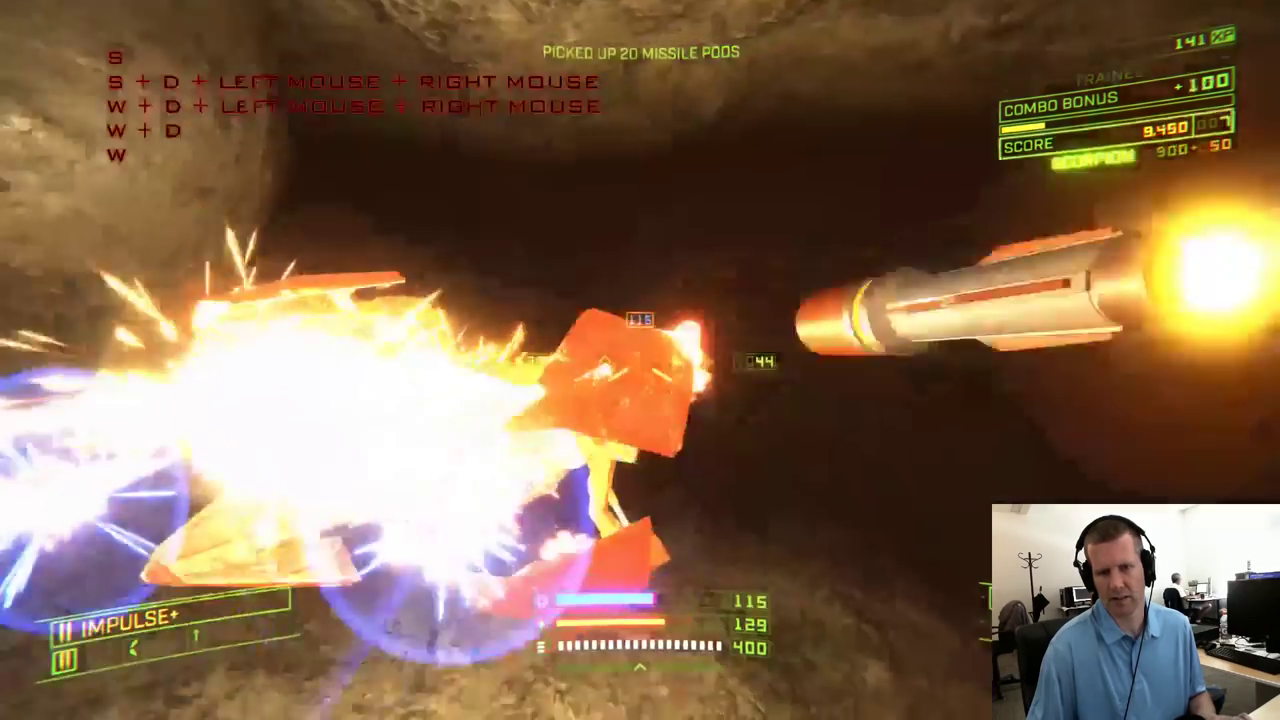
{"action": "key", "text": "a"}
{"action": "left_click", "coordinate": [640, 360]}
{"action": "right_click", "coordinate": [640, 360]}
{"action": "key", "text": "w"}
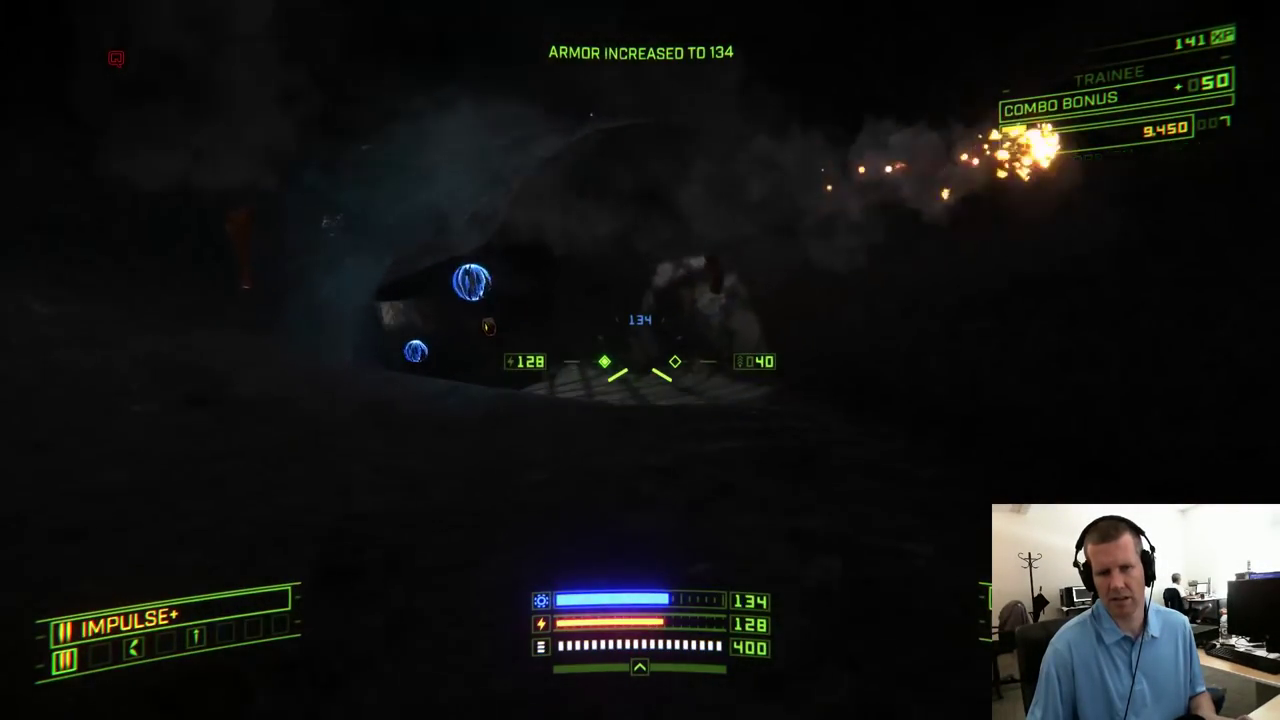
Fly between the cave and the hazard-striped metal room, comparing the lighting on both sides of the opening
{"action": "key", "text": "w"}
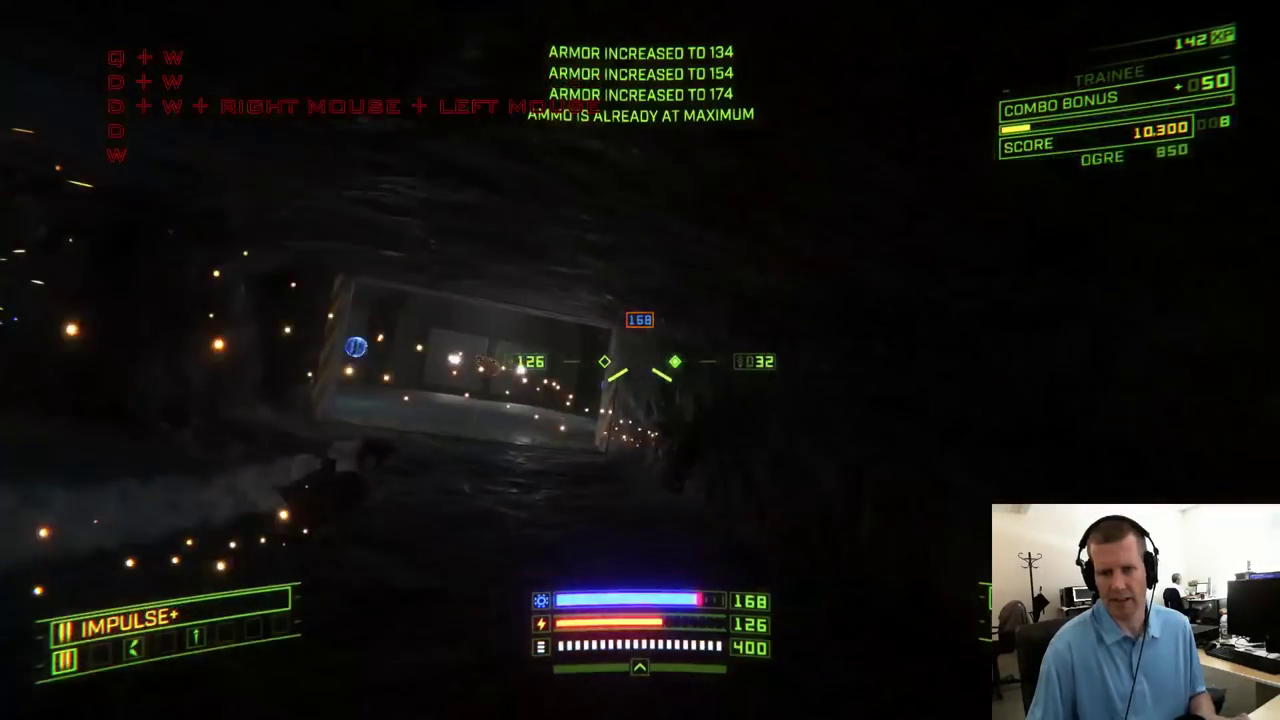
{"action": "key", "text": "a"}
{"action": "key", "text": "s"}
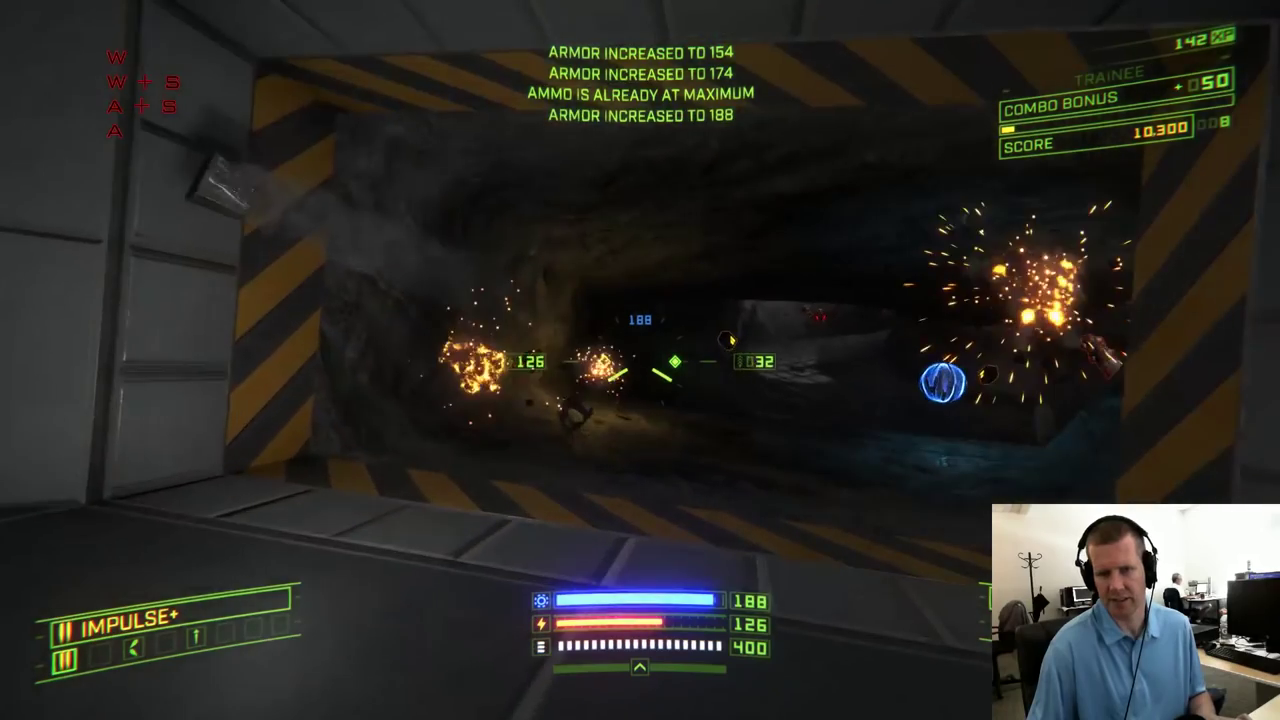
{"action": "key", "text": "w"}
{"action": "key", "text": "d"}
{"action": "key", "text": "s"}
{"action": "key", "text": "w"}
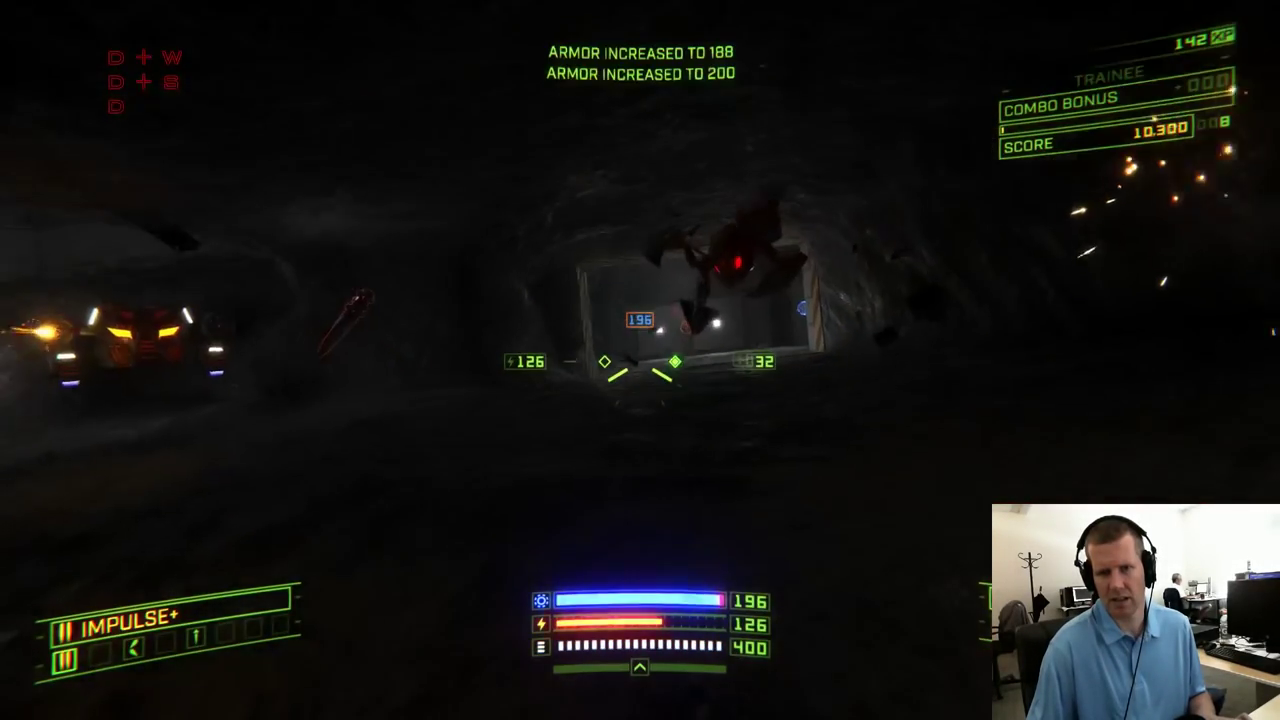
Fight the enemies in the dark cave outside the metal room with impulse shots and missiles
{"action": "right_click", "coordinate": [640, 361]}
{"action": "left_click", "coordinate": [640, 361]}
{"action": "key", "text": "d"}
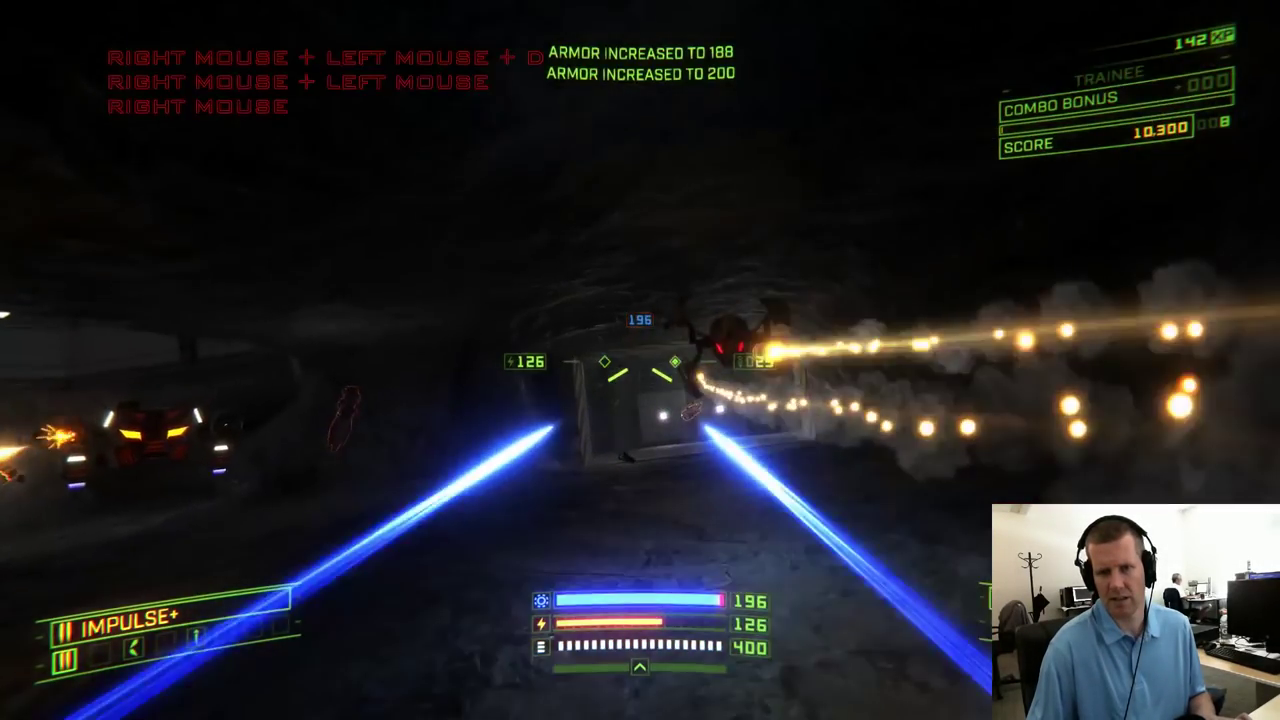
{"action": "key", "text": "w"}
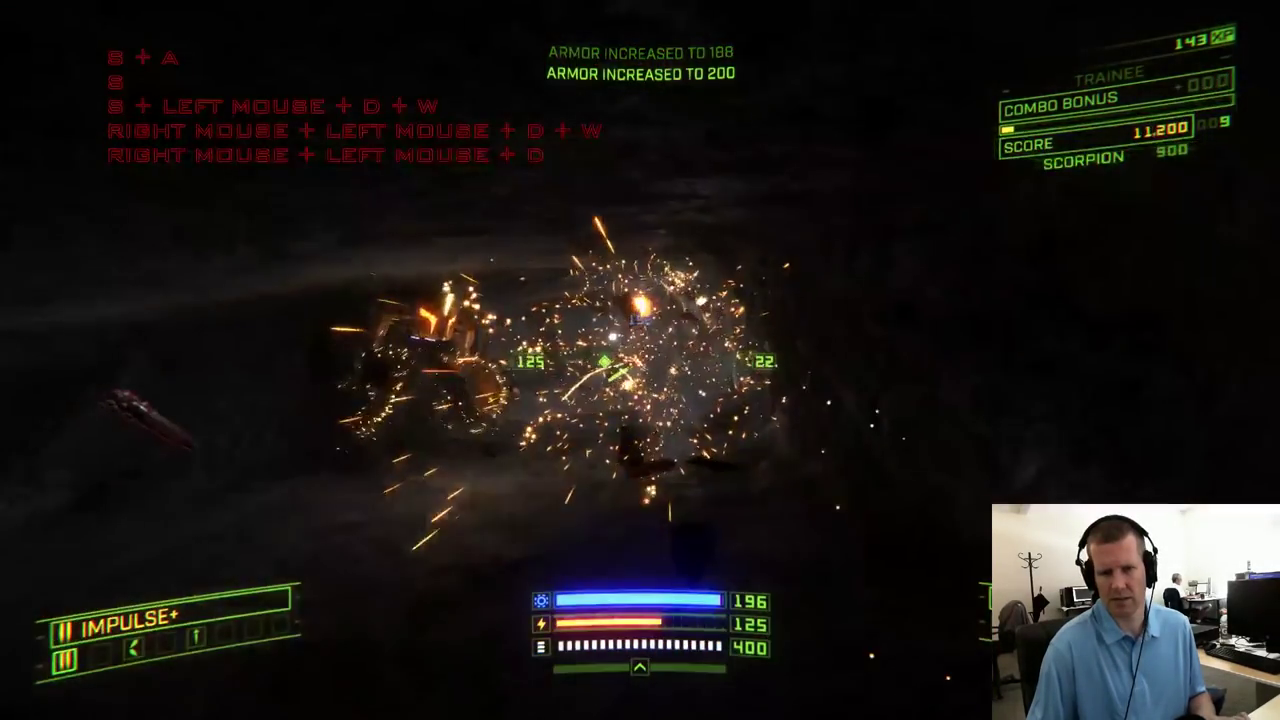
{"action": "right_click", "coordinate": [640, 361]}
{"action": "key", "text": "s"}
{"action": "left_click", "coordinate": [640, 361]}
{"action": "key", "text": "a"}
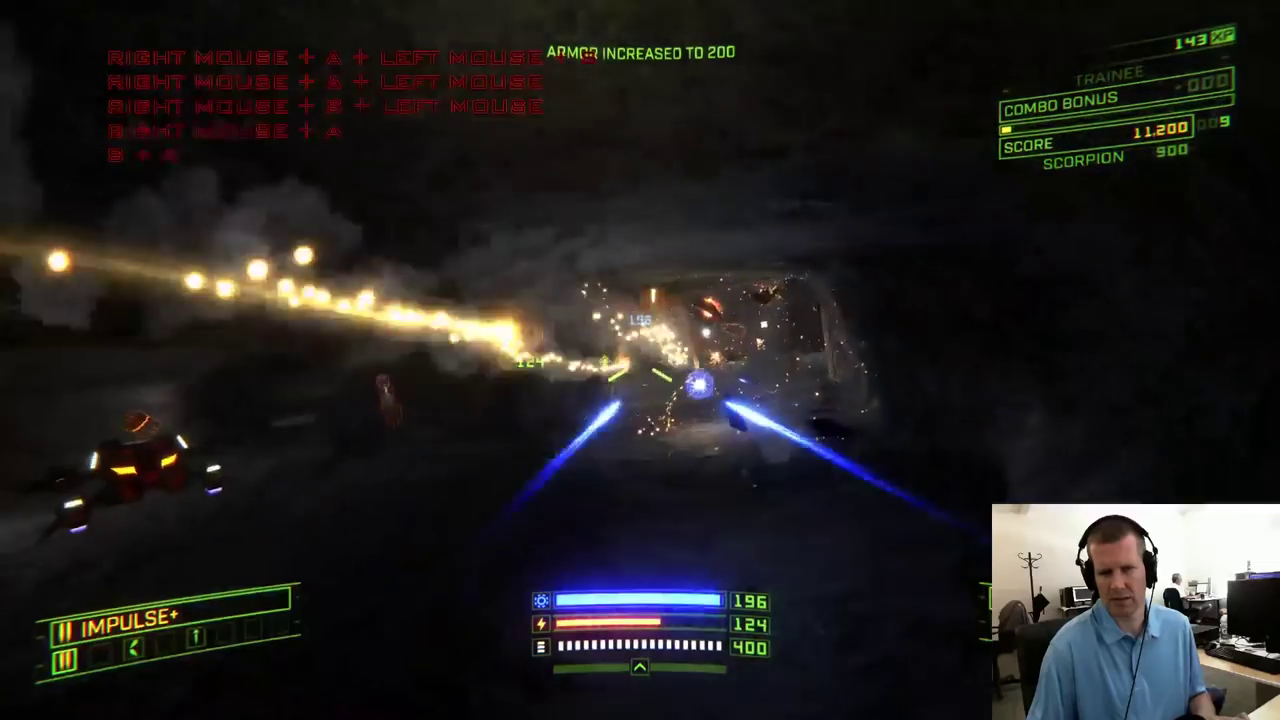
{"action": "right_click", "coordinate": [640, 361]}
{"action": "left_click", "coordinate": [640, 361]}
{"action": "key", "text": "d"}
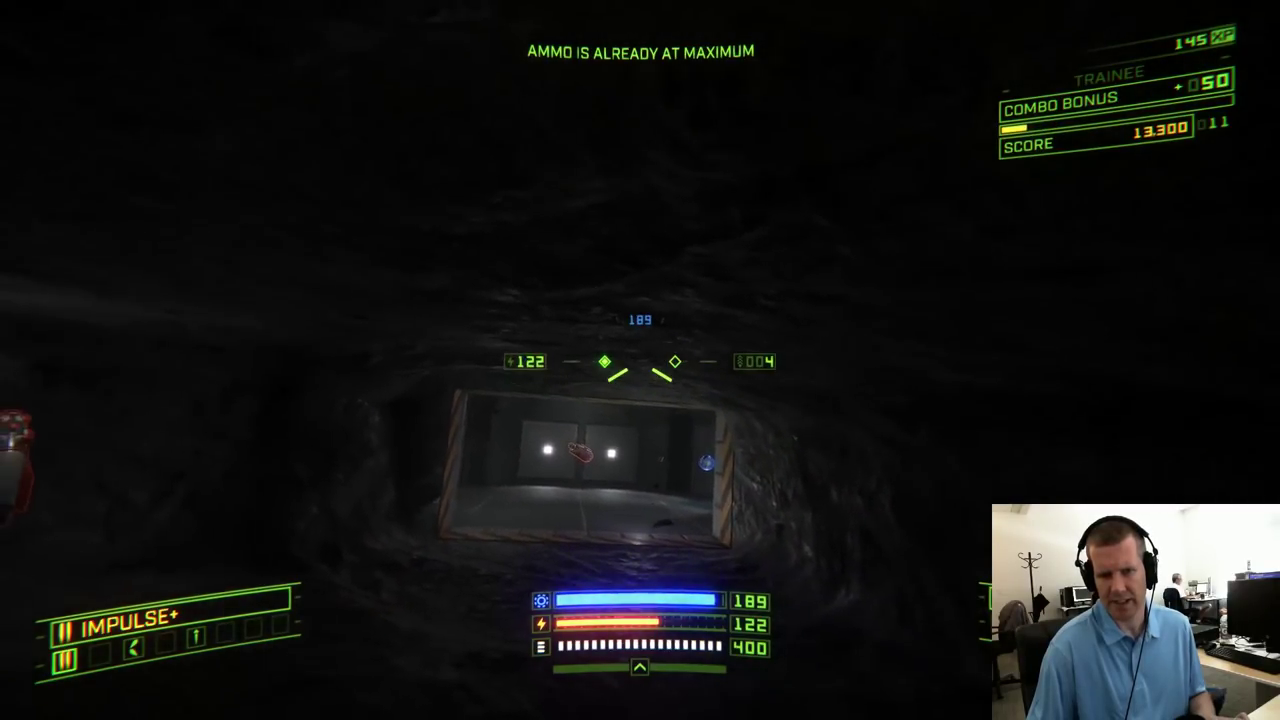
Enter the metal room and look back at its wall lights and the dark cave openings
{"action": "key", "text": "a"}
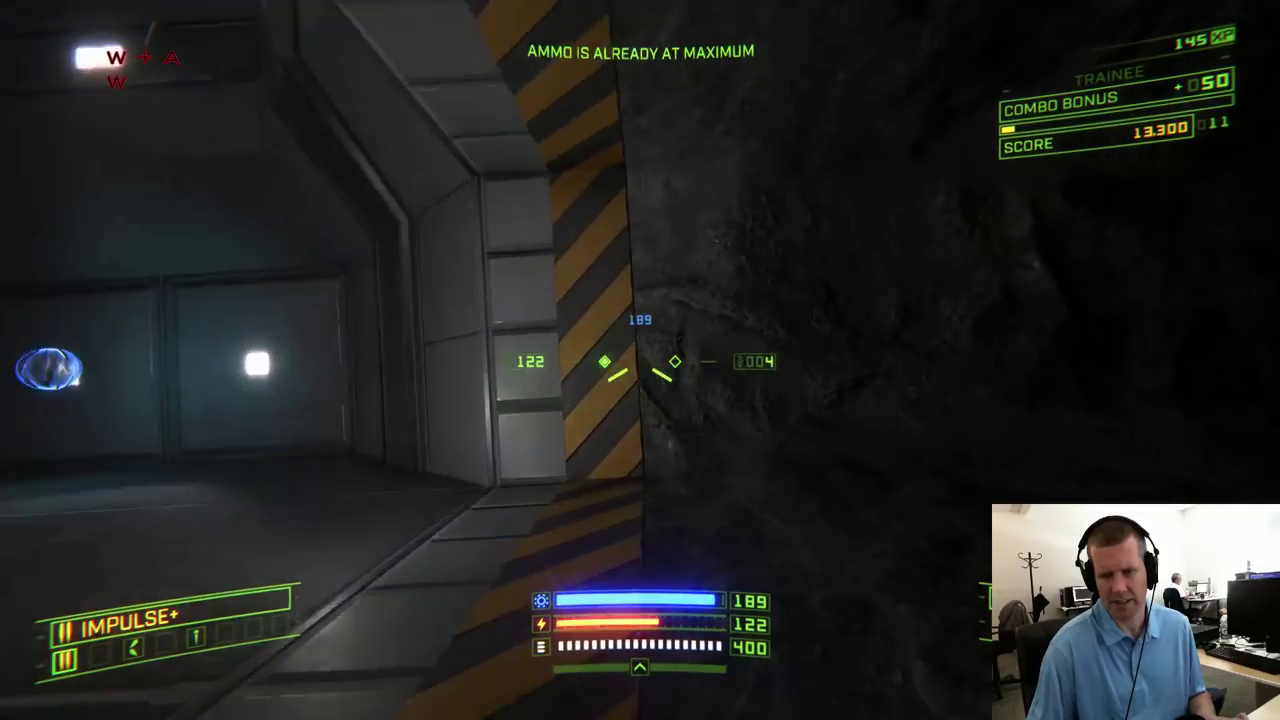
{"action": "key", "text": "s"}
{"action": "key", "text": "a"}
{"action": "key", "text": "w"}
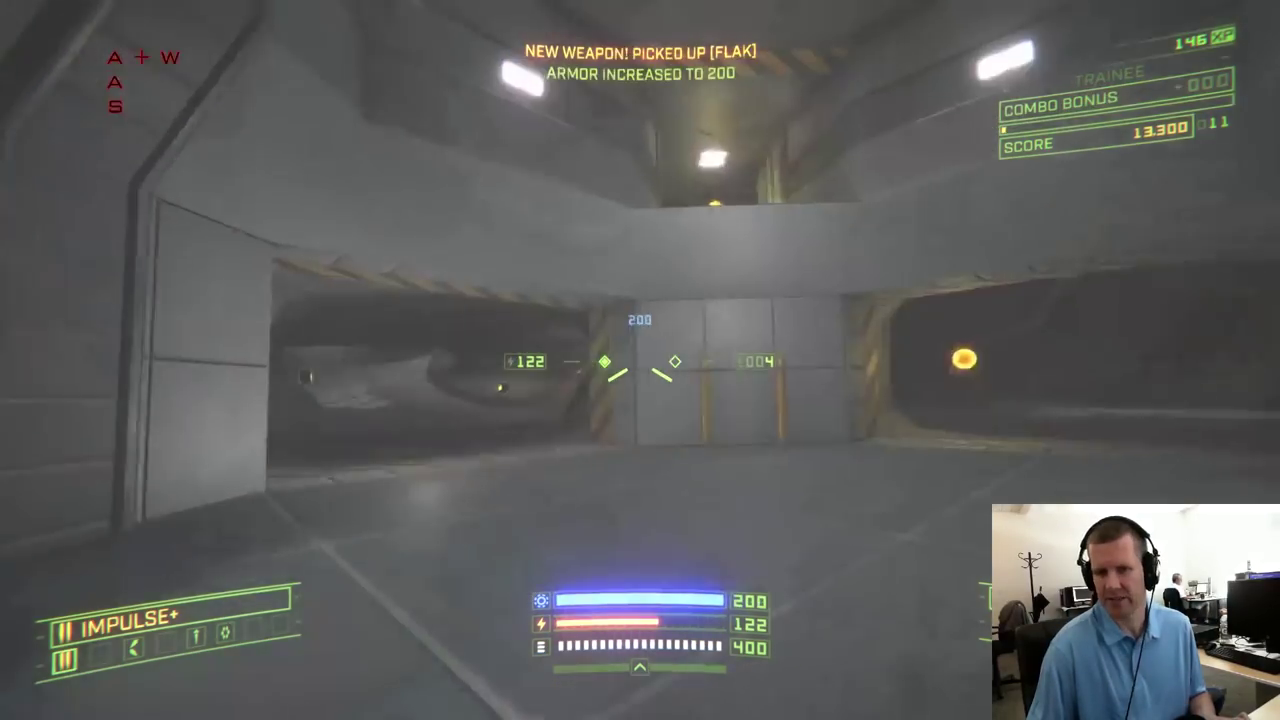